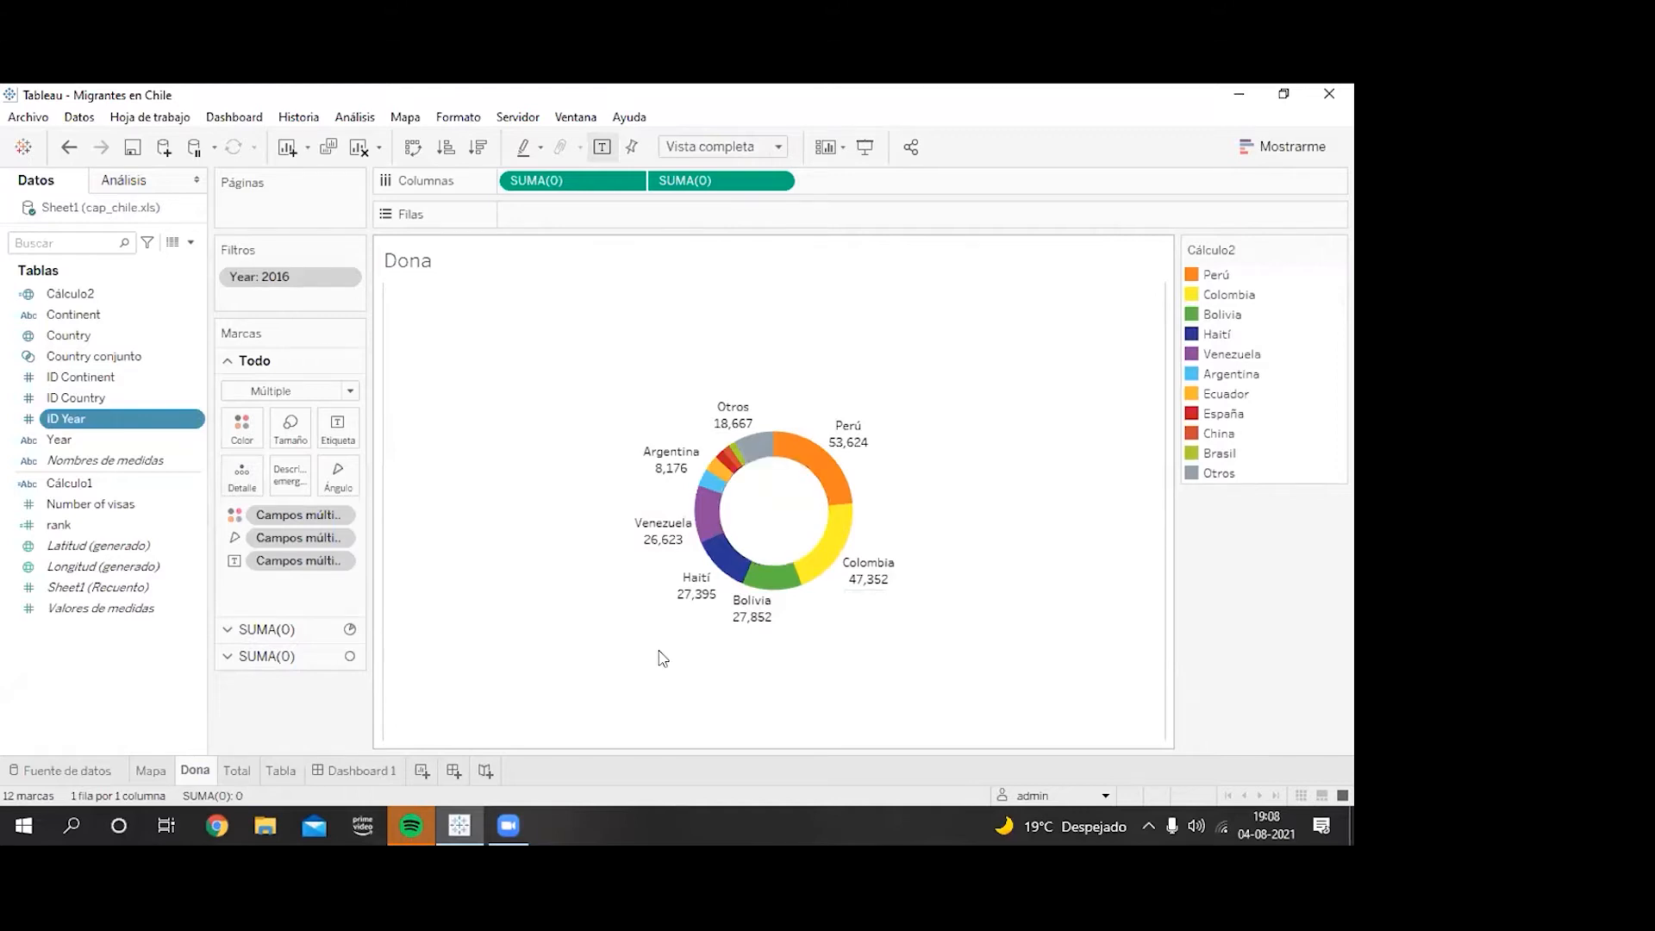
# Step: Examine Dashboard 1 with the donut and map, and the data source table of cap_chile.xls
pyautogui.click(353, 770)
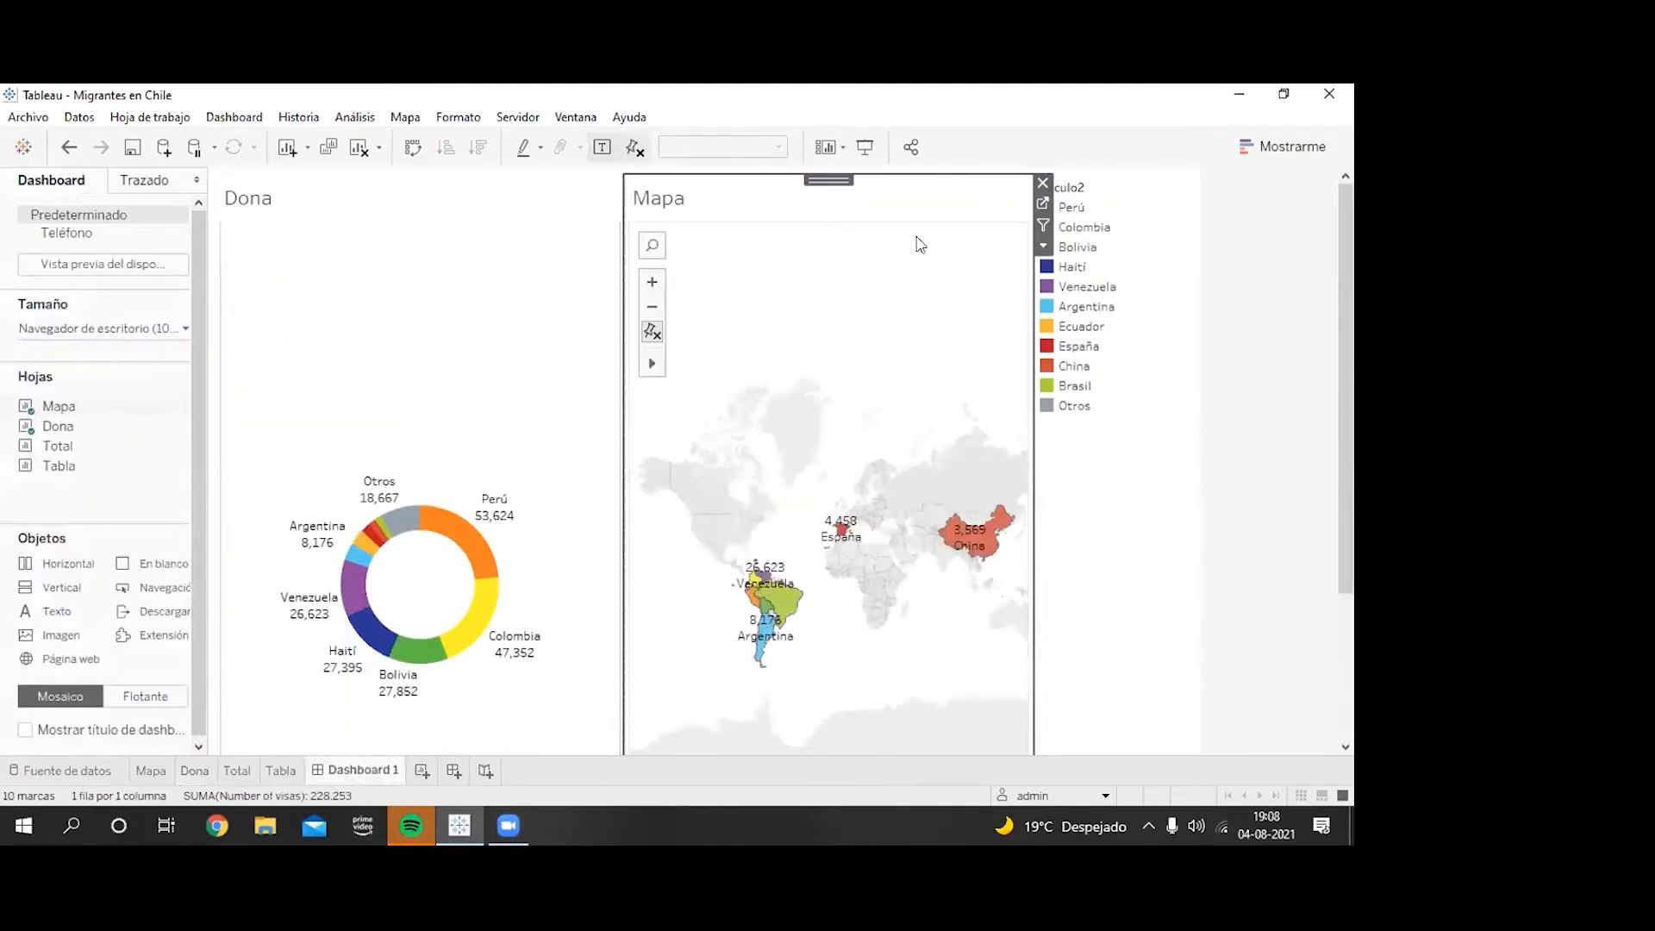
pyautogui.click(69, 771)
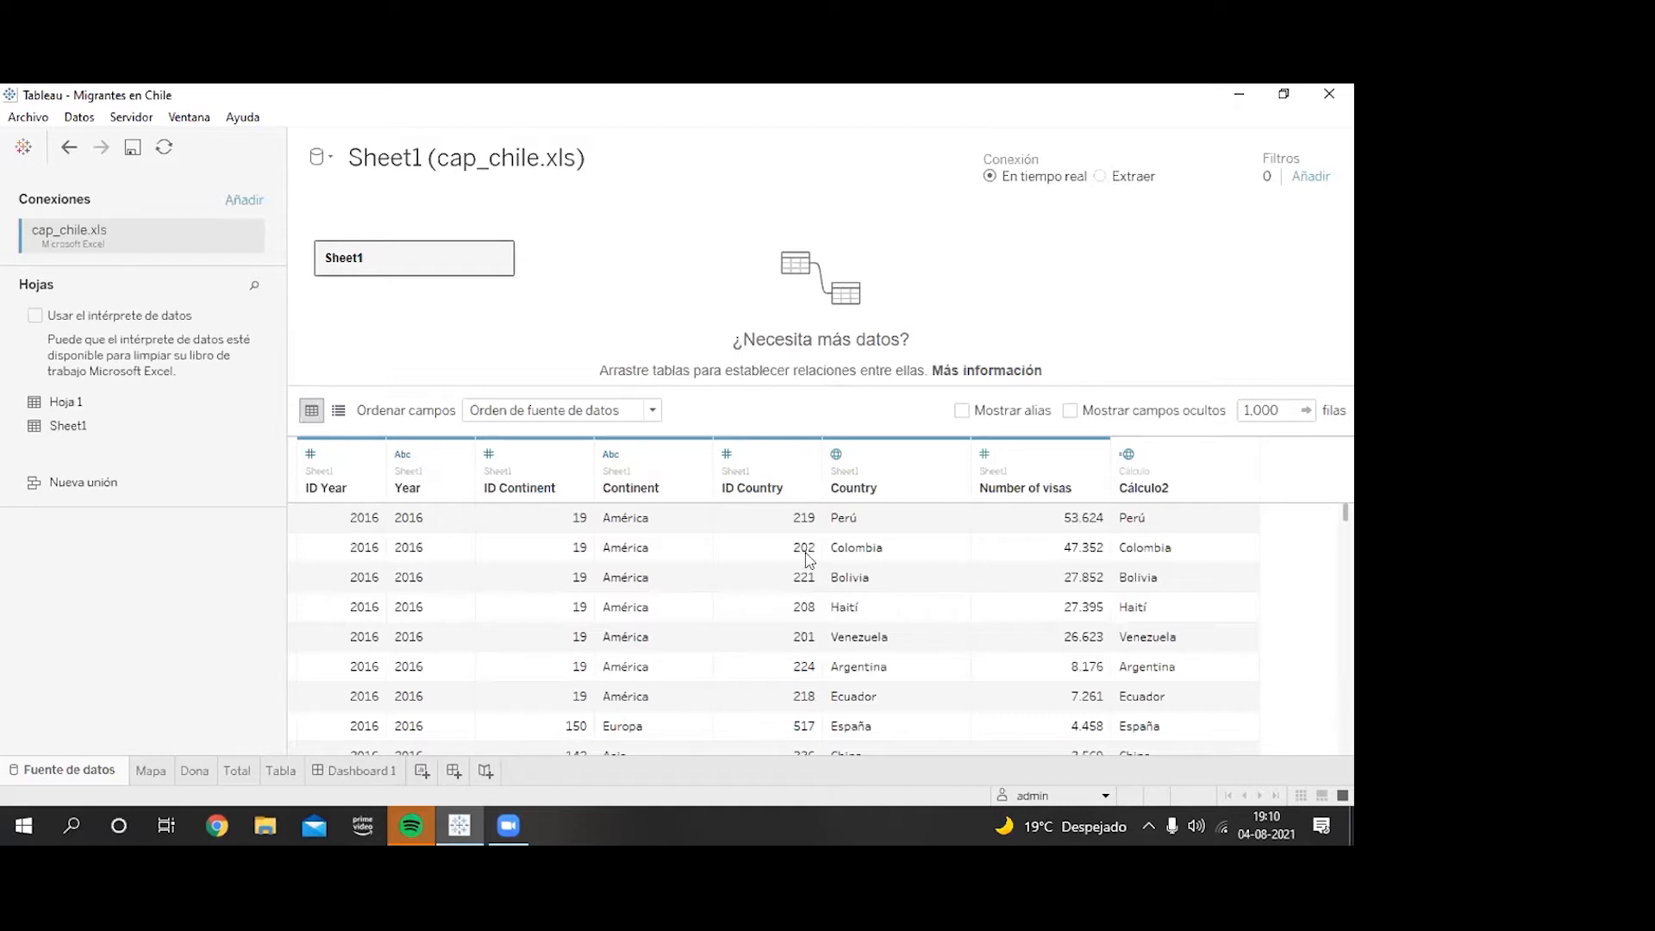
# Step: Show the Year filter on the Dona sheet and set it to 2013 only
pyautogui.click(187, 775)
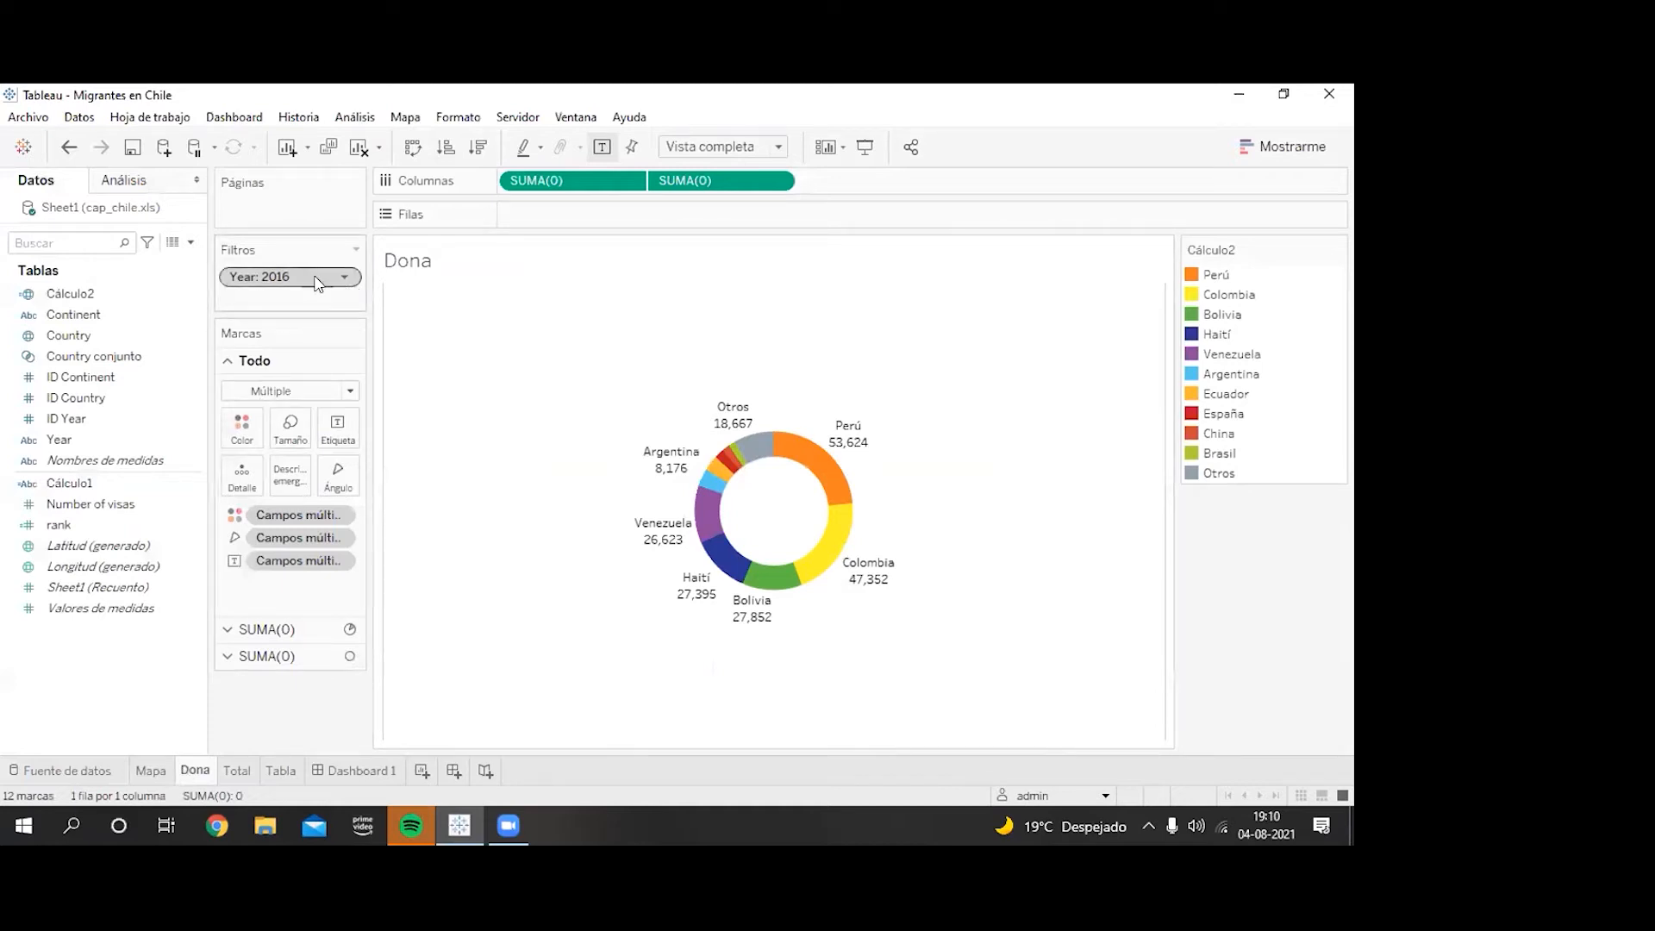
pyautogui.click(344, 281)
pyautogui.click(344, 280)
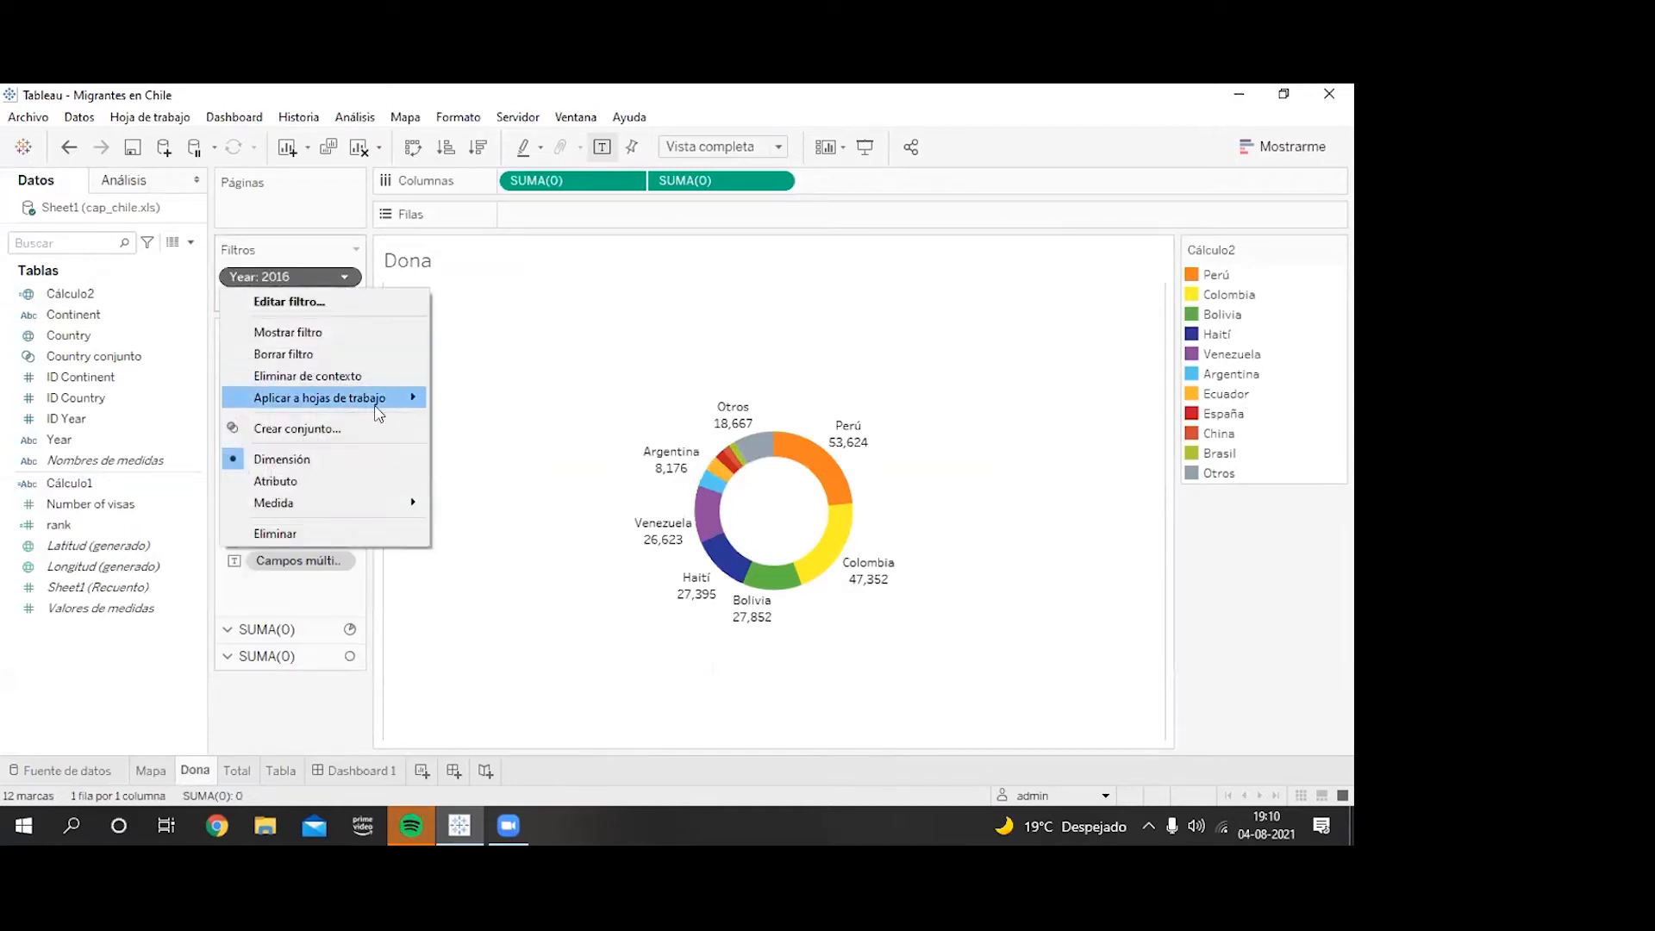
pyautogui.click(324, 333)
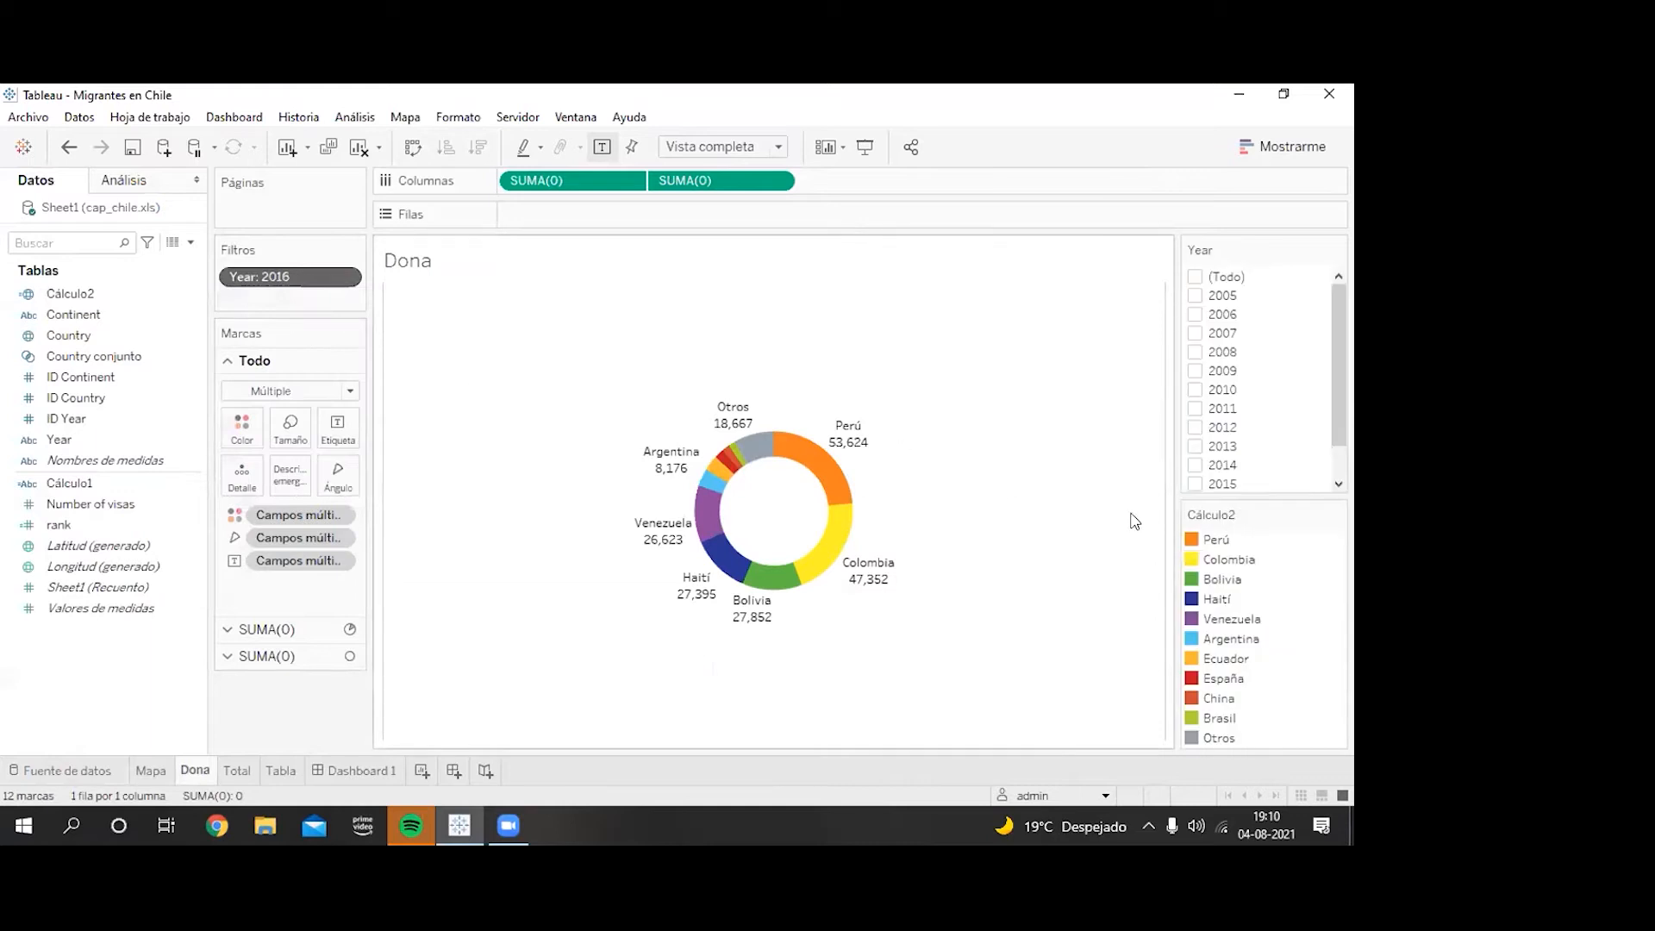
pyautogui.moveTo(1333, 292); pyautogui.dragTo(1332, 345)
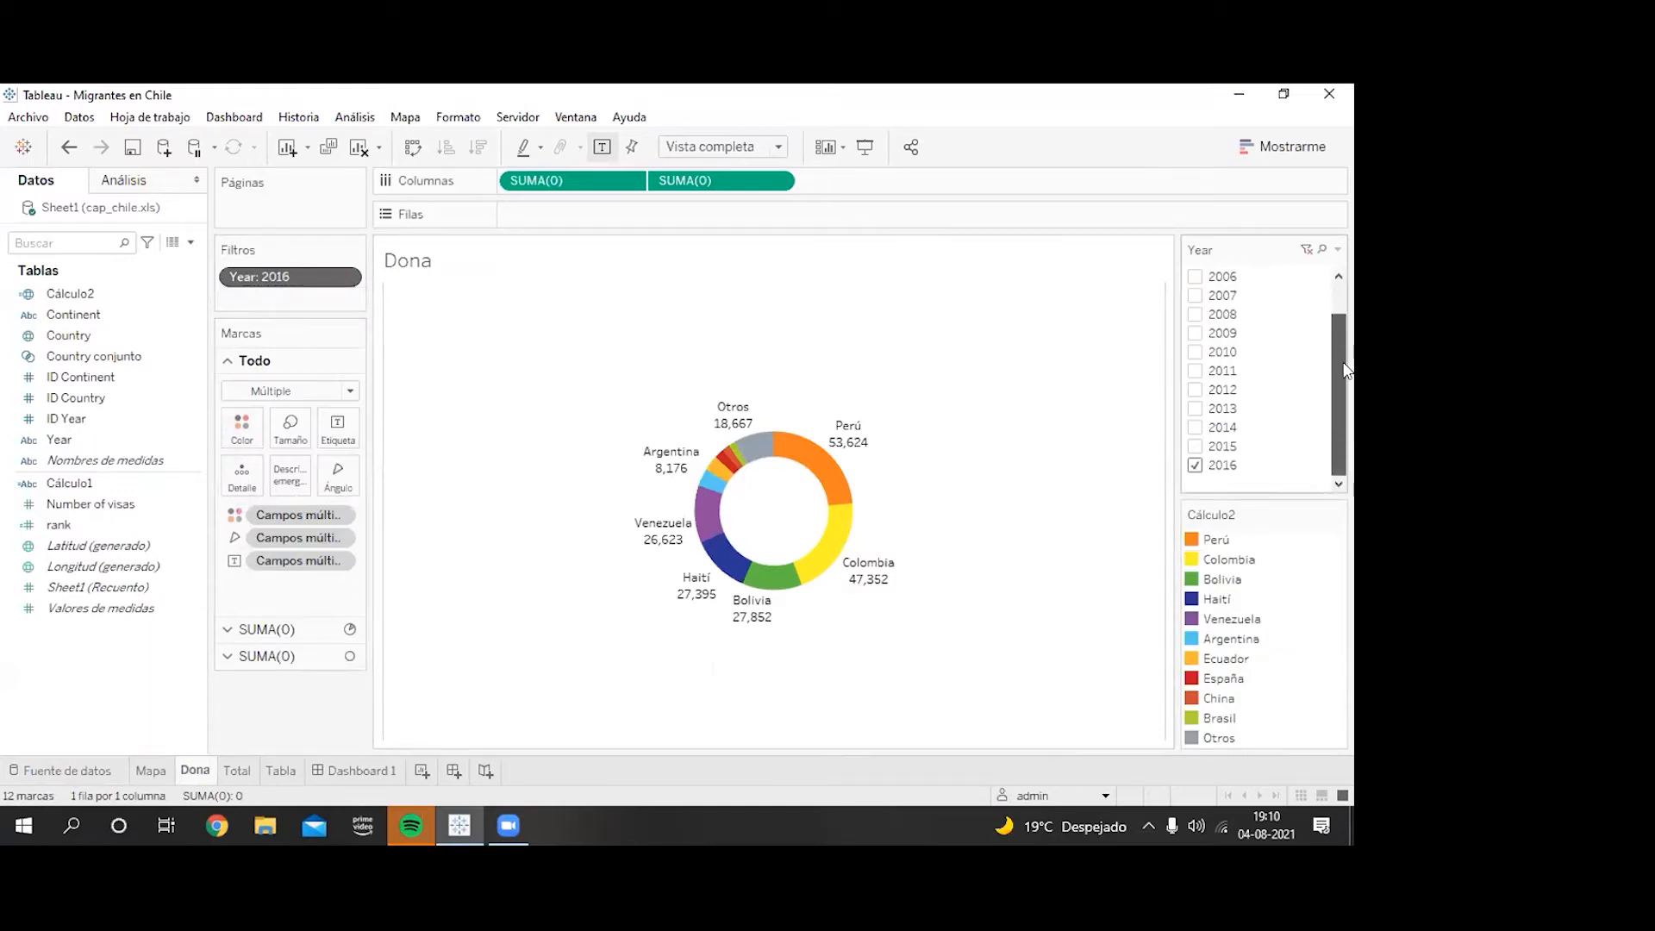
pyautogui.click(1197, 465)
pyautogui.click(1195, 447)
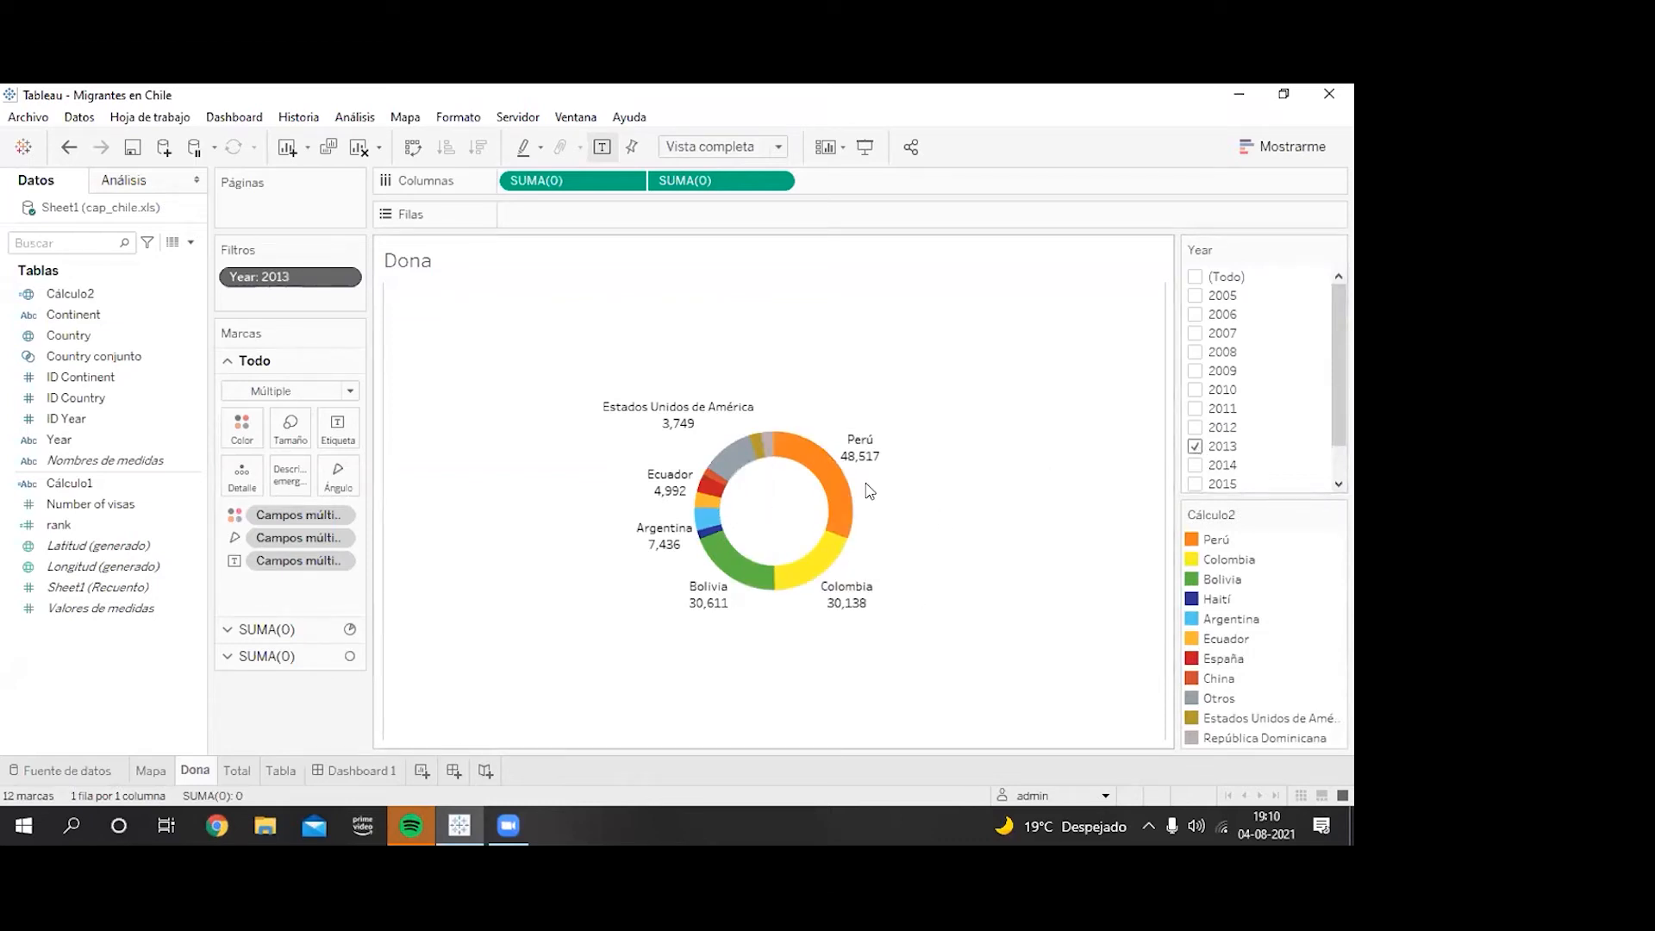
# Step: Set the Dona sheet's Year filter back to 2016 and hide its filter card
pyautogui.click(1196, 449)
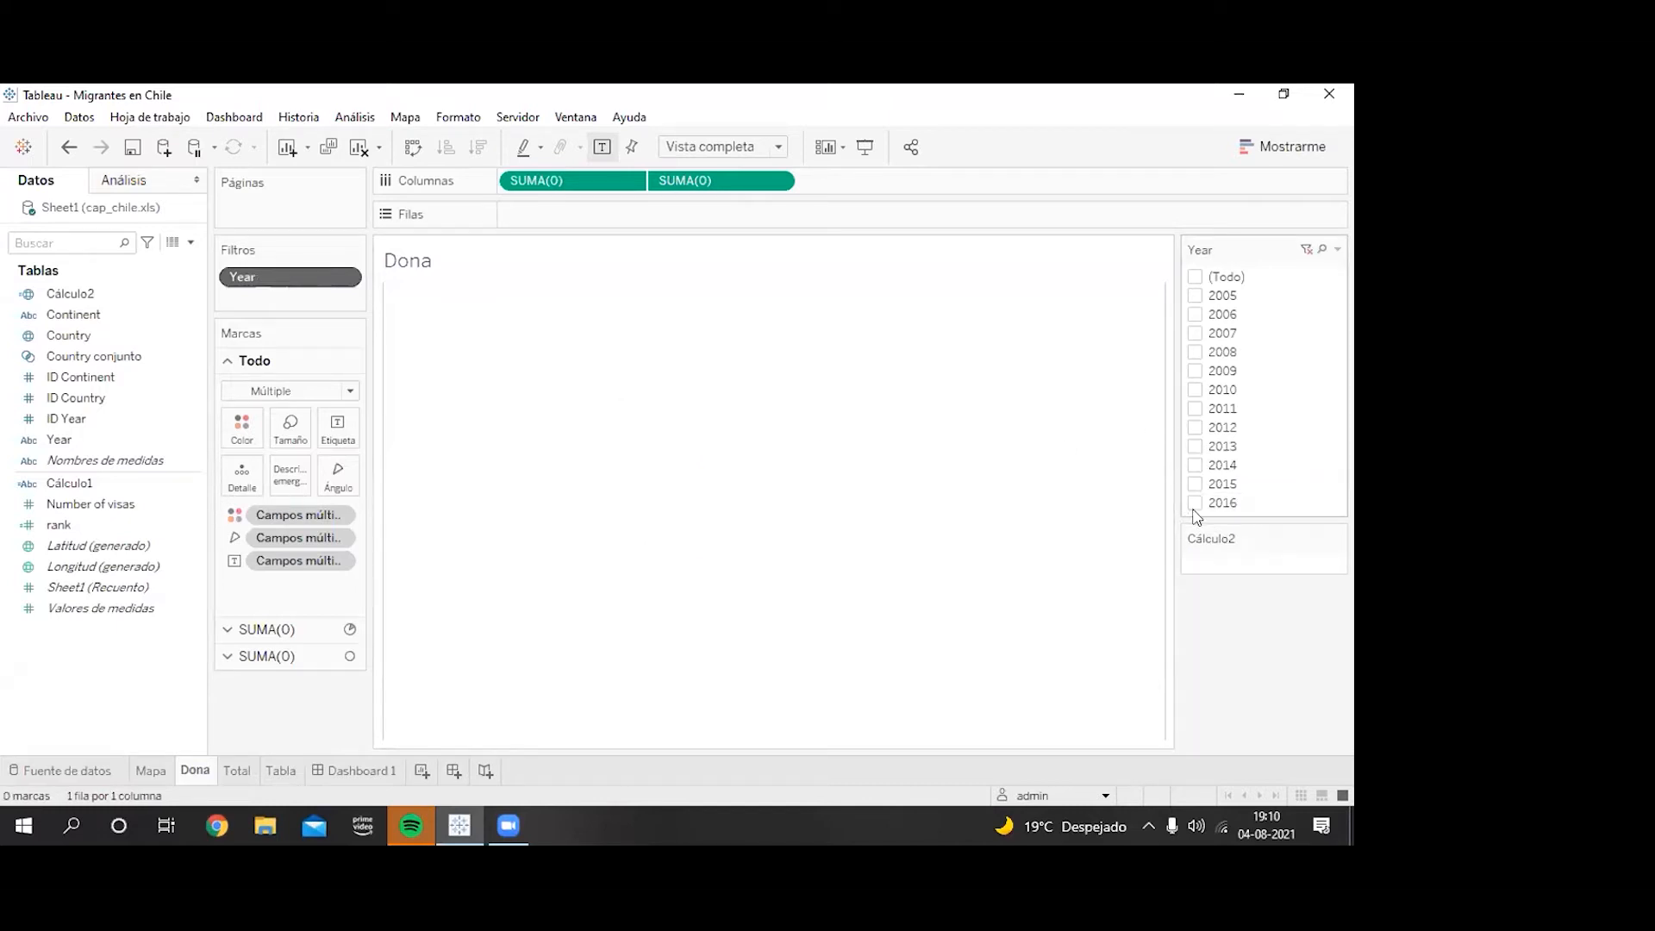
pyautogui.click(1194, 508)
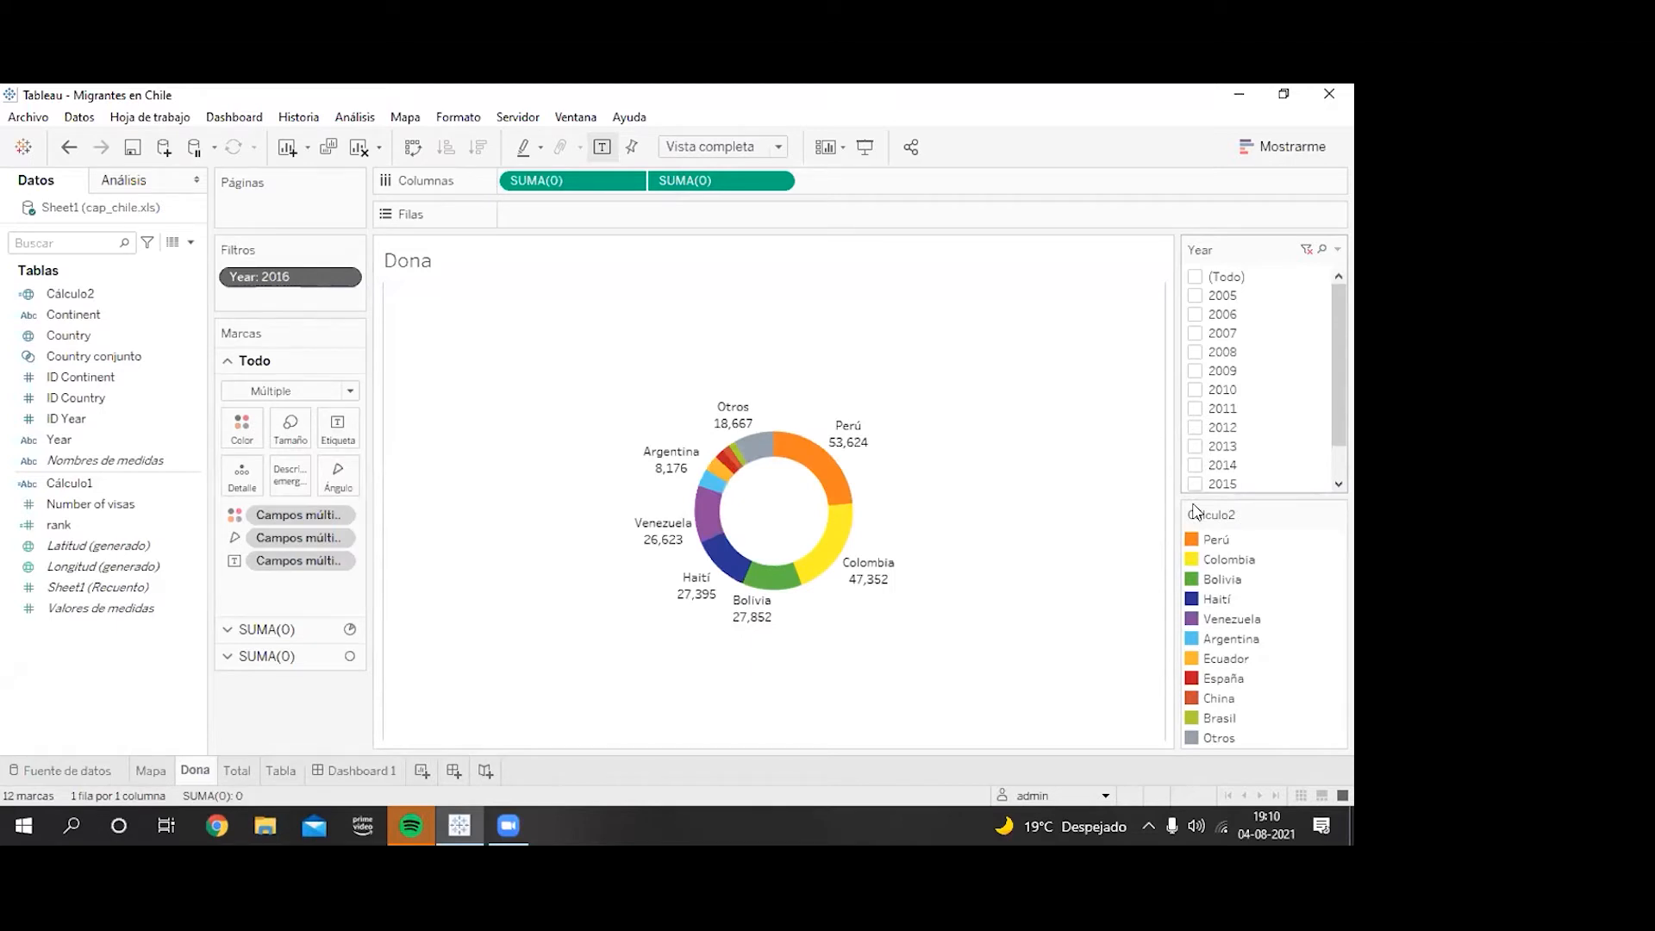
pyautogui.click(1338, 250)
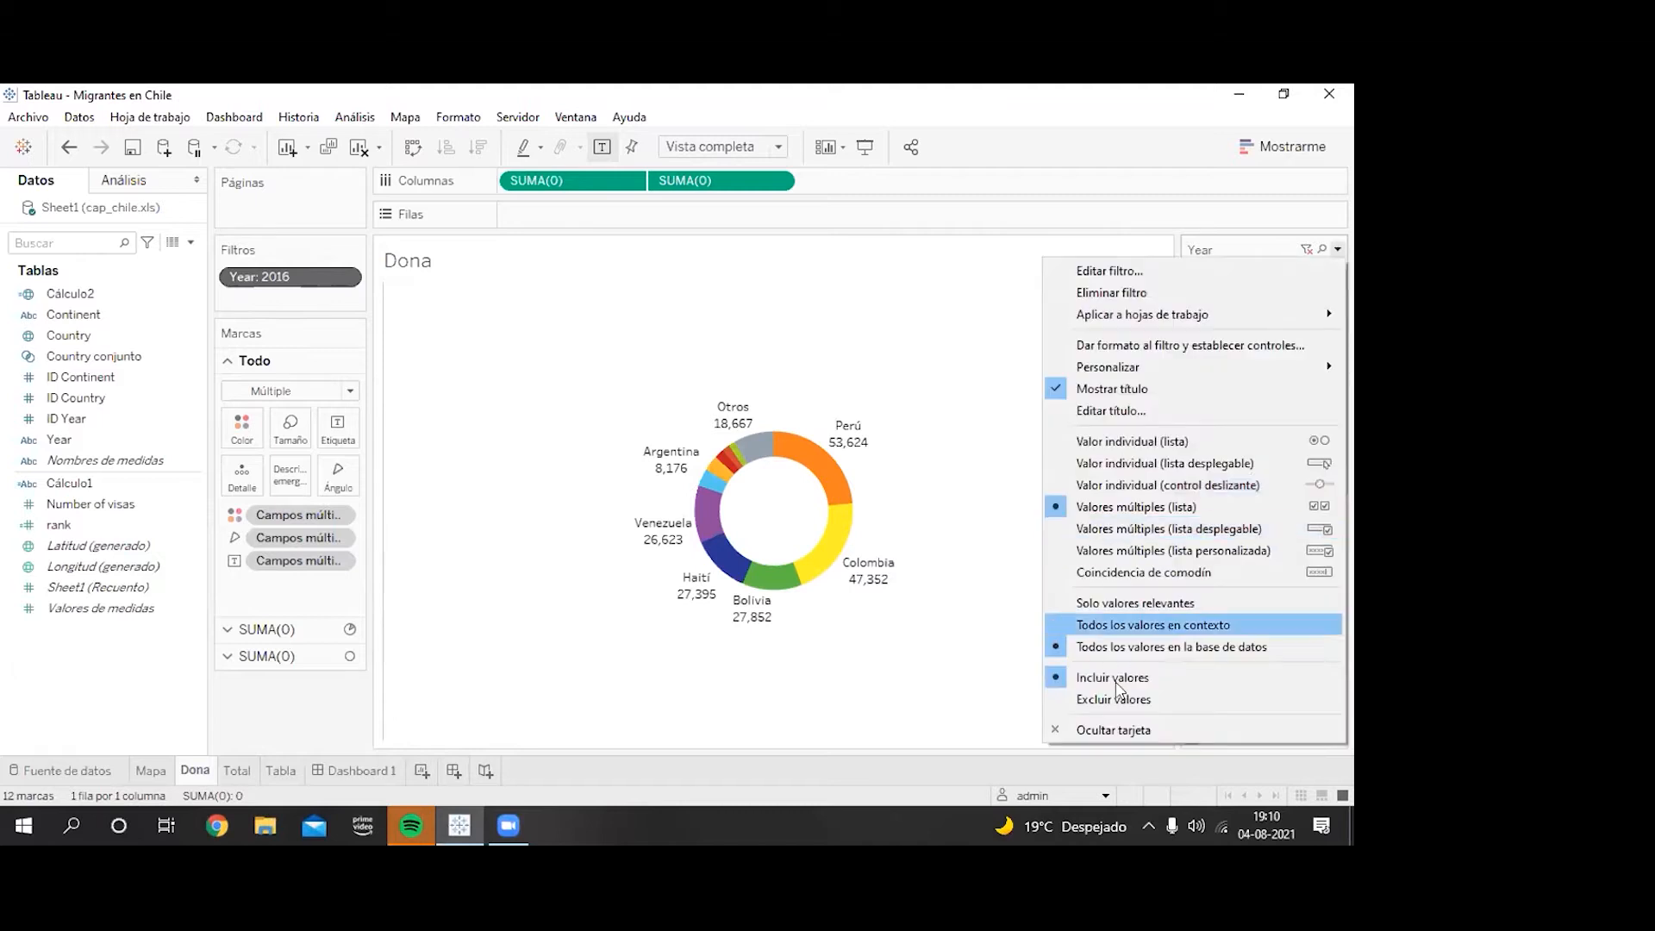
pyautogui.click(1119, 729)
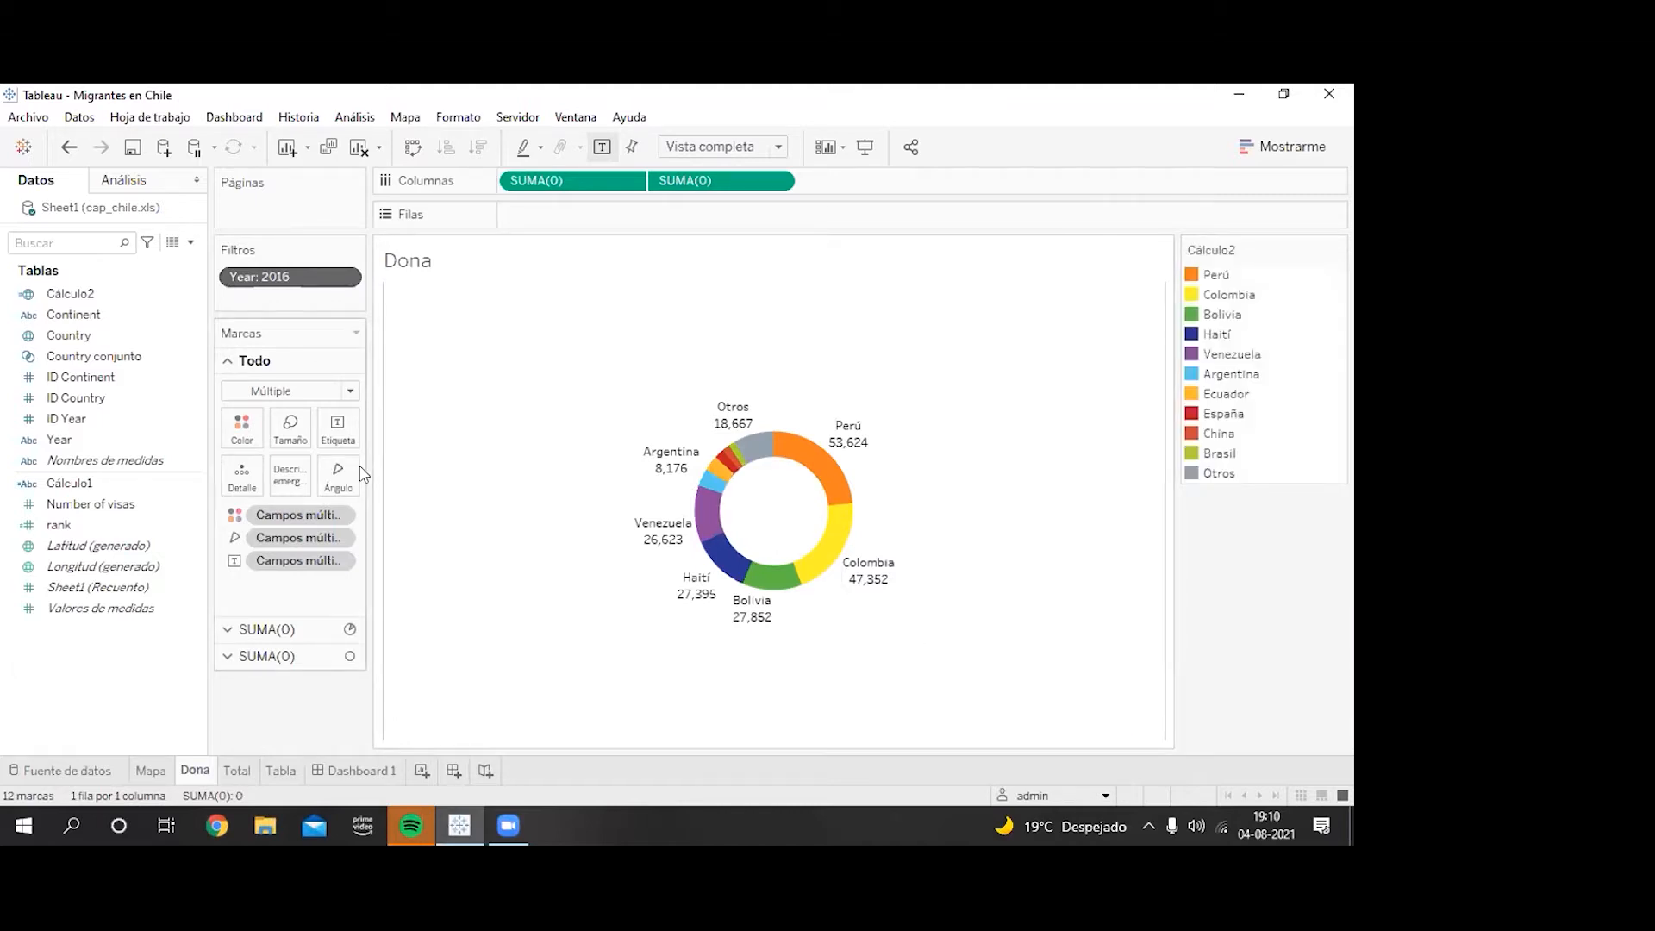
# Step: Create a new worksheet with Country in the rows and the sum of Number of visas as text
pyautogui.click(423, 770)
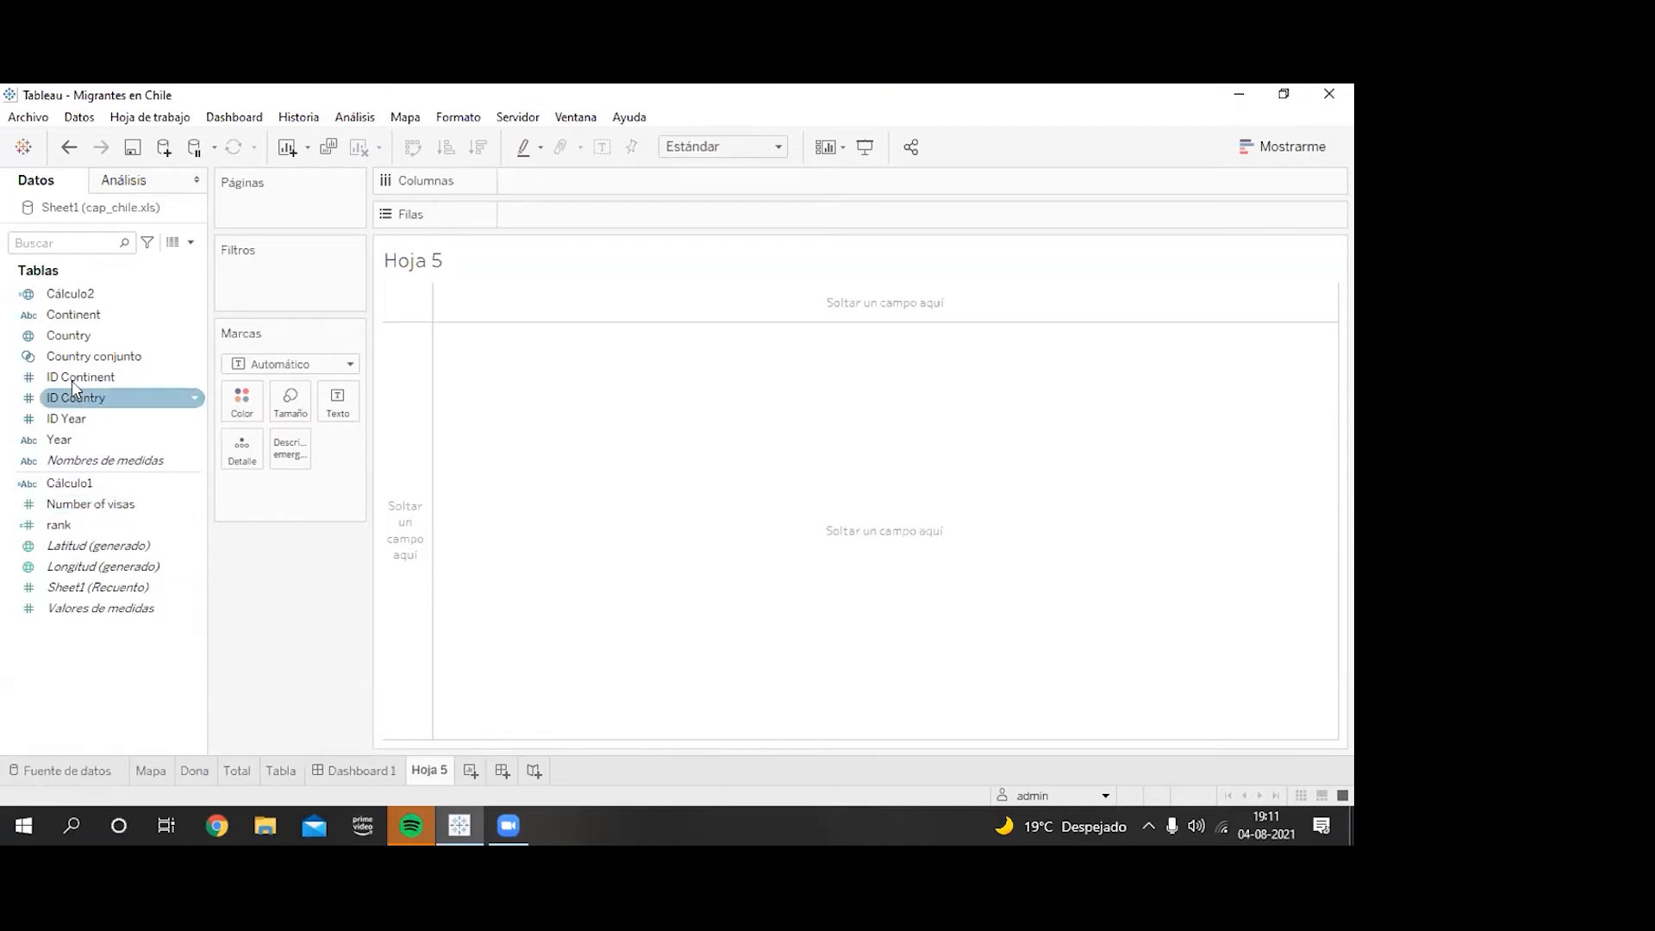
pyautogui.moveTo(76, 337); pyautogui.dragTo(541, 216)
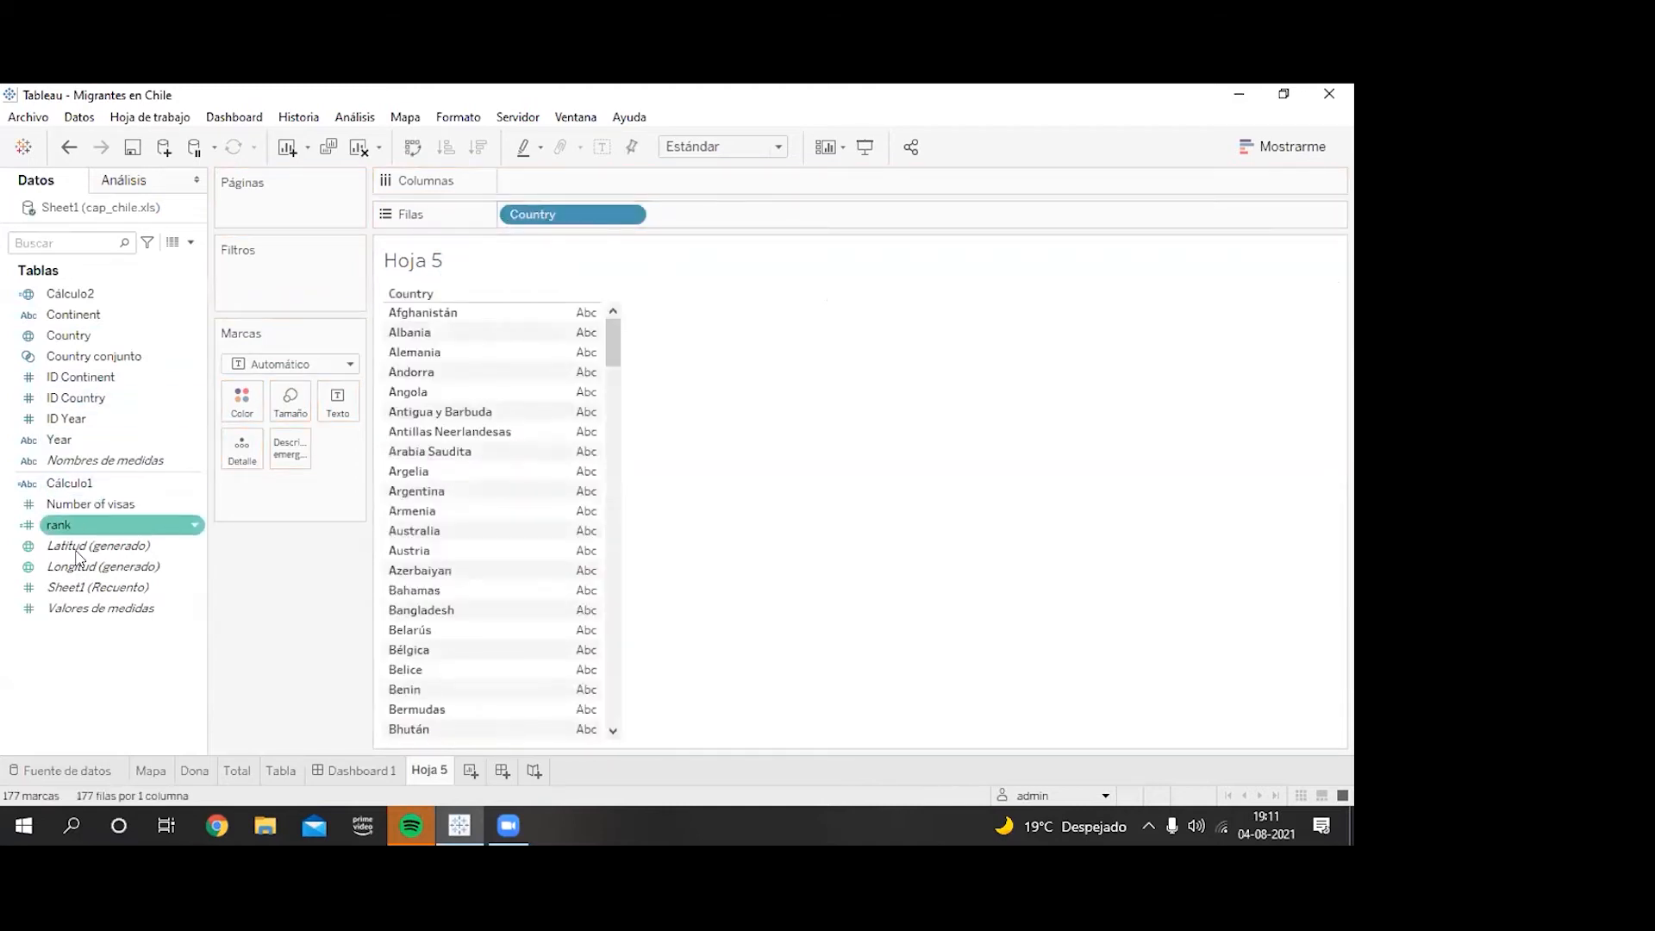
pyautogui.moveTo(94, 506); pyautogui.dragTo(339, 417)
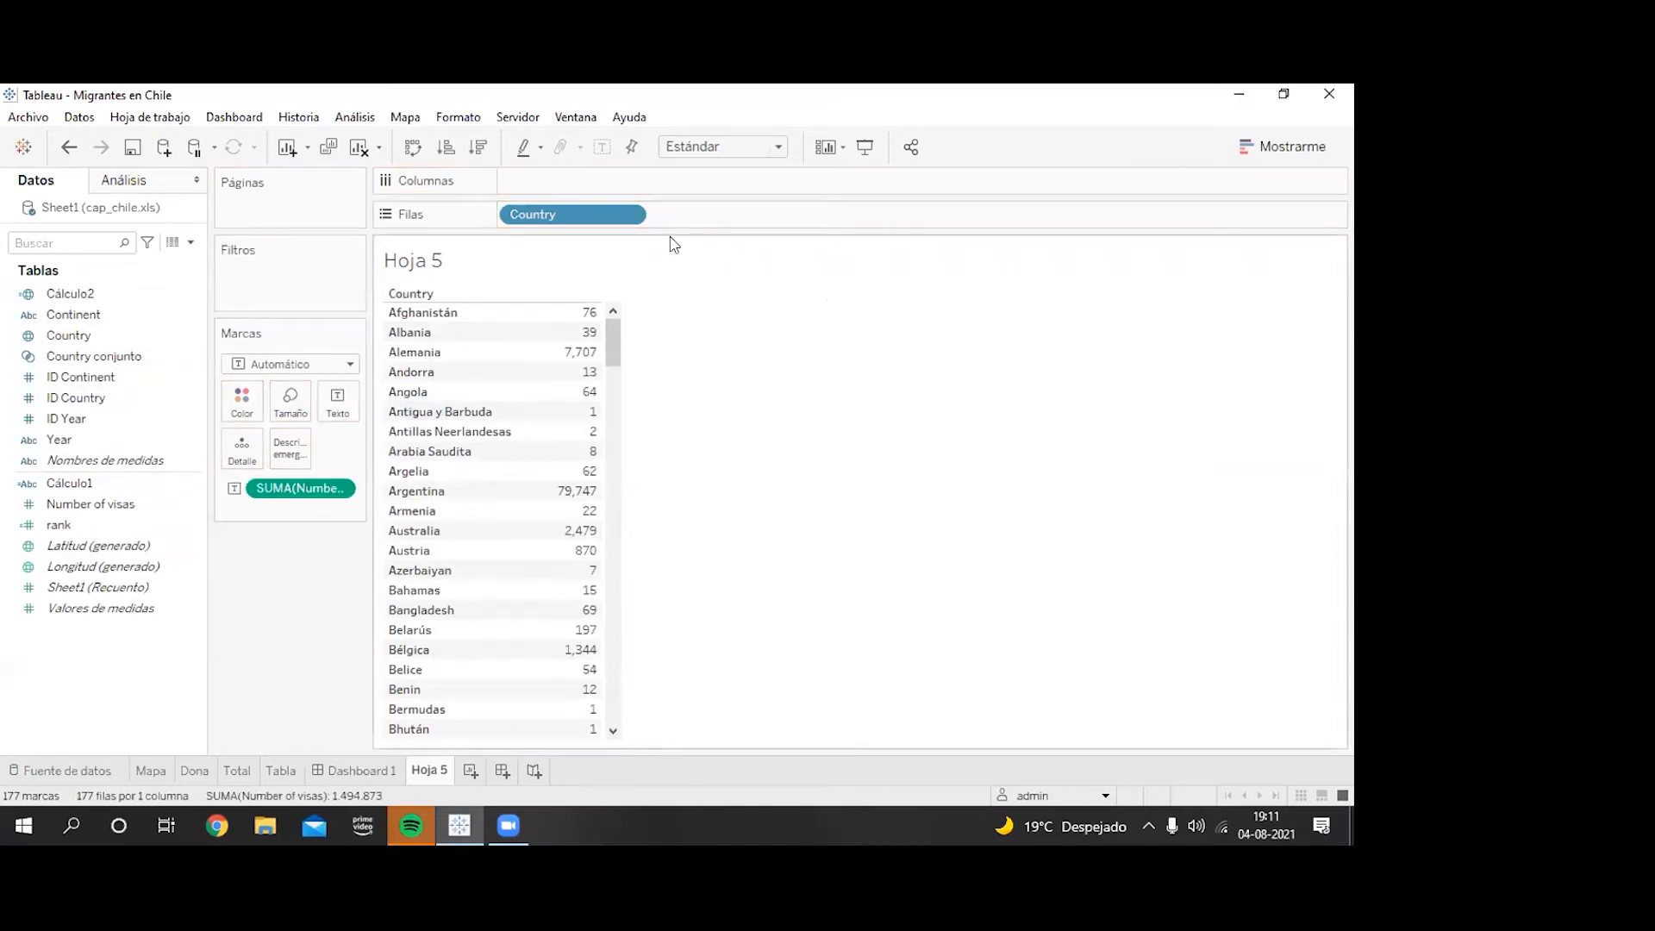
# Step: Sort Country by field in descending order, using the sum of Number of visas
pyautogui.click(628, 213)
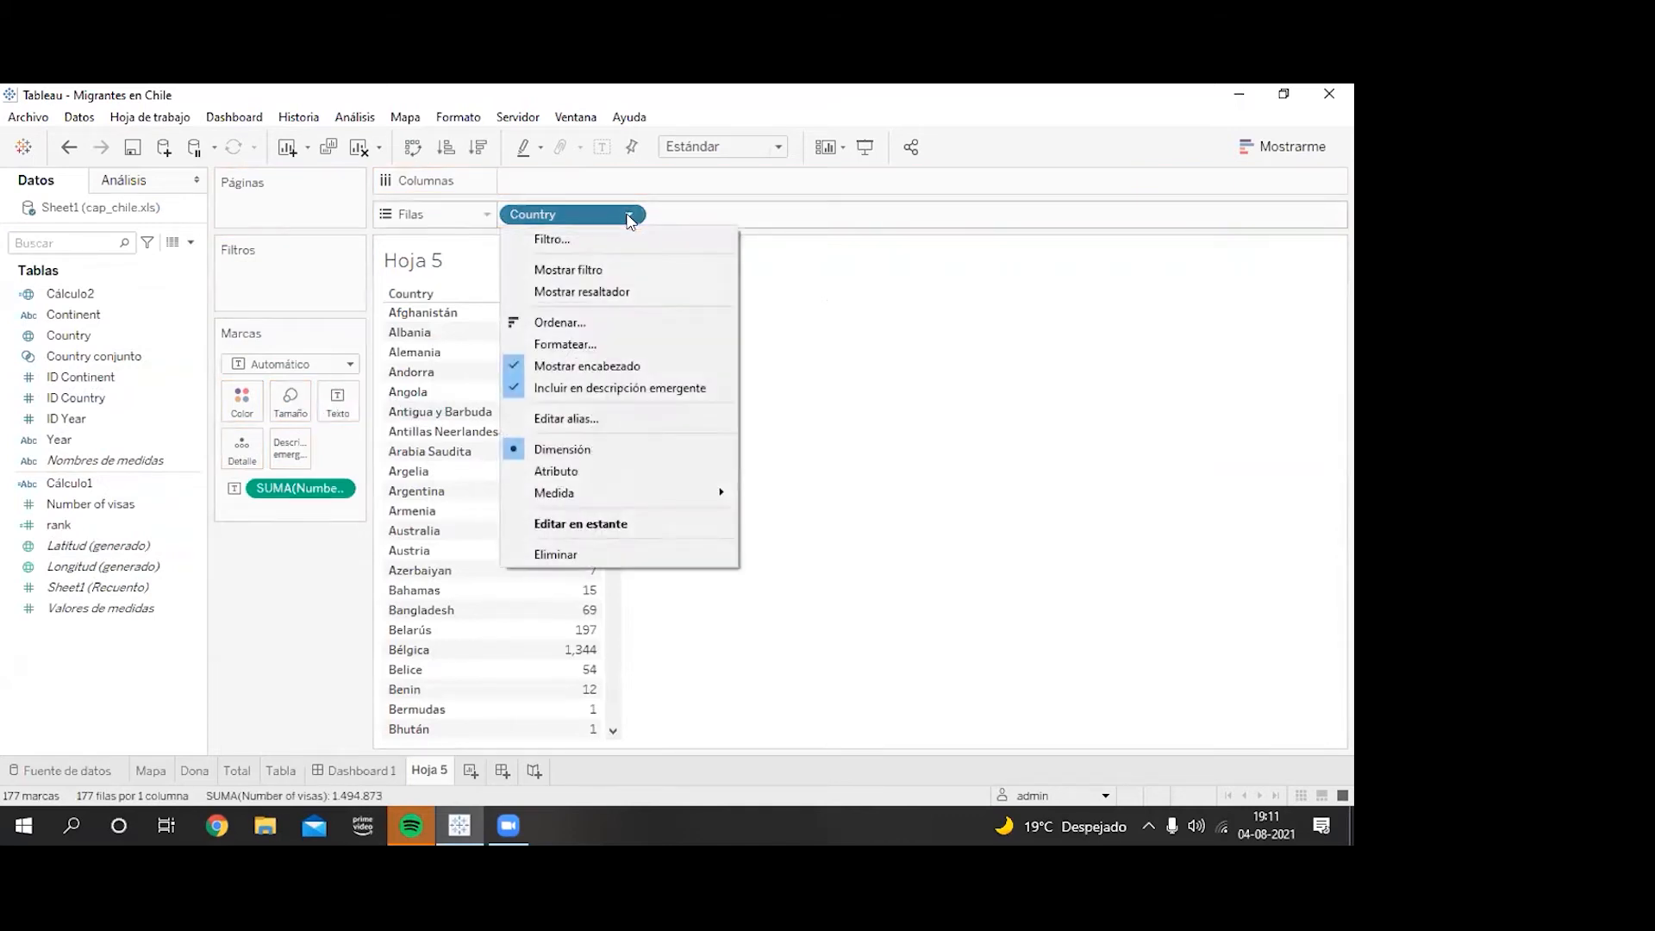
pyautogui.click(661, 323)
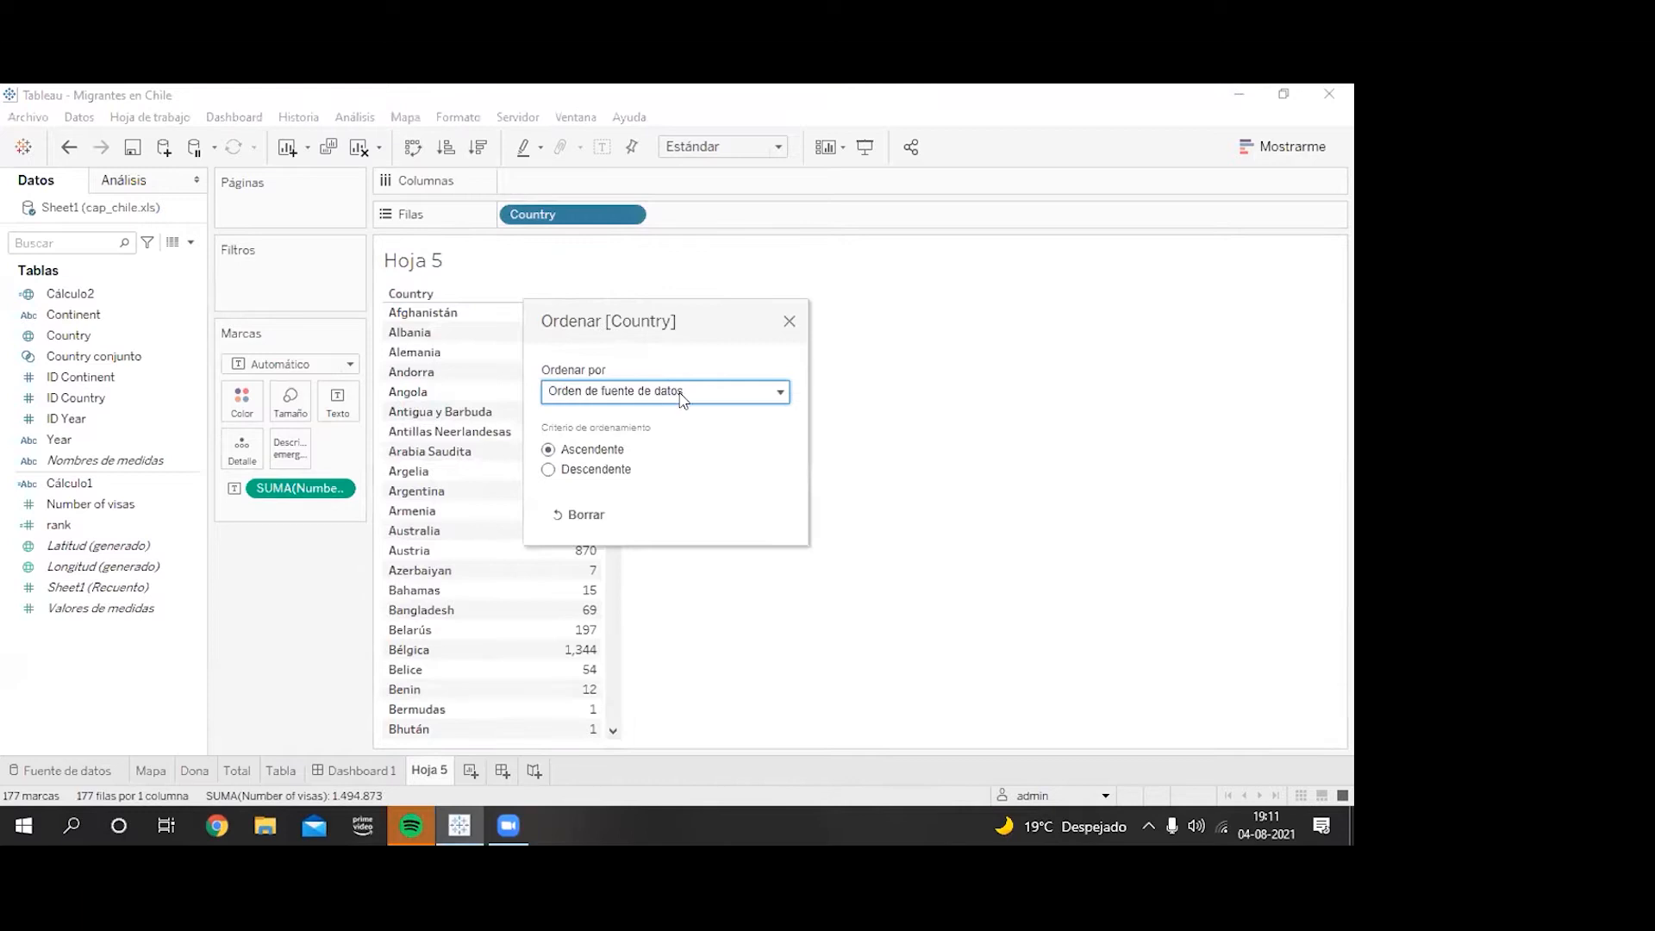
pyautogui.click(681, 392)
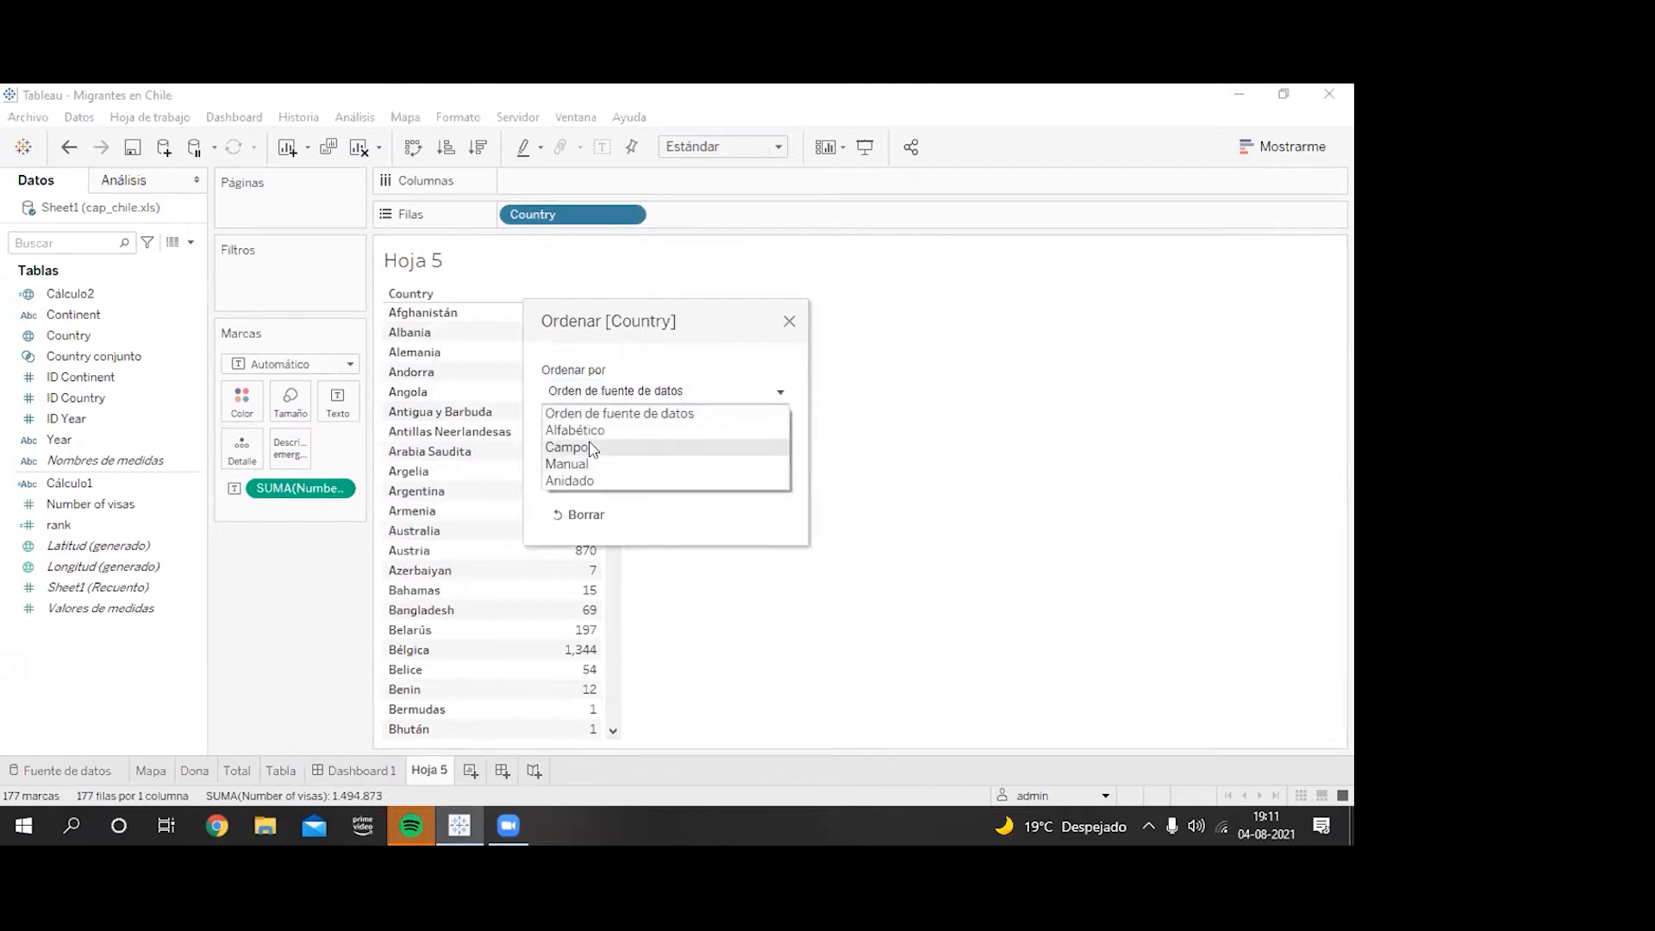
pyautogui.click(591, 447)
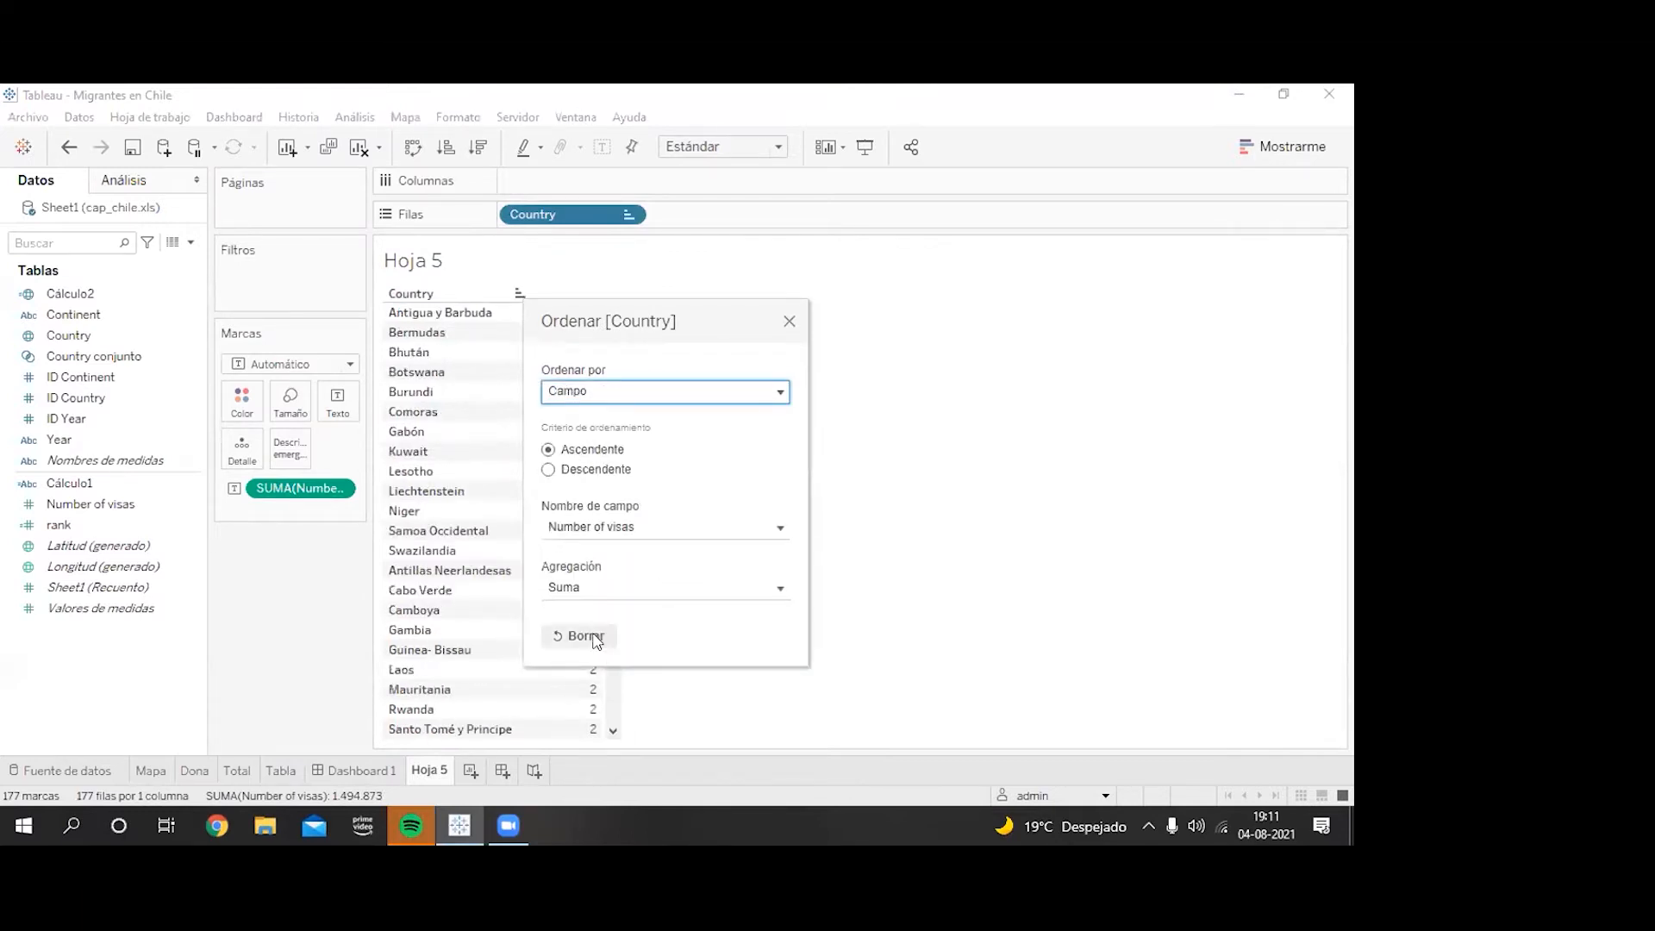
pyautogui.click(549, 470)
pyautogui.click(790, 321)
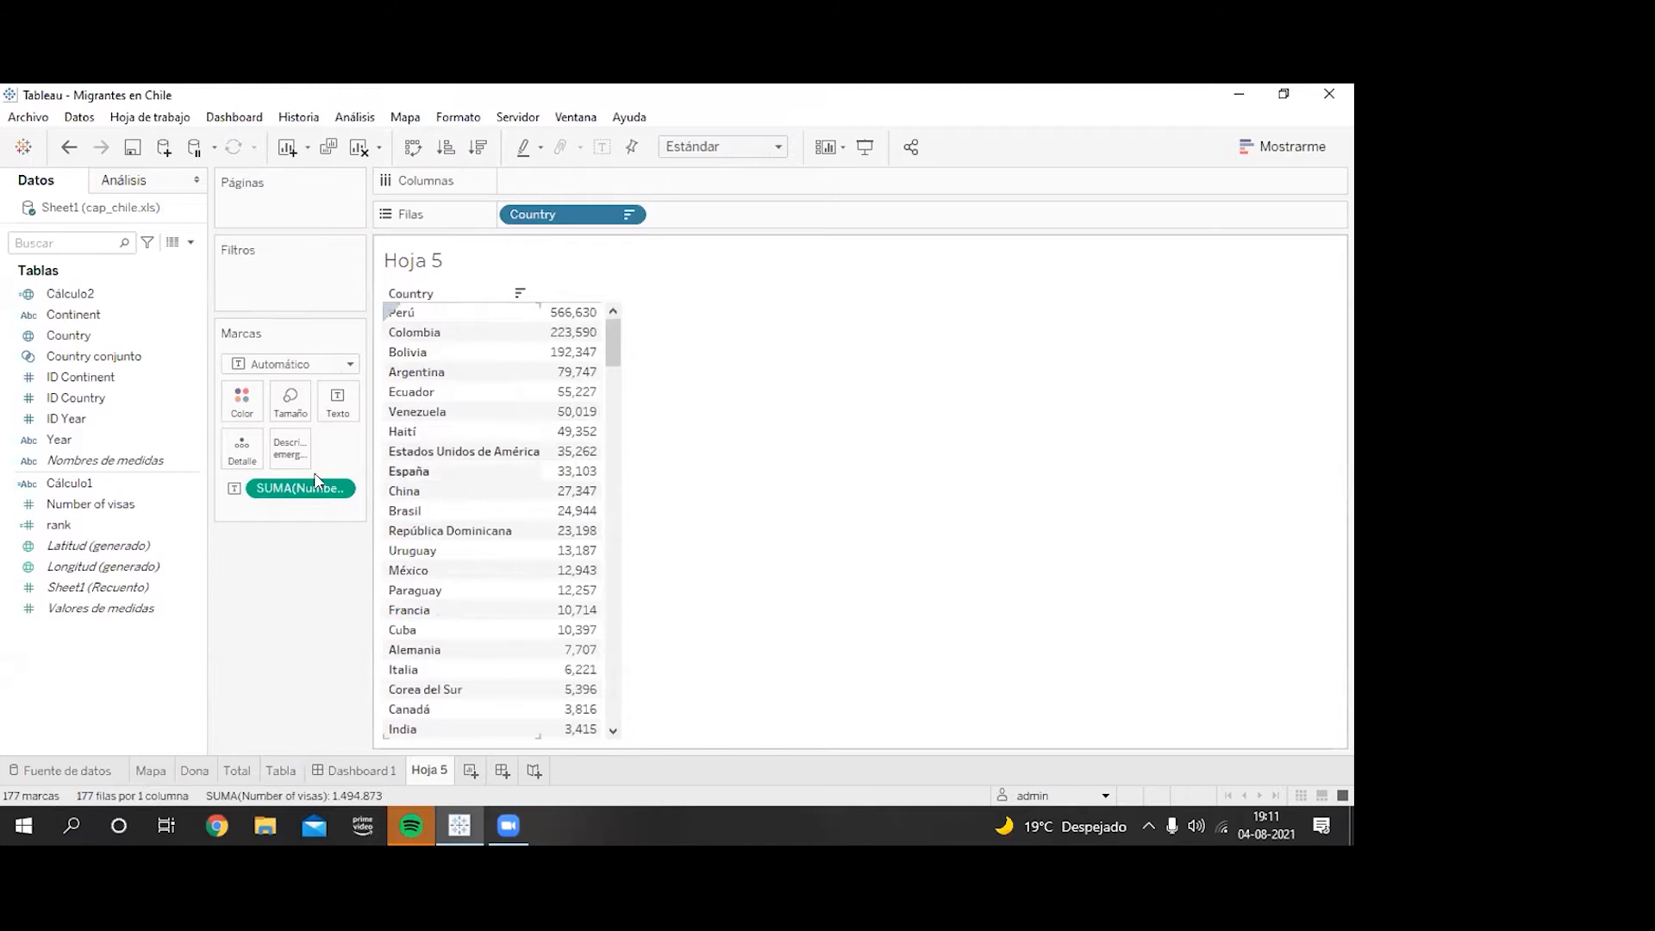
# Step: Filter the worksheet by Year to include only 2016
pyautogui.click(102, 441)
pyautogui.moveTo(103, 447); pyautogui.dragTo(296, 286)
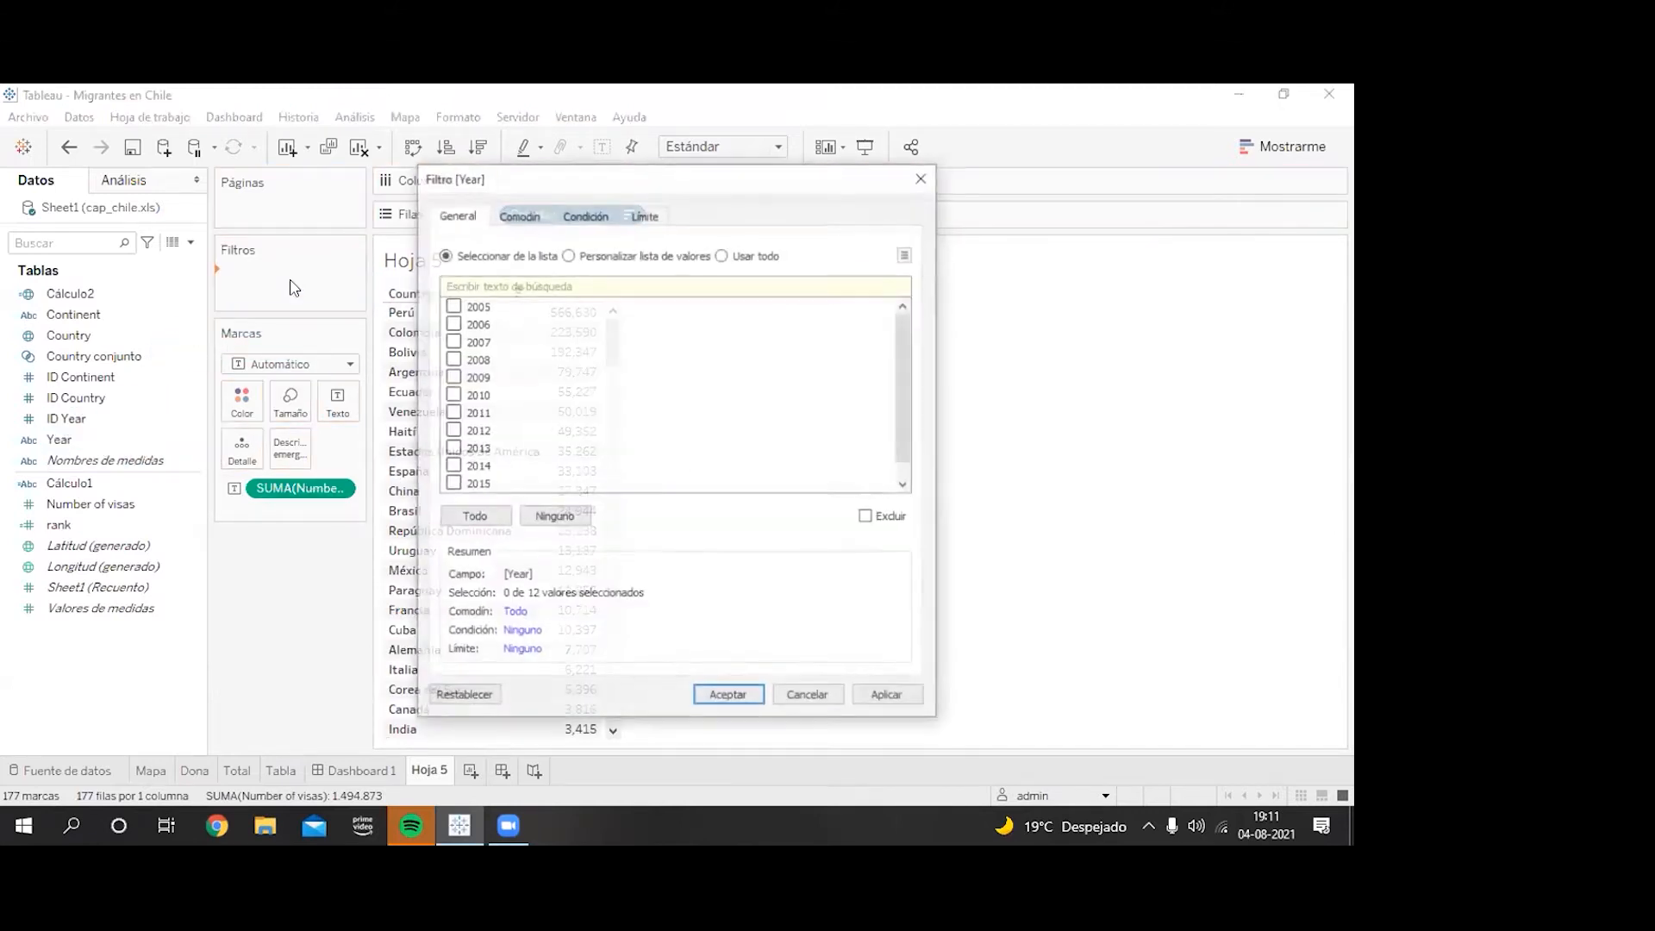
pyautogui.scroll(-1, 719, 370)
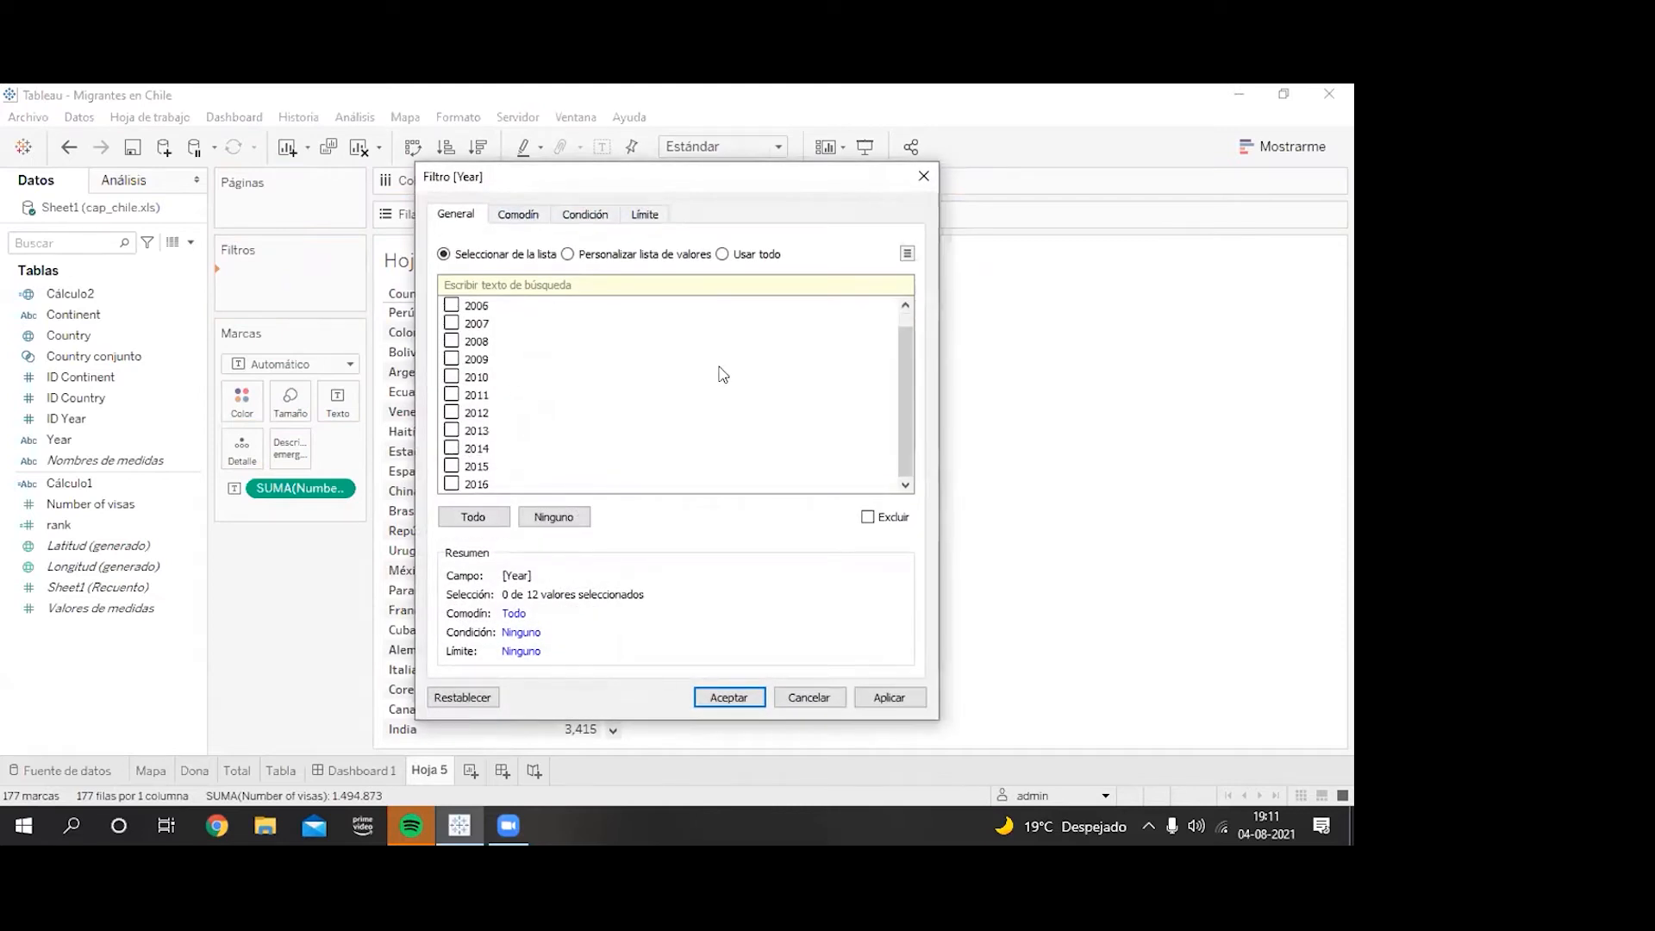
pyautogui.click(451, 485)
pyautogui.click(893, 700)
pyautogui.click(729, 698)
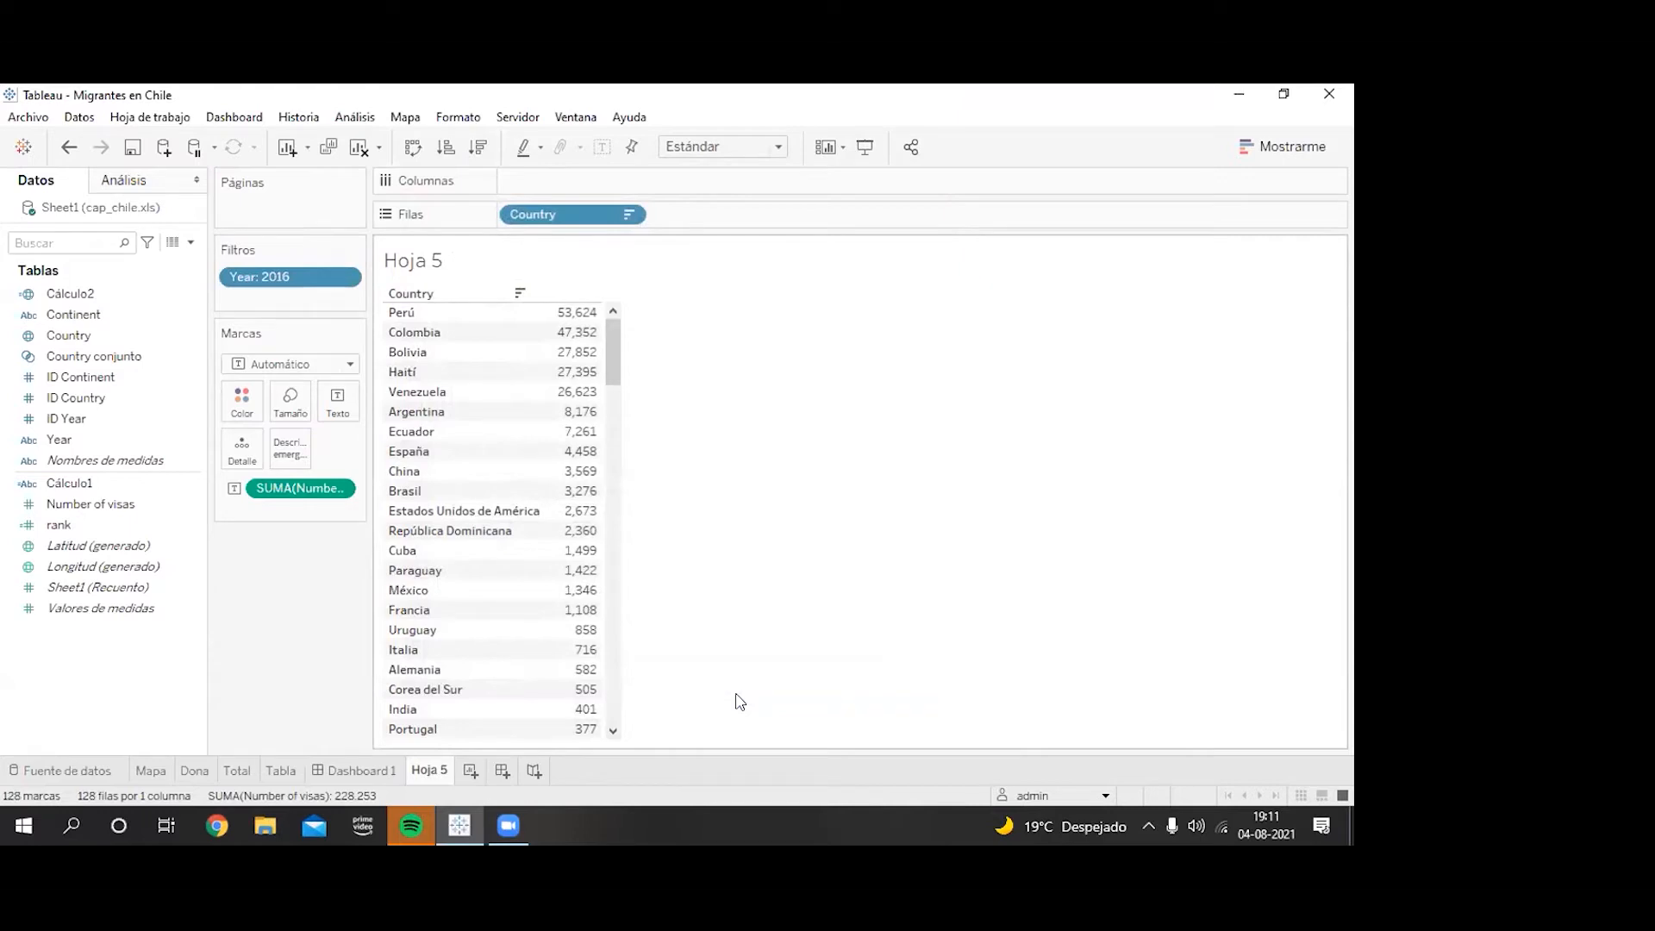
# Step: Create a set from Country limited to the top 15 by the sum of Number of visas
pyautogui.moveTo(613, 330); pyautogui.dragTo(628, 690)
pyautogui.scroll(20, 673, 318)
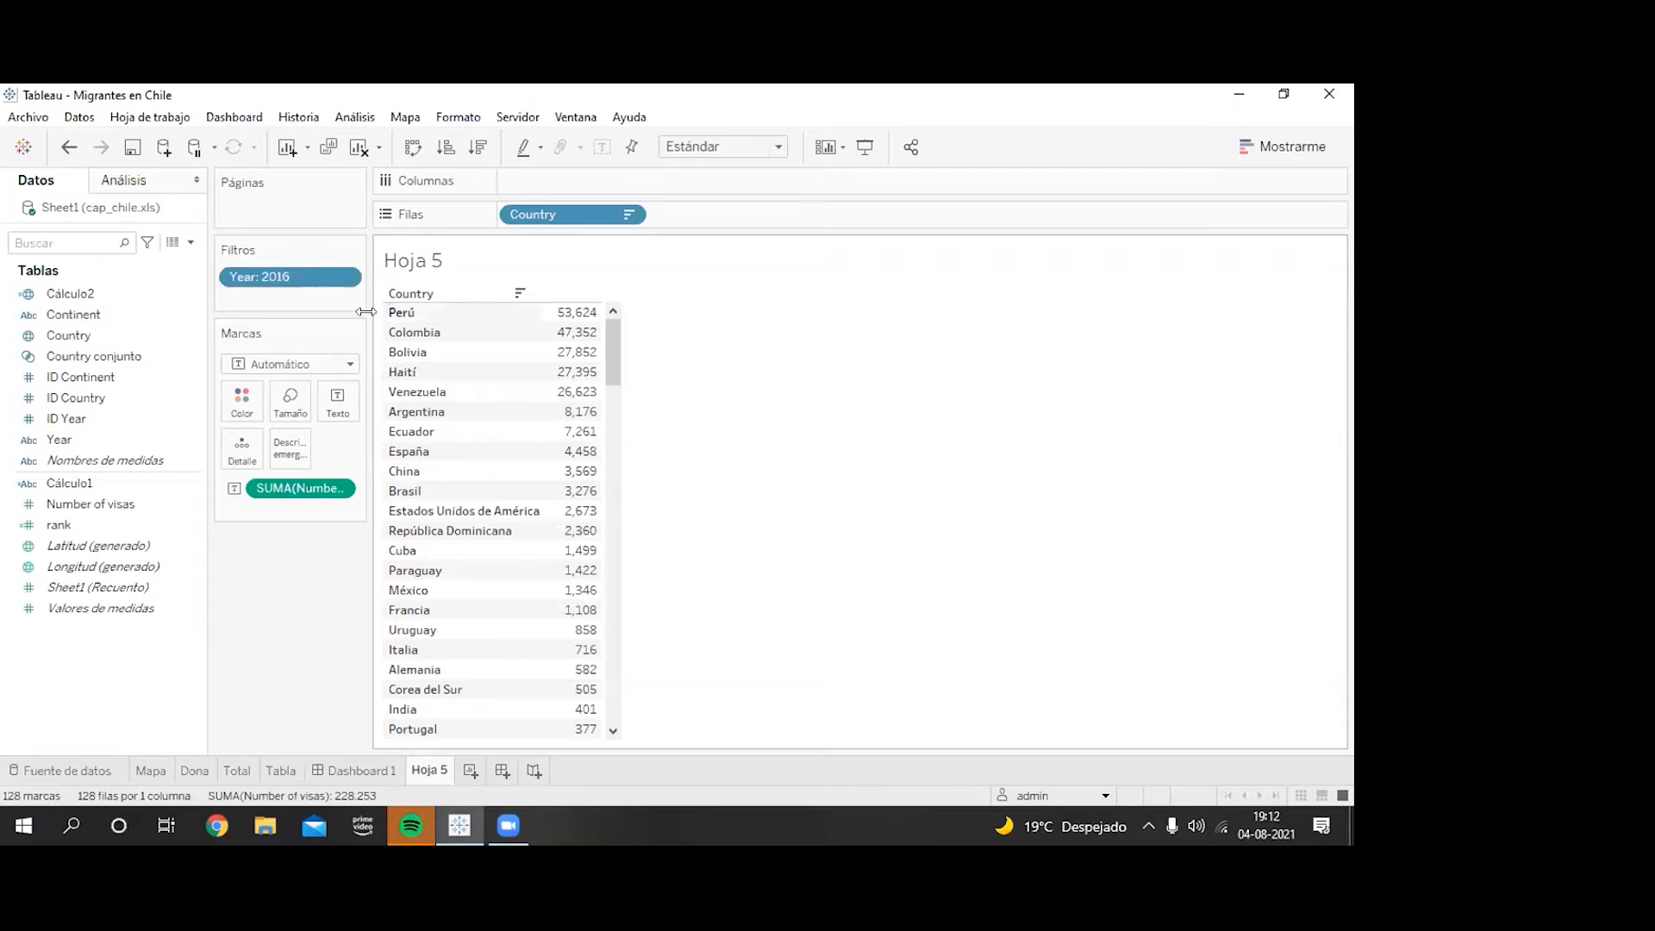
pyautogui.rightClick(186, 335)
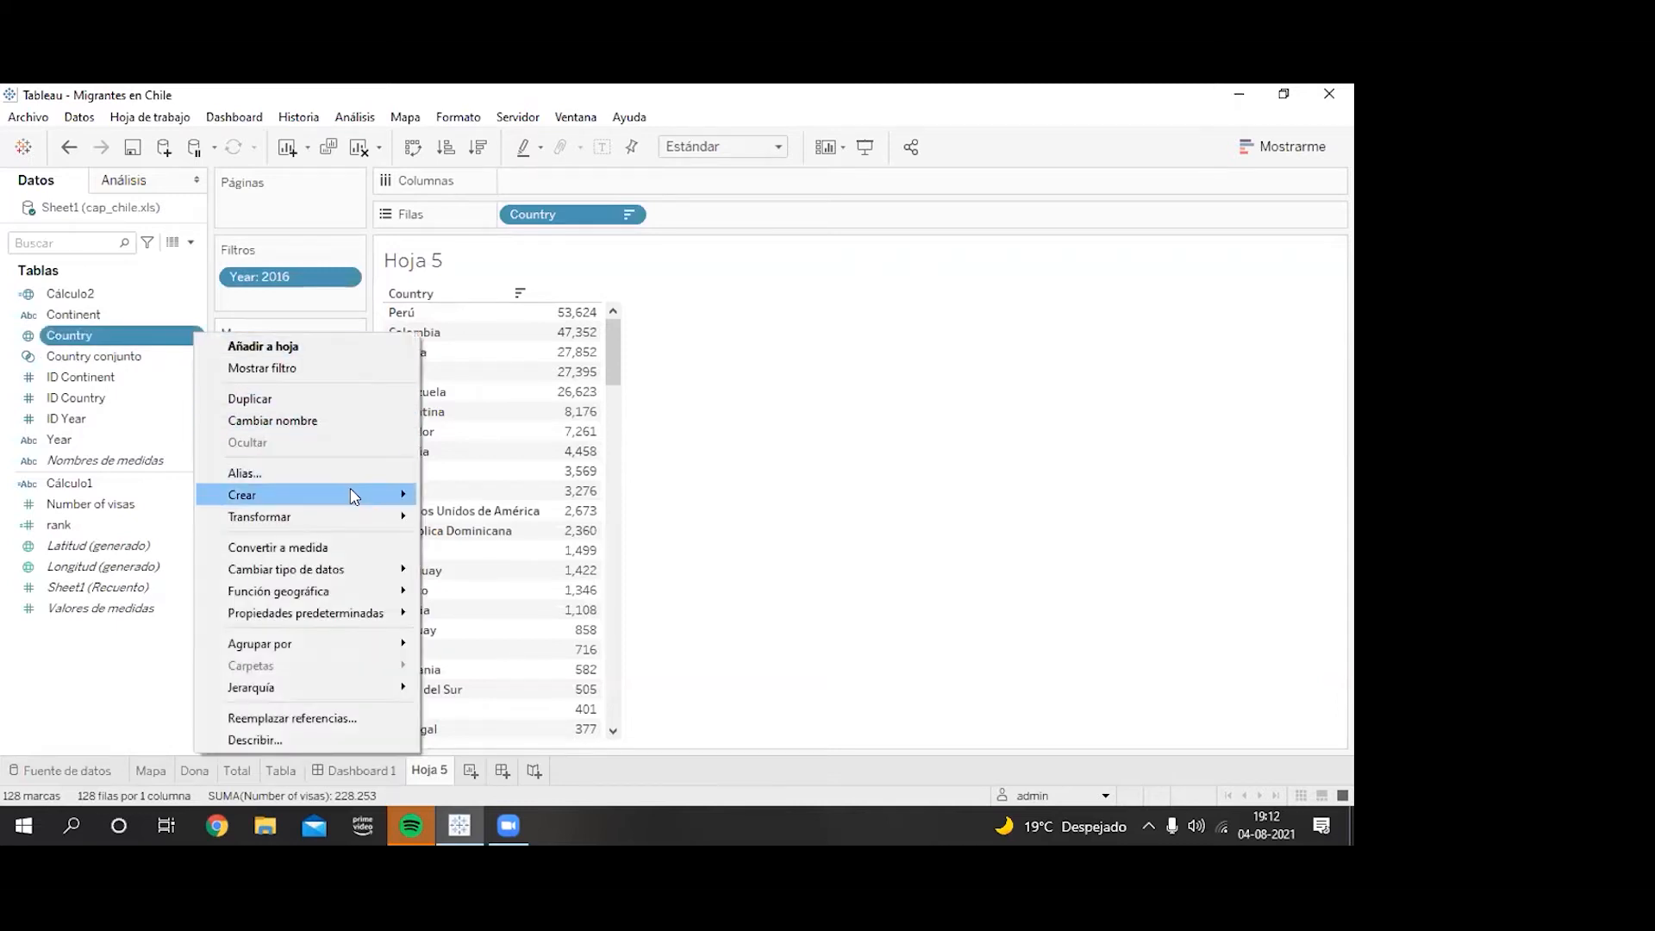
pyautogui.moveTo(355, 495)
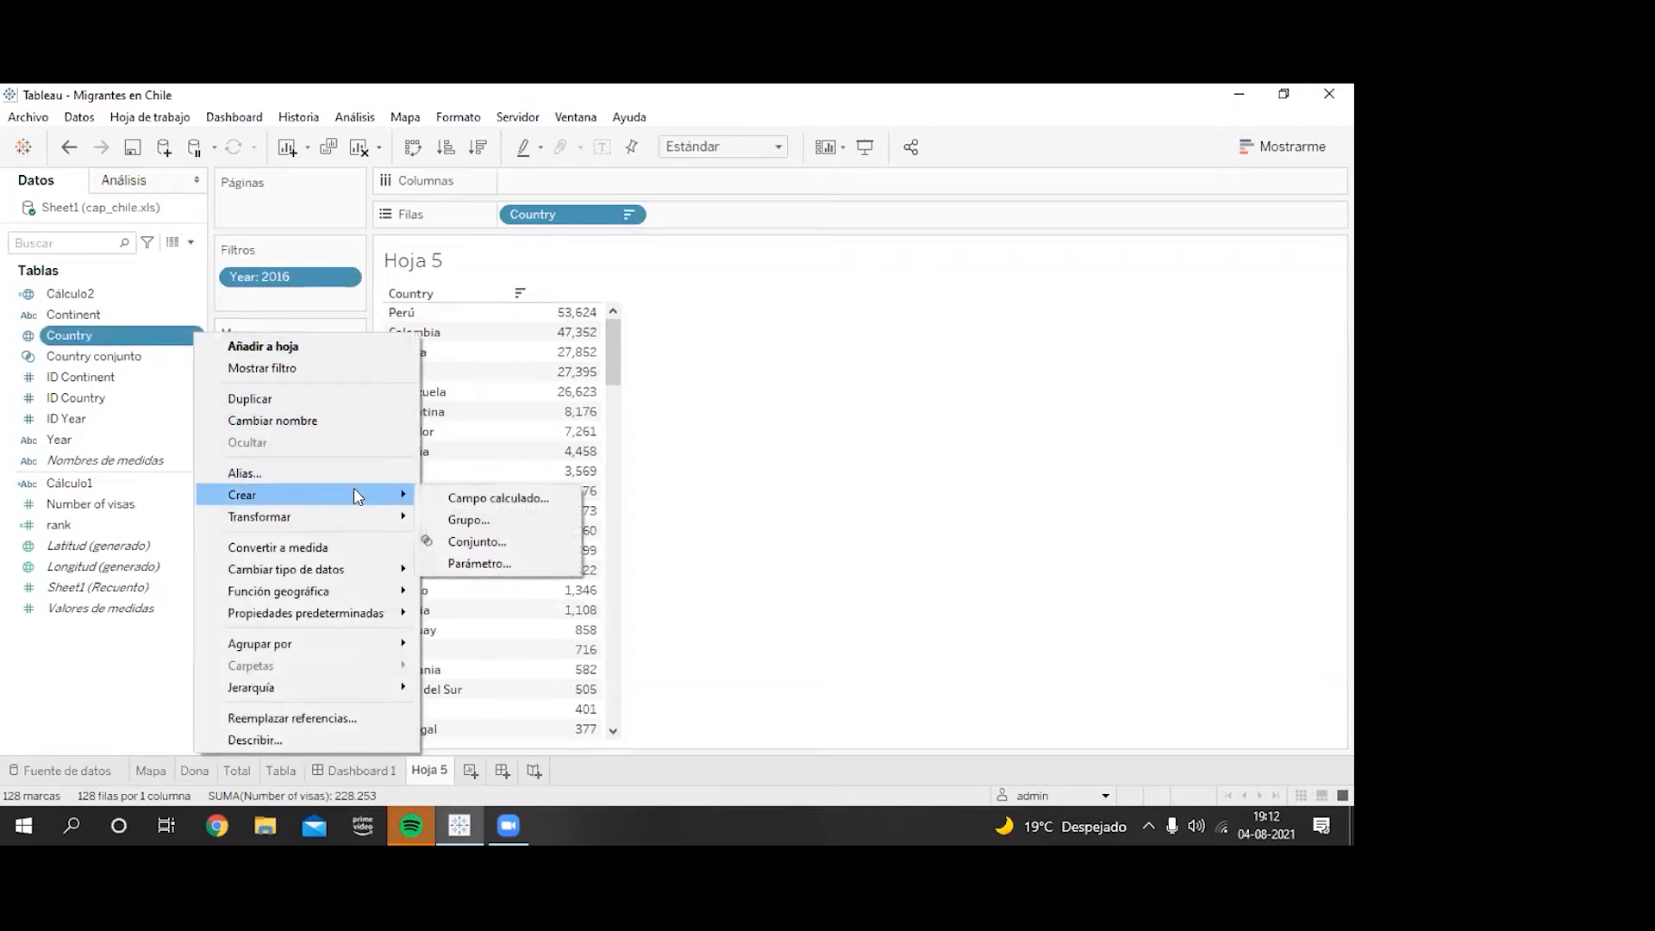
pyautogui.click(496, 549)
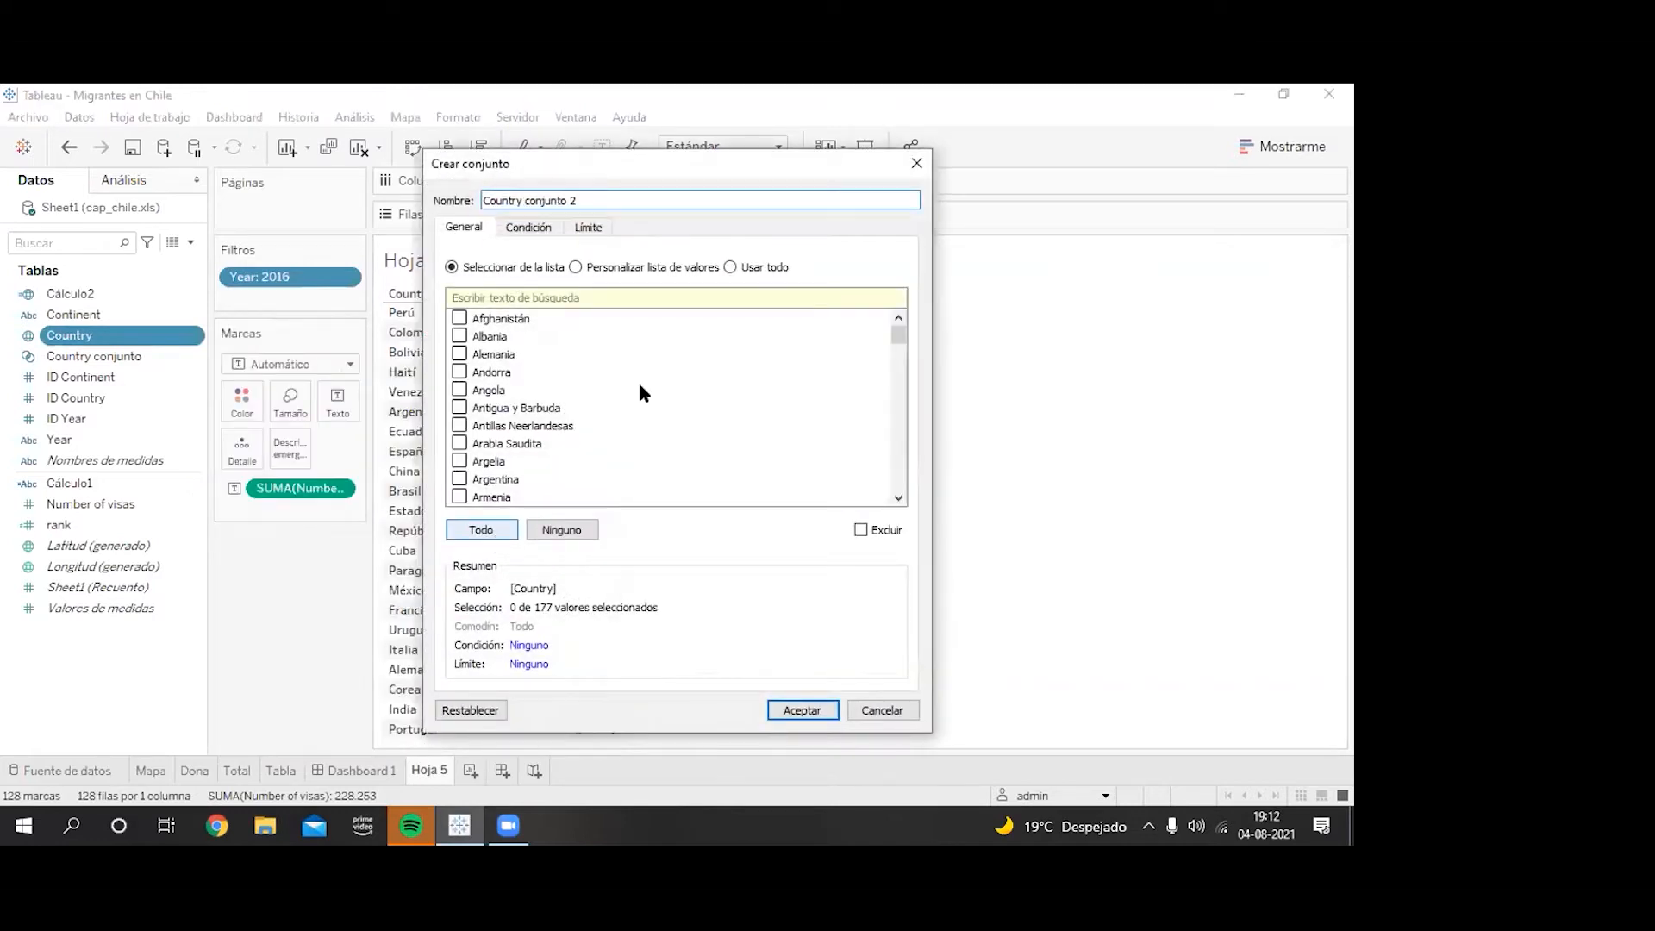
pyautogui.click(594, 234)
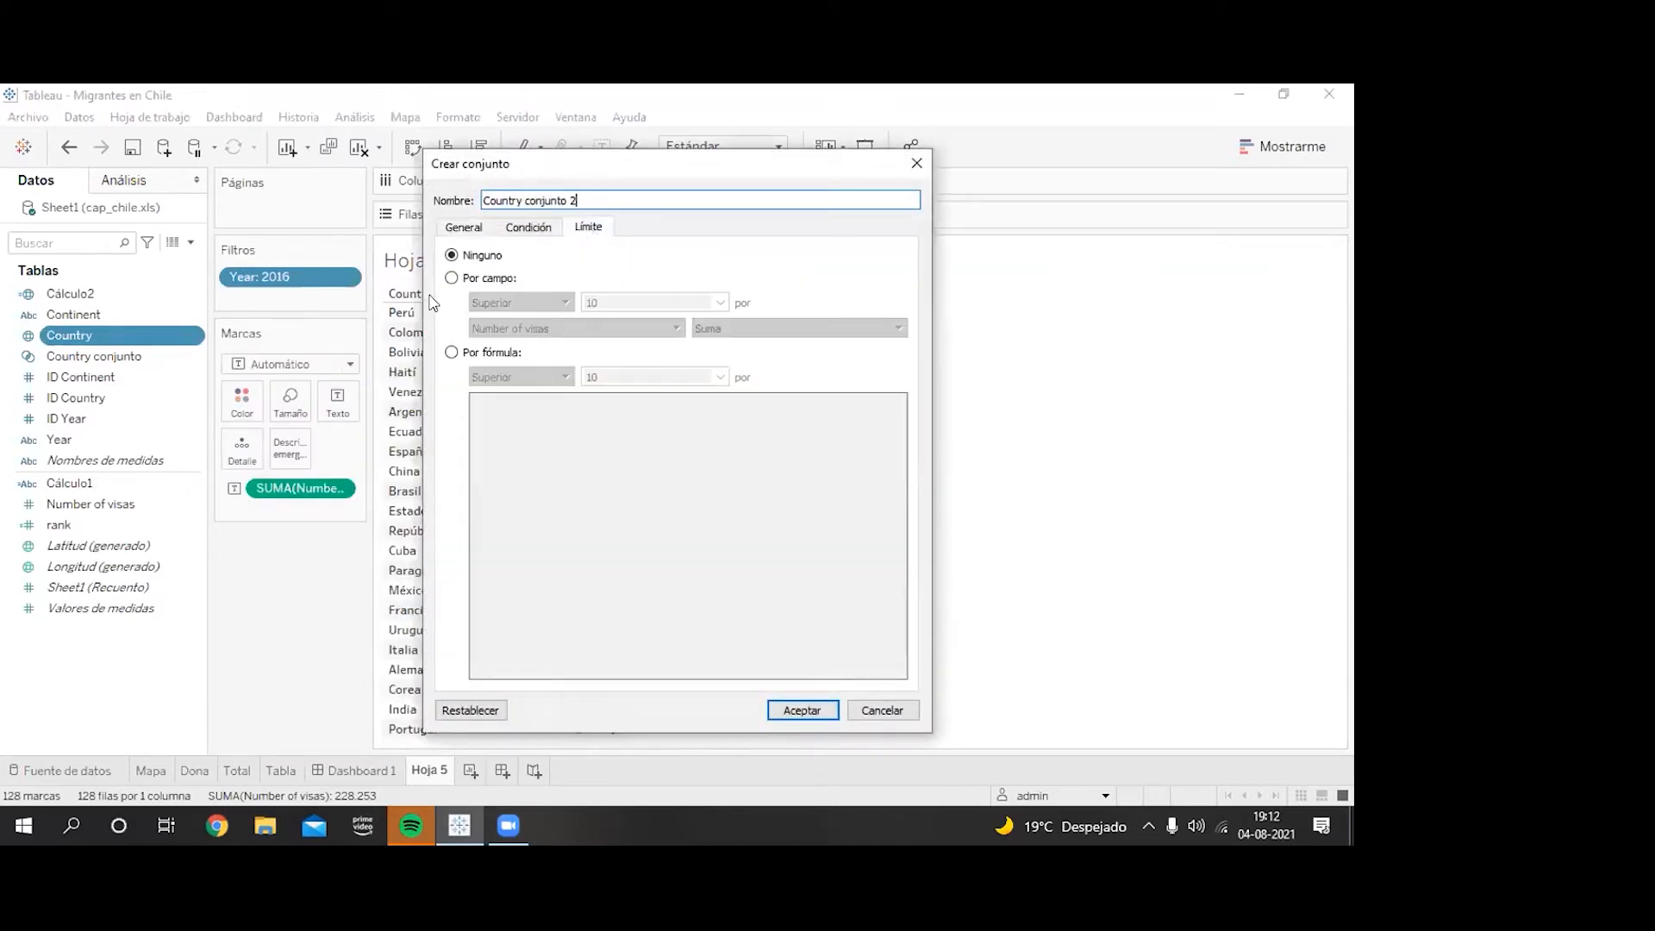
pyautogui.click(452, 277)
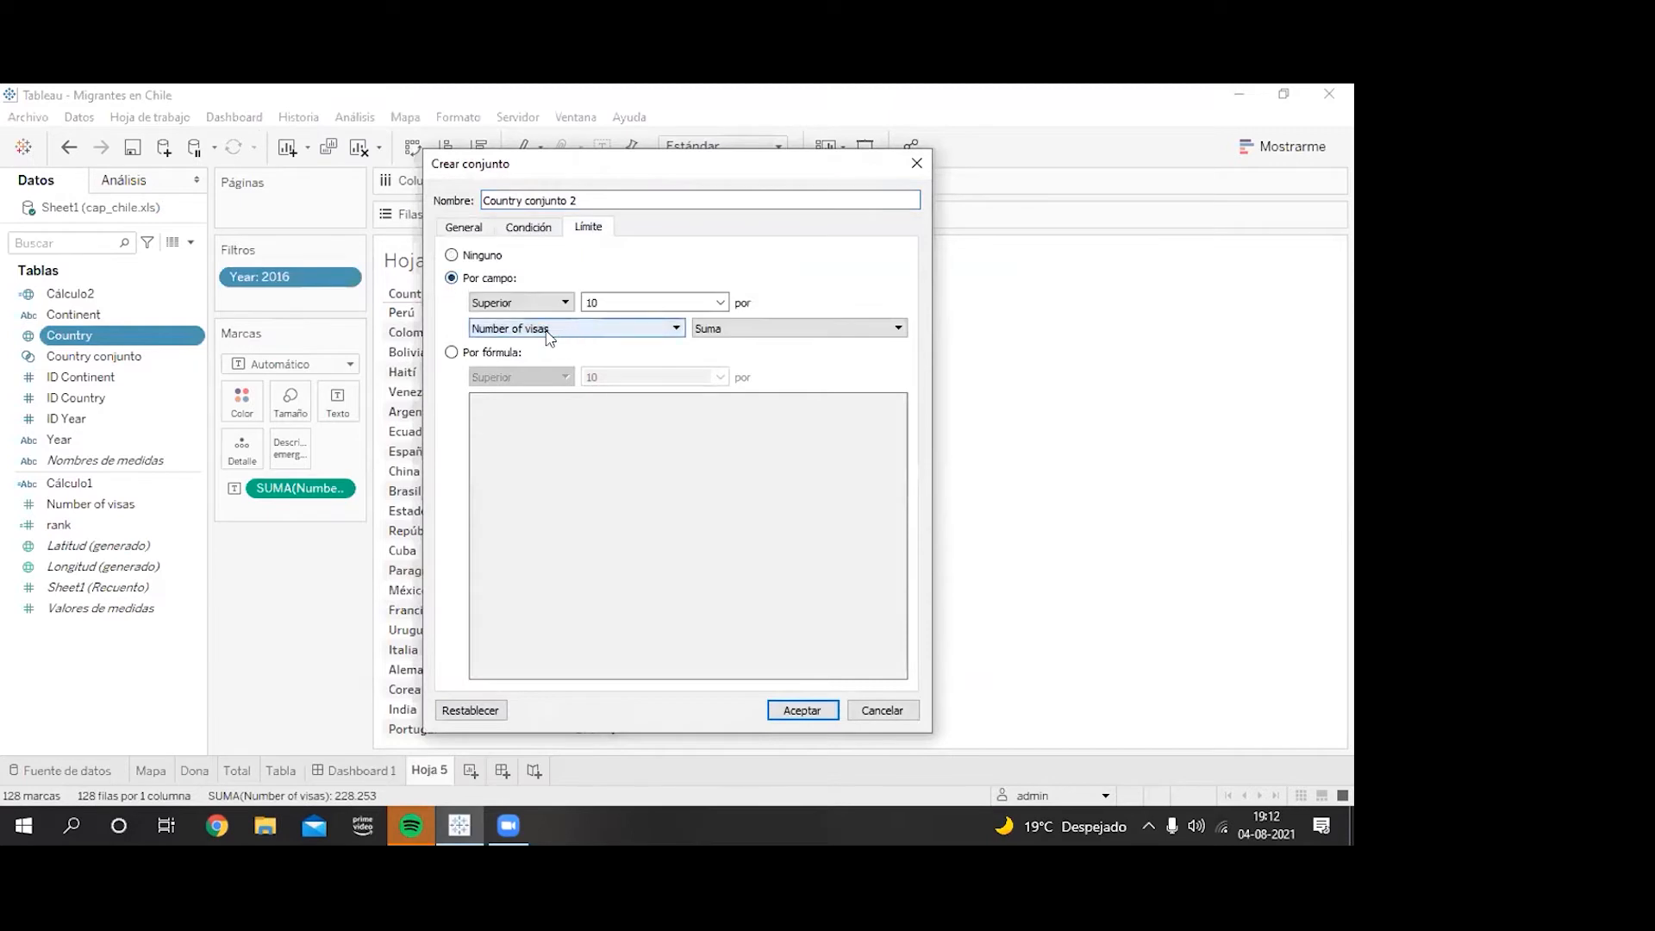
pyautogui.click(619, 302)
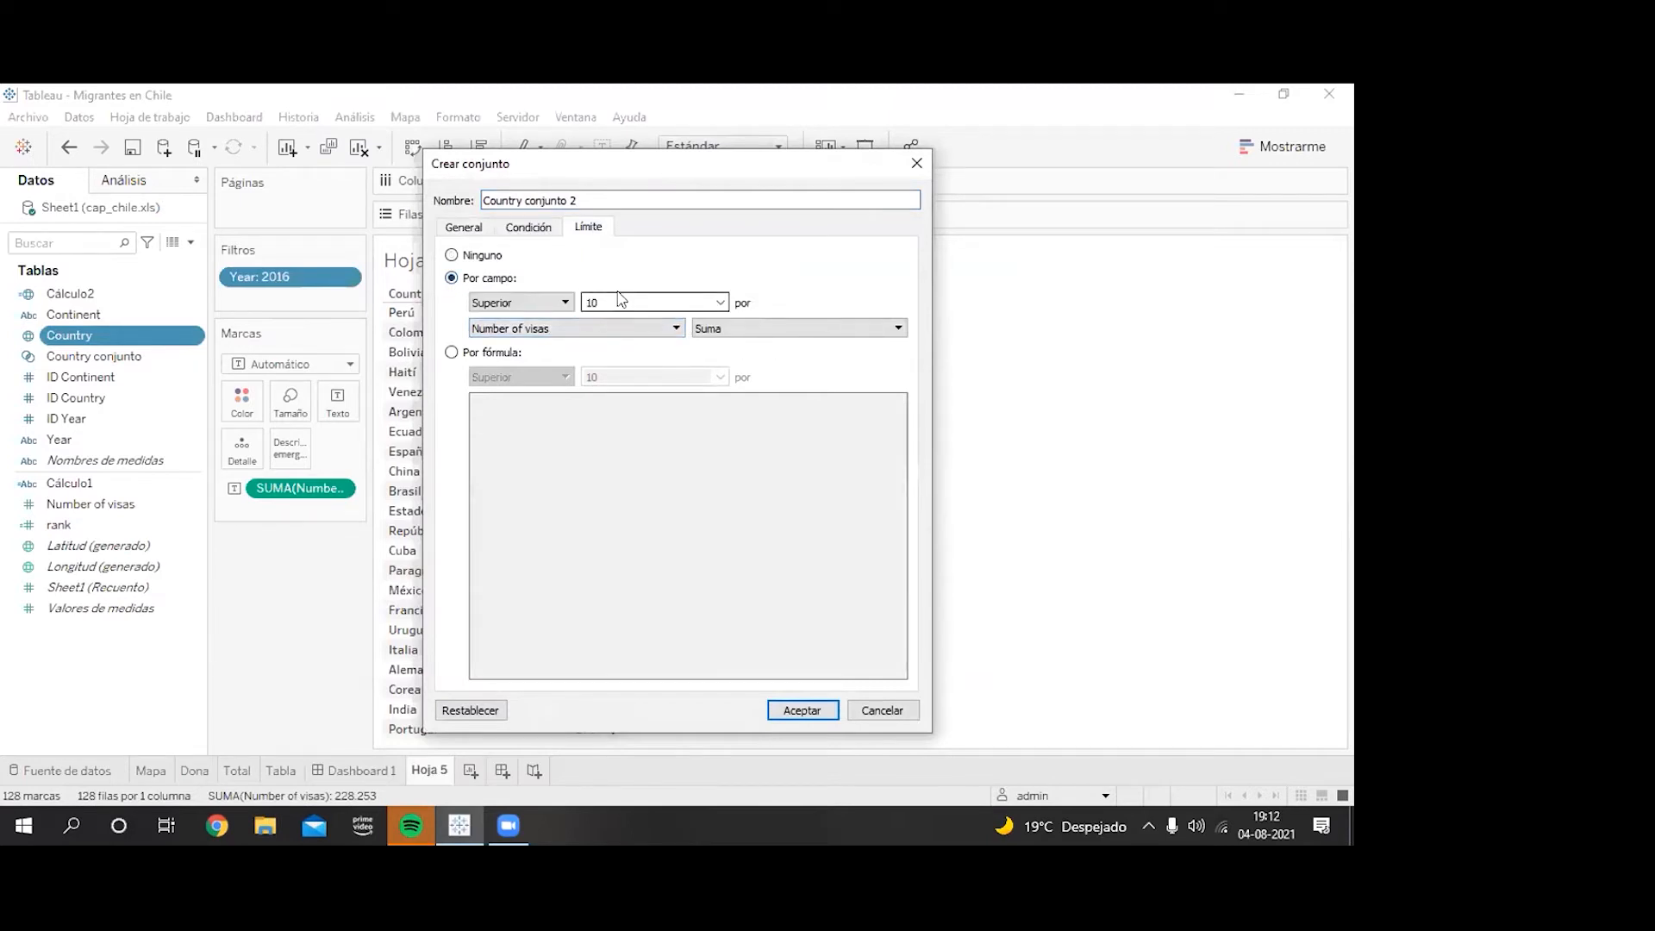
pyautogui.press('BackSpace')
pyautogui.write('5')
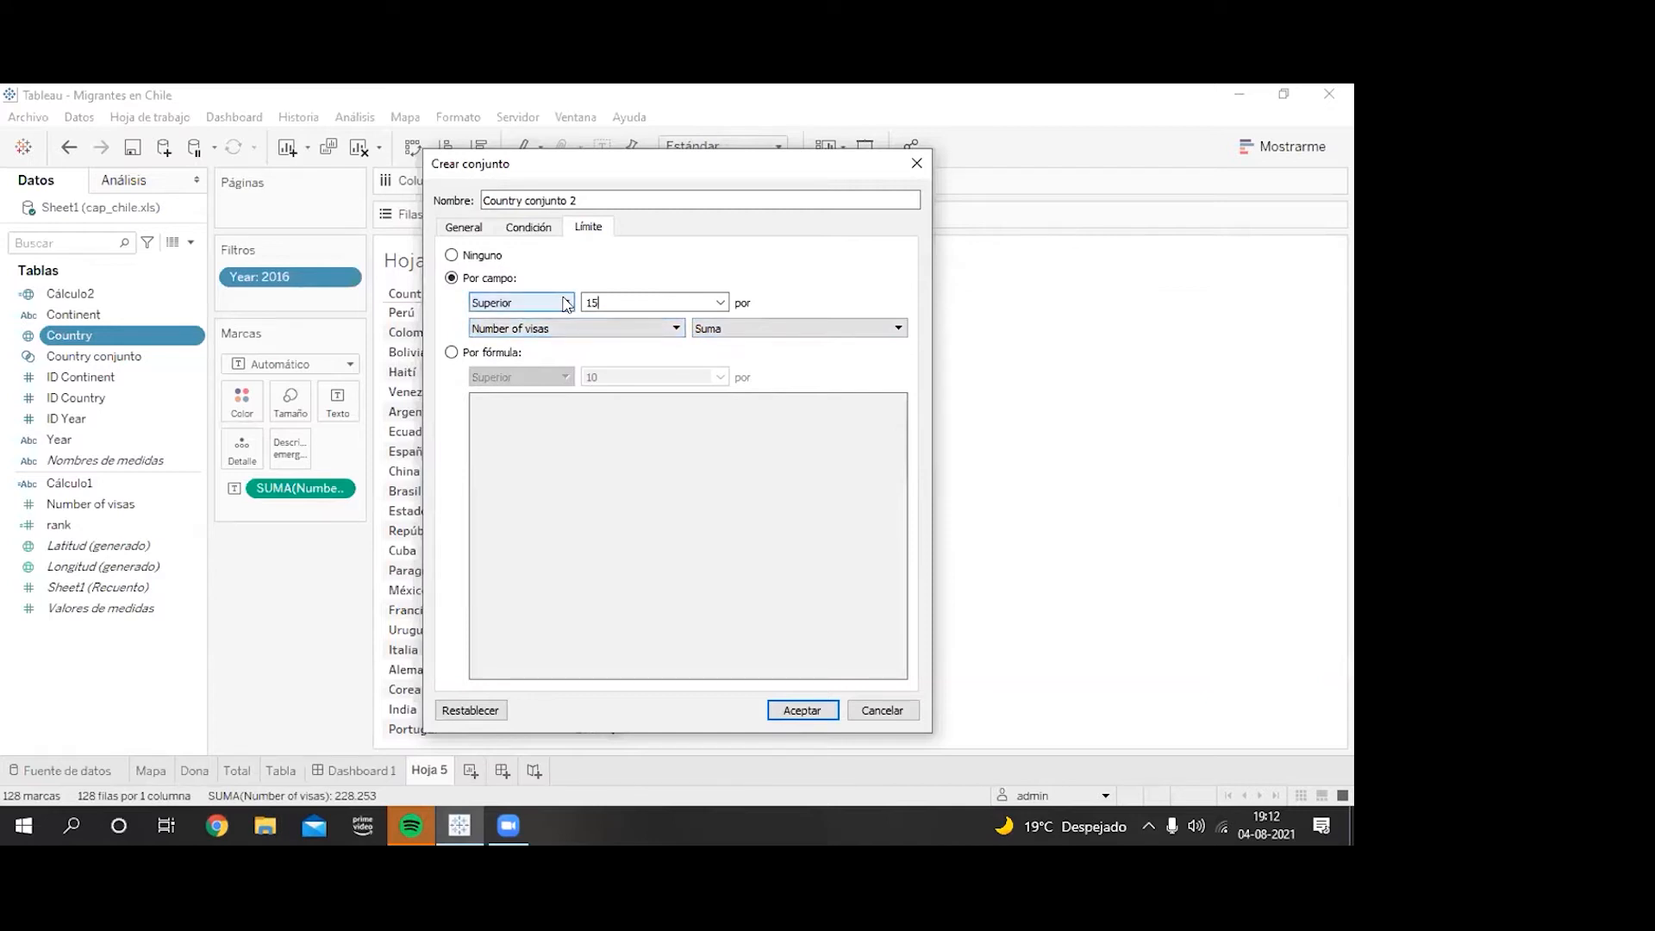
pyautogui.click(804, 711)
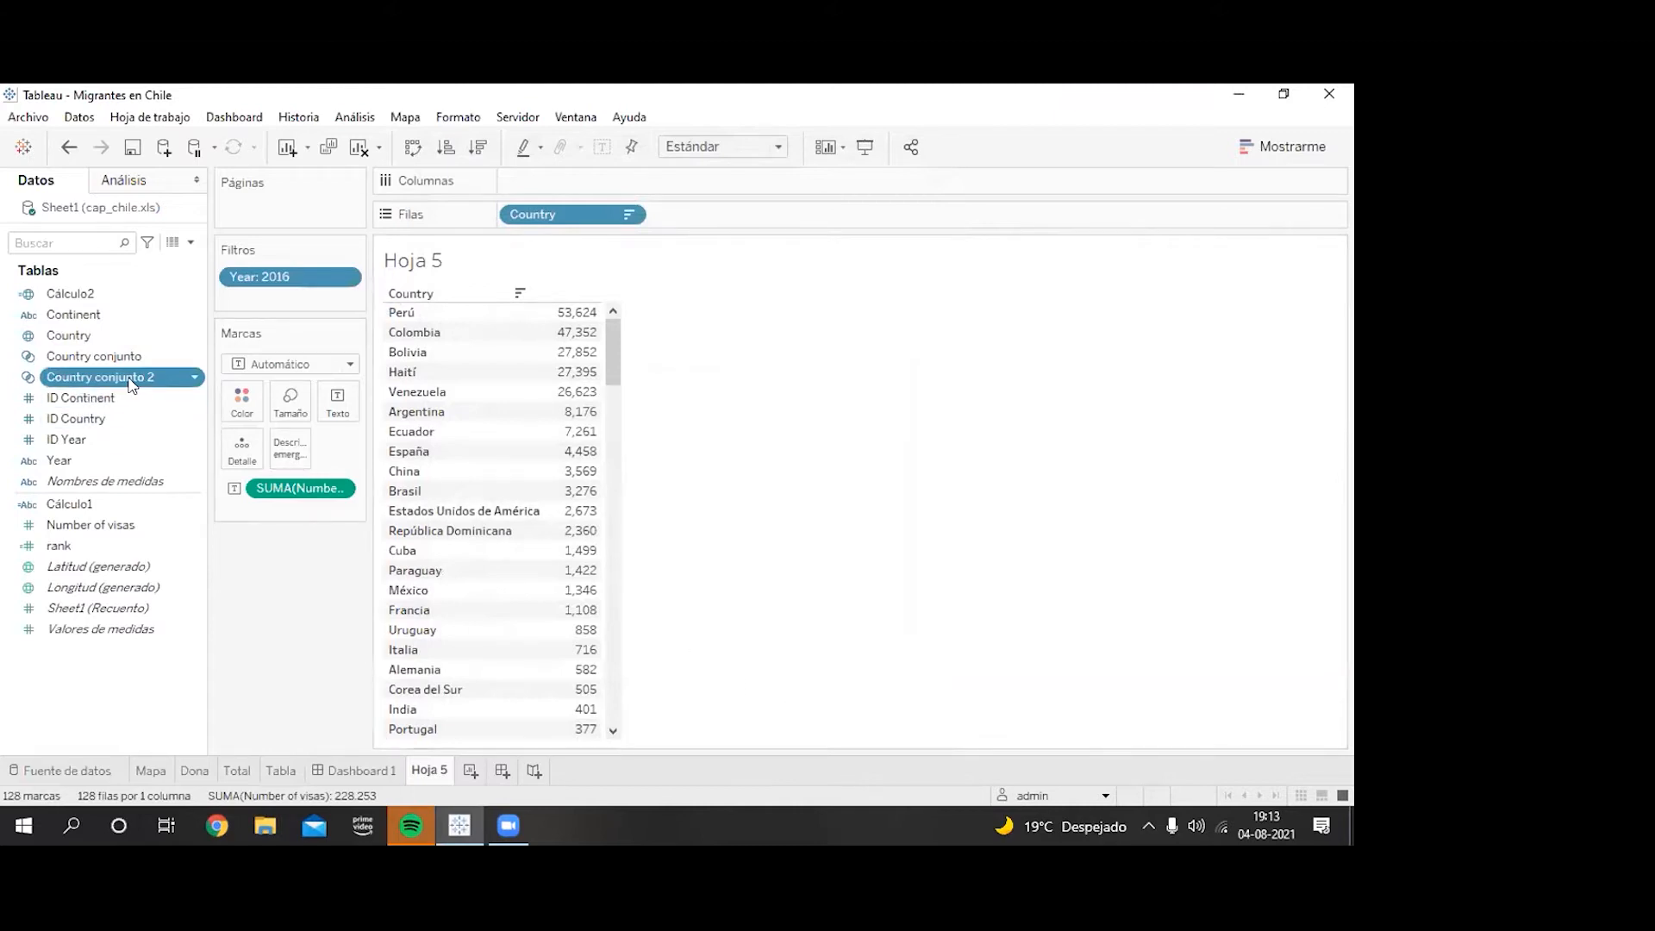
# Step: Review the formula of the calculated field Cálculo2
pyautogui.rightClick(191, 293)
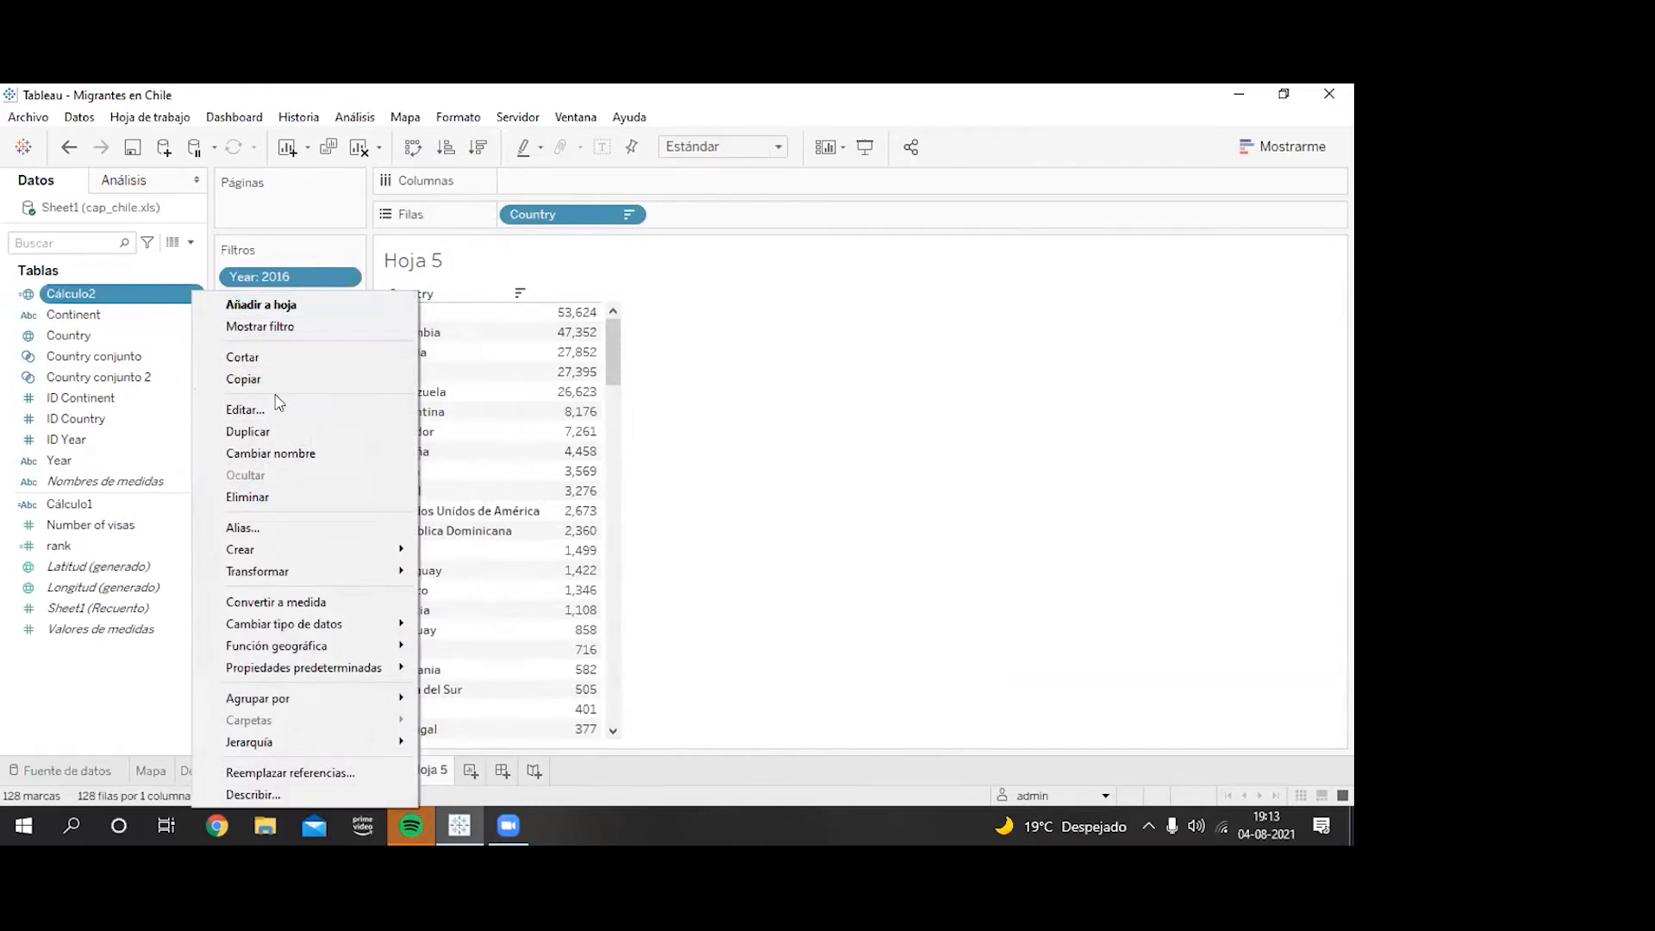
pyautogui.click(345, 411)
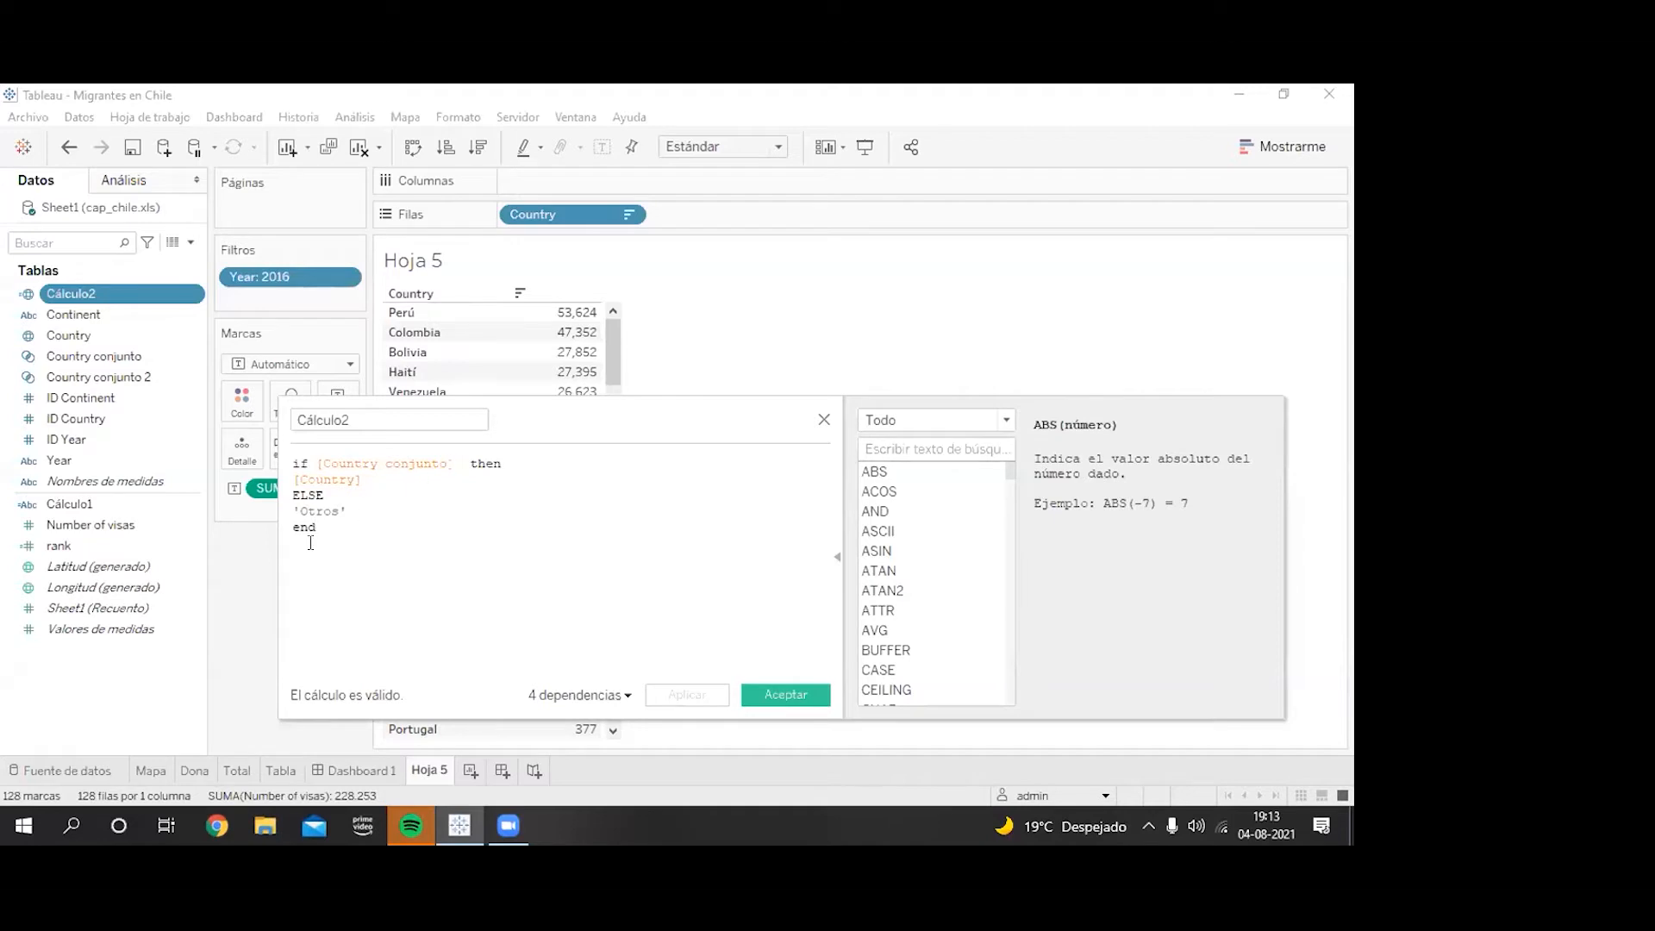
pyautogui.click(769, 690)
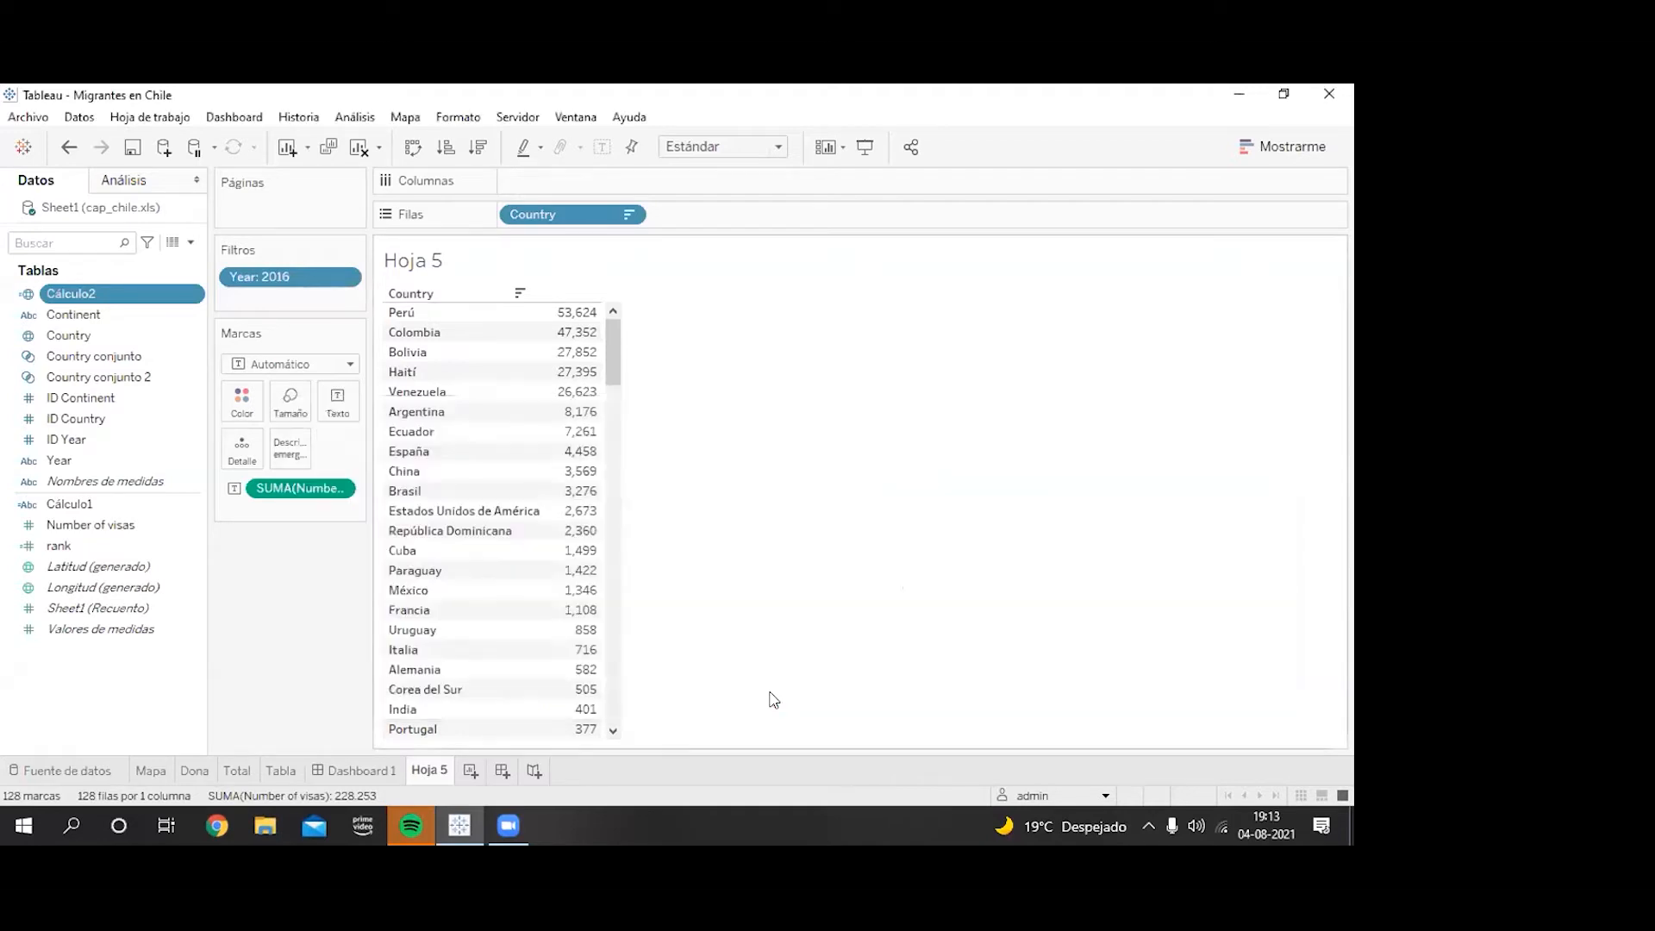
# Step: Replace the Country field in the rows with the calculated field Cálculo2
pyautogui.click(626, 216)
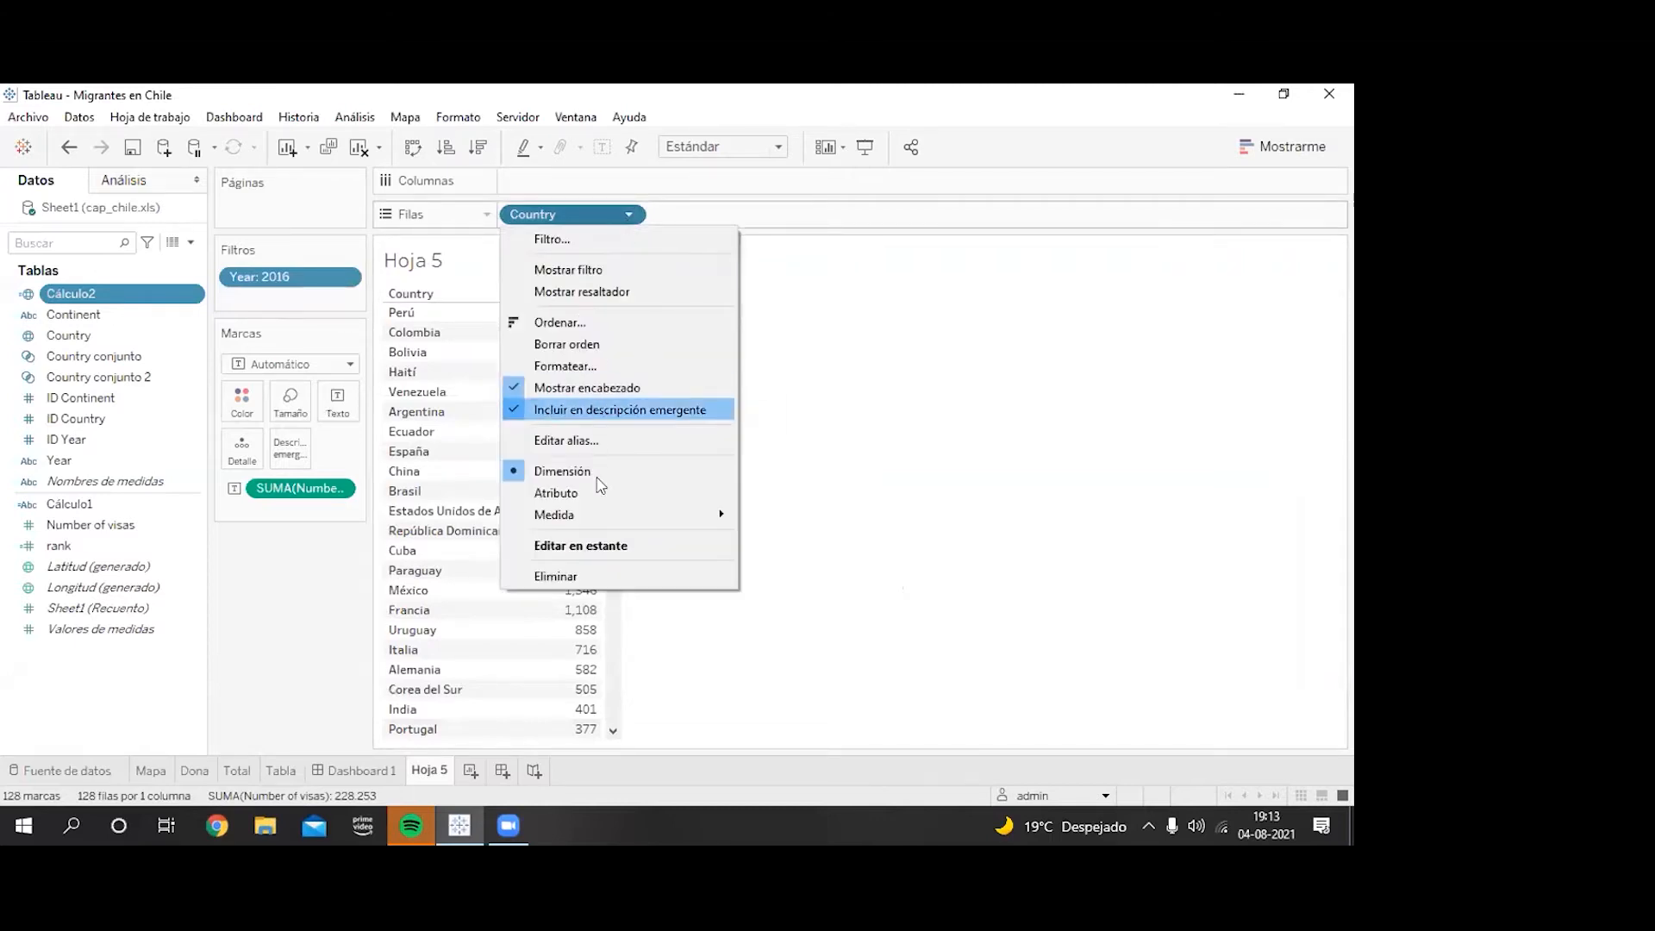
pyautogui.click(591, 576)
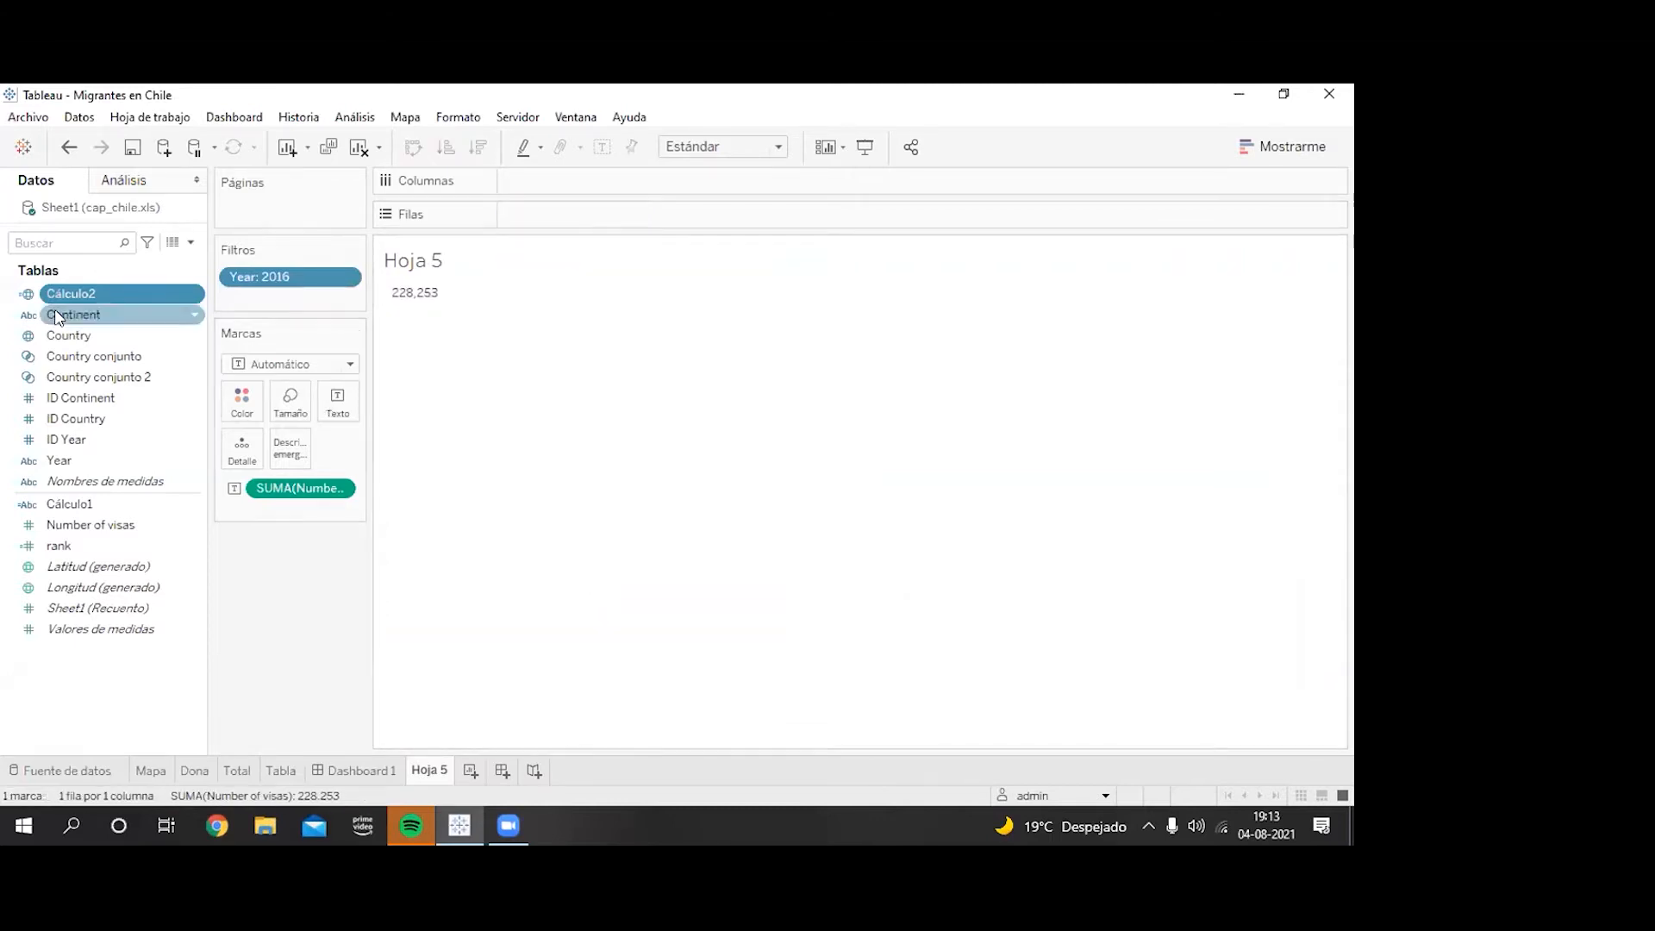
pyautogui.moveTo(63, 298); pyautogui.dragTo(526, 221)
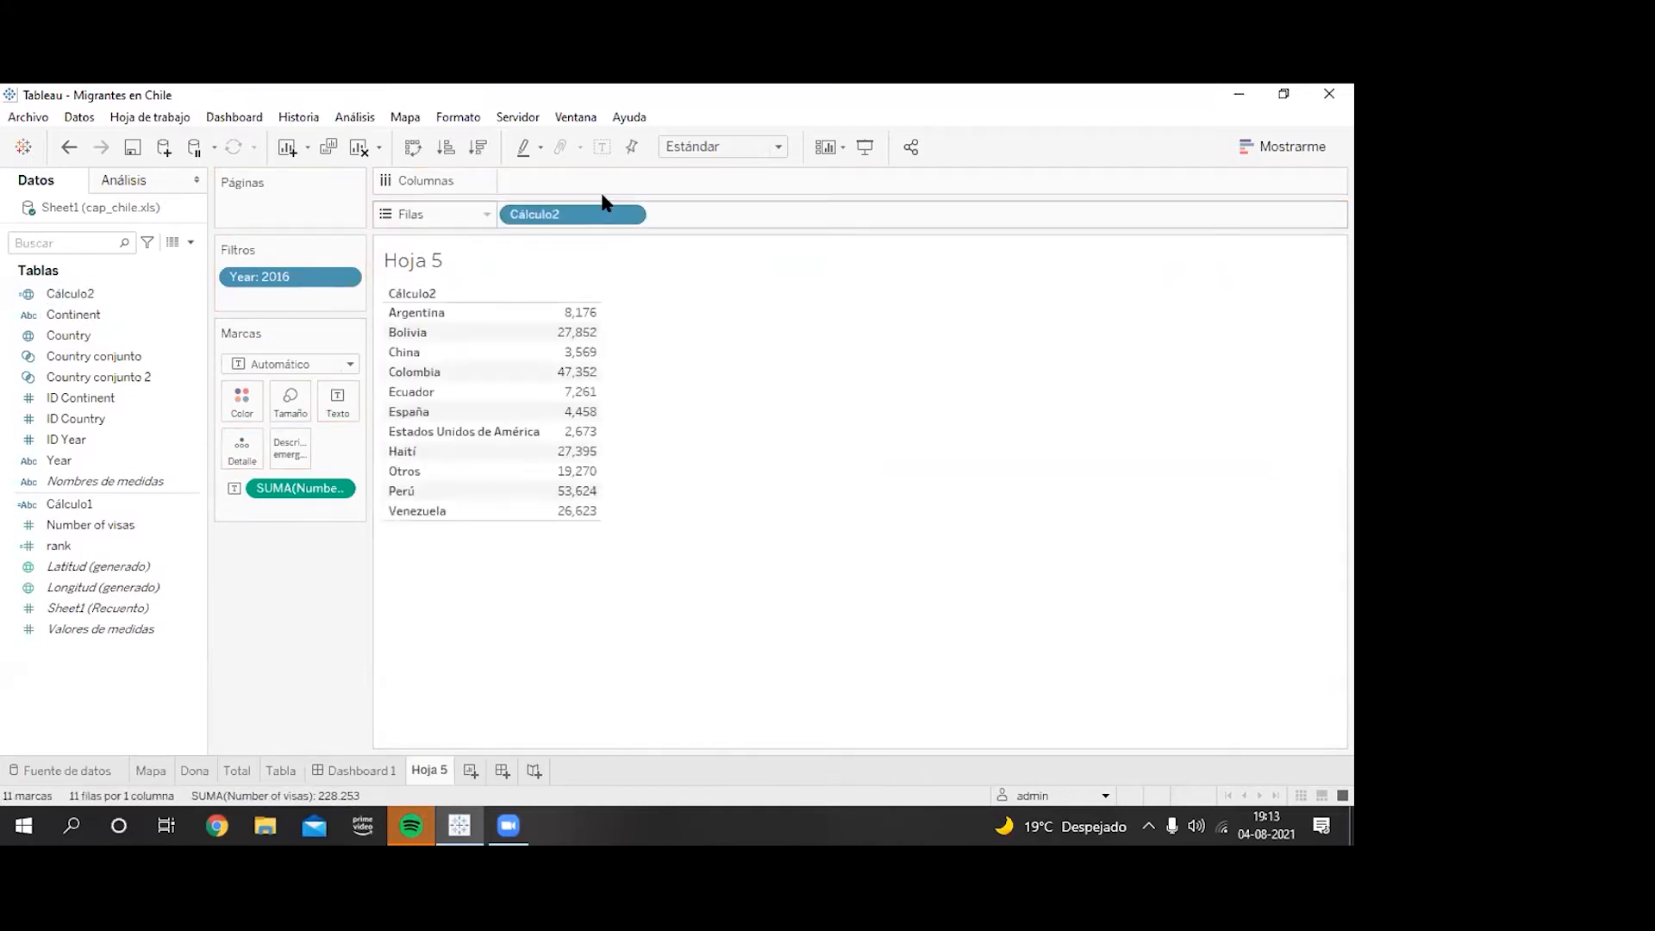
# Step: Sort Cálculo2 by field in descending order, using the sum of Number of visas
pyautogui.click(631, 215)
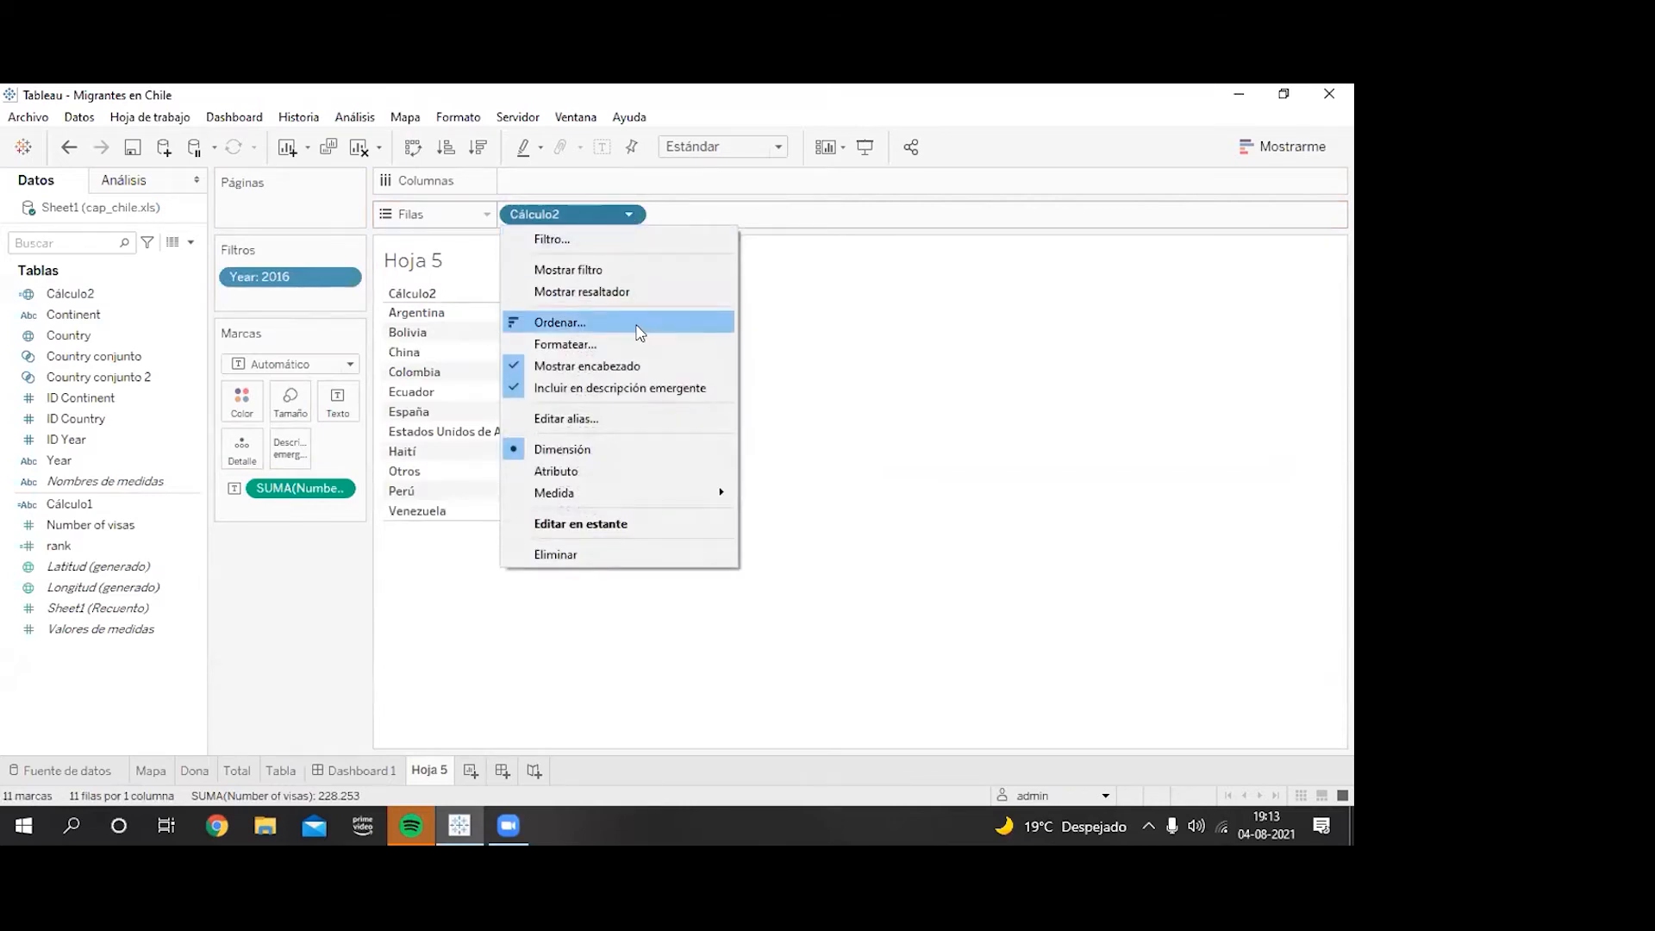
pyautogui.click(640, 332)
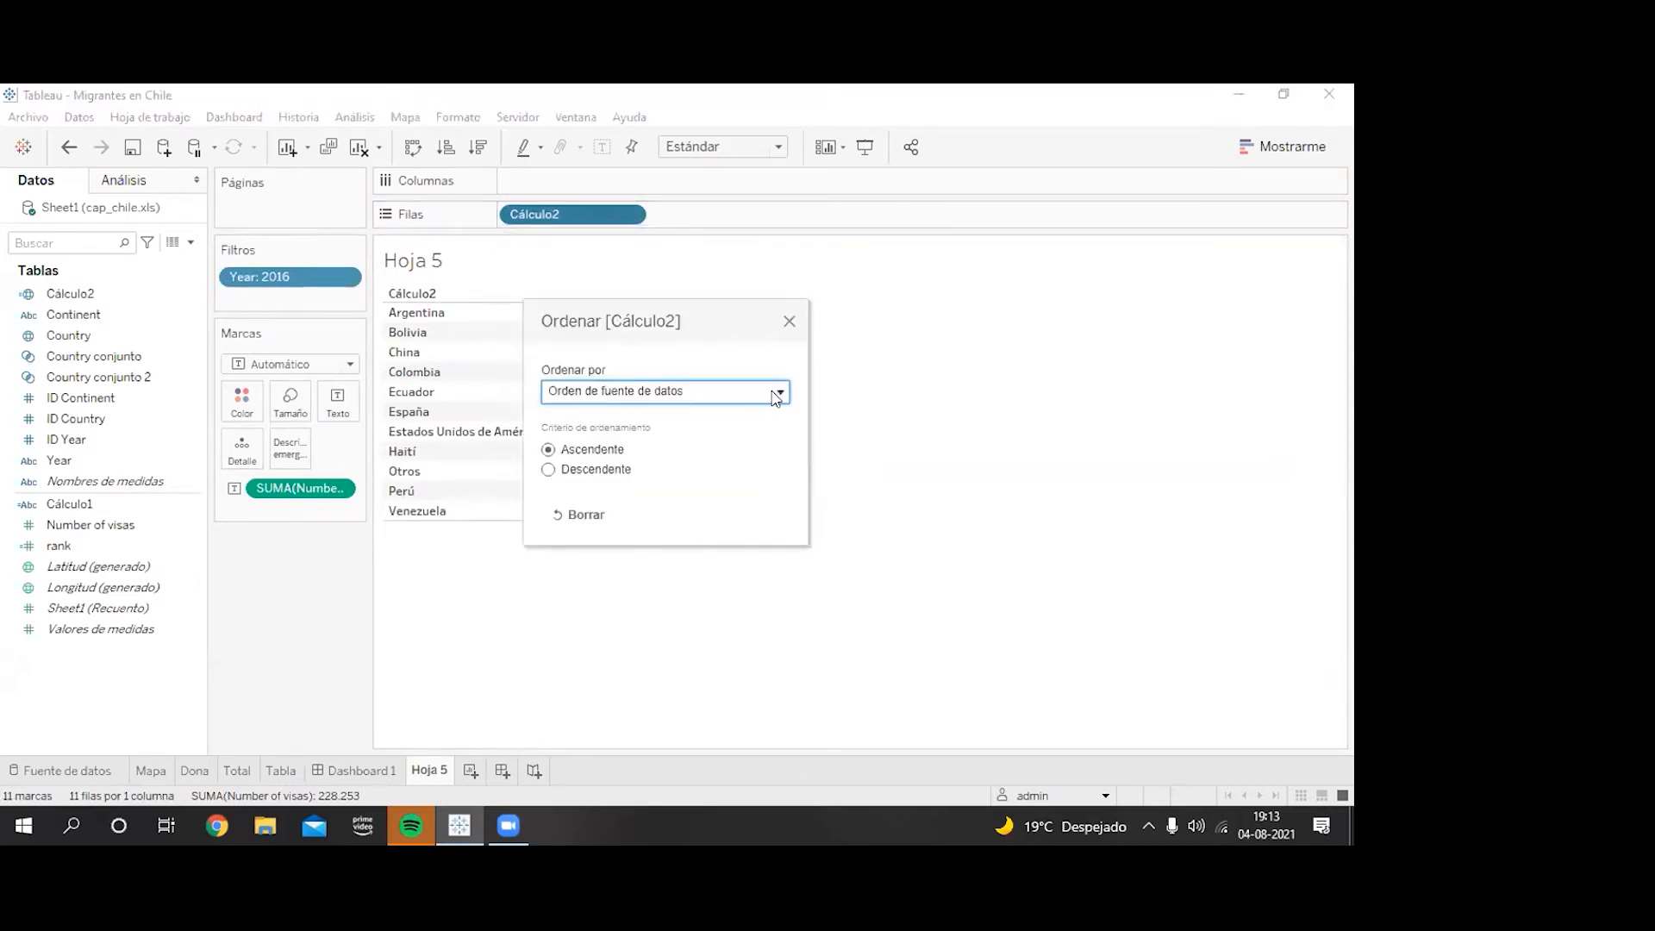
pyautogui.click(776, 395)
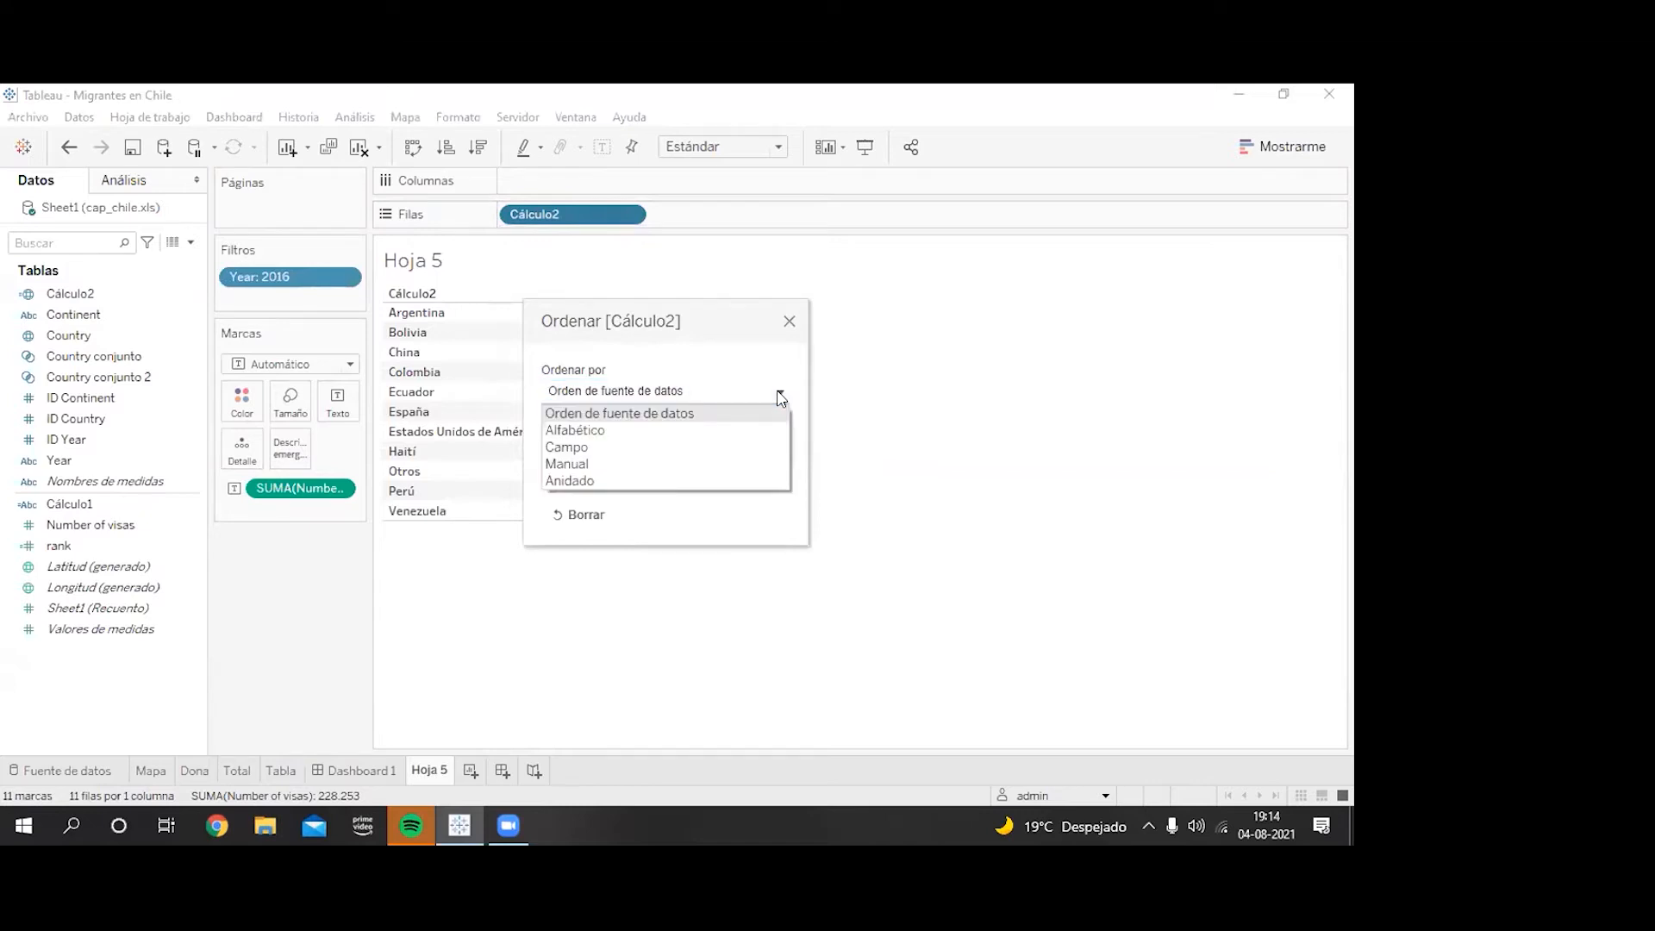
pyautogui.click(623, 447)
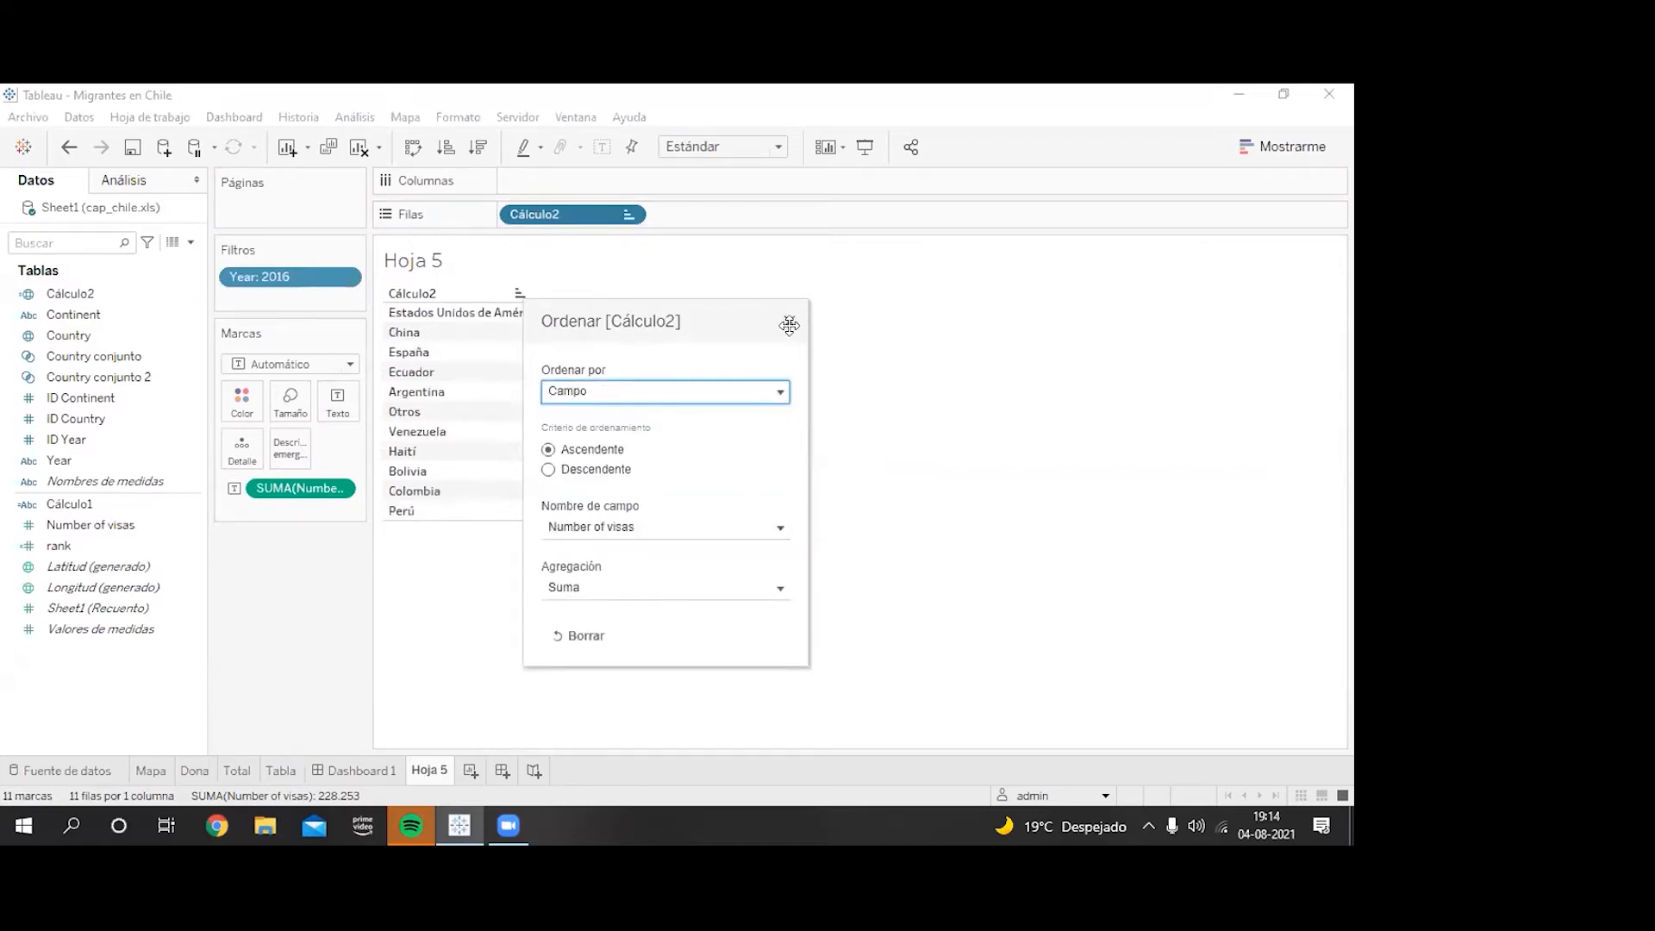
pyautogui.click(549, 469)
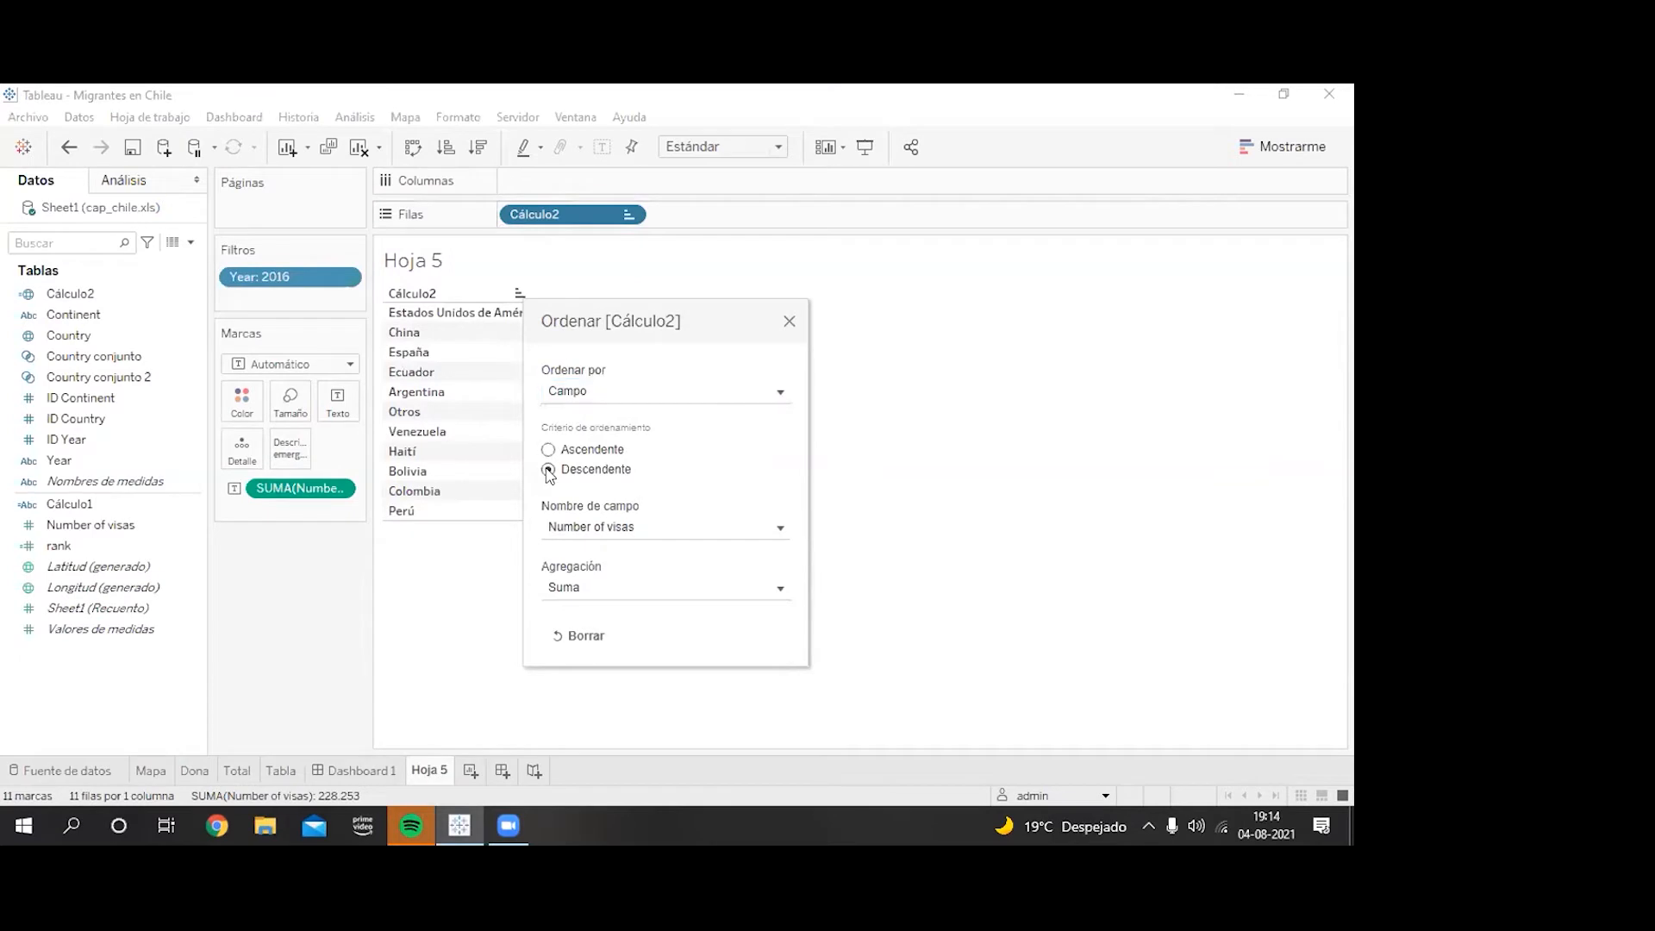
pyautogui.click(789, 320)
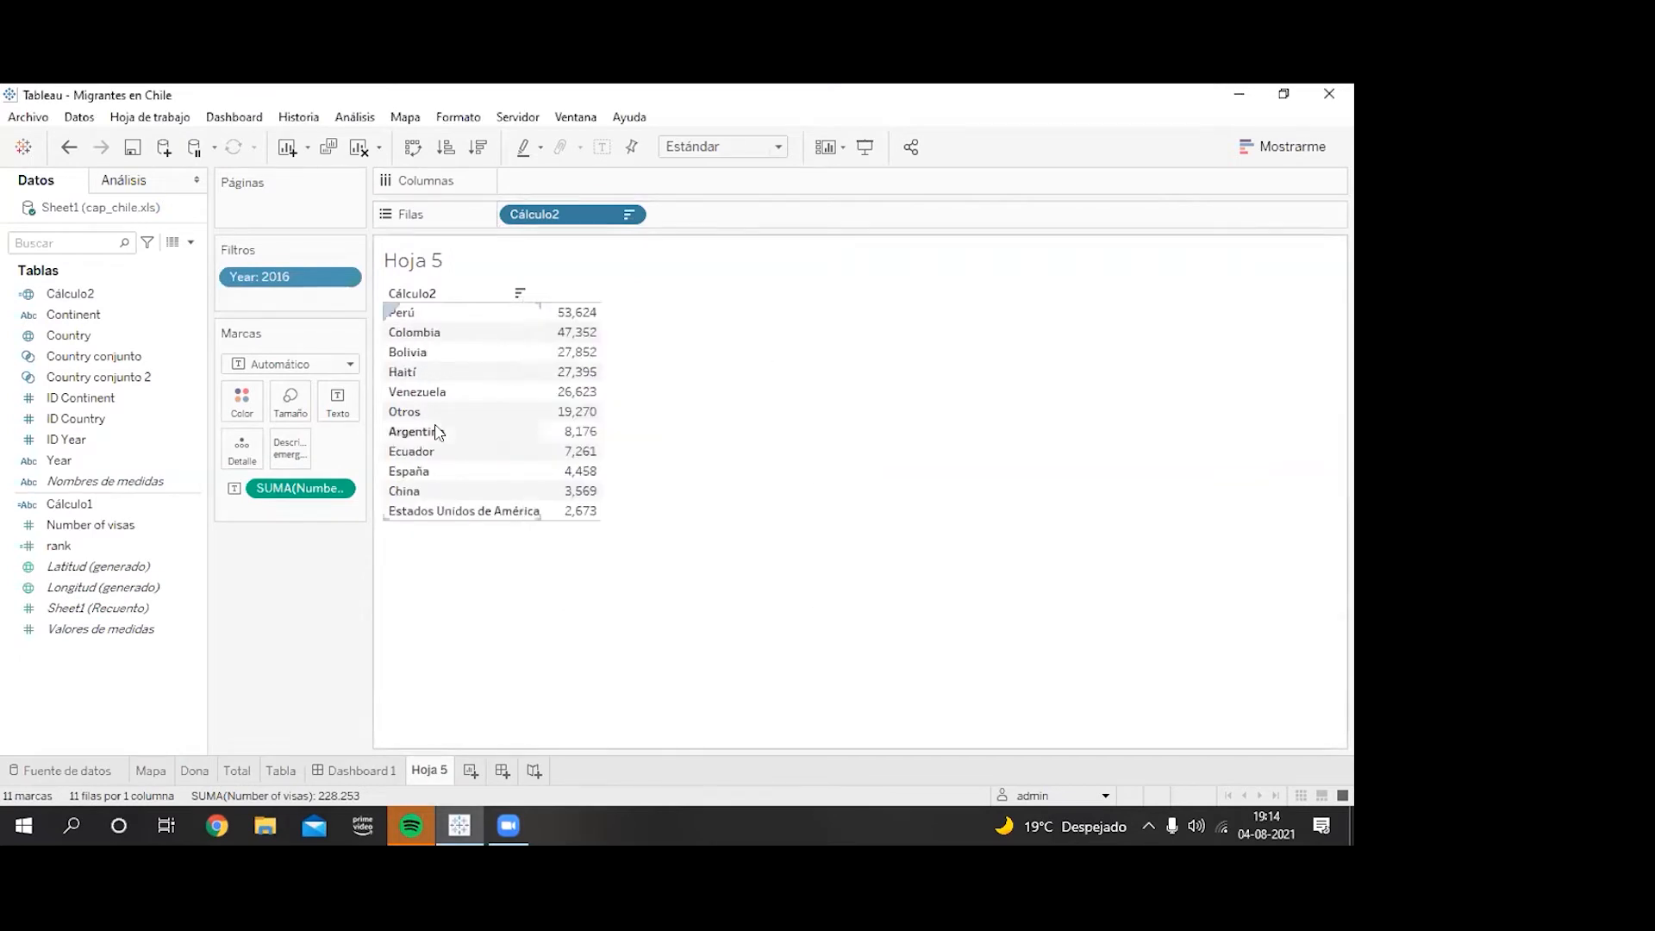
# Step: Edit the Country conjunto set so its limit is the top 15 by the sum of Number of visas
pyautogui.rightClick(195, 356)
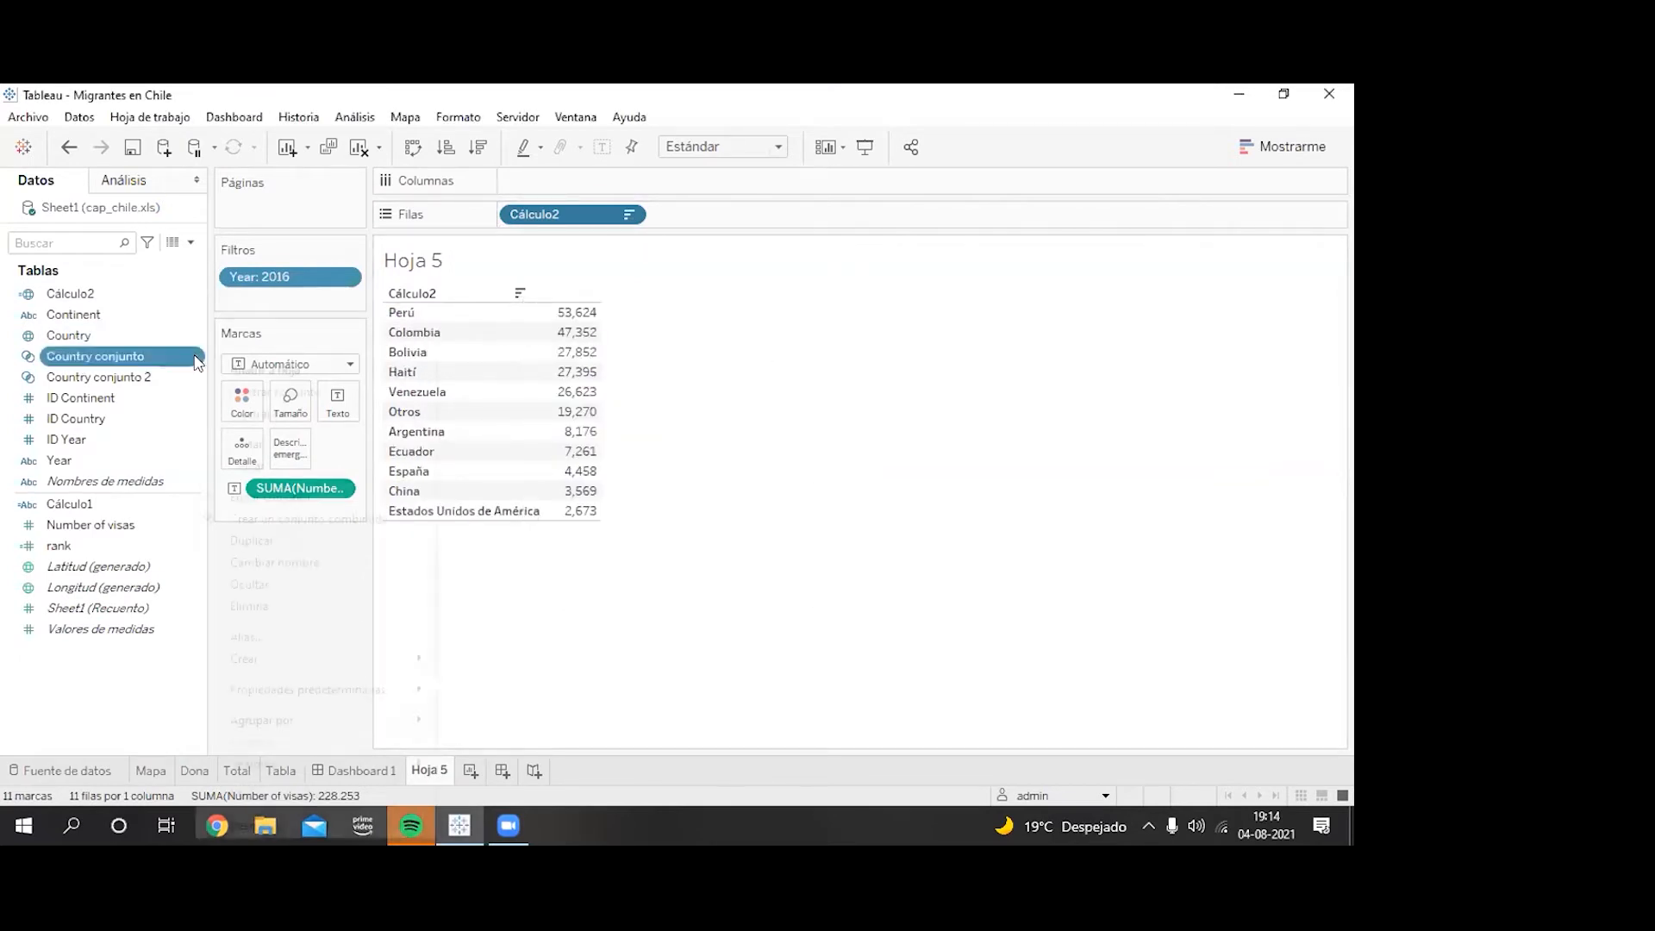
pyautogui.click(270, 497)
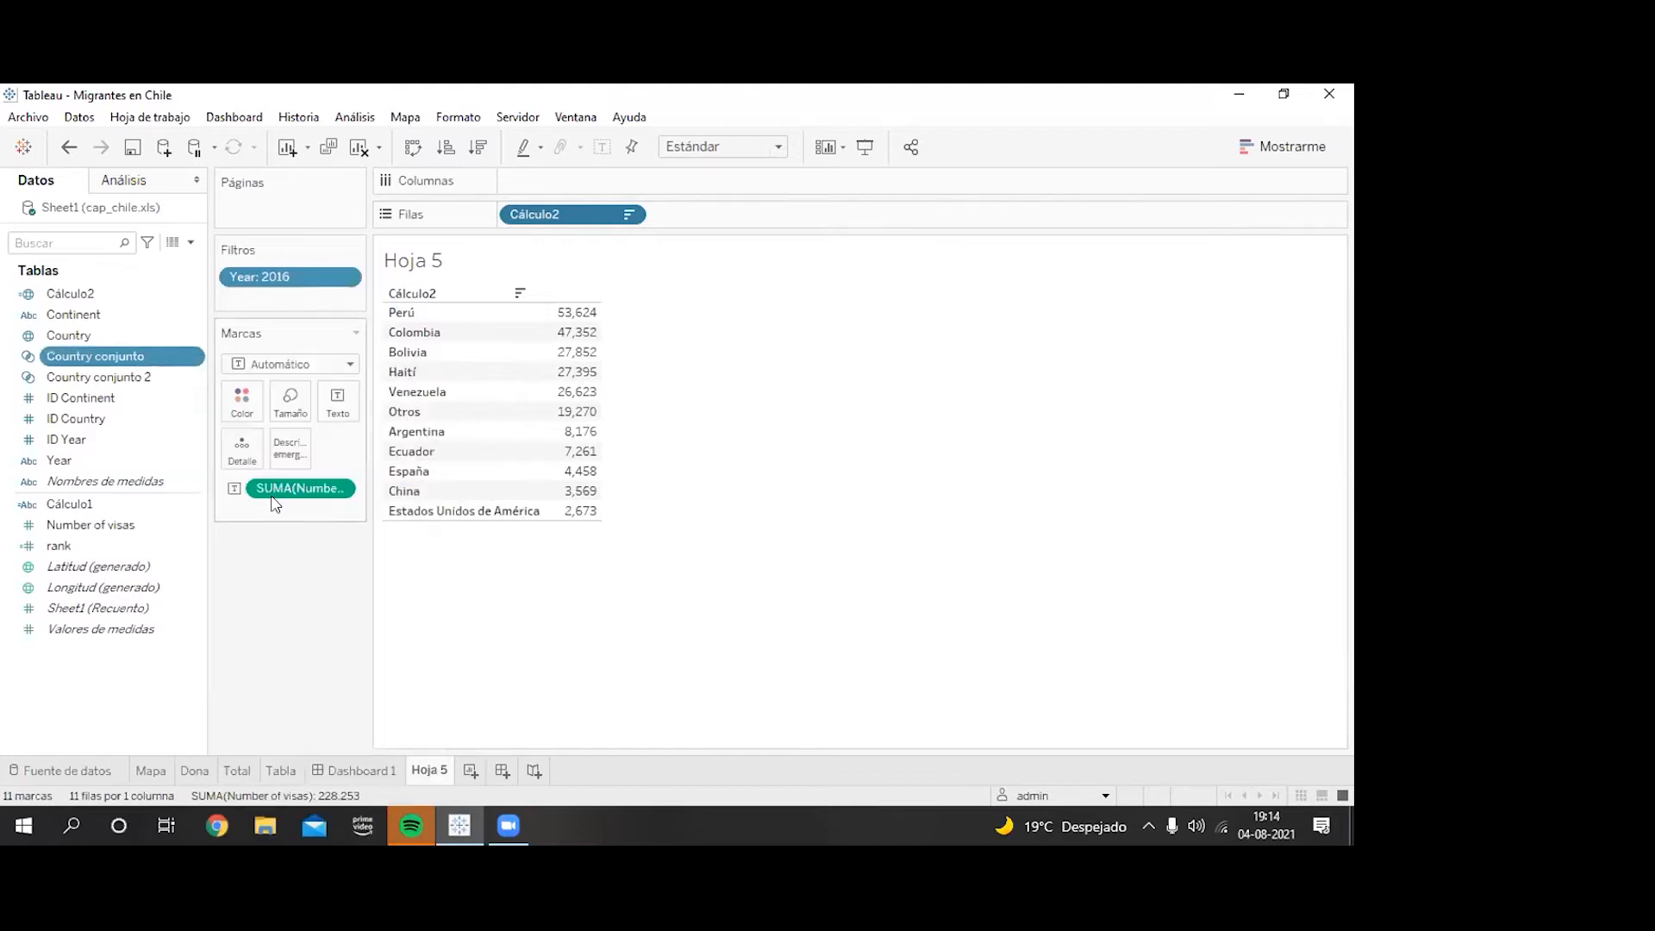
pyautogui.click(611, 302)
pyautogui.press('BackSpace')
pyautogui.write('5')
pyautogui.click(880, 712)
pyautogui.click(711, 716)
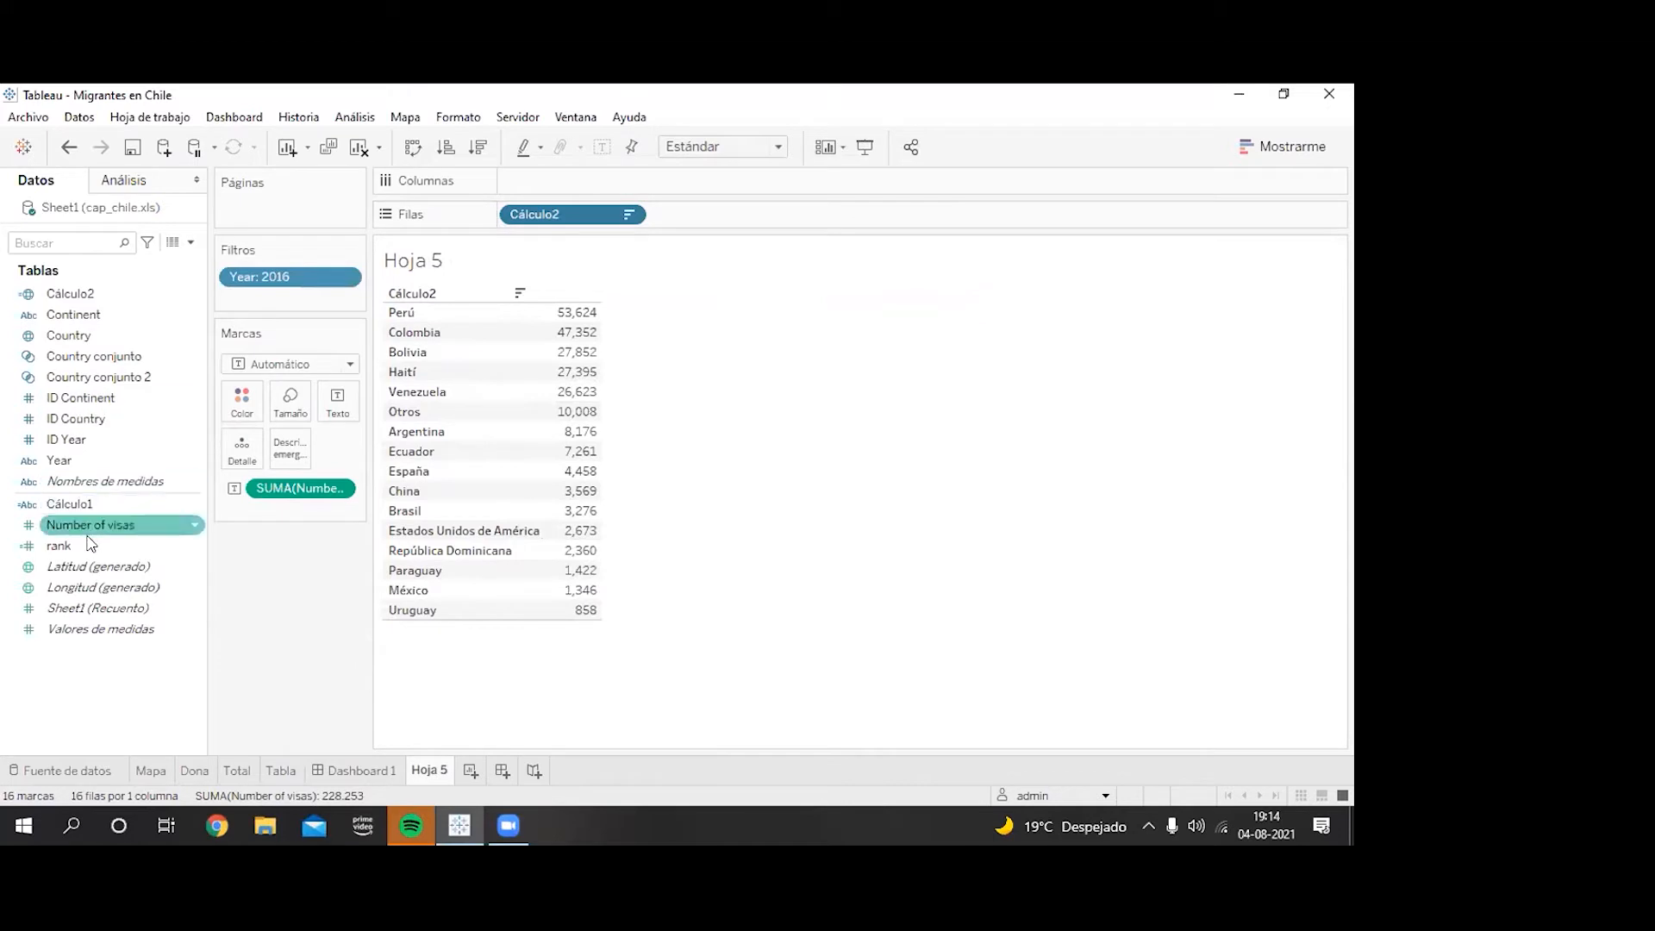
# Step: Add the rank field to the rows after Cálculo2 and make it discrete
pyautogui.moveTo(58, 546); pyautogui.dragTo(663, 212)
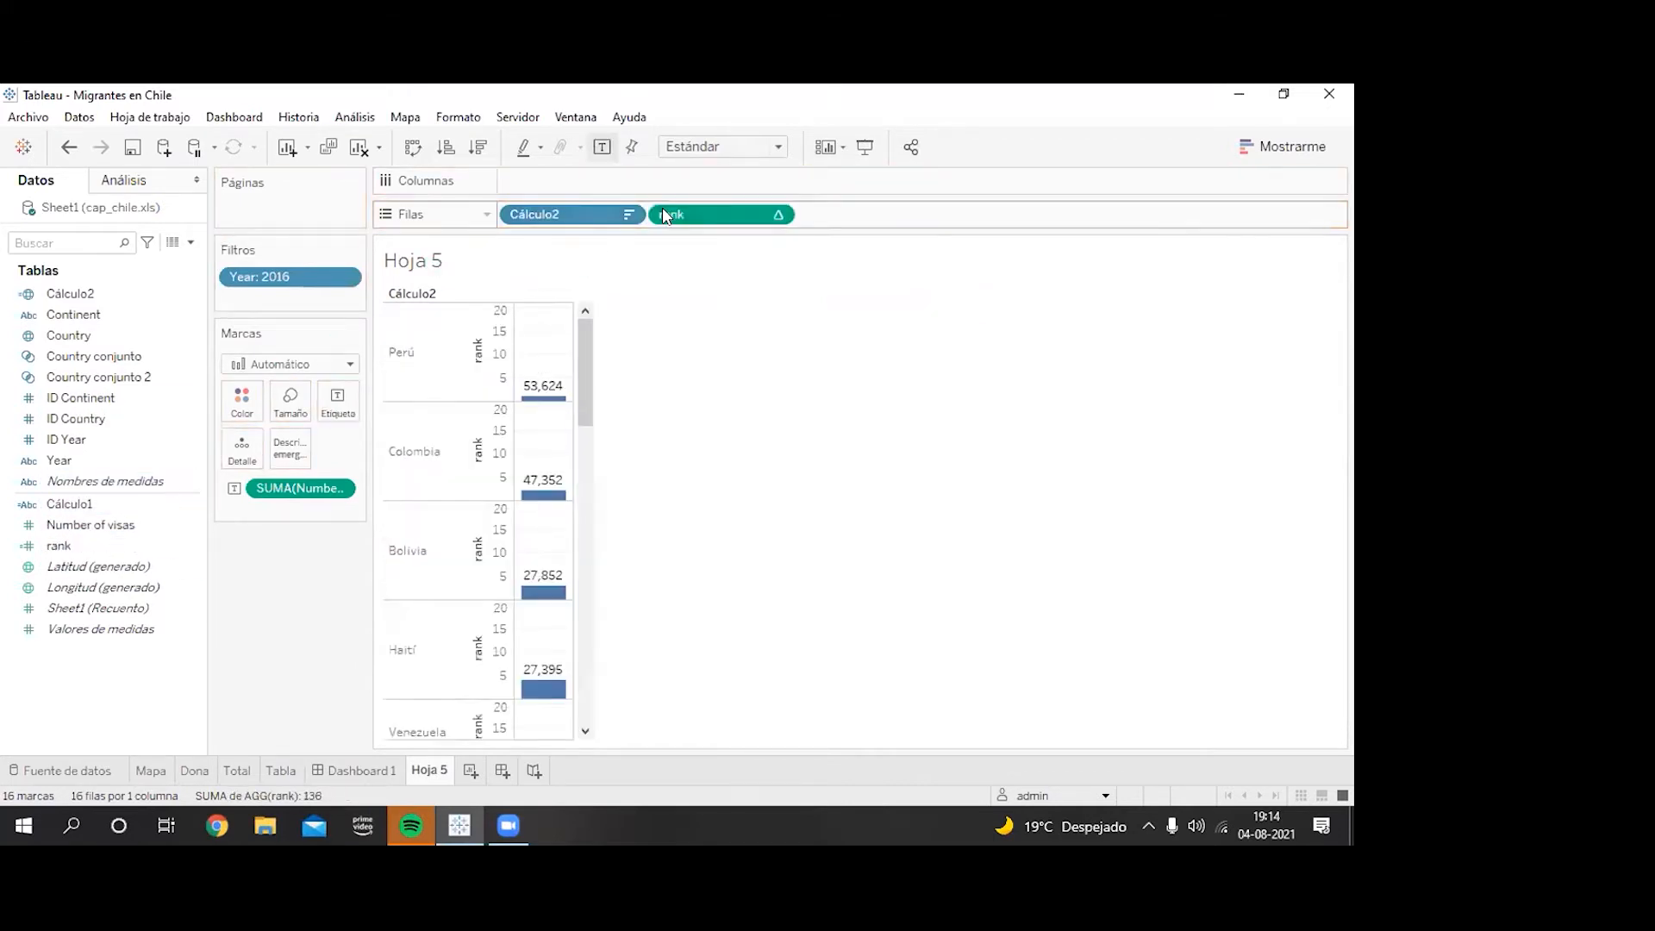
pyautogui.click(779, 216)
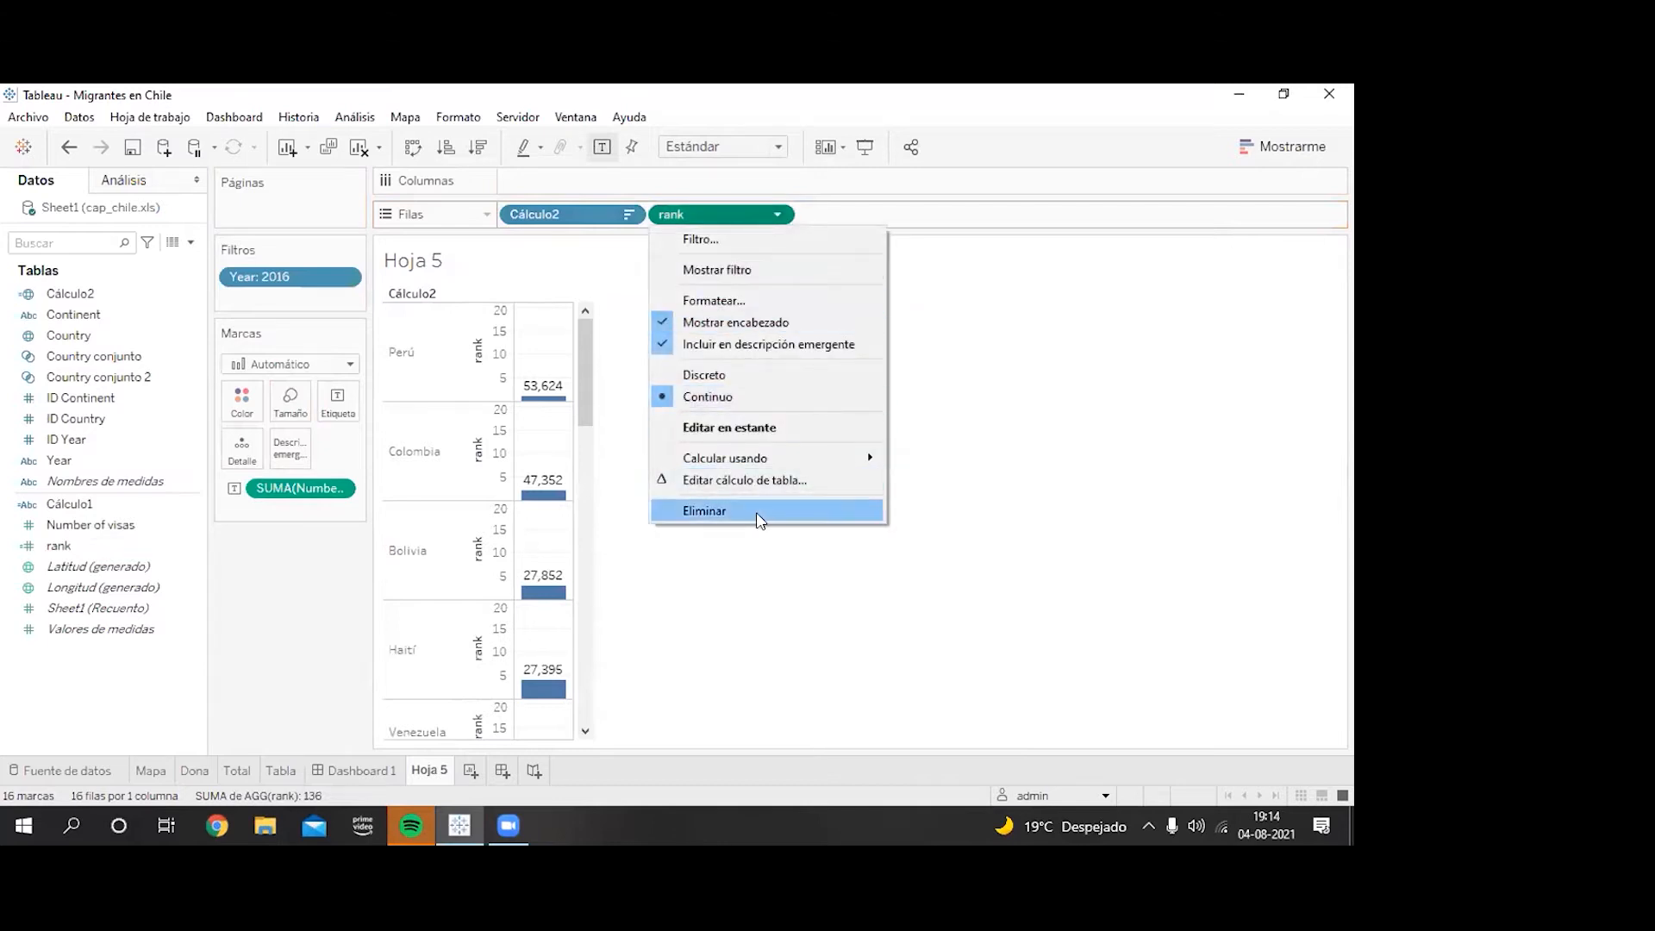
pyautogui.moveTo(787, 467)
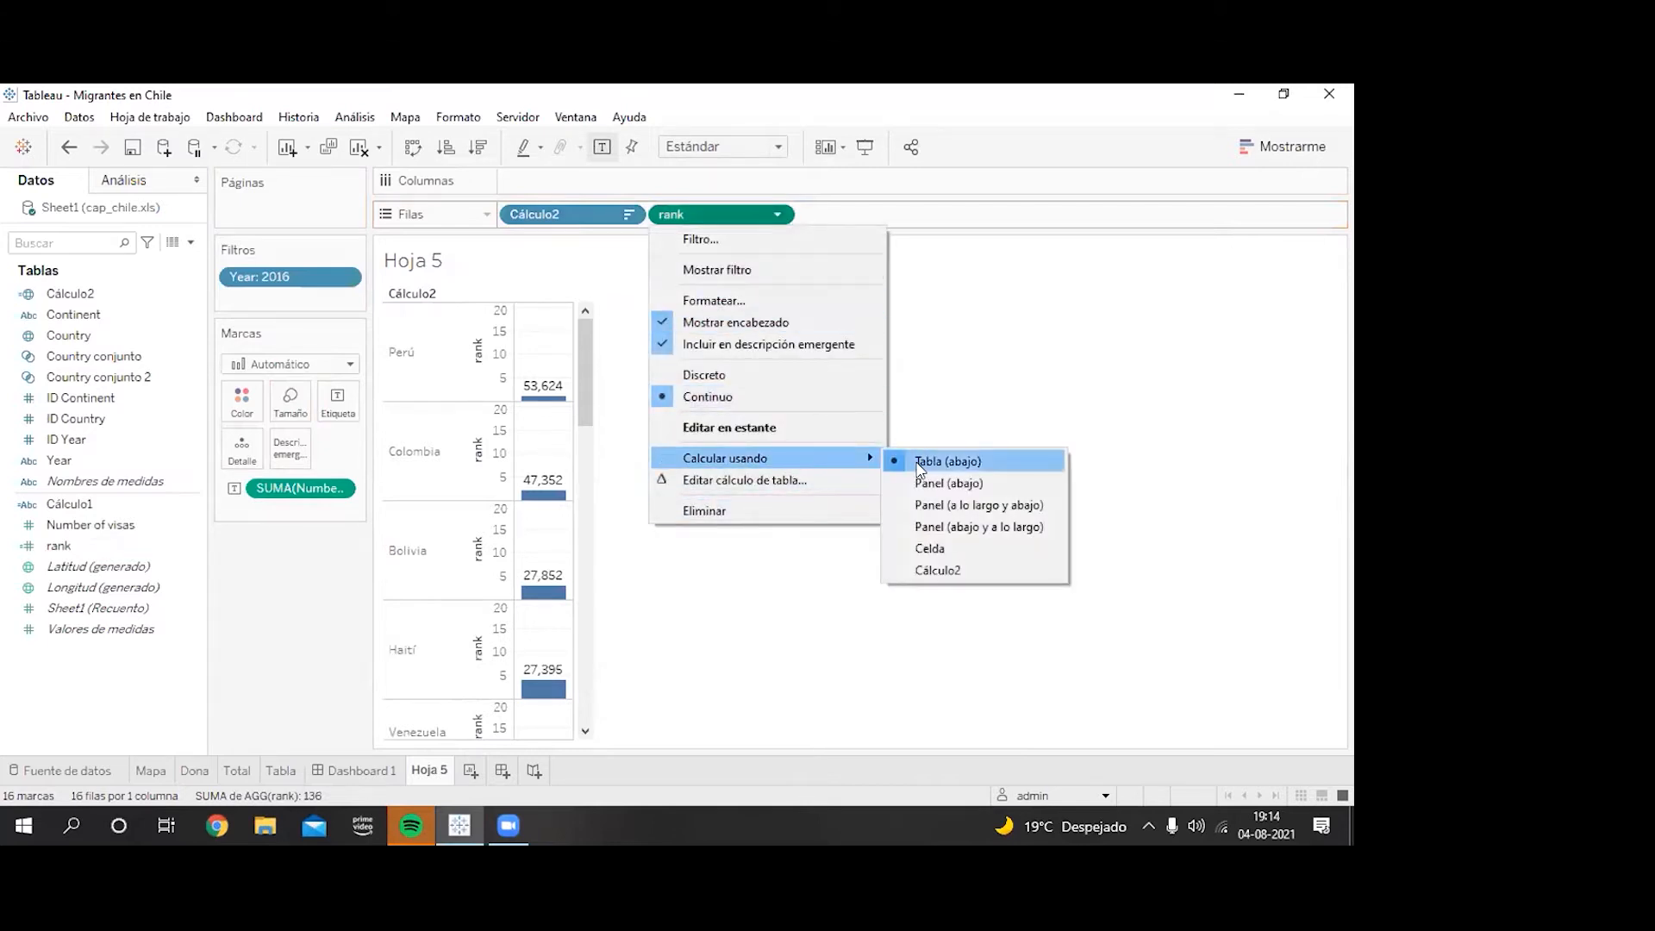
pyautogui.click(759, 374)
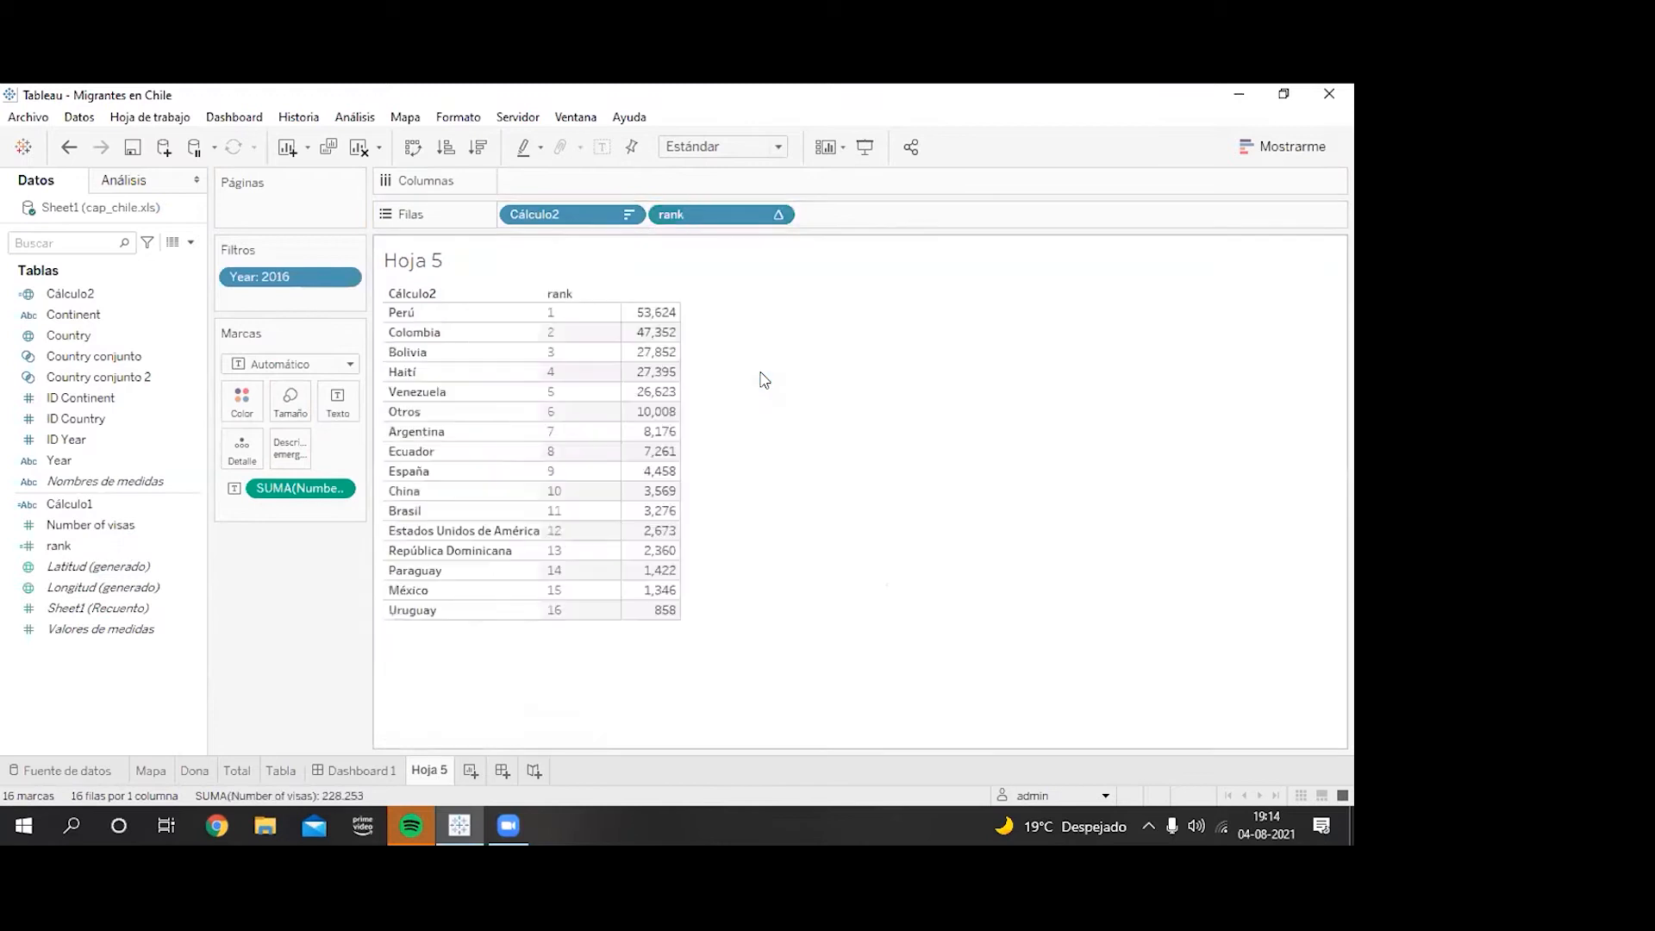
# Step: Check the compute-using options of the rank field and remove it from the rows
pyautogui.click(779, 216)
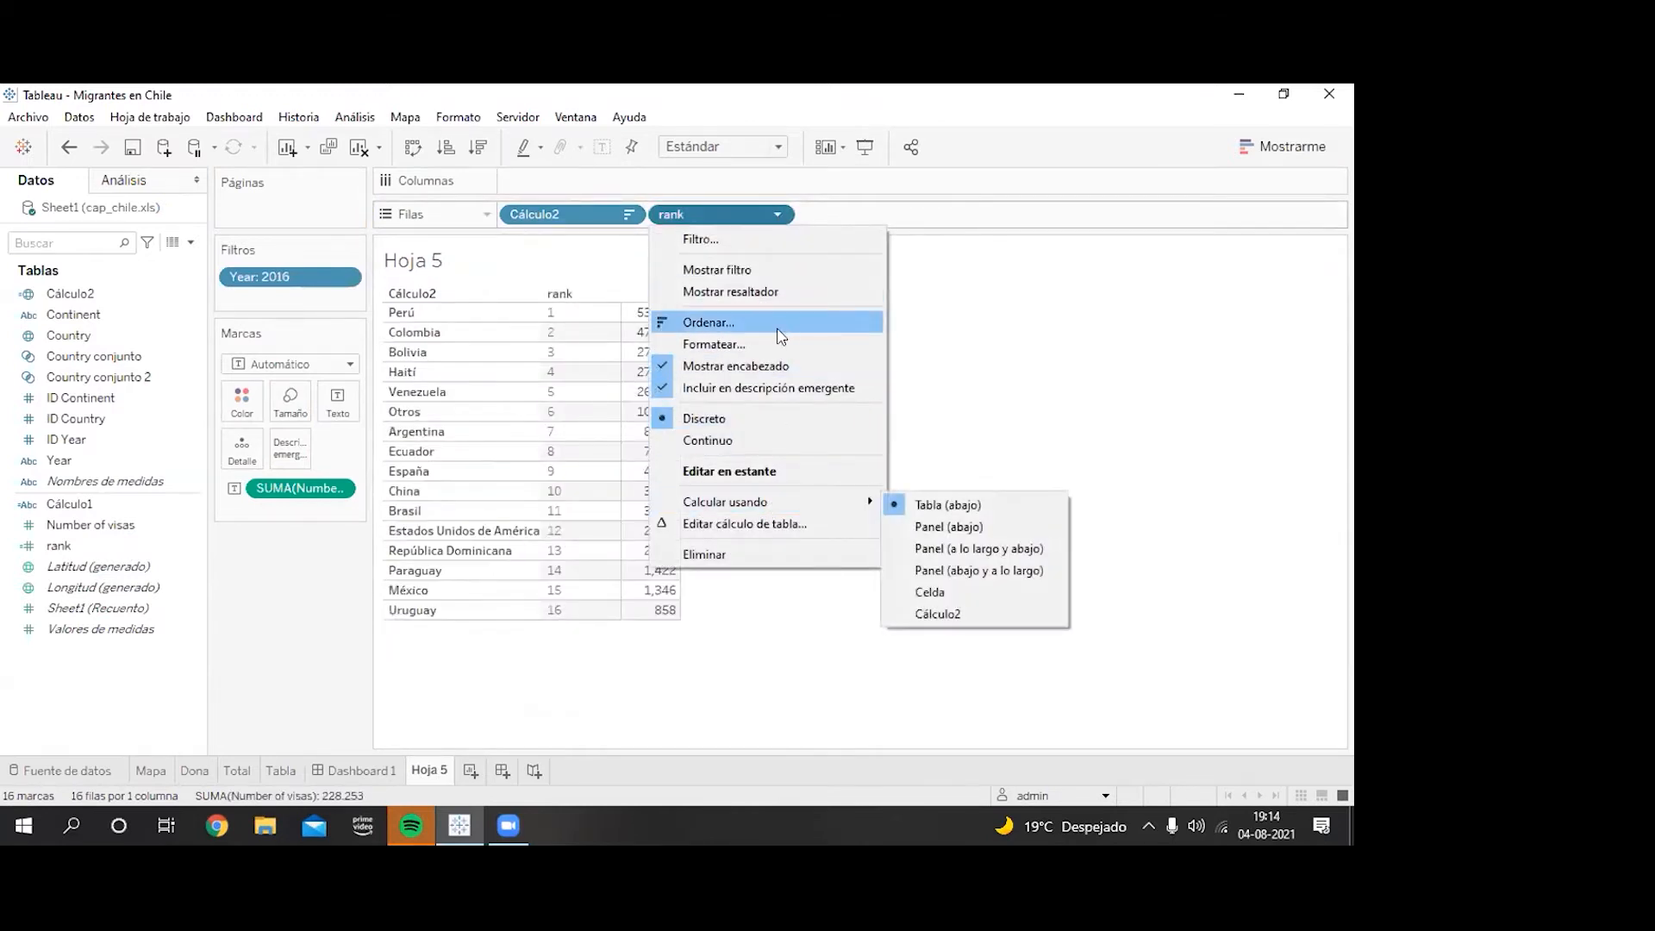
pyautogui.moveTo(815, 498)
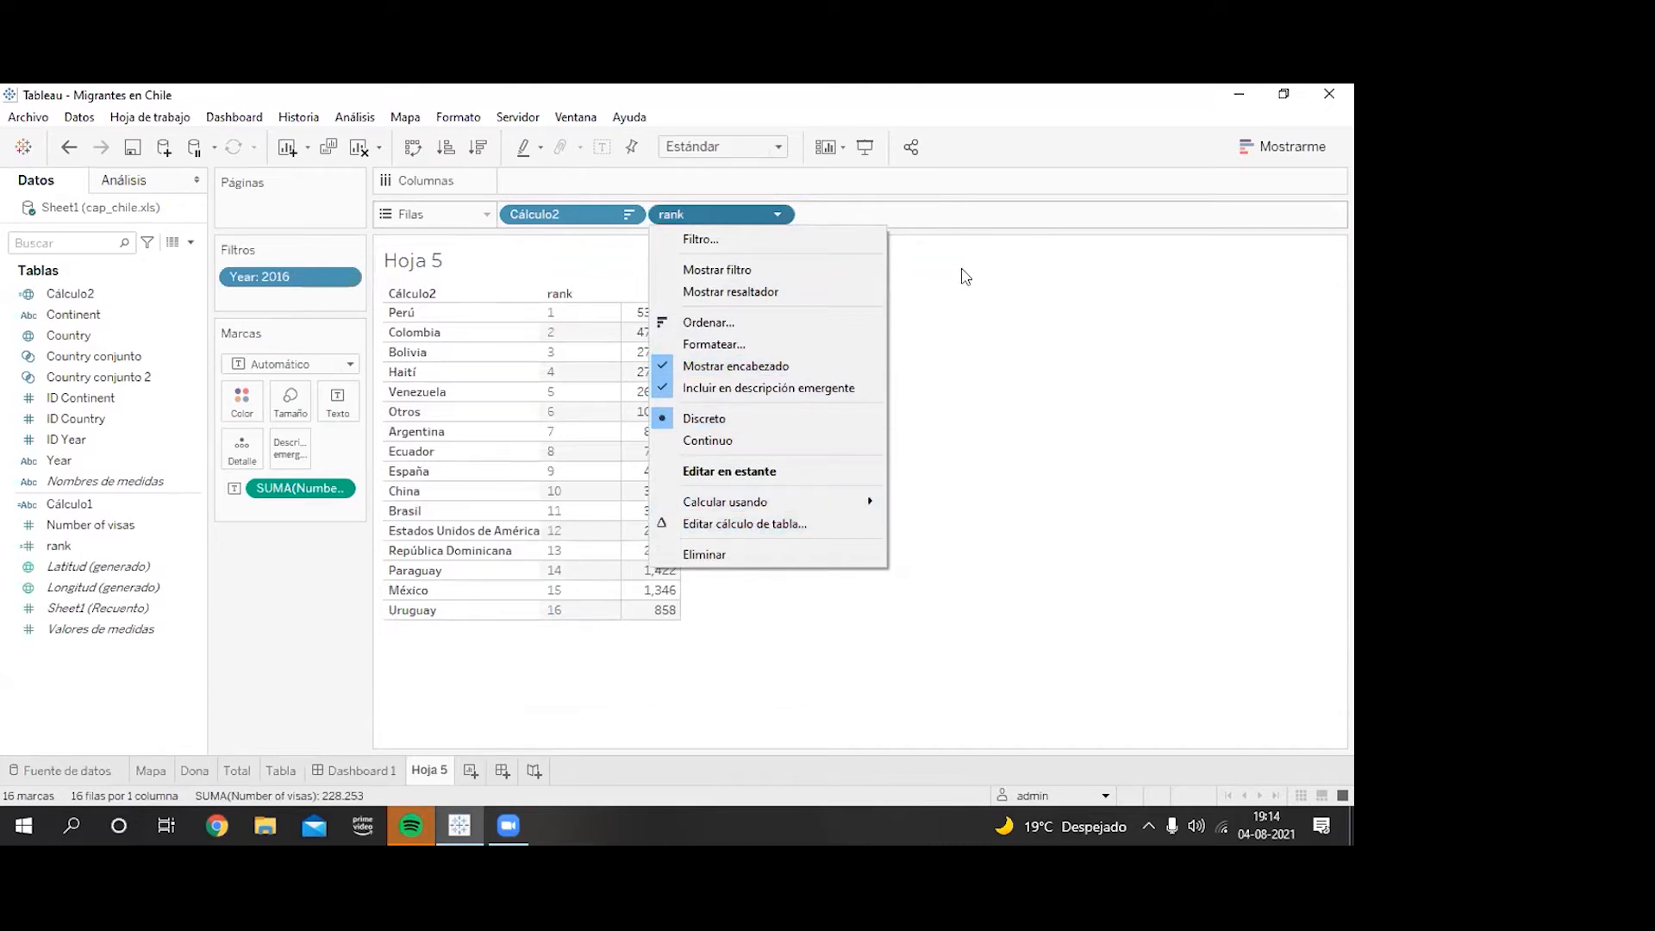
pyautogui.click(775, 214)
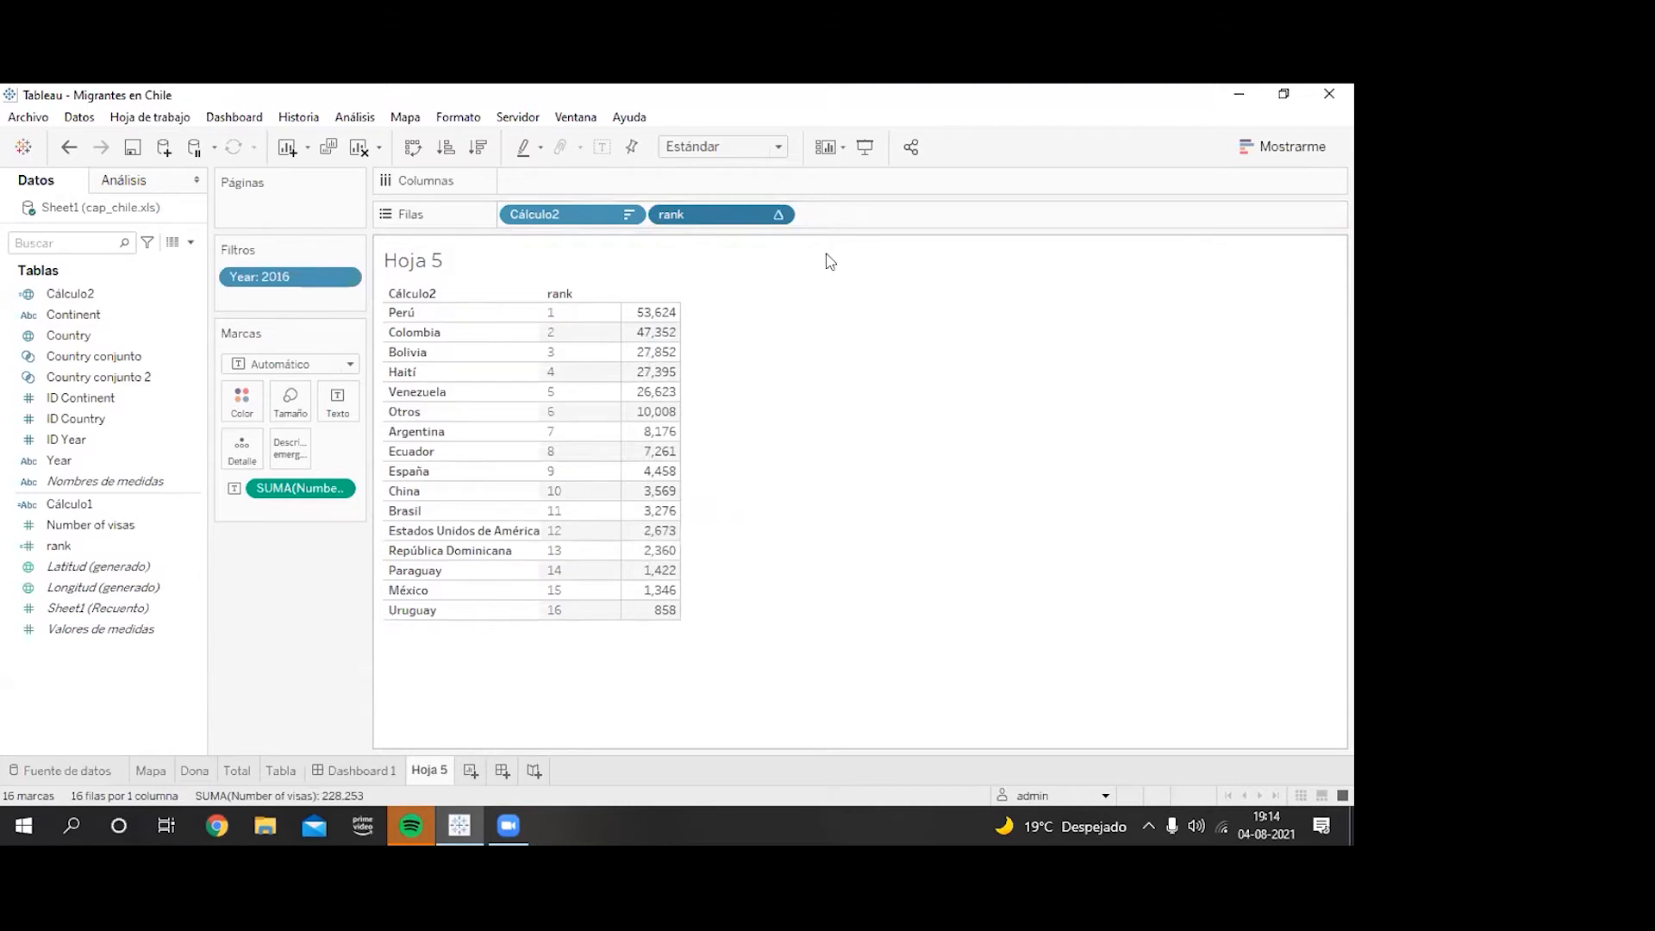
pyautogui.click(775, 214)
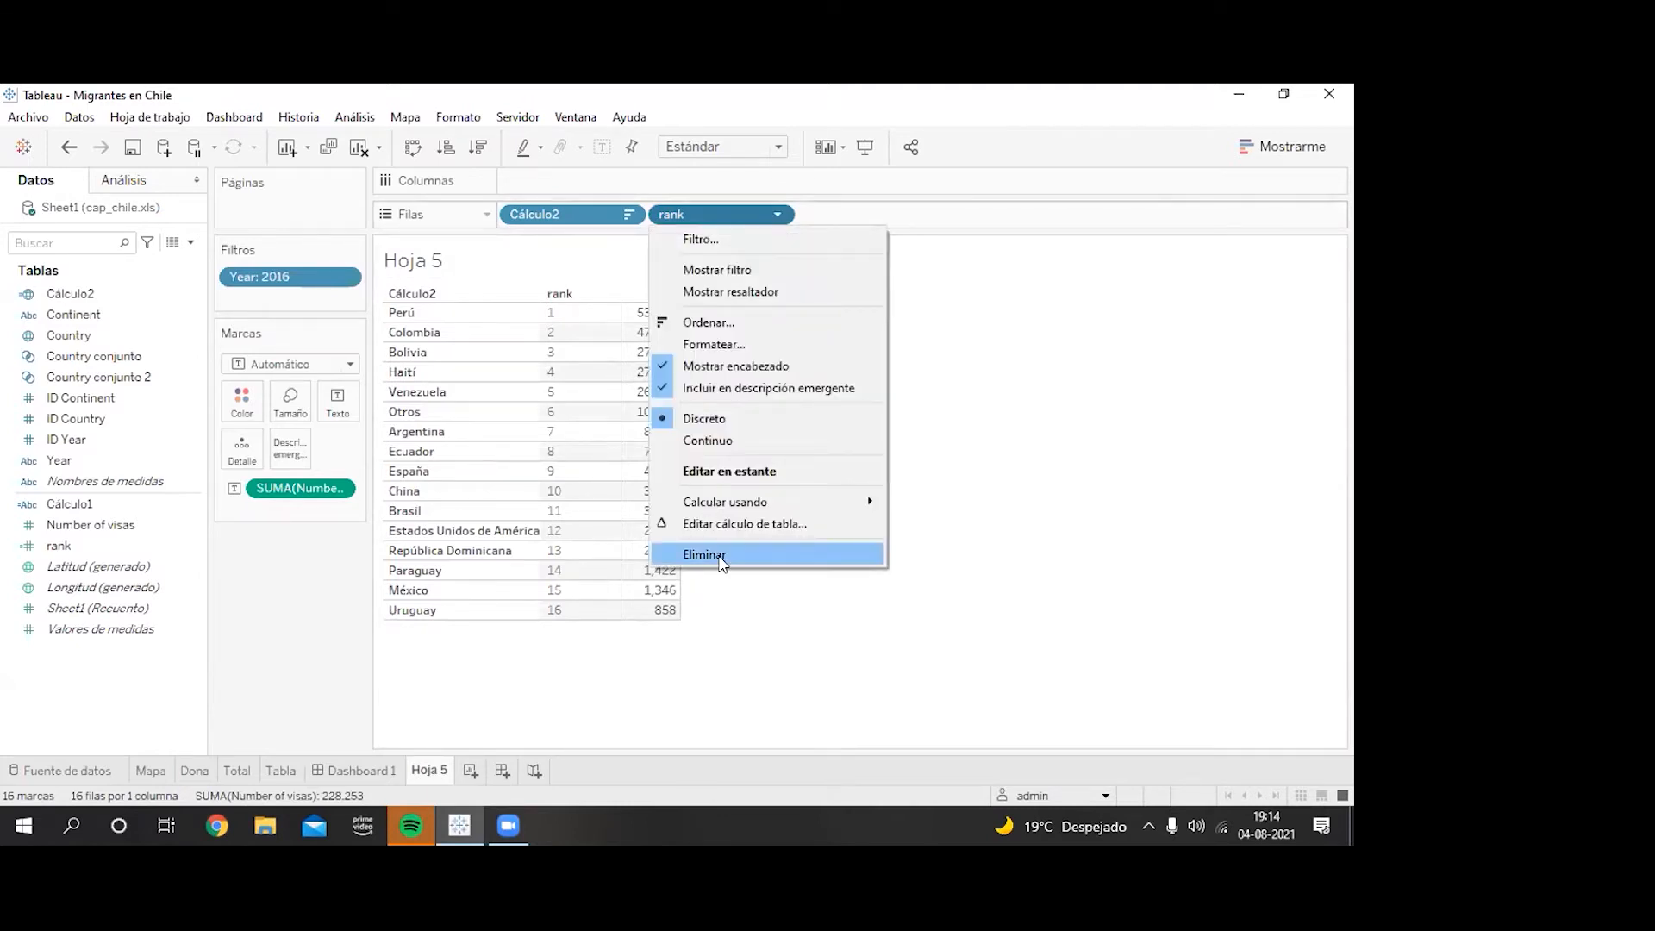
pyautogui.click(723, 564)
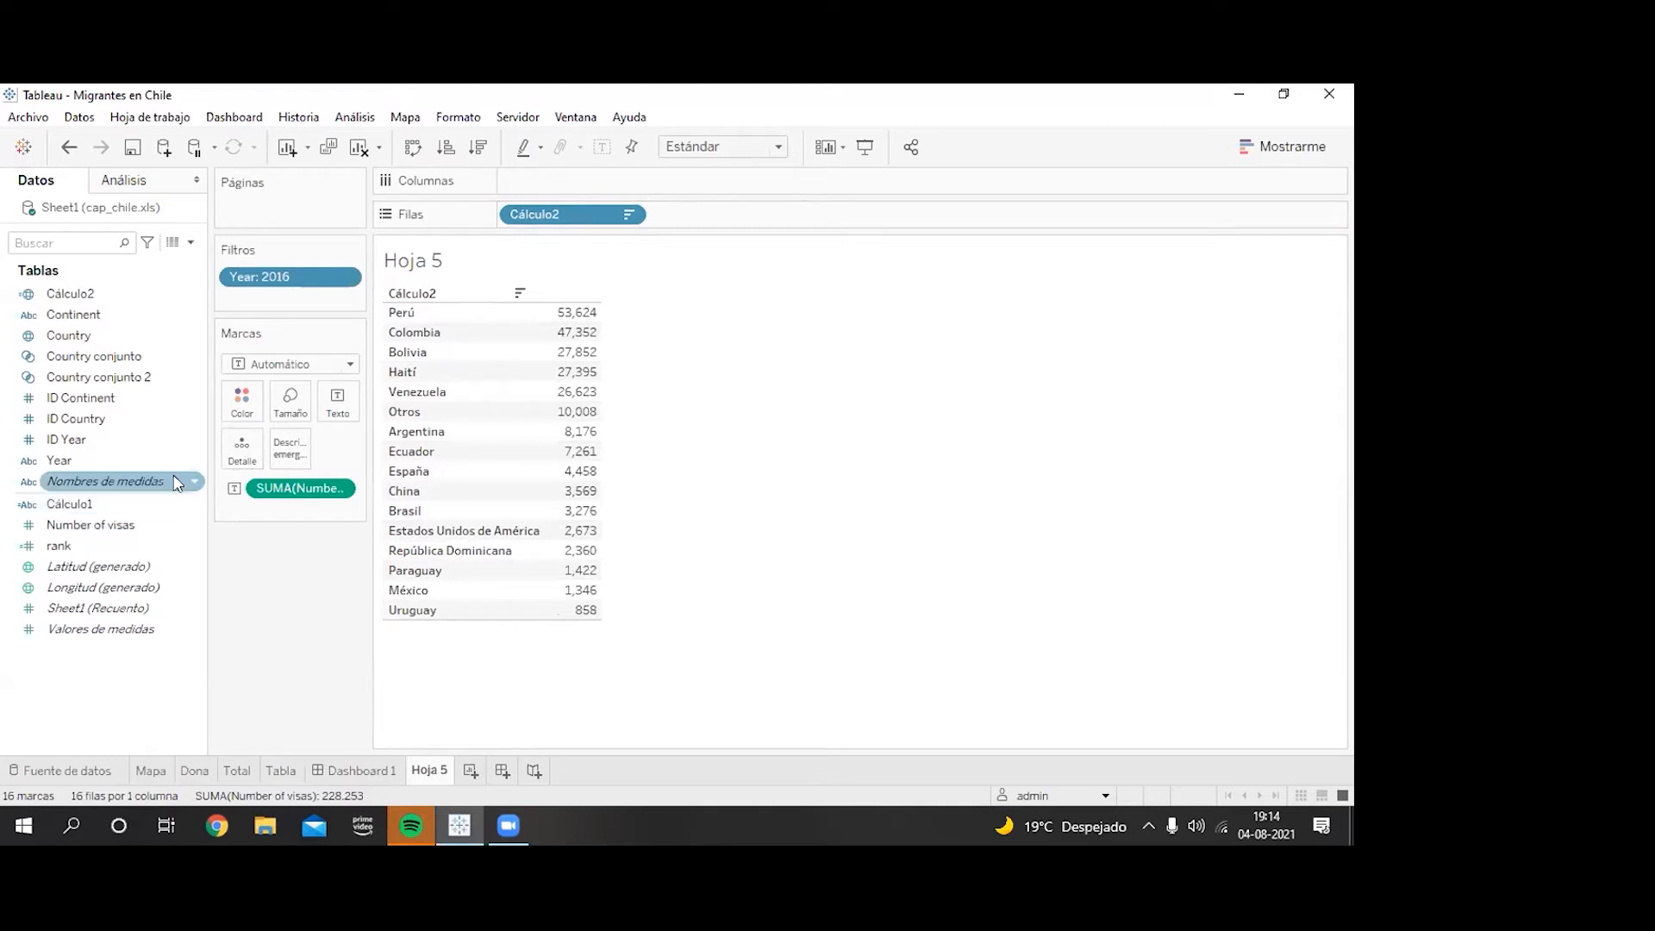
# Step: Review the formula of the calculated field rank
pyautogui.click(193, 549)
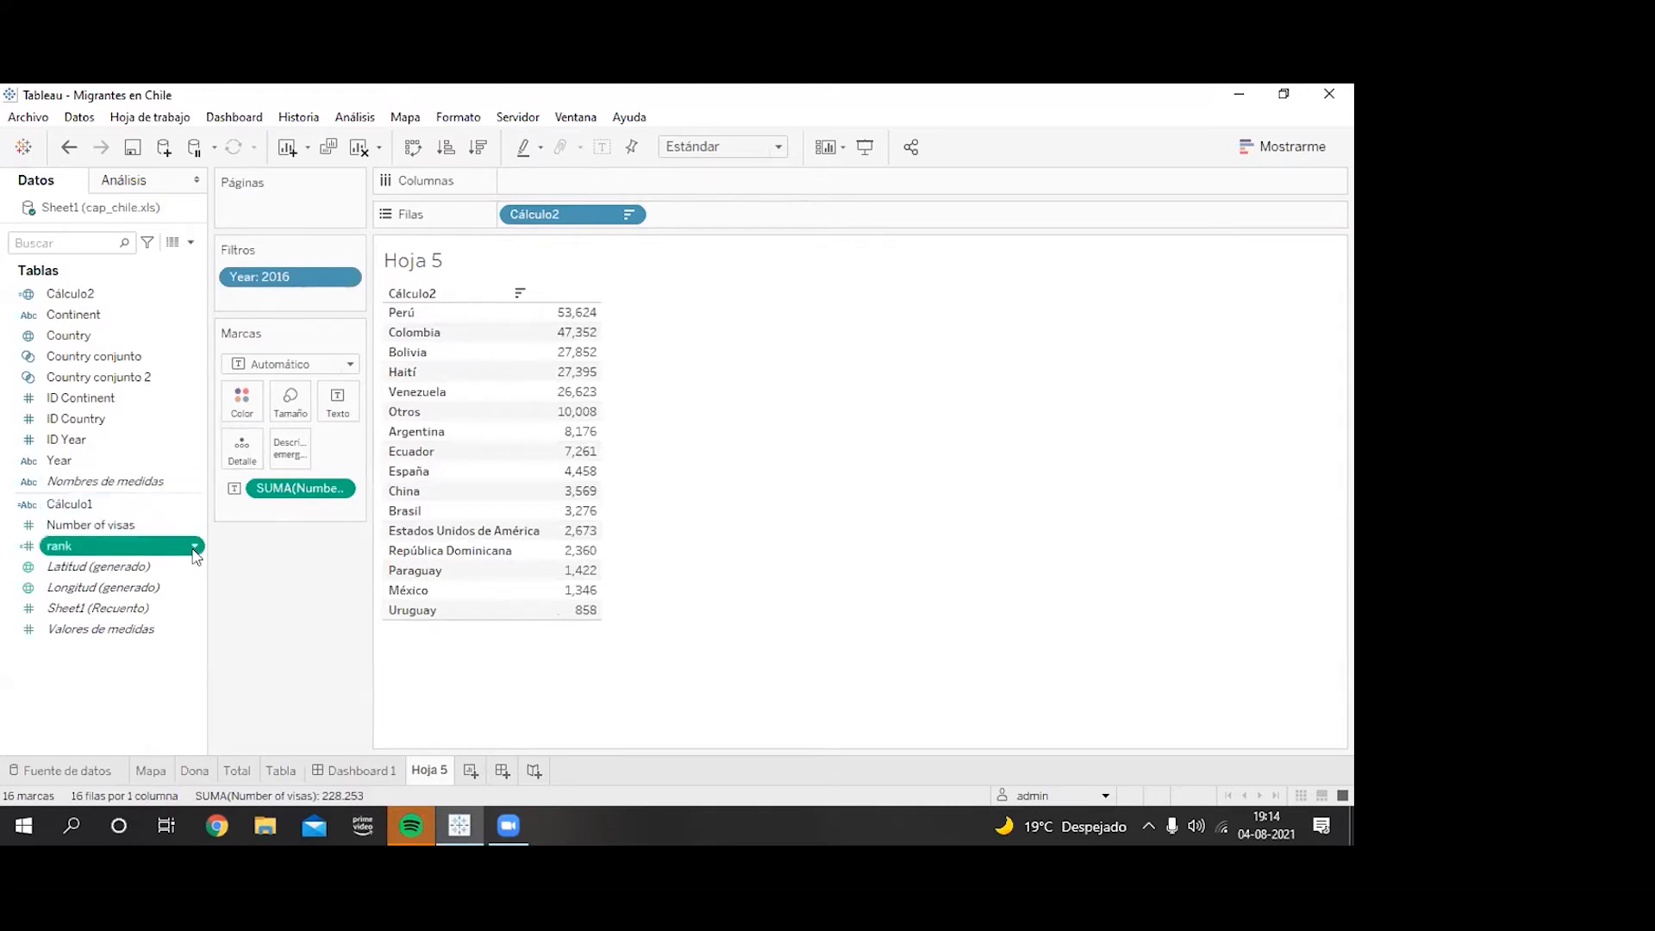
pyautogui.click(195, 549)
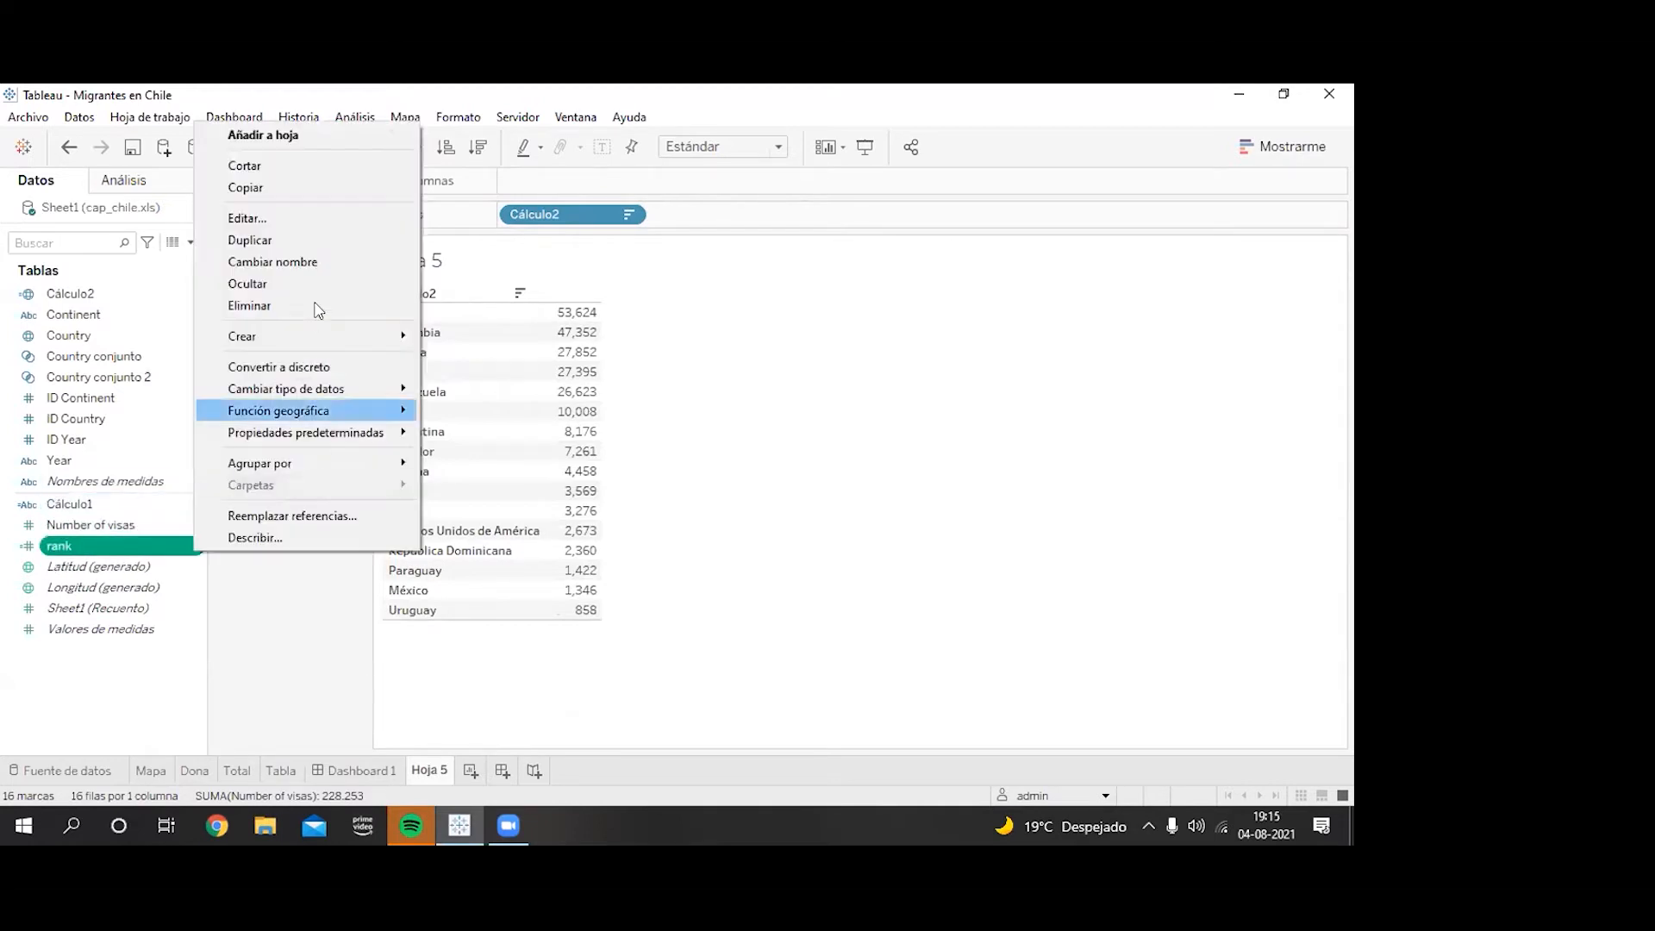
pyautogui.click(281, 218)
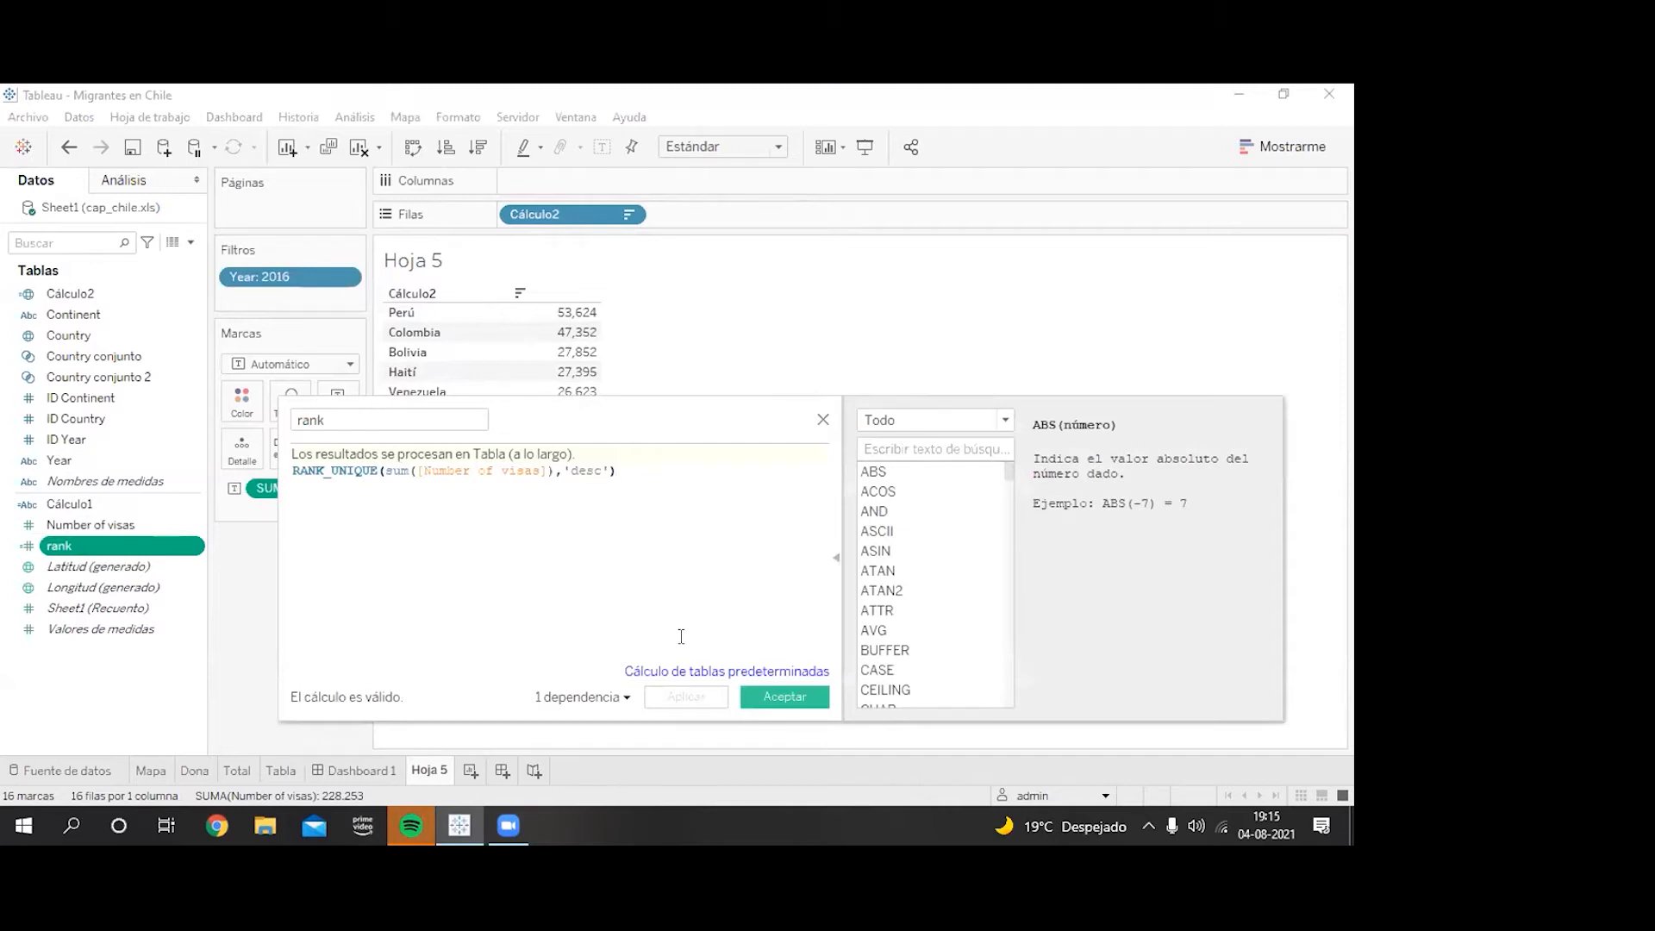
pyautogui.click(778, 689)
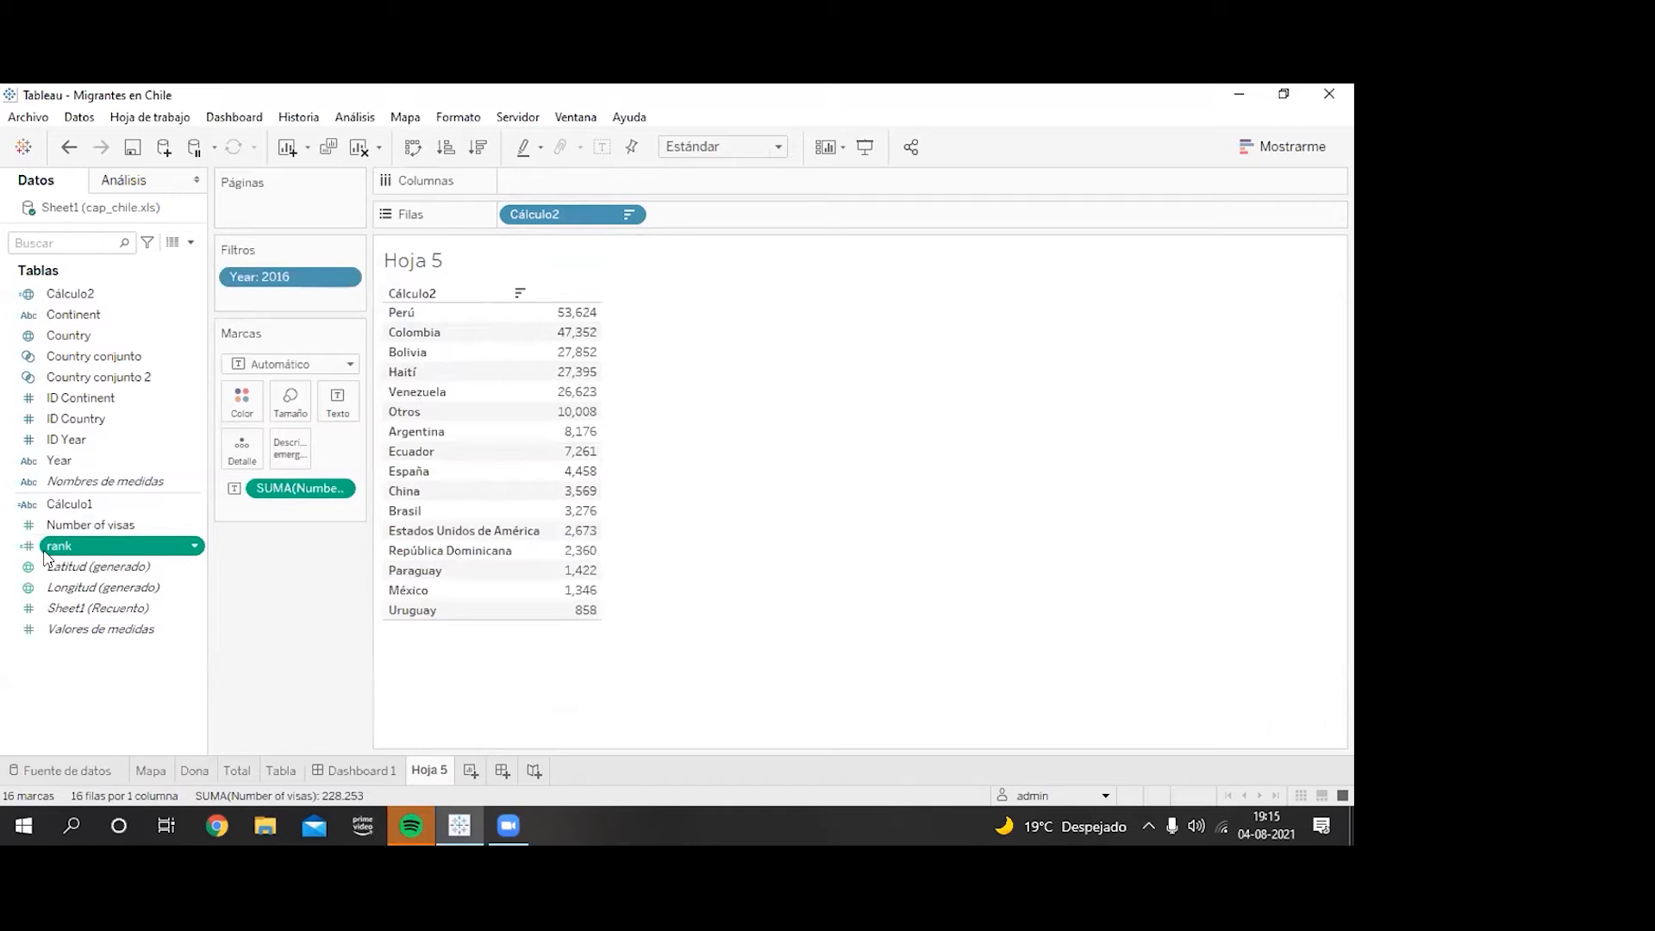
# Step: Try rank as a text mark alongside the visa totals, check the country list, and remove it from the marks
pyautogui.moveTo(59, 546); pyautogui.dragTo(338, 401)
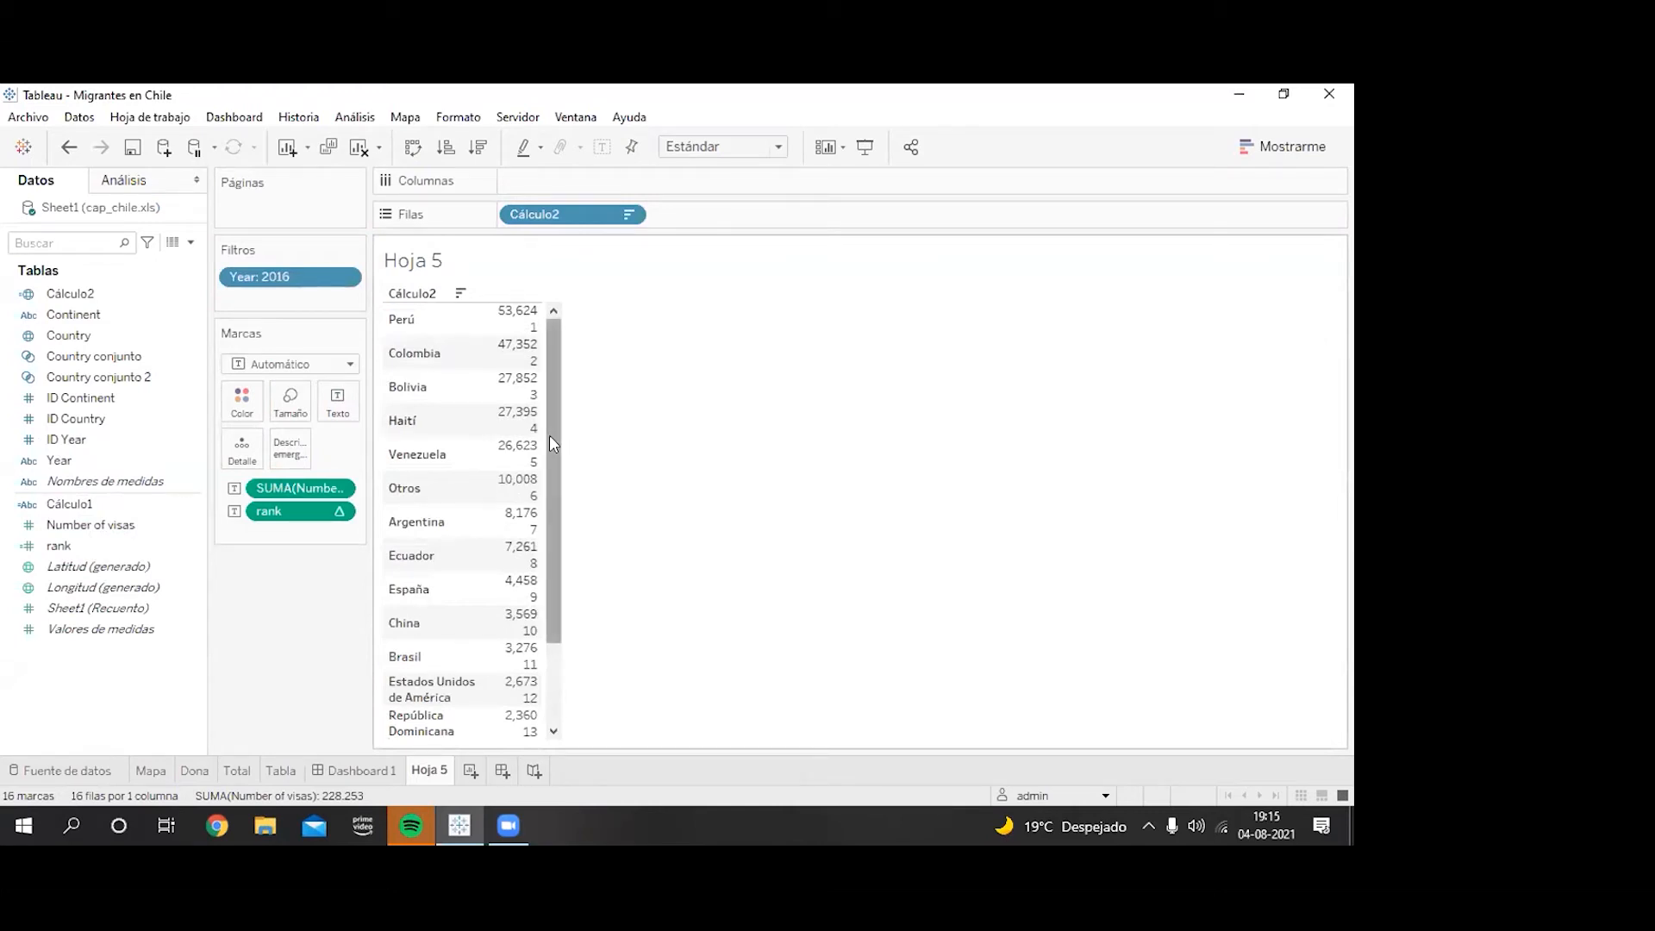
pyautogui.moveTo(550, 434); pyautogui.dragTo(562, 573)
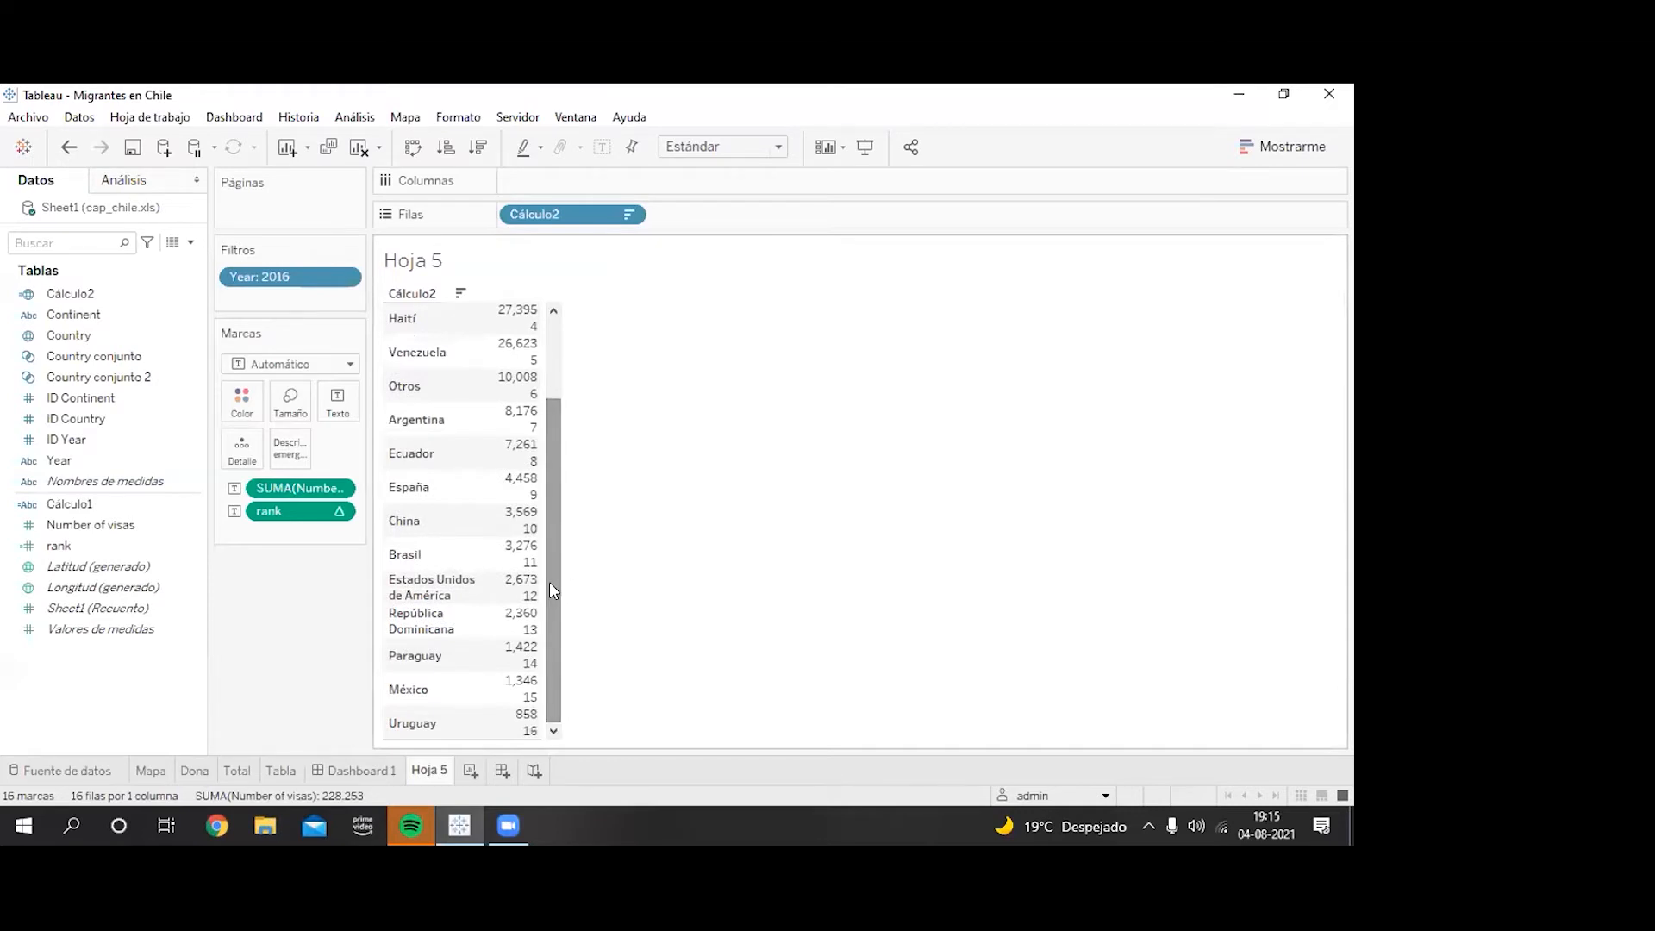
pyautogui.moveTo(550, 581); pyautogui.dragTo(560, 453)
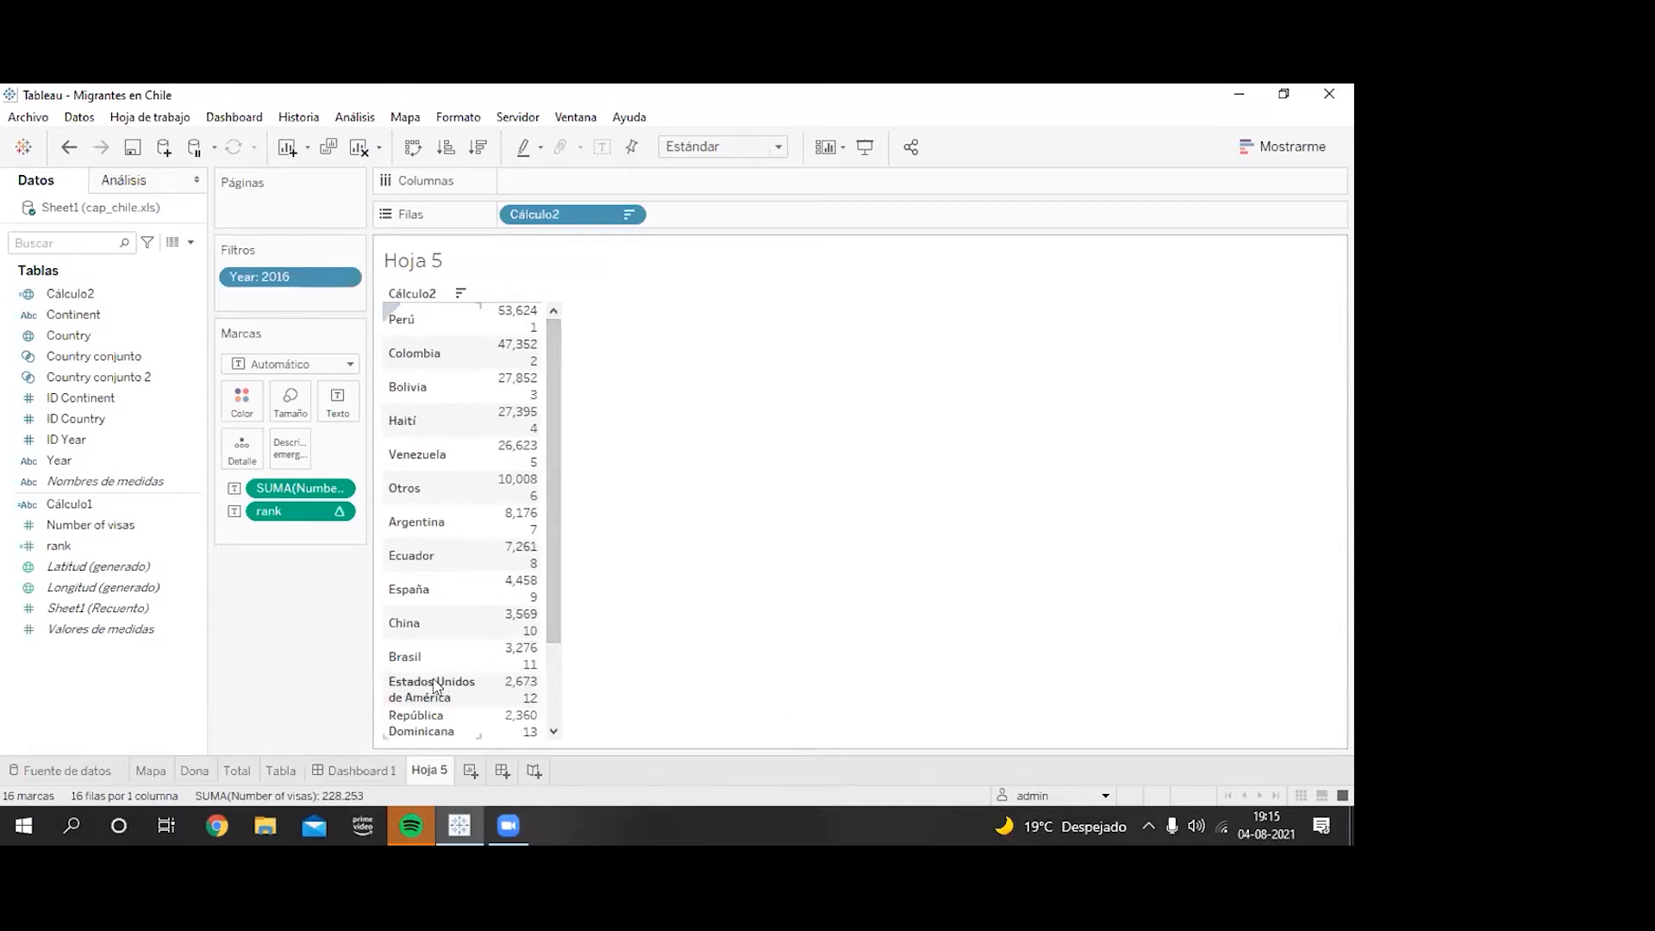
pyautogui.click(339, 511)
pyautogui.click(326, 786)
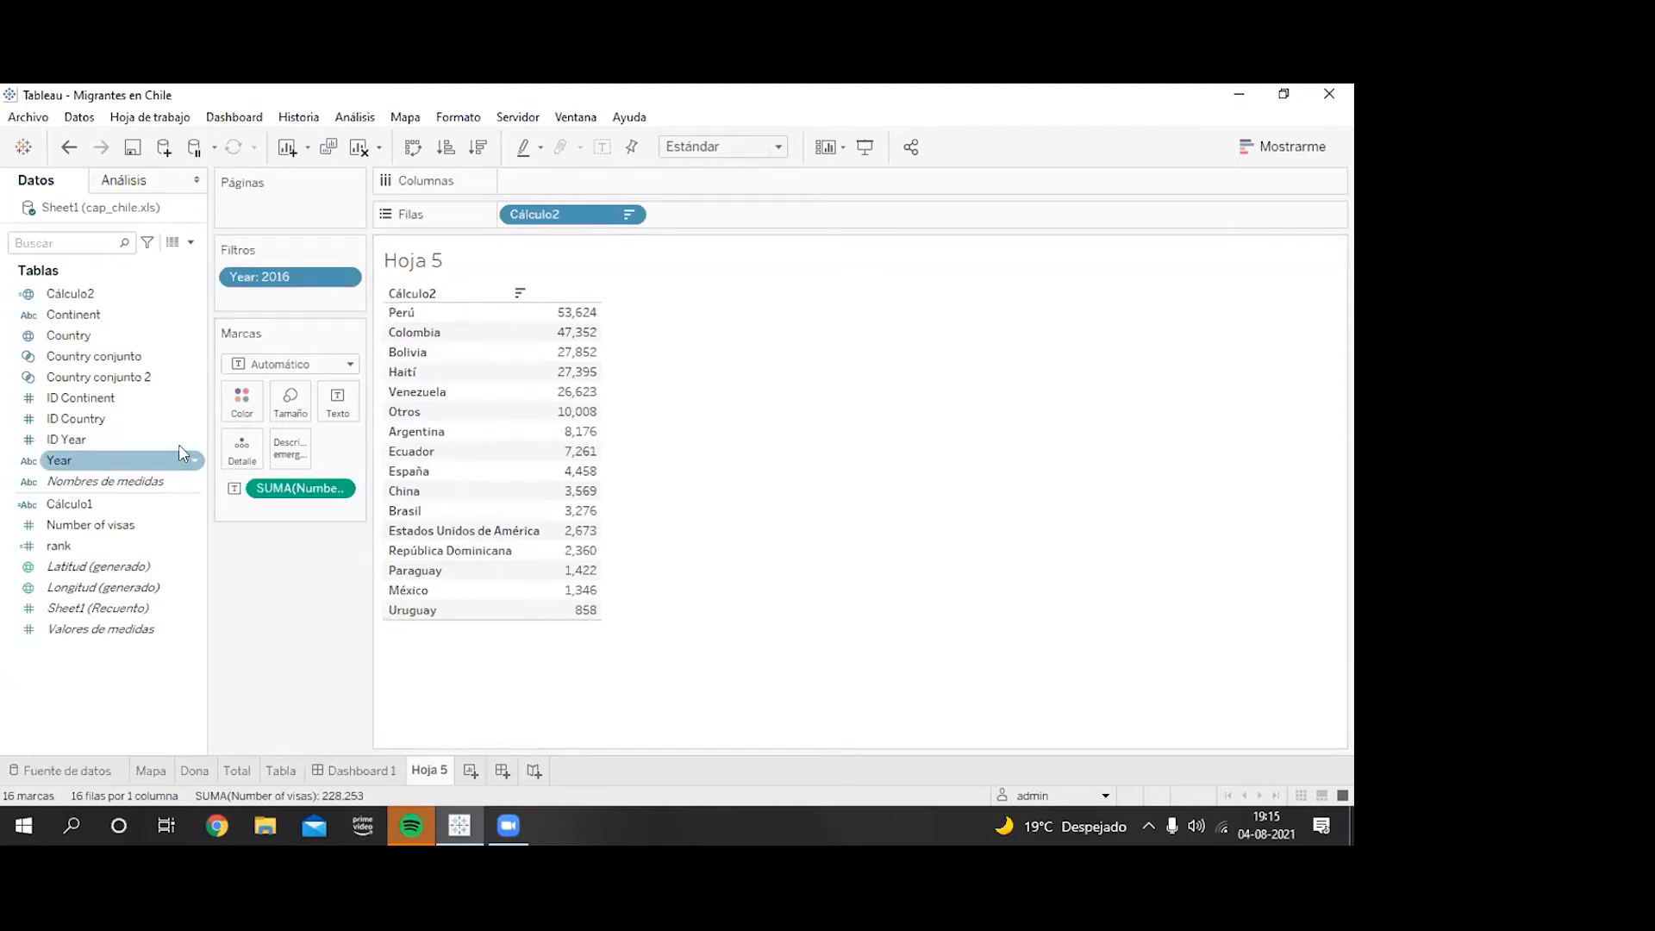
# Step: Set the limit of the Country conjunto set to the top 10 by the sum of Number of visas
pyautogui.rightClick(193, 361)
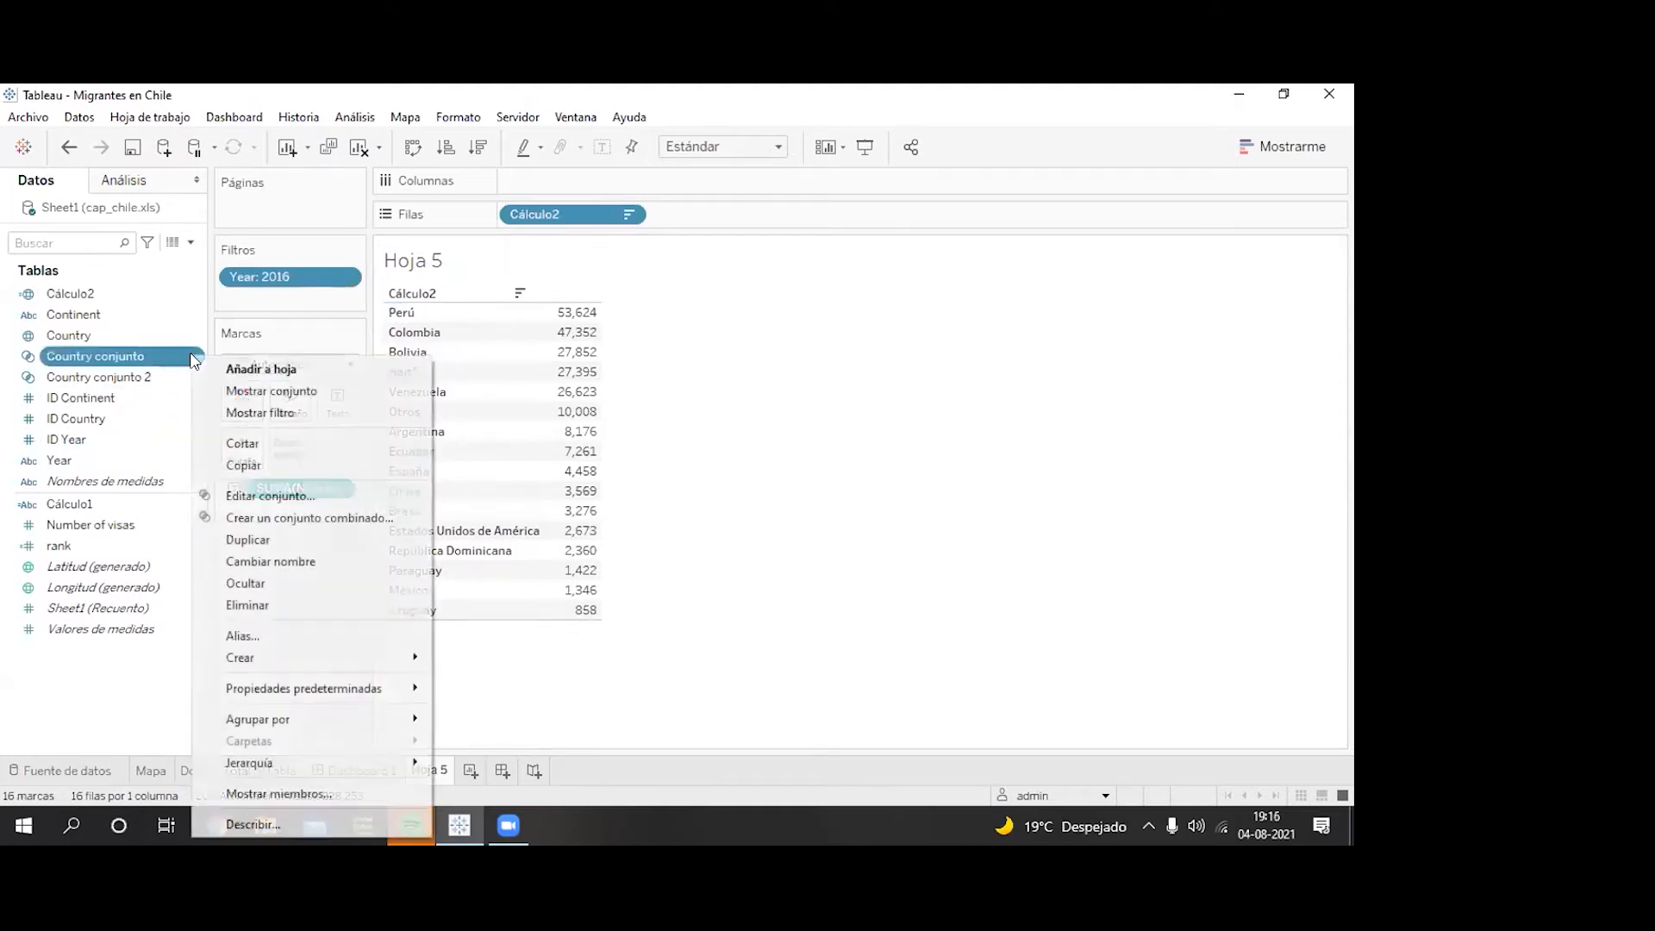
pyautogui.click(276, 494)
pyautogui.click(632, 297)
pyautogui.press('BackSpace')
pyautogui.write('0')
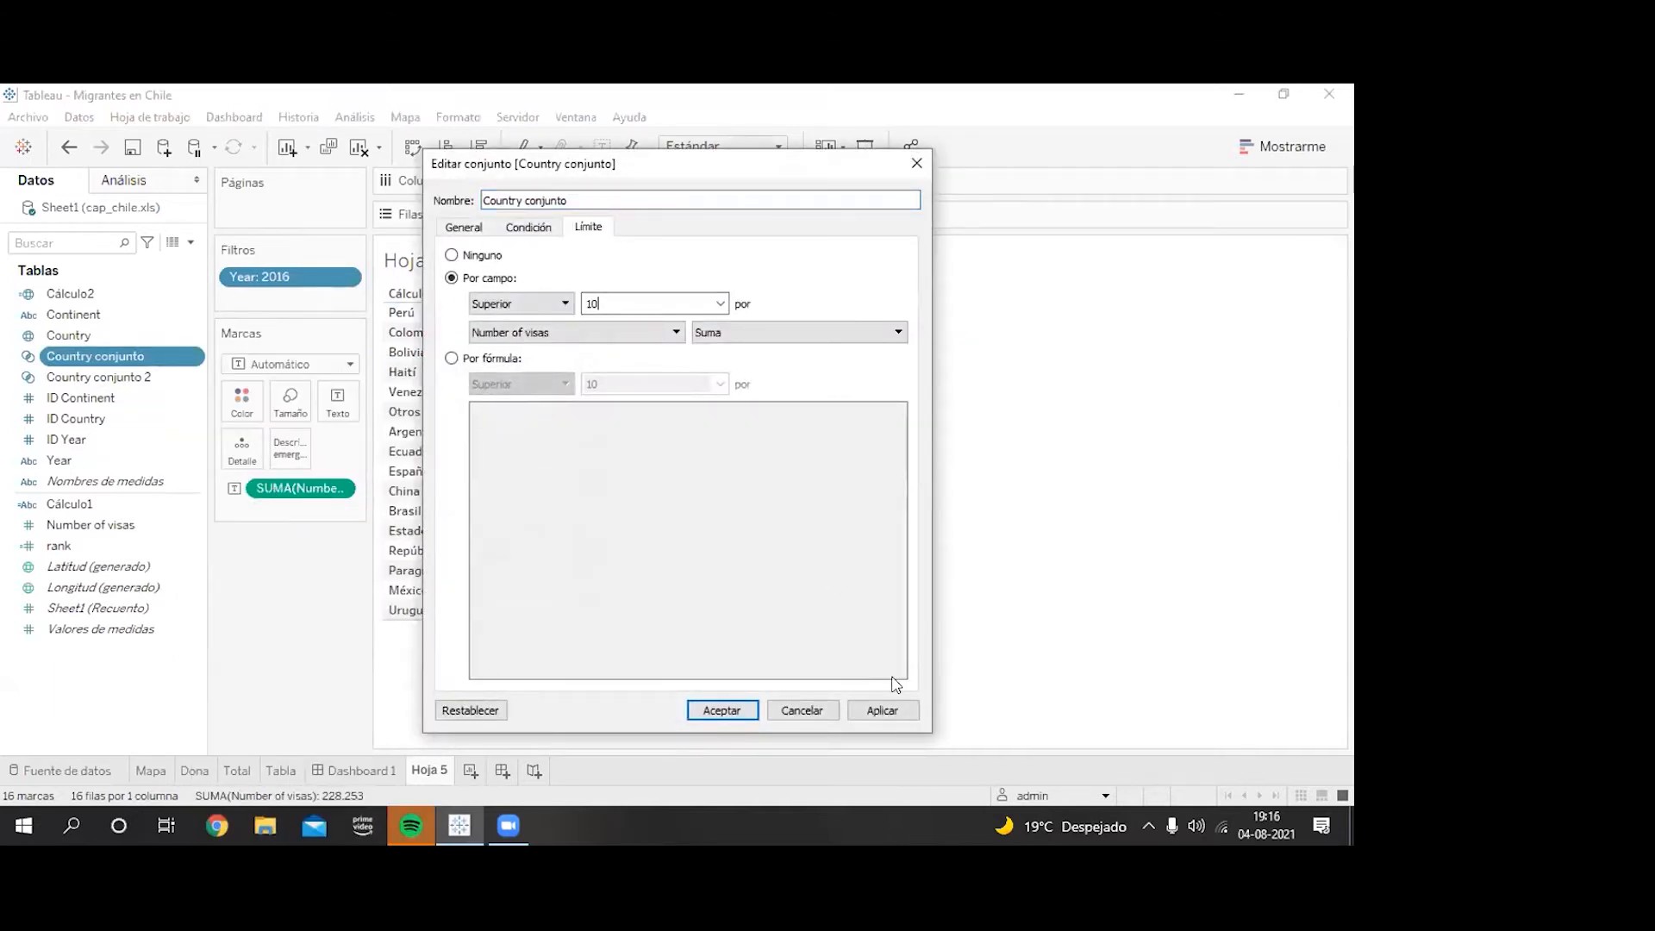
pyautogui.click(883, 710)
pyautogui.click(700, 711)
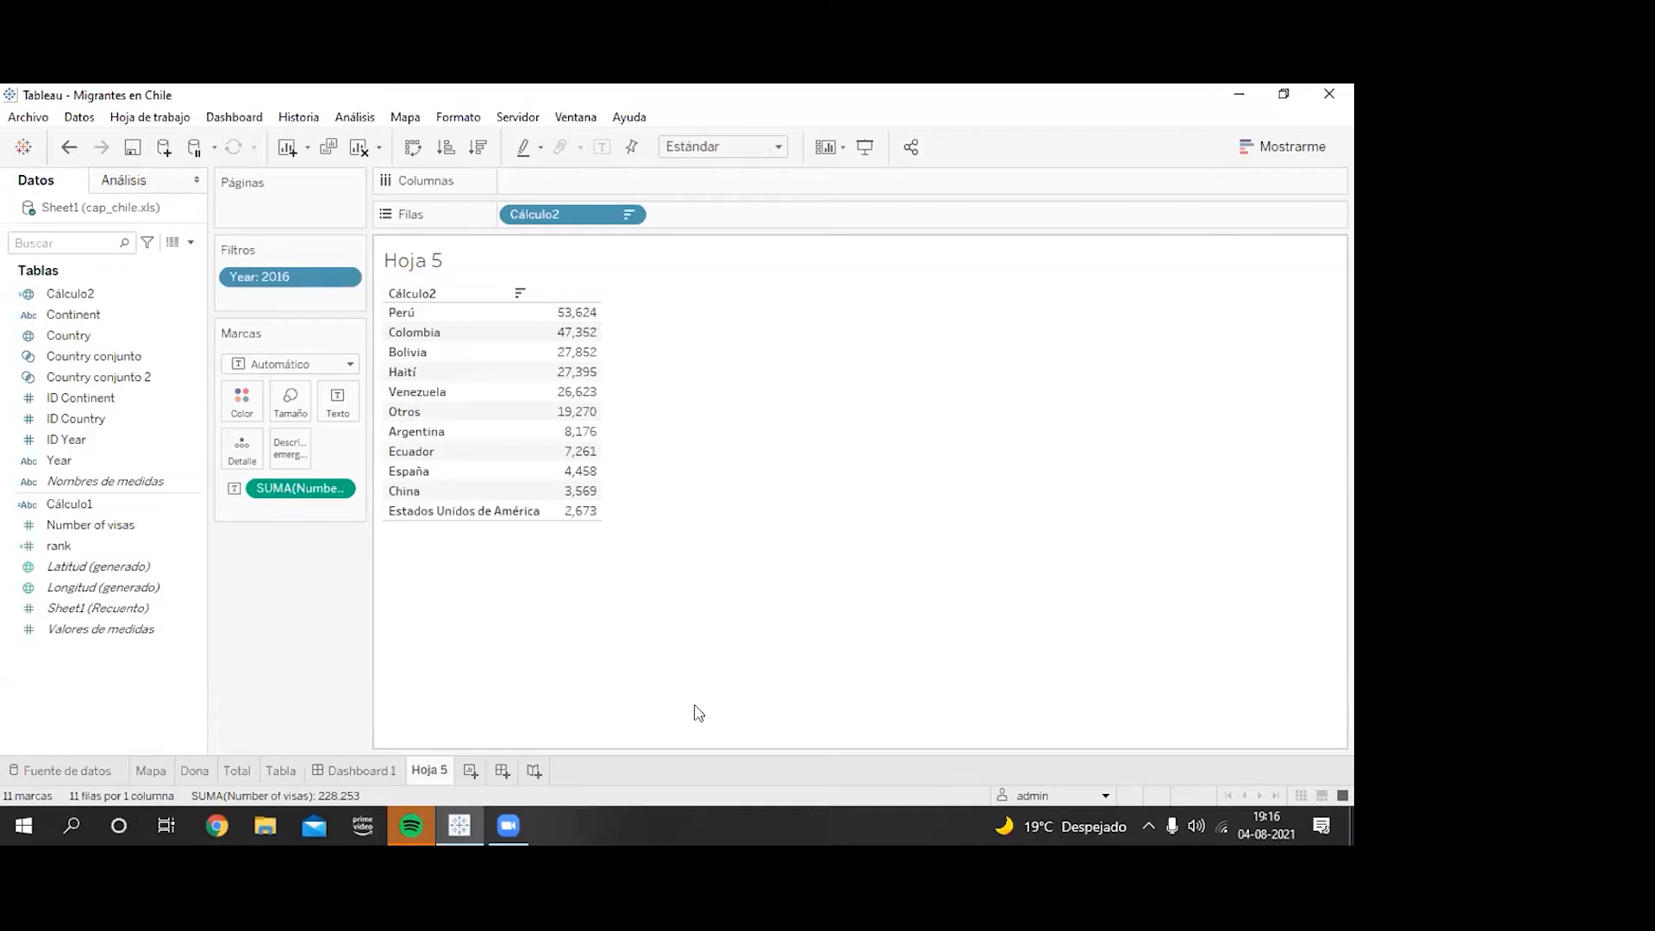
# Step: Add the Year: 2016 filter to the context
pyautogui.click(345, 278)
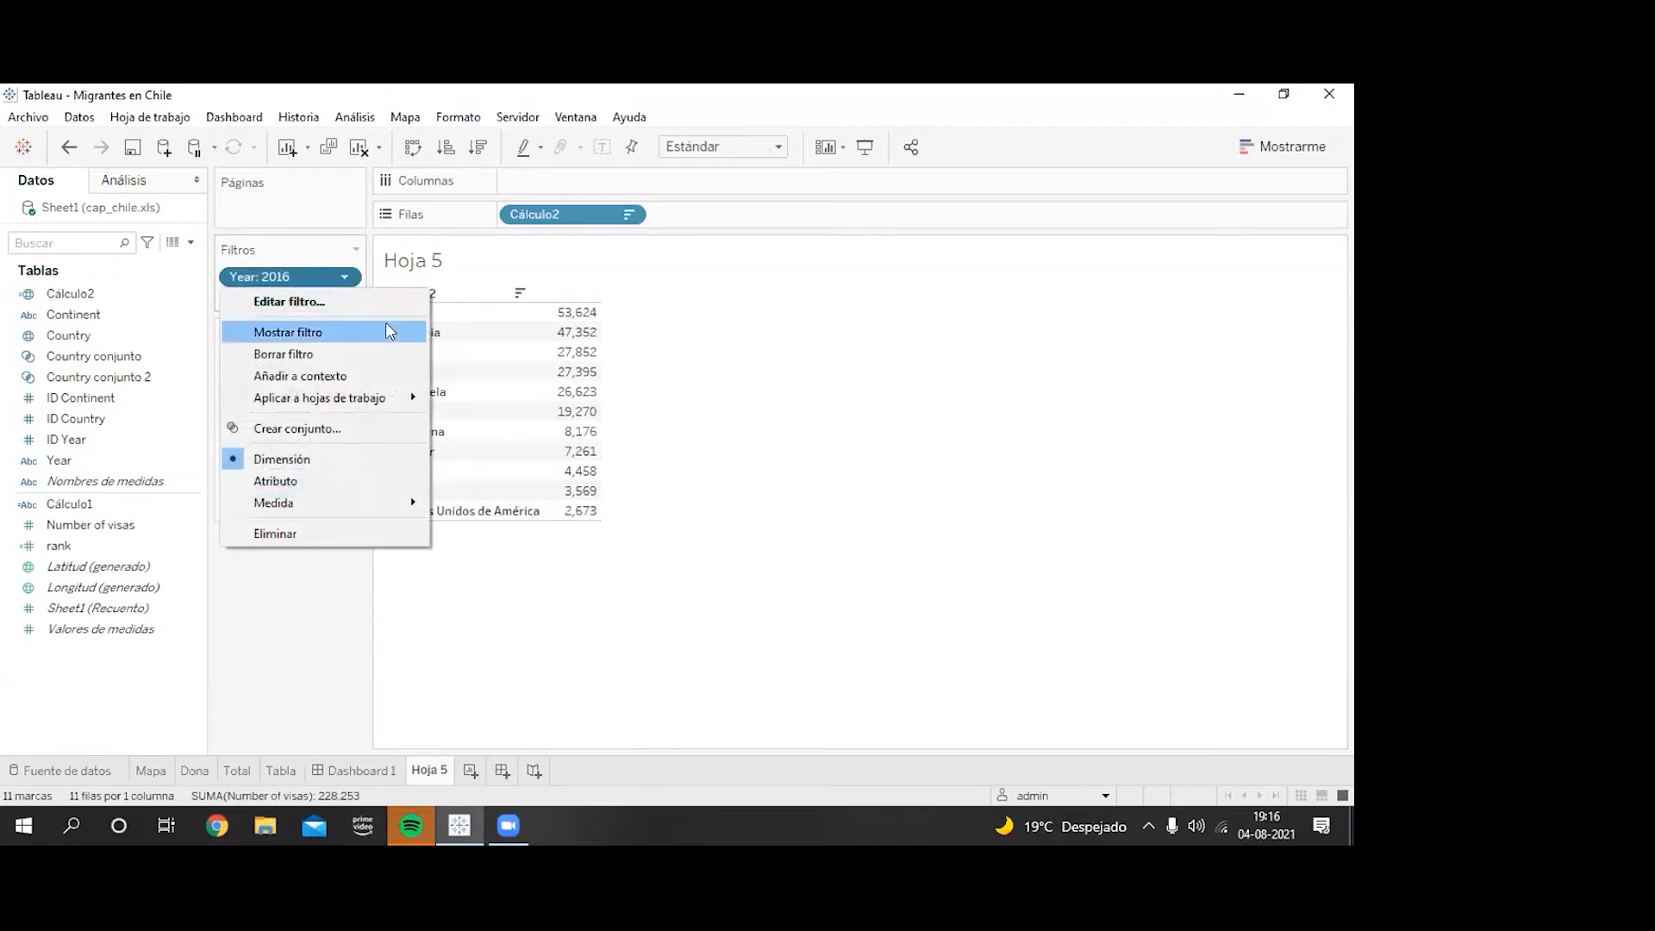
pyautogui.click(358, 380)
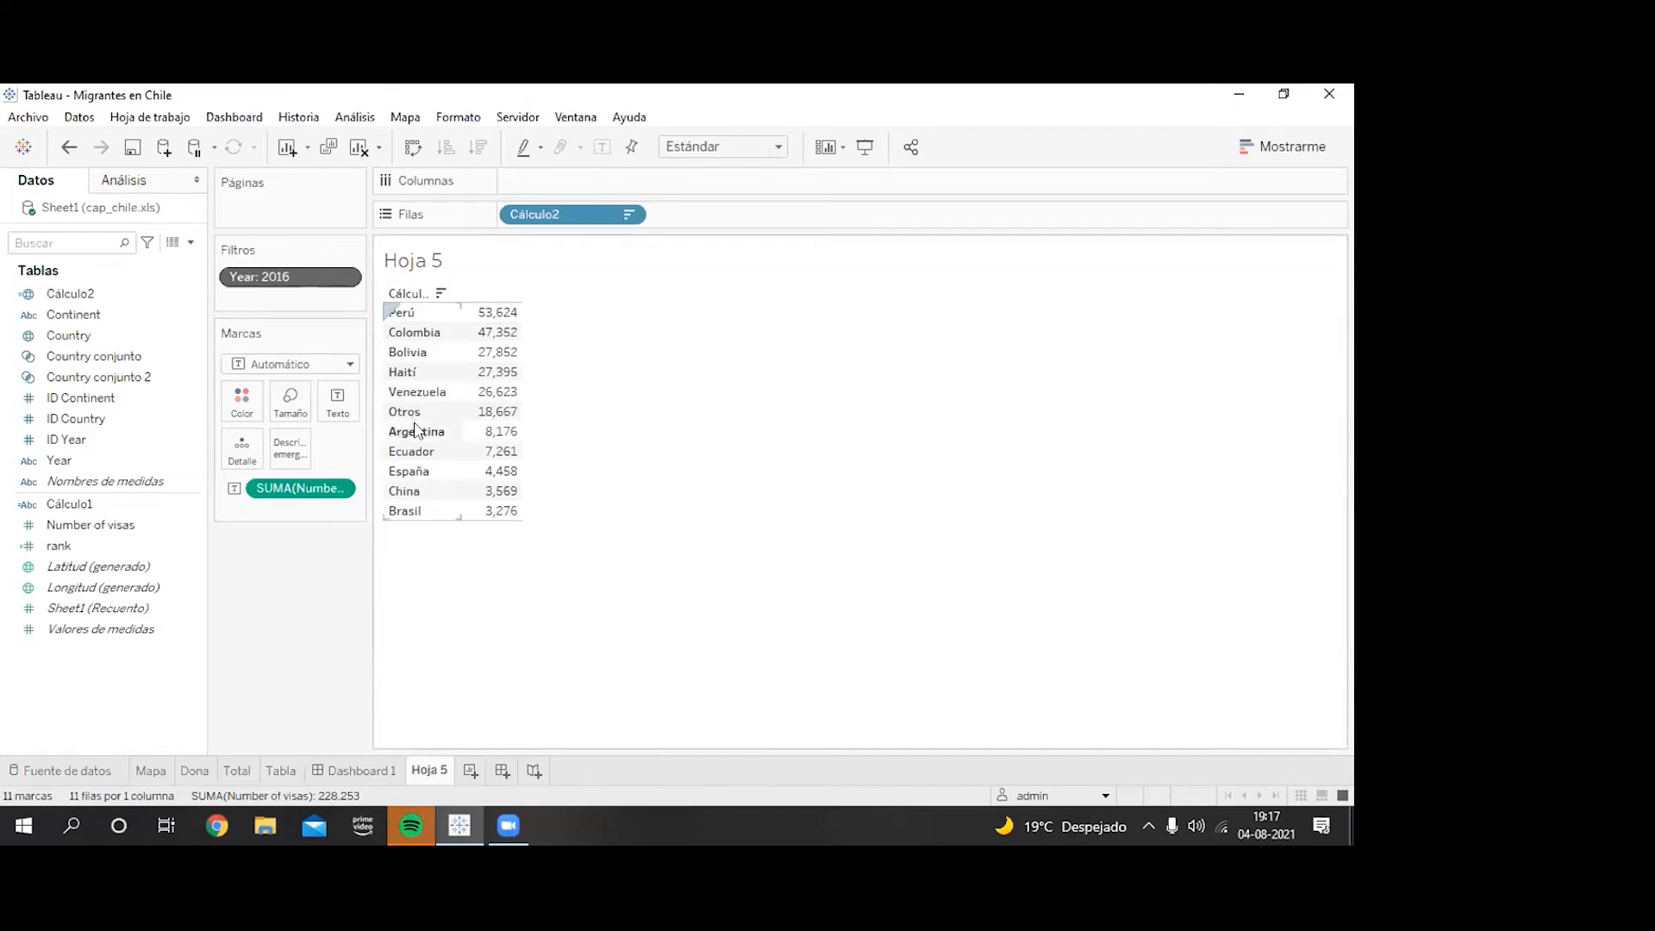
# Step: Set the sort of Cálculo2 to manual order and move Otros to the end of the list
pyautogui.click(629, 215)
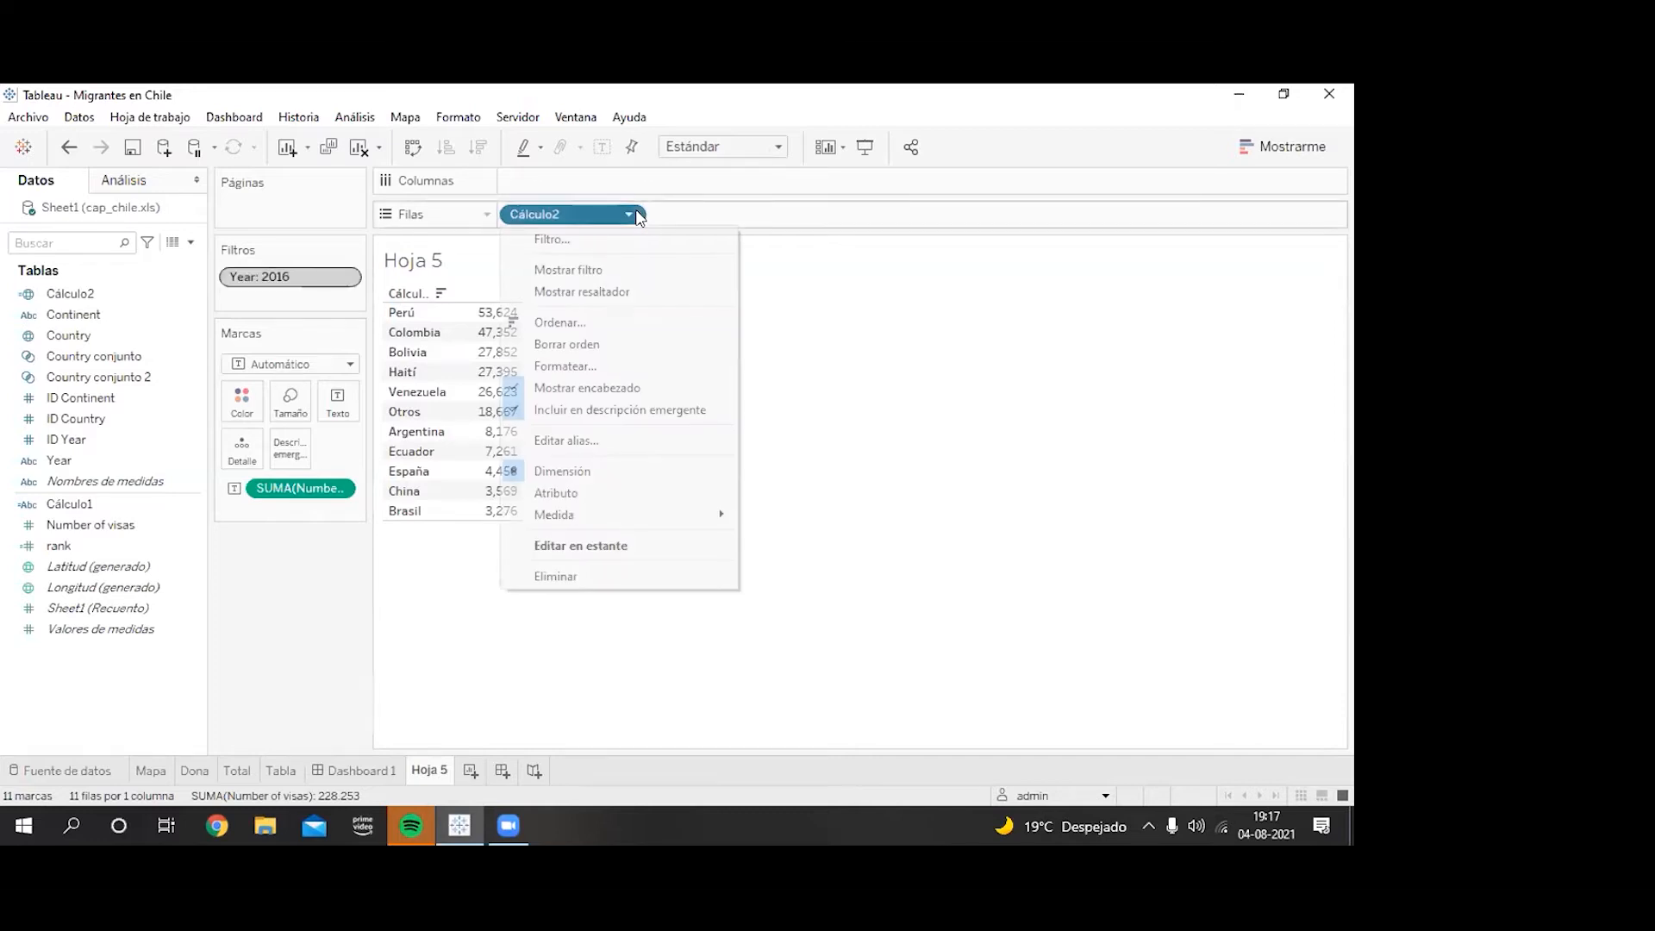
pyautogui.click(617, 323)
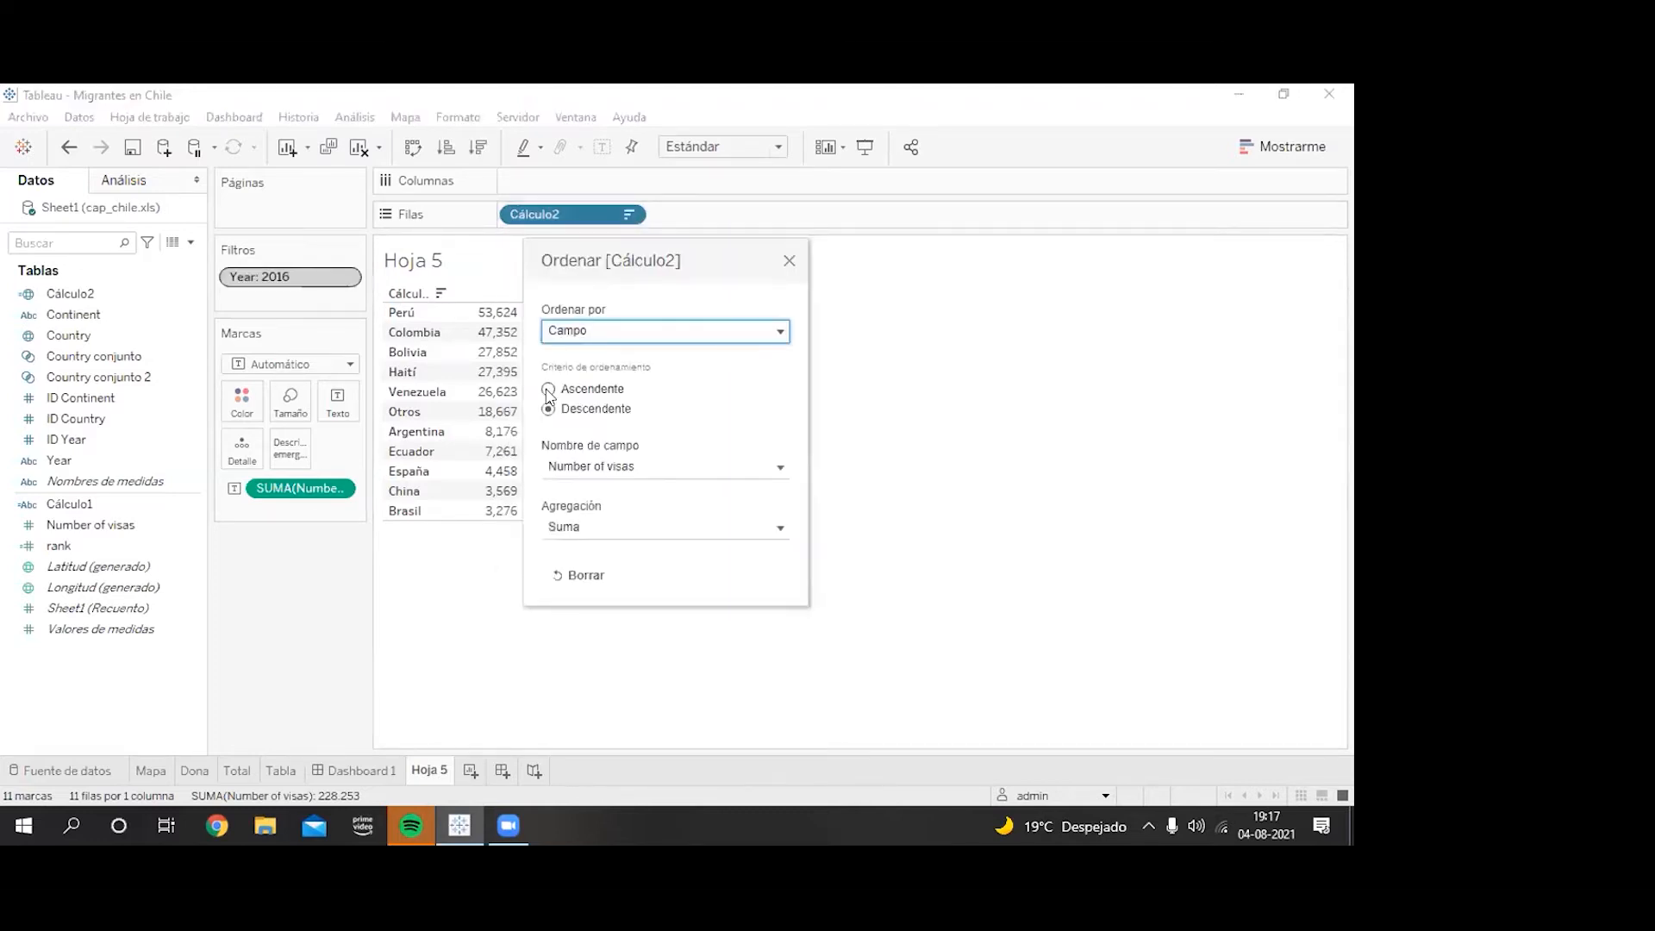
pyautogui.click(701, 334)
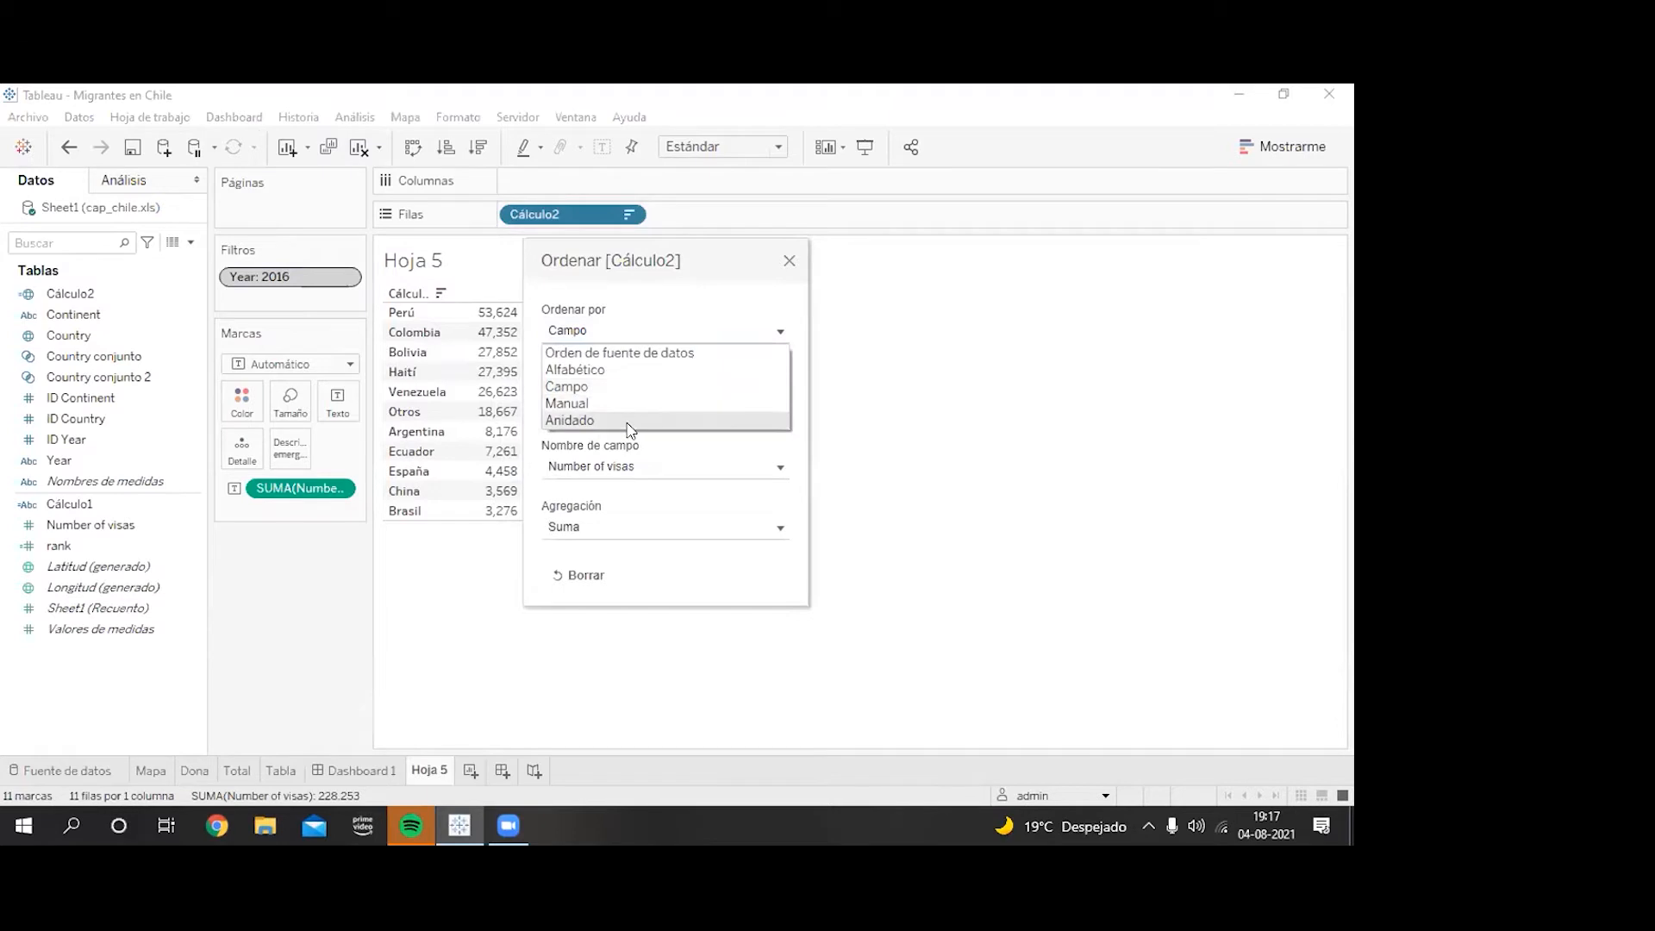
pyautogui.click(621, 406)
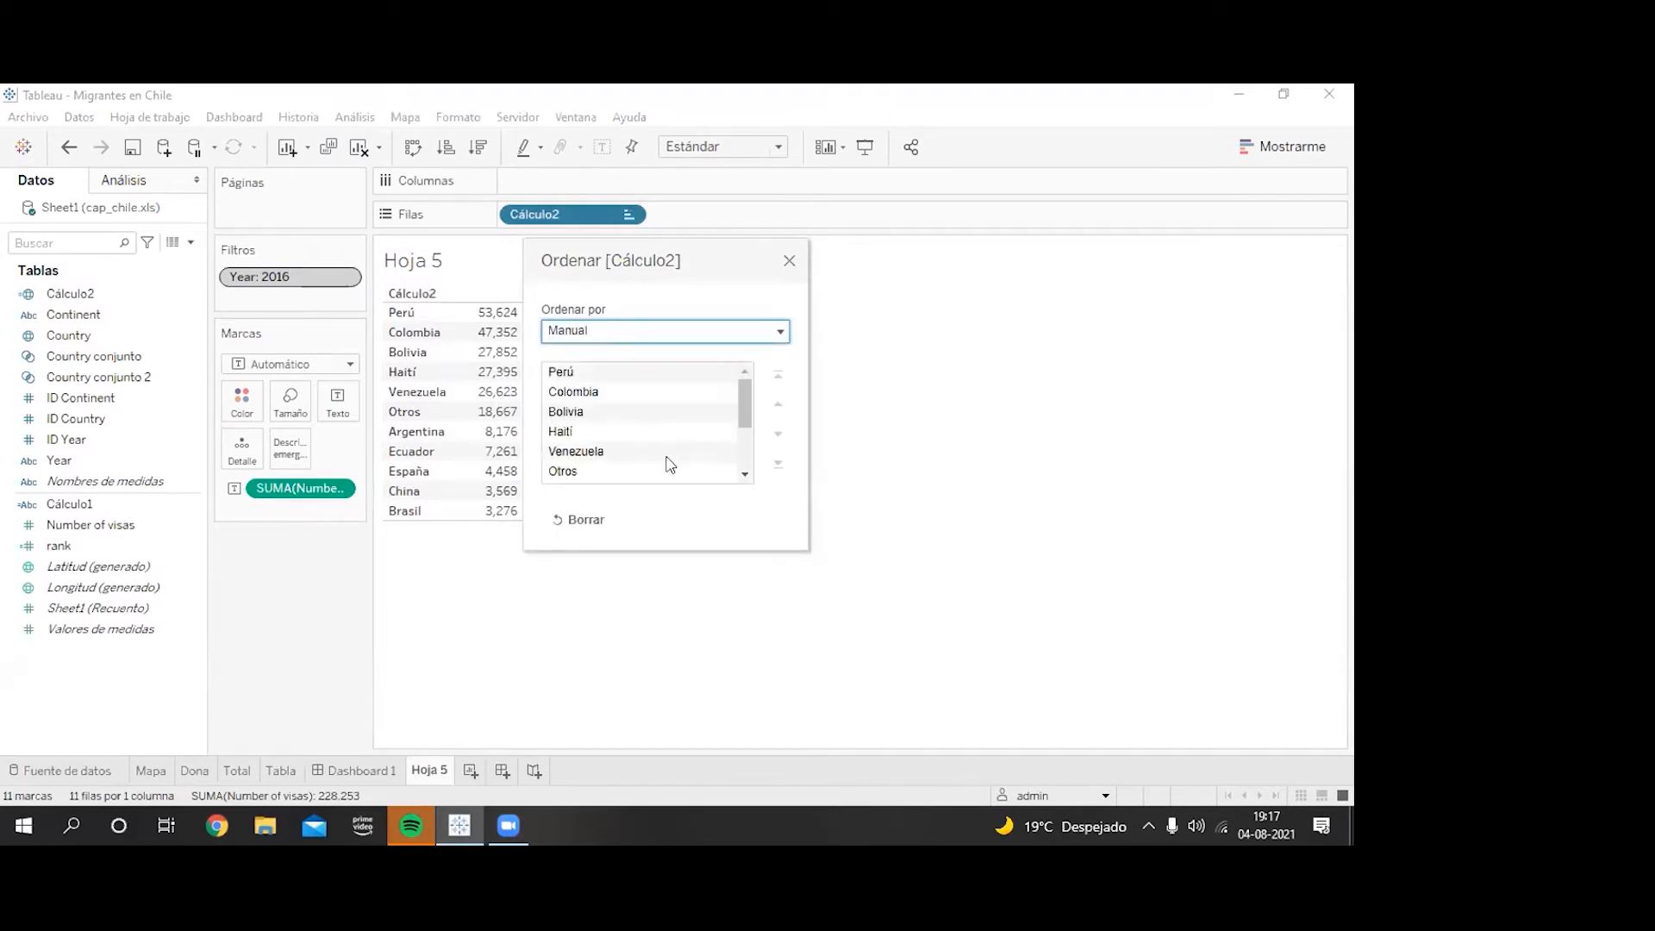
pyautogui.click(652, 473)
pyautogui.click(778, 464)
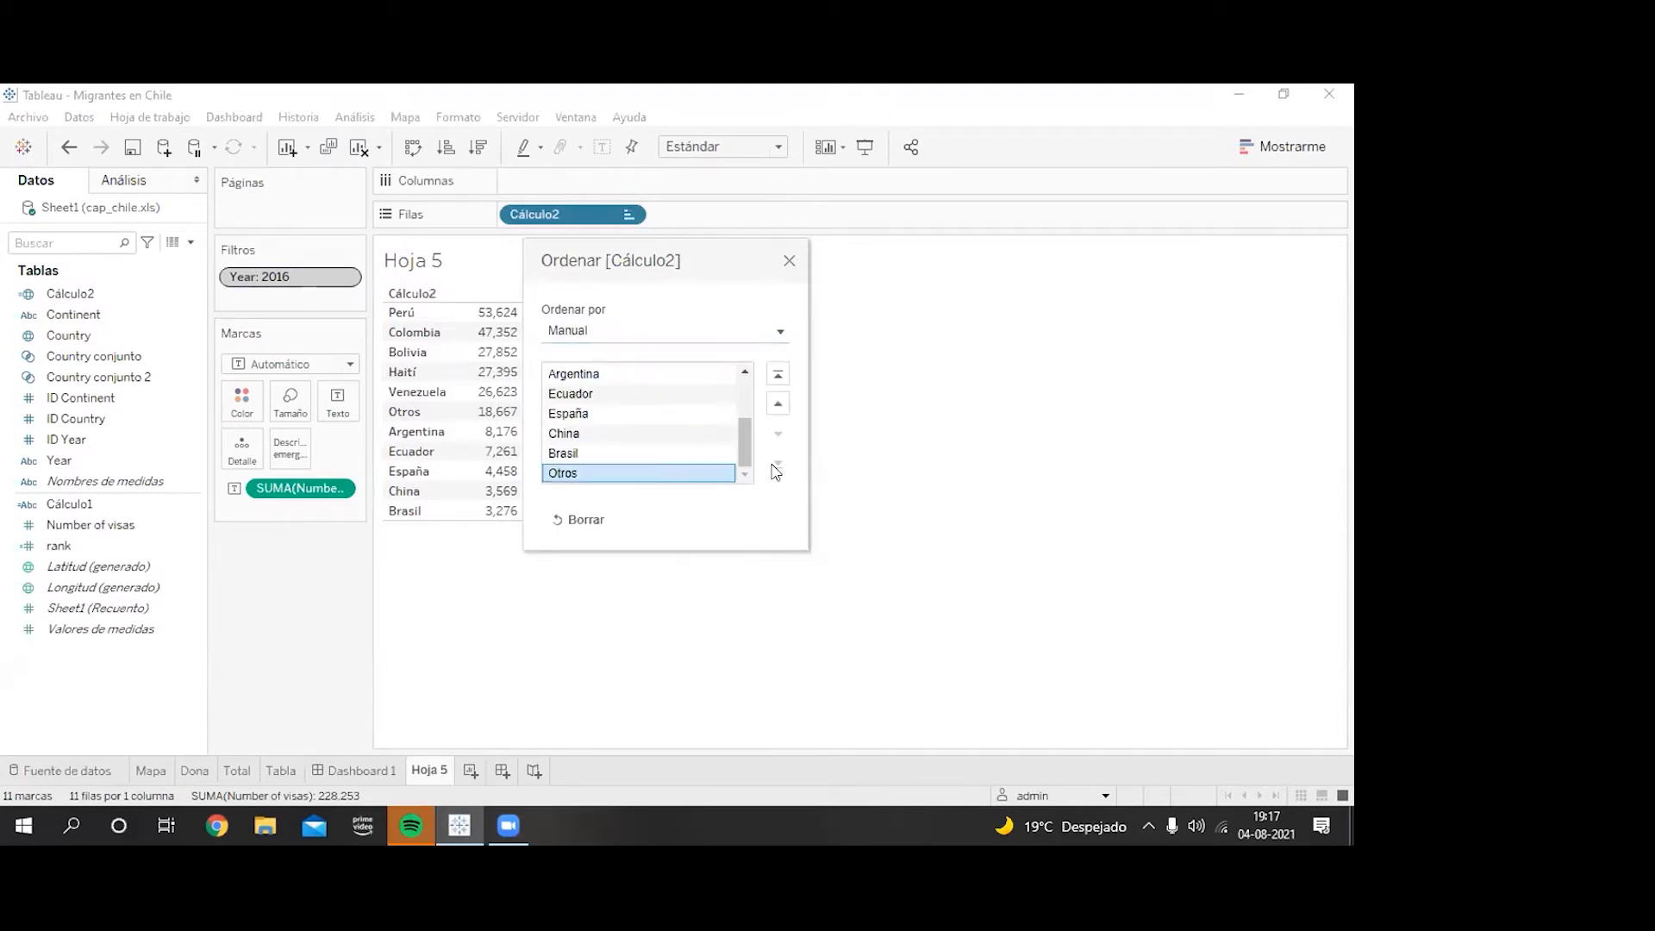
pyautogui.click(789, 261)
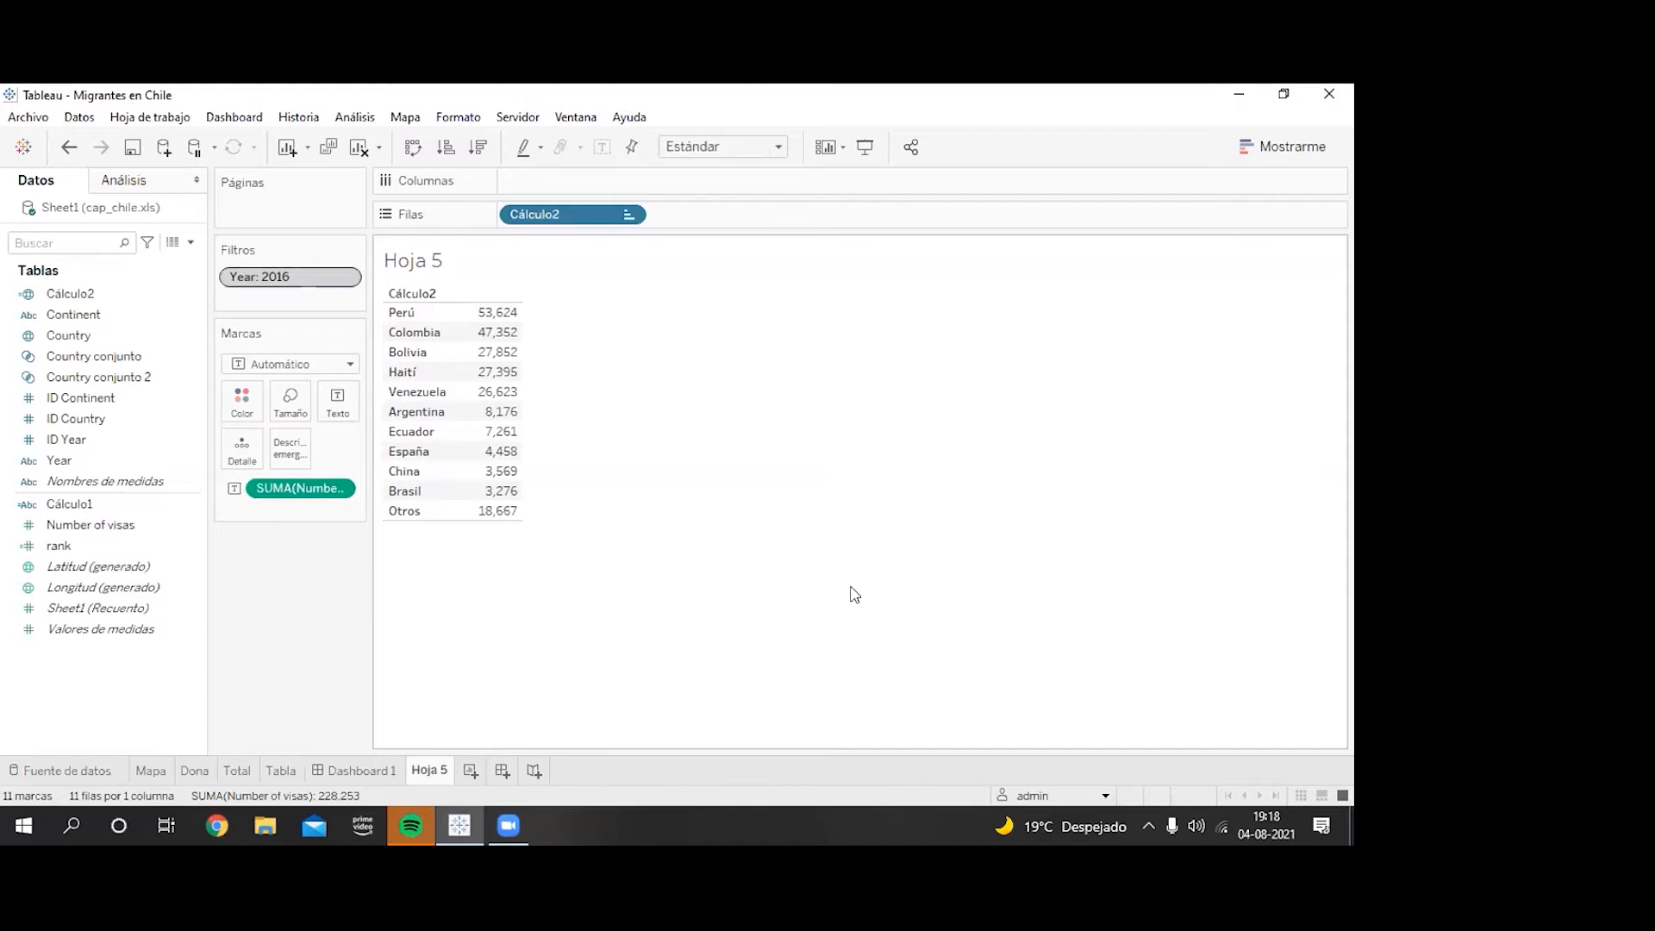
# Step: Duplicate the sheet Hoja 5 and remove Cálculo2 and the Number of visas sum from the copy
pyautogui.rightClick(437, 770)
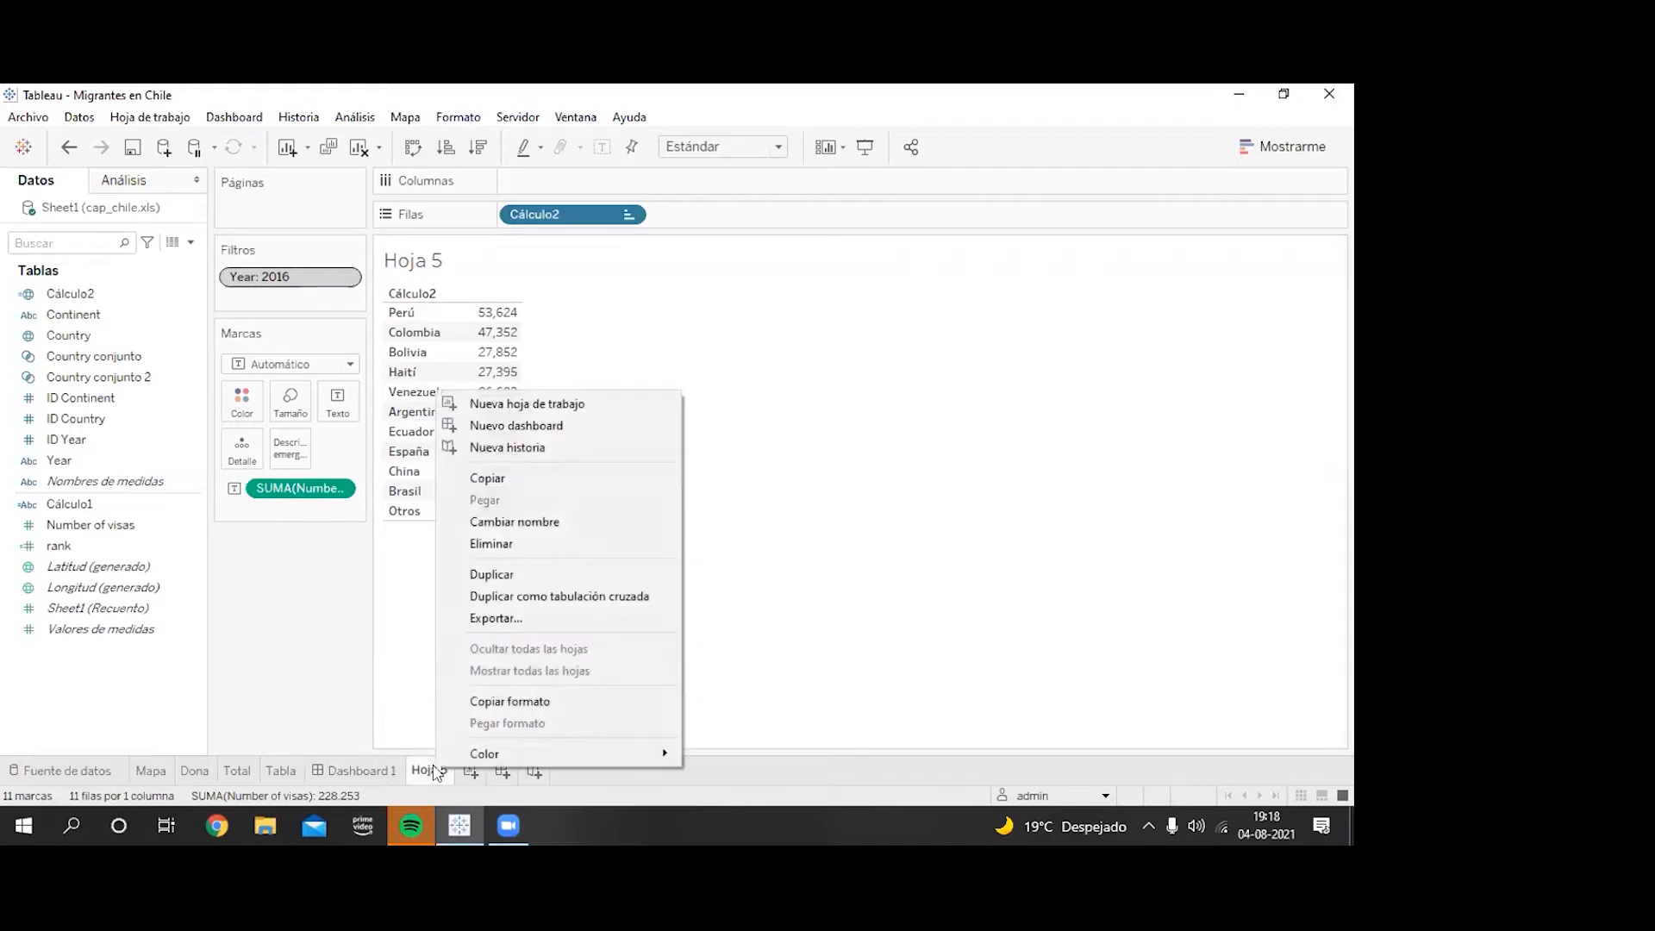
pyautogui.click(550, 580)
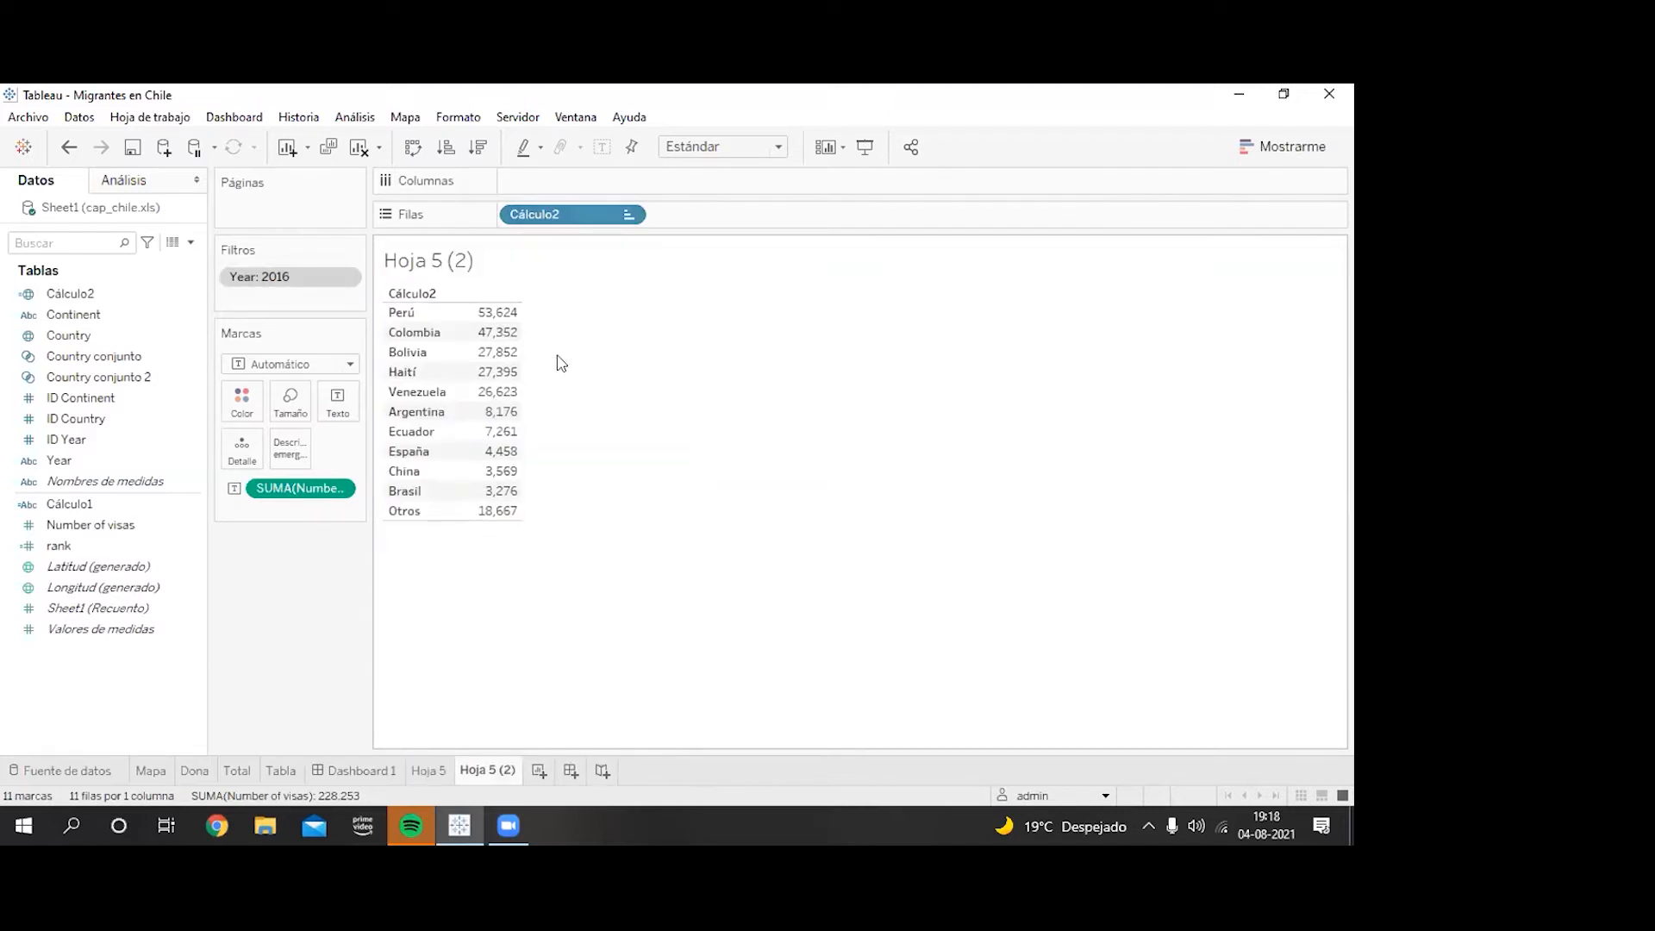
pyautogui.click(629, 214)
pyautogui.click(581, 581)
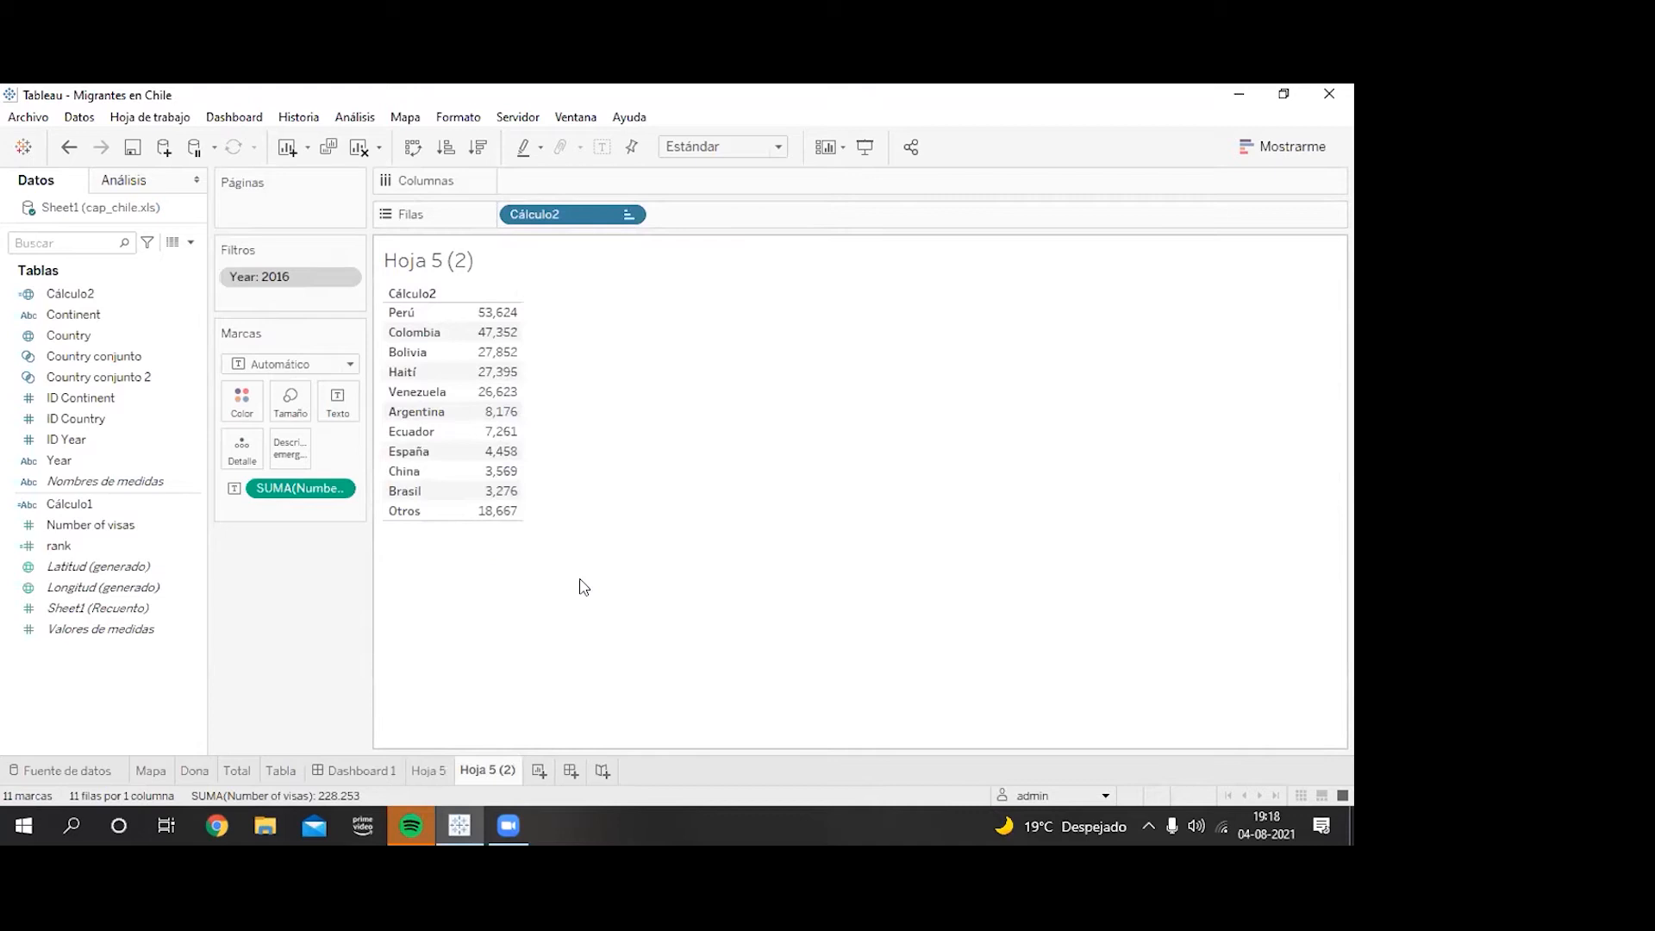
pyautogui.click(339, 488)
pyautogui.click(307, 833)
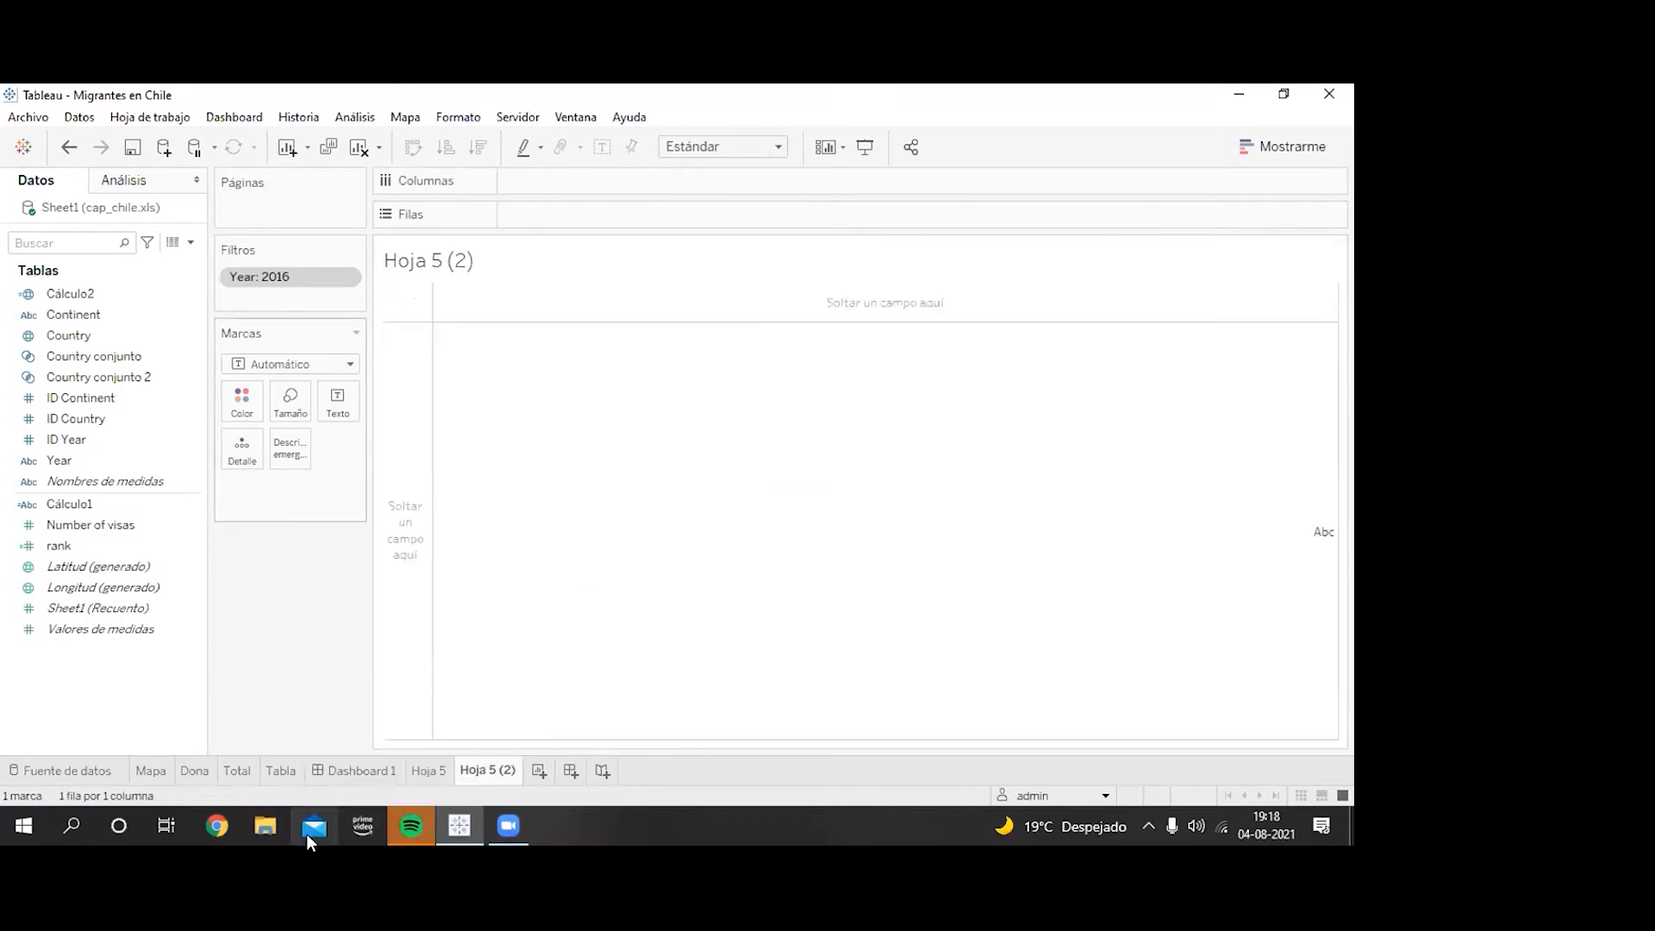
# Step: Change the mark type to Mapa and place Longitud (generado) on columns and Latitud (generado) on rows
pyautogui.click(348, 366)
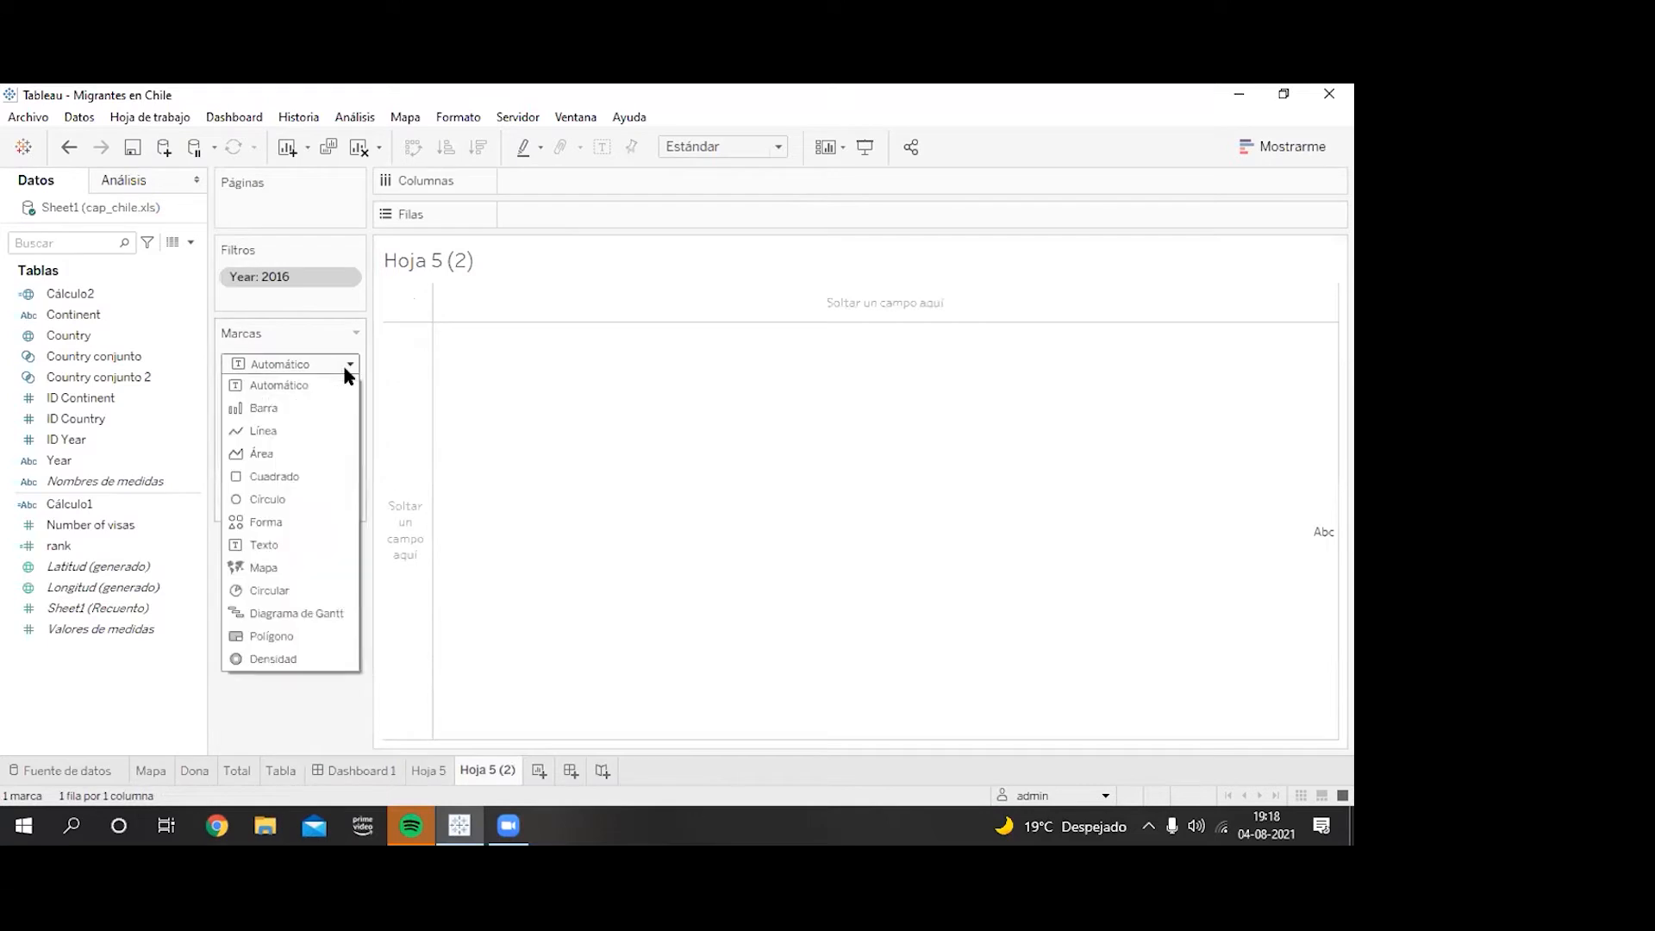
pyautogui.click(285, 576)
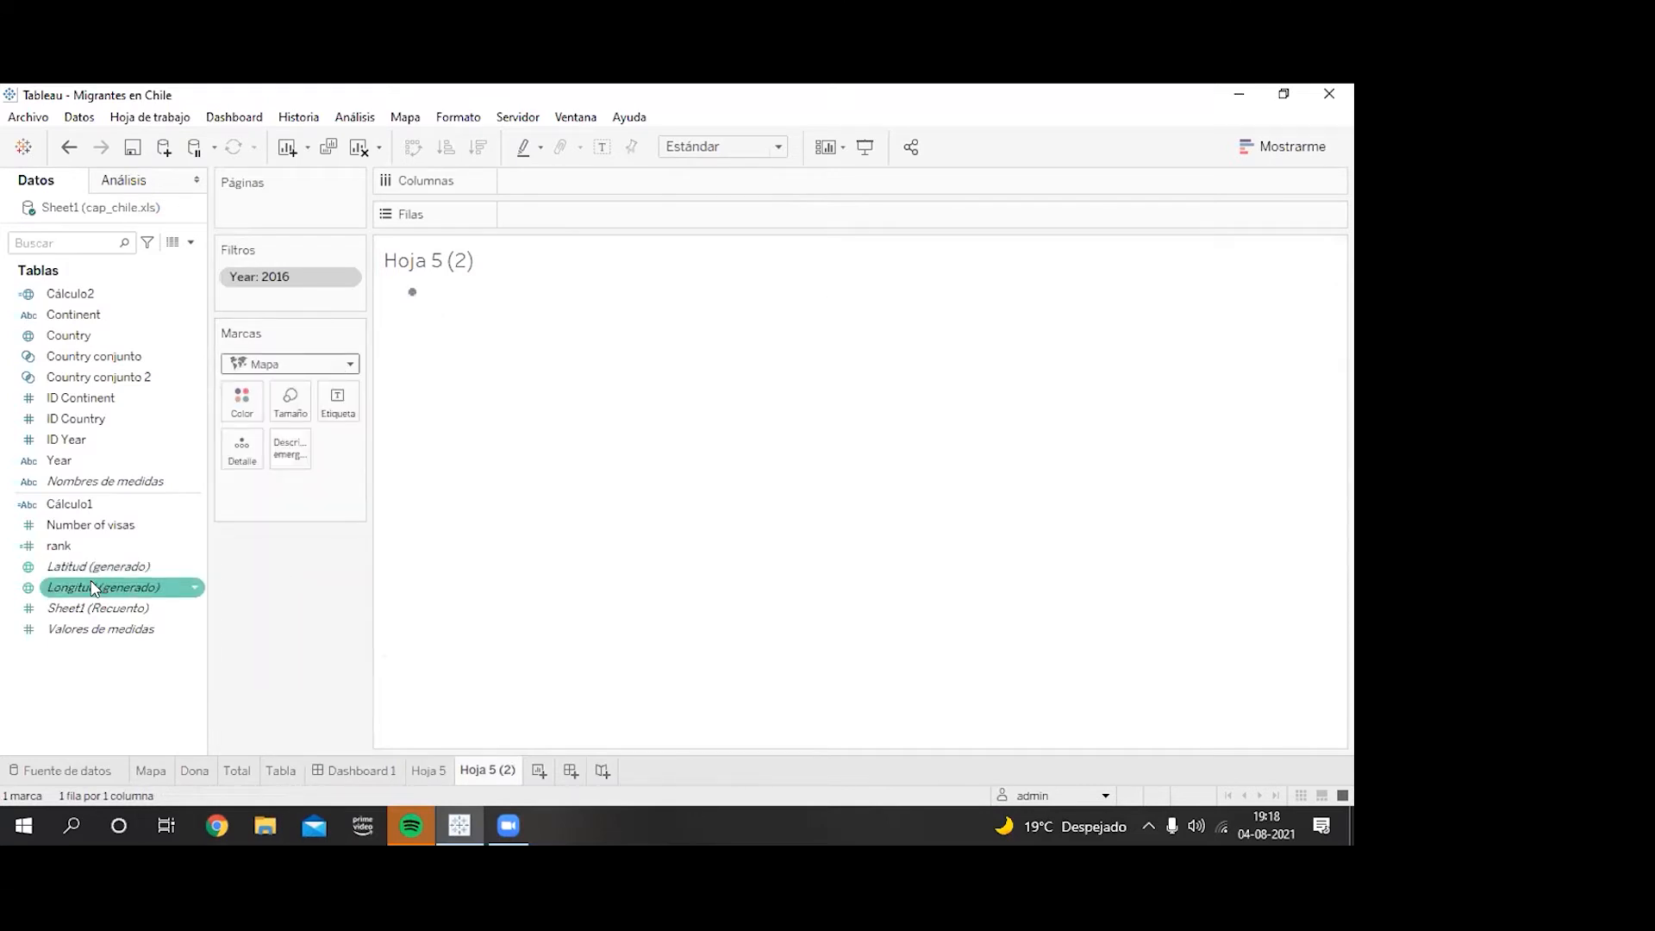
pyautogui.moveTo(95, 587); pyautogui.dragTo(560, 172)
pyautogui.moveTo(97, 566); pyautogui.dragTo(609, 216)
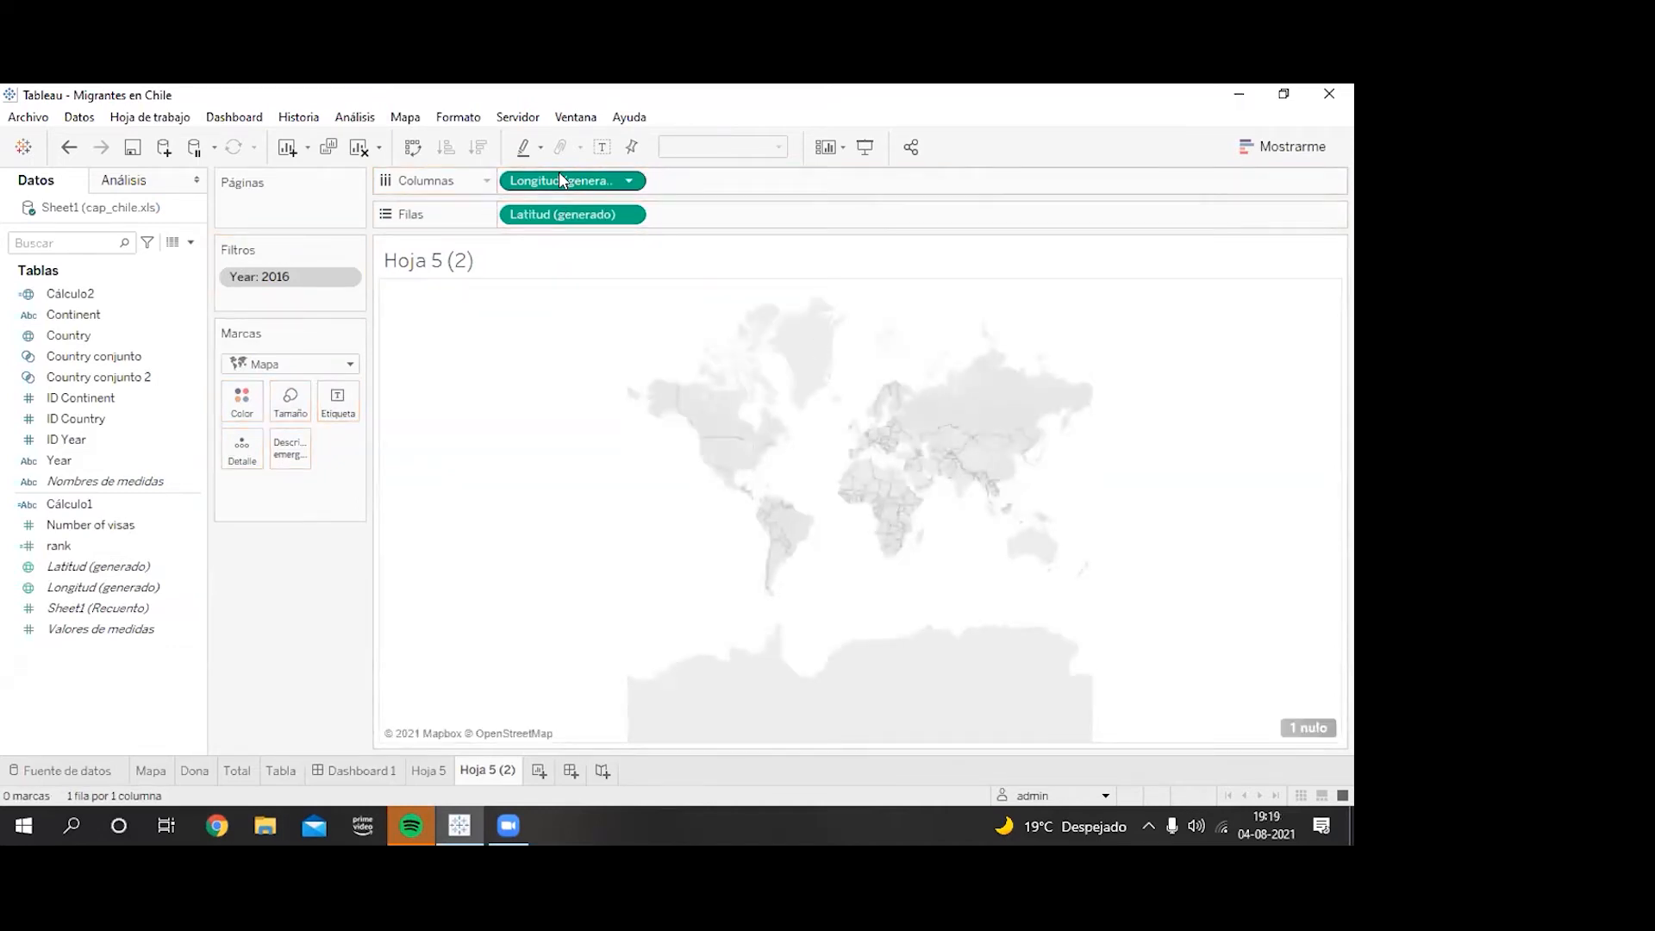
# Step: Try swapping the longitude and latitude fields between columns and rows, and swap them back
pyautogui.moveTo(560, 177); pyautogui.dragTo(733, 210)
pyautogui.moveTo(580, 204); pyautogui.dragTo(577, 172)
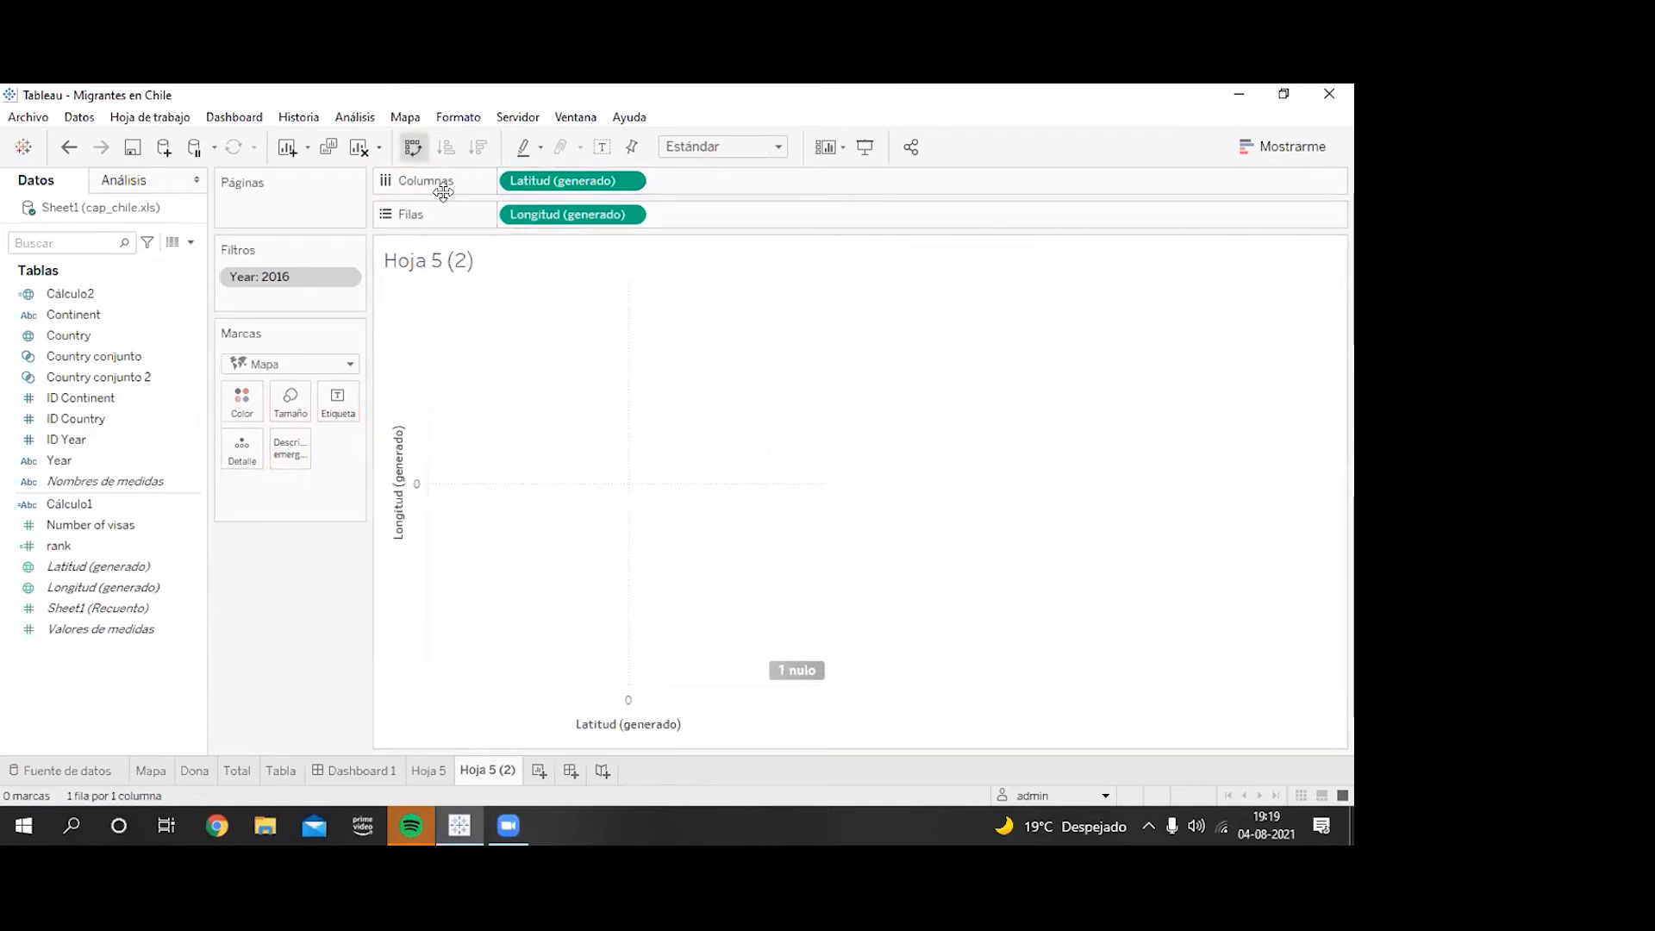
pyautogui.hotkey('ctrl', 'w')
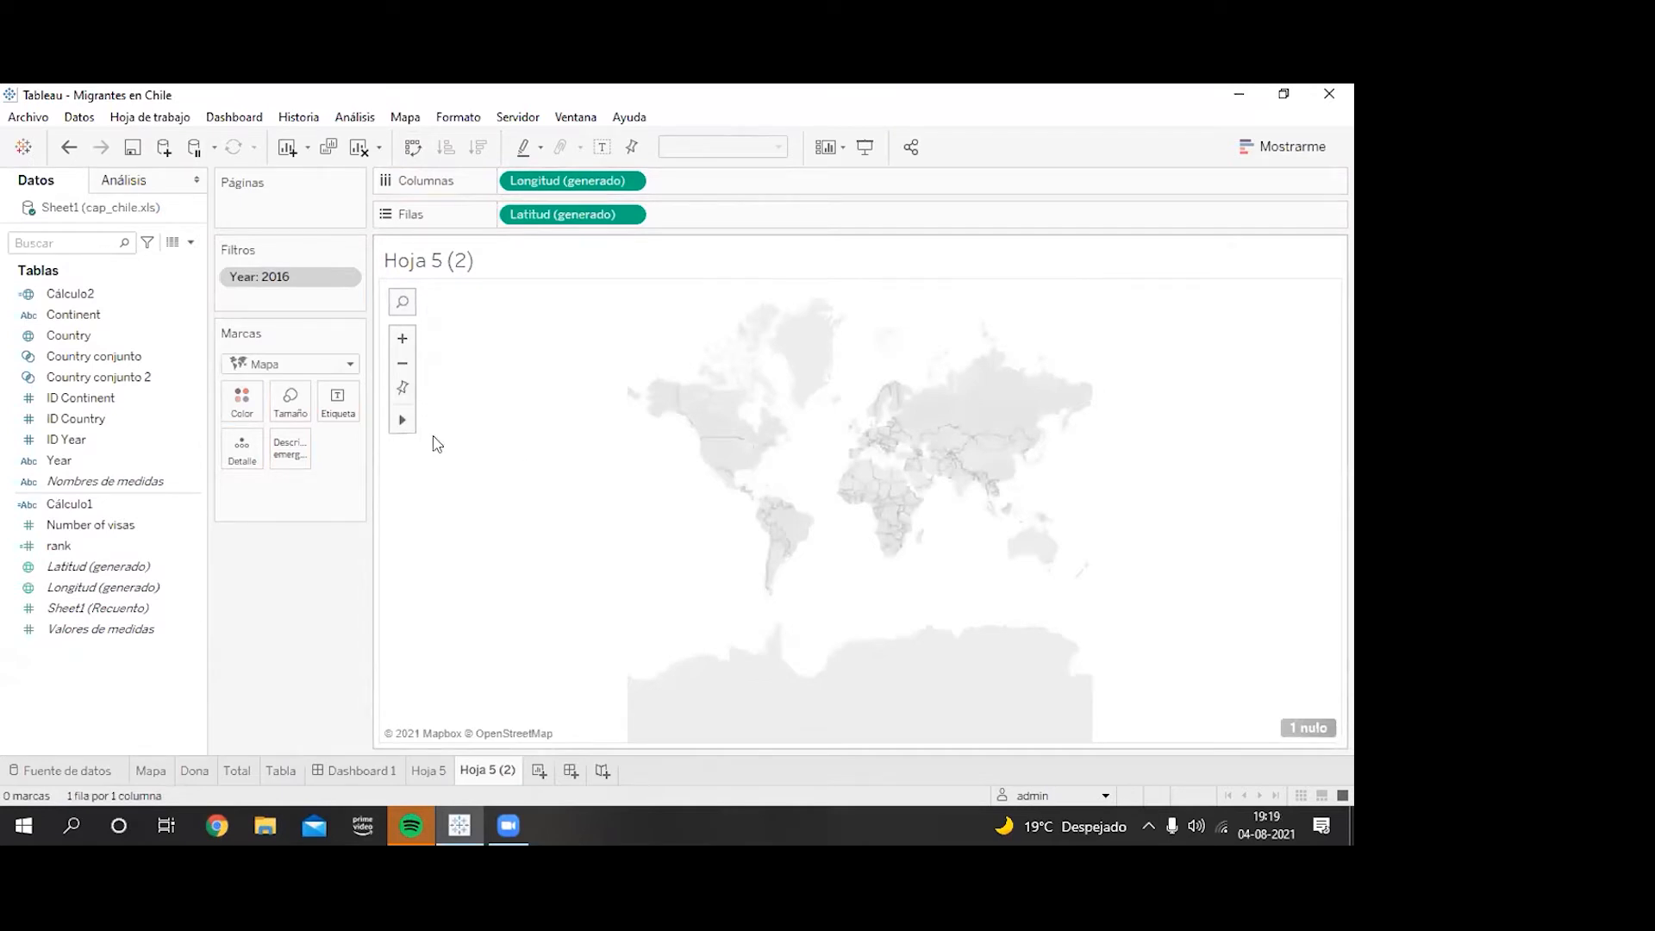
# Step: Color the countries on the map by Cálculo2
pyautogui.click(79, 295)
pyautogui.moveTo(79, 299); pyautogui.dragTo(251, 410)
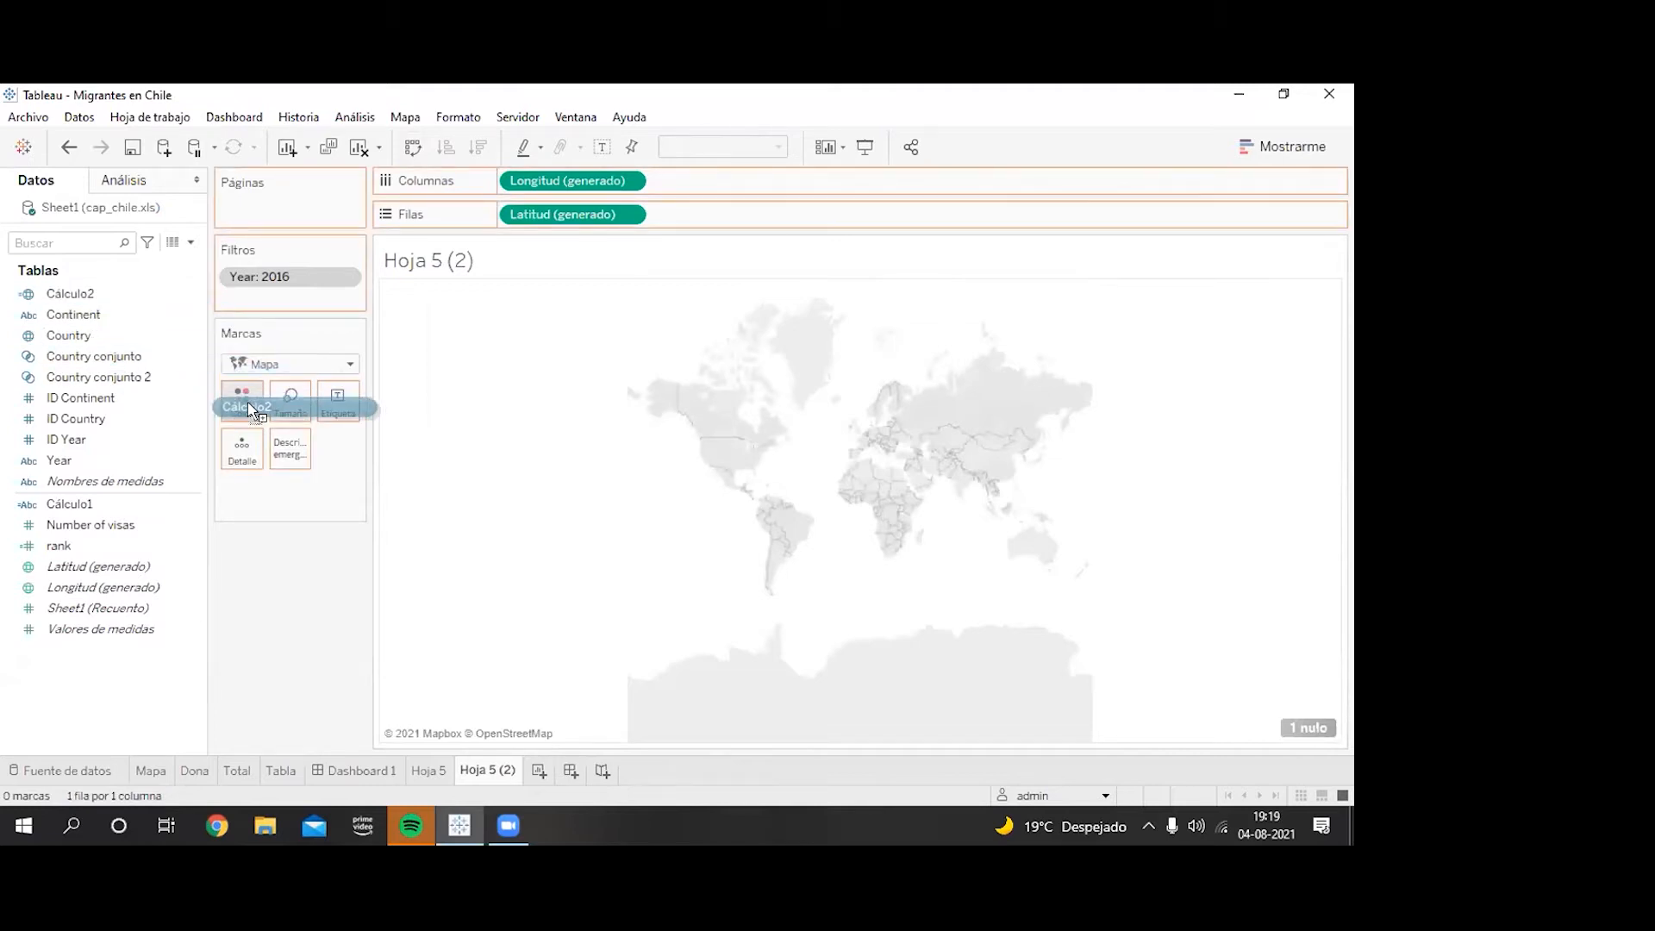
pyautogui.moveTo(249, 404); pyautogui.dragTo(246, 396)
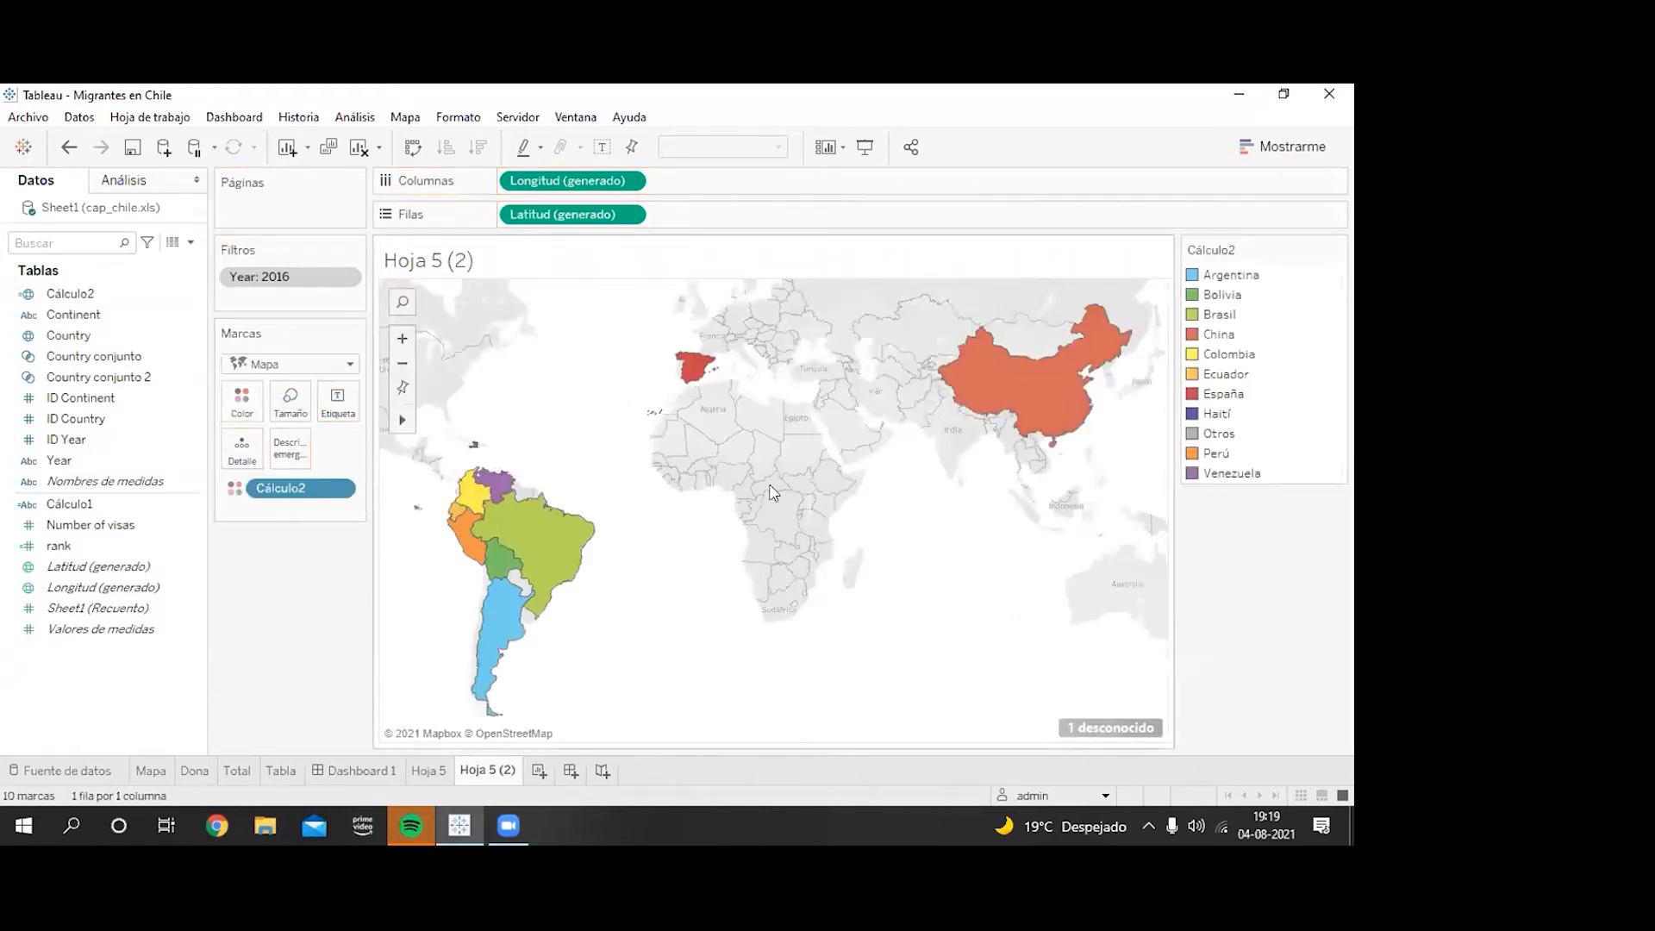
pyautogui.moveTo(499, 631)
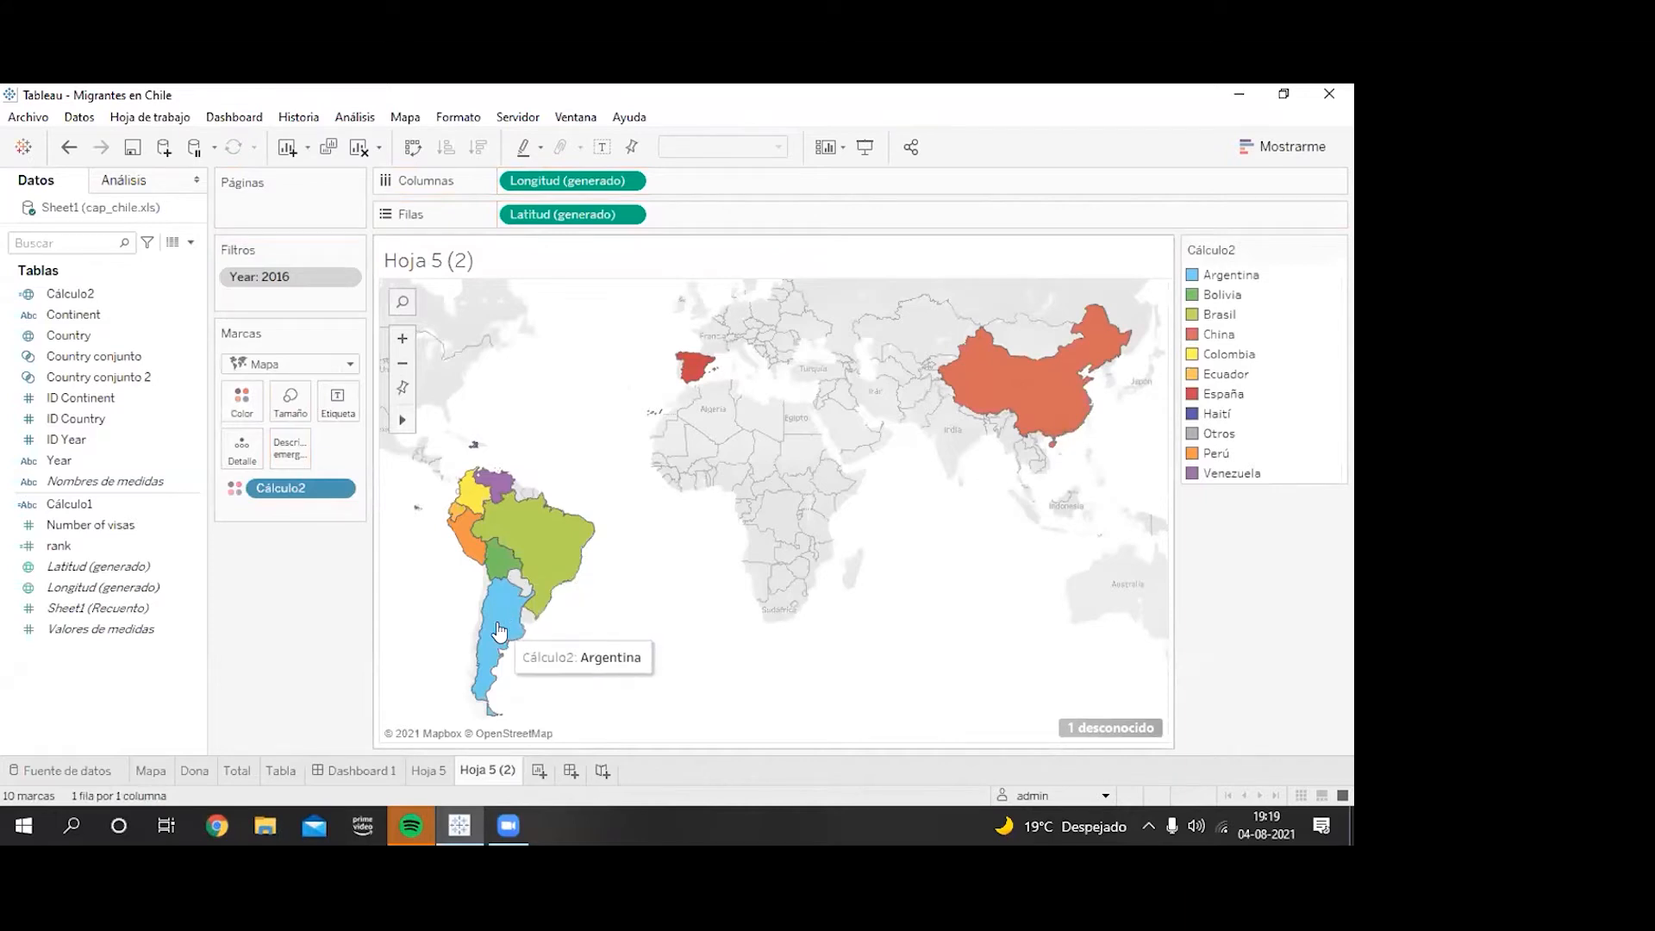
pyautogui.moveTo(491, 557)
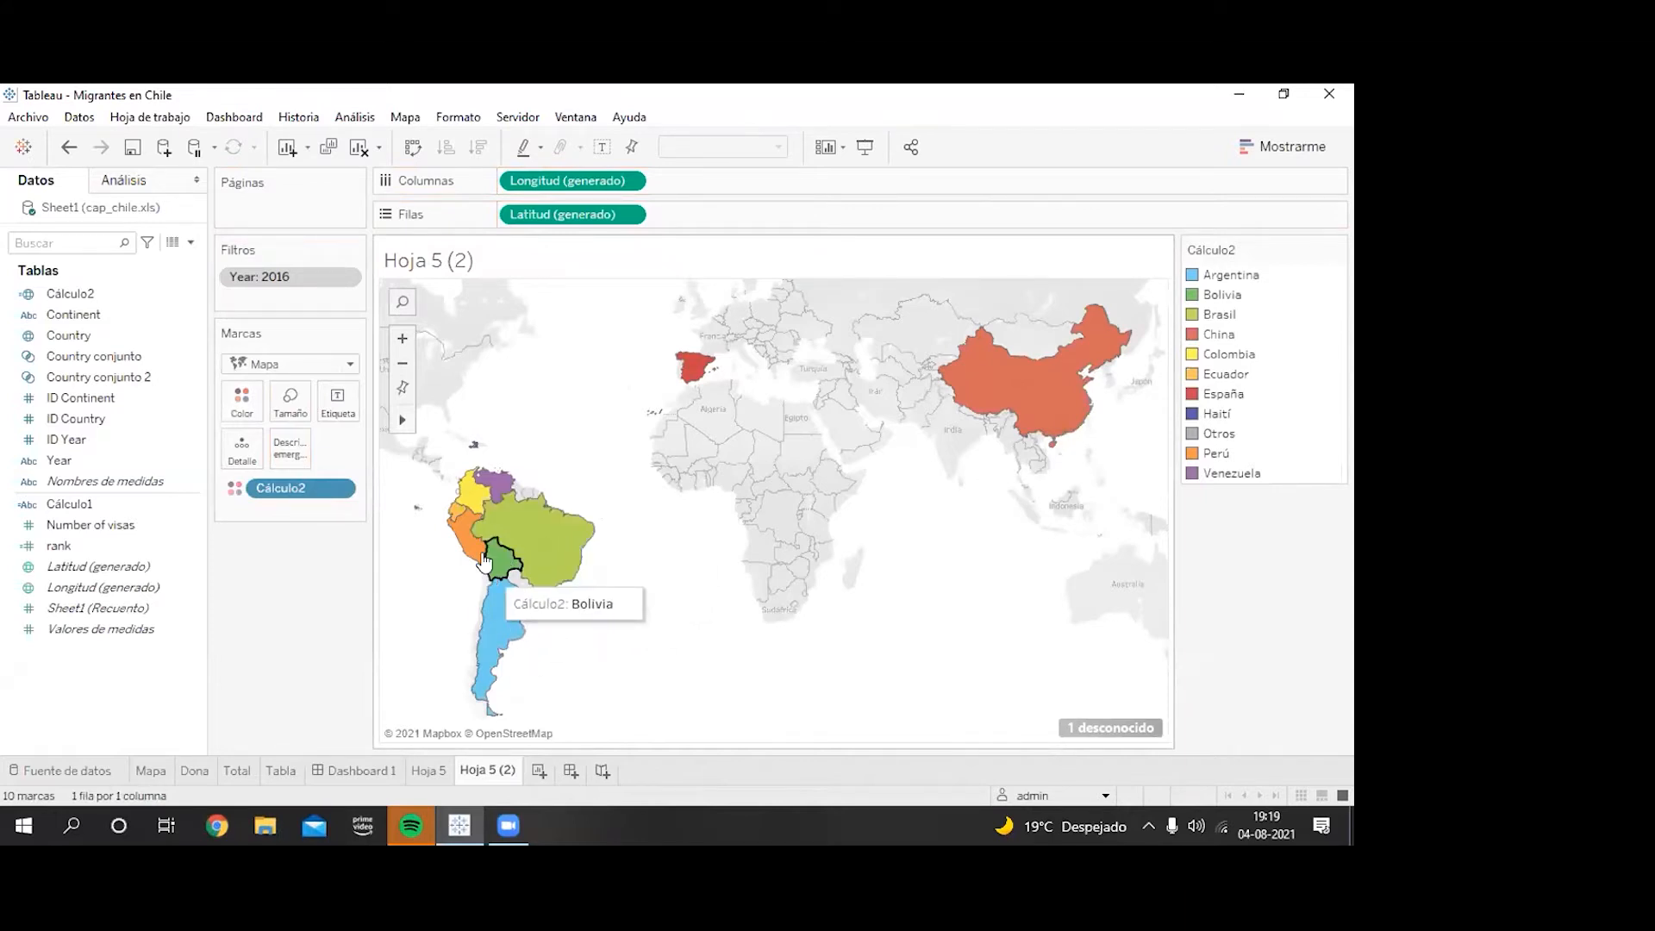
pyautogui.moveTo(456, 520)
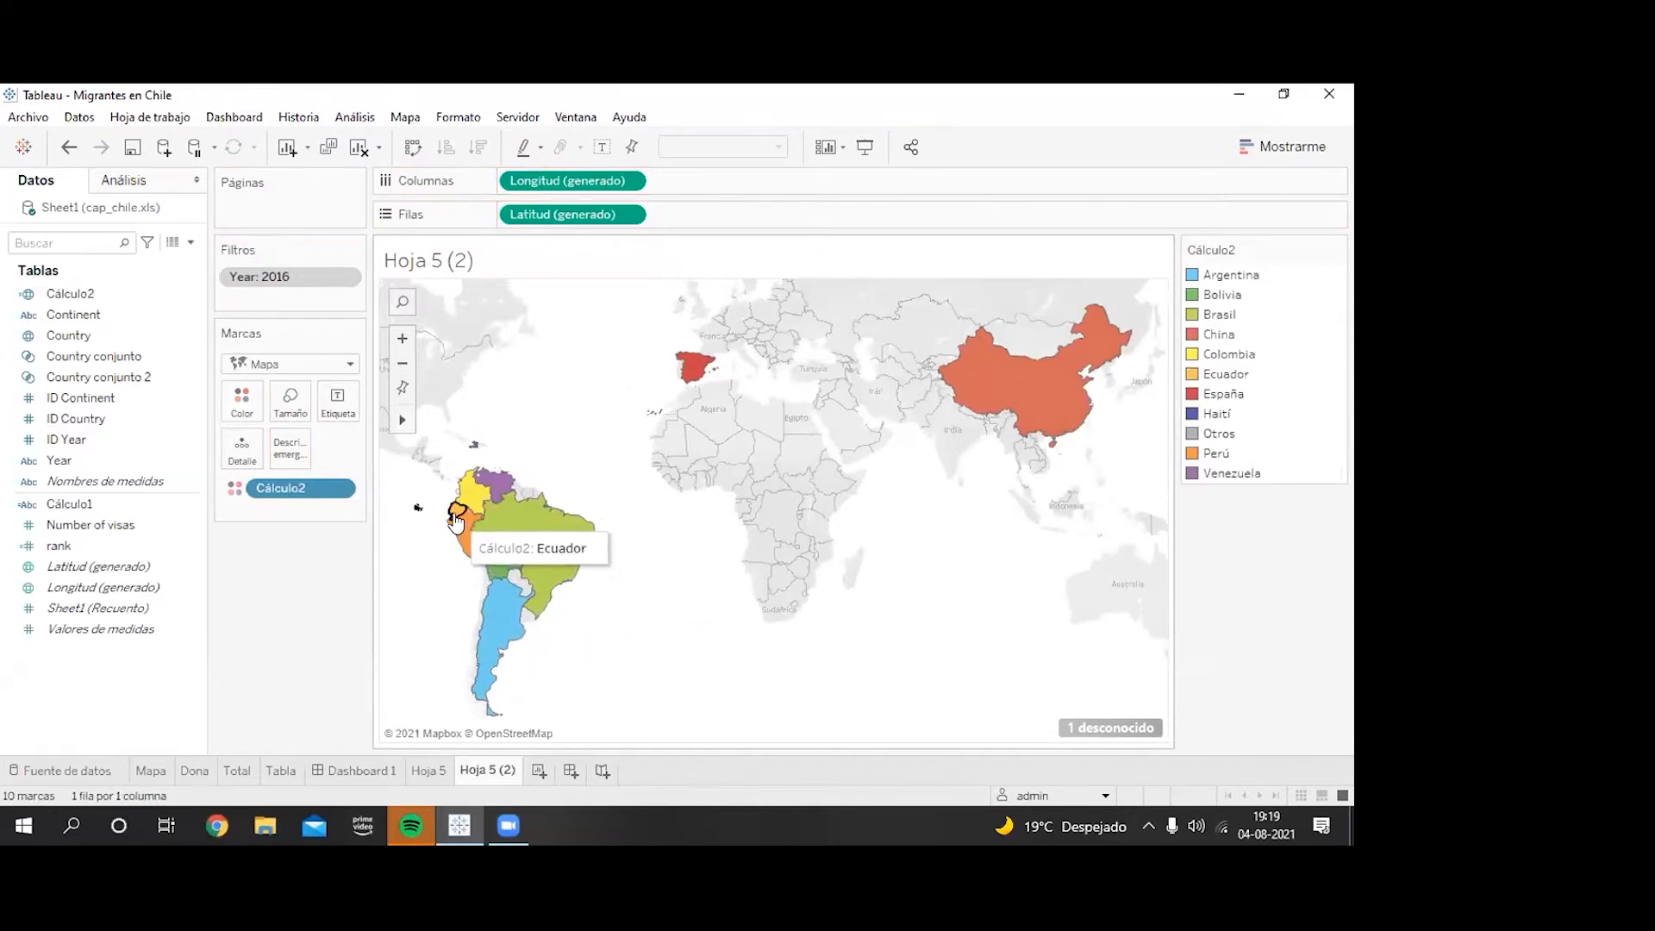
pyautogui.moveTo(505, 493)
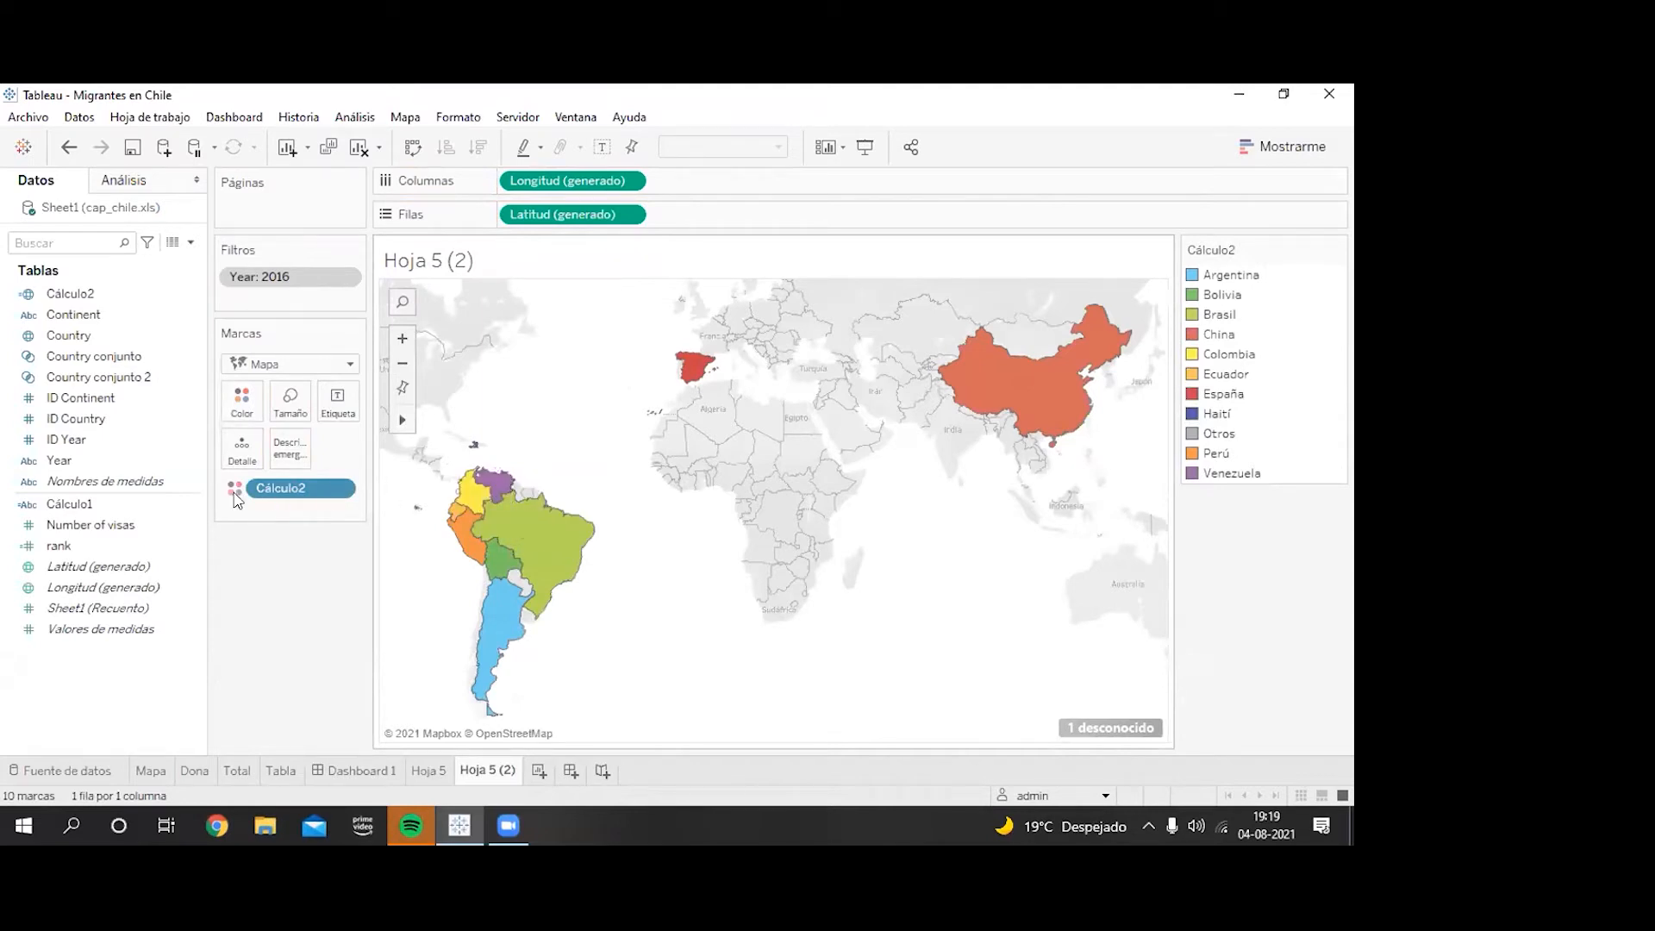
# Step: Label the countries on the map with Cálculo2 and the sum of Number of visas
pyautogui.moveTo(53, 293); pyautogui.dragTo(333, 396)
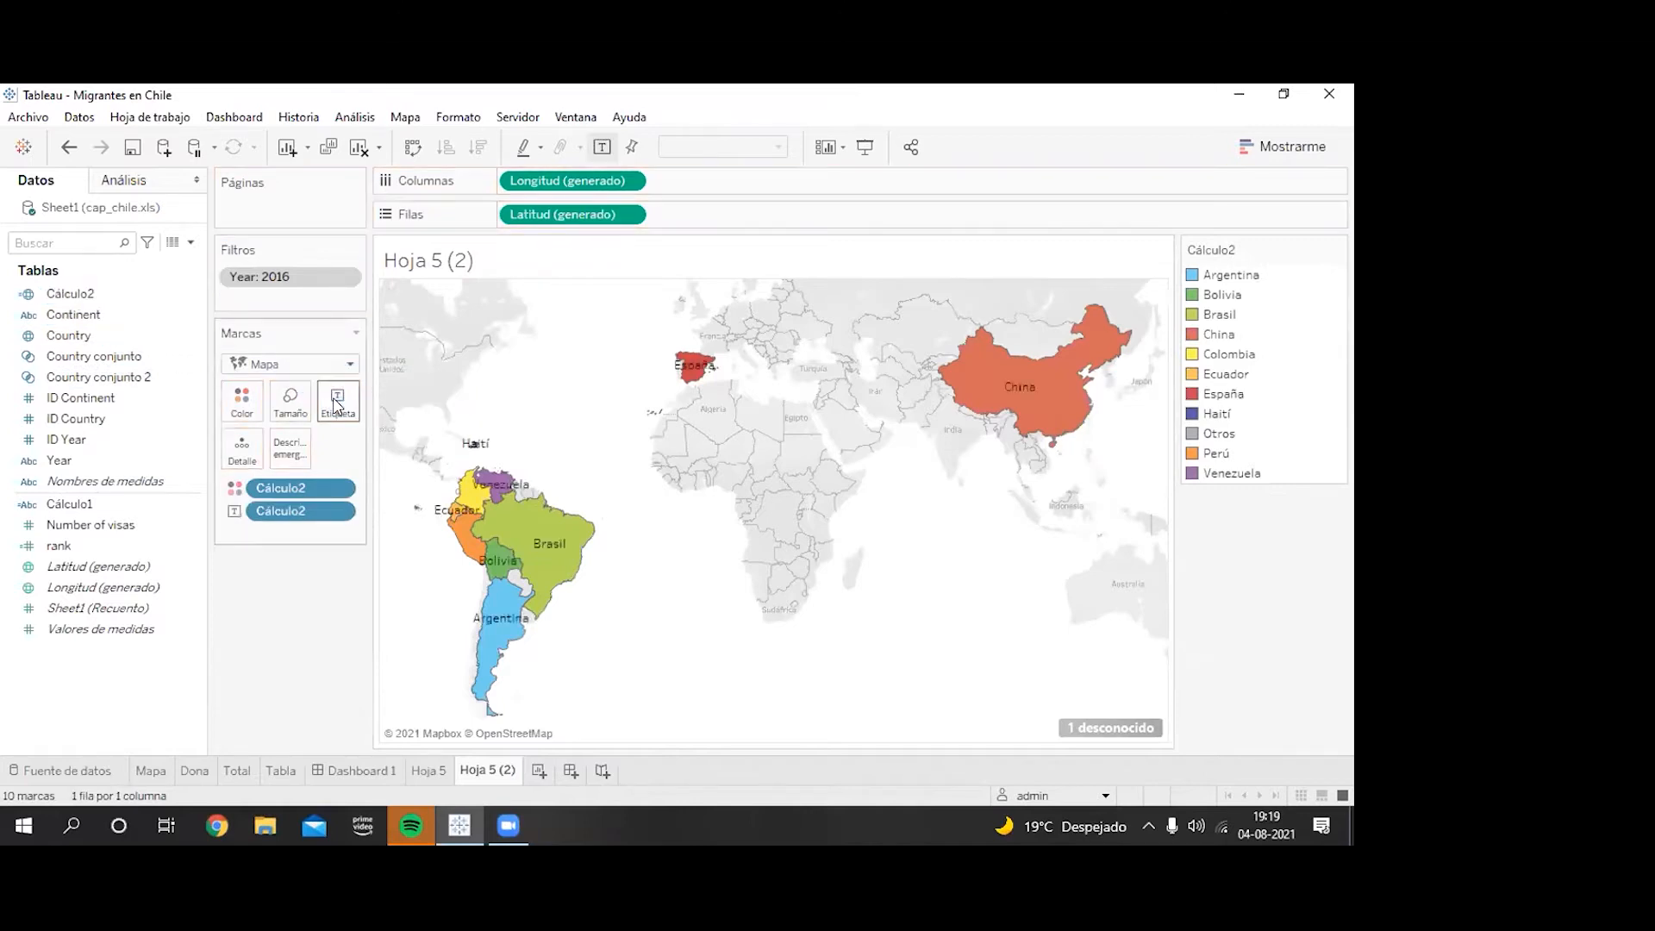
pyautogui.moveTo(95, 524); pyautogui.dragTo(345, 417)
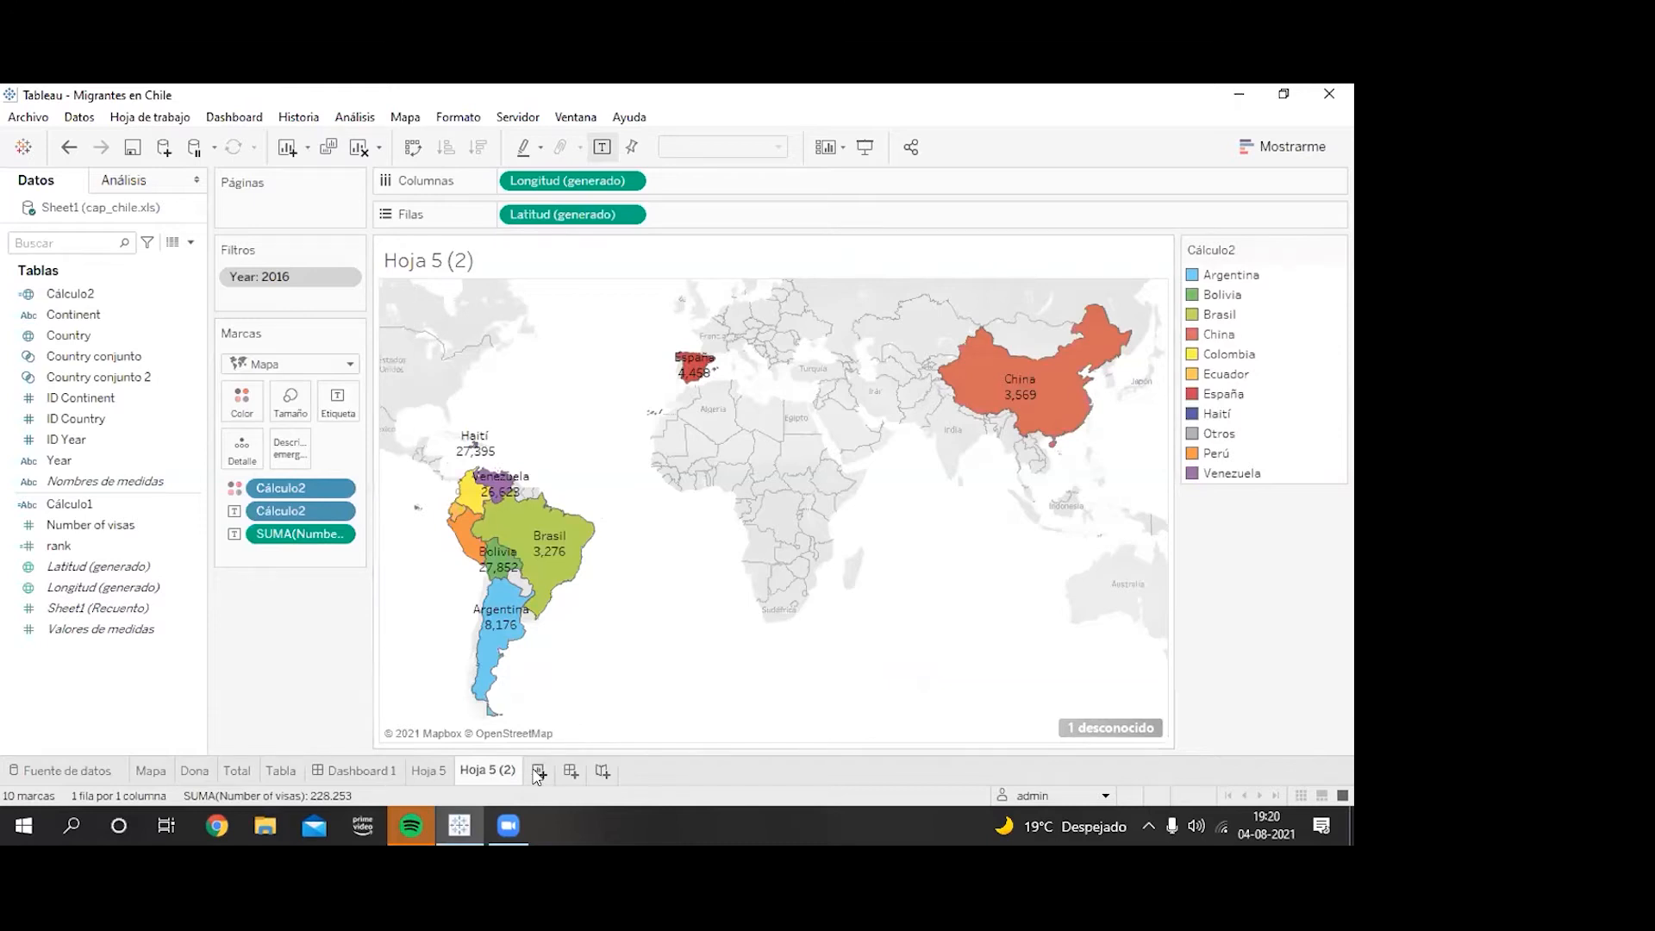
# Step: Duplicate the map sheet Hoja 5 (2) and remove the longitude and latitude fields from the copy
pyautogui.rightClick(507, 769)
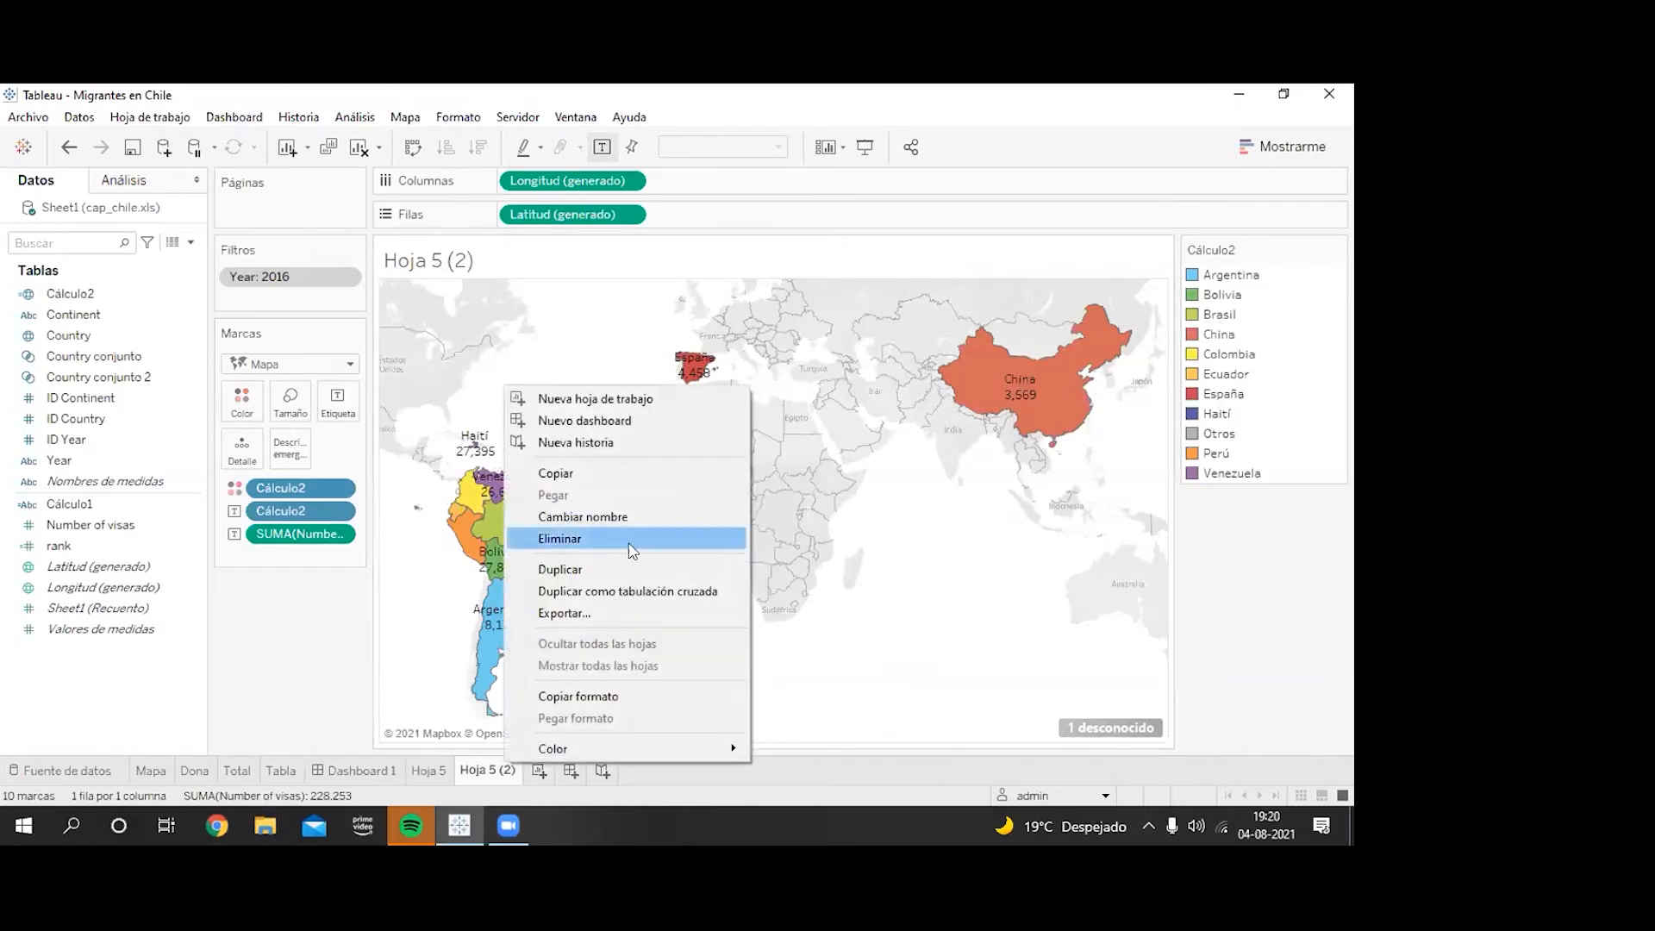
pyautogui.click(603, 572)
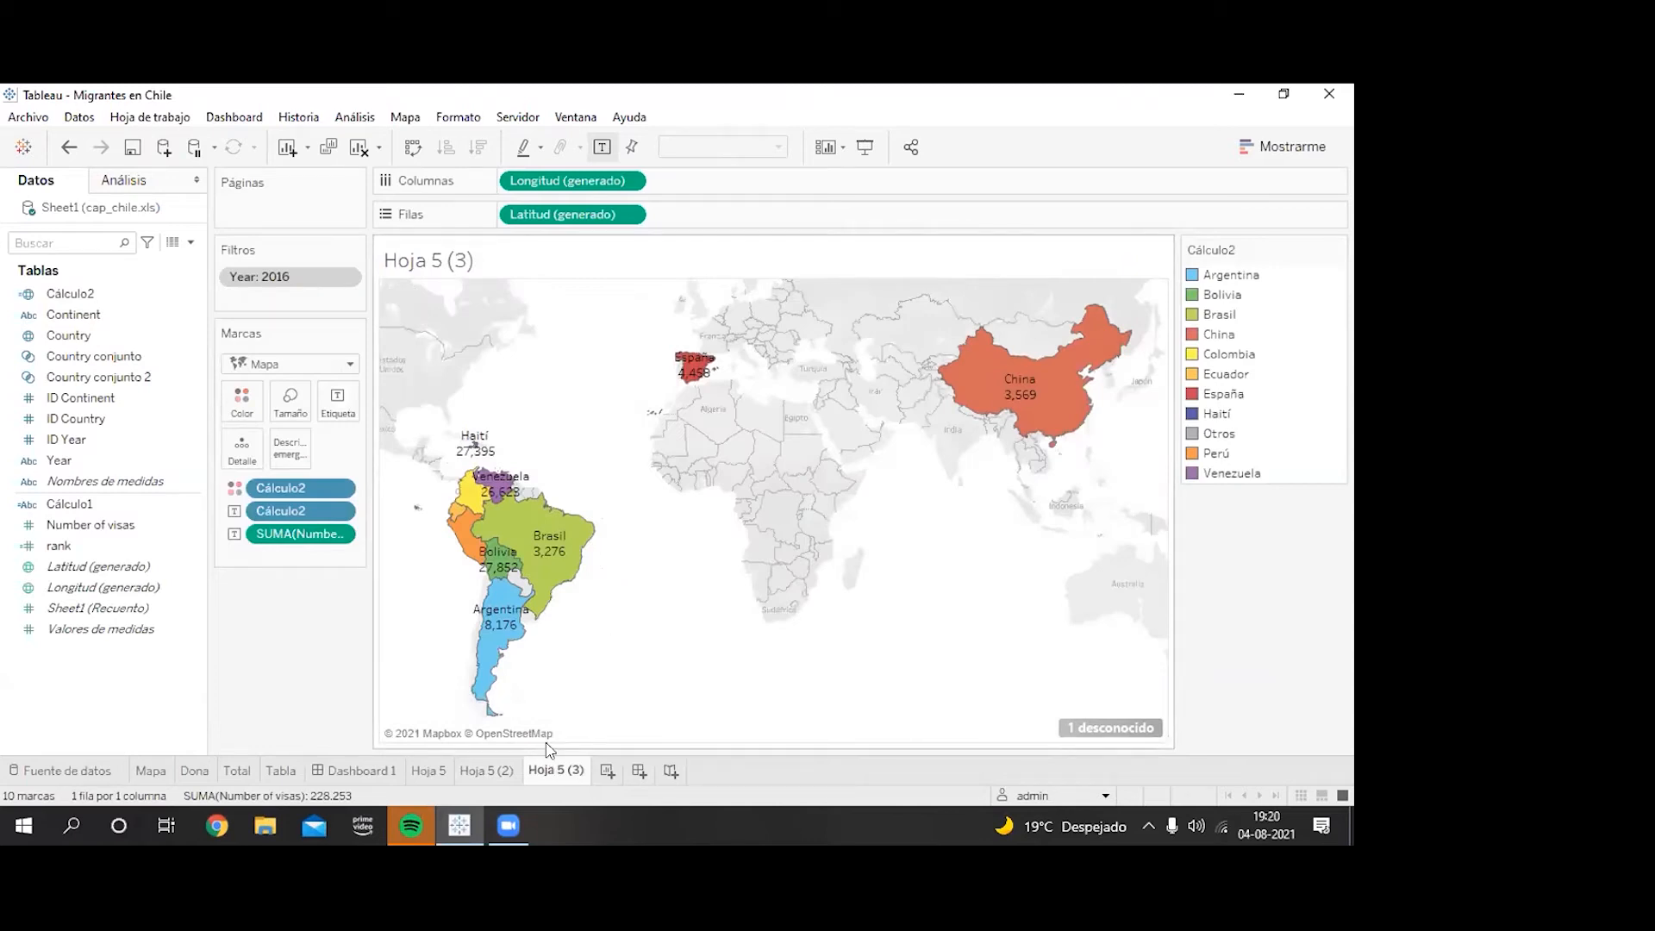
pyautogui.moveTo(553, 769)
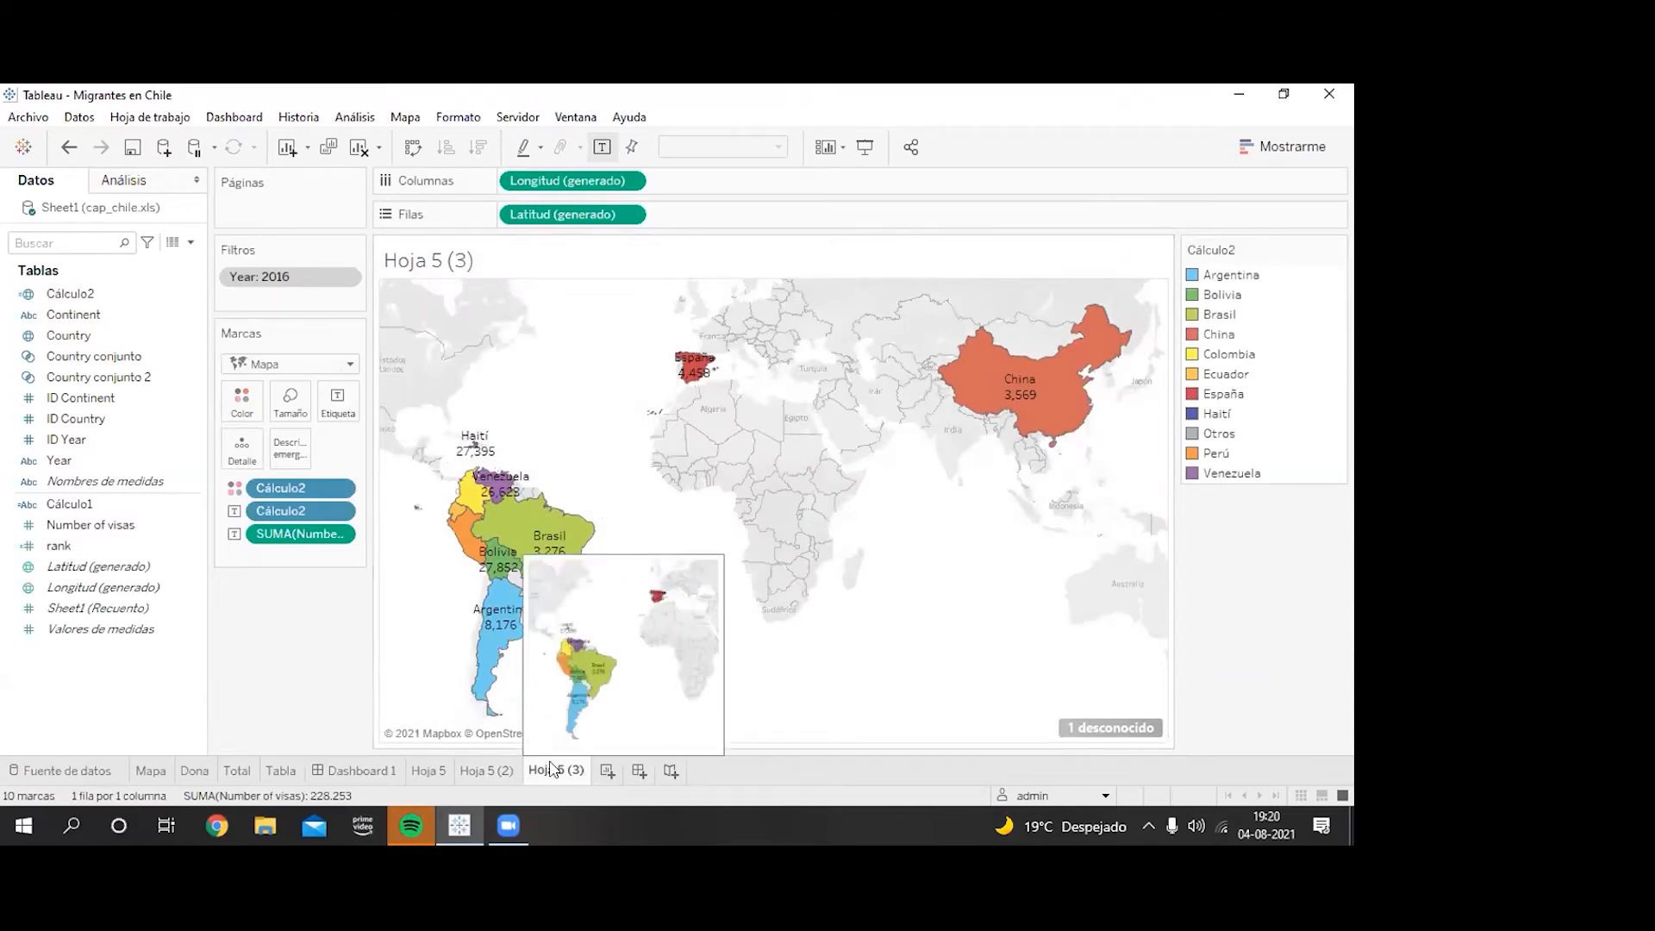
pyautogui.click(629, 181)
pyautogui.click(578, 351)
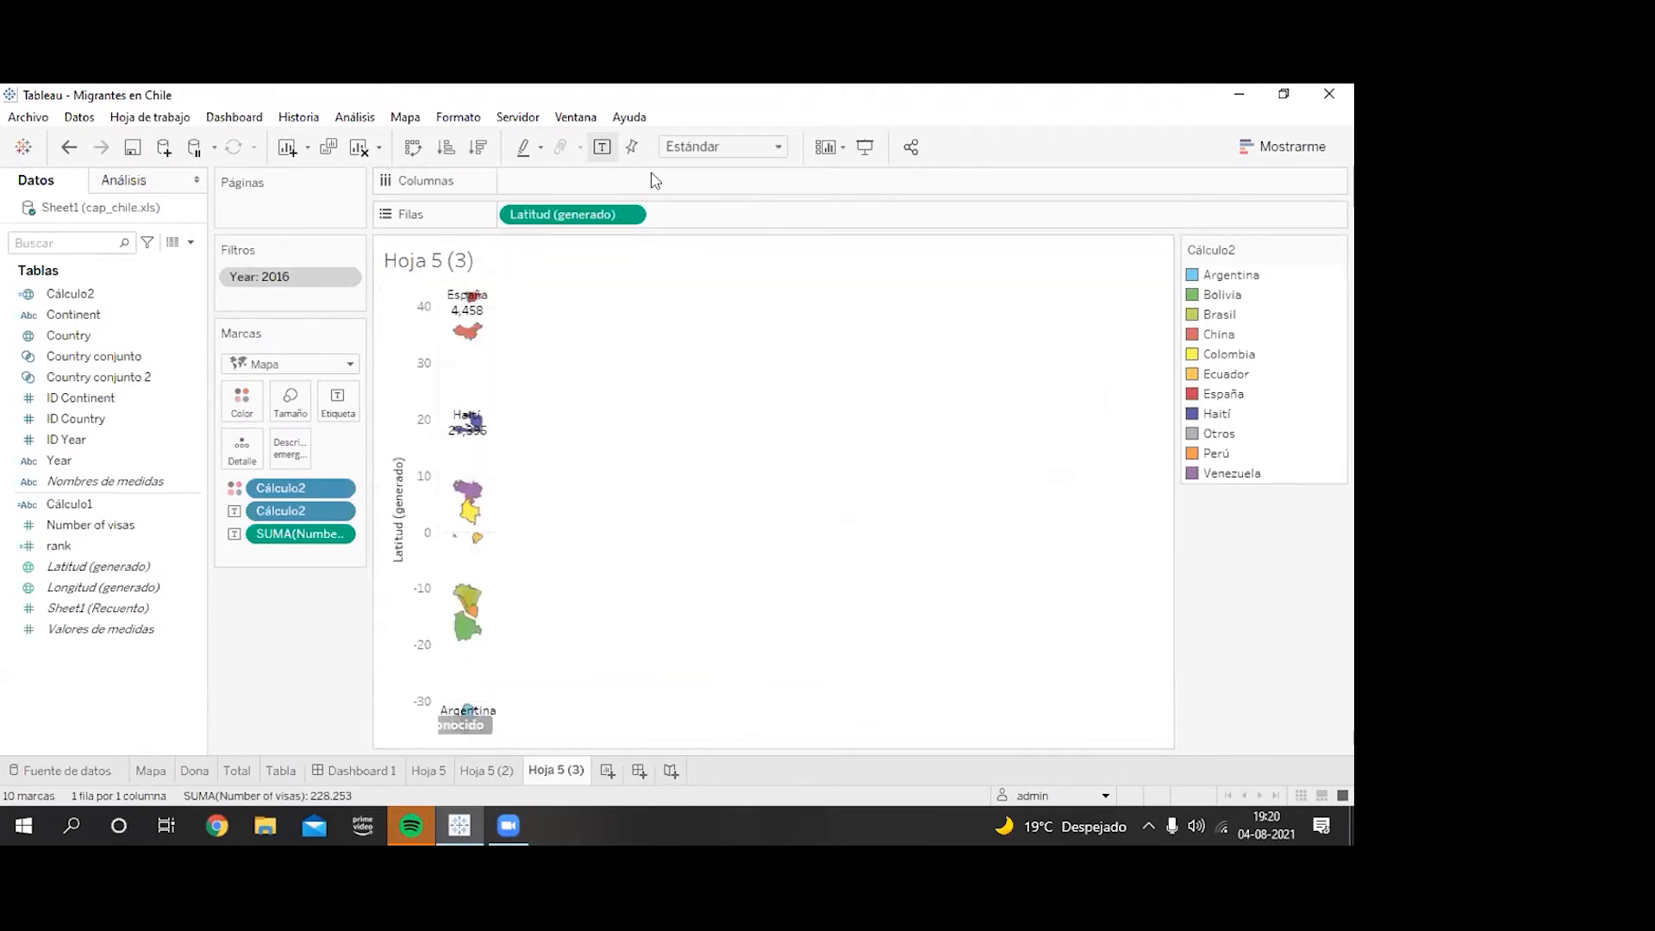
pyautogui.click(626, 217)
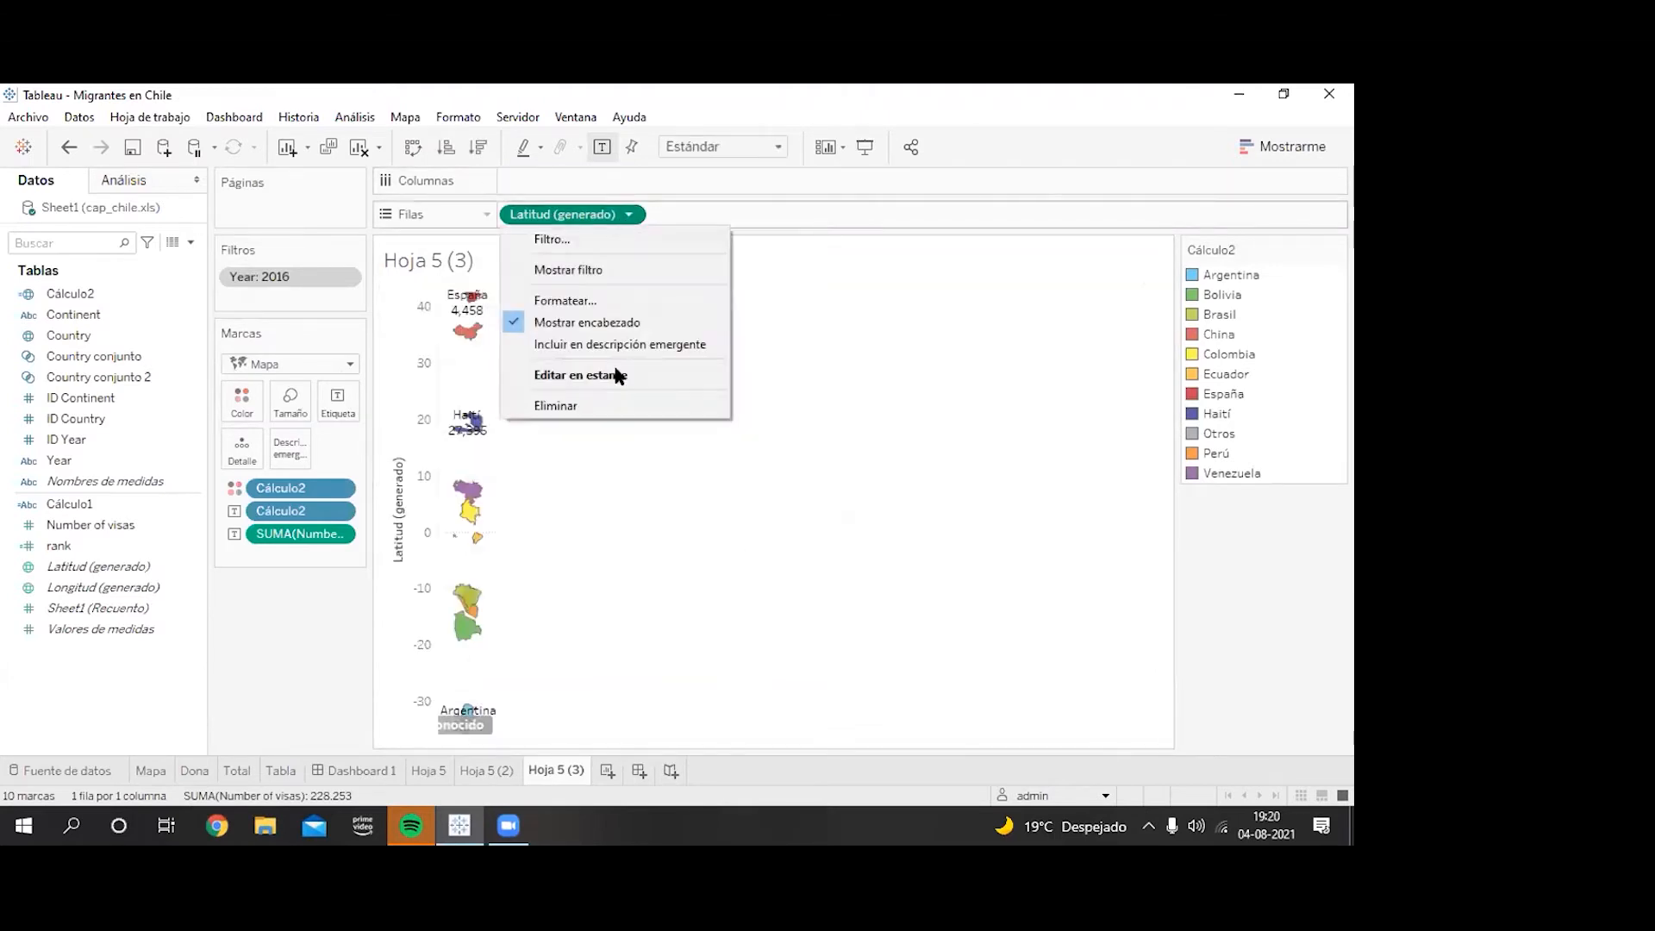
pyautogui.click(584, 405)
# Step: Change the mark type to Circular and assign the sum of Number of visas to the pie's angle
pyautogui.click(350, 364)
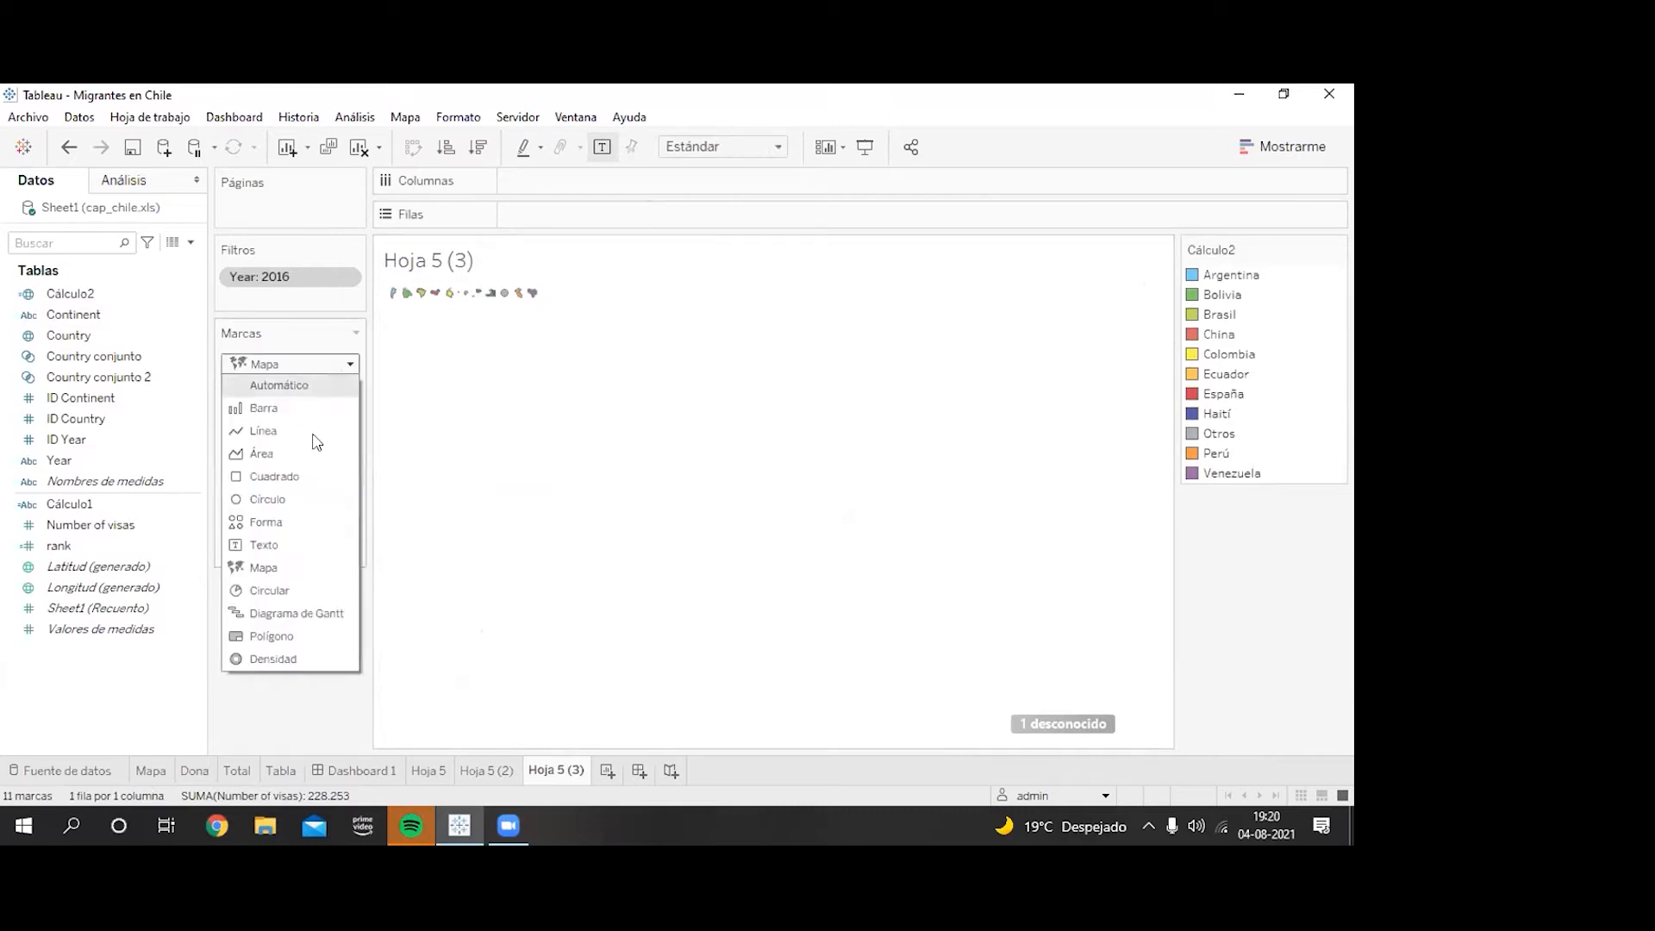
pyautogui.click(284, 593)
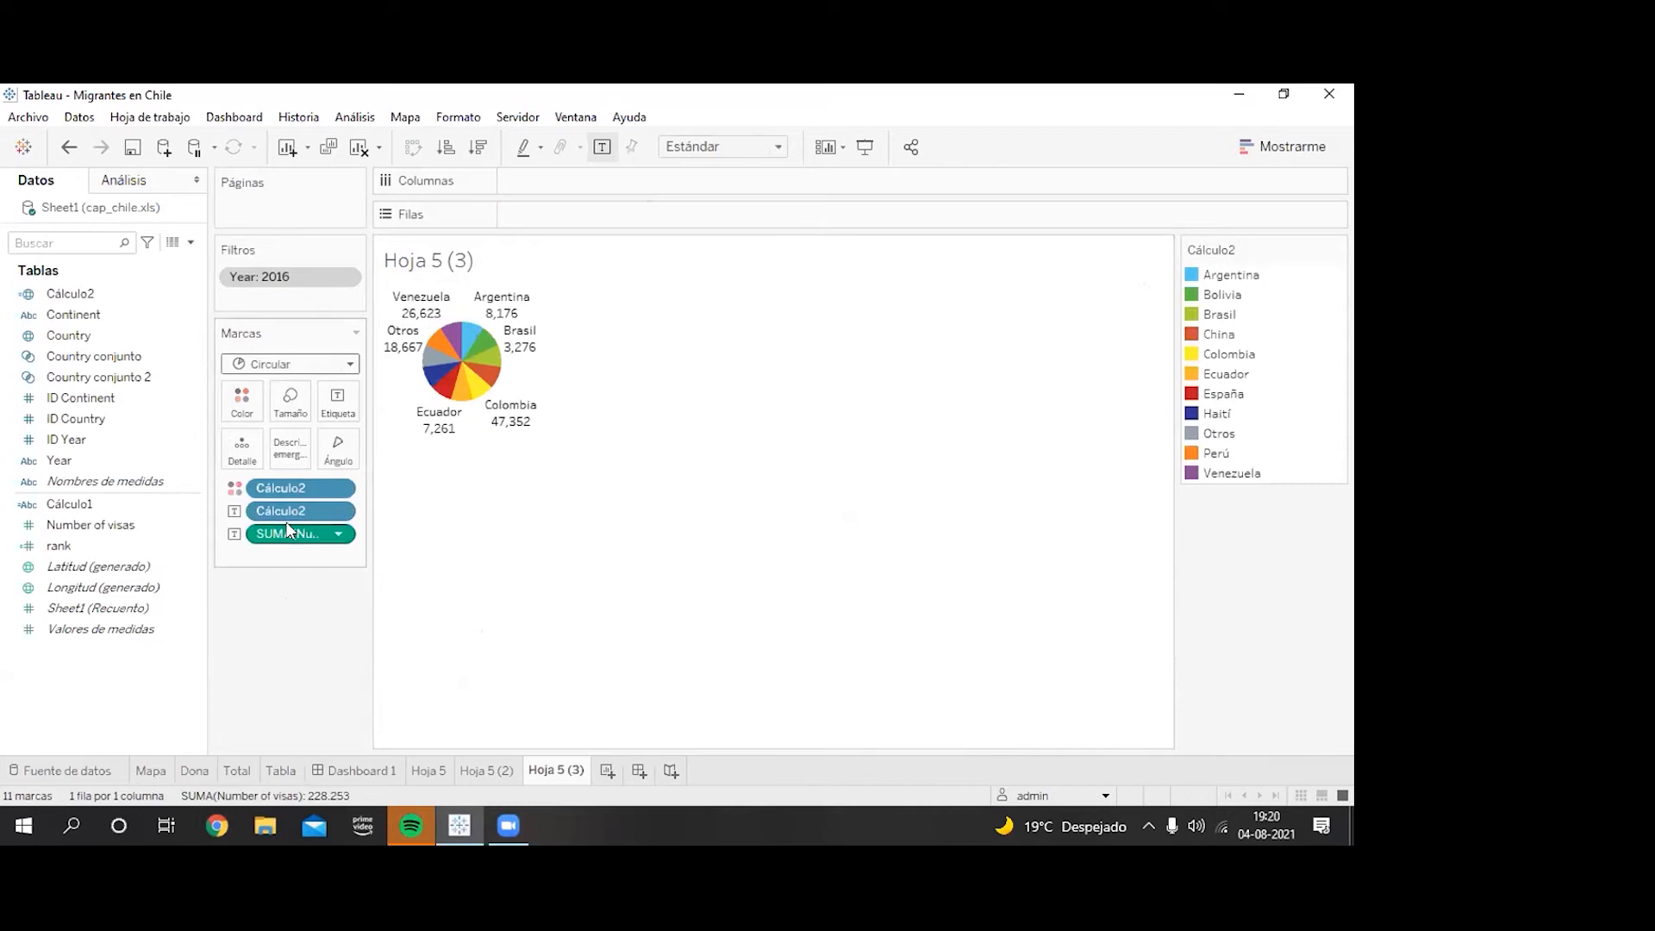
pyautogui.moveTo(281, 524); pyautogui.dragTo(339, 450)
pyautogui.moveTo(477, 338)
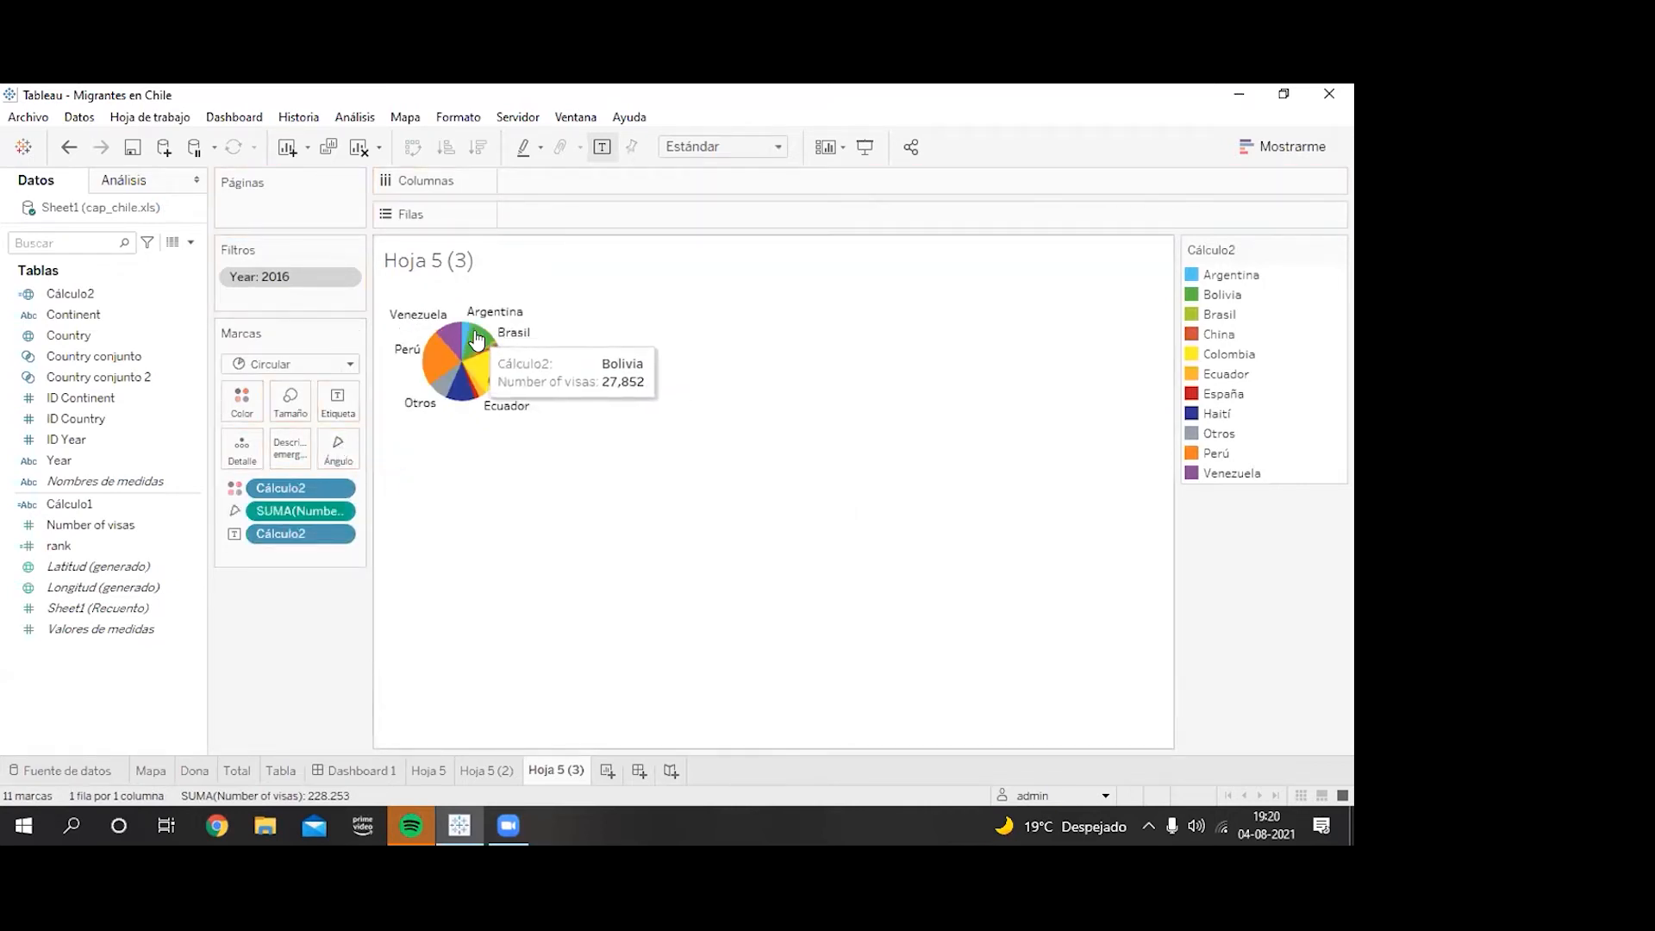
# Step: Sort Cálculo2 in the pie chart by the field Number of visas, aggregated as Suma, in descending order
pyautogui.click(341, 489)
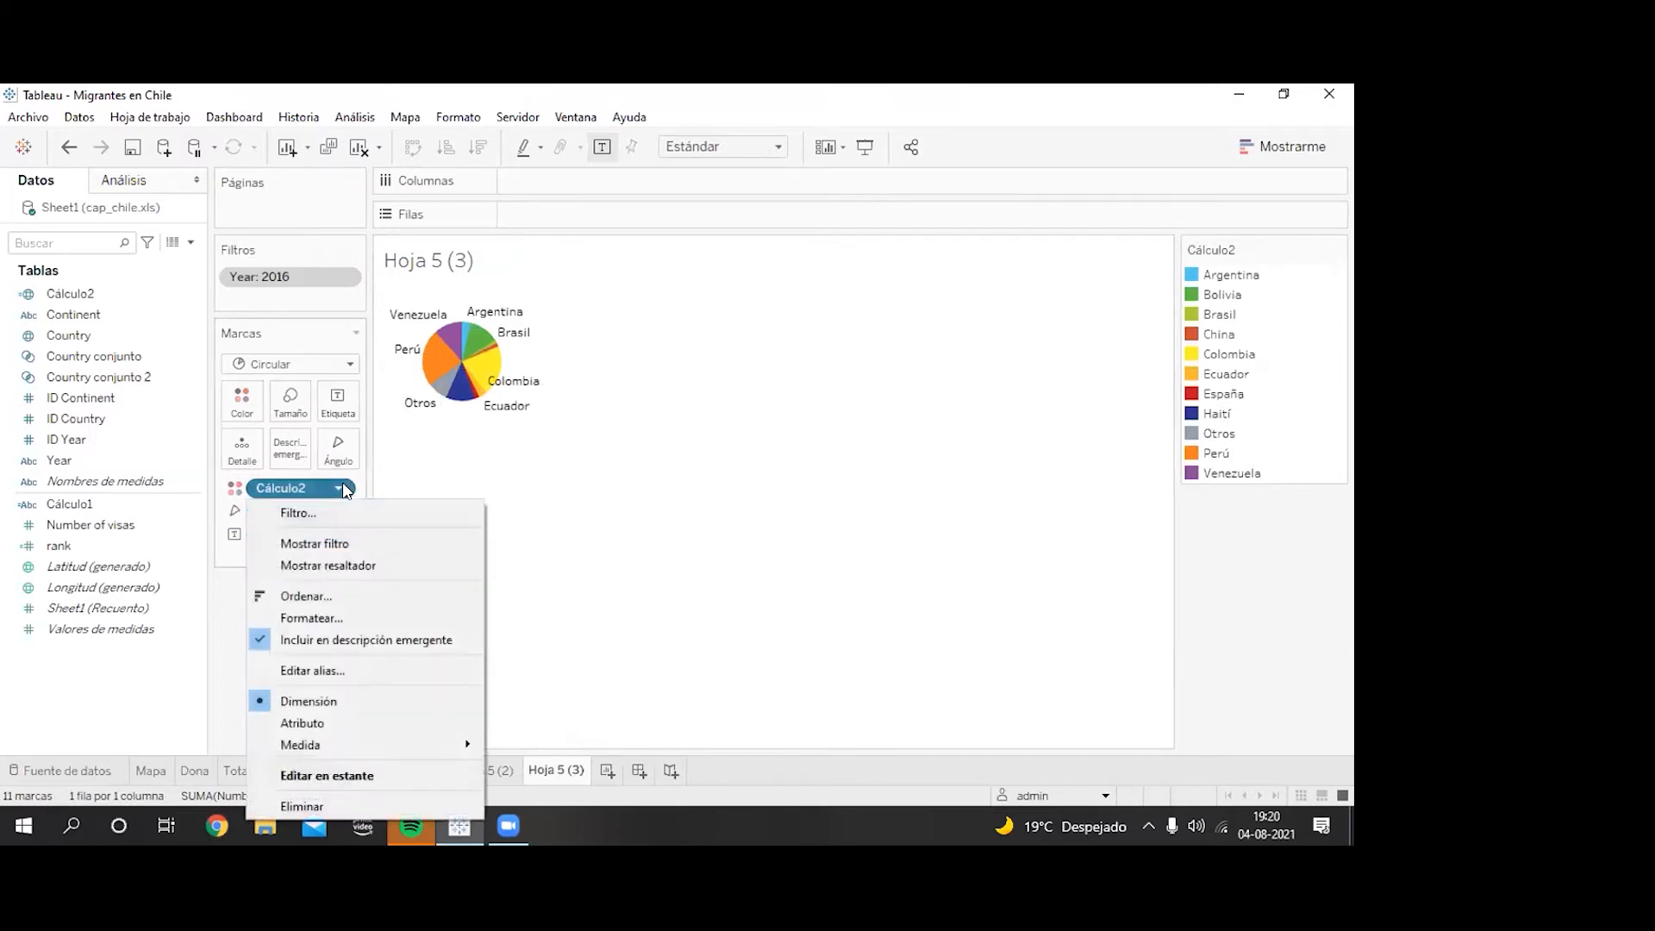
pyautogui.click(386, 597)
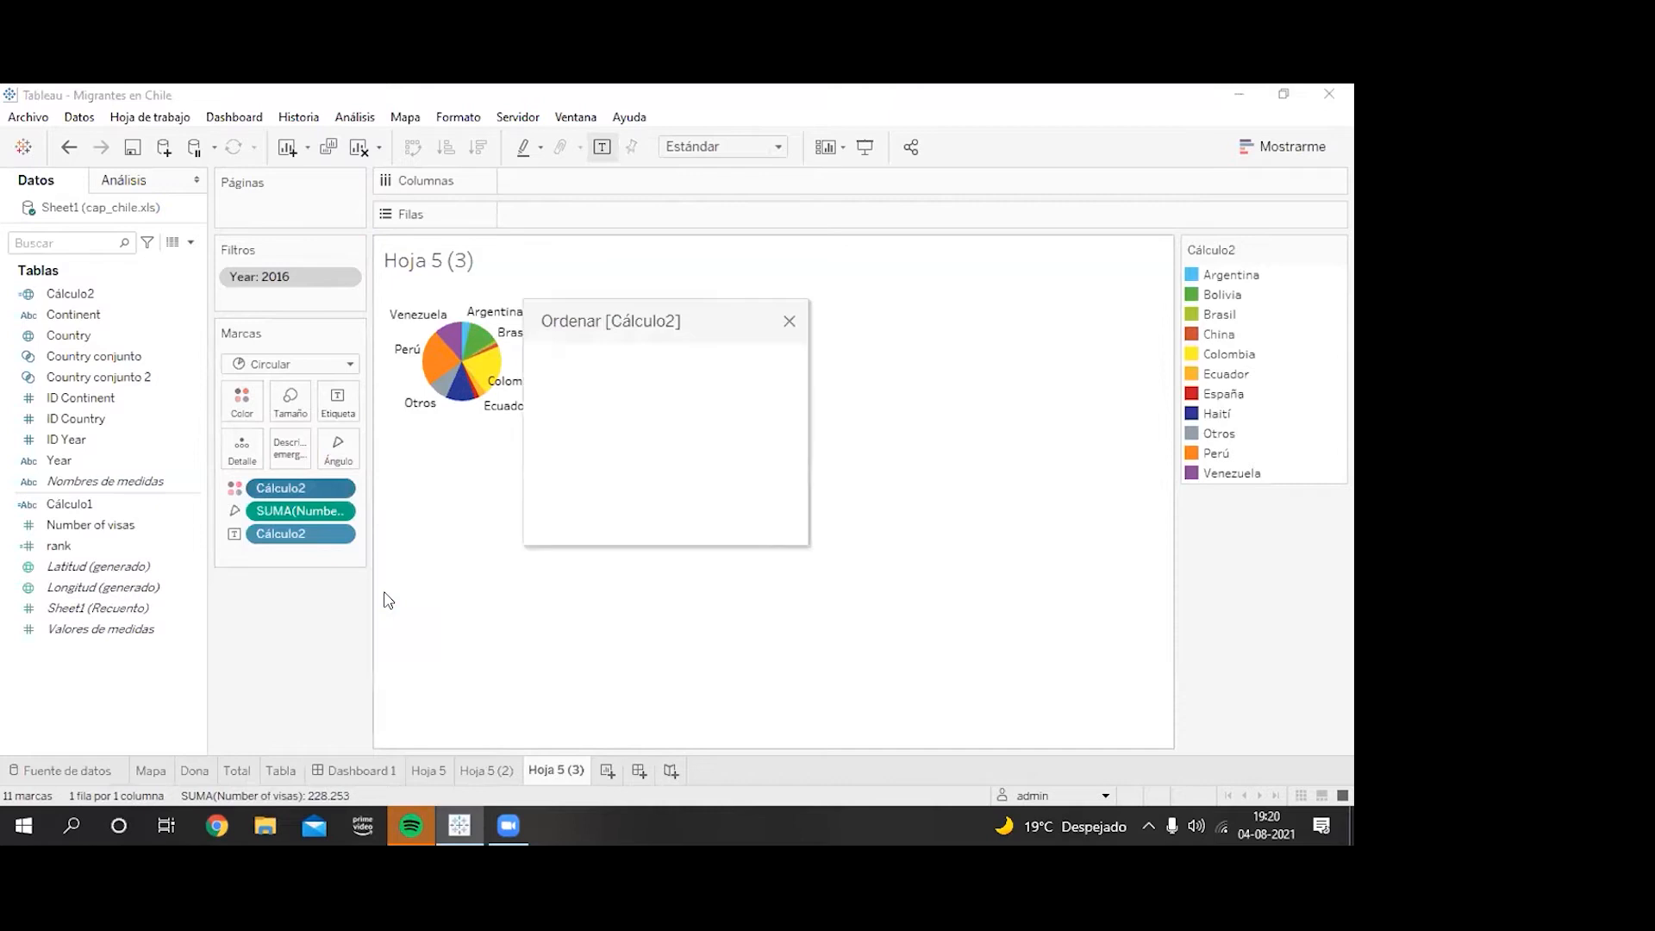
pyautogui.click(694, 393)
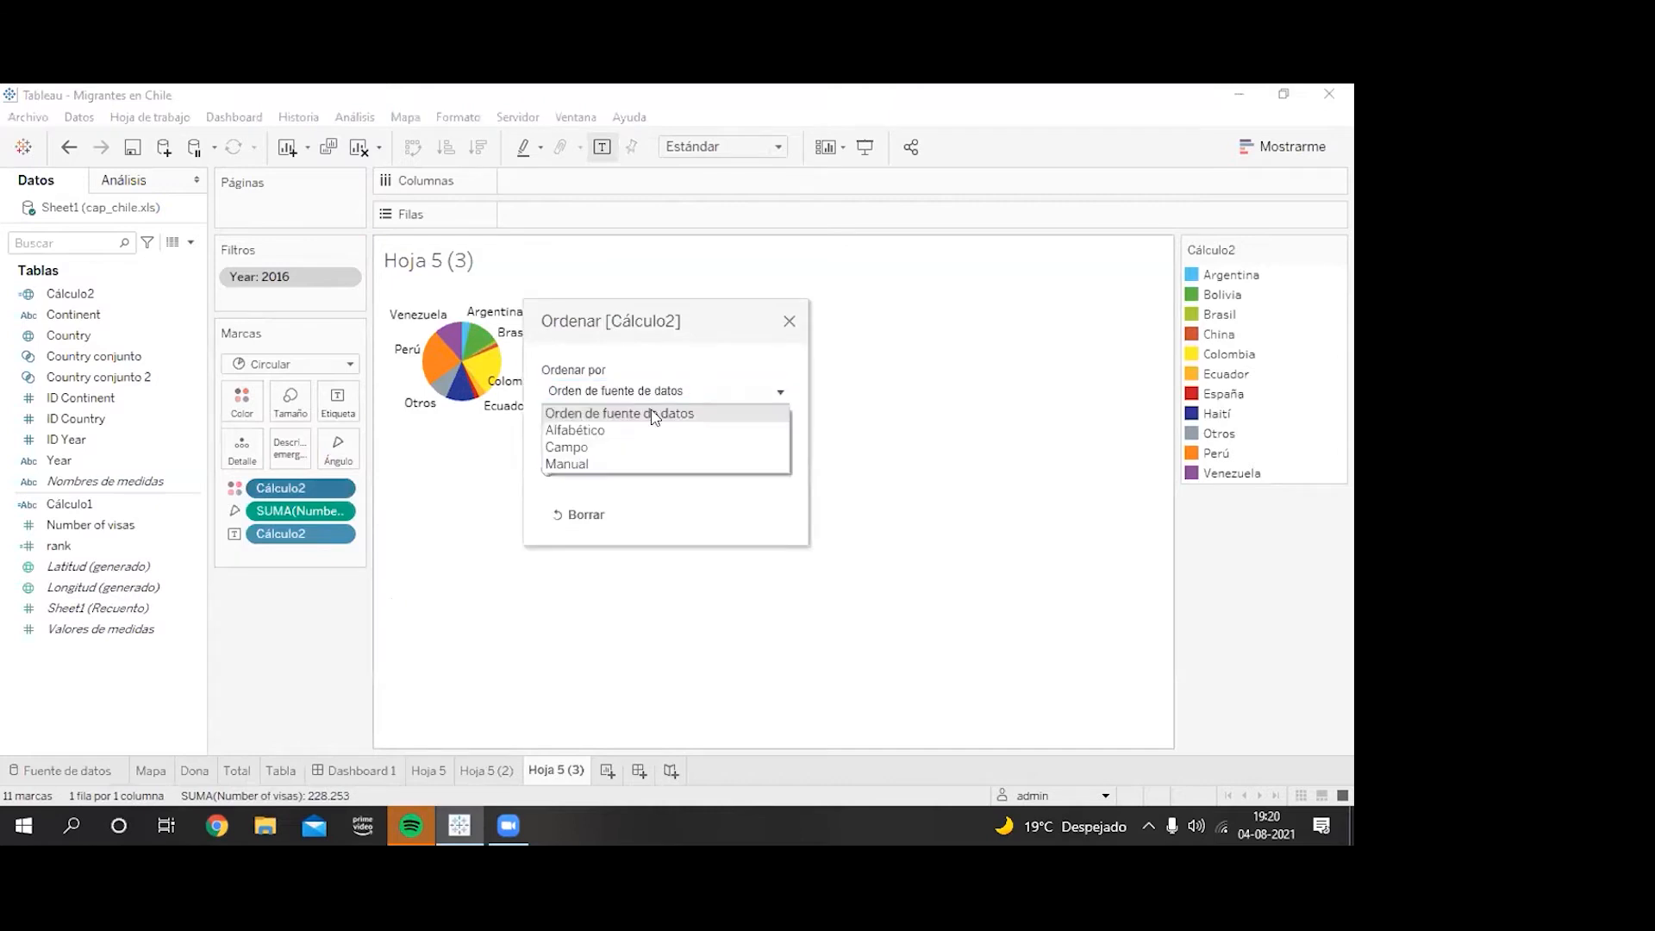
pyautogui.click(606, 448)
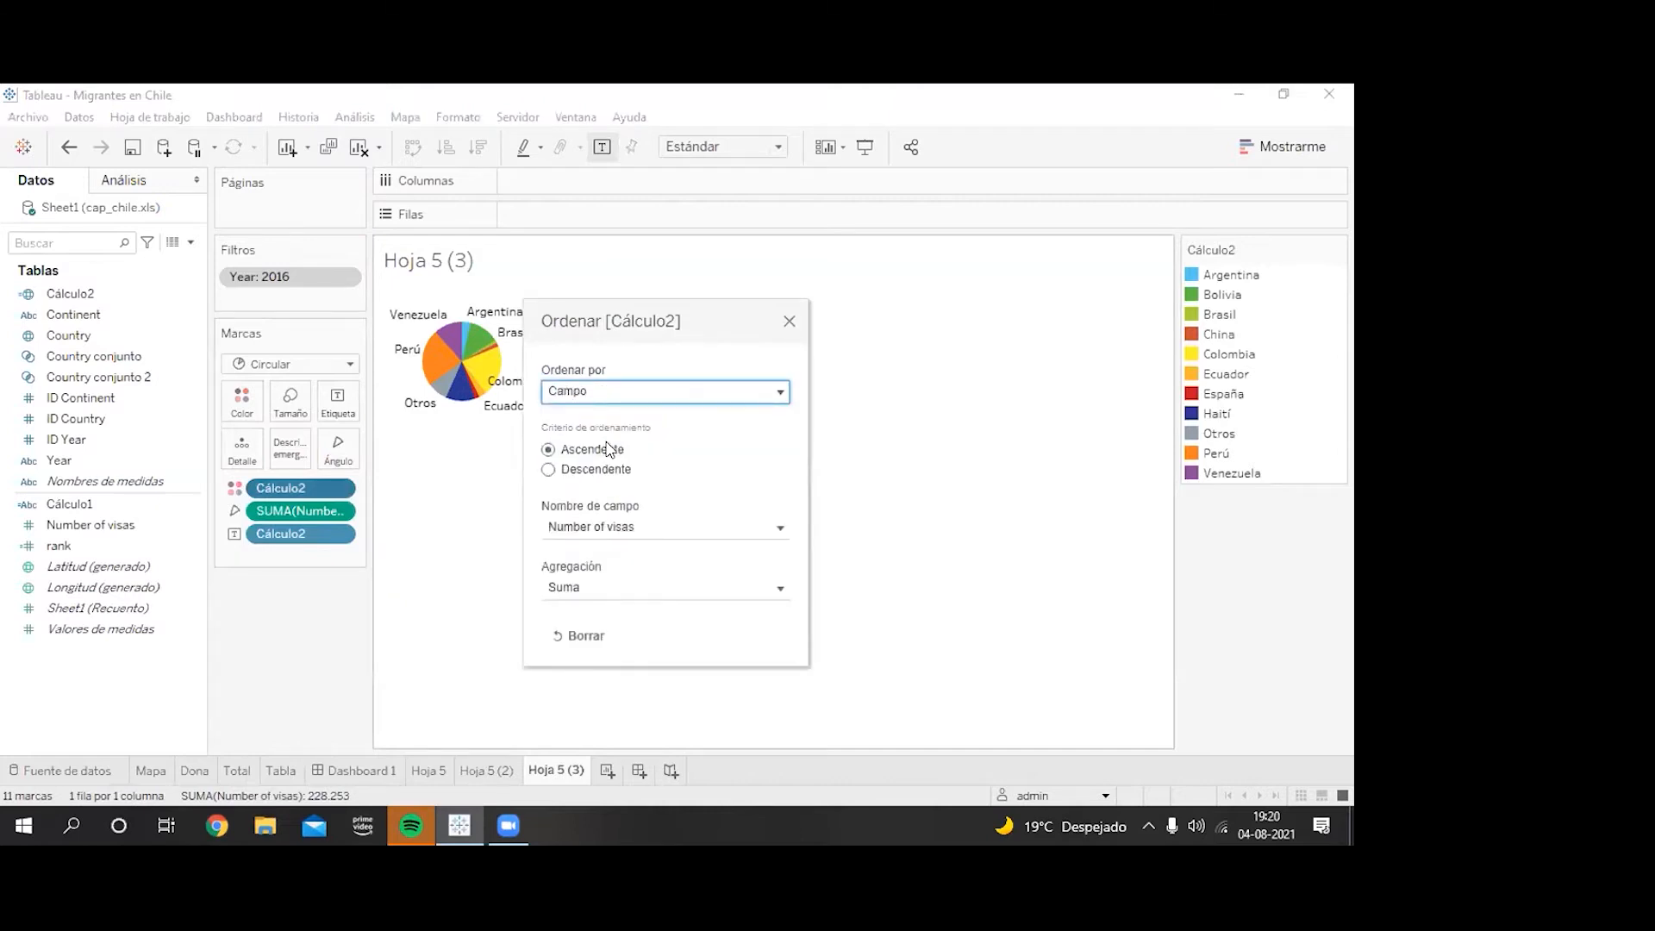
pyautogui.click(548, 470)
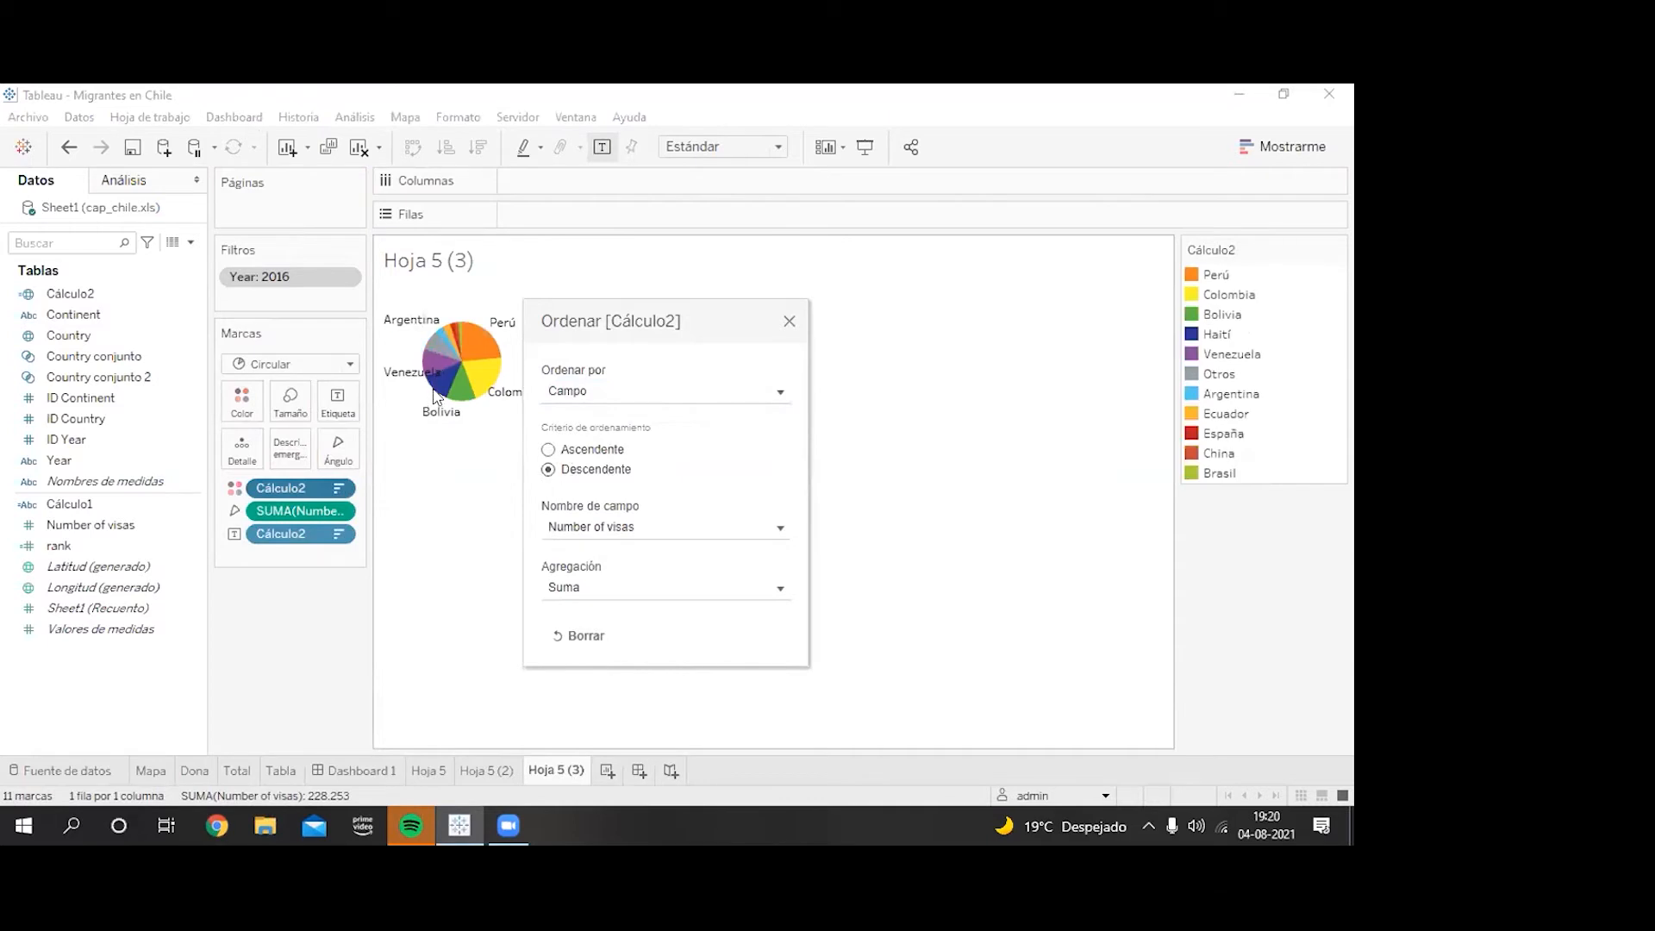
# Step: Switch the Cálculo2 sort to Manual and move Otros to the end of the order
pyautogui.click(778, 392)
pyautogui.click(657, 463)
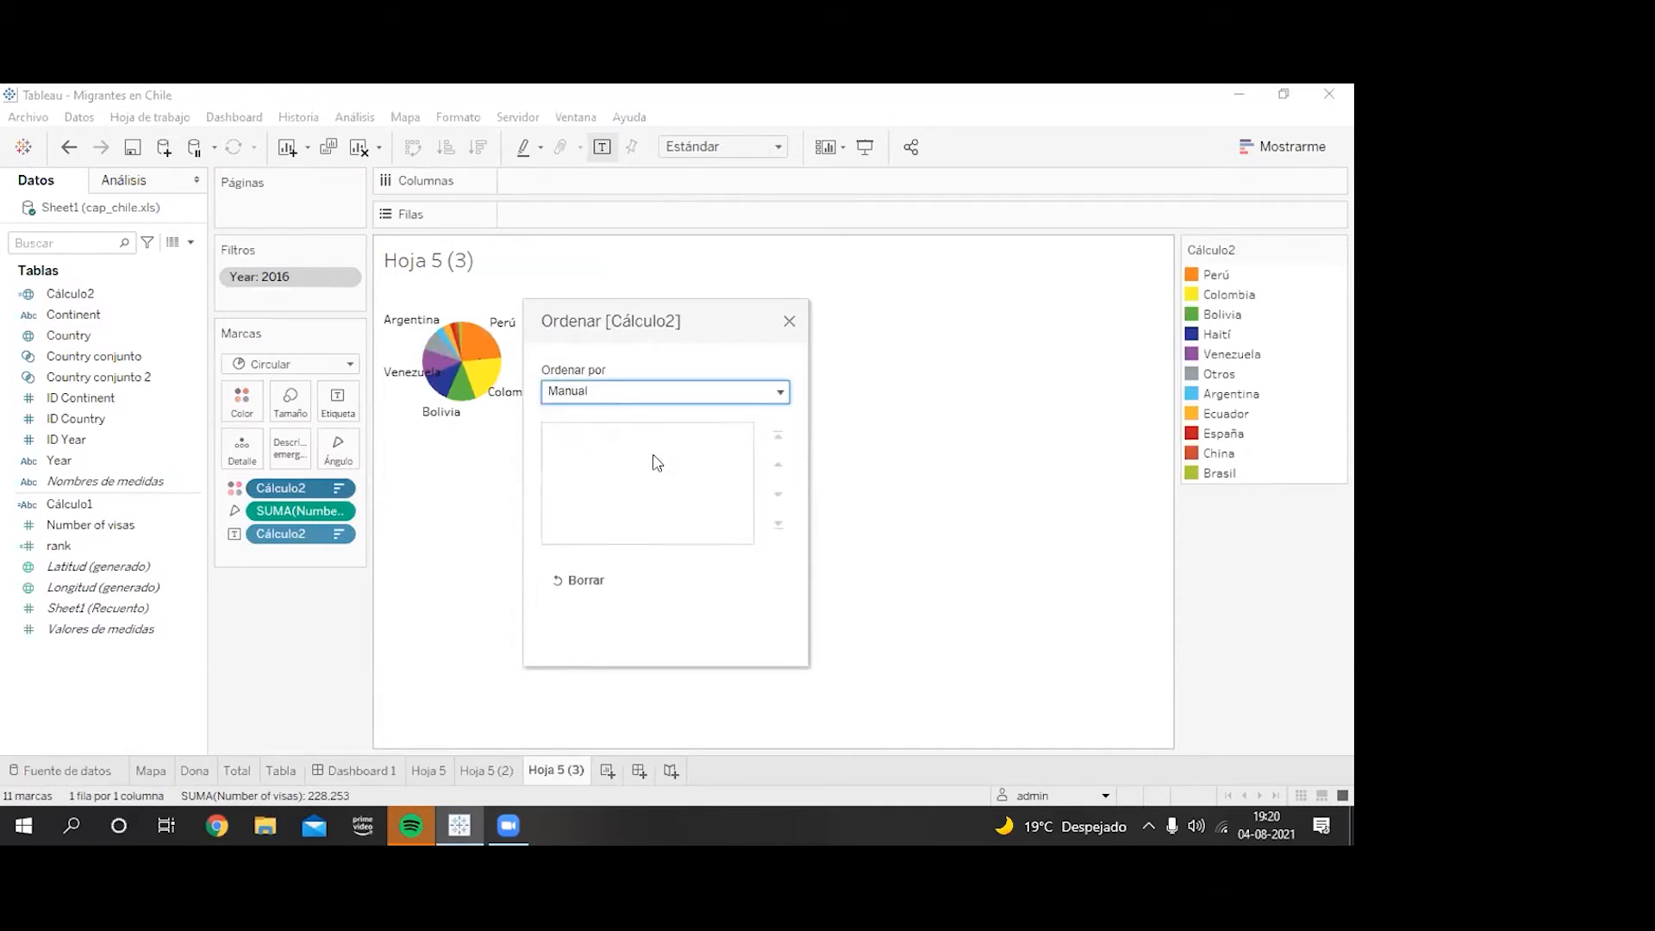
pyautogui.moveTo(746, 460); pyautogui.dragTo(746, 469)
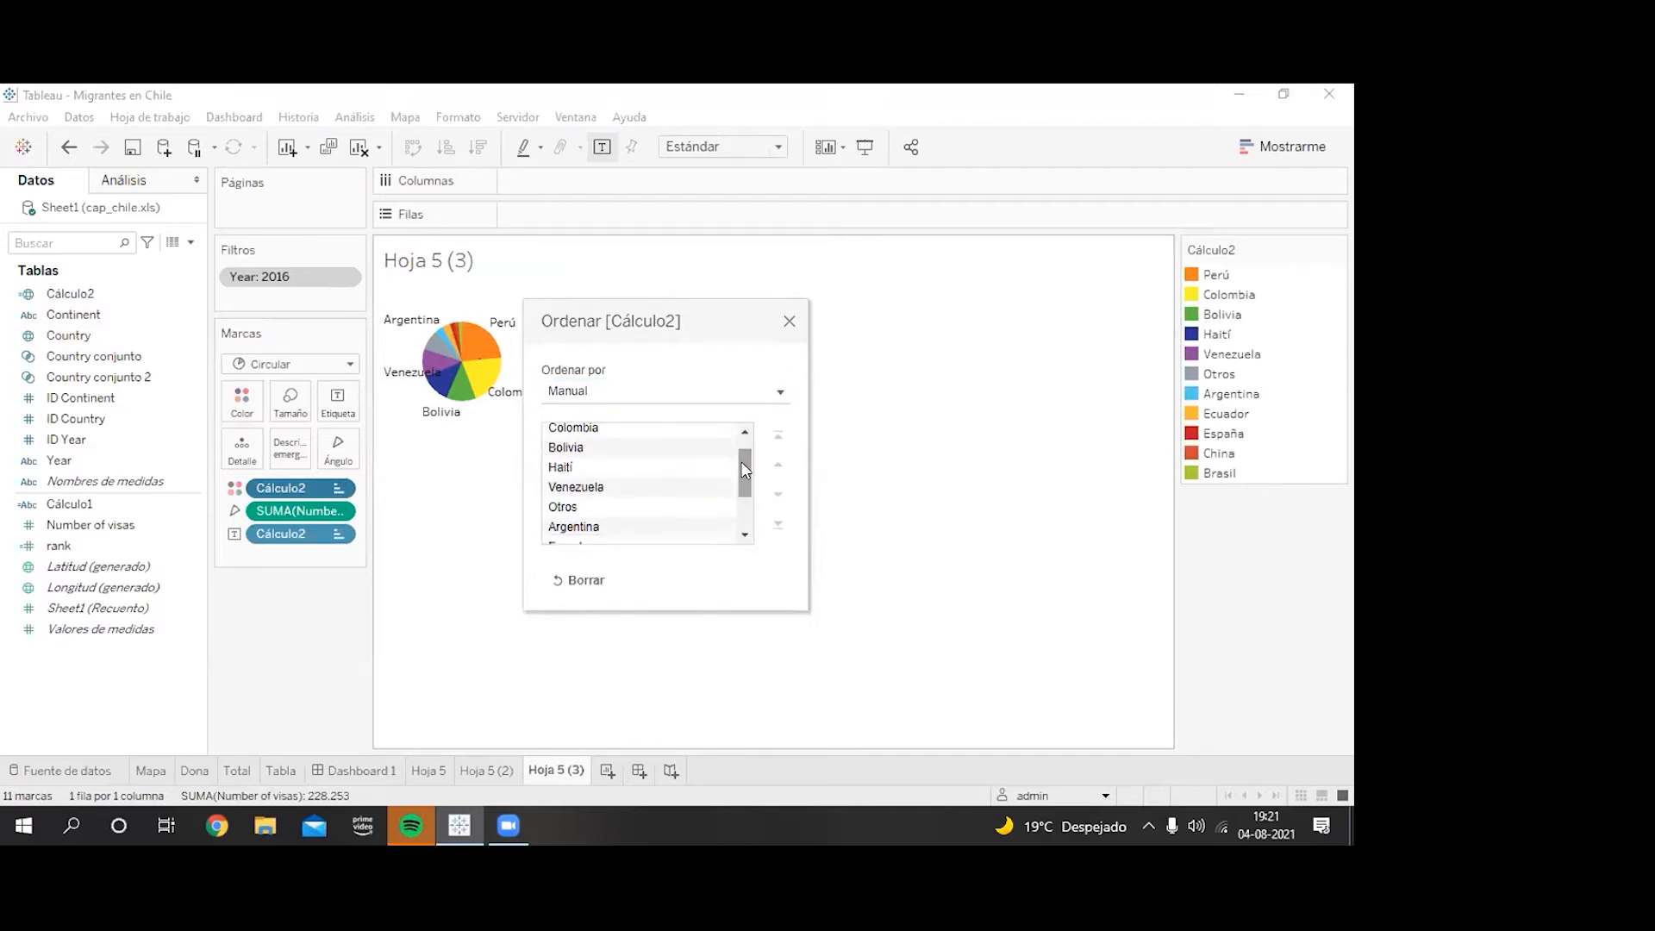
pyautogui.click(585, 508)
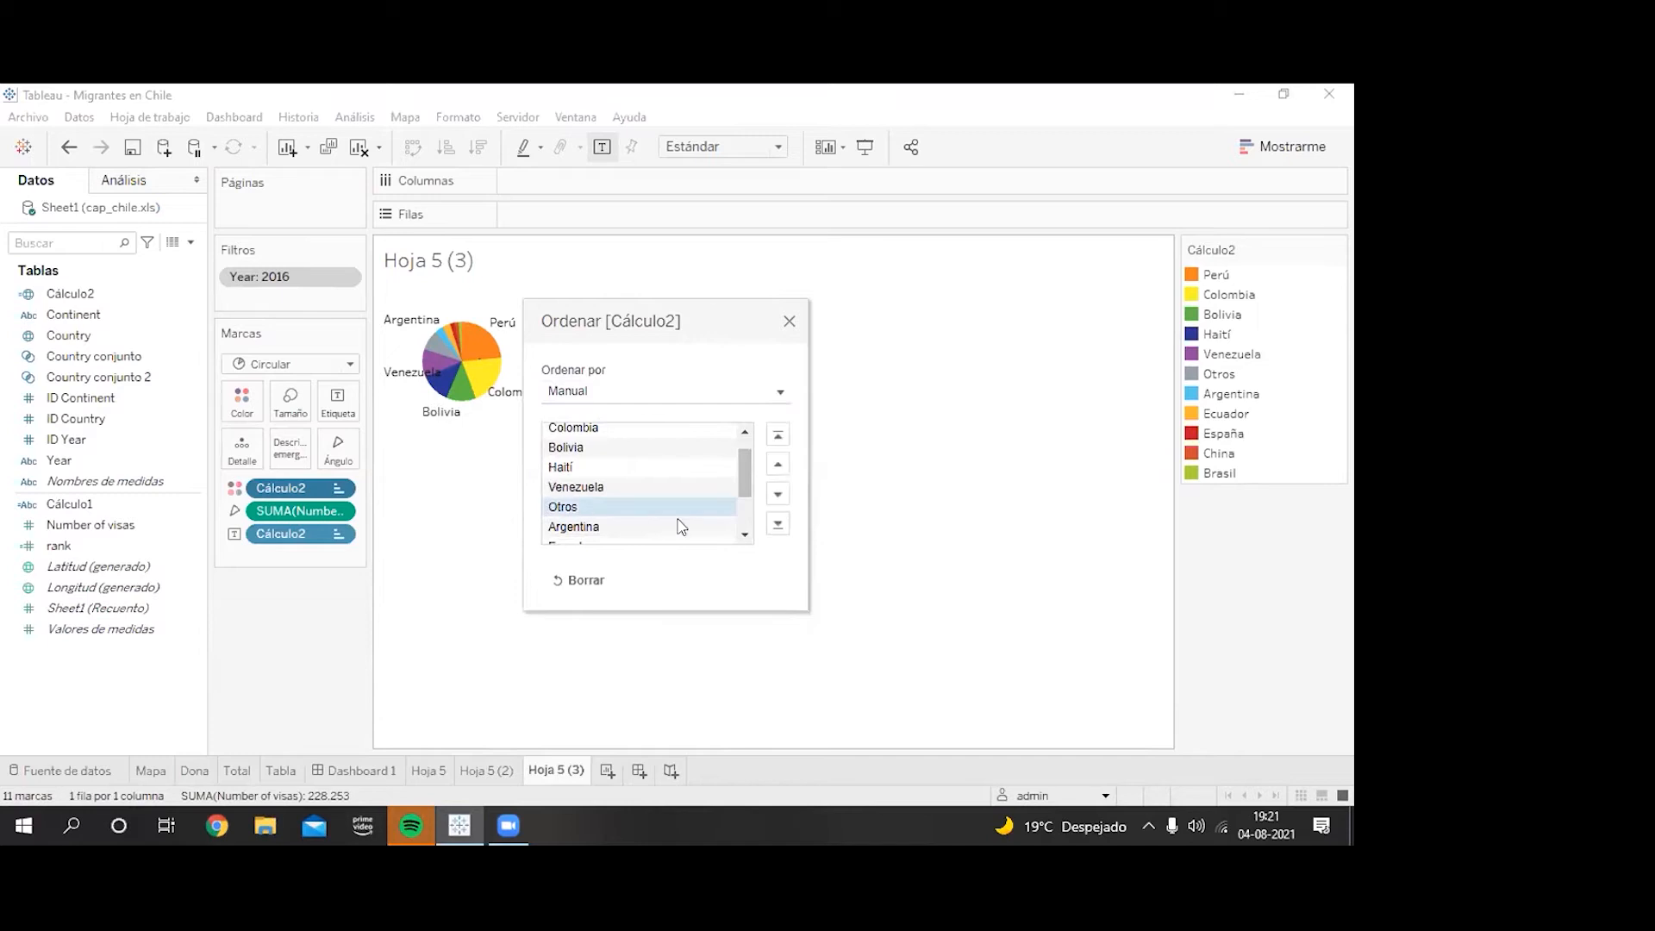
pyautogui.click(778, 523)
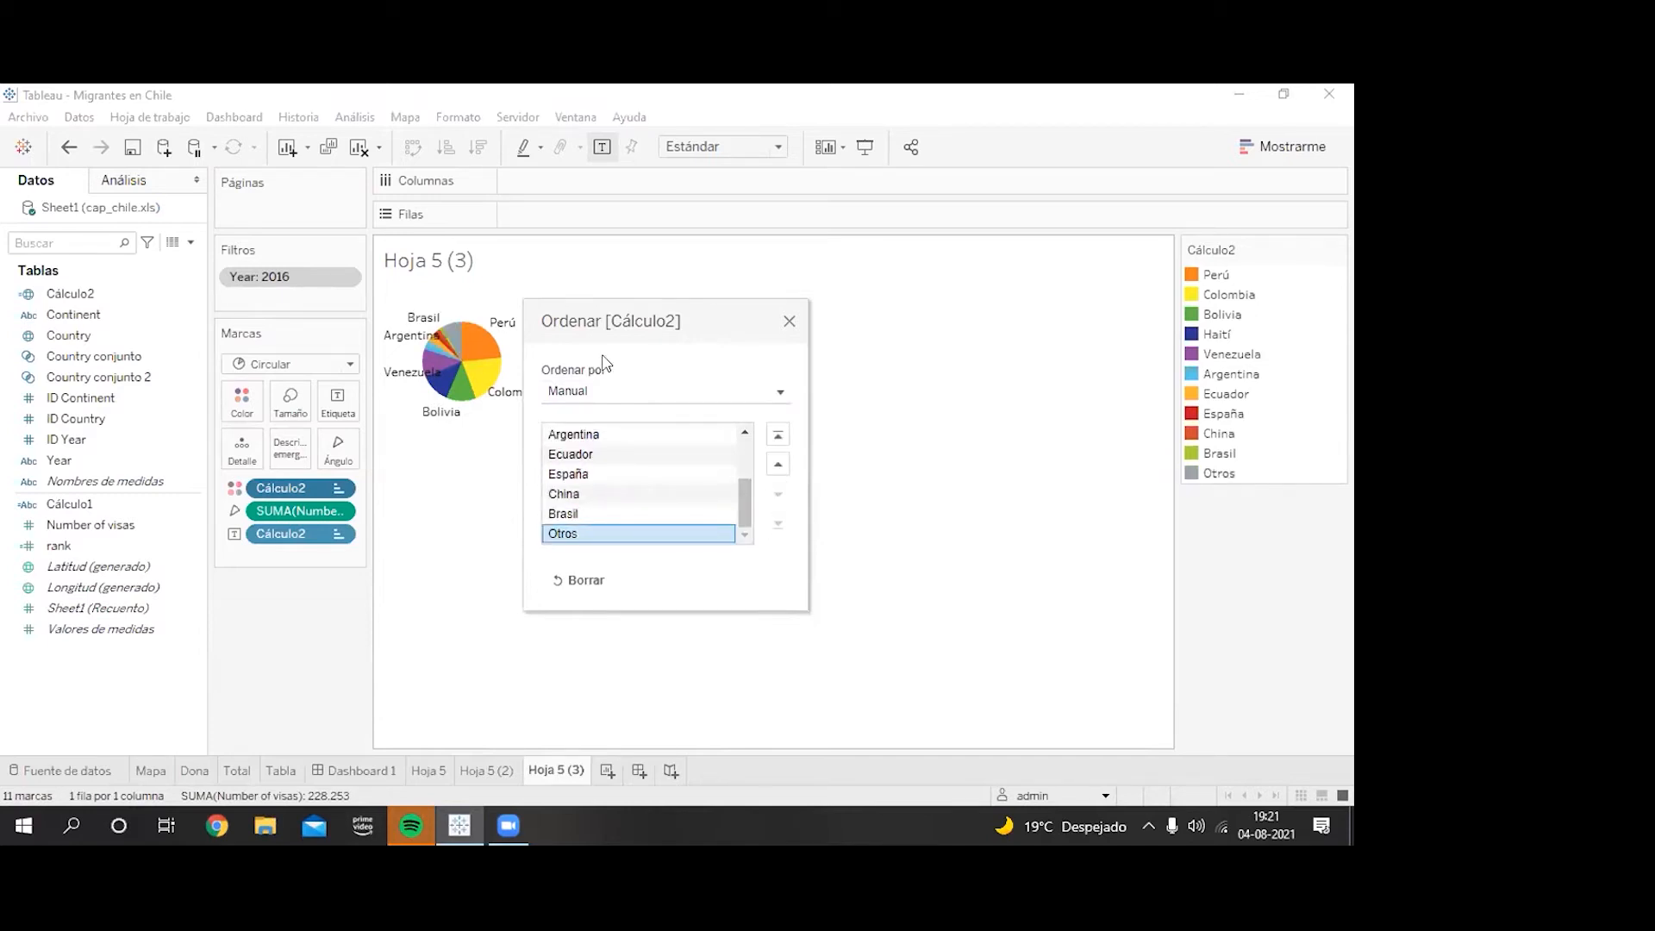
pyautogui.click(789, 321)
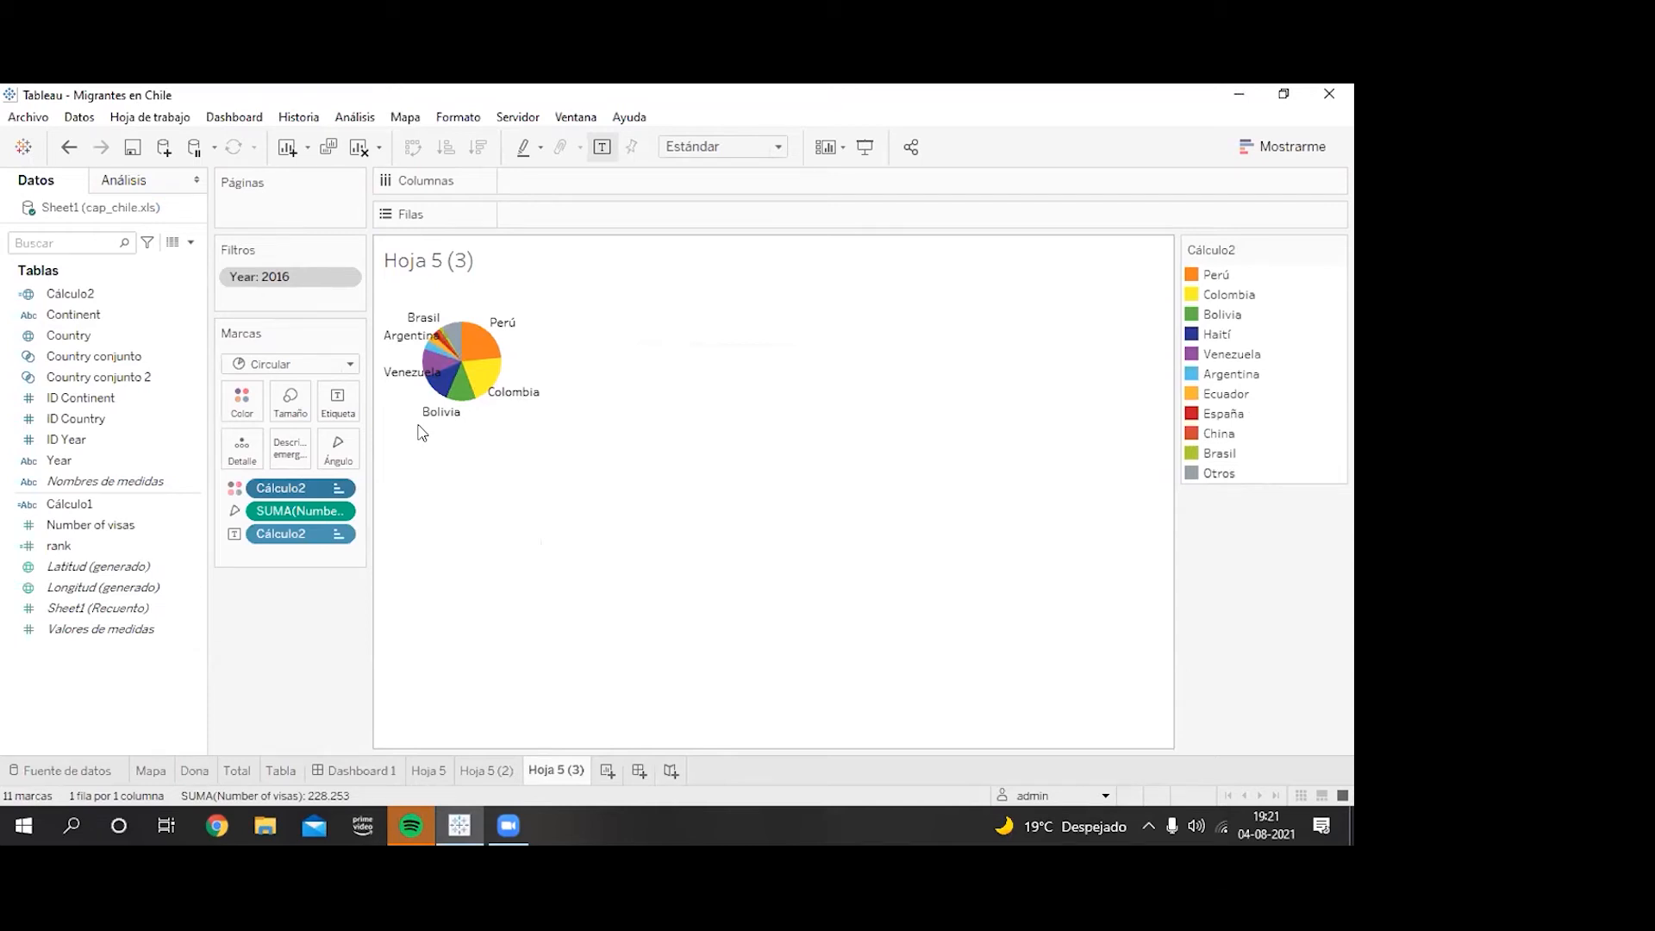
# Step: Add the sum of Number of visas to the pie's labels and fit the chart to Vista completa
pyautogui.moveTo(125, 525); pyautogui.dragTo(342, 401)
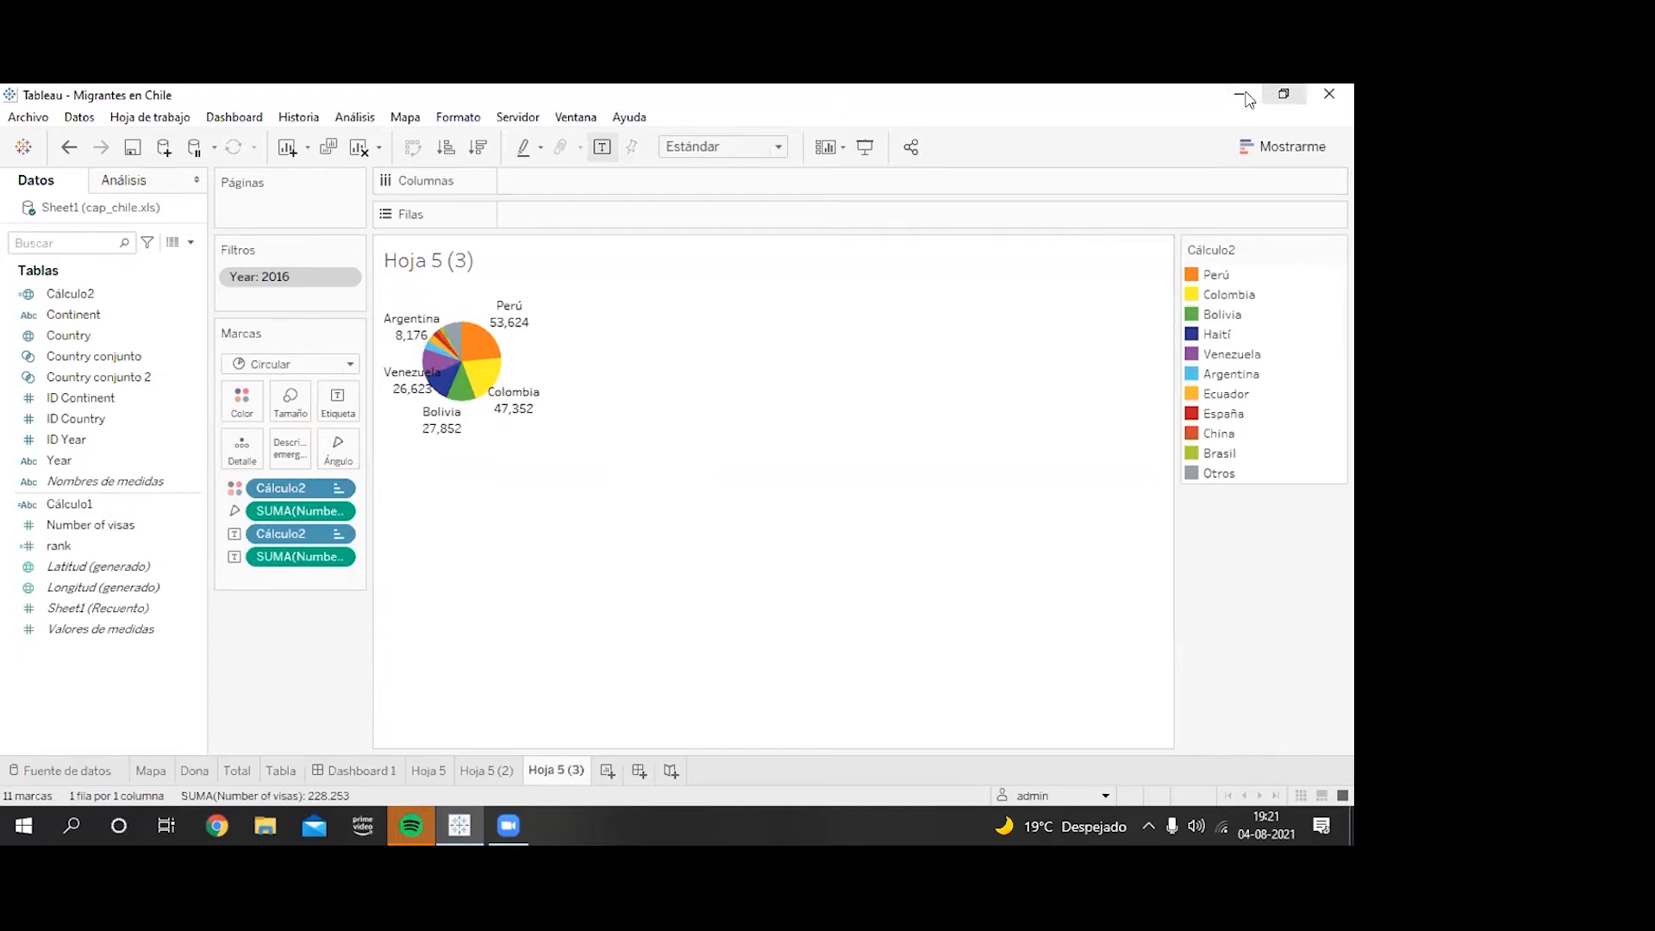
pyautogui.click(1283, 94)
pyautogui.press('super+Right')
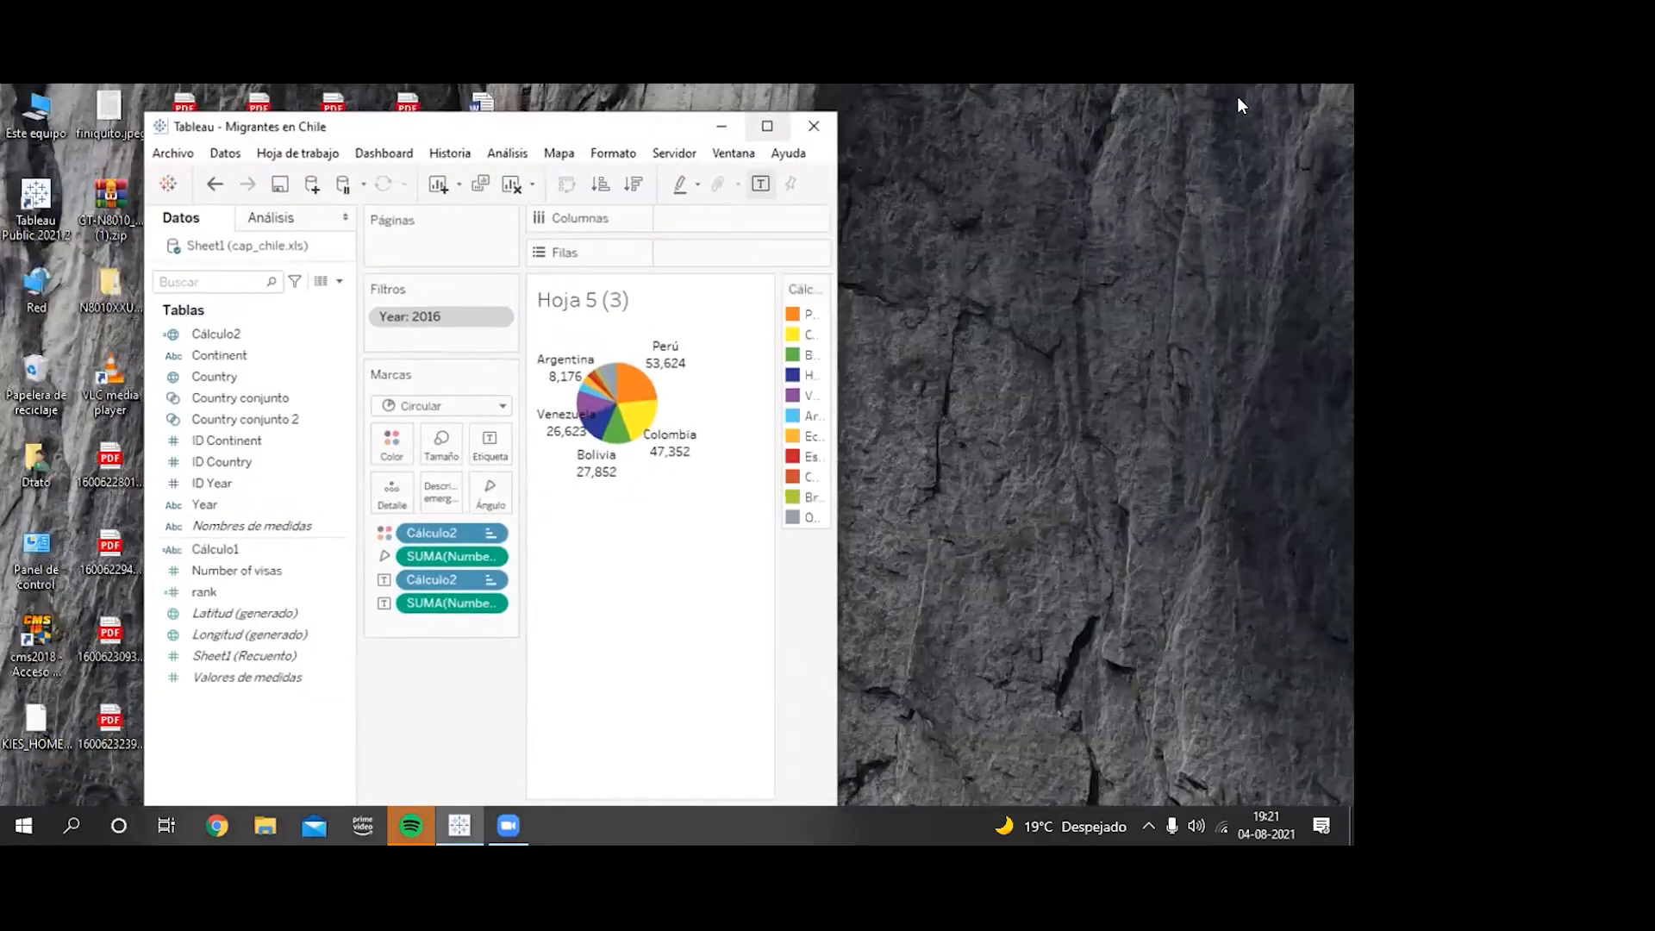
pyautogui.moveTo(1107, 94); pyautogui.dragTo(798, 310)
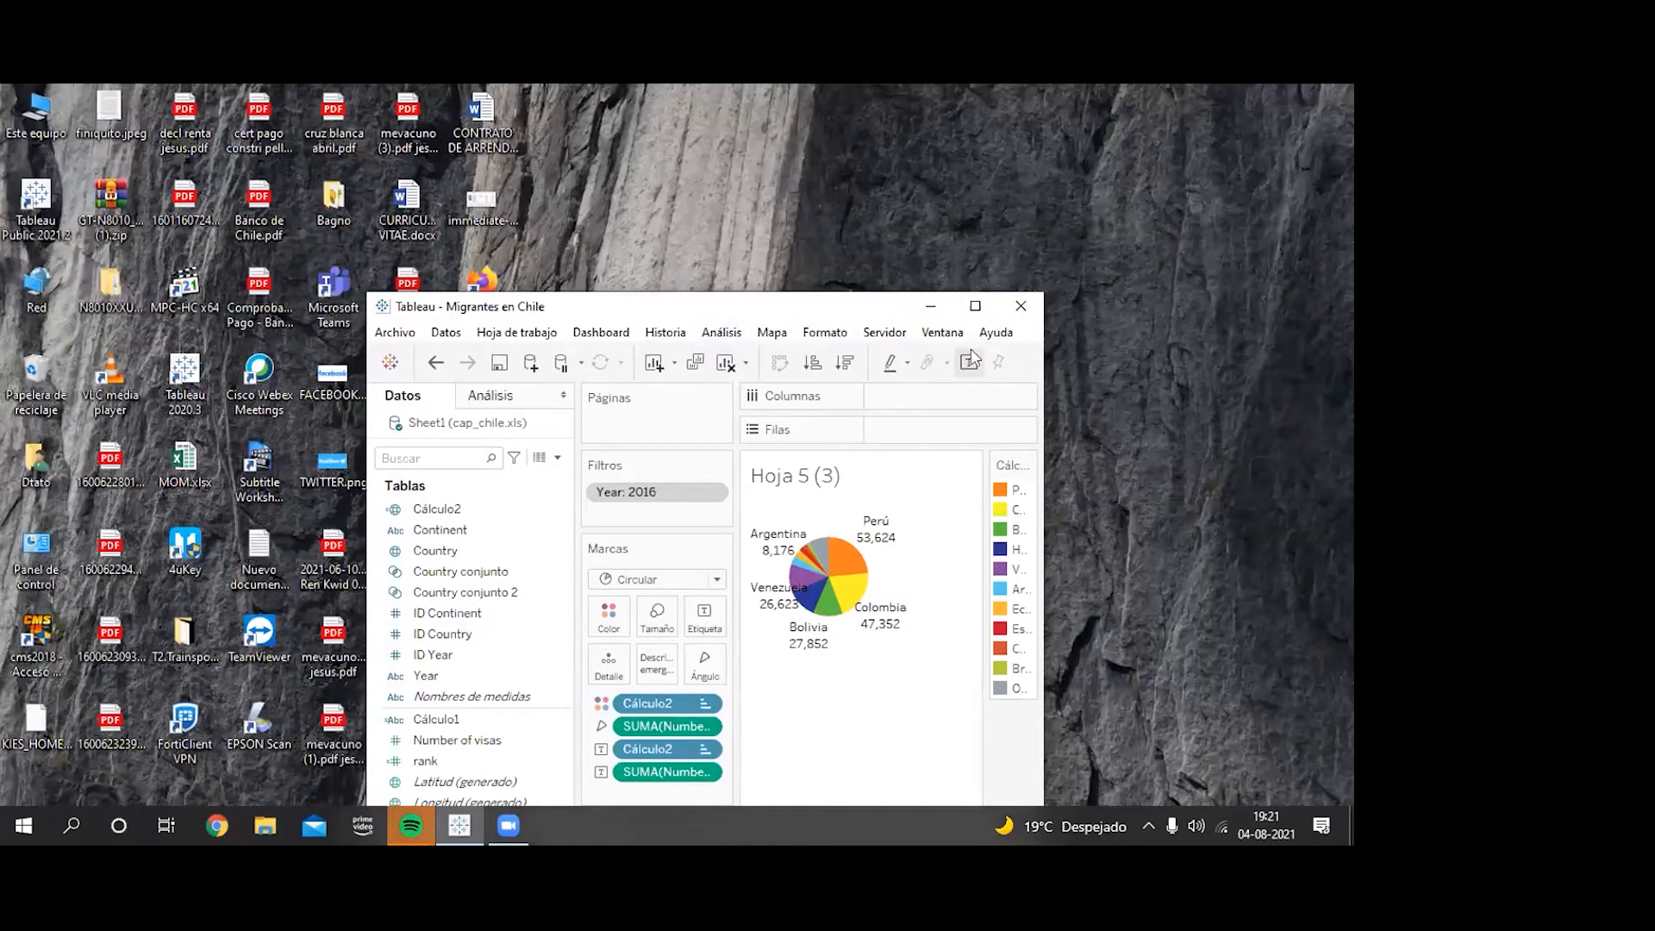
pyautogui.click(977, 304)
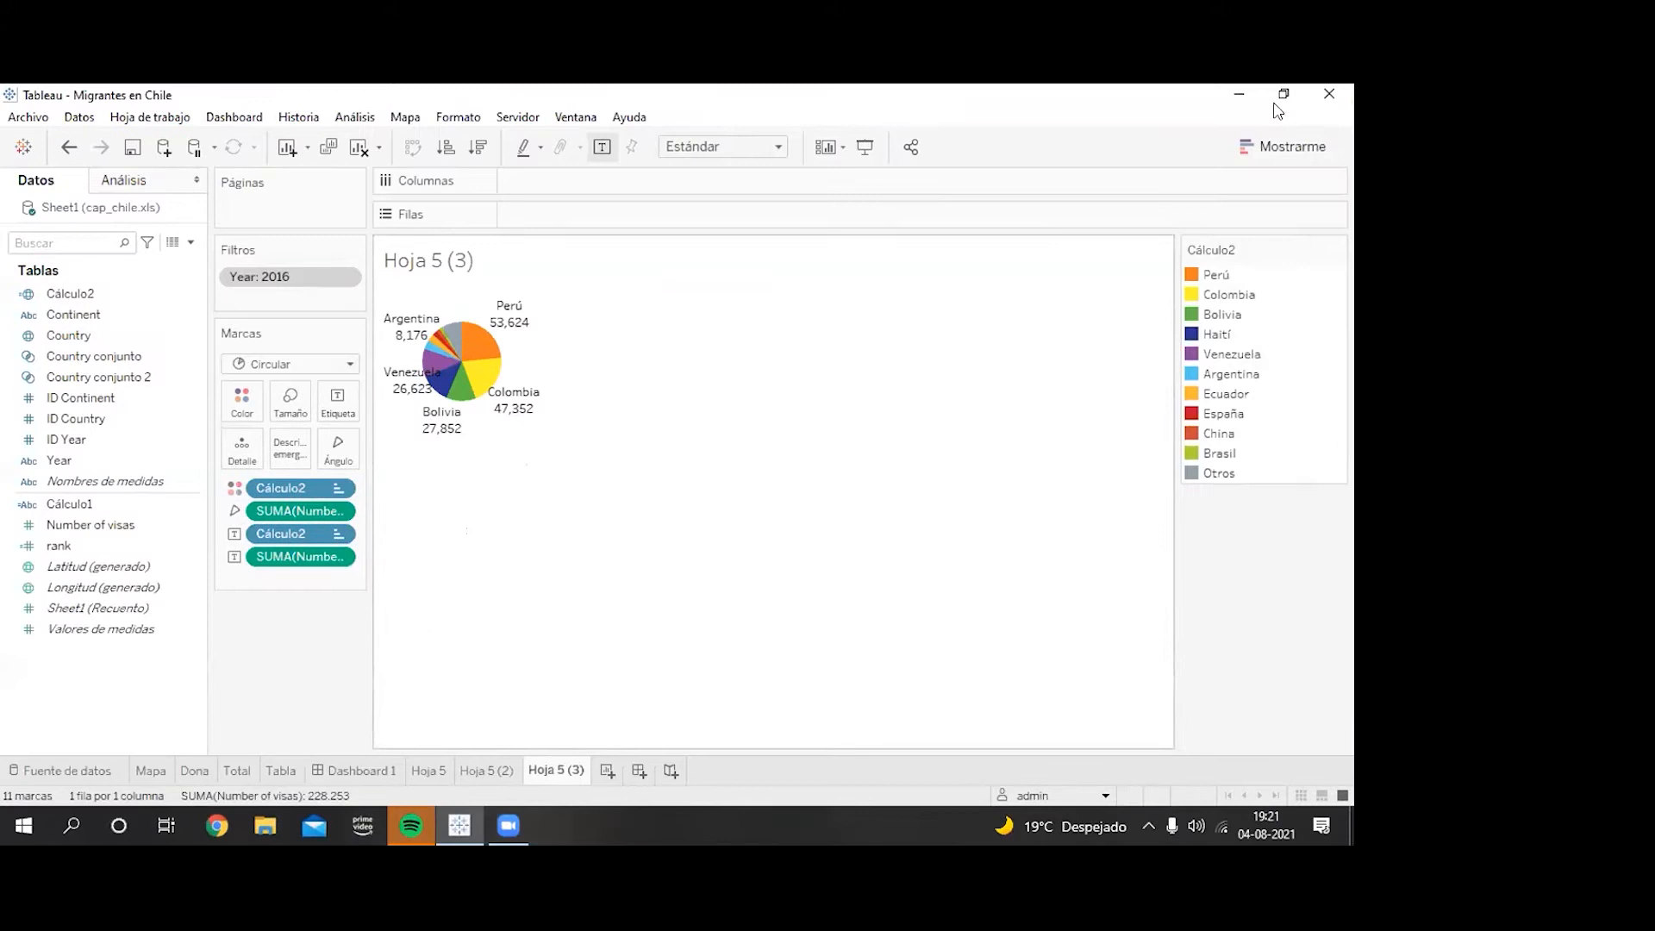
pyautogui.click(1284, 94)
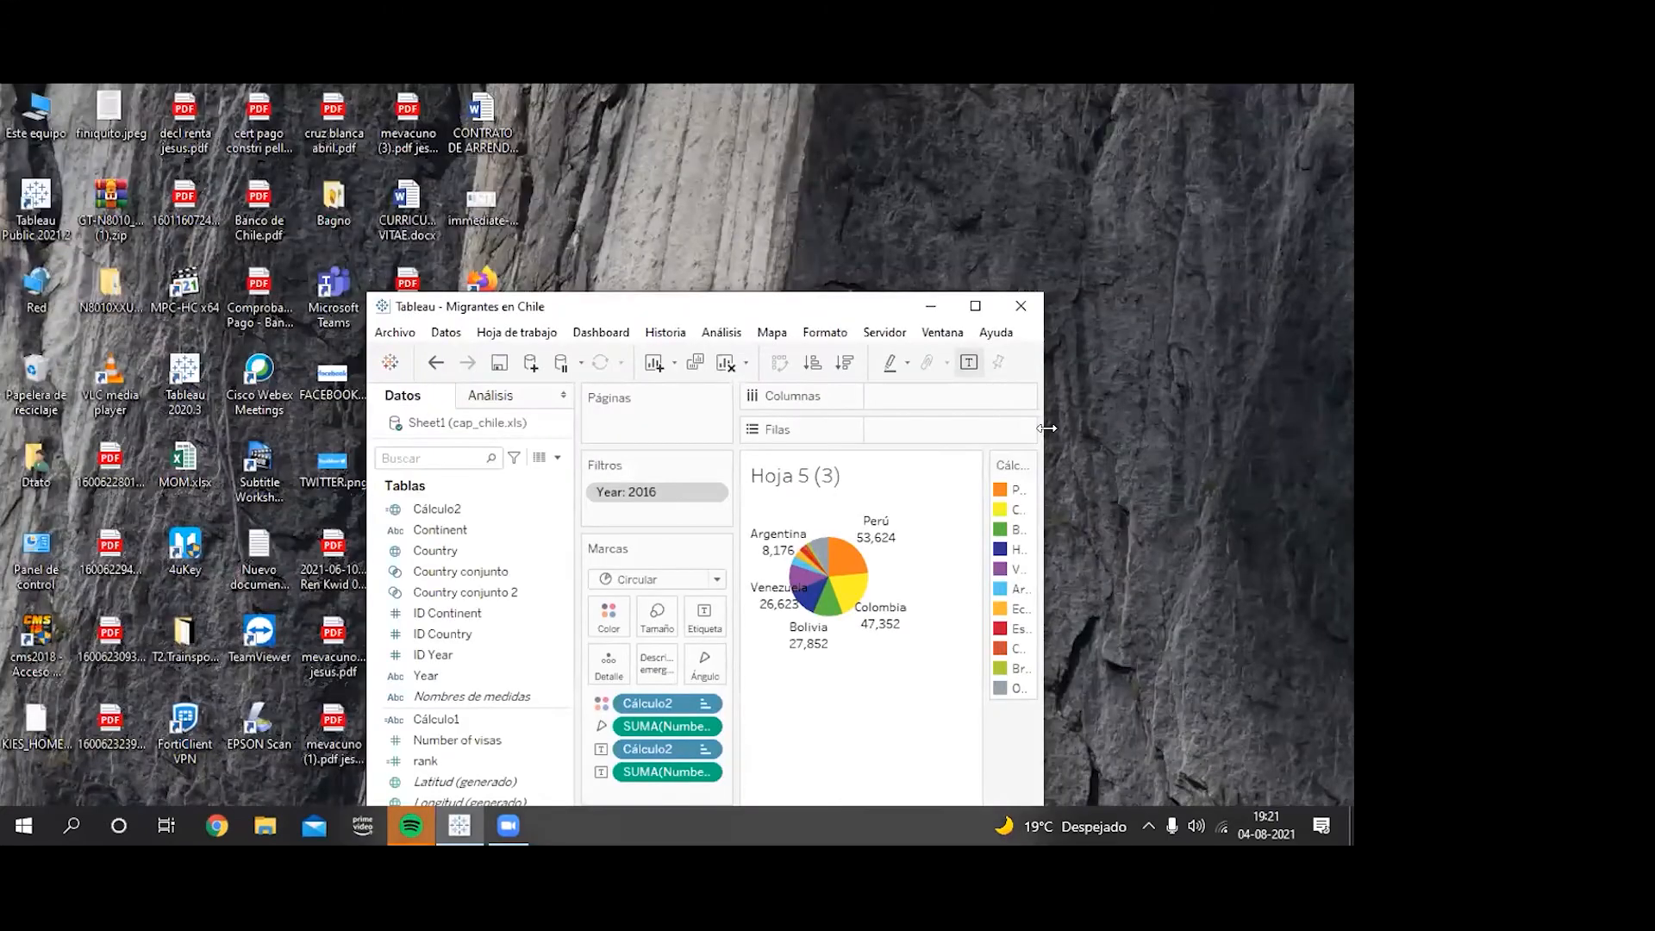
pyautogui.moveTo(1047, 429); pyautogui.dragTo(1343, 429)
pyautogui.click(1134, 363)
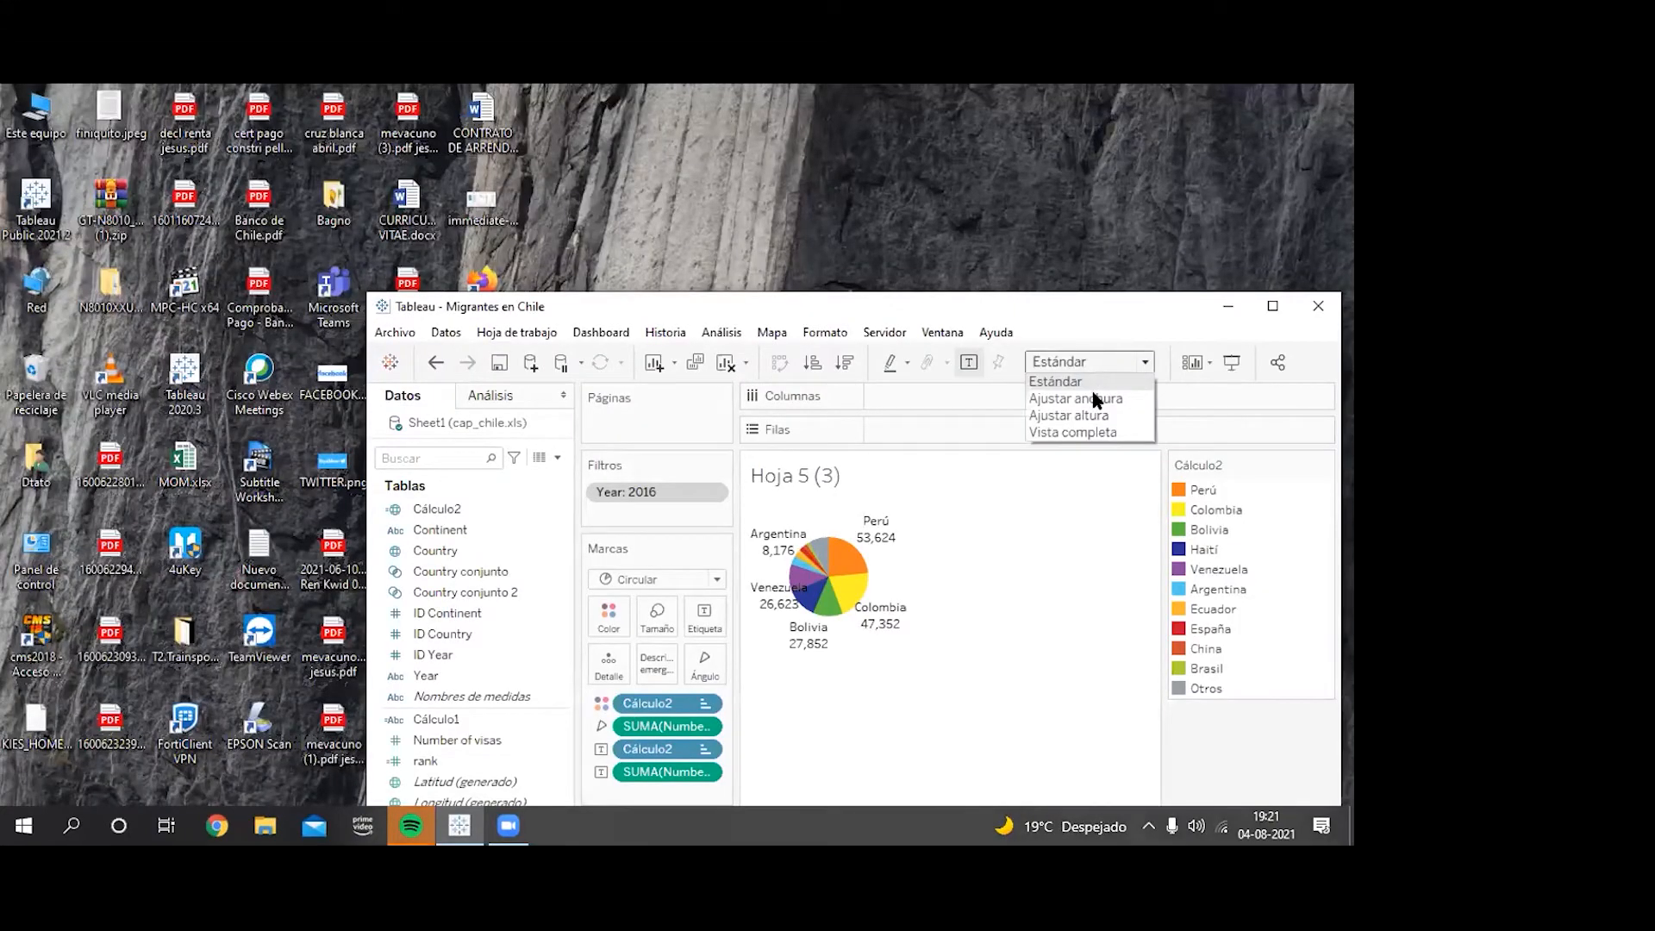
pyautogui.click(1093, 432)
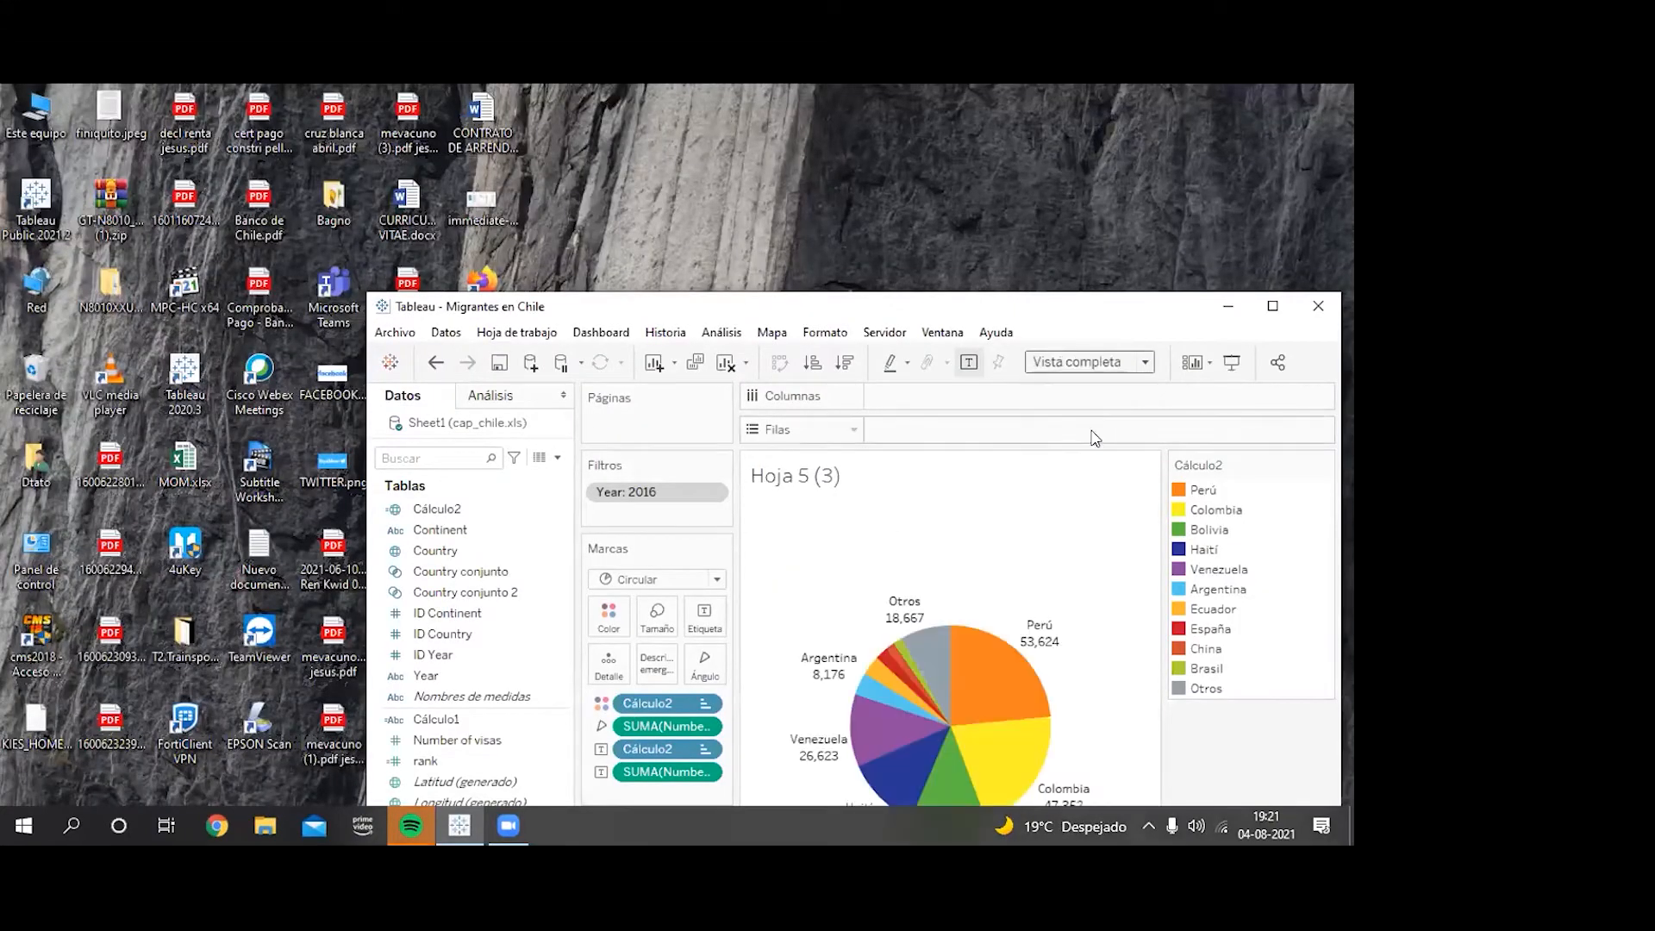
pyautogui.click(1282, 300)
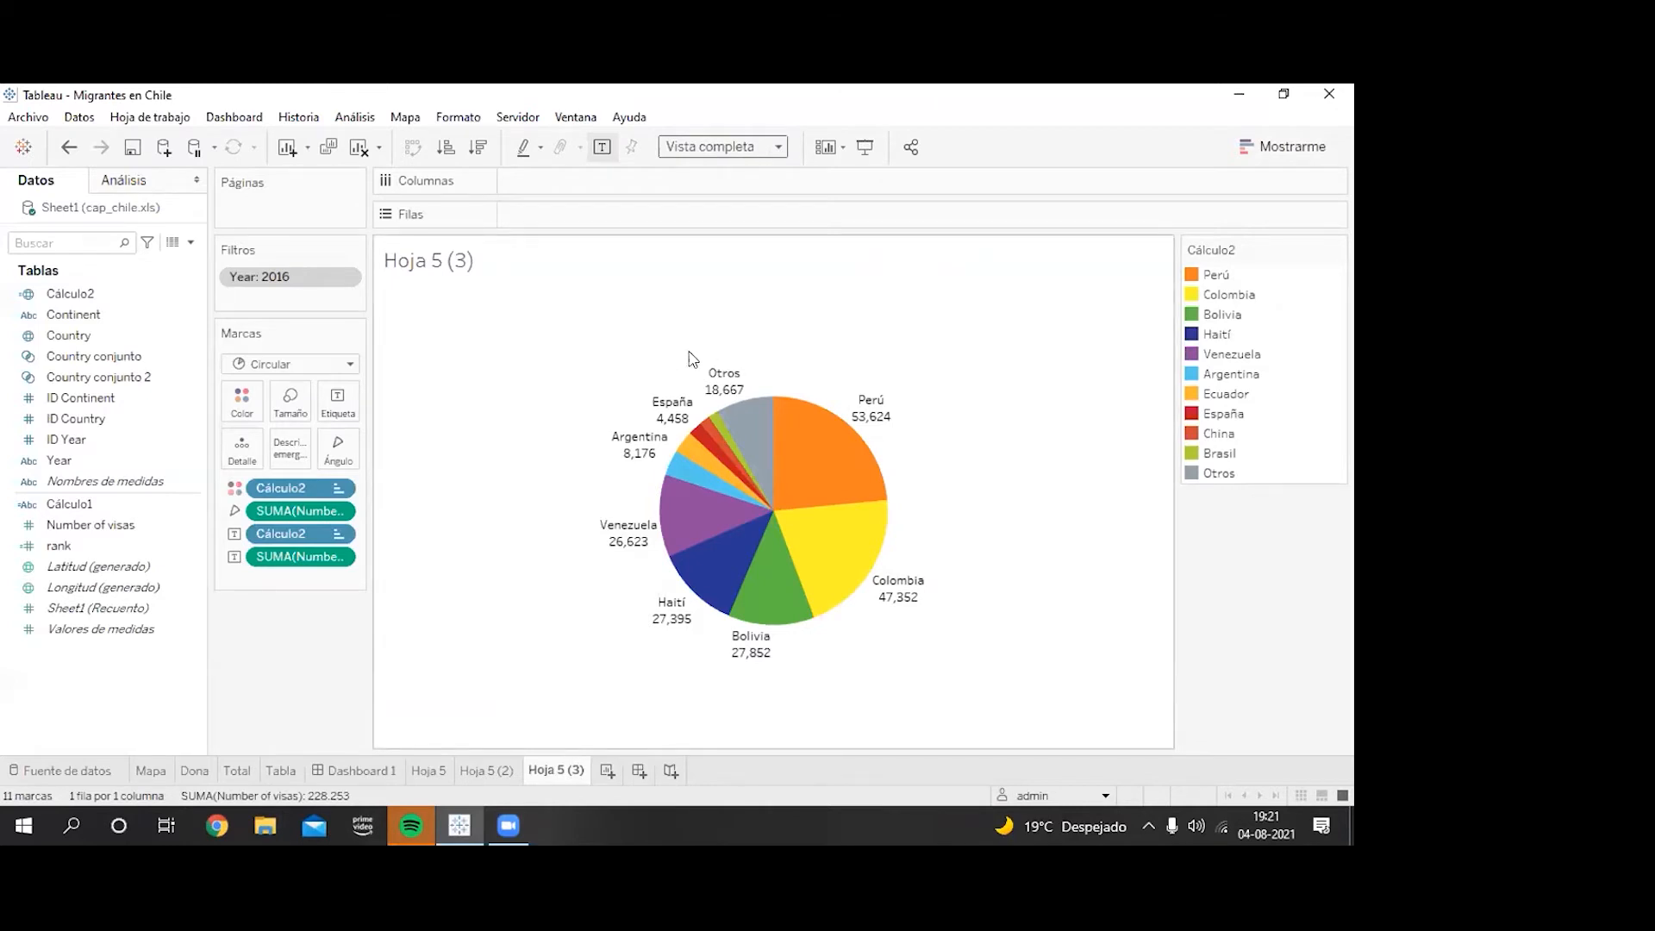
# Step: Add two SUMA(0) placeholder measures to the columns and combine them as a dual axis (Eje doble)
pyautogui.moveTo(672, 427)
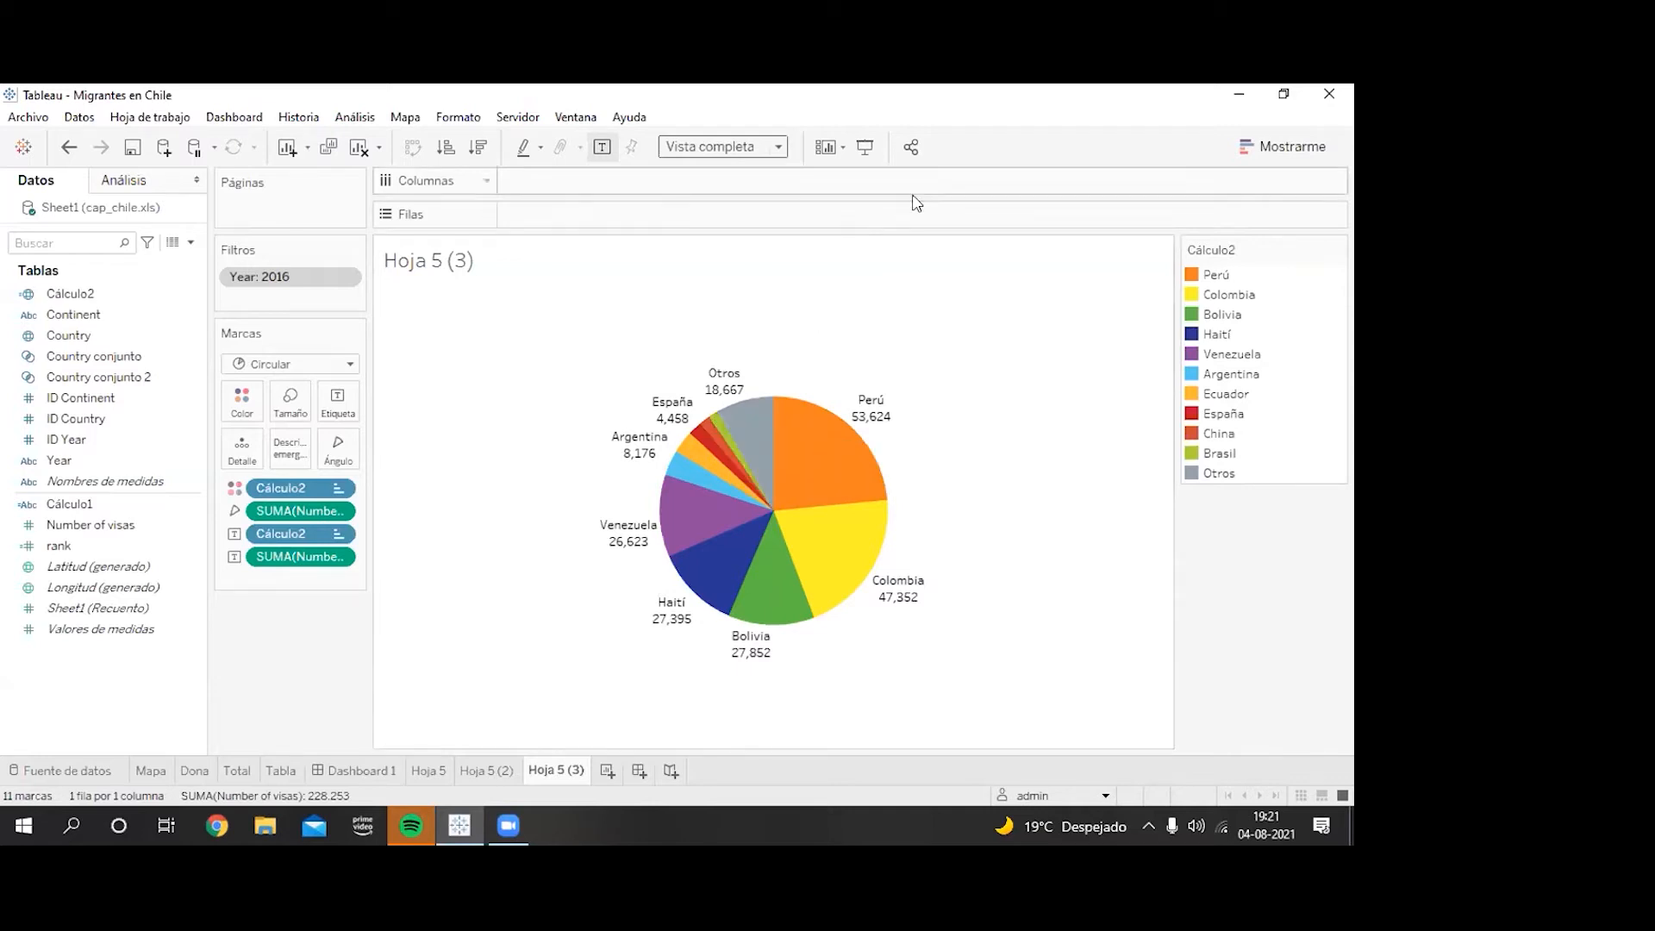
pyautogui.doubleClick(611, 179)
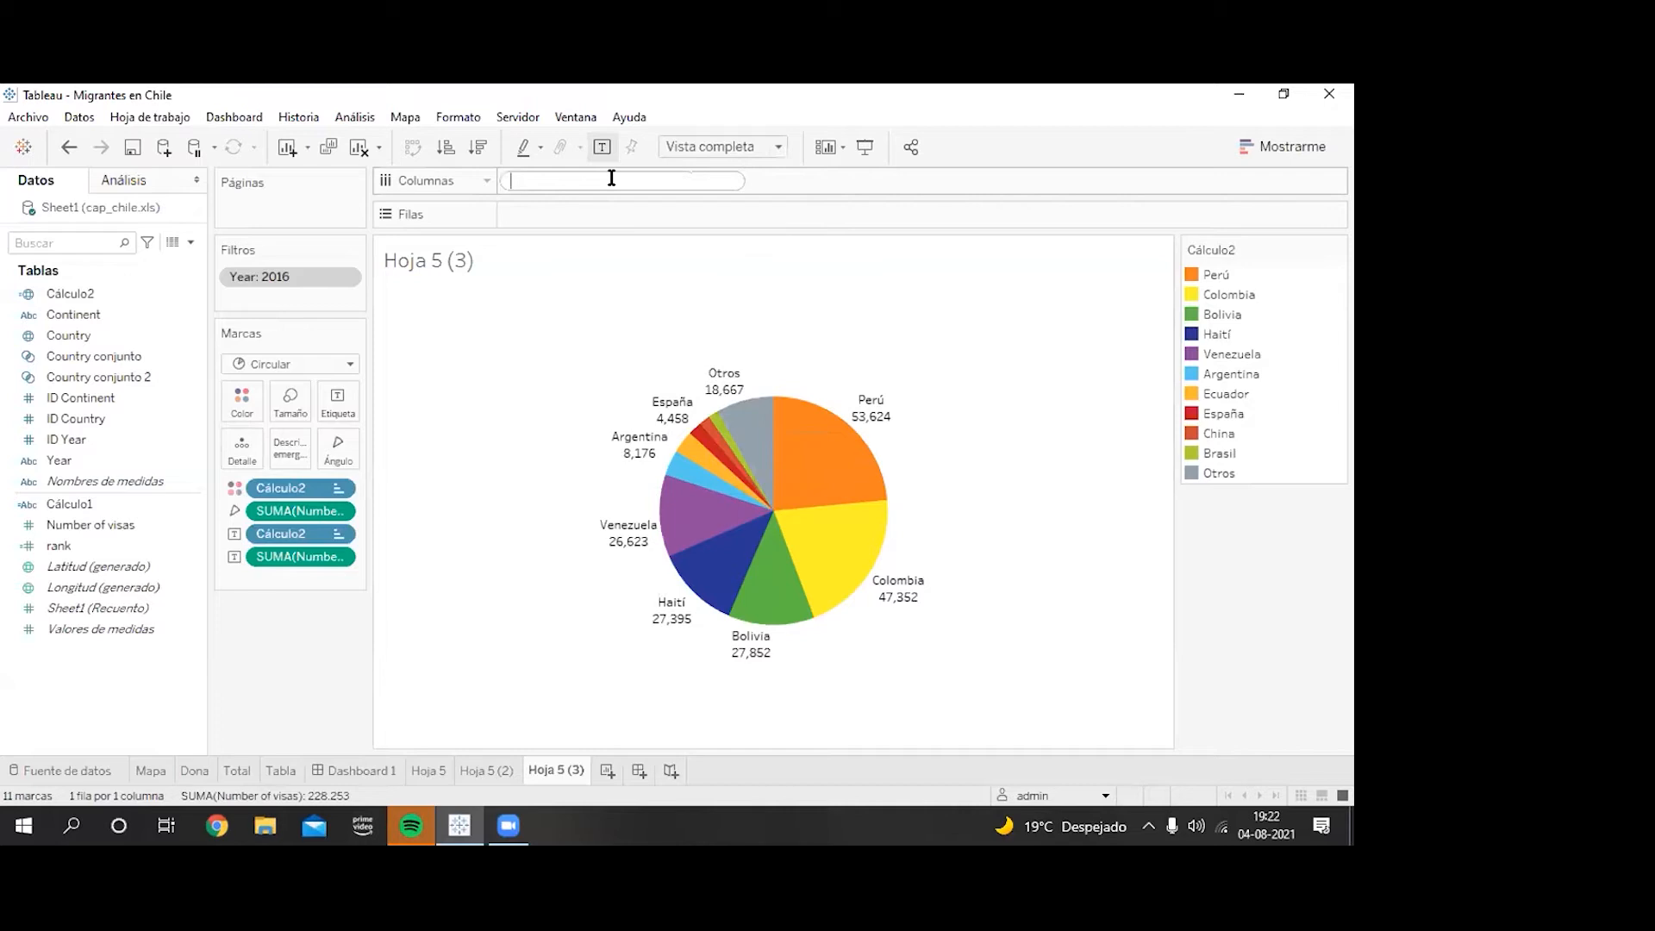
pyautogui.press('Return')
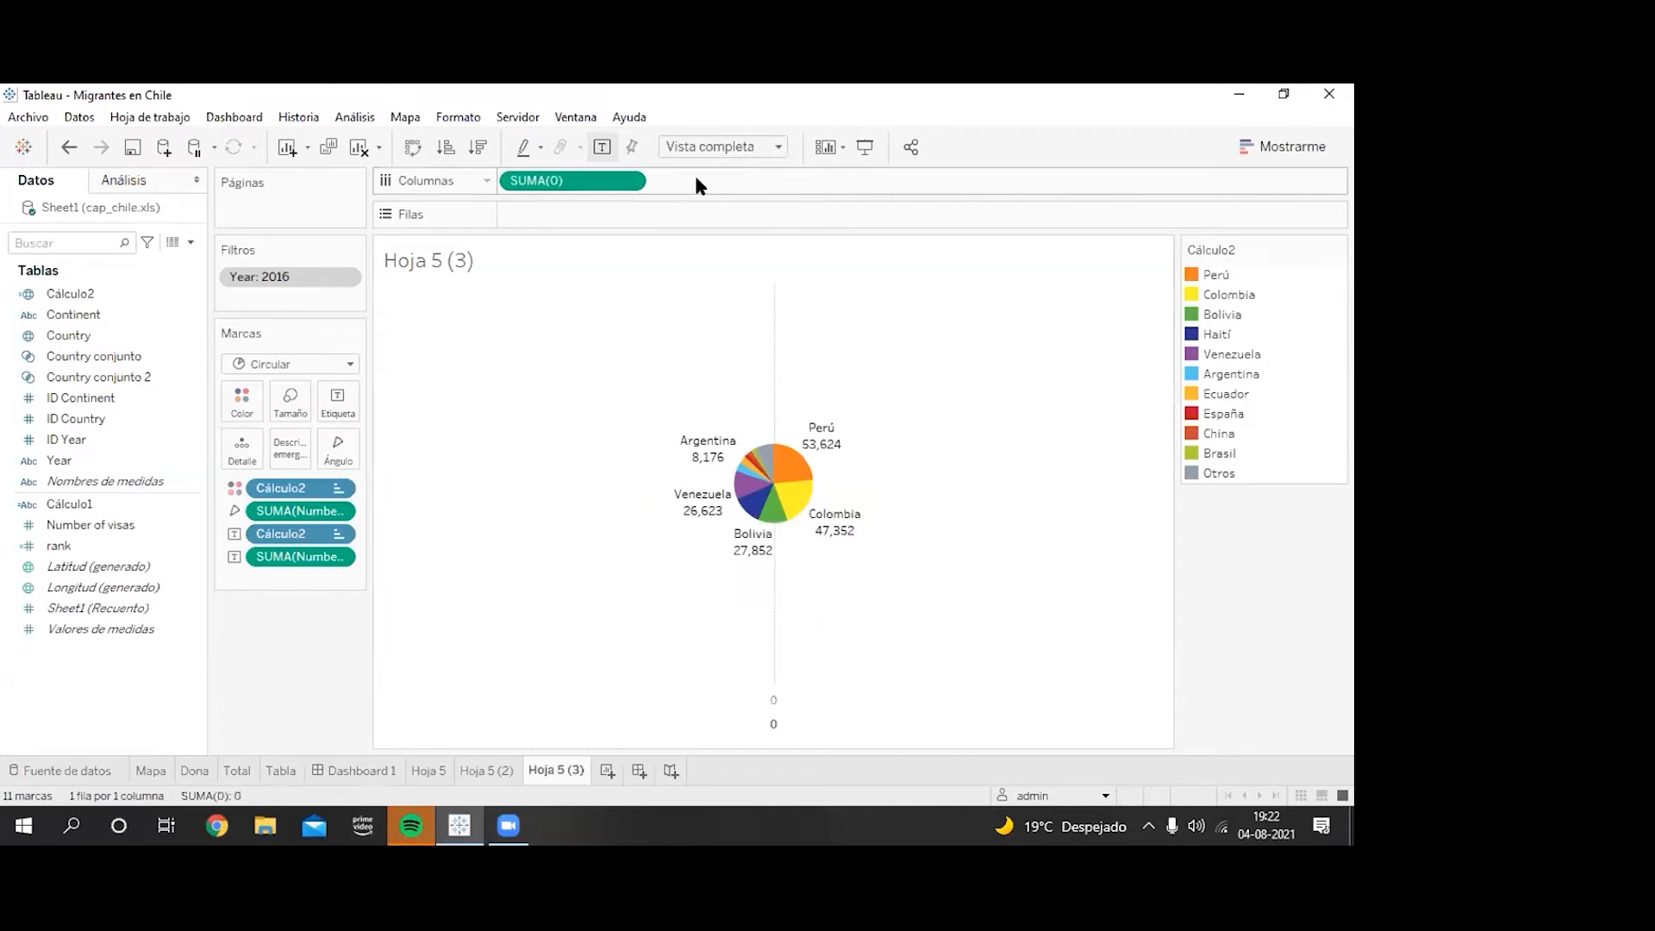
pyautogui.doubleClick(697, 181)
pyautogui.write('0')
pyautogui.press('Return')
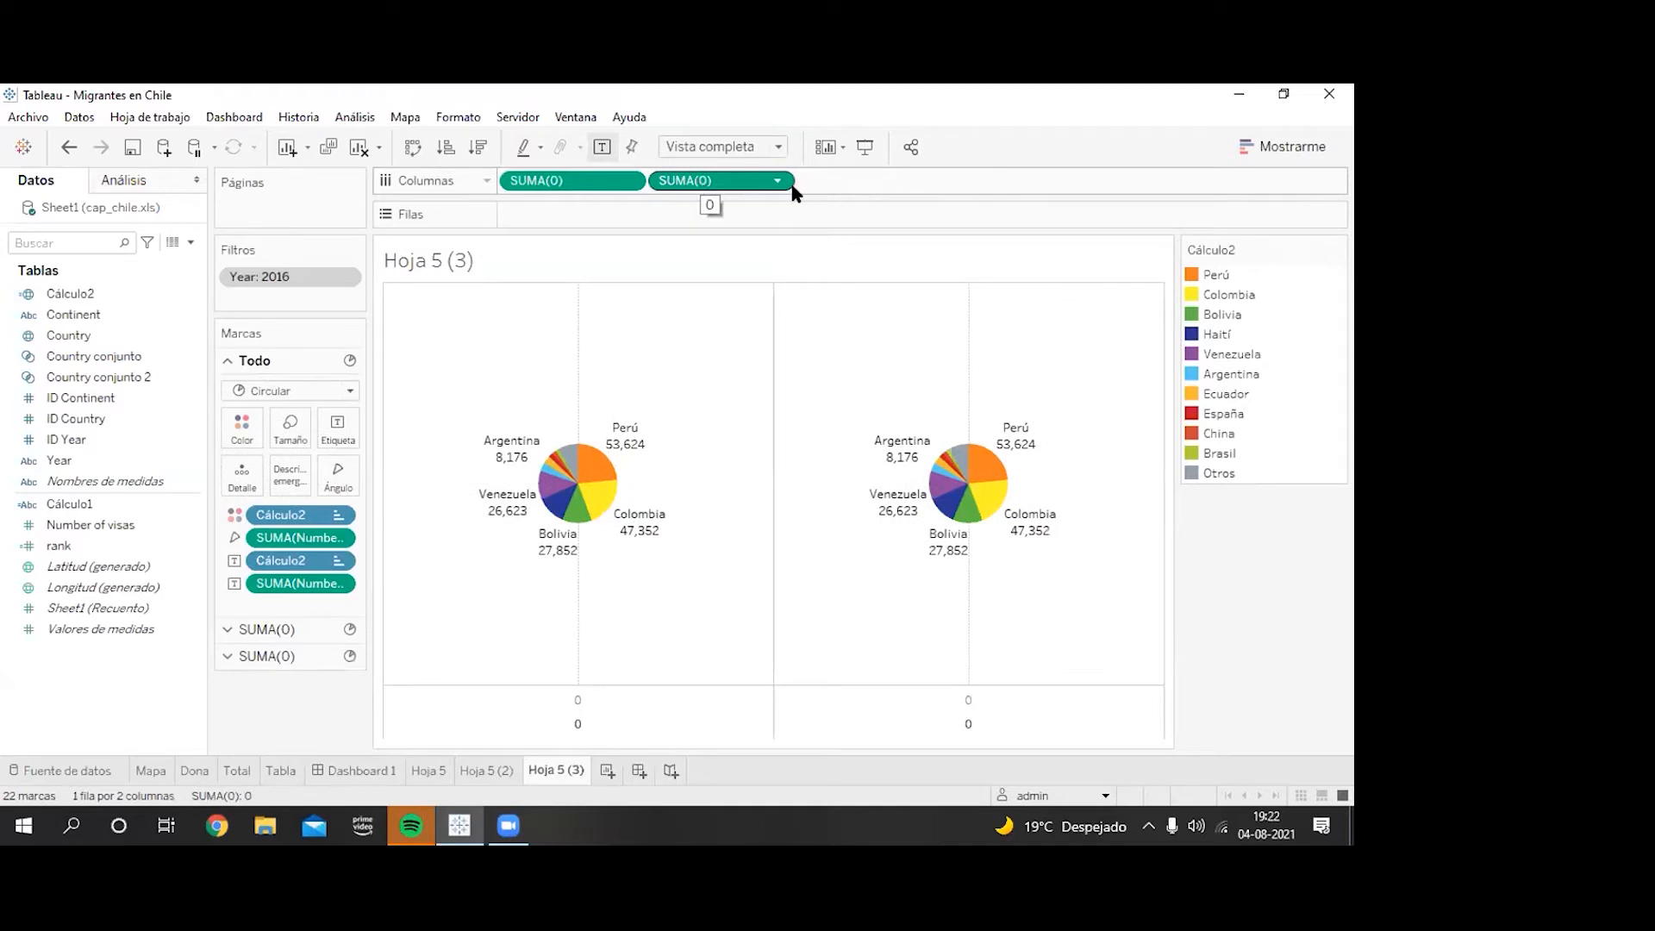
pyautogui.click(779, 182)
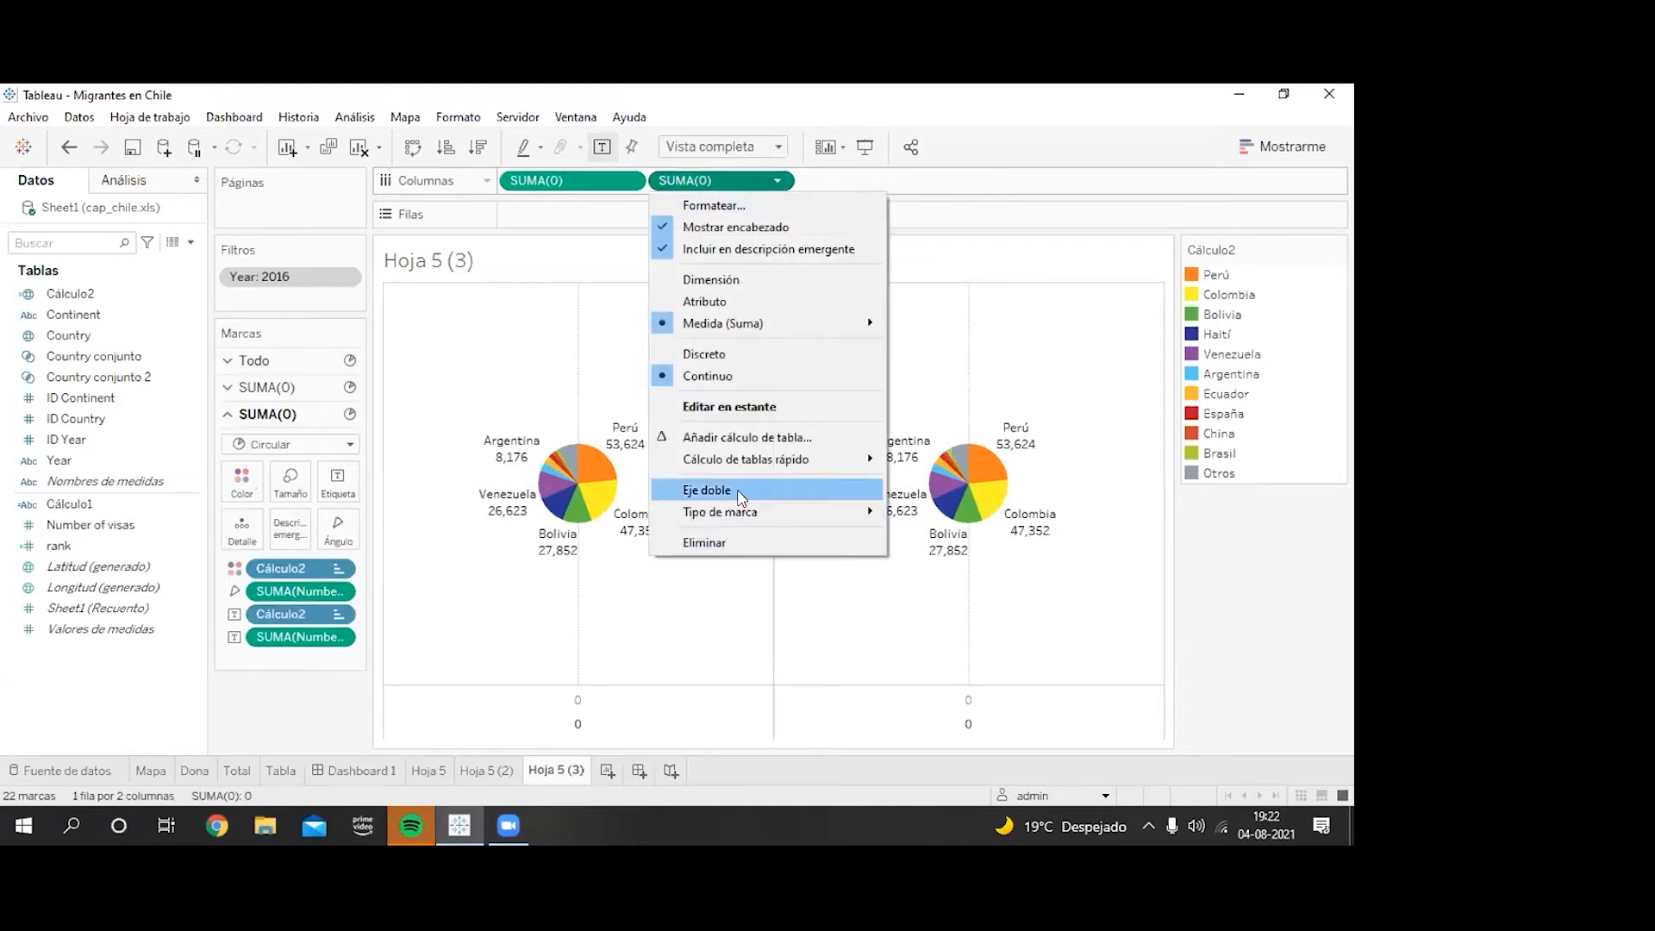
pyautogui.click(737, 490)
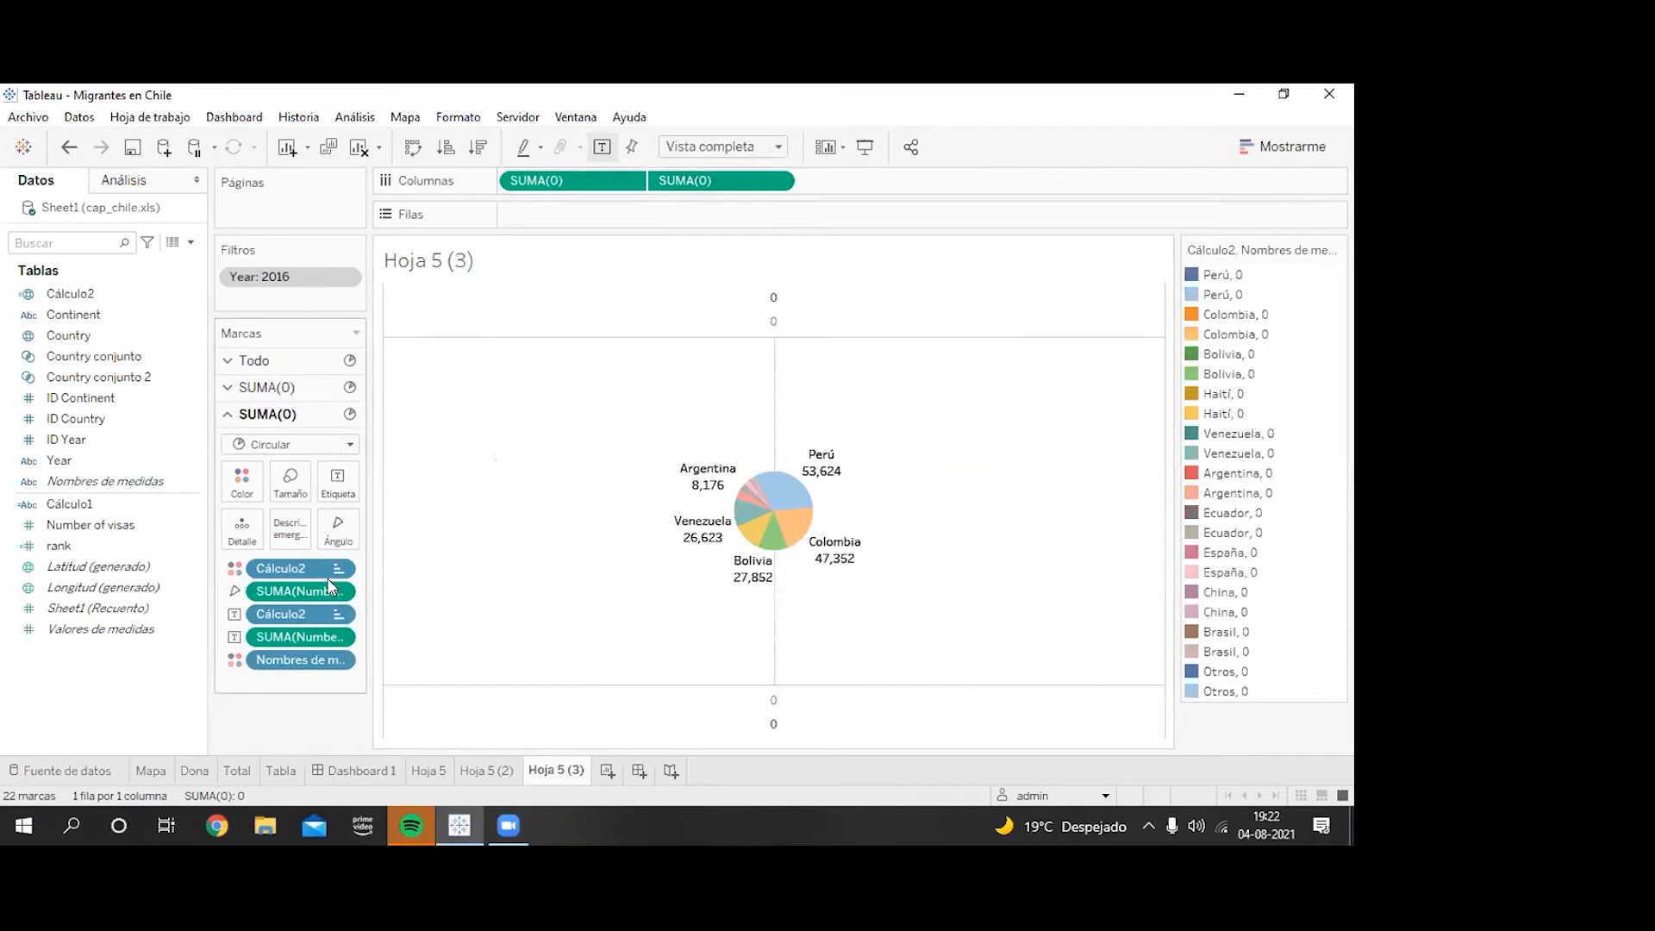
# Step: Remove all color, label and angle fields from the marks of the second SUMA(0), including Nombres de medidas
pyautogui.click(280, 397)
pyautogui.click(272, 681)
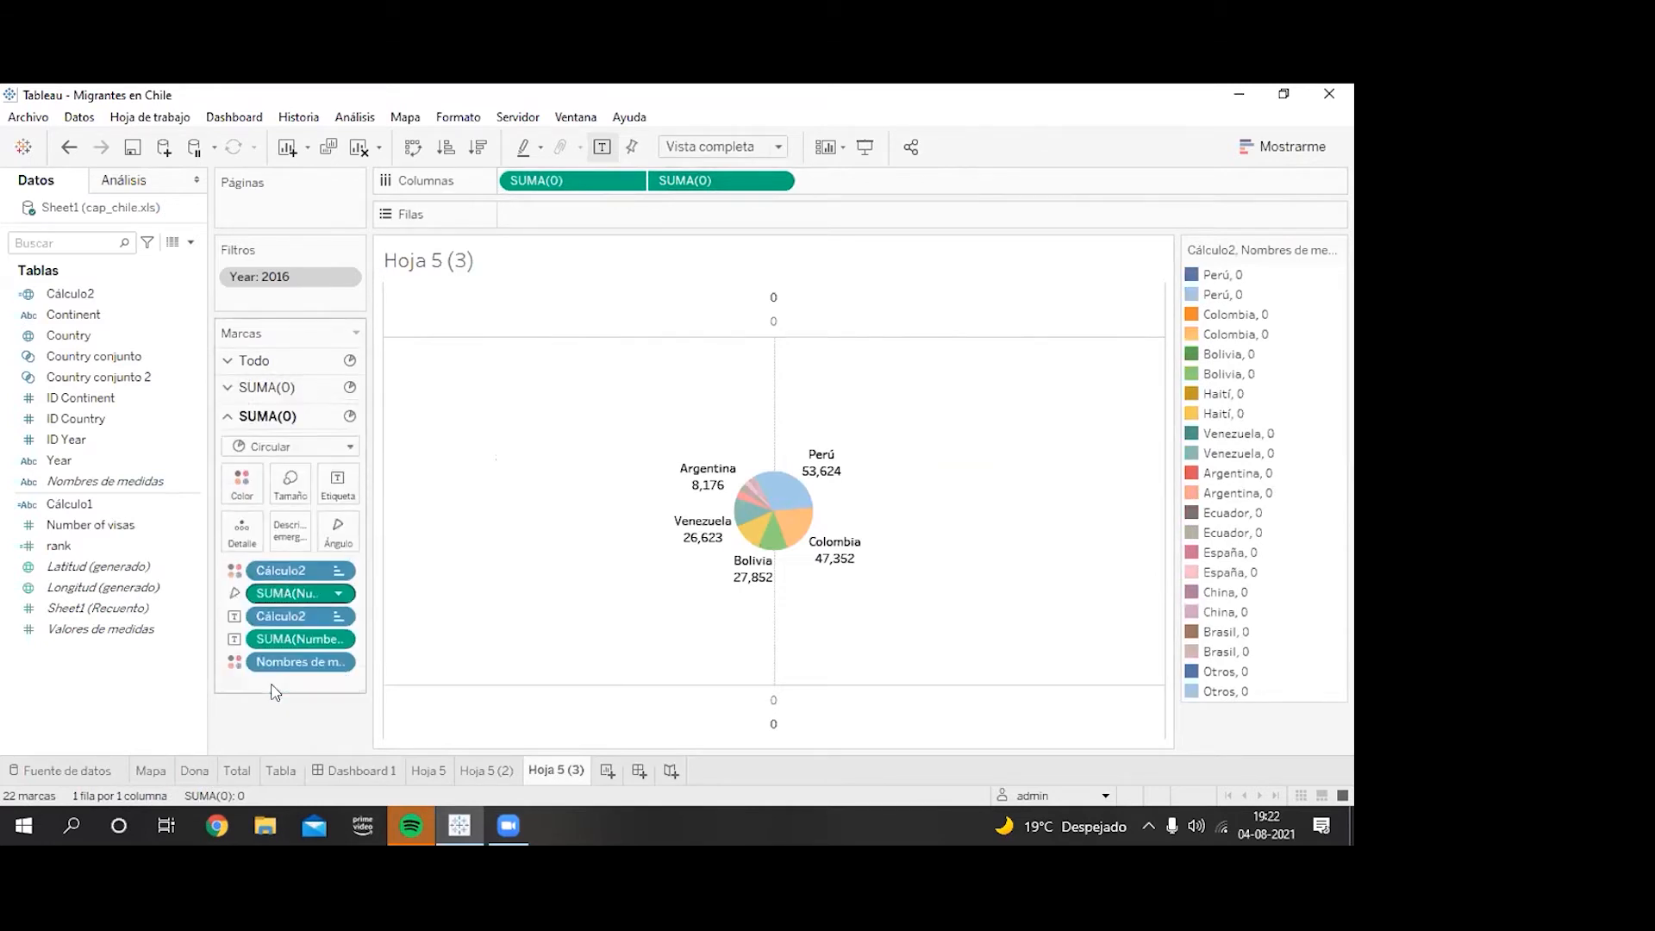
pyautogui.rightClick(323, 662)
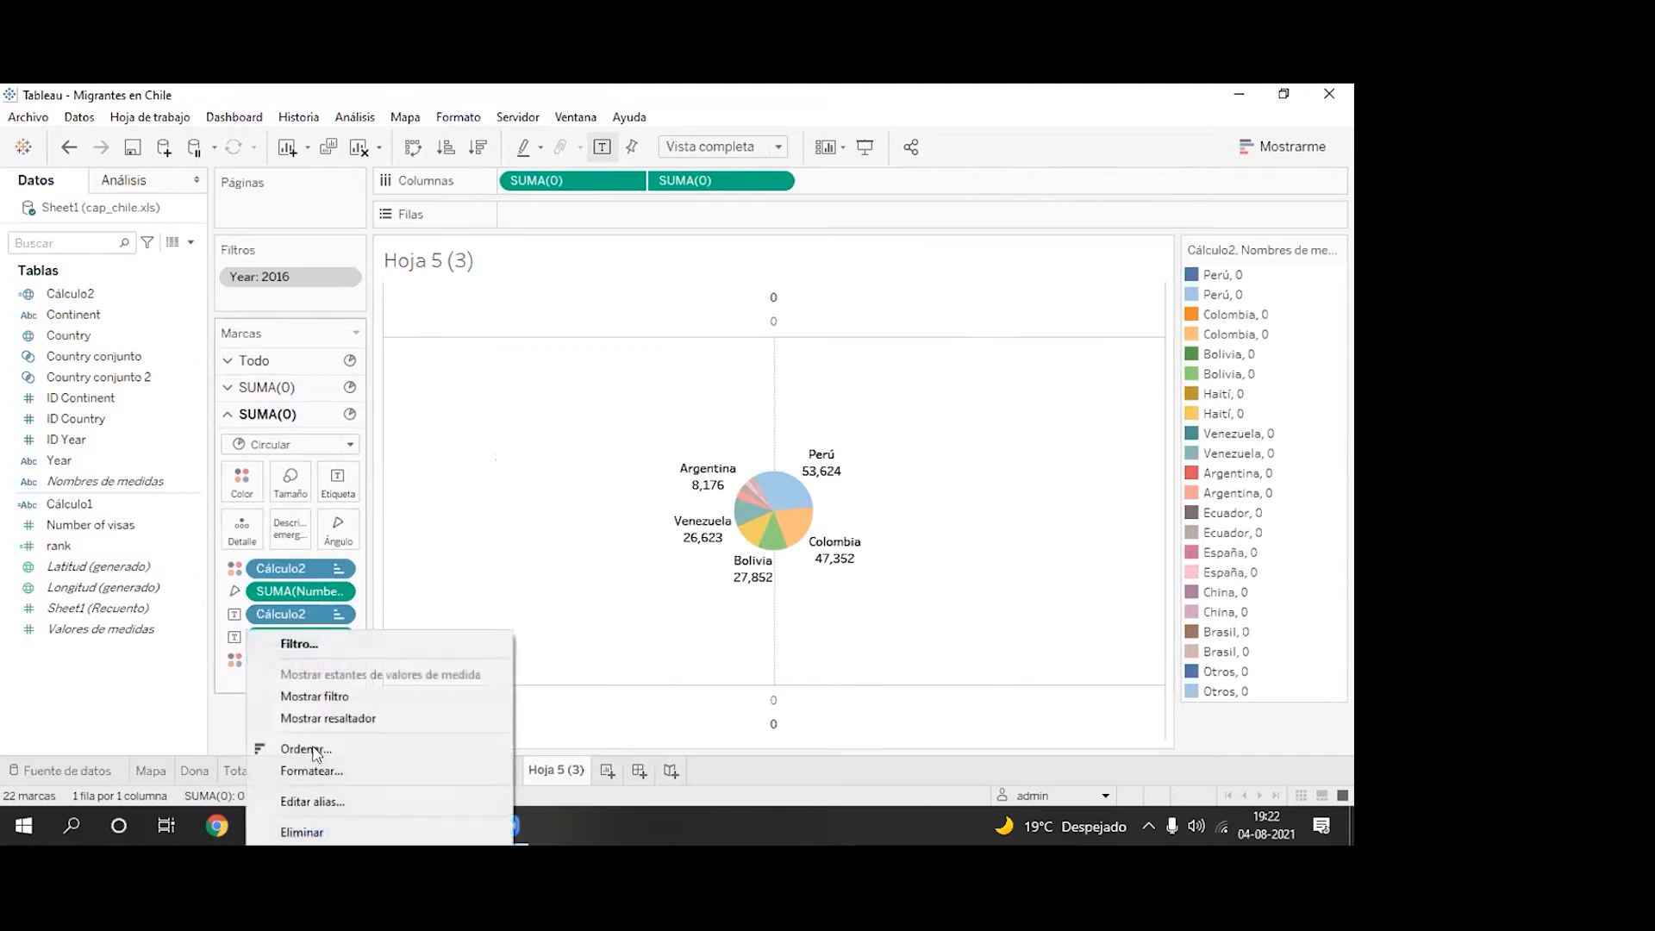
pyautogui.click(306, 832)
pyautogui.moveTo(284, 638); pyautogui.dragTo(164, 712)
pyautogui.moveTo(266, 621); pyautogui.dragTo(103, 703)
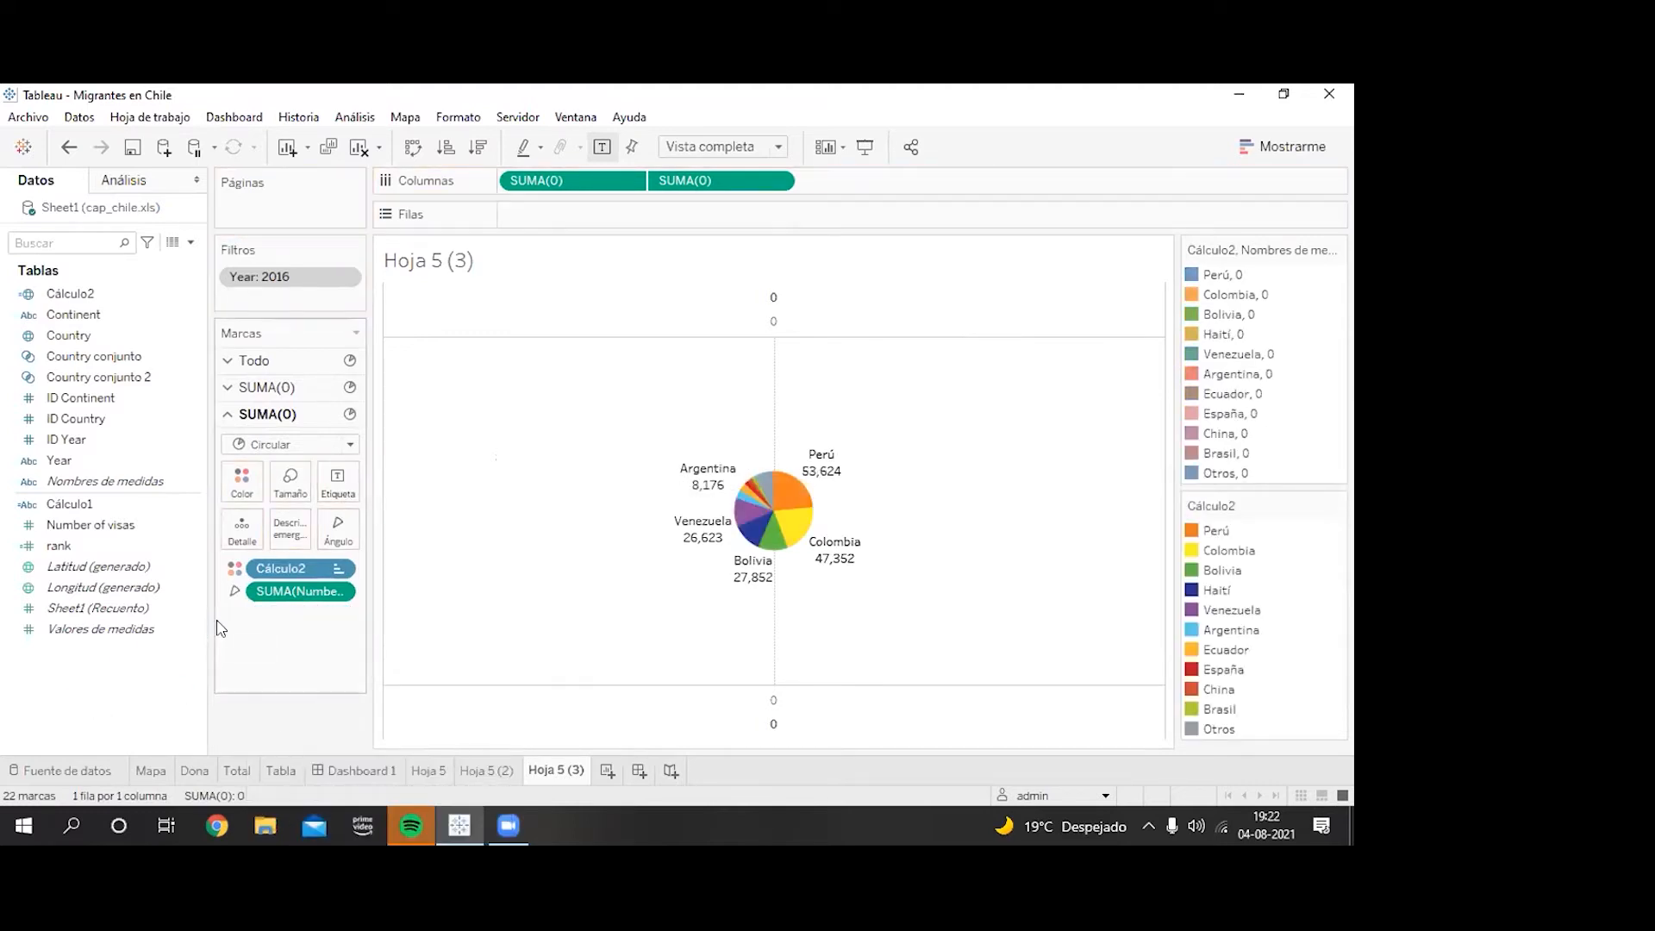
pyautogui.moveTo(276, 592); pyautogui.dragTo(35, 702)
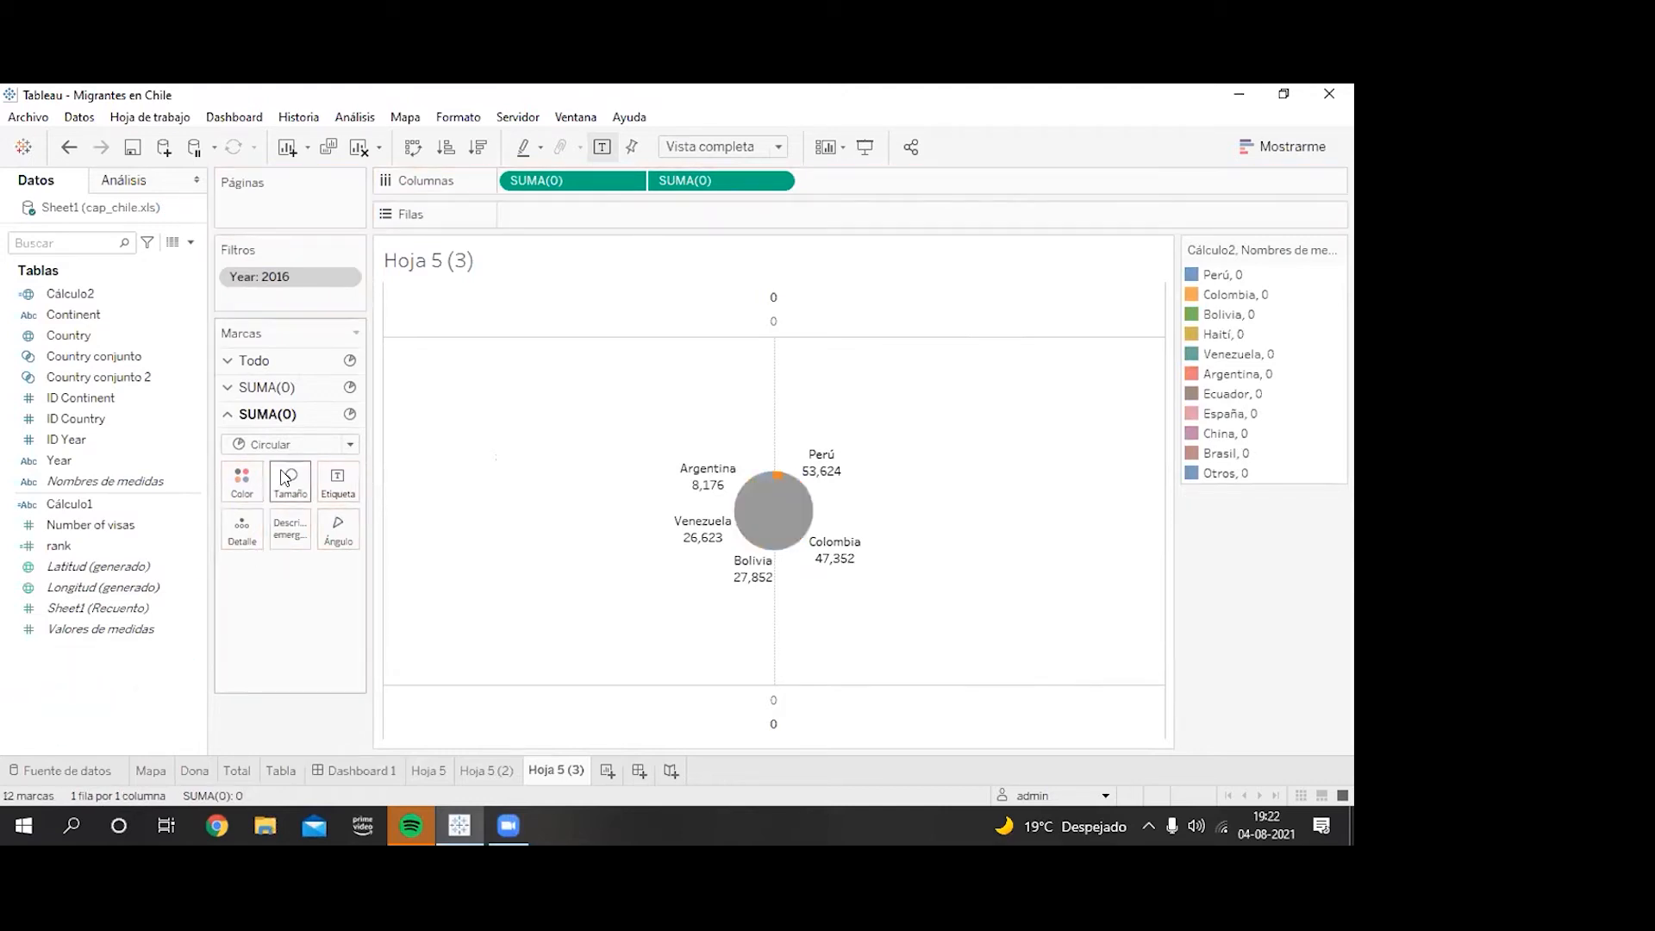
# Step: Color the second SUMA(0) pie white at 100% opacity
pyautogui.click(243, 488)
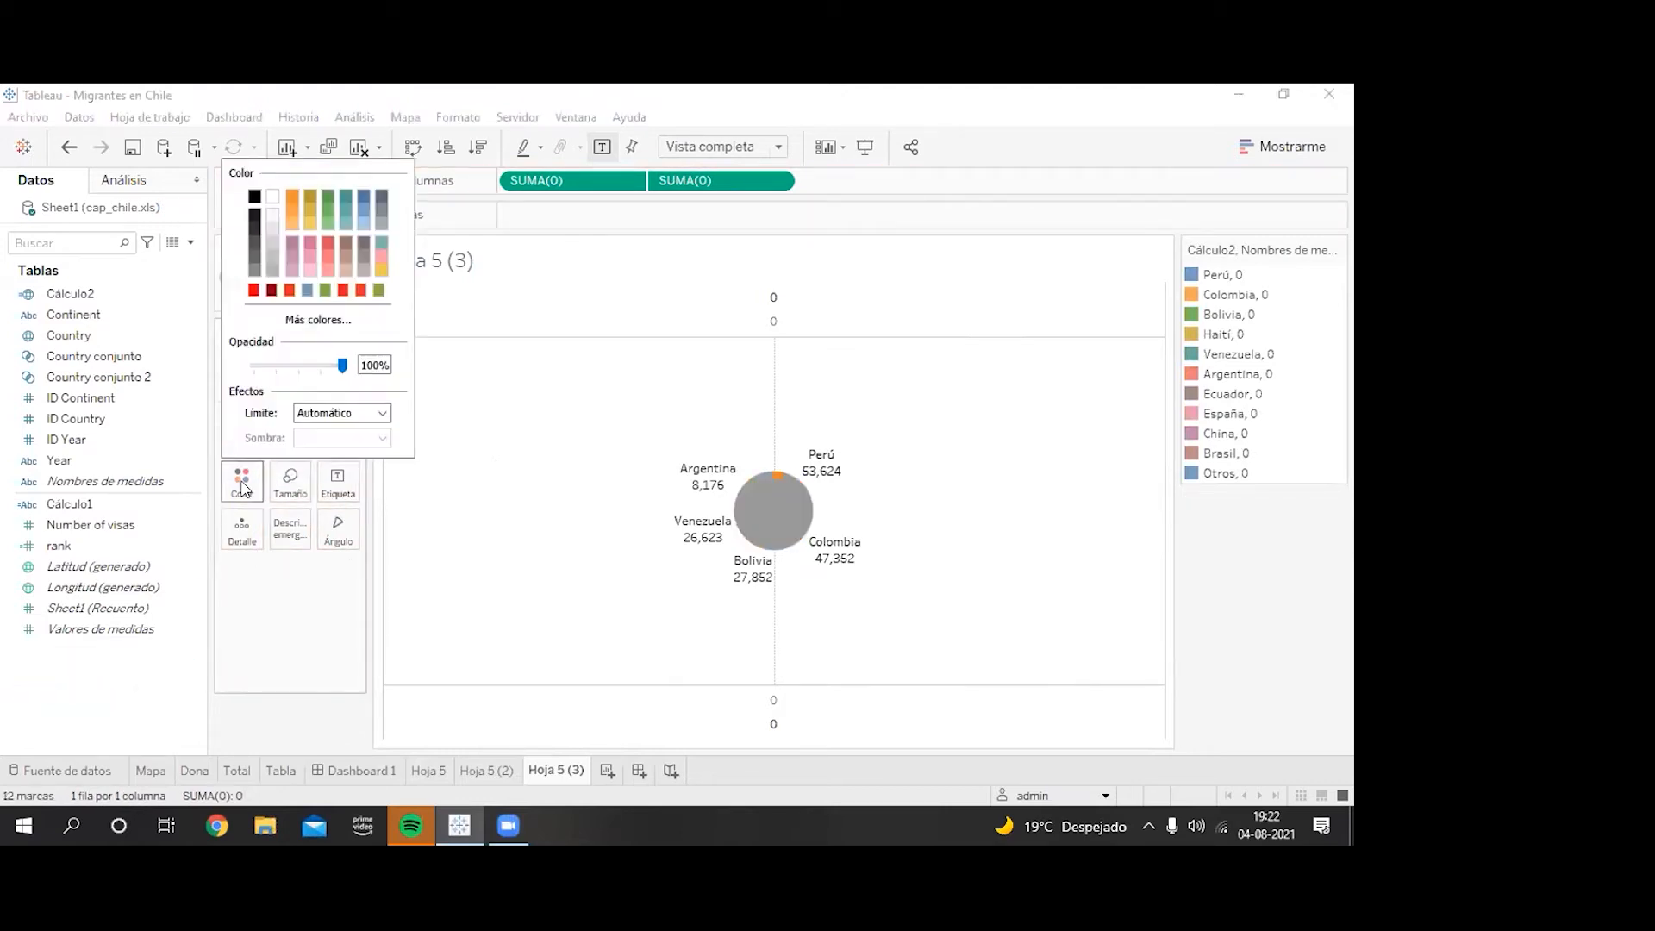
pyautogui.click(275, 204)
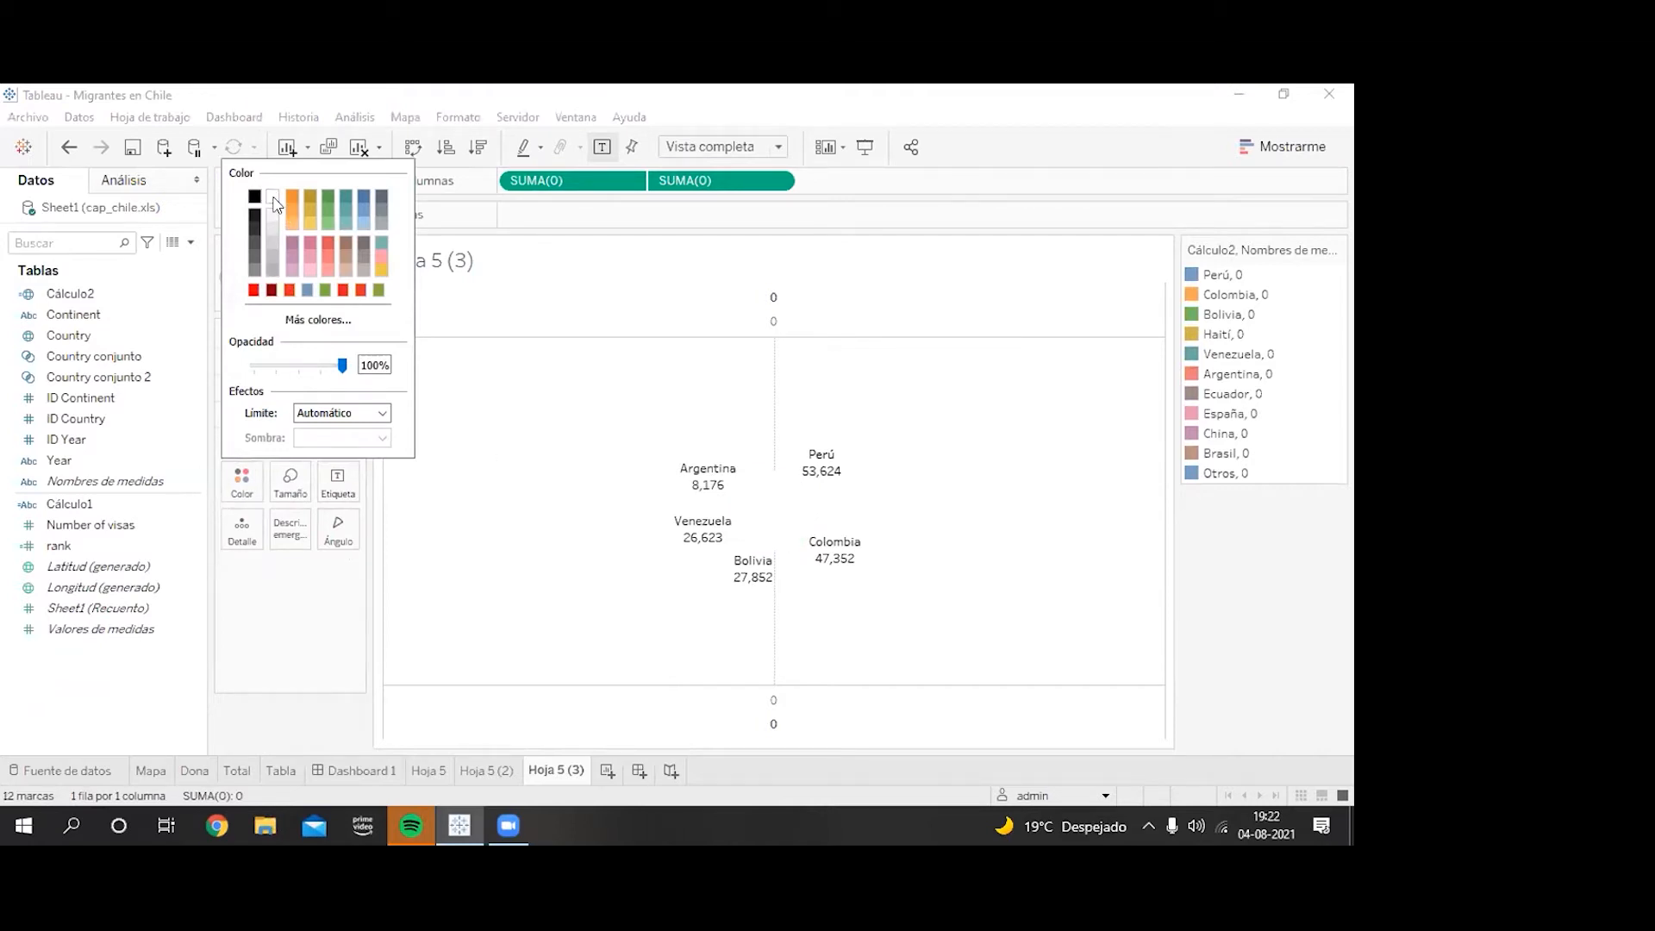
pyautogui.click(323, 627)
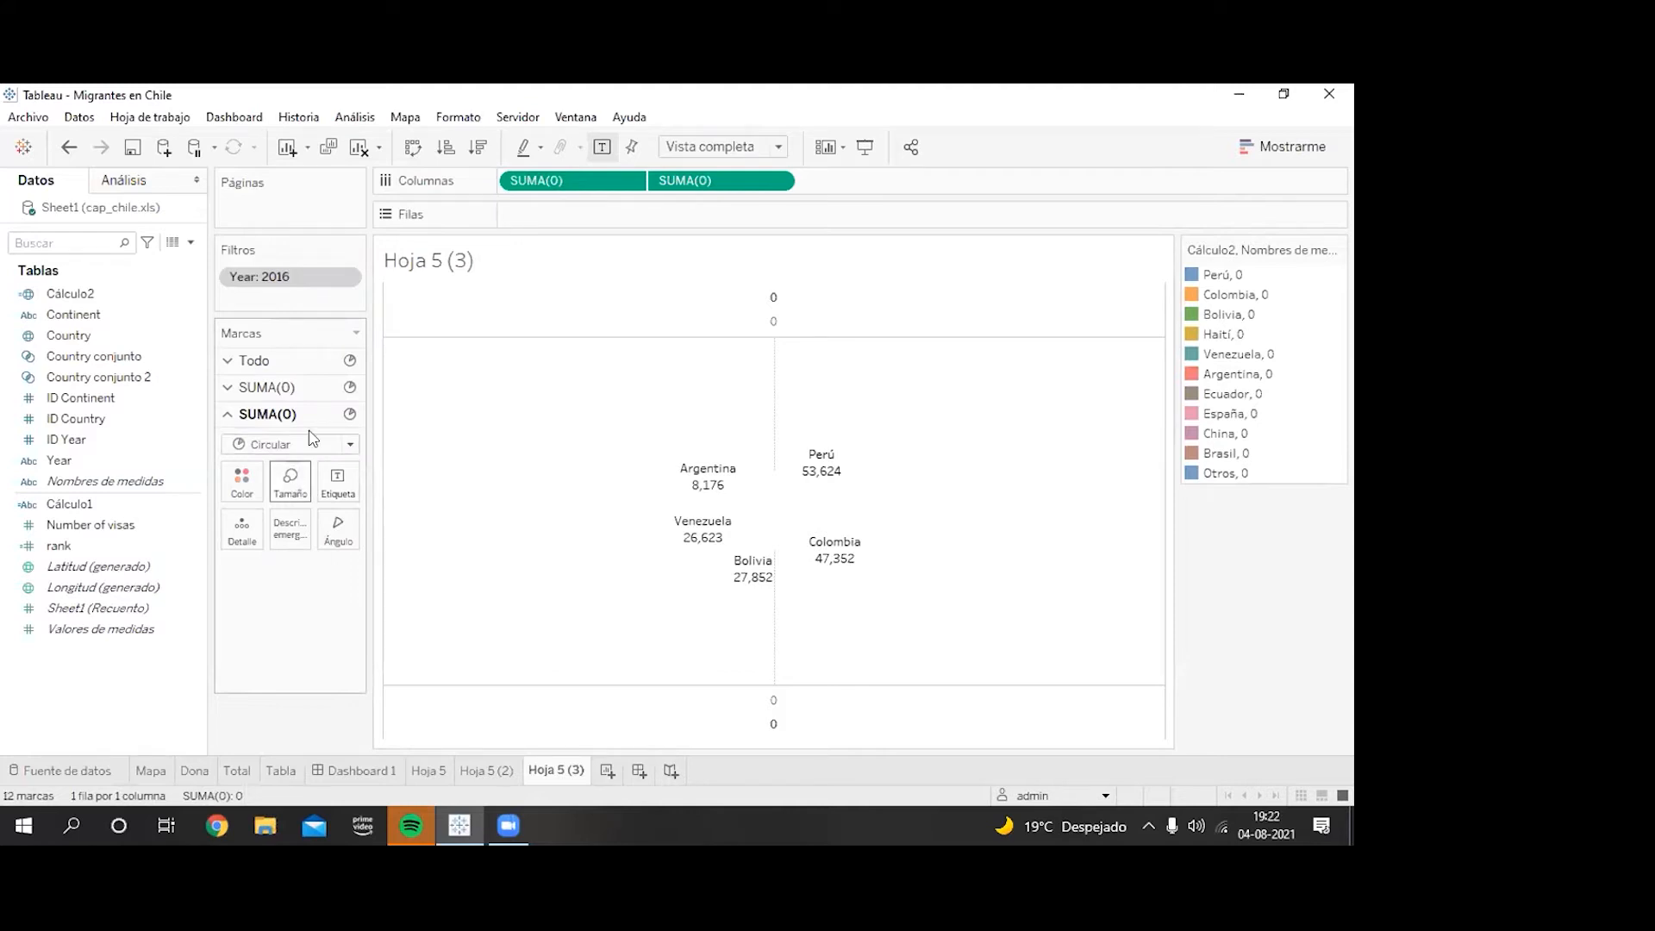
# Step: Remove Nombres de medidas from the first SUMA(0) marks and enlarge that pie until it forms a ring around the white circle
pyautogui.click(306, 387)
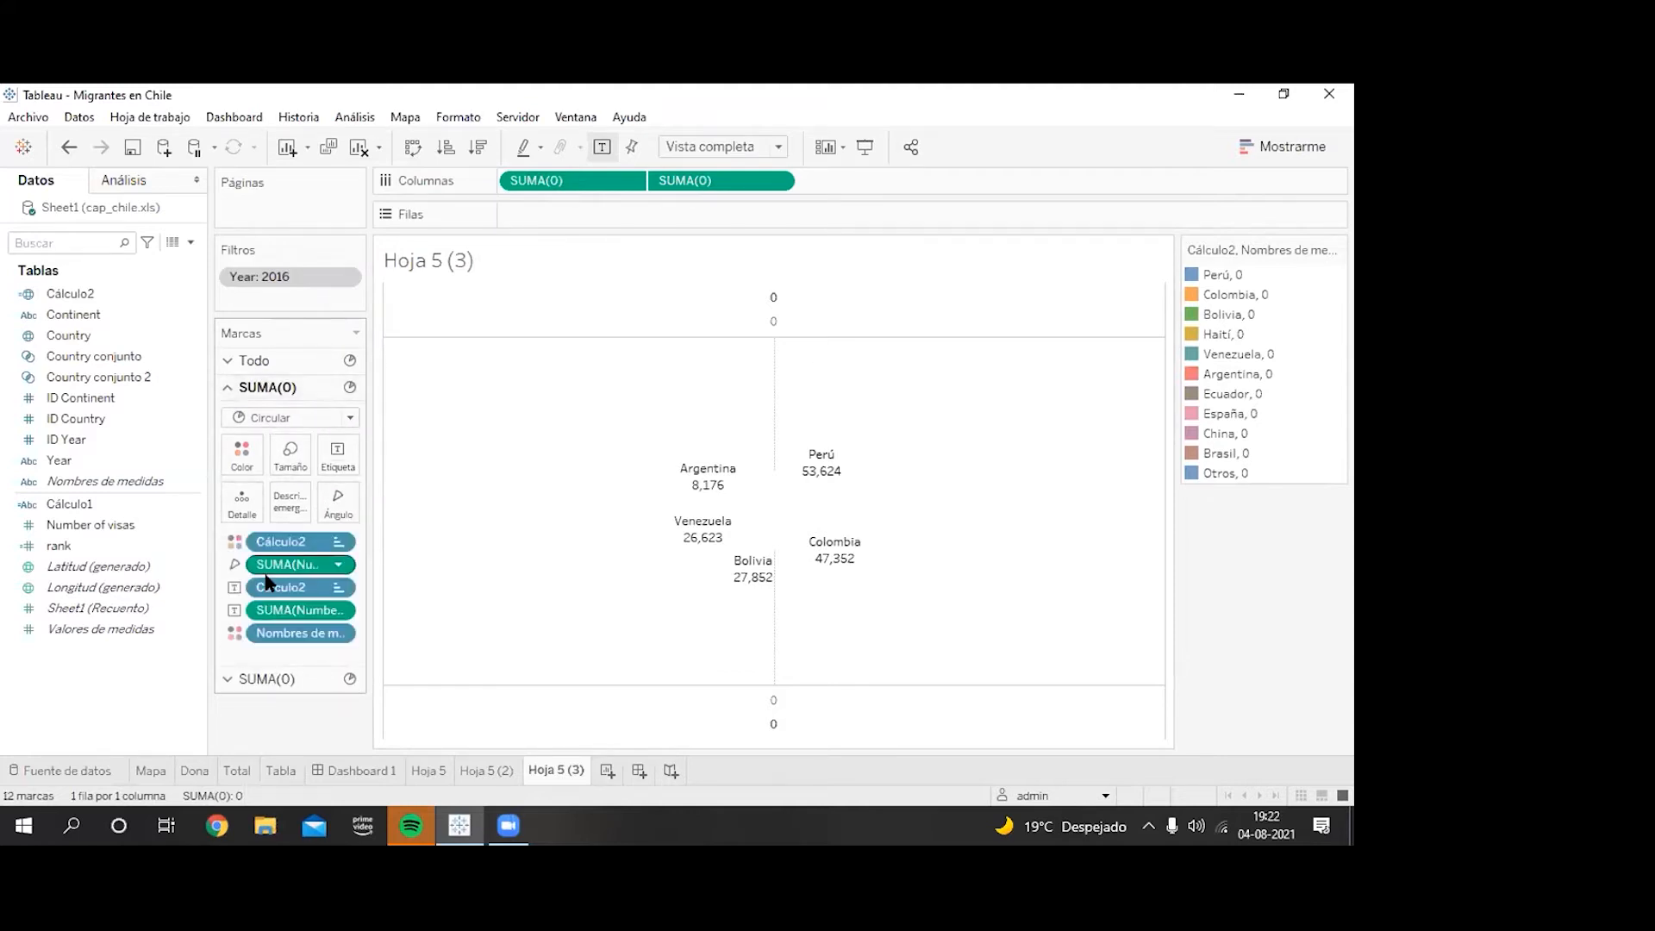
pyautogui.click(338, 633)
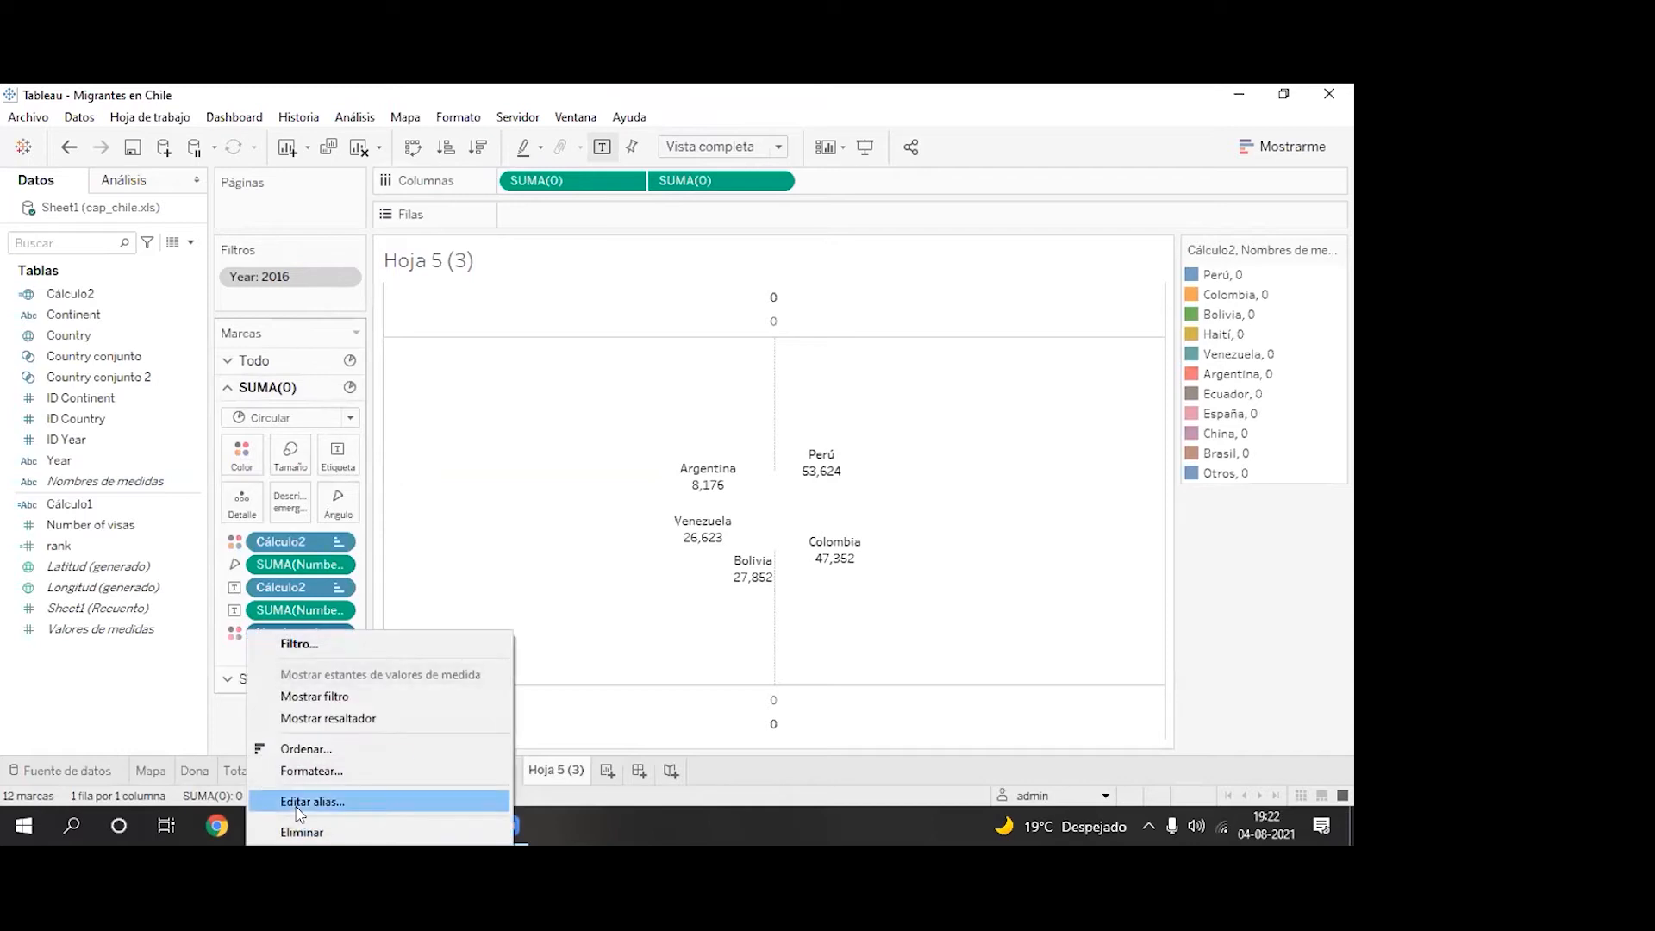
pyautogui.click(297, 832)
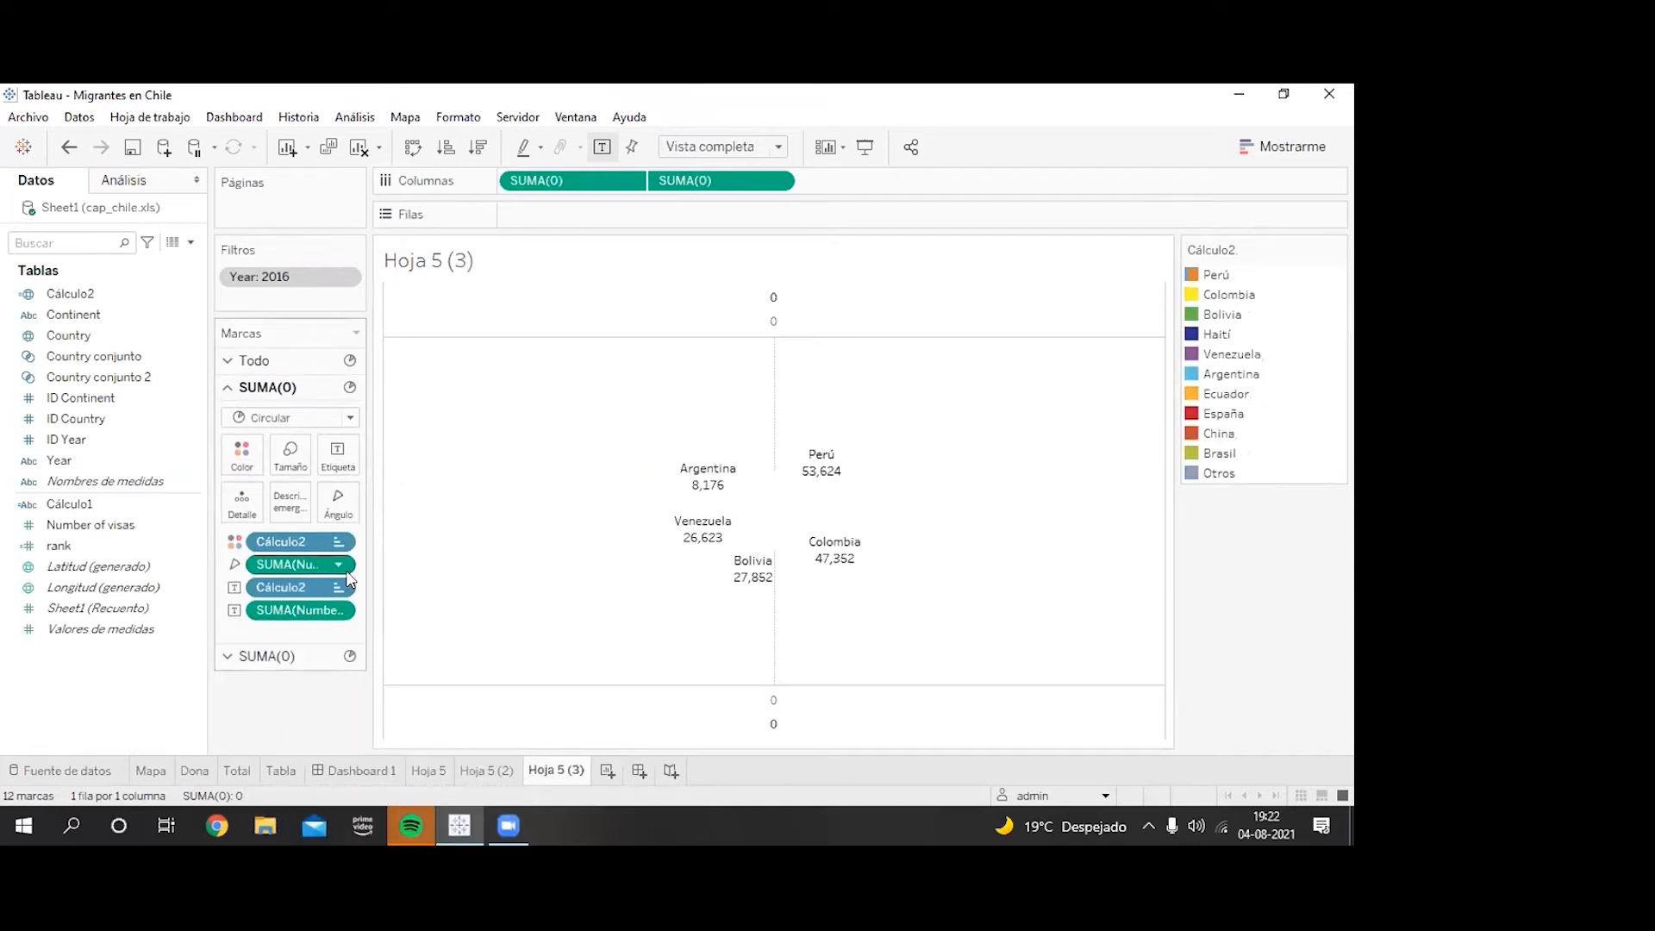
pyautogui.click(290, 471)
pyautogui.moveTo(326, 506); pyautogui.dragTo(343, 506)
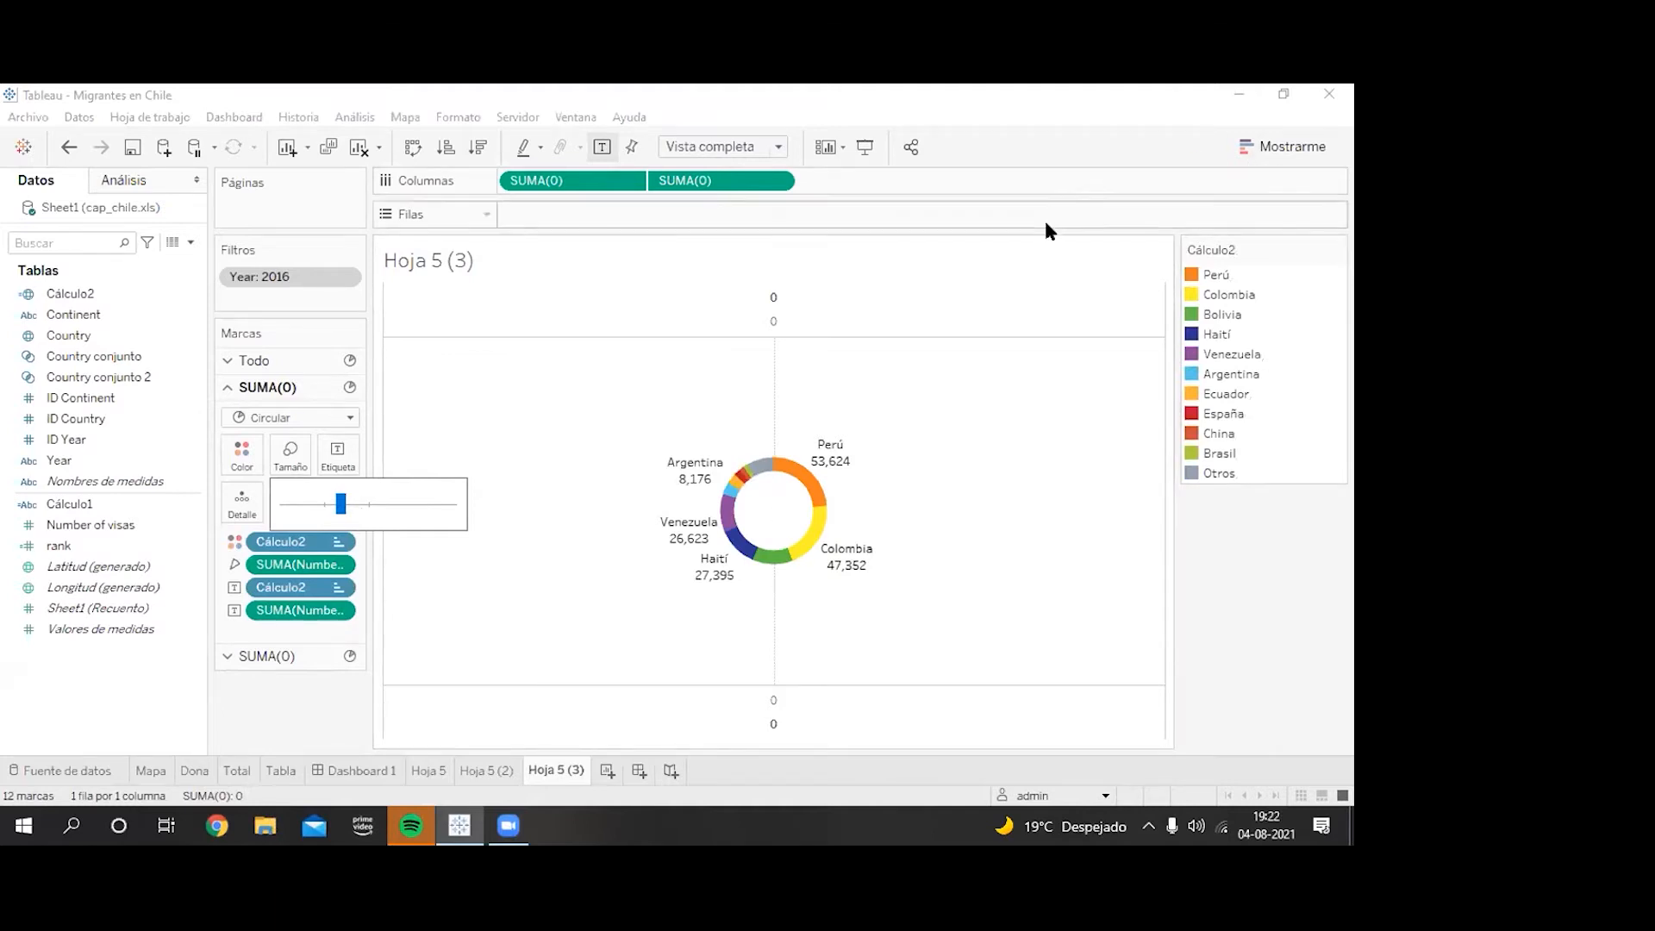
# Step: Hide the headers of both SUMA(0) axes, above and below the donut chart
pyautogui.click(850, 302)
pyautogui.rightClick(849, 303)
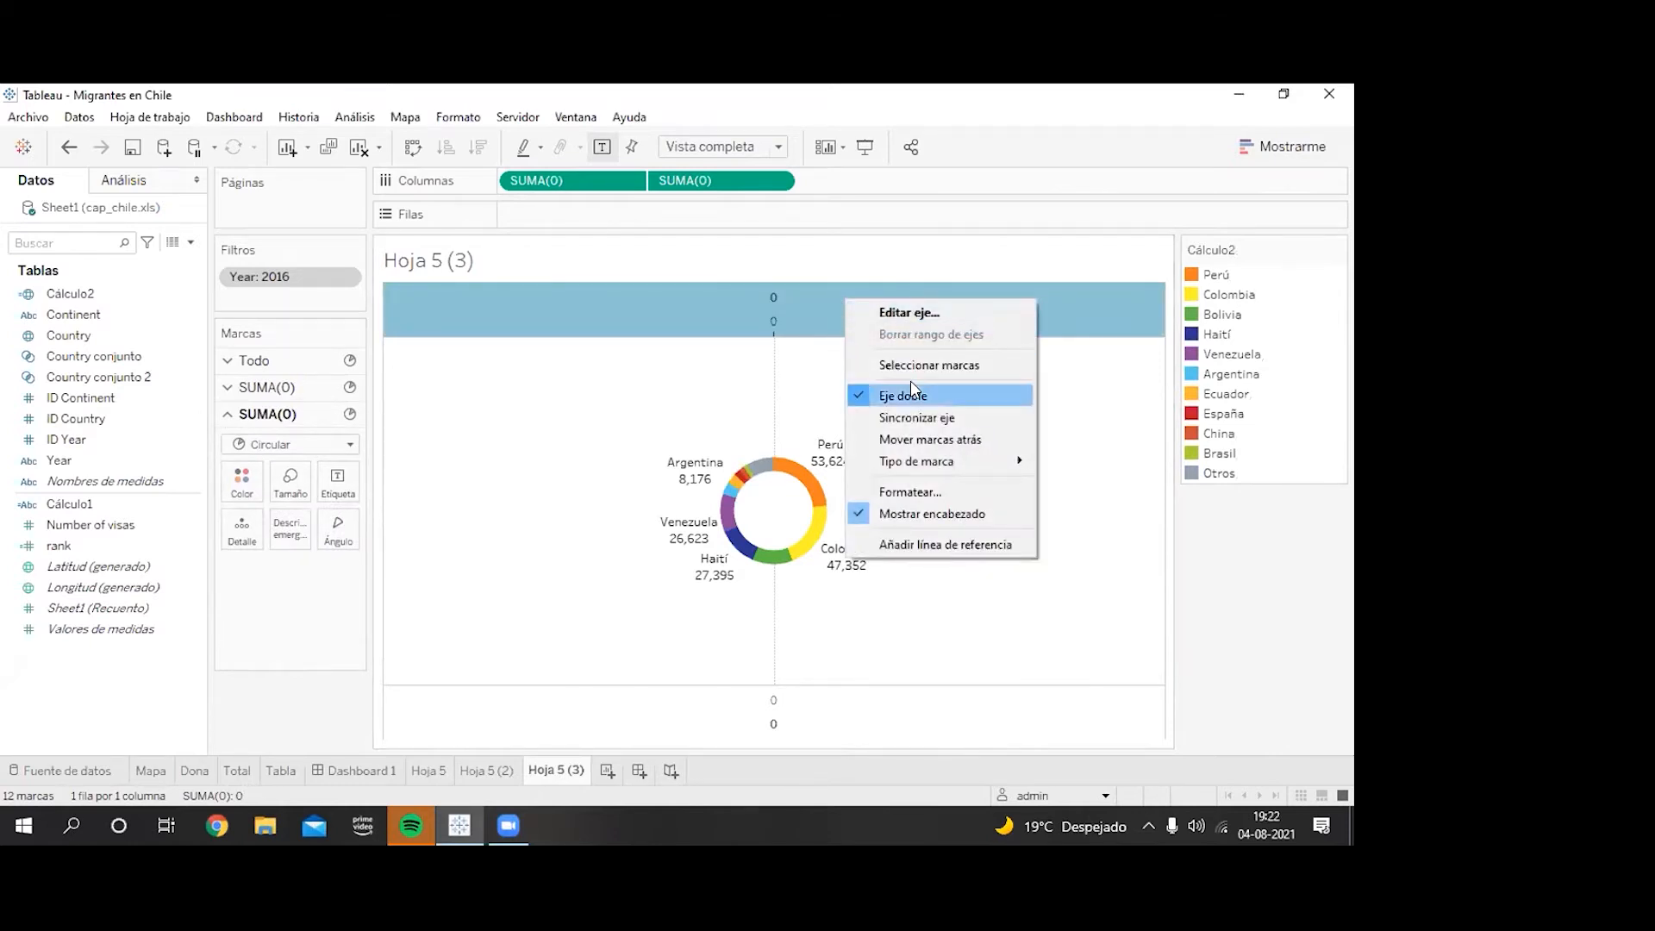
pyautogui.click(912, 513)
pyautogui.rightClick(798, 706)
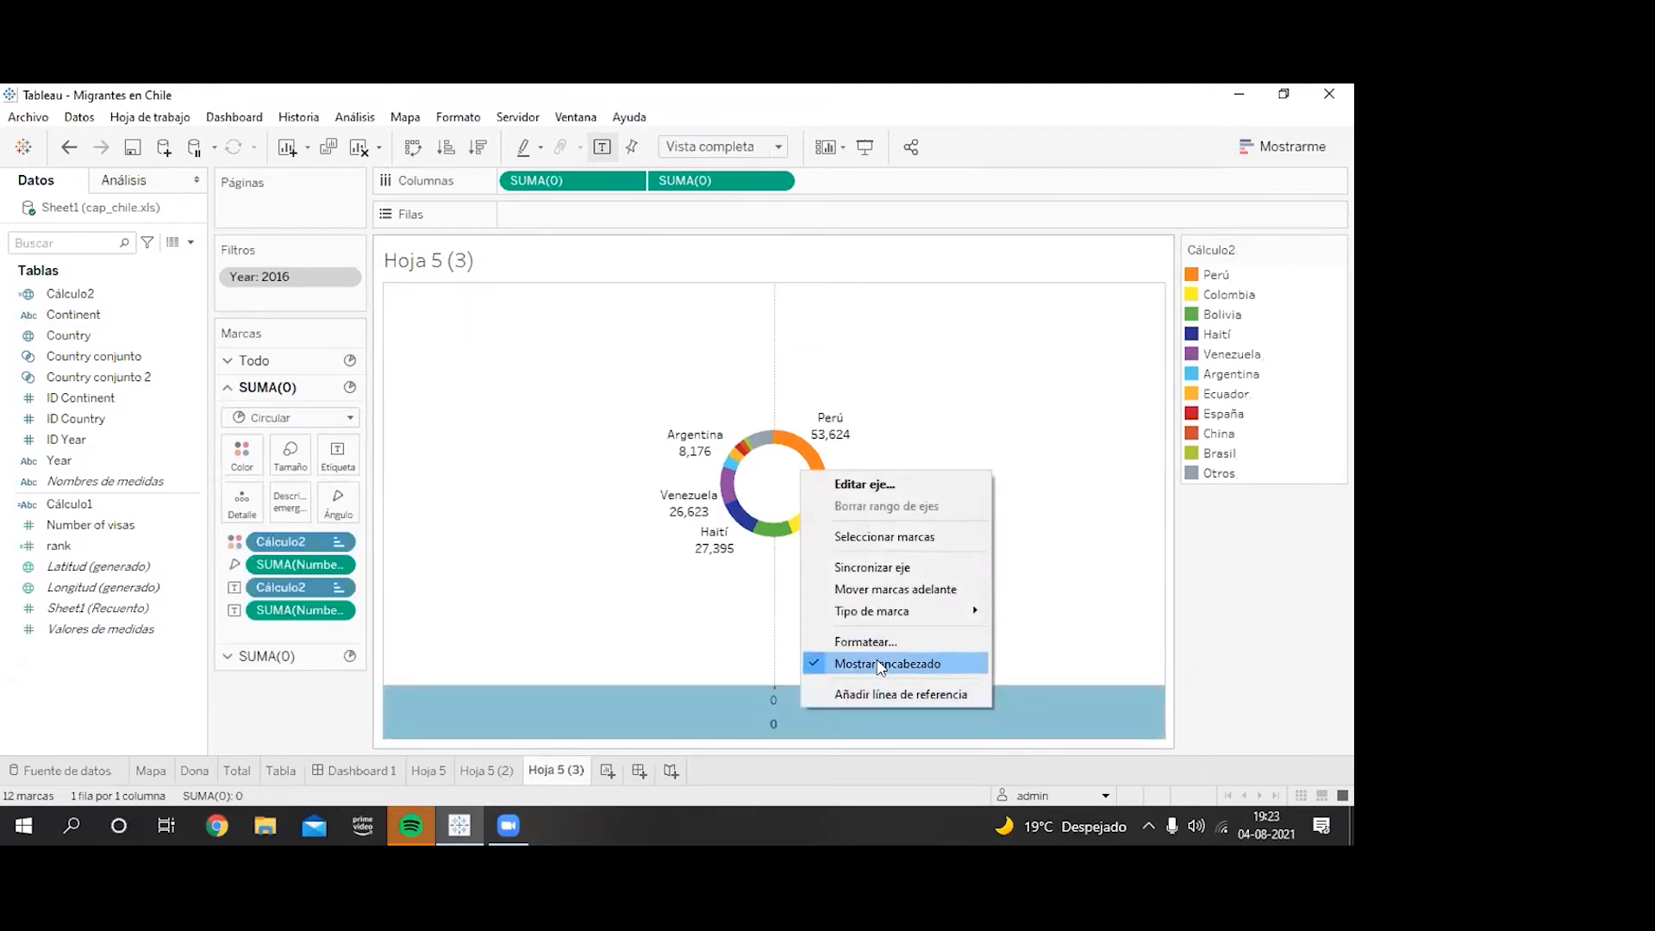
pyautogui.click(880, 664)
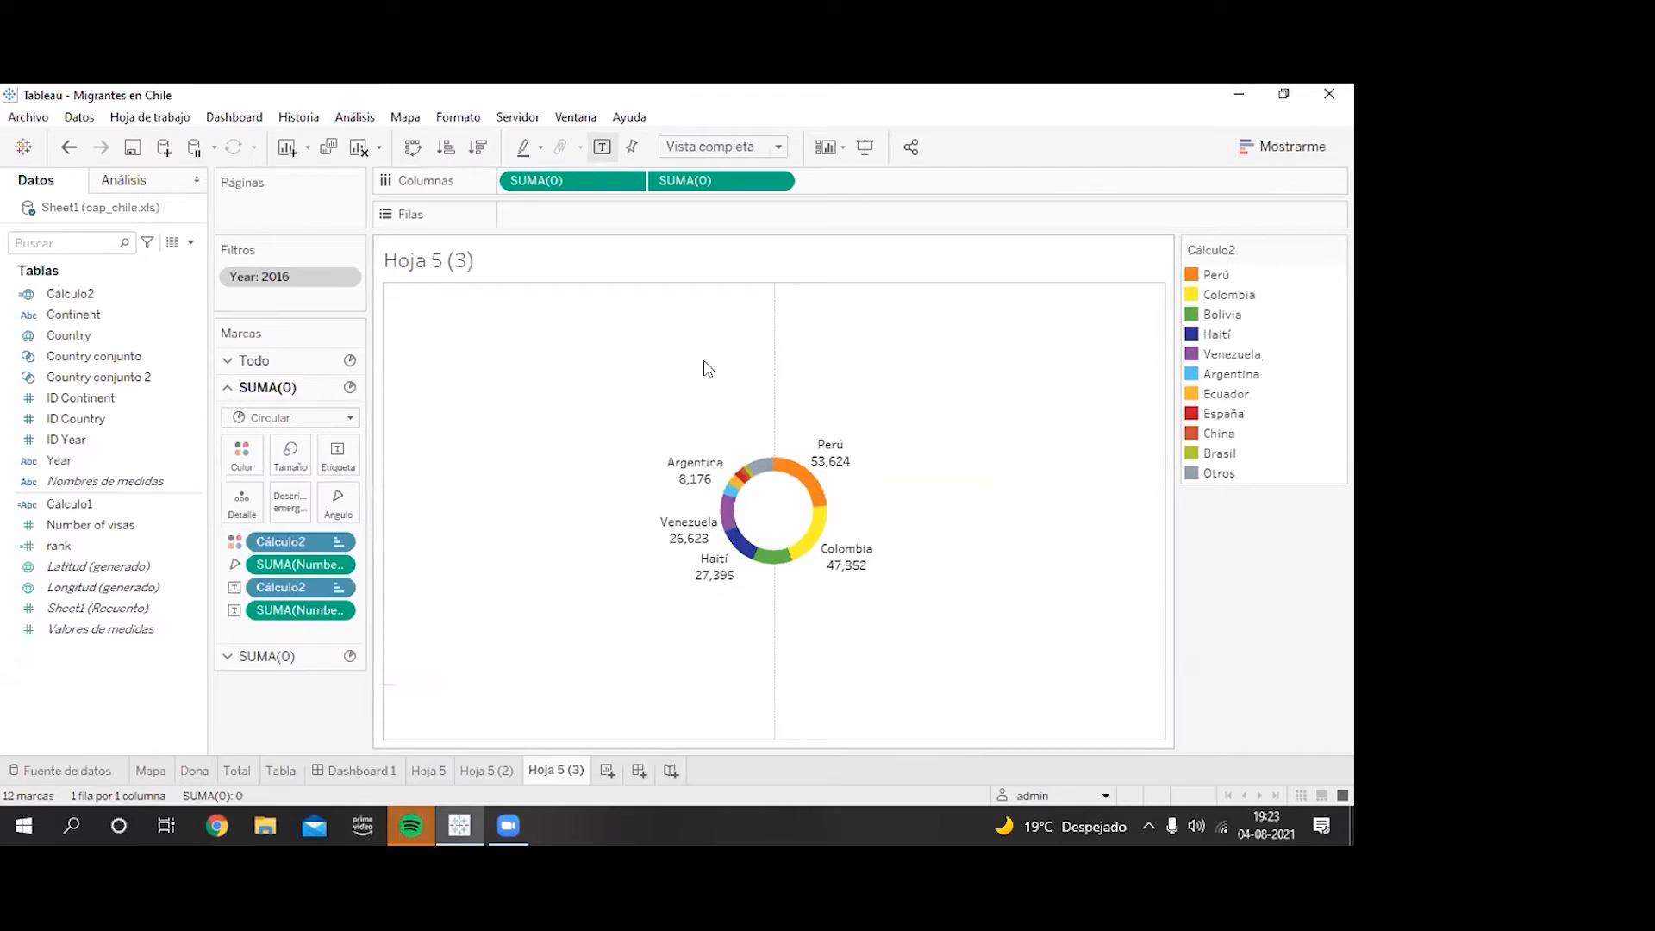
# Step: Set the sheet's grand total borders, row dividers and column dividers to Ninguno in the border formatting
pyautogui.rightClick(545, 423)
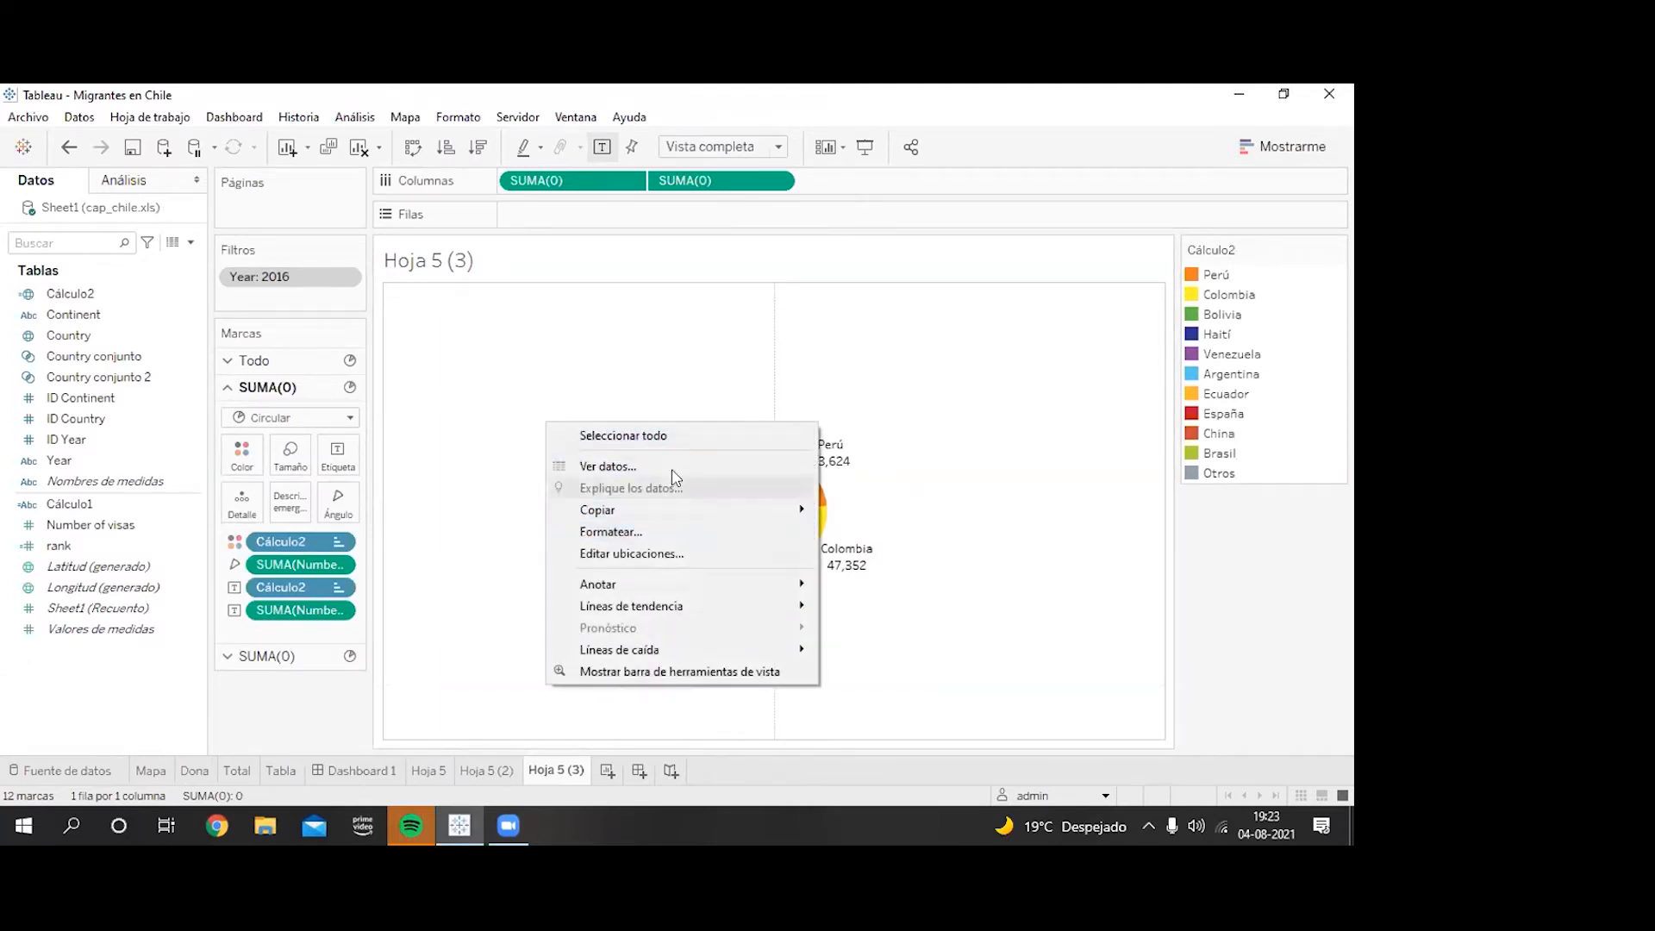
pyautogui.click(648, 532)
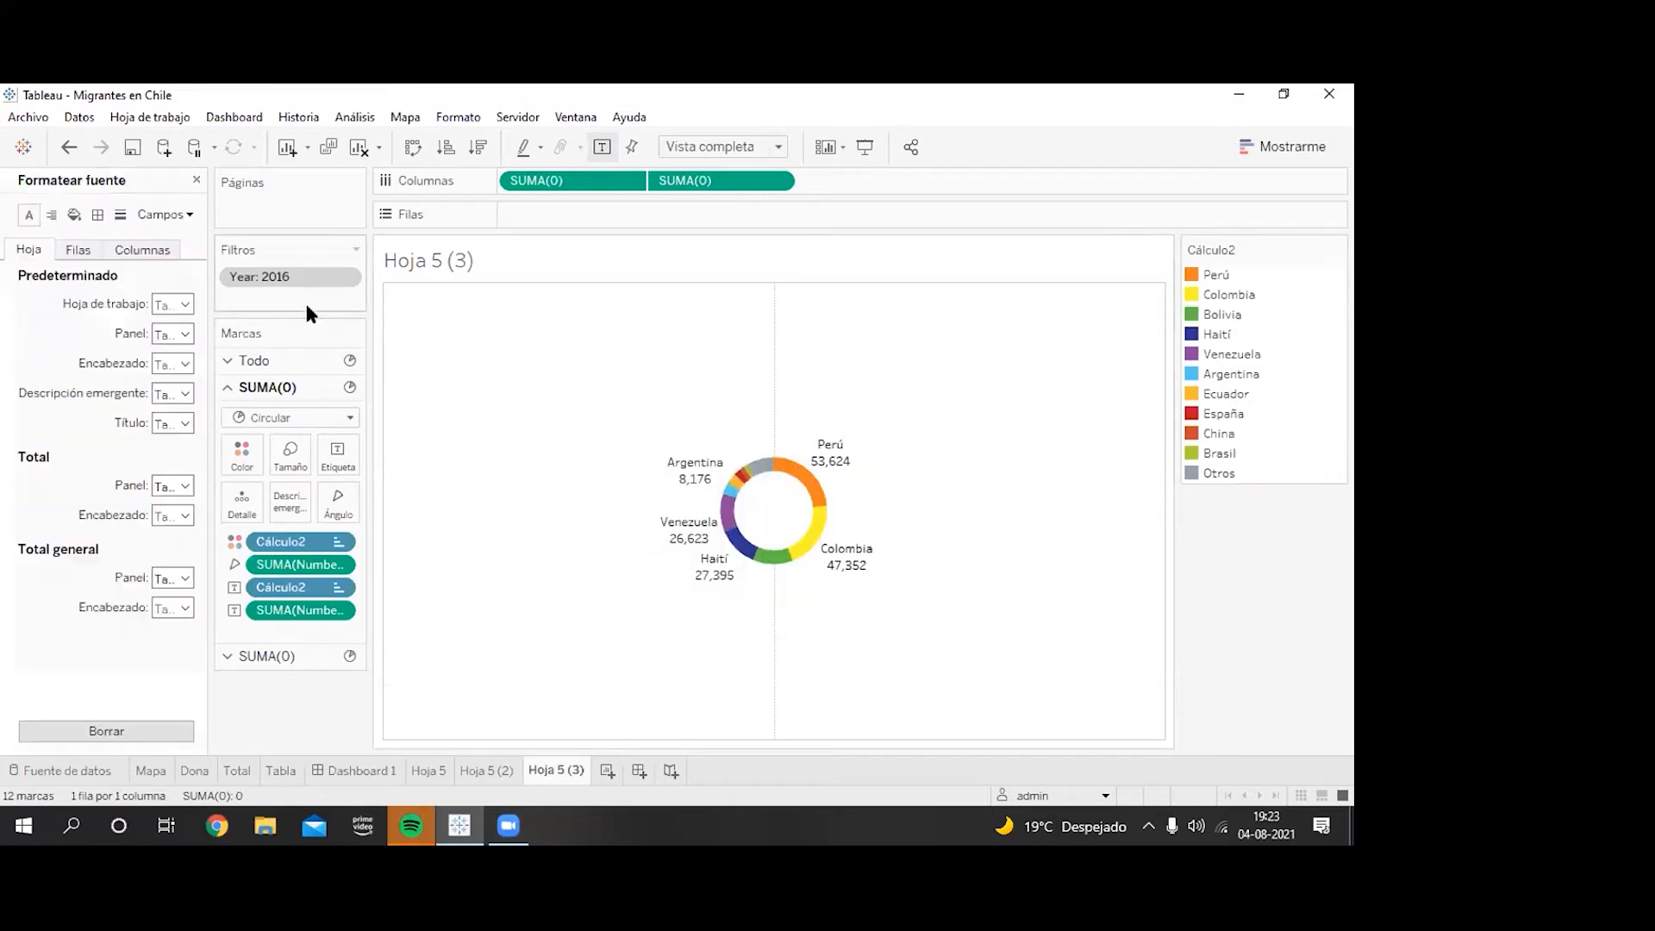
pyautogui.click(98, 215)
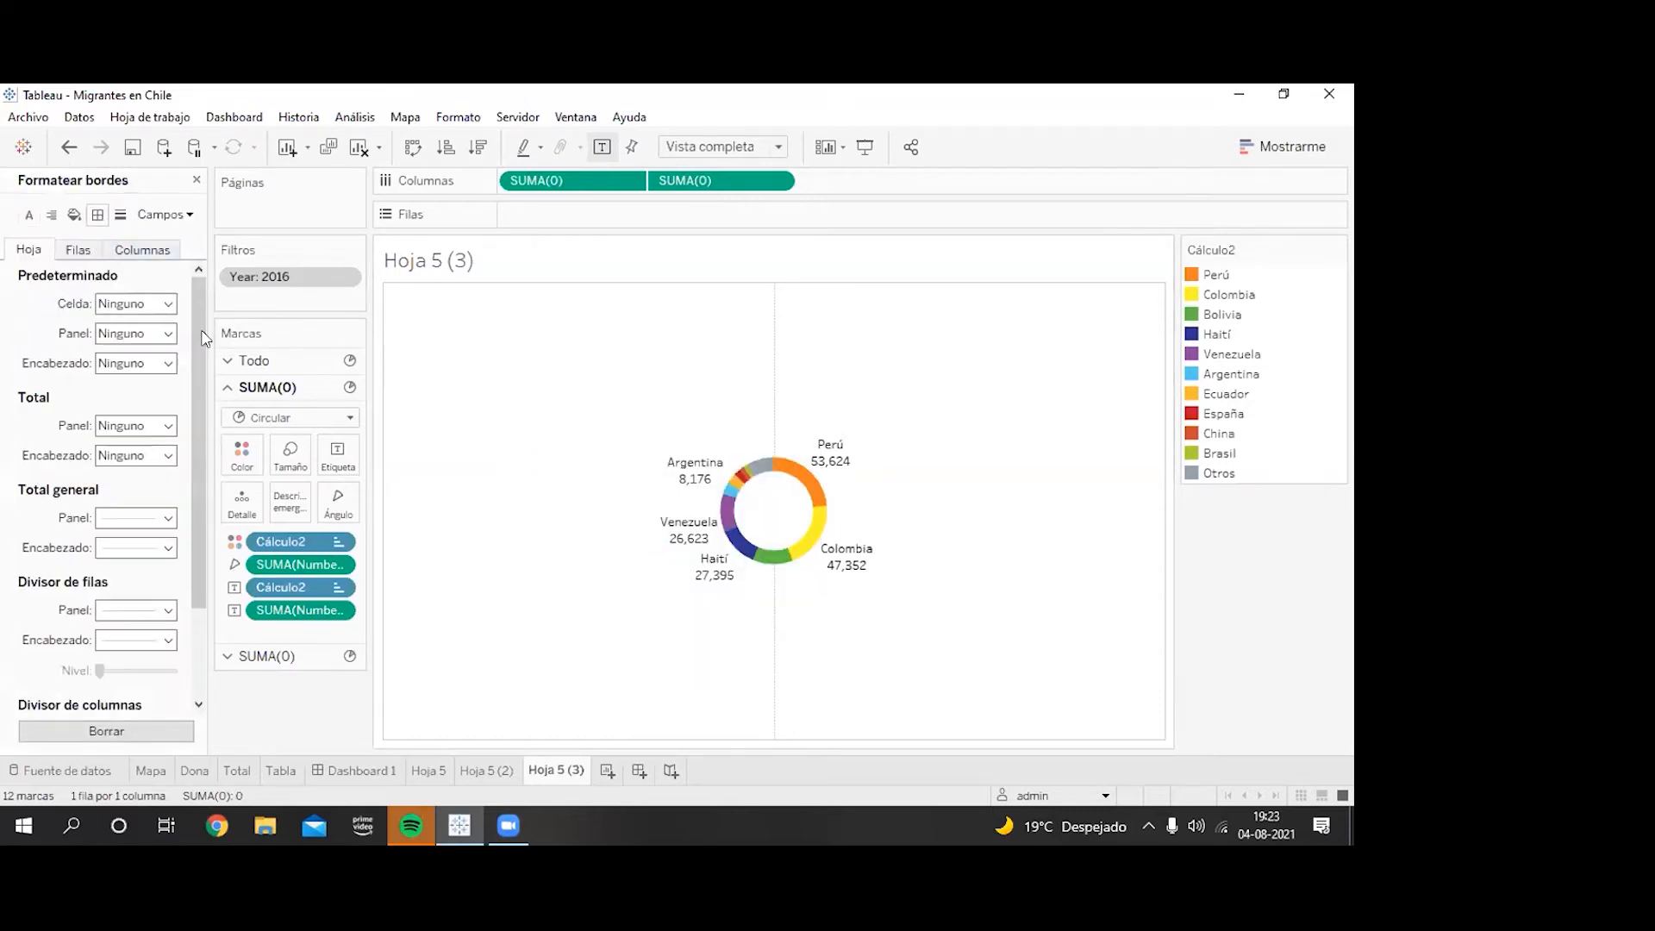
pyautogui.click(169, 518)
pyautogui.click(177, 235)
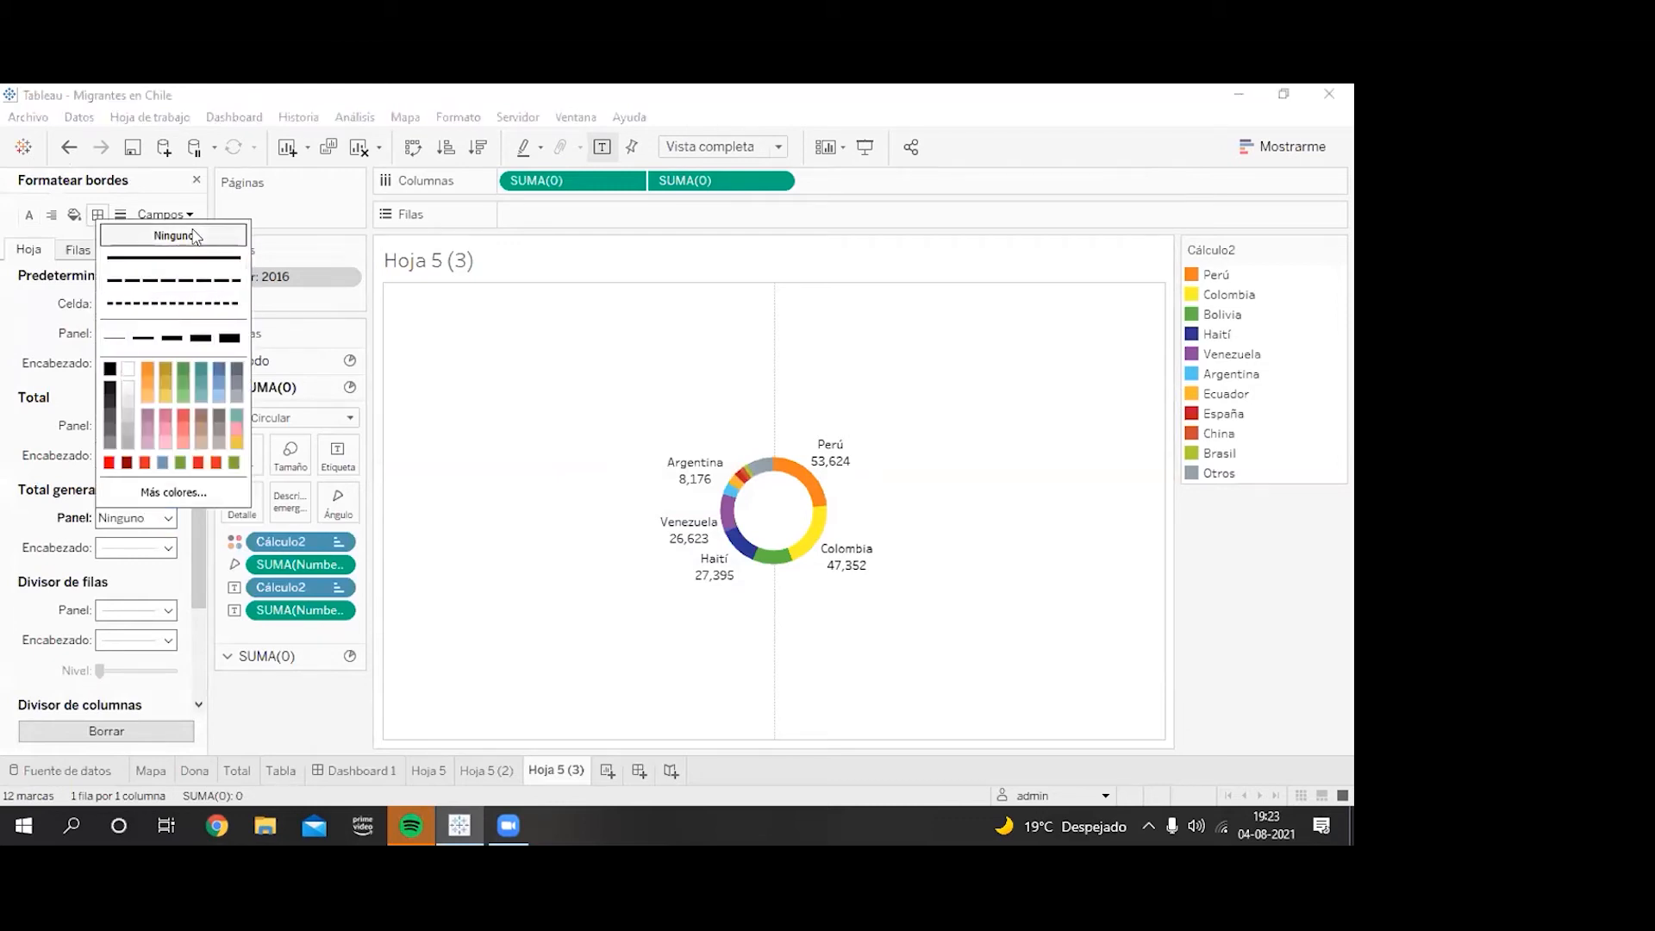
pyautogui.click(121, 550)
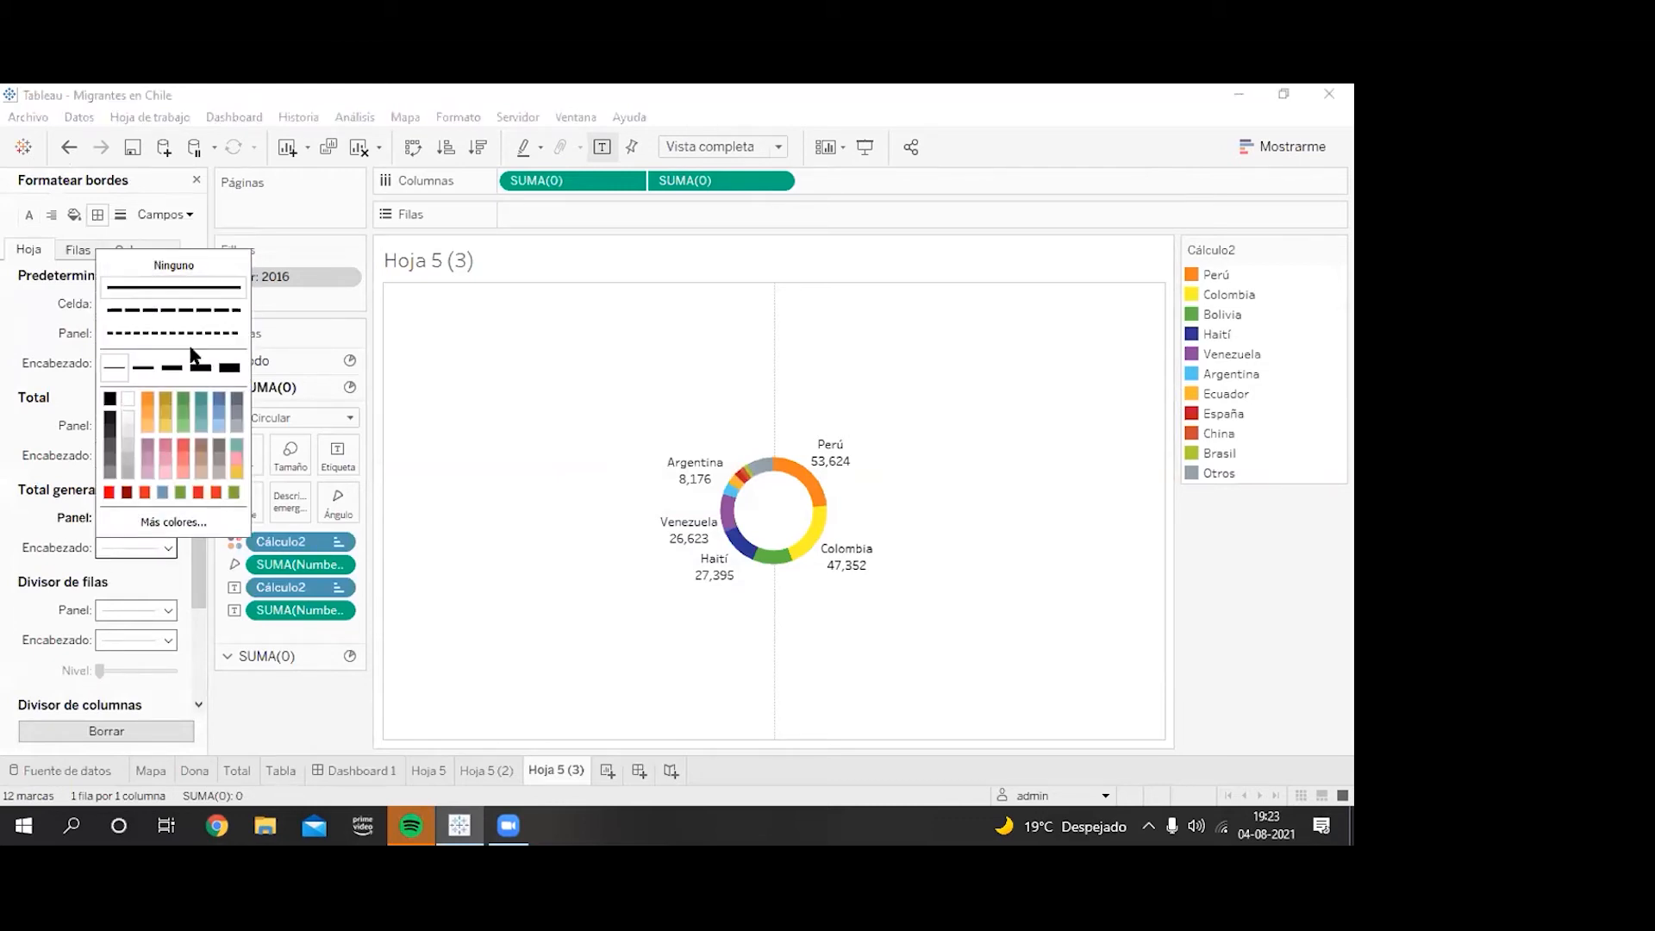
pyautogui.click(174, 265)
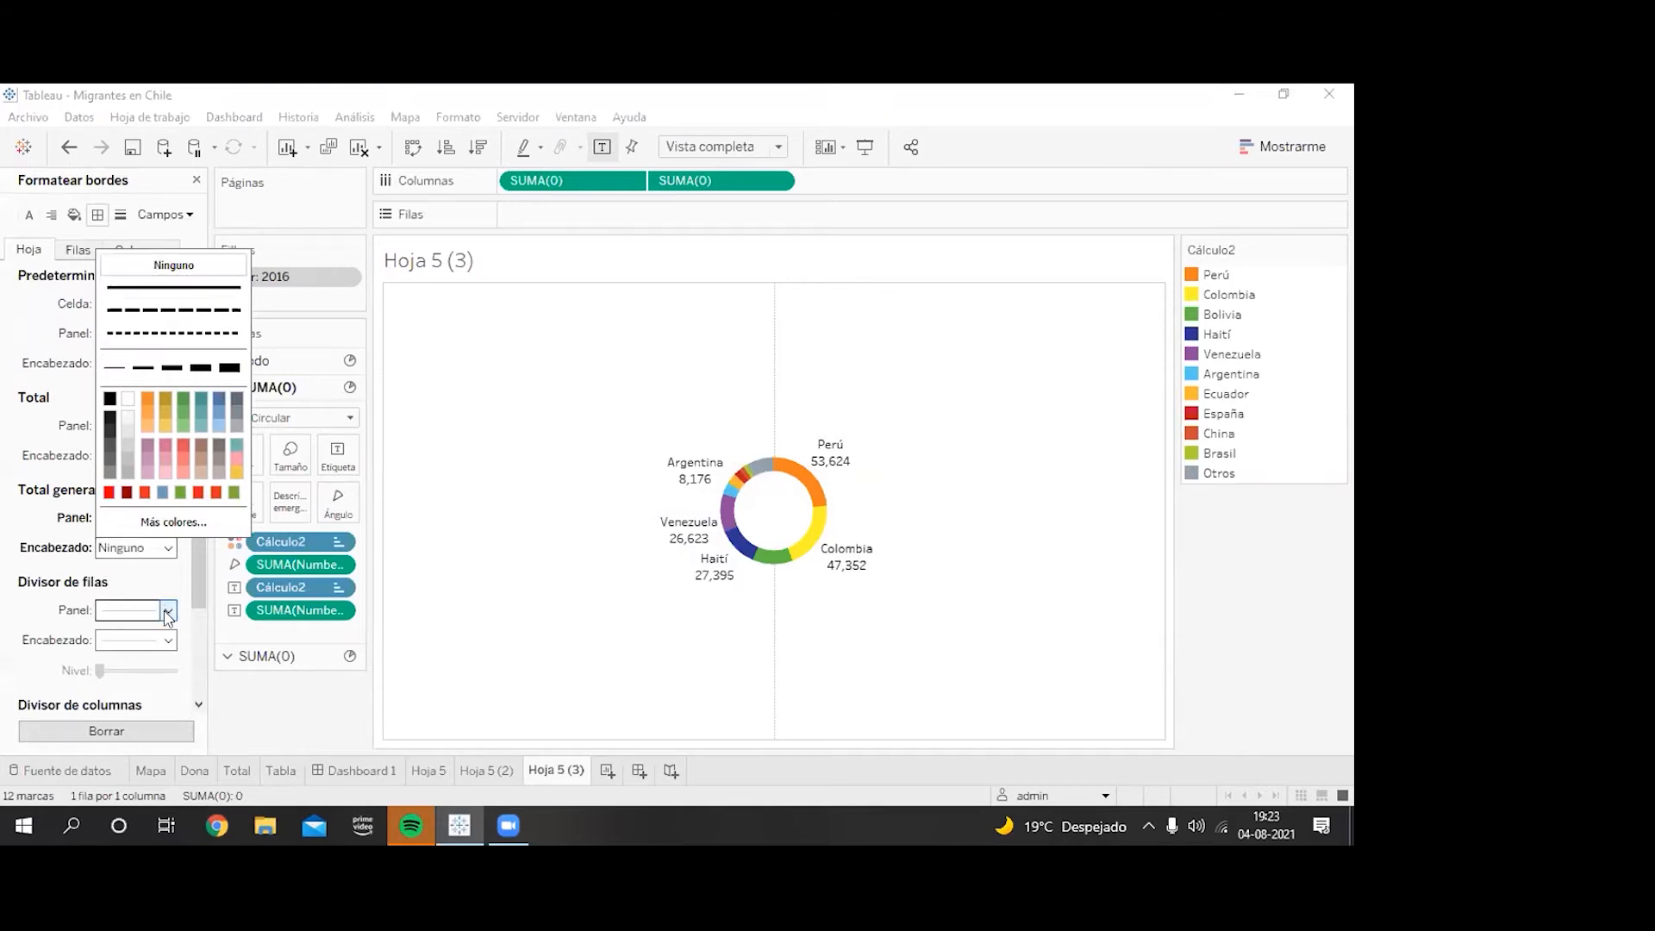
pyautogui.click(166, 303)
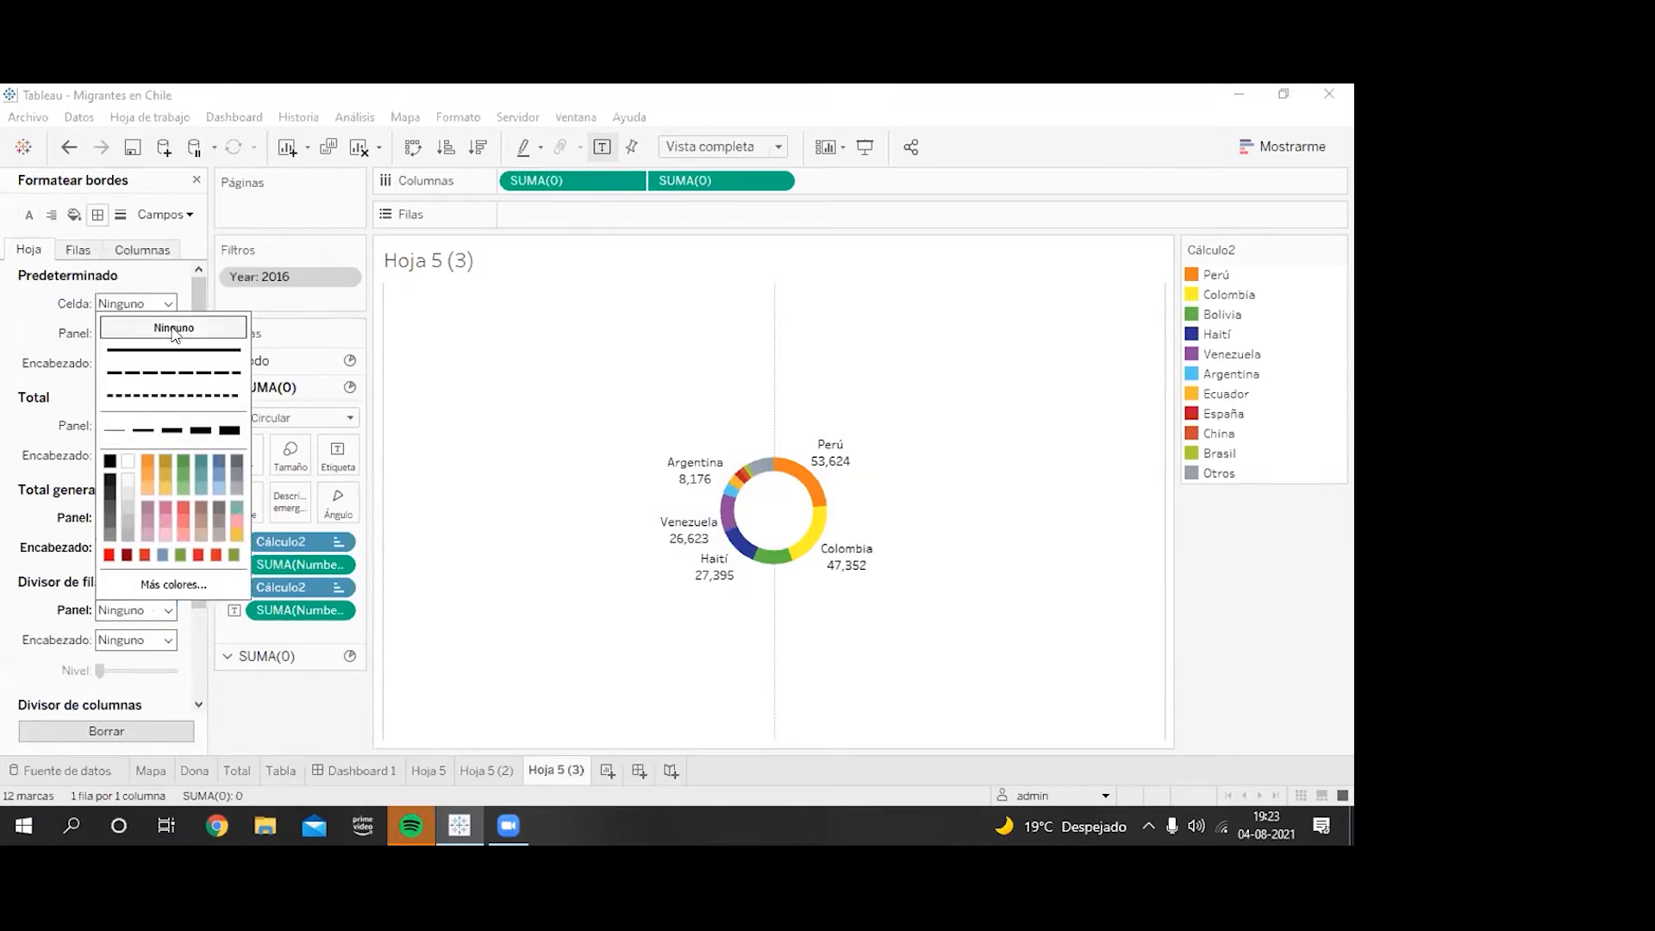
pyautogui.click(168, 641)
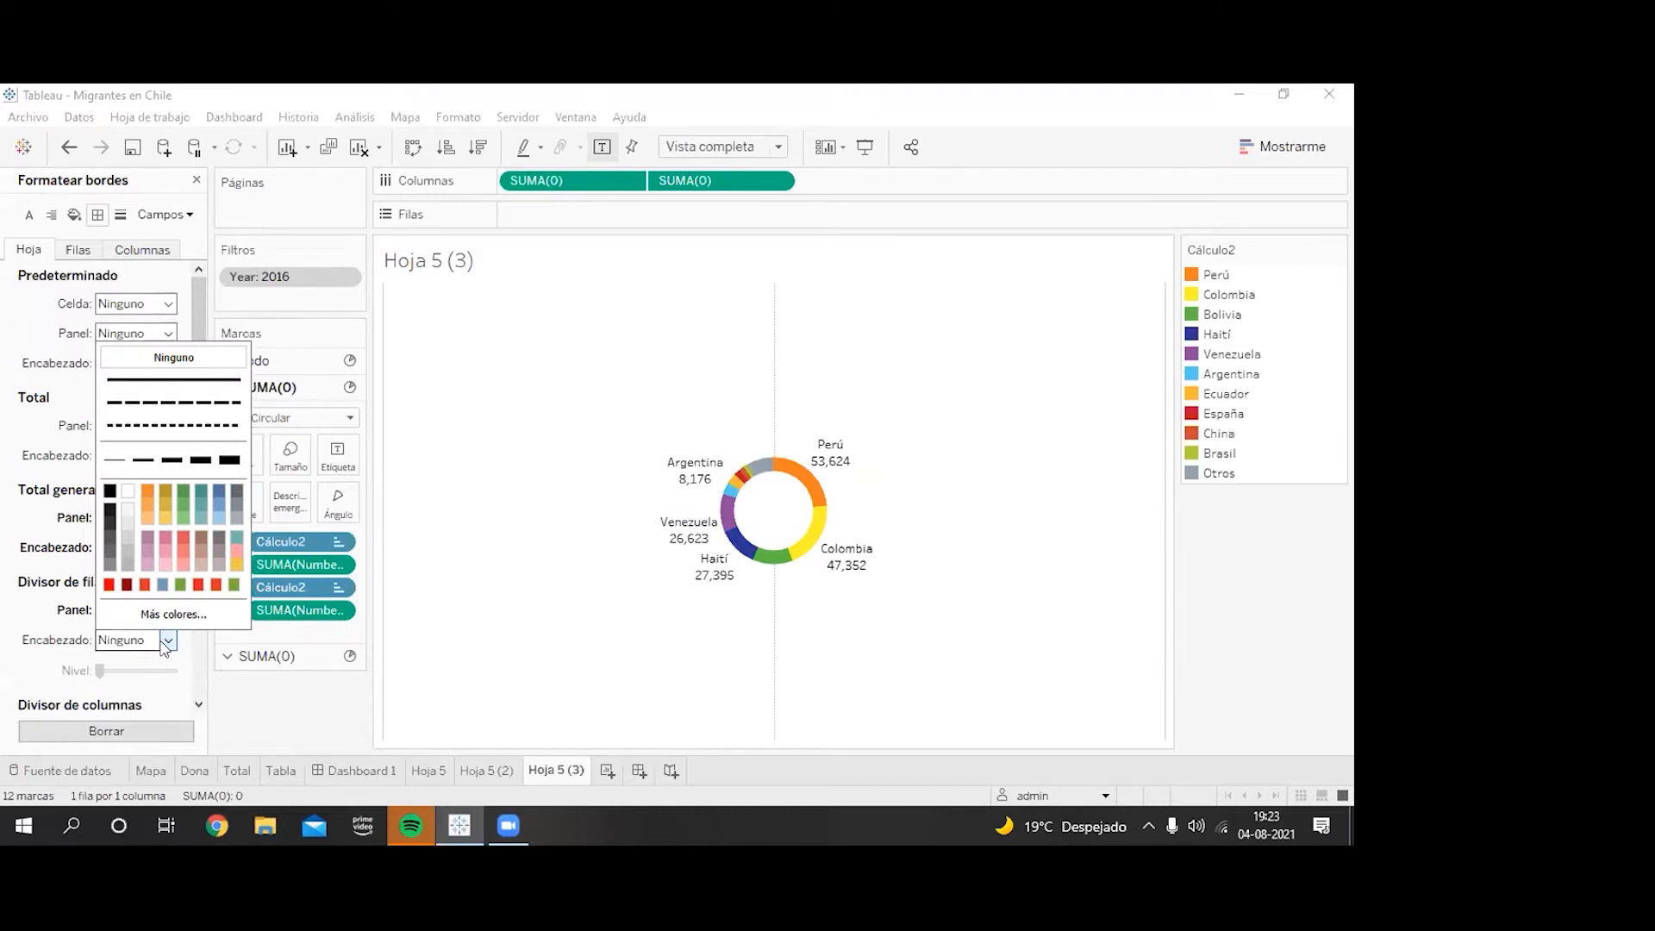
pyautogui.click(44, 631)
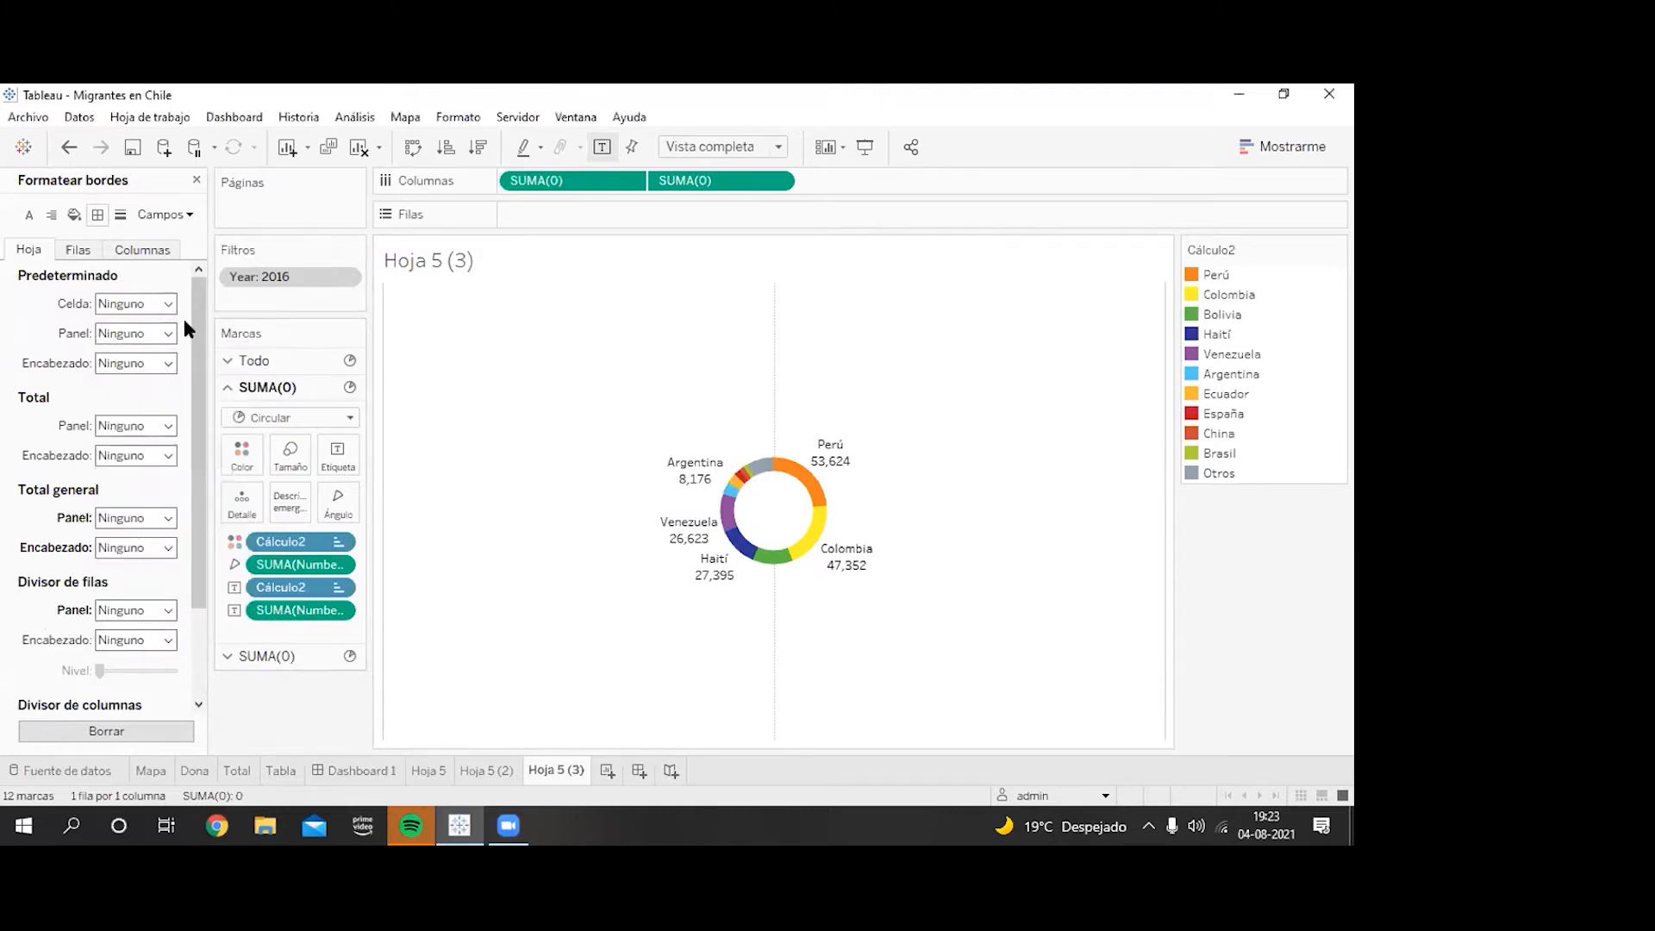
pyautogui.click(137, 250)
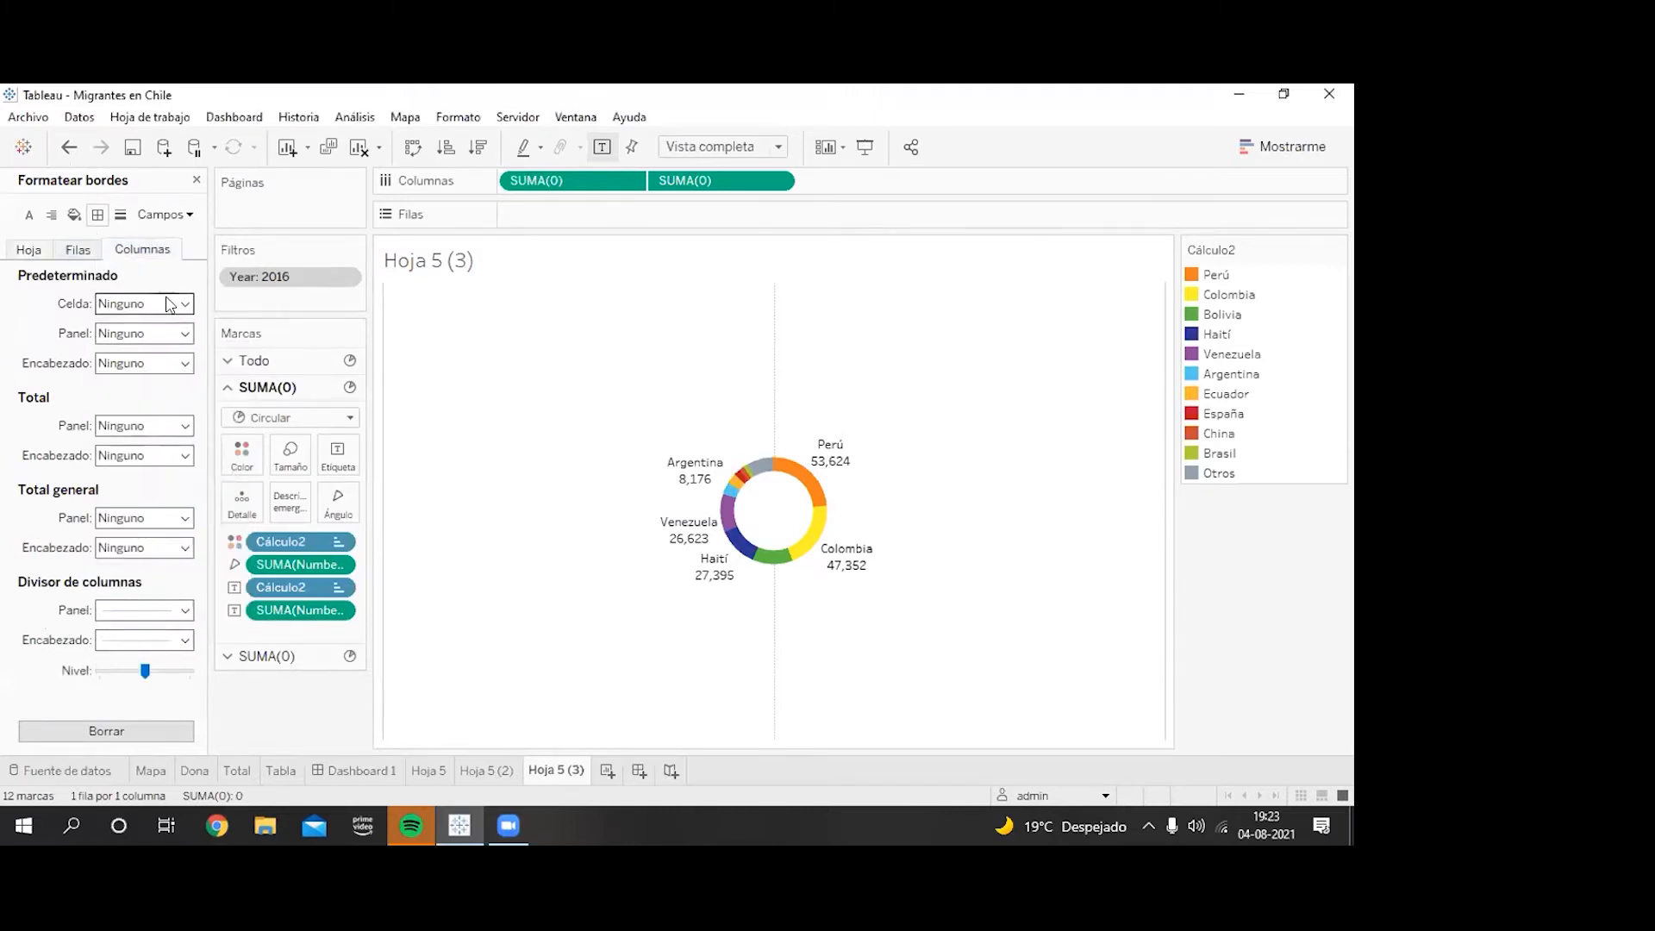
pyautogui.click(188, 611)
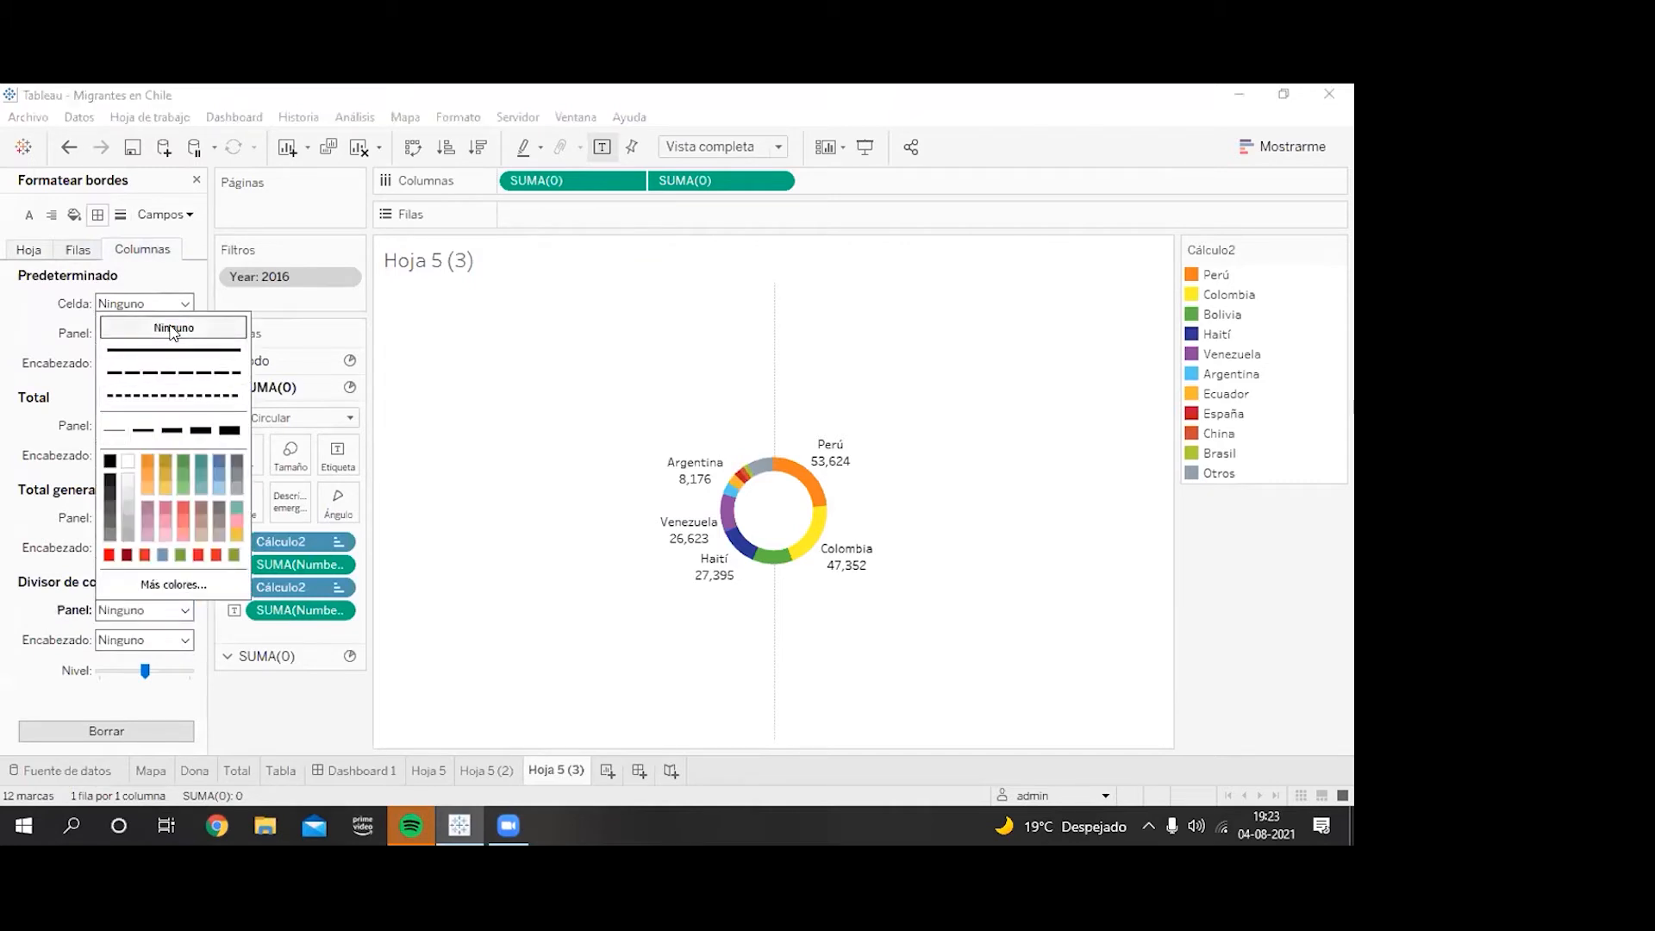
# Step: Set the column grid lines (Líneas de cuadrícula) and zero lines (Líneas de cero) to Ninguno
pyautogui.click(121, 215)
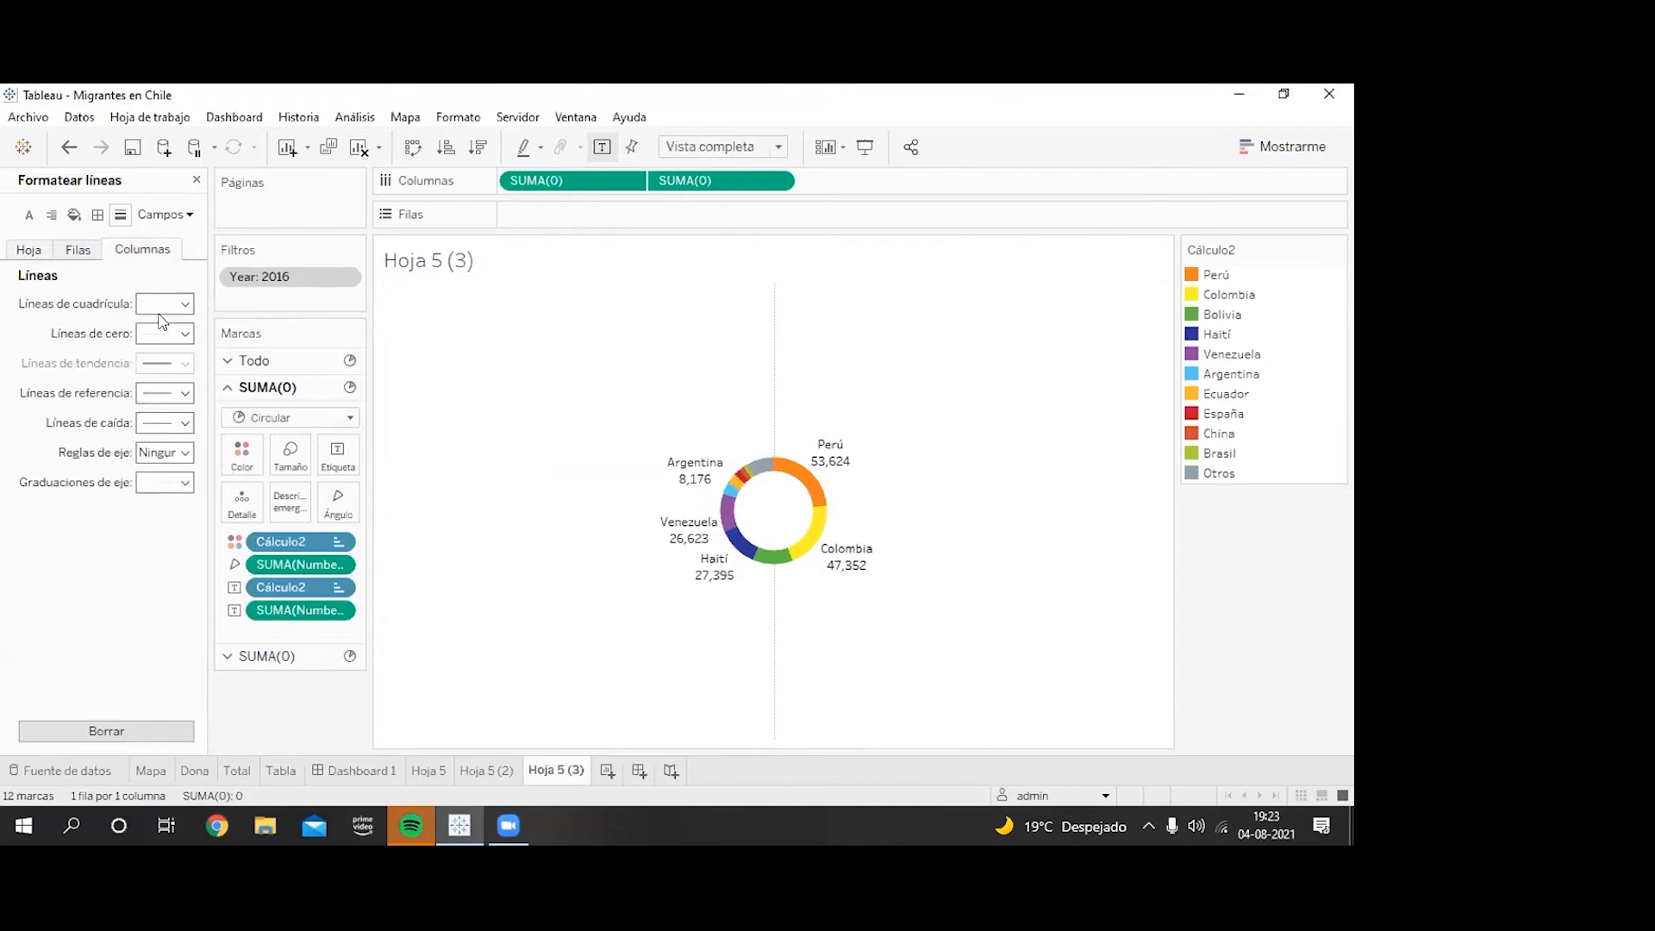
pyautogui.click(172, 303)
pyautogui.click(214, 331)
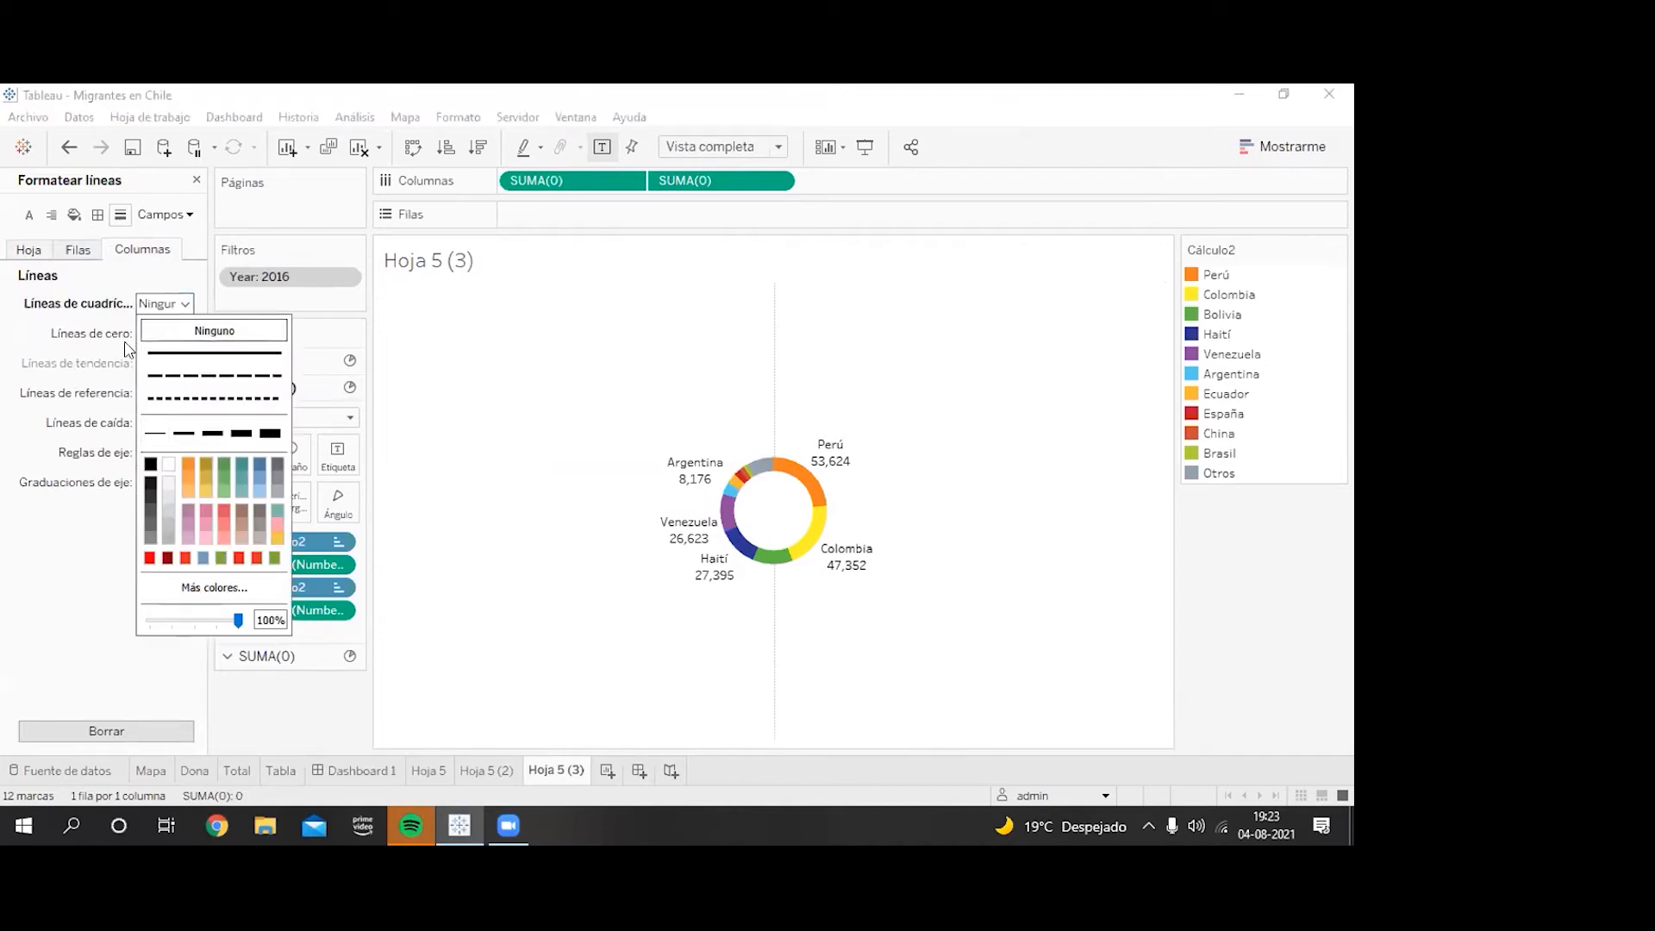
pyautogui.click(102, 340)
pyautogui.click(177, 333)
pyautogui.click(177, 350)
pyautogui.click(1032, 468)
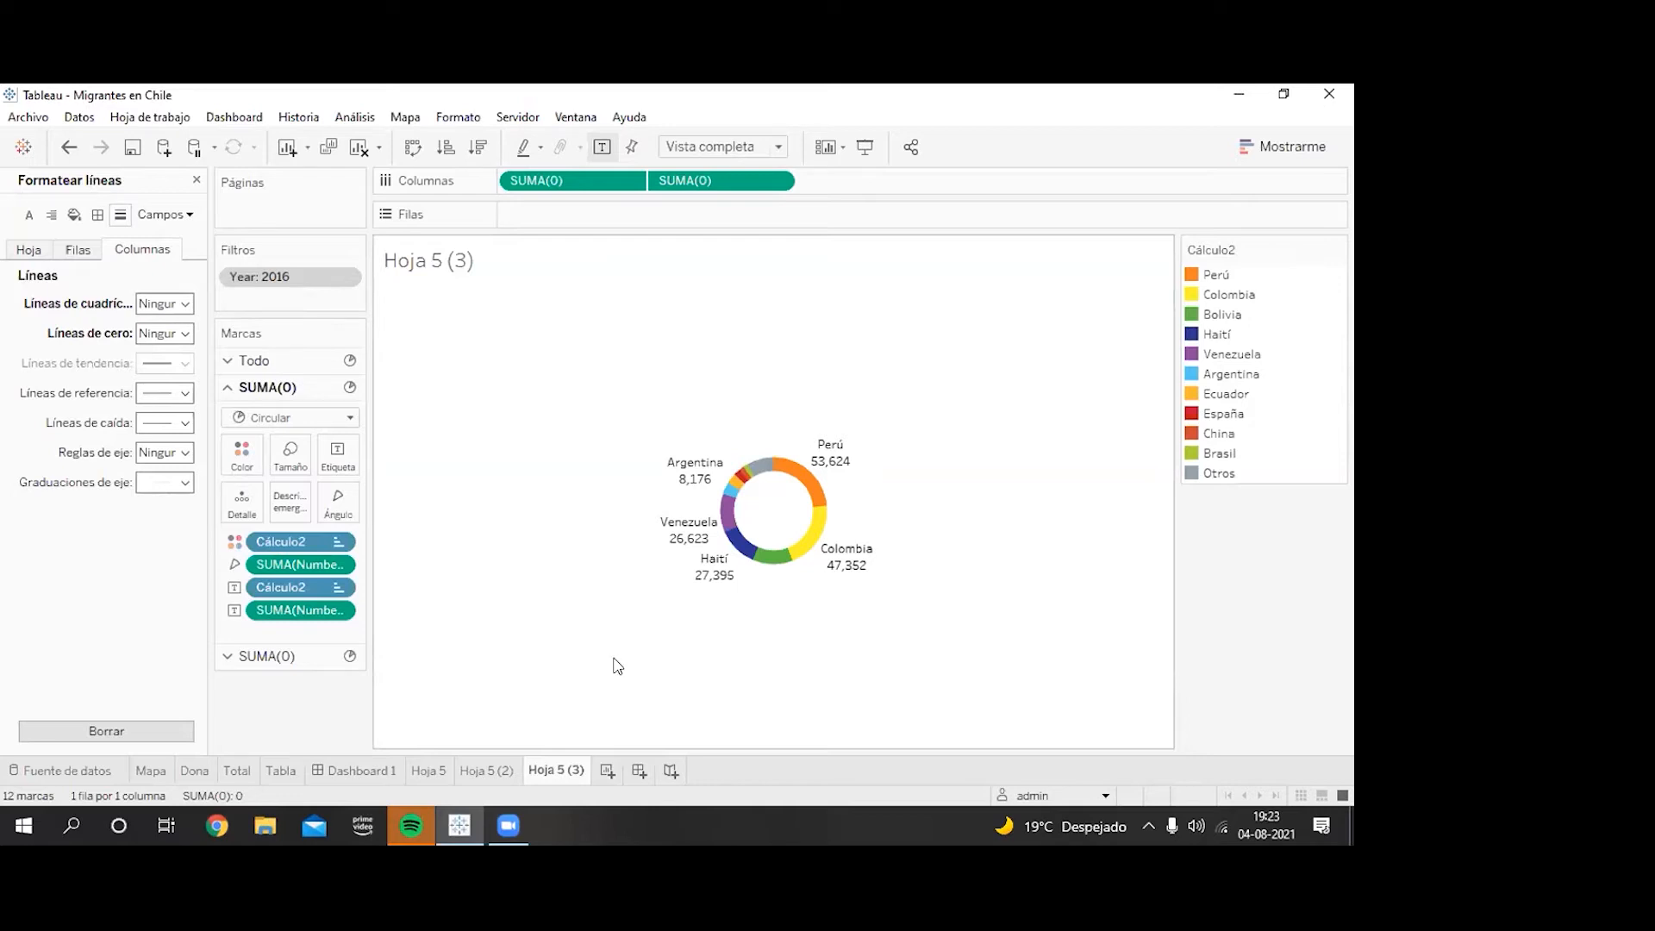
pyautogui.click(607, 771)
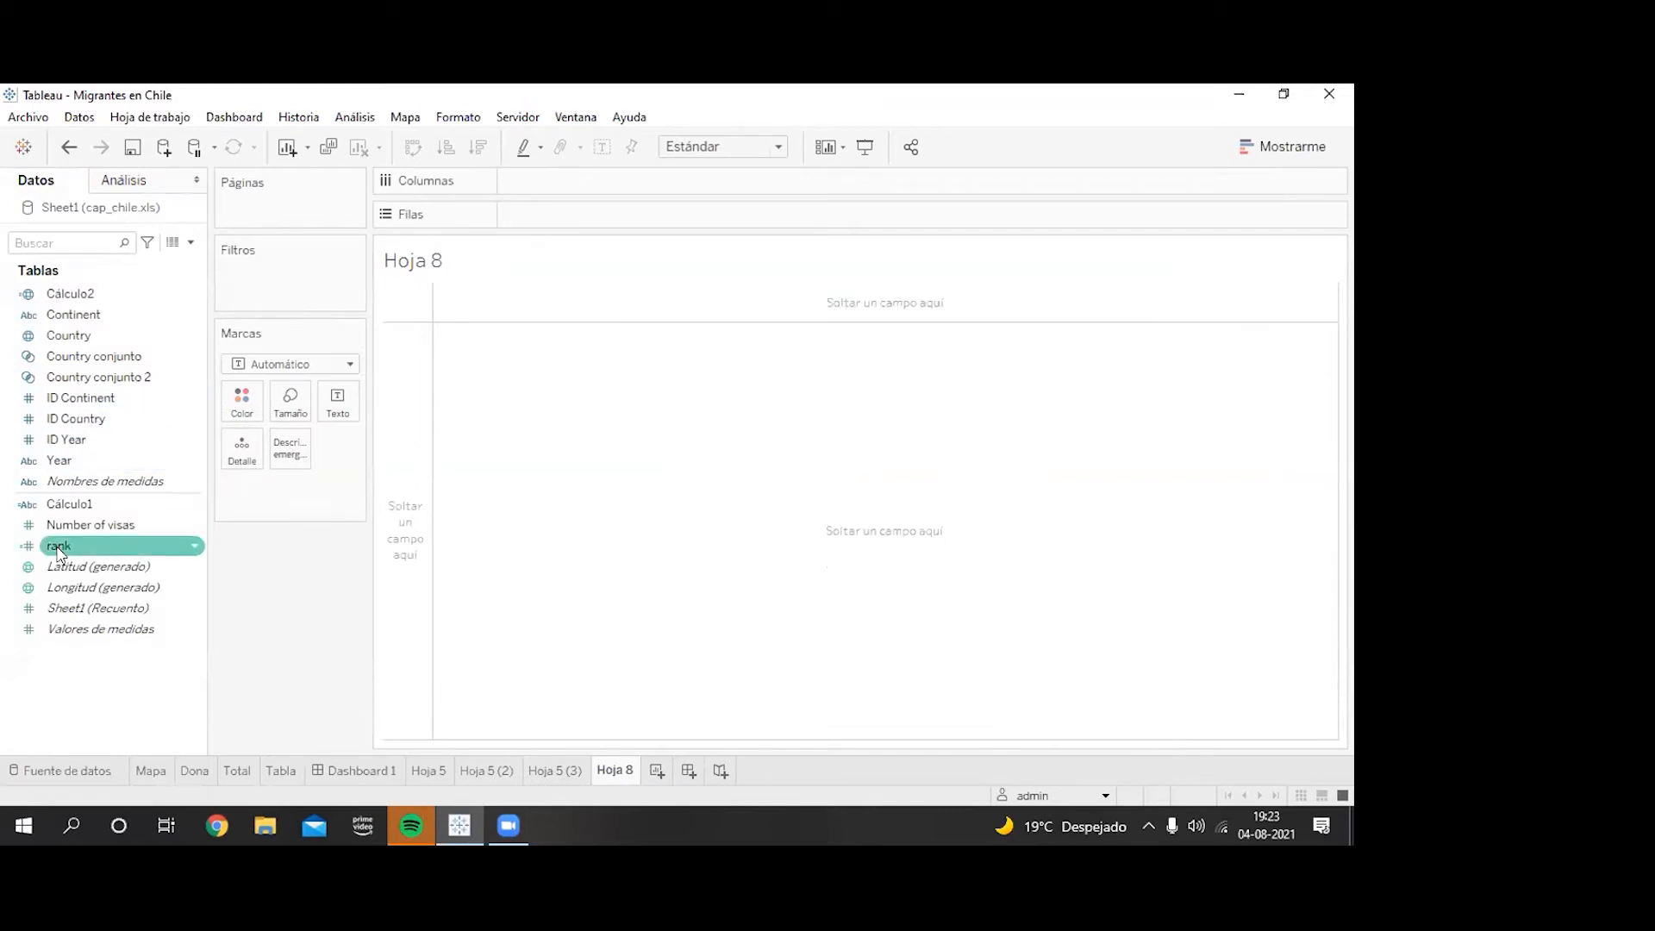
pyautogui.moveTo(69, 526); pyautogui.dragTo(130, 560)
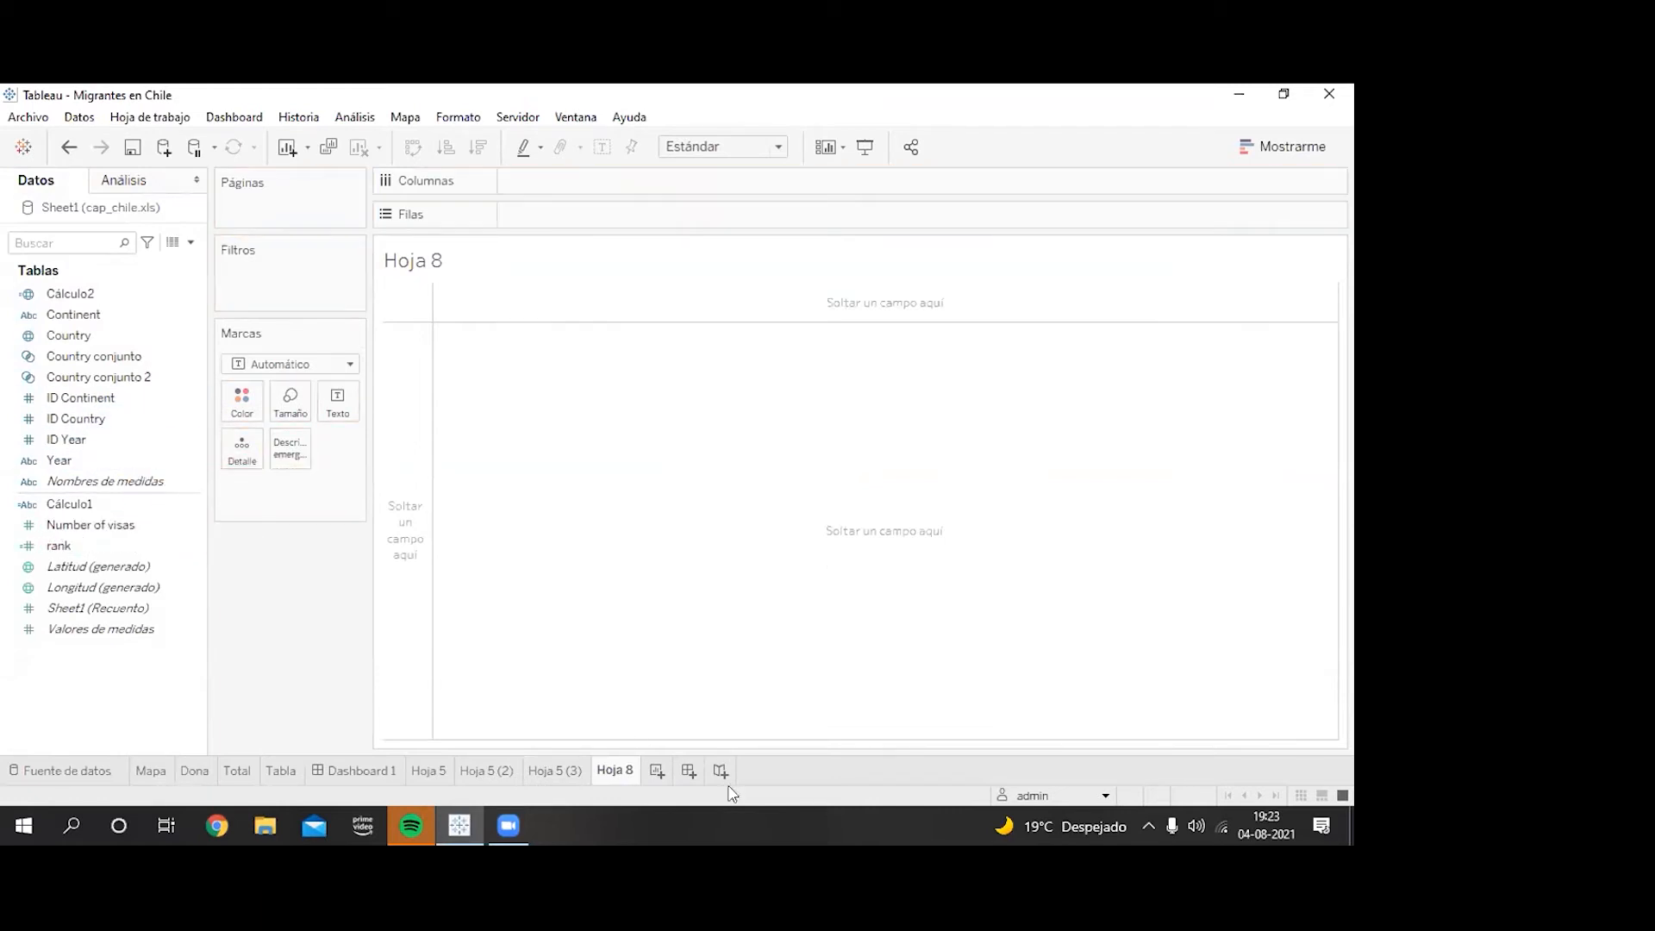
pyautogui.rightClick(618, 781)
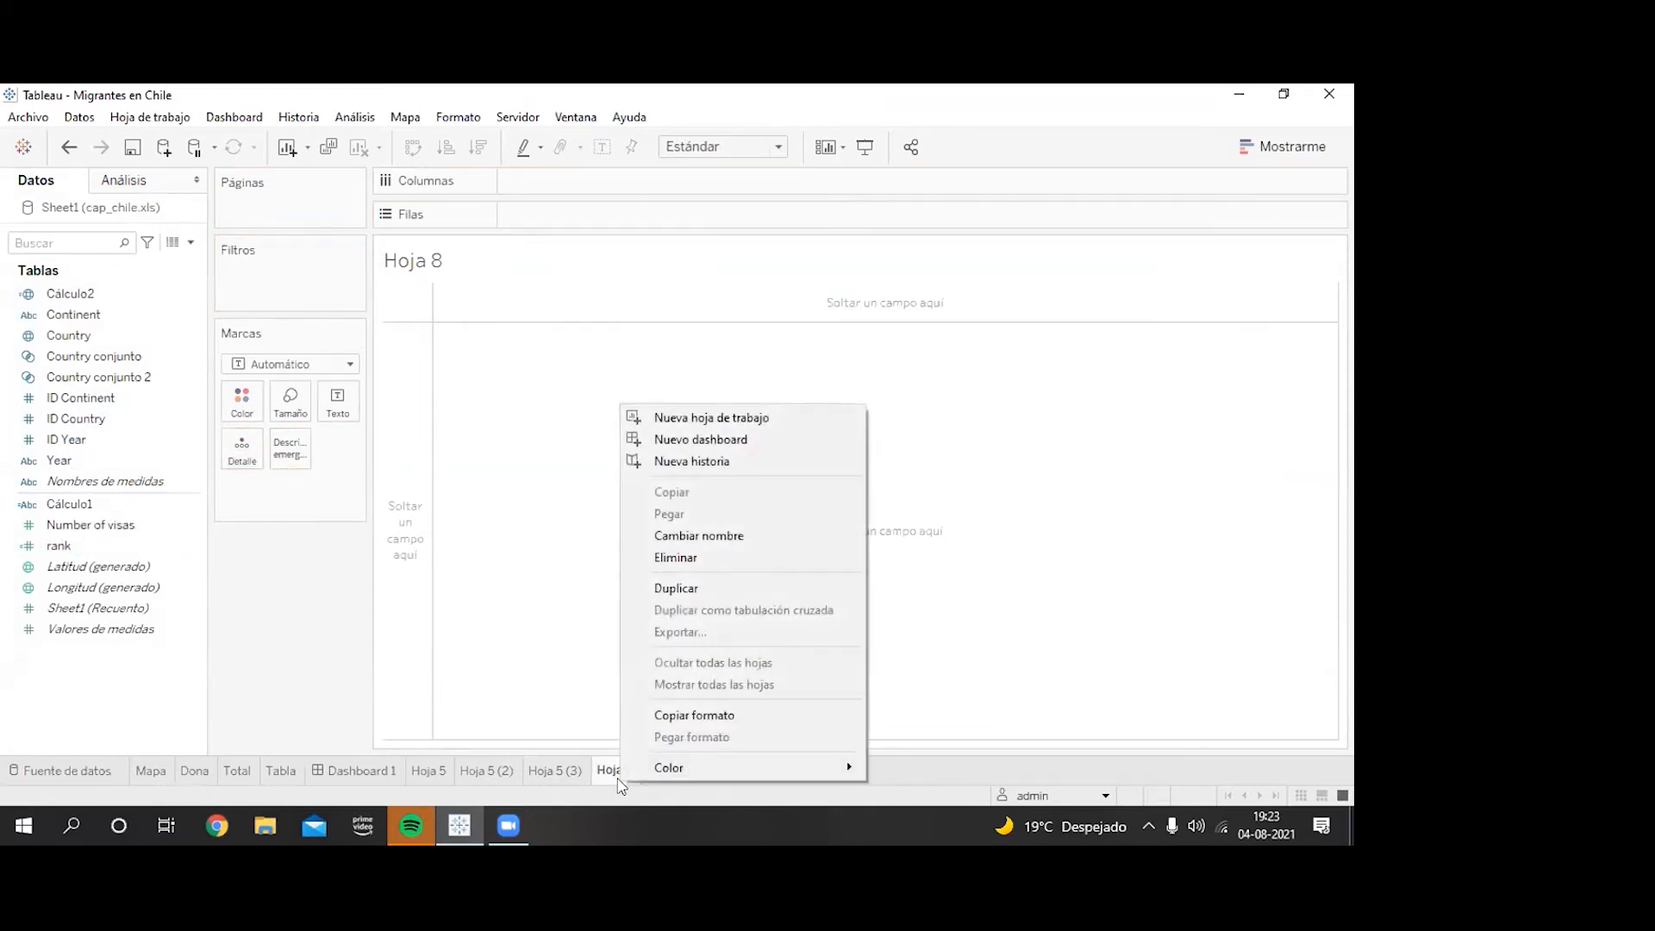
pyautogui.click(727, 558)
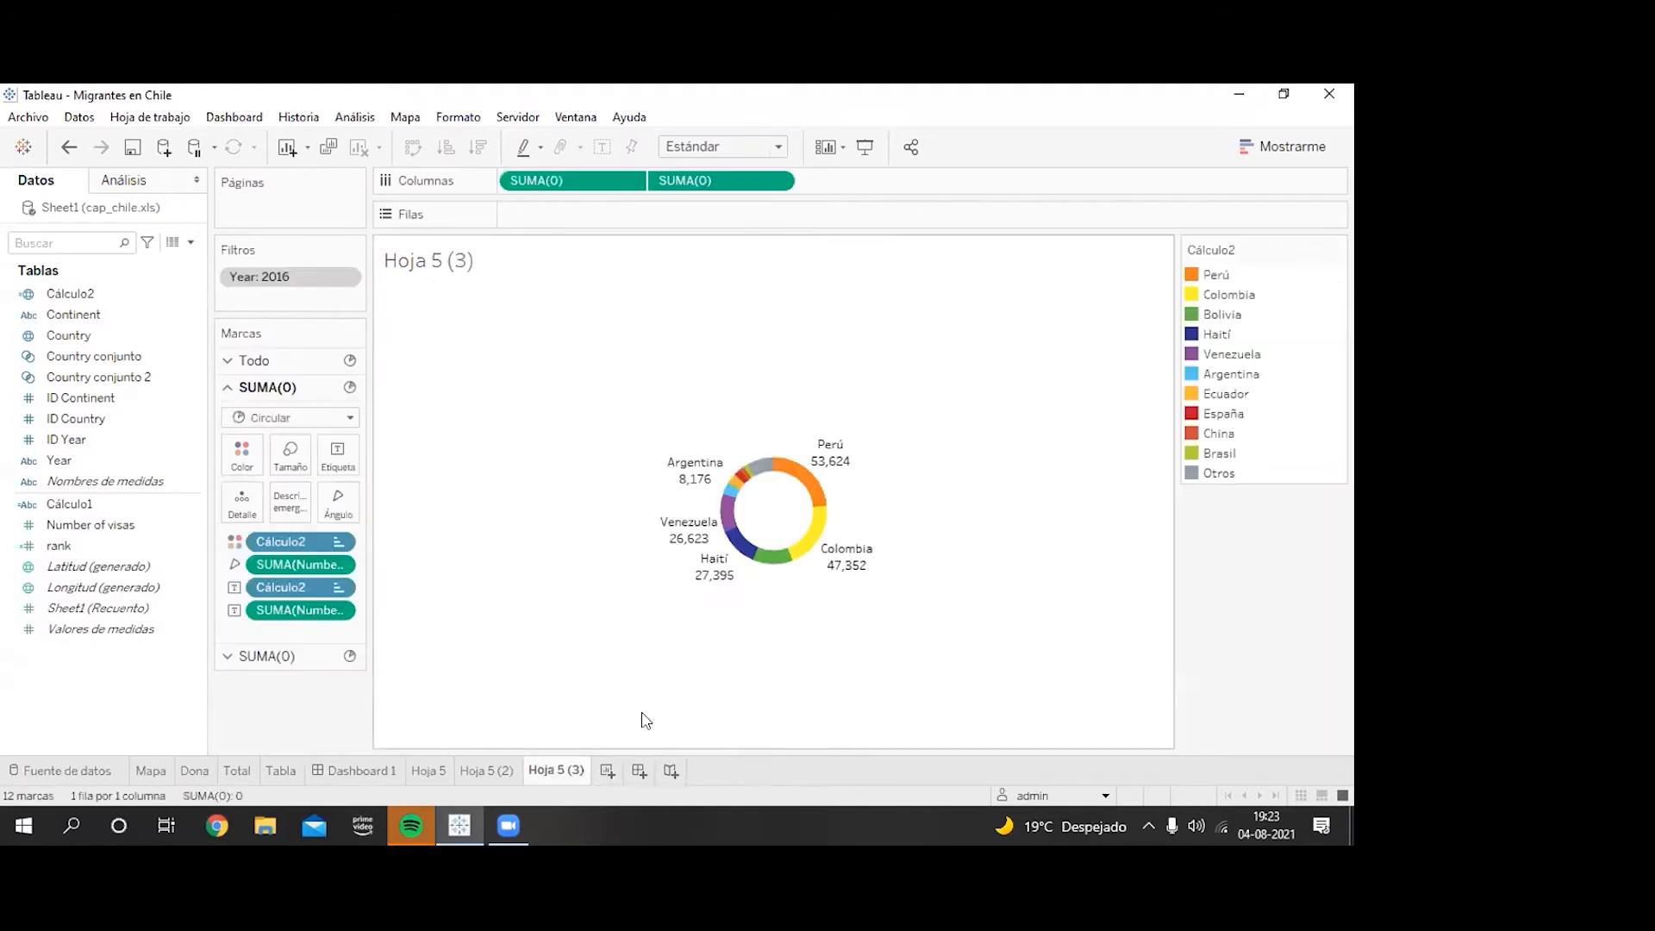
# Step: Duplicate the donut sheet Hoja 5 (3) and remove all color, angle and label fields from the copy's first SUMA(0) marks
pyautogui.rightClick(576, 770)
pyautogui.click(685, 557)
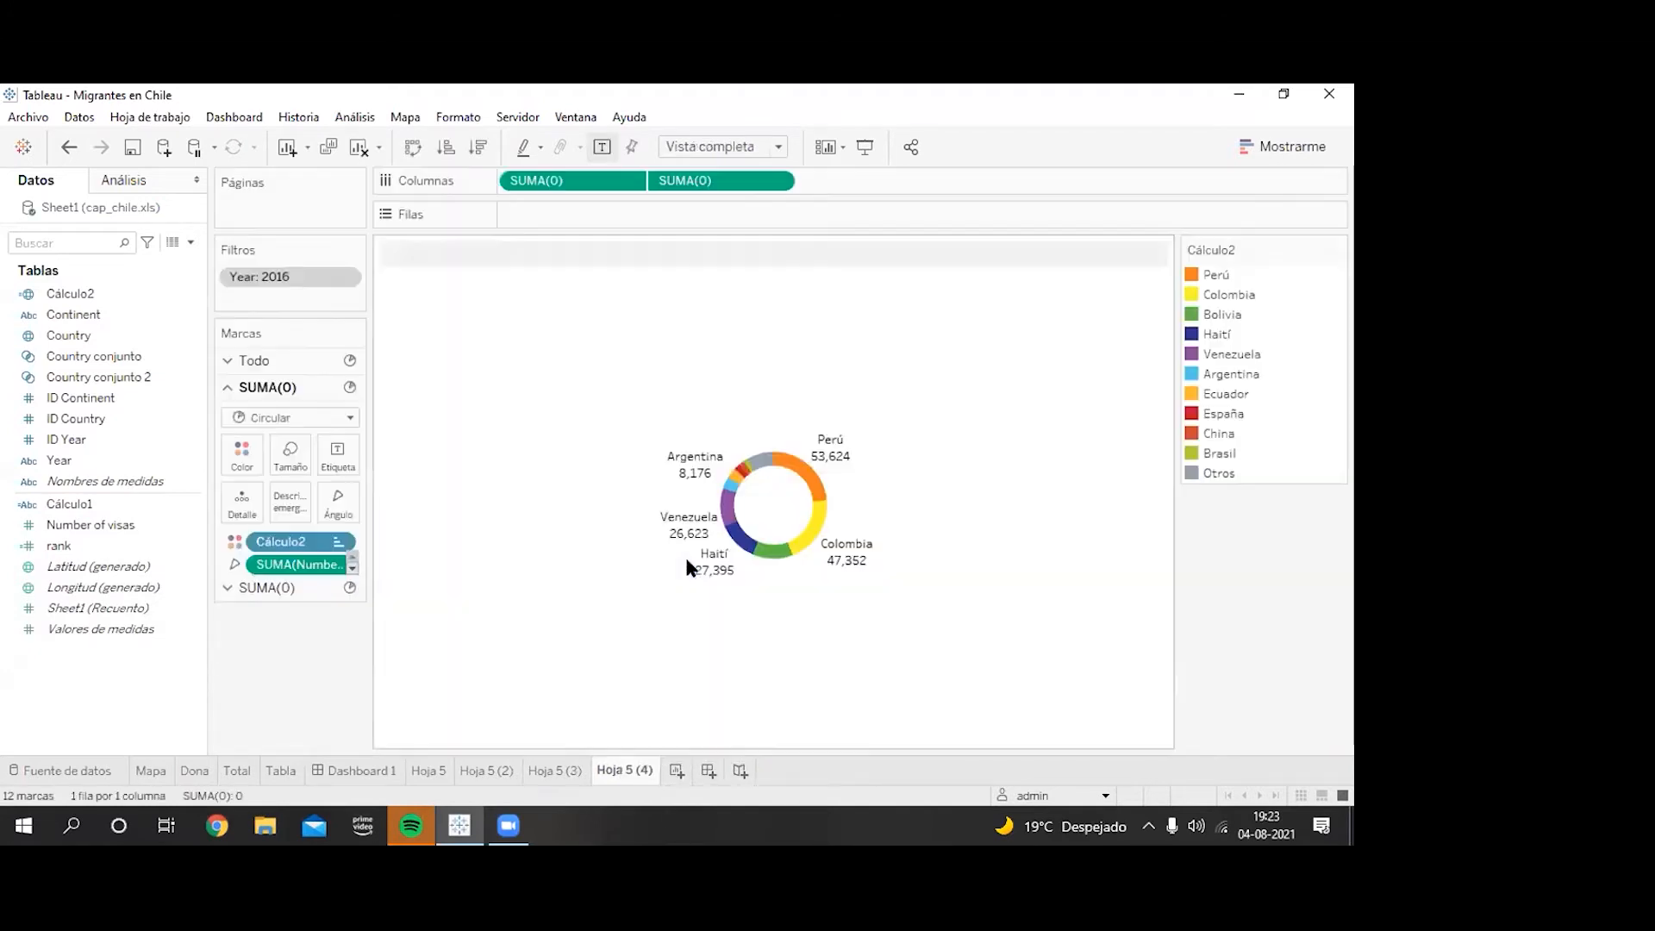
pyautogui.click(337, 544)
pyautogui.click(321, 830)
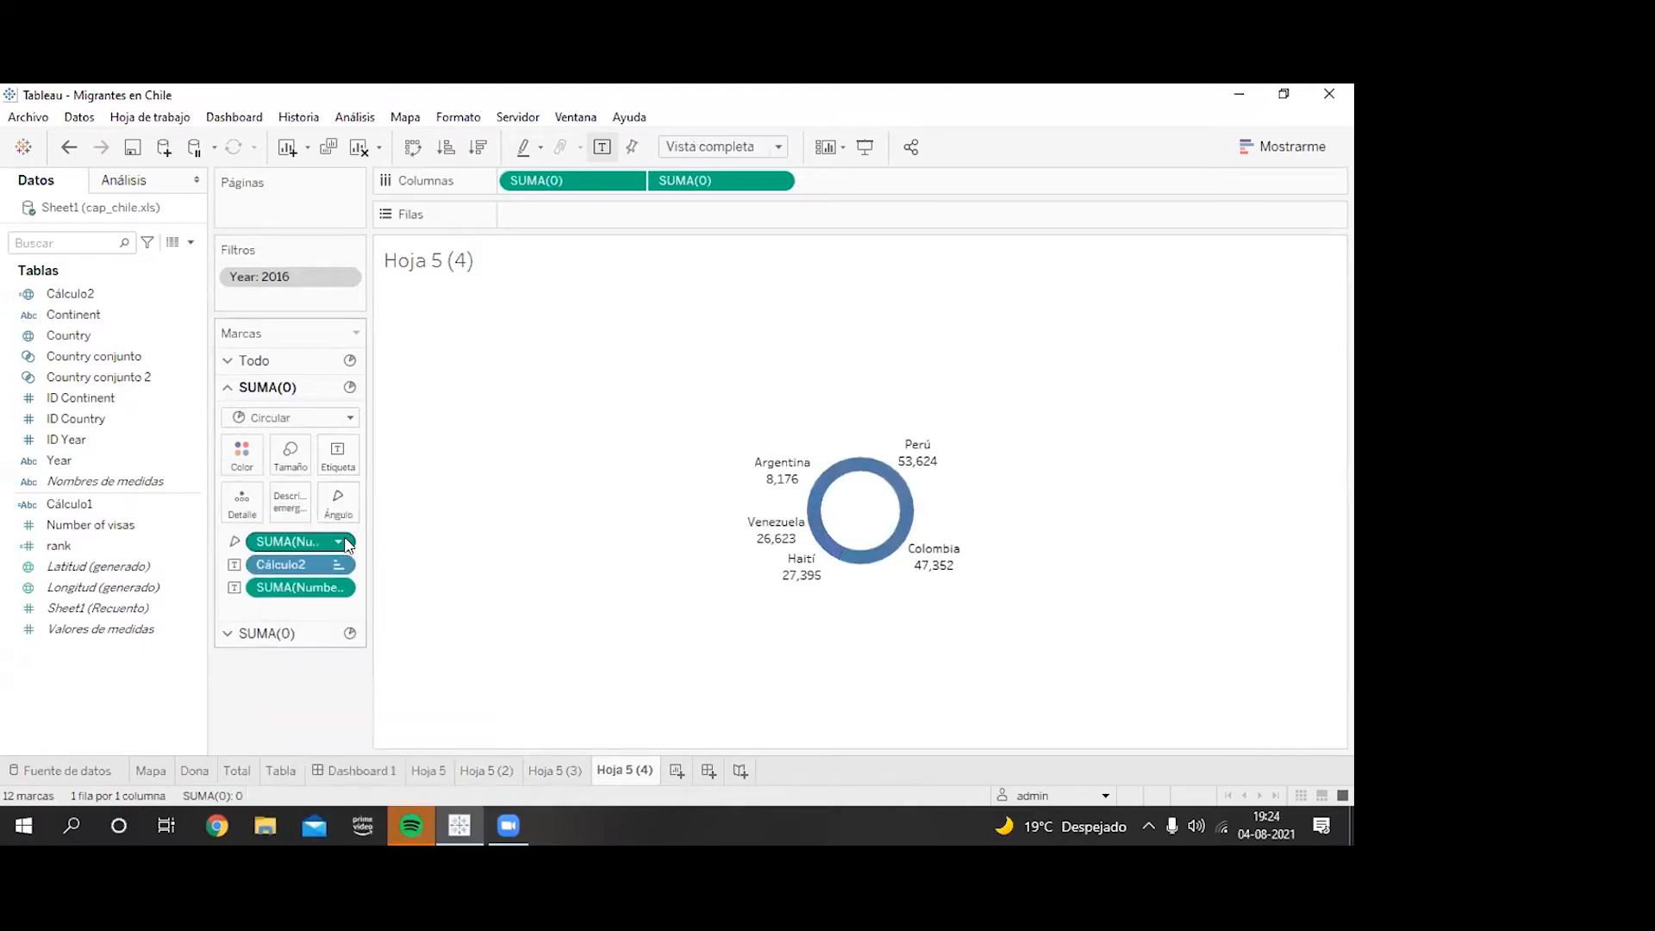
pyautogui.click(344, 536)
pyautogui.click(315, 830)
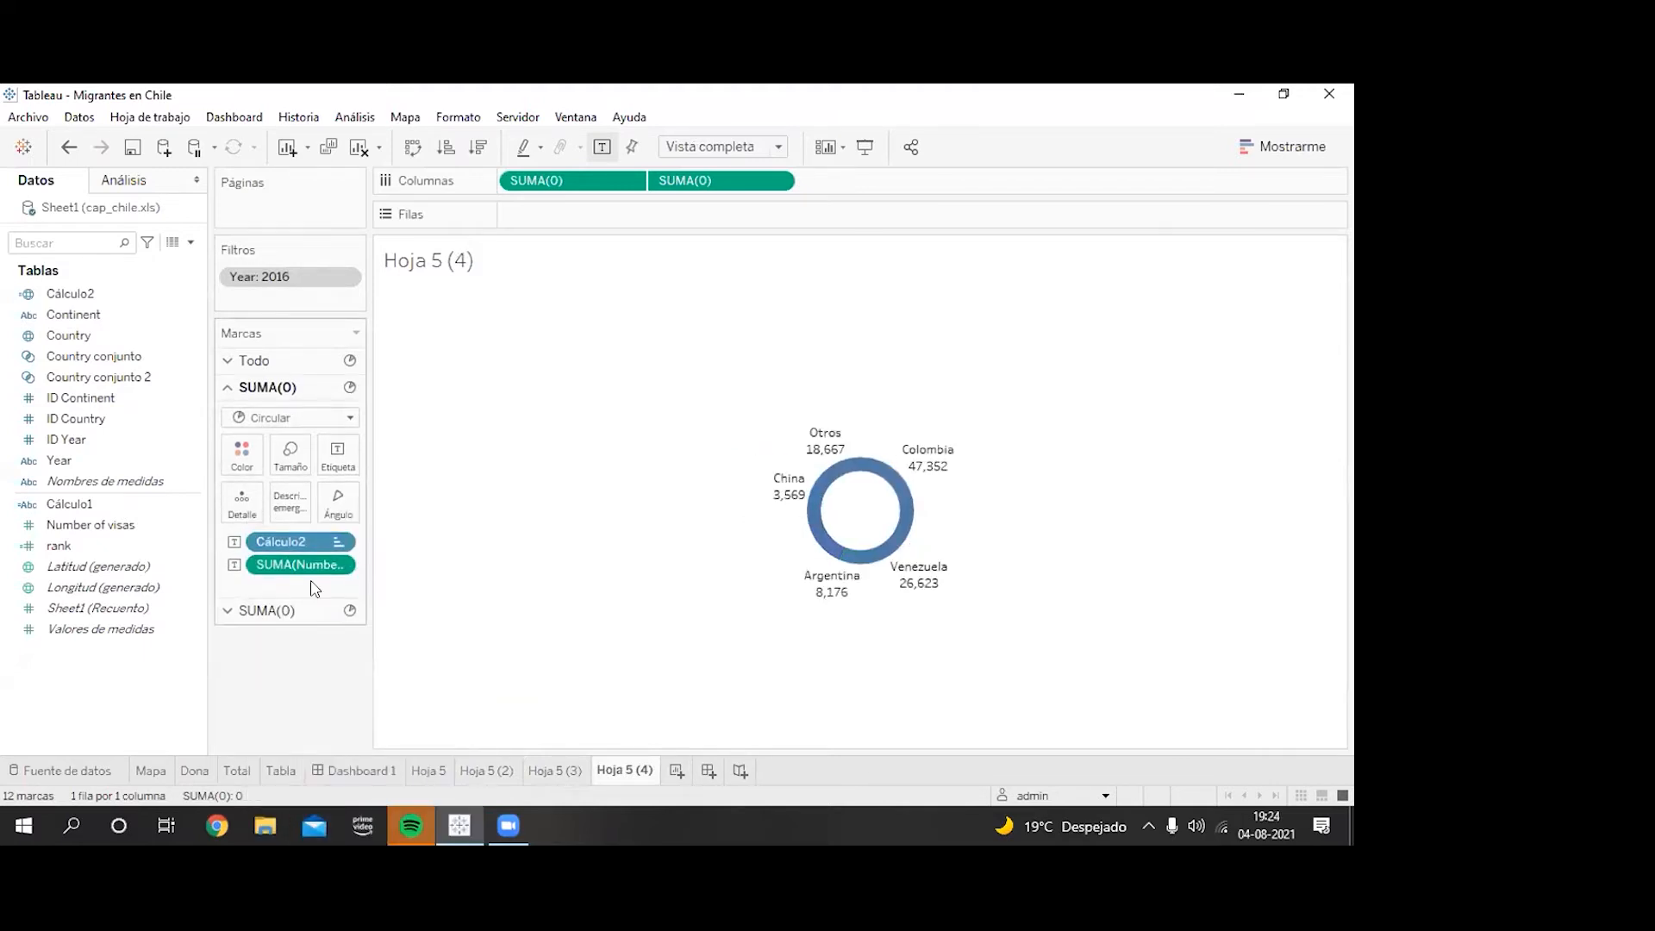
pyautogui.rightClick(330, 546)
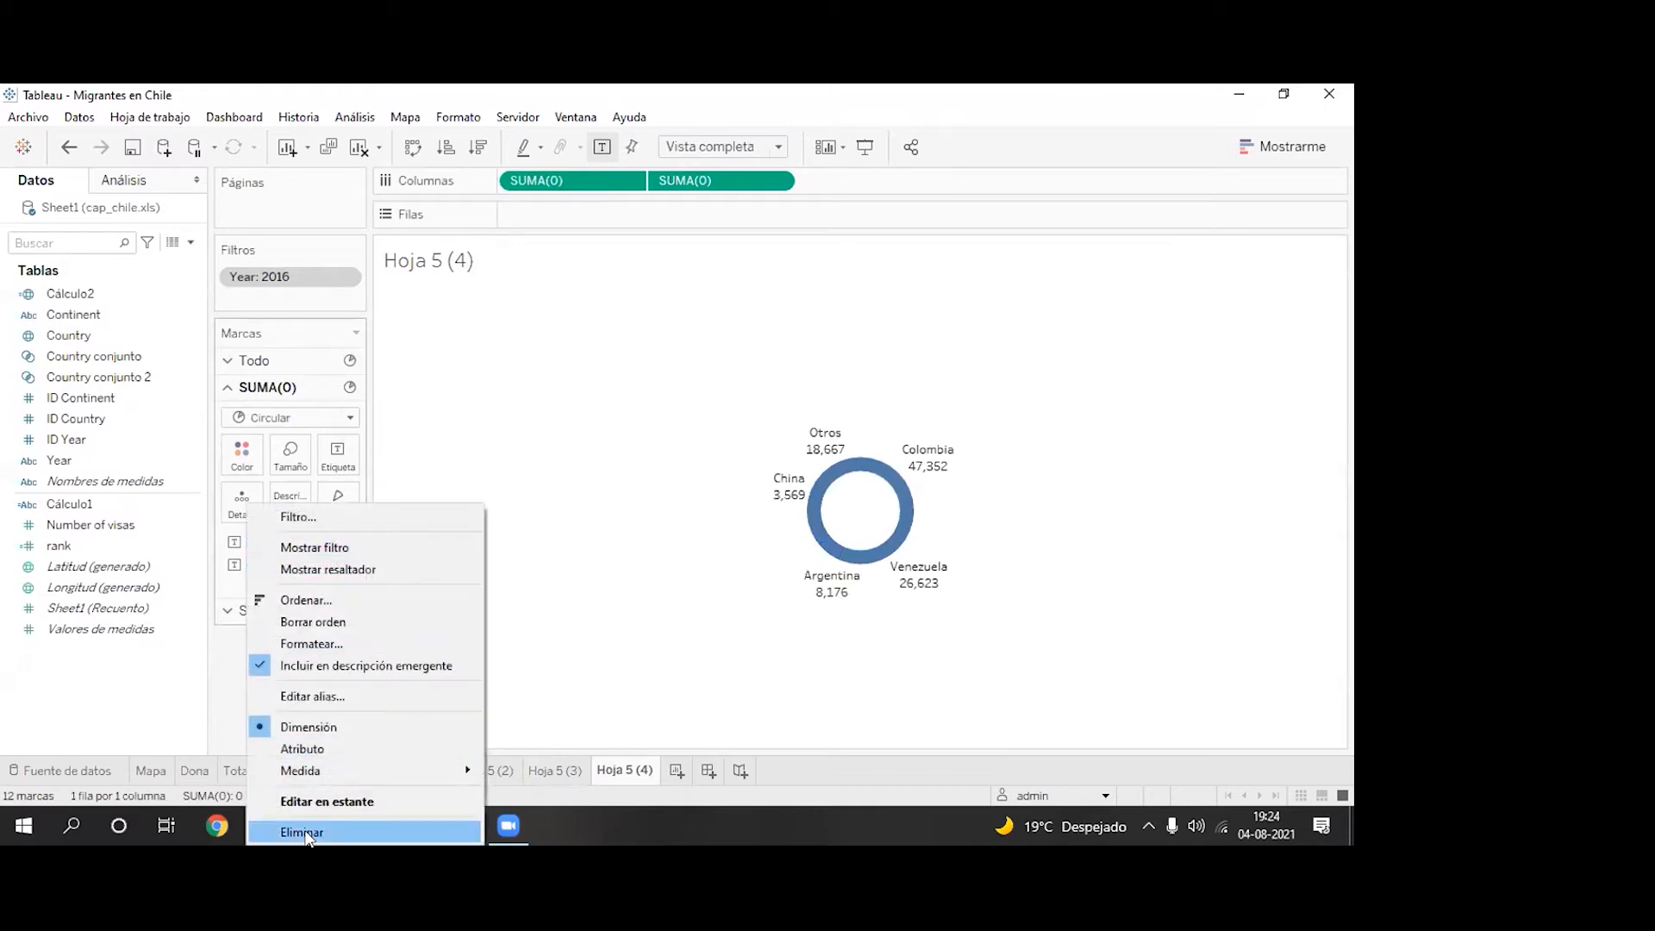
pyautogui.click(309, 833)
pyautogui.rightClick(298, 541)
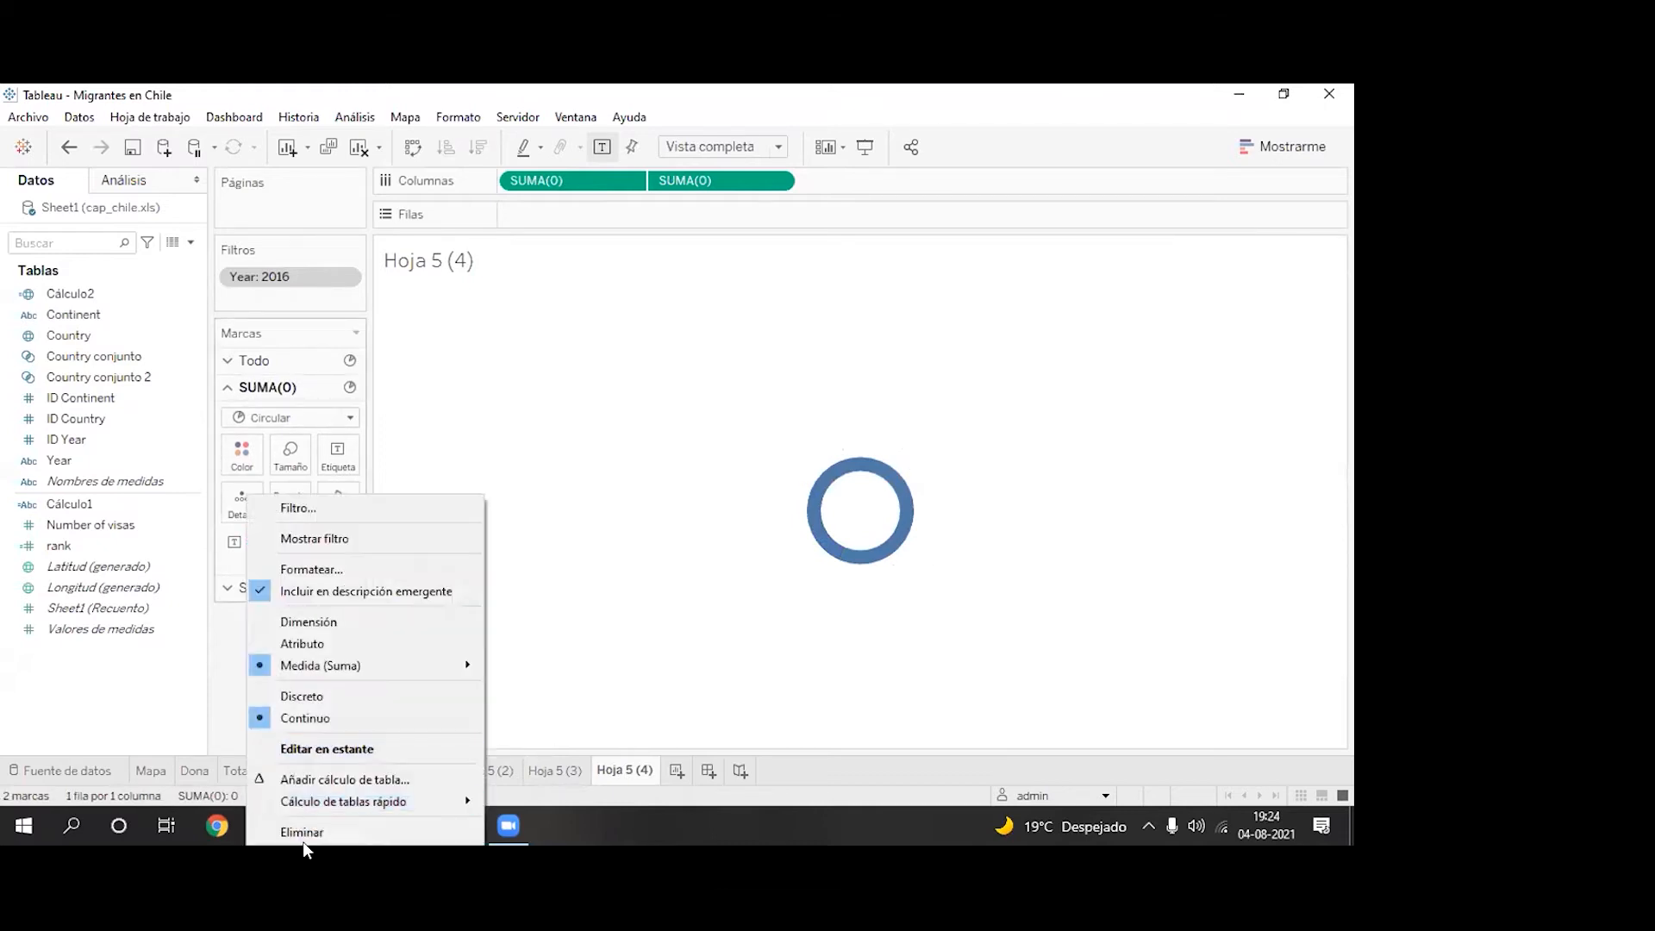
pyautogui.click(304, 832)
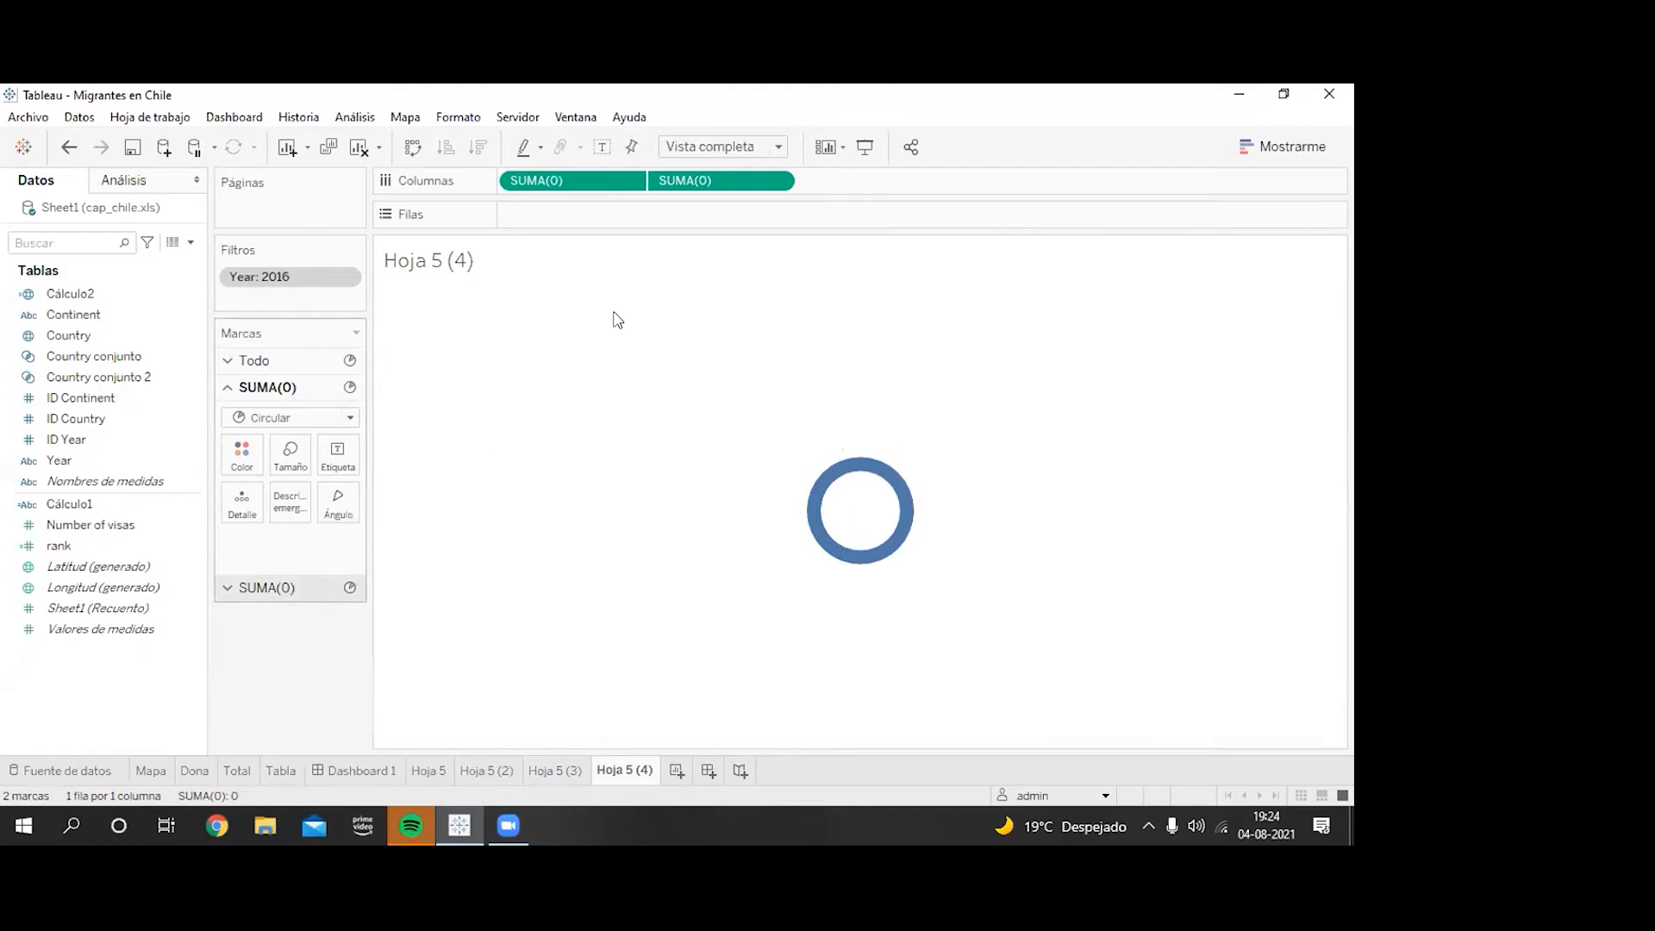
# Step: Remove both SUMA(0) measures from the columns of Hoja 5 (4)
pyautogui.click(777, 182)
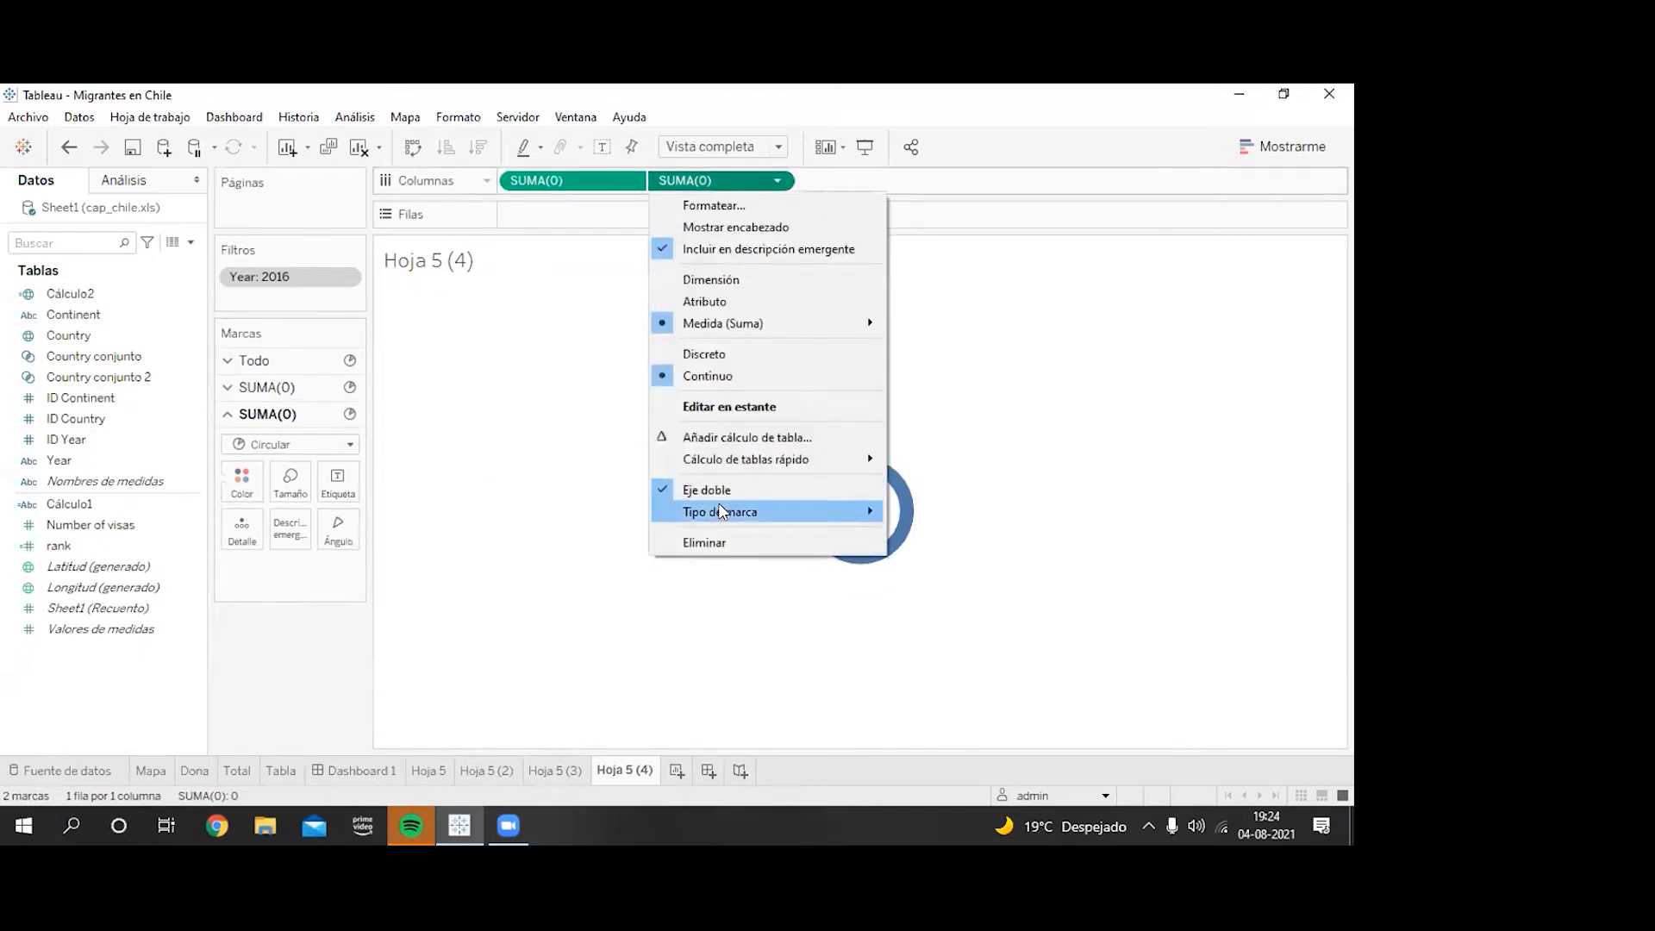
pyautogui.click(709, 540)
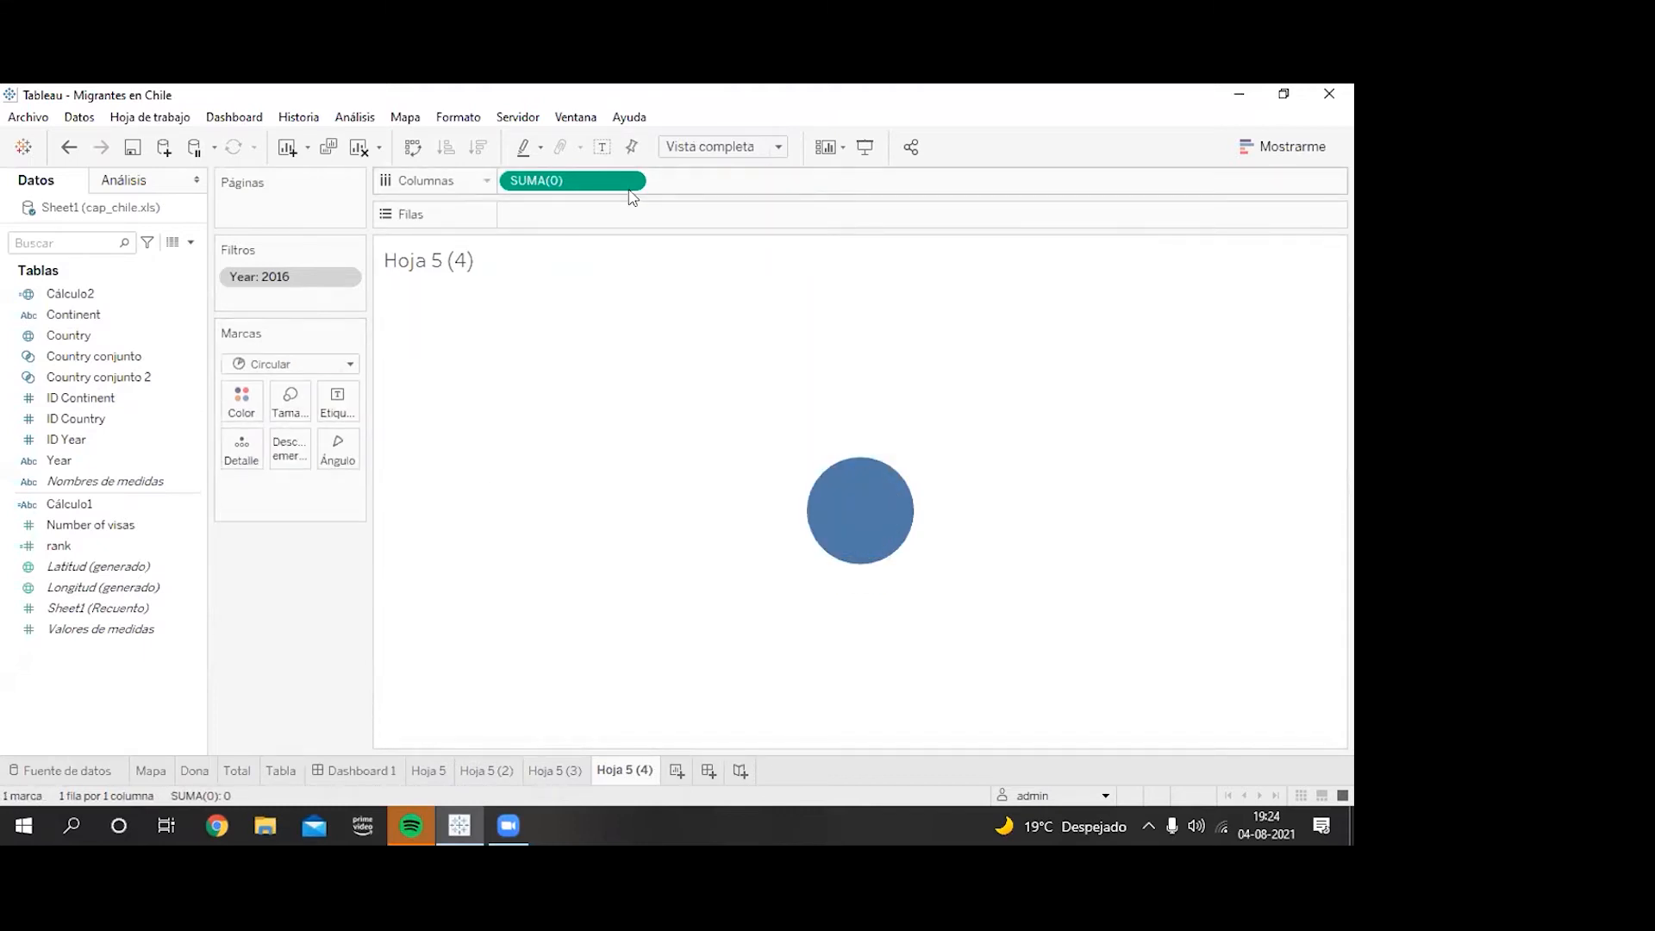
pyautogui.click(636, 180)
pyautogui.click(571, 488)
# Step: Label the mark with Number of visas and change the mark type to Automático
pyautogui.moveTo(138, 524); pyautogui.dragTo(335, 406)
pyautogui.click(348, 364)
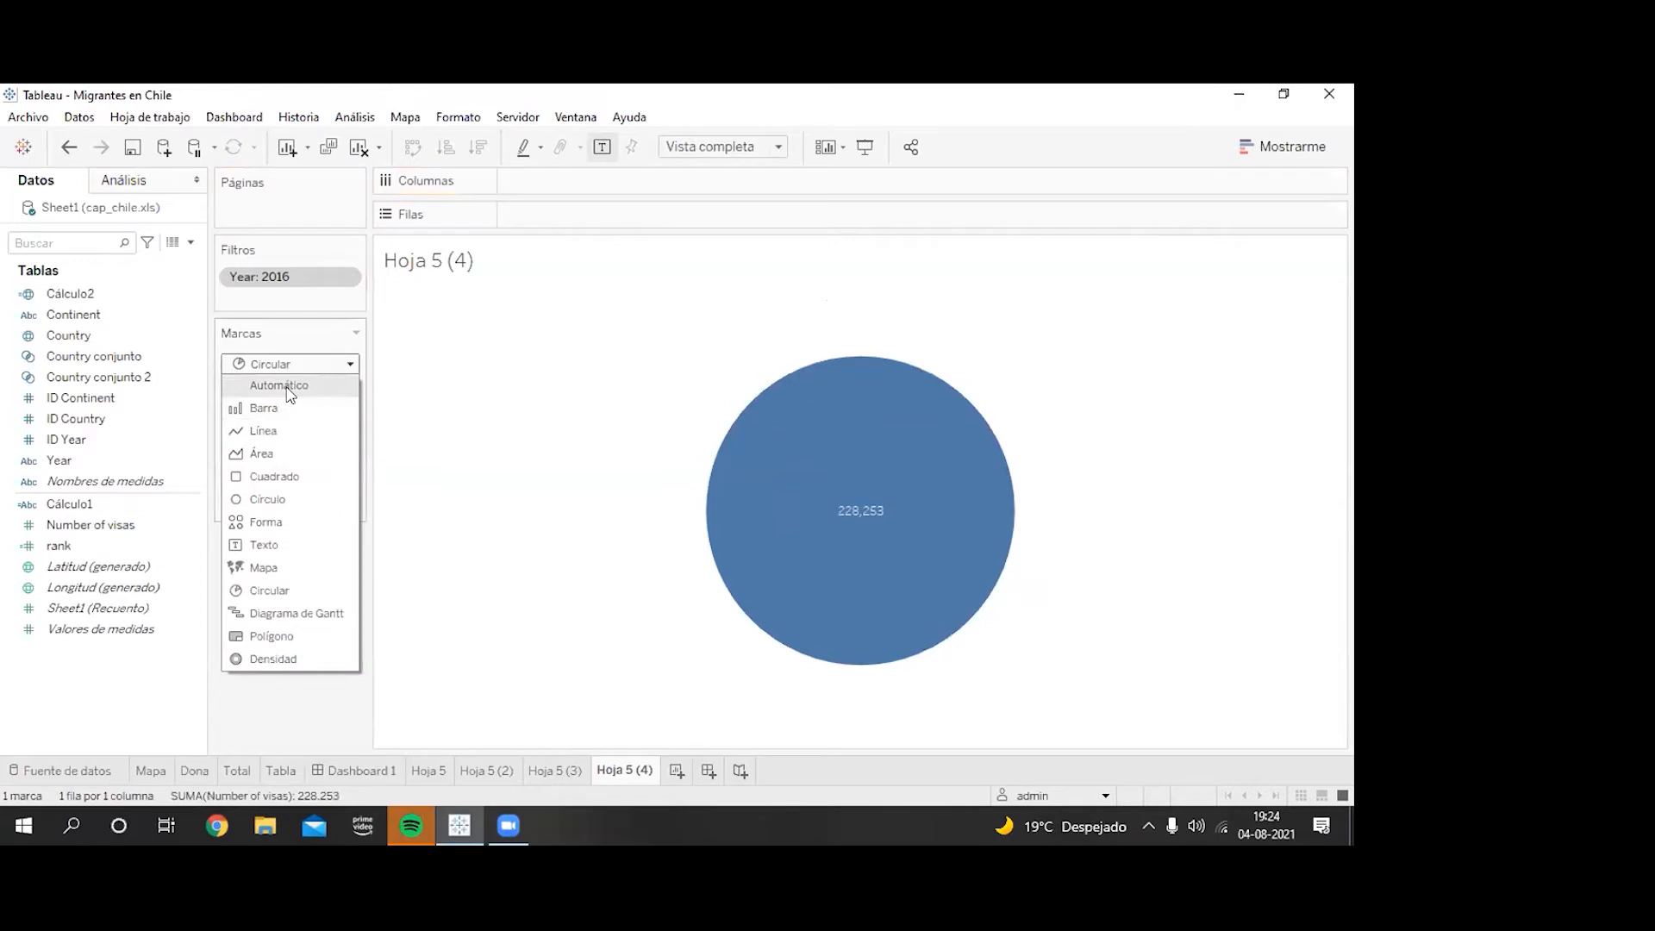
pyautogui.click(291, 388)
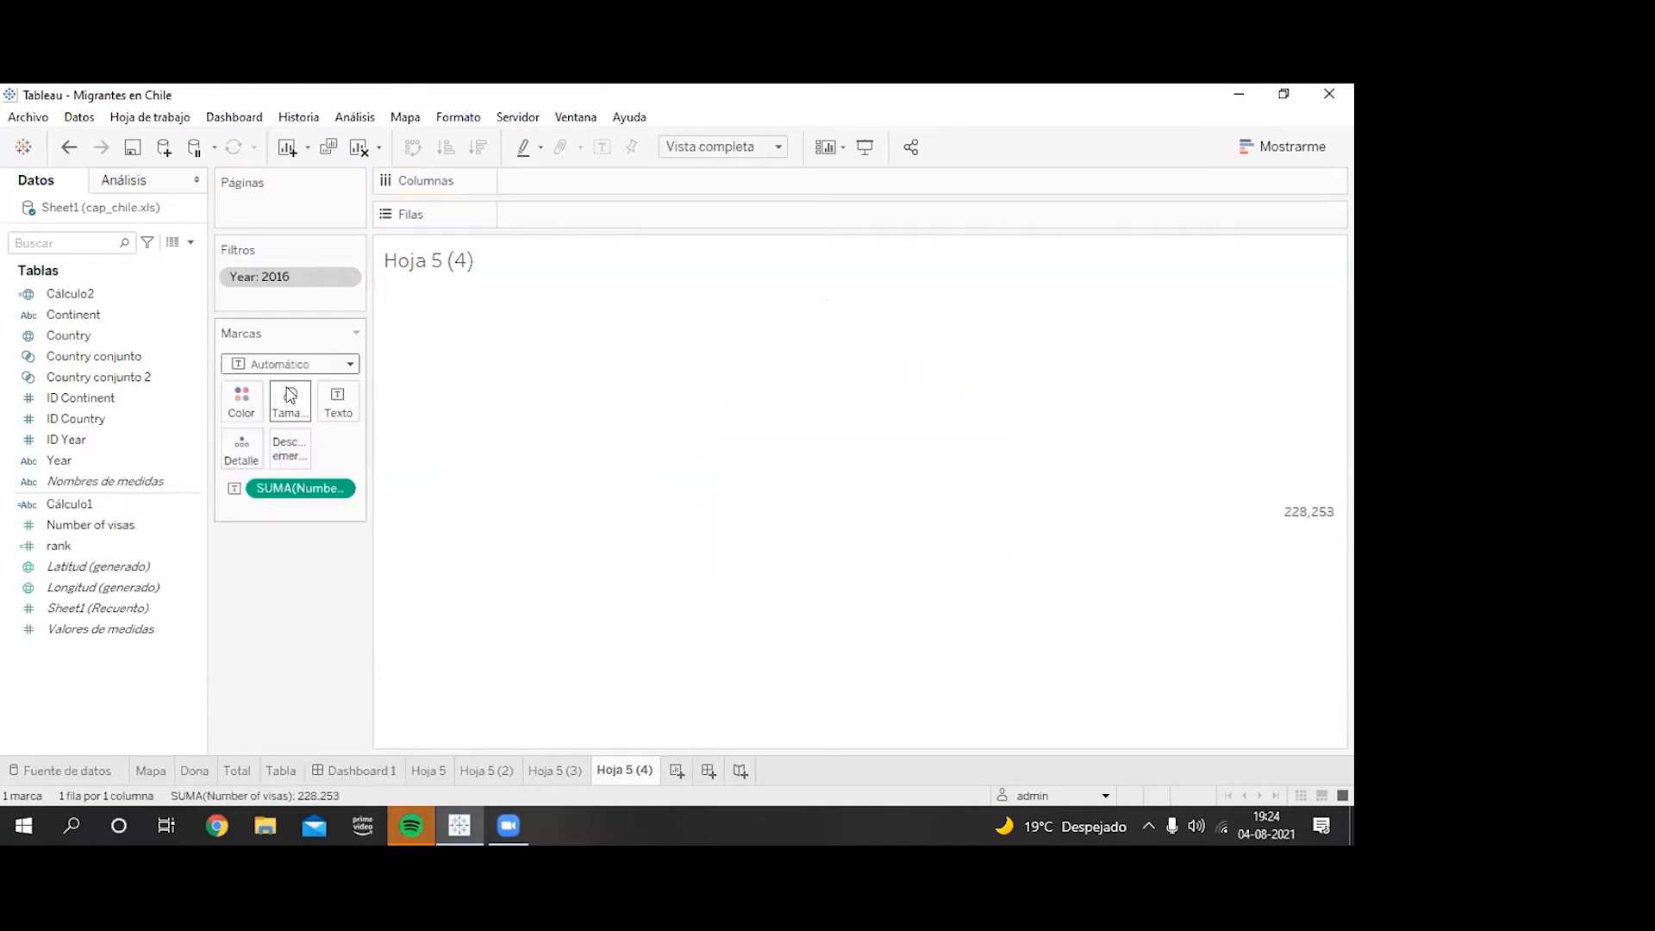
# Step: Add the line "Total de Visas" below the SUMA(Number of visas) field in the text label and apply it
pyautogui.click(337, 401)
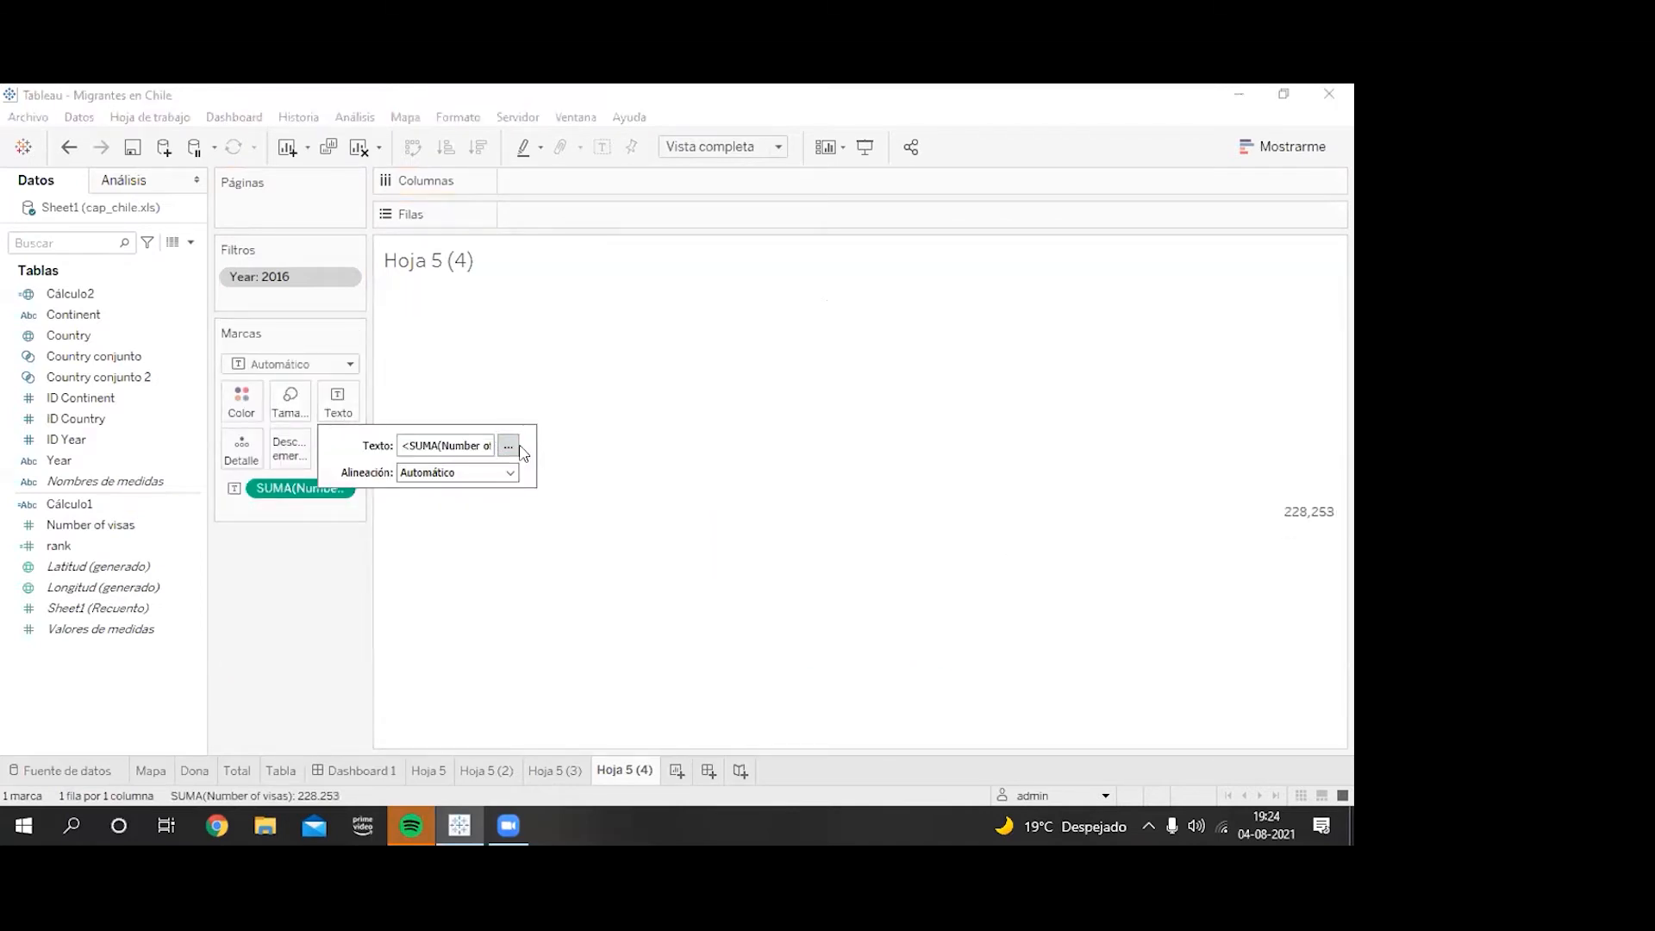
pyautogui.click(508, 445)
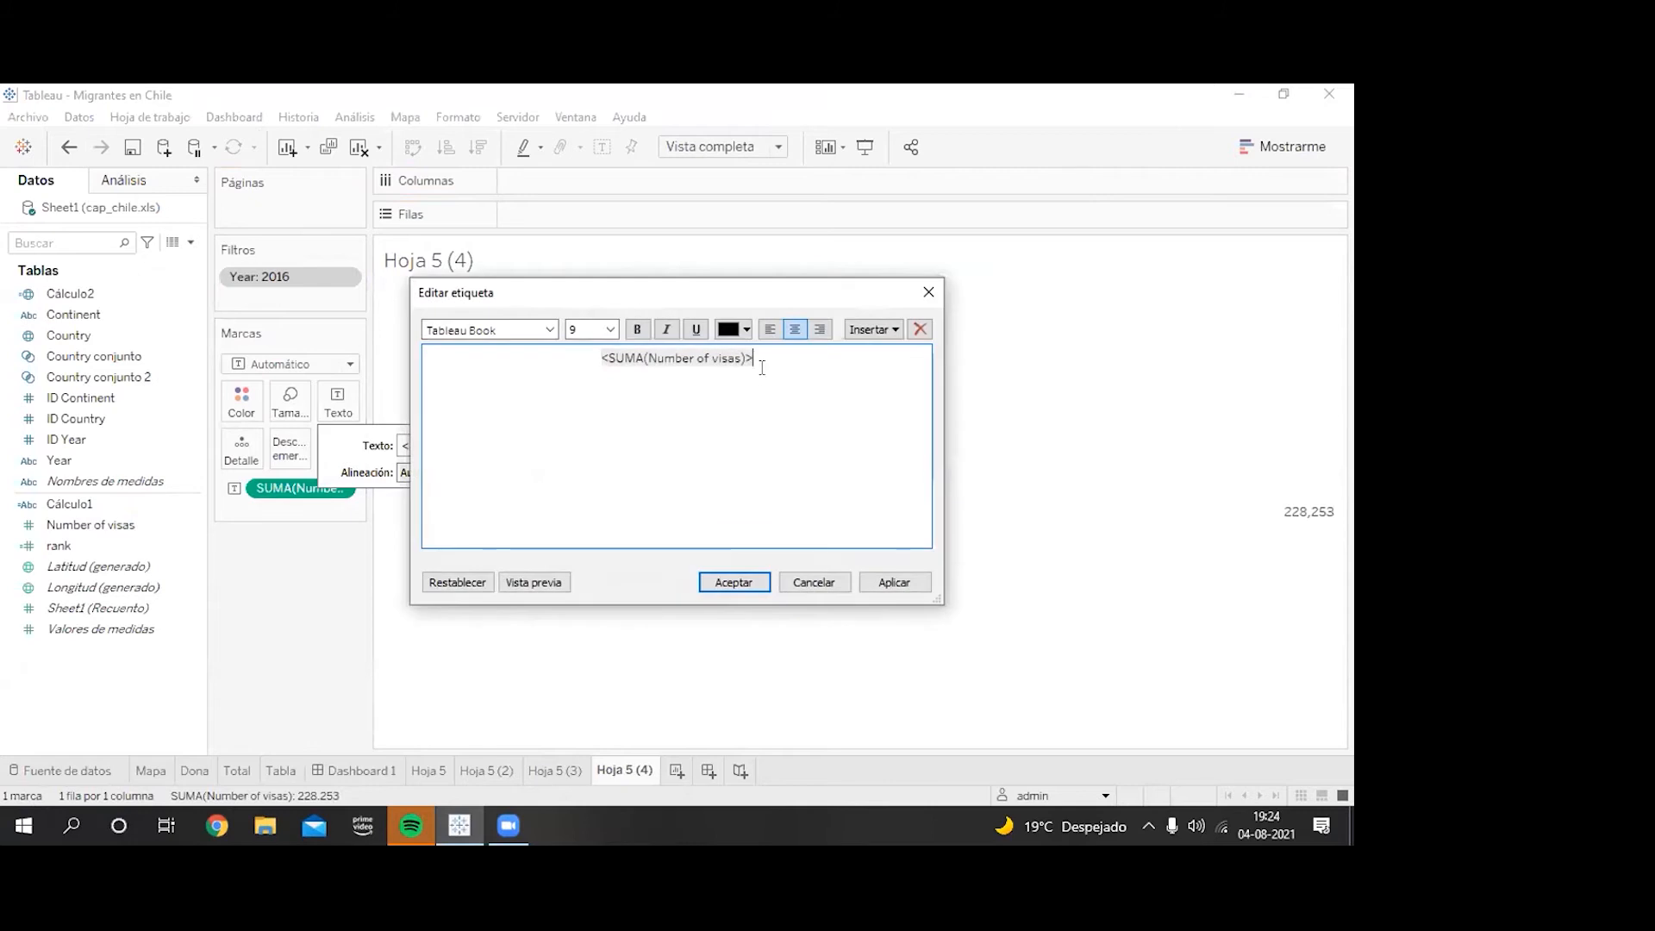
pyautogui.write('Total de Visas')
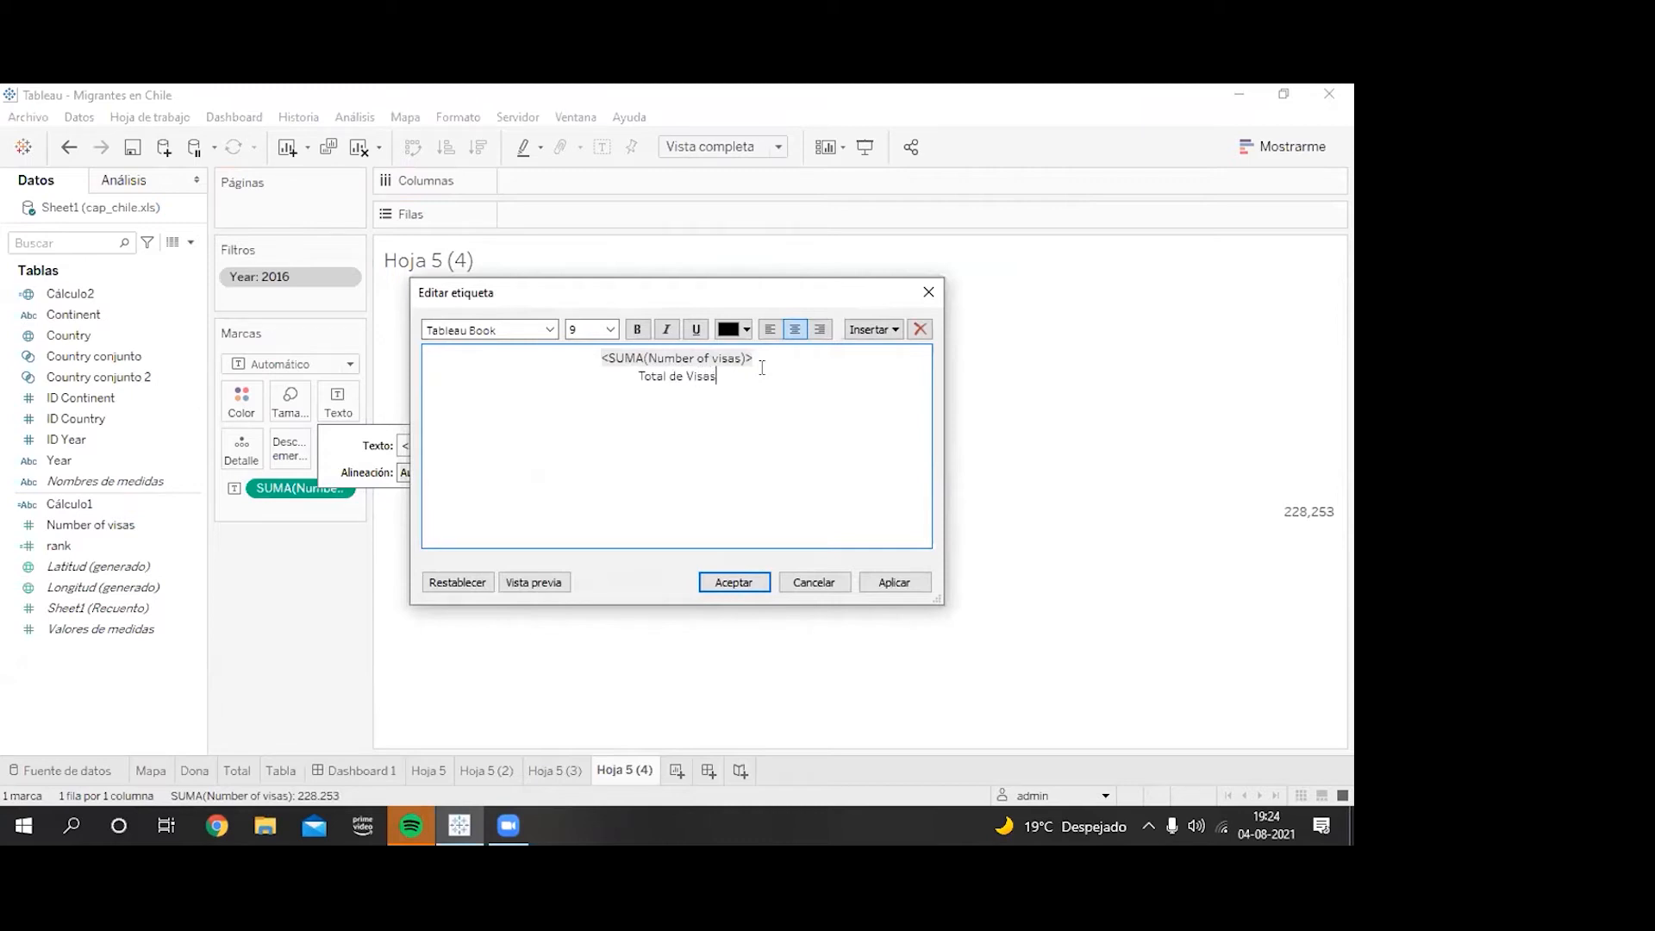
pyautogui.click(895, 582)
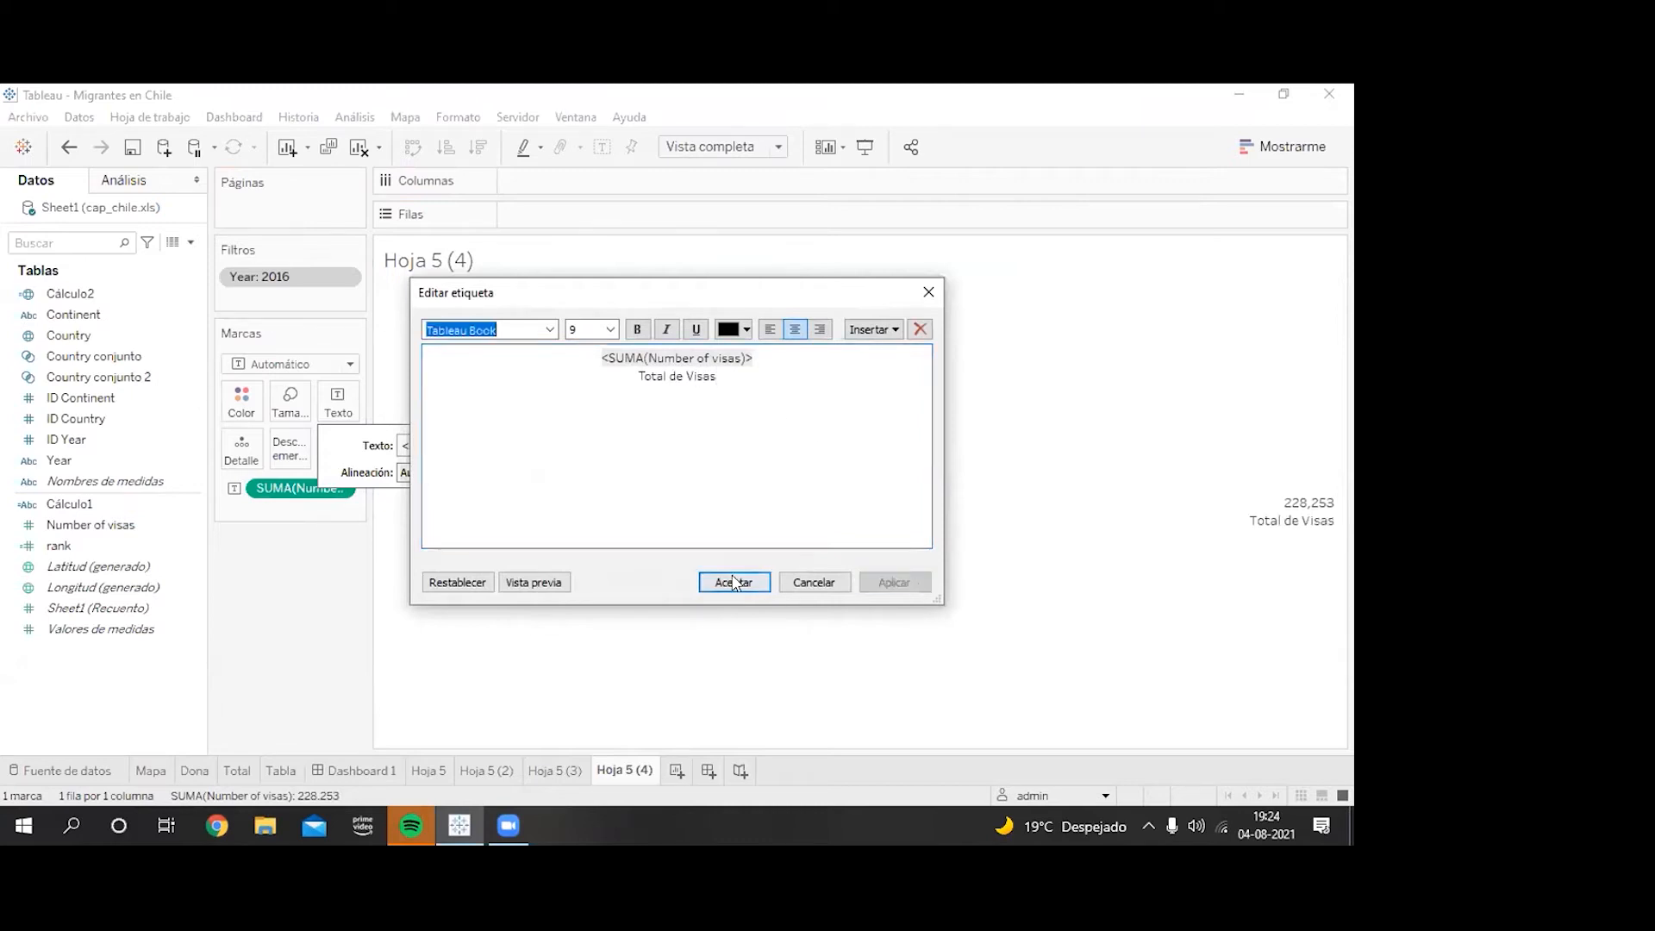
# Step: Accept the text label edit and set its alignment to Centro
pyautogui.click(732, 582)
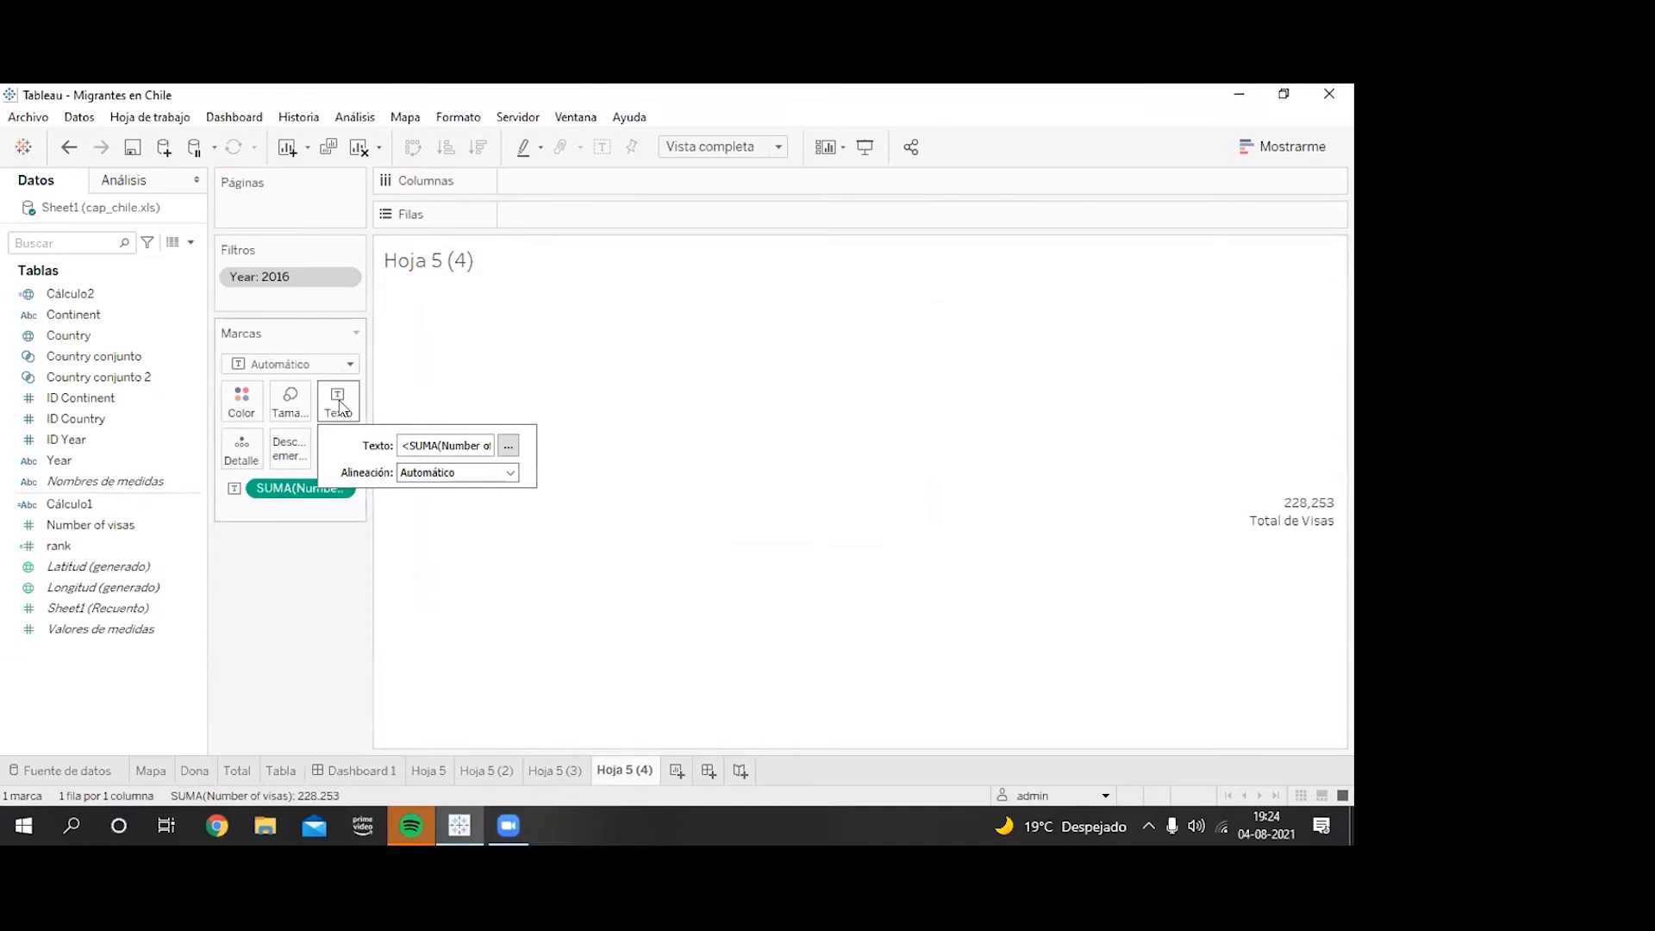
pyautogui.click(482, 472)
pyautogui.click(451, 554)
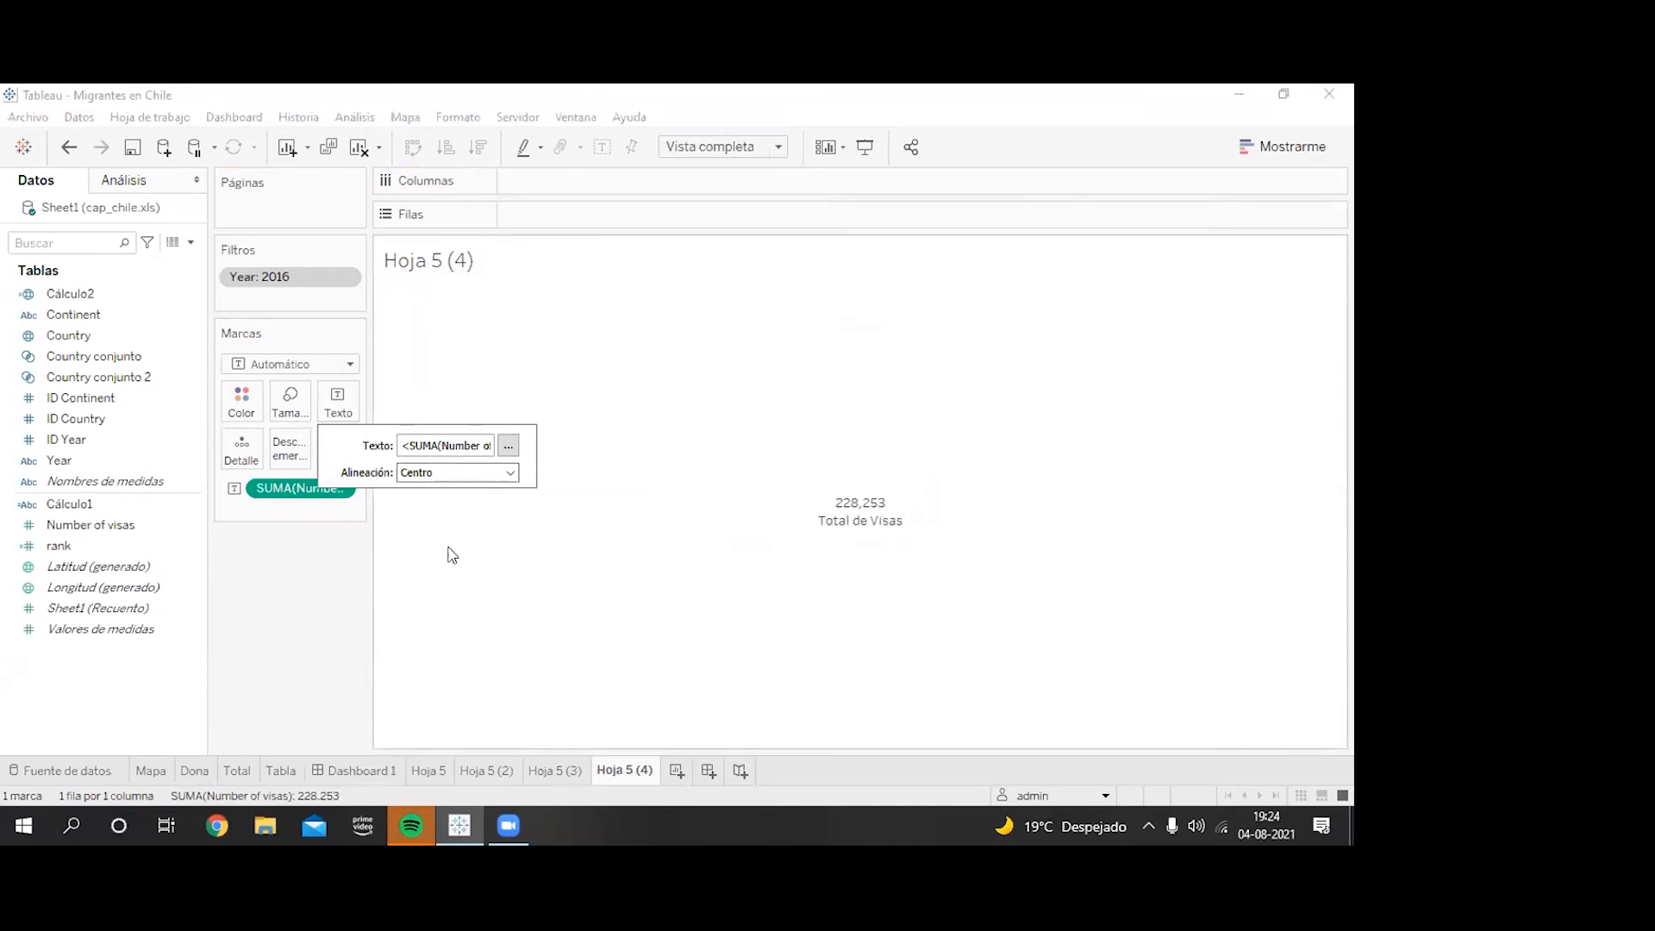
pyautogui.click(312, 639)
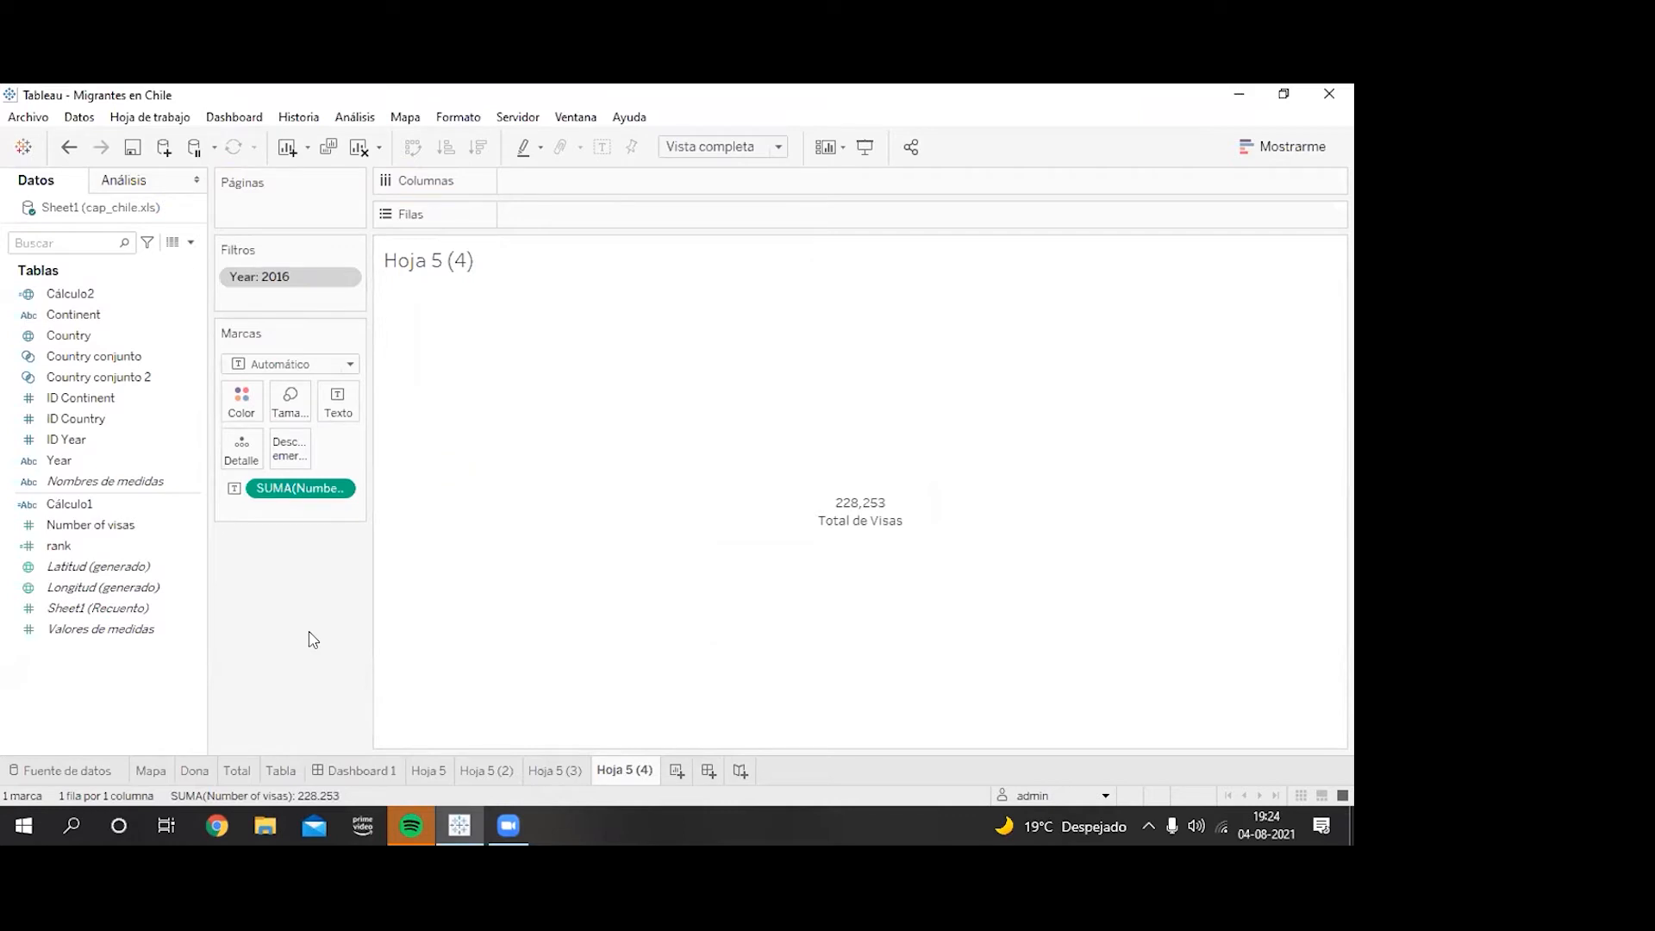
# Step: Review the rebuilt sheets in order: Hoja 5, Hoja 5 (2), Hoja 5 (3) and Hoja 5 (4)
pyautogui.click(430, 770)
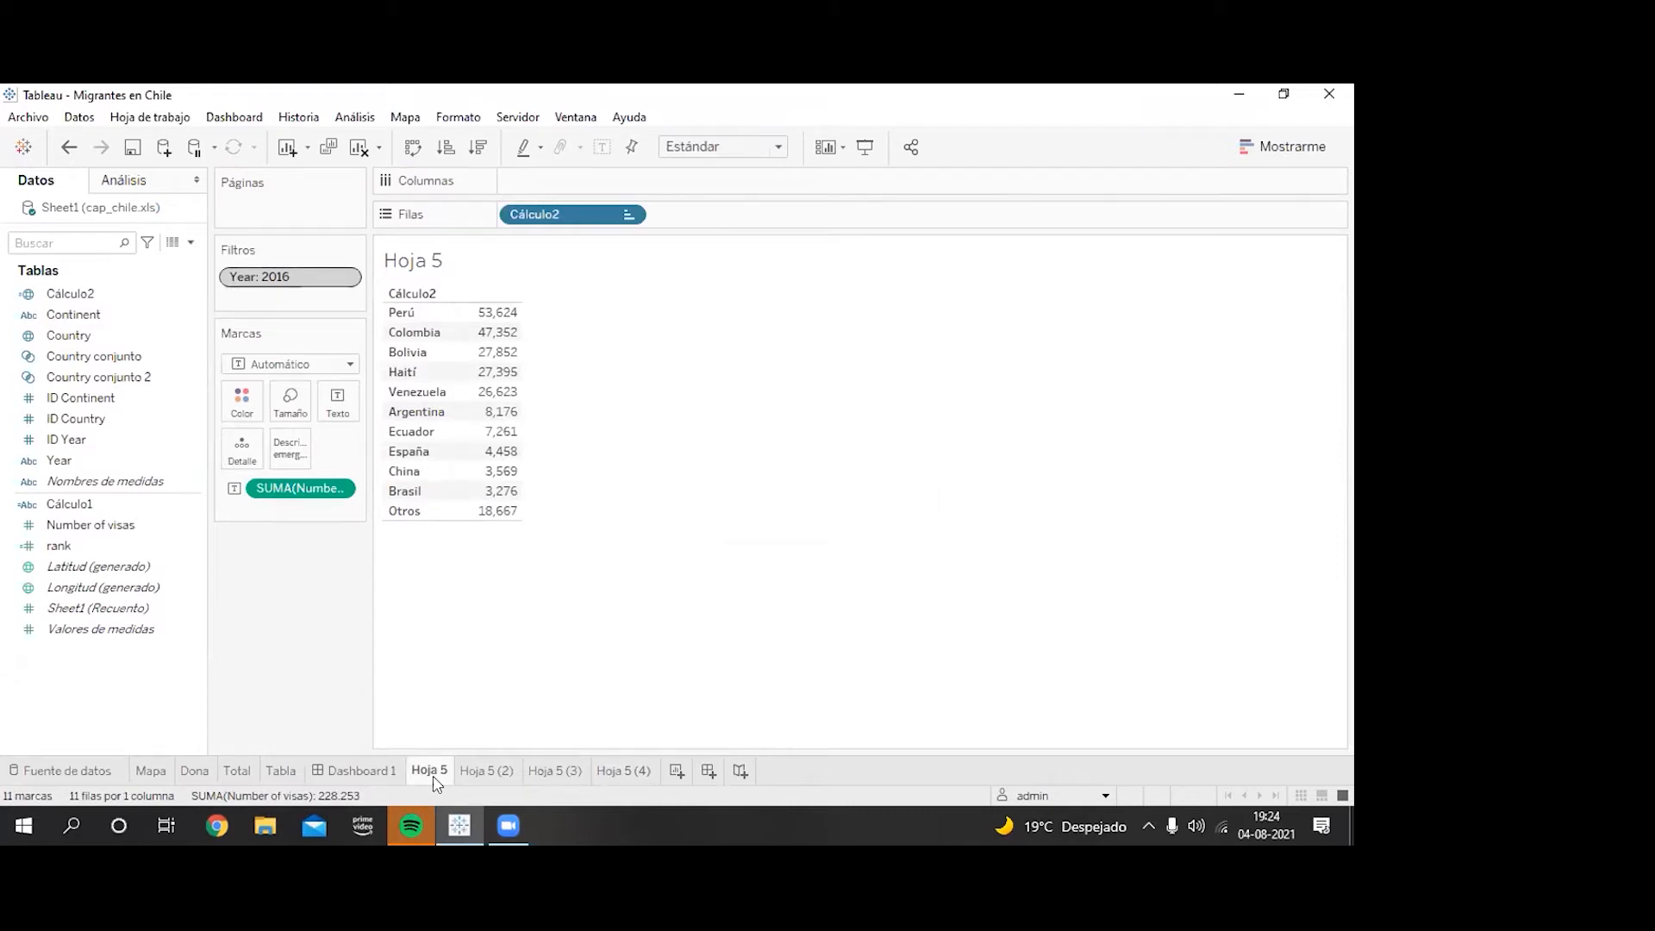
pyautogui.click(488, 776)
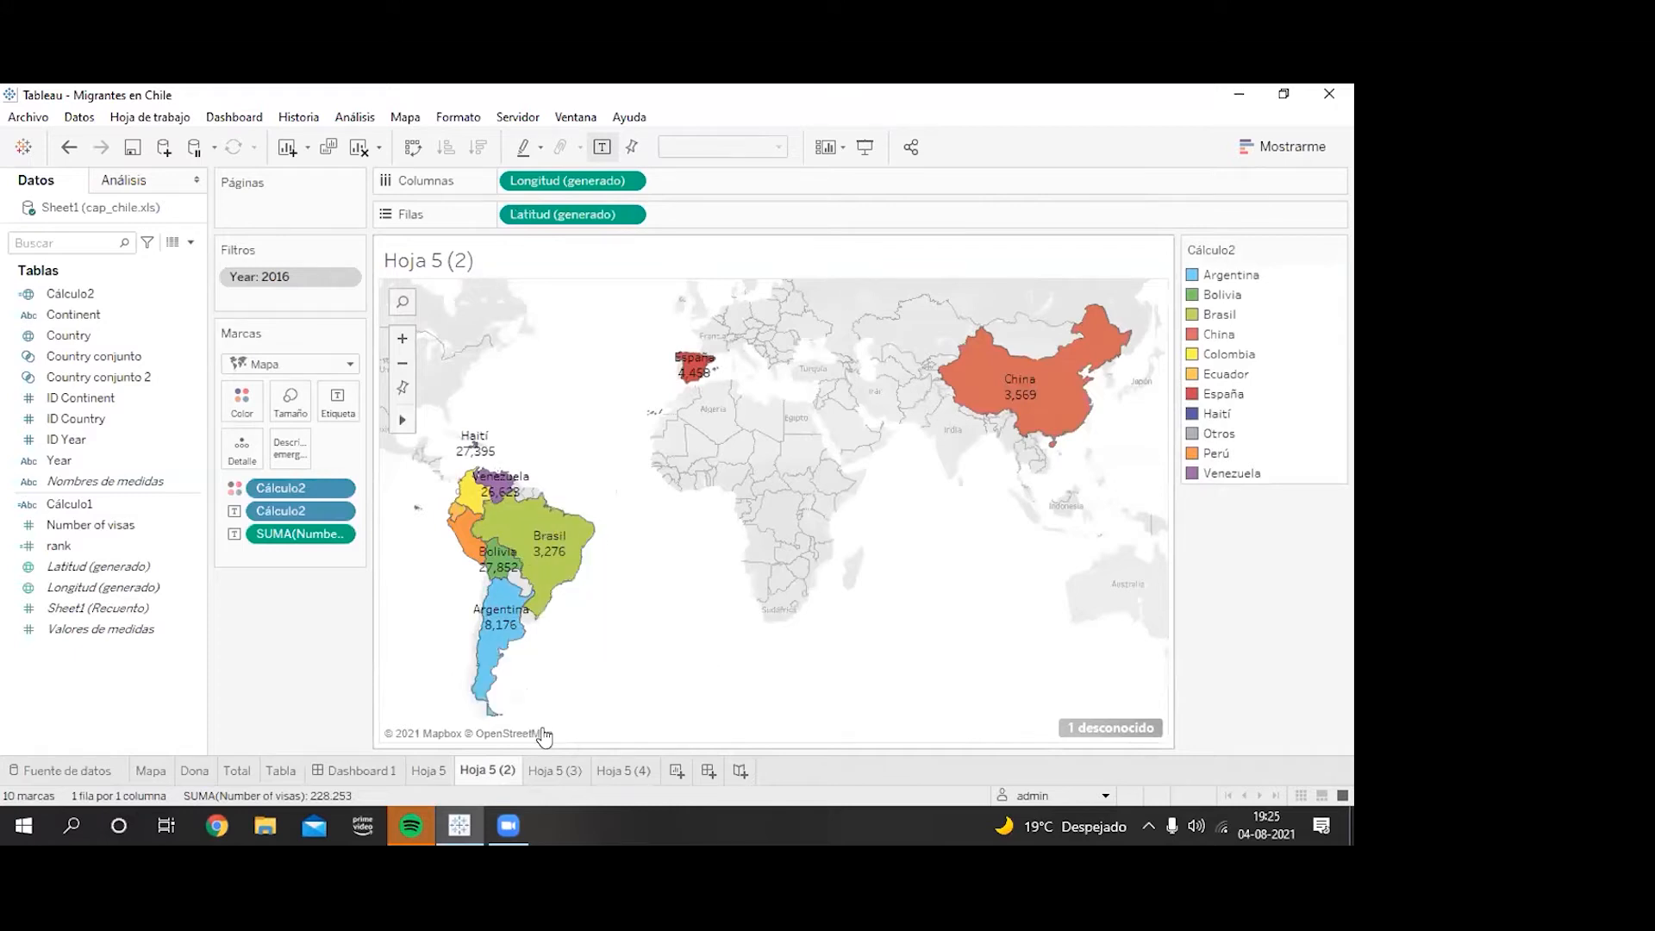
pyautogui.click(551, 770)
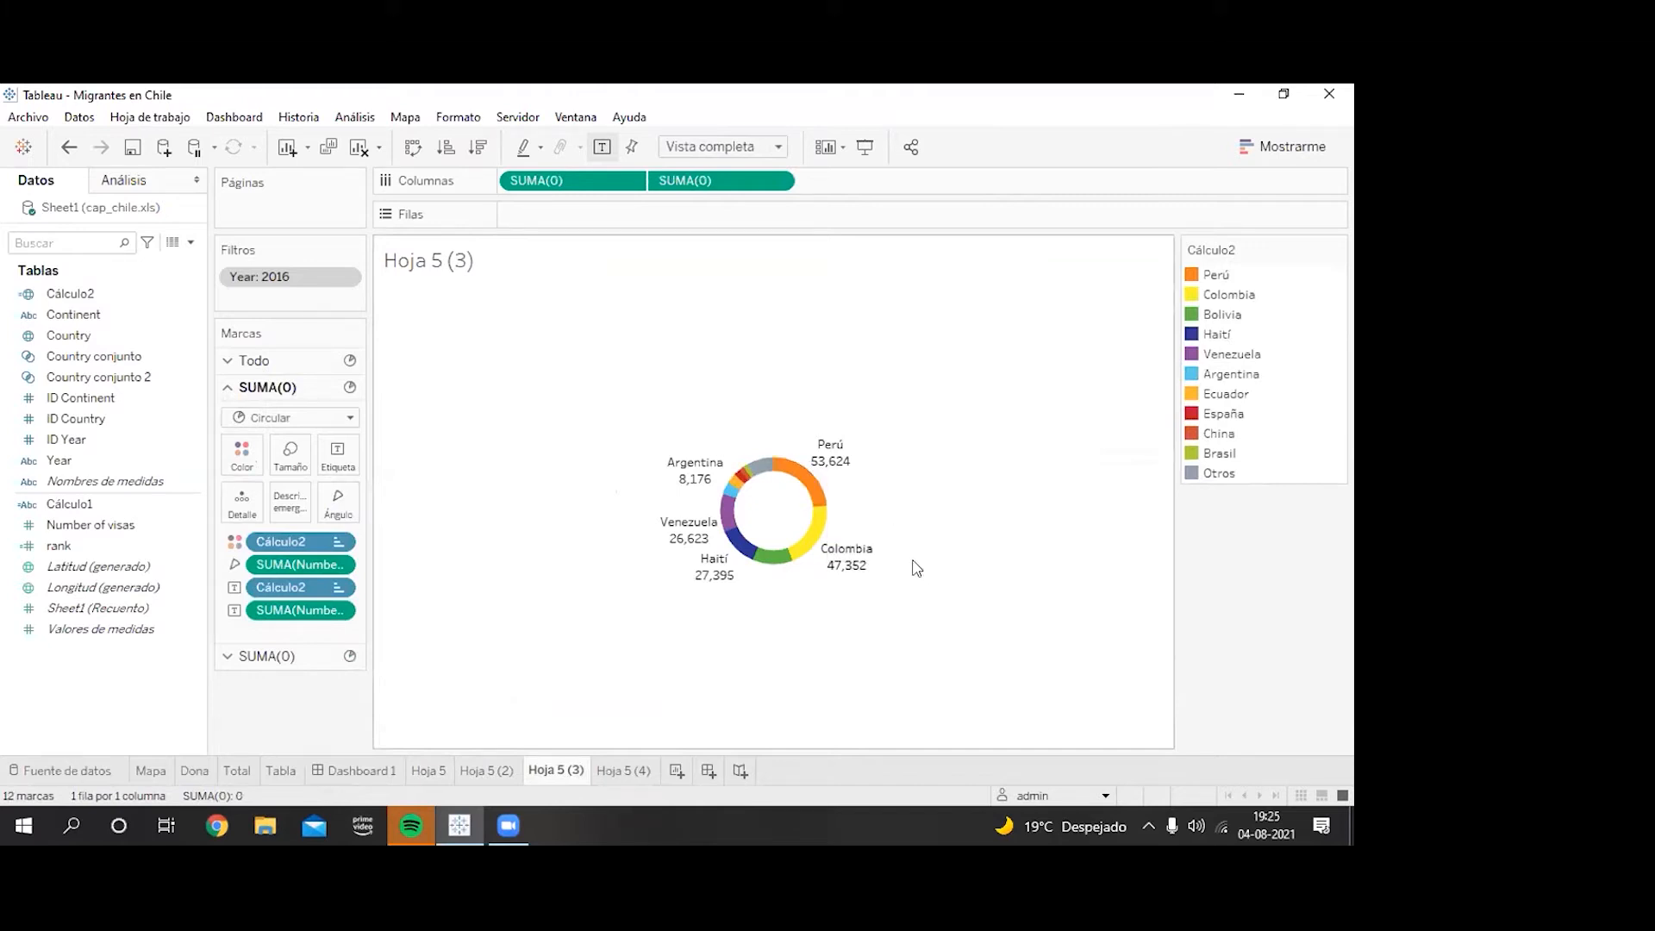
pyautogui.click(624, 770)
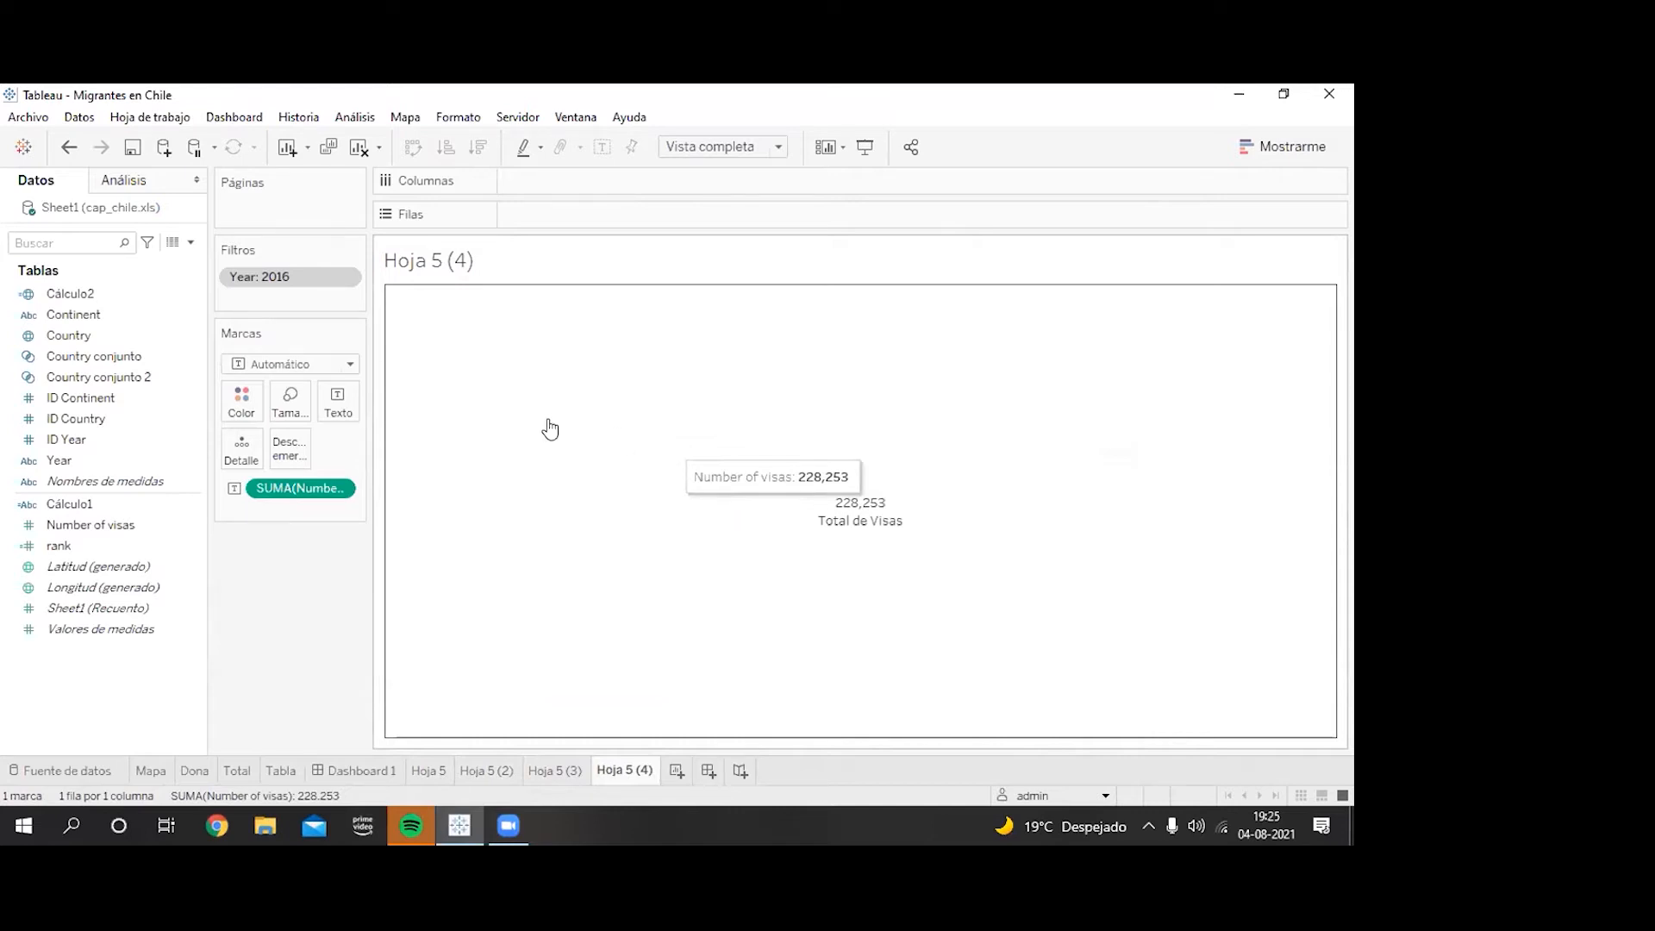
pyautogui.click(29, 119)
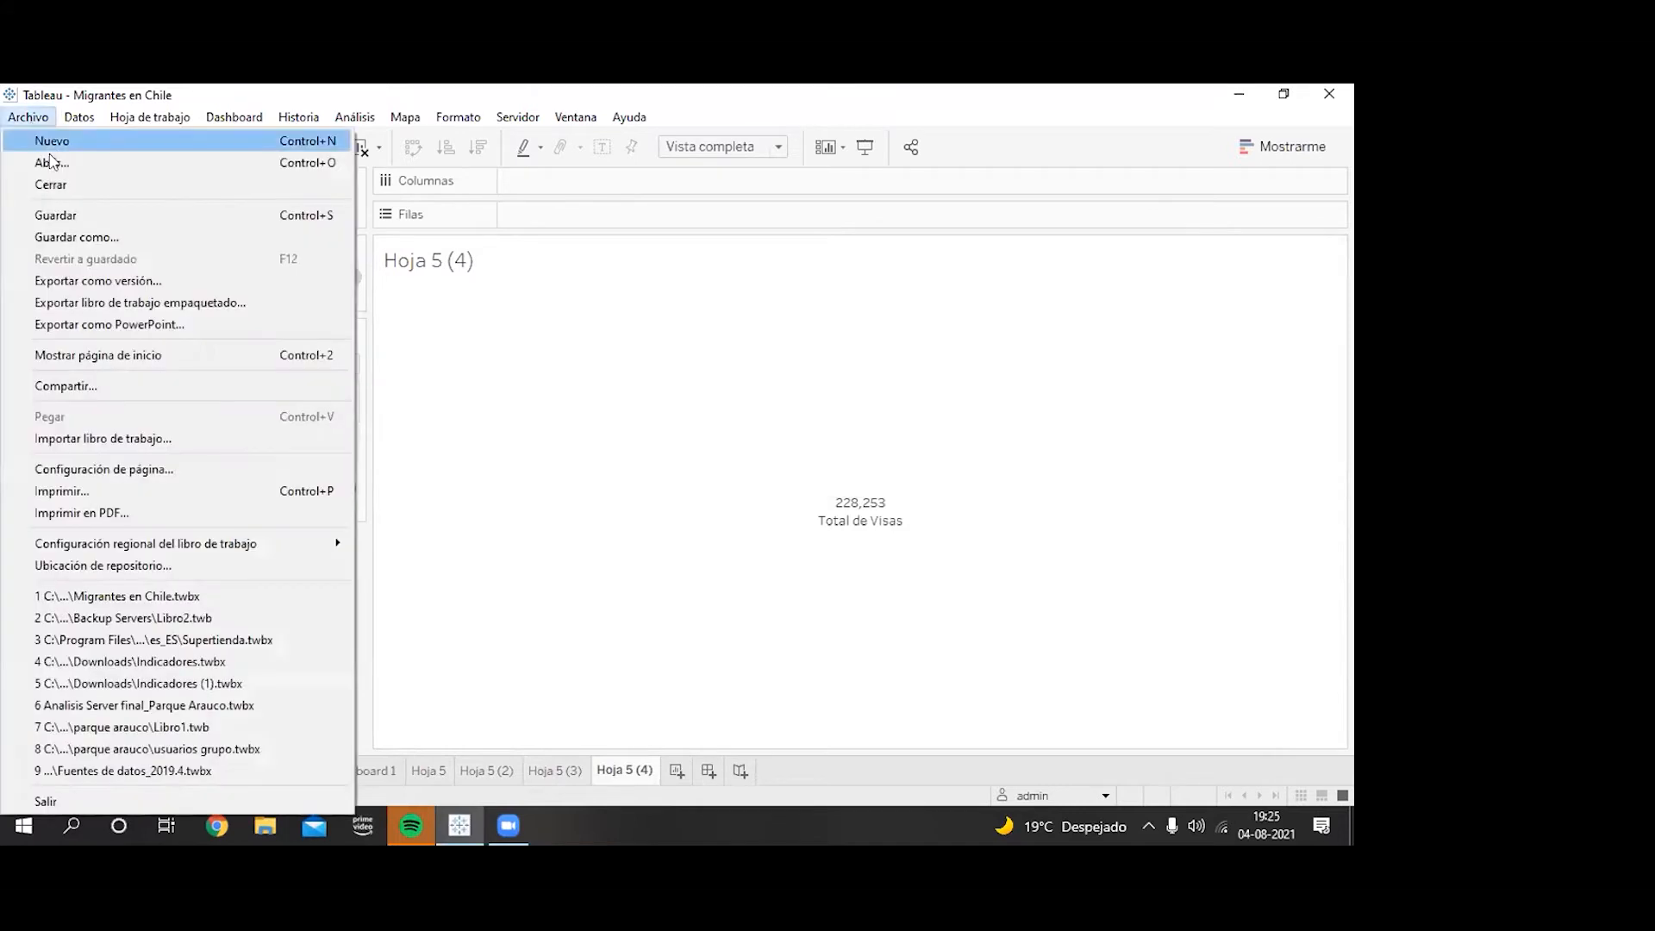
pyautogui.click(163, 303)
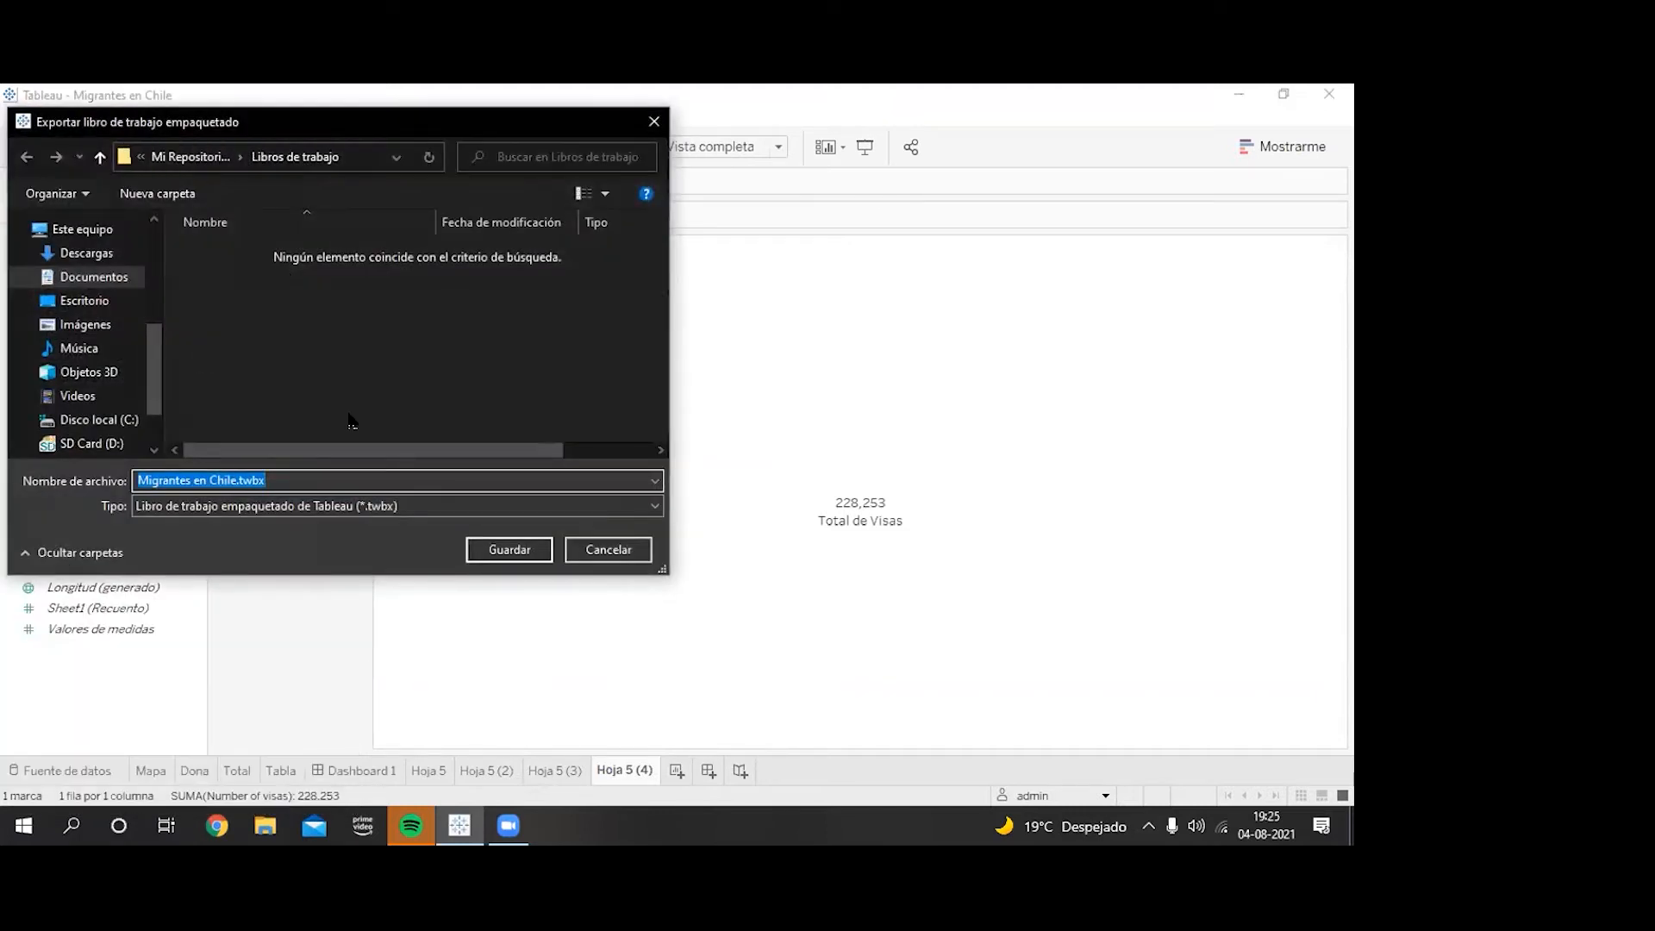
pyautogui.click(604, 549)
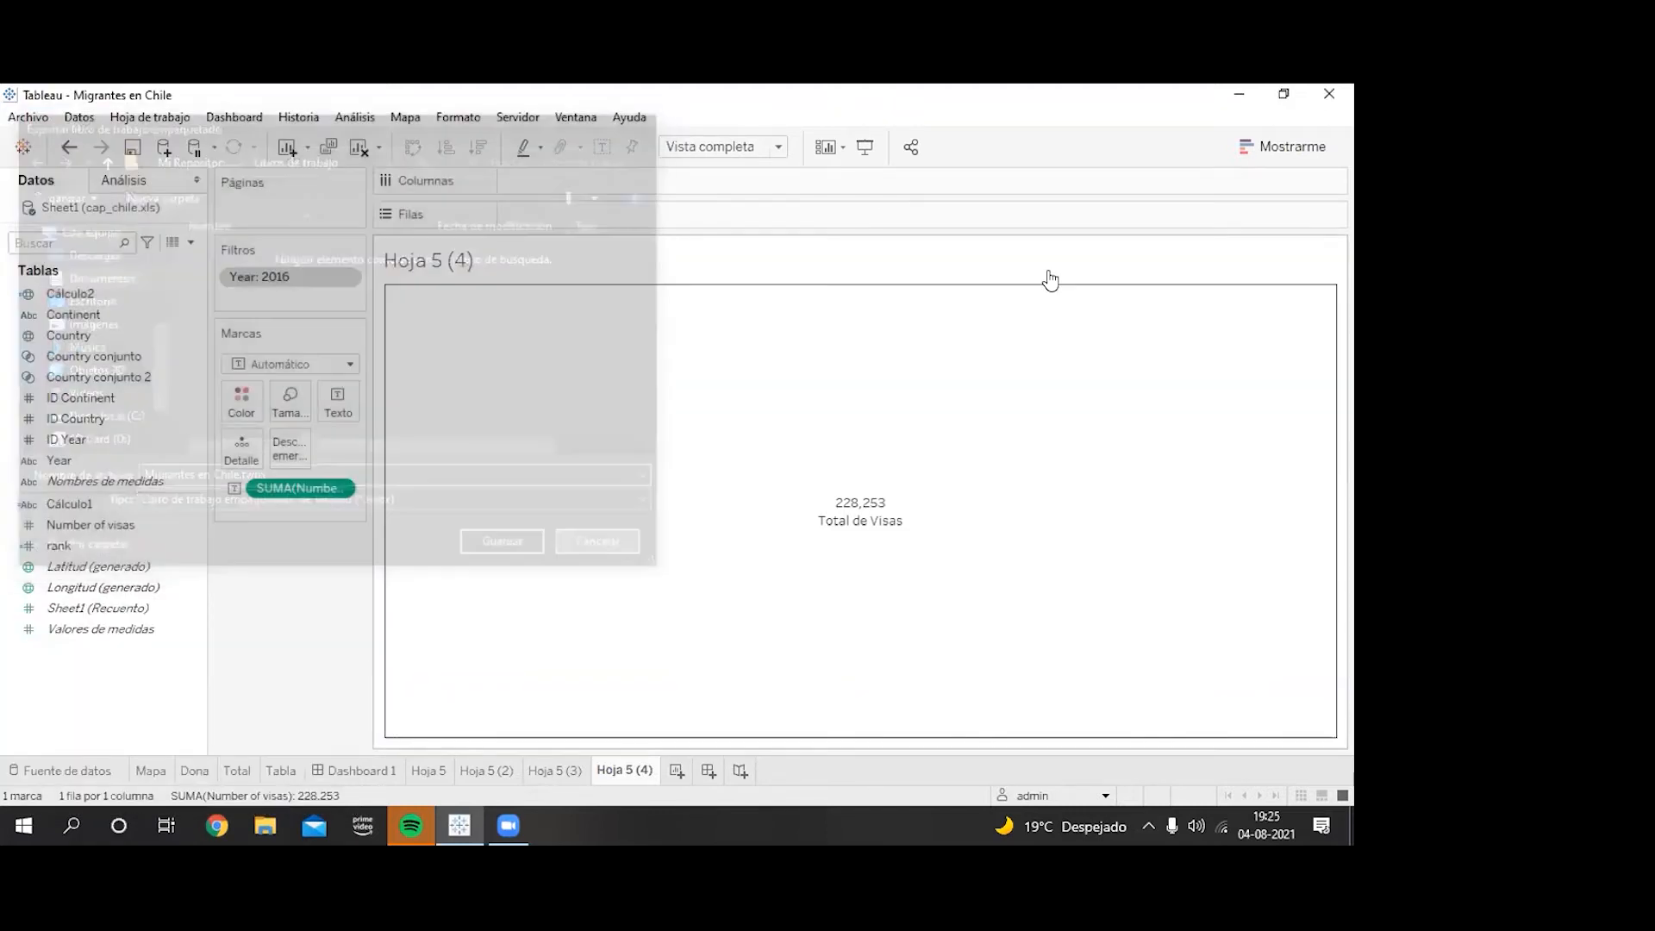
# Step: Review the original sheets Mapa, Dona, Total and Tabla
pyautogui.click(151, 772)
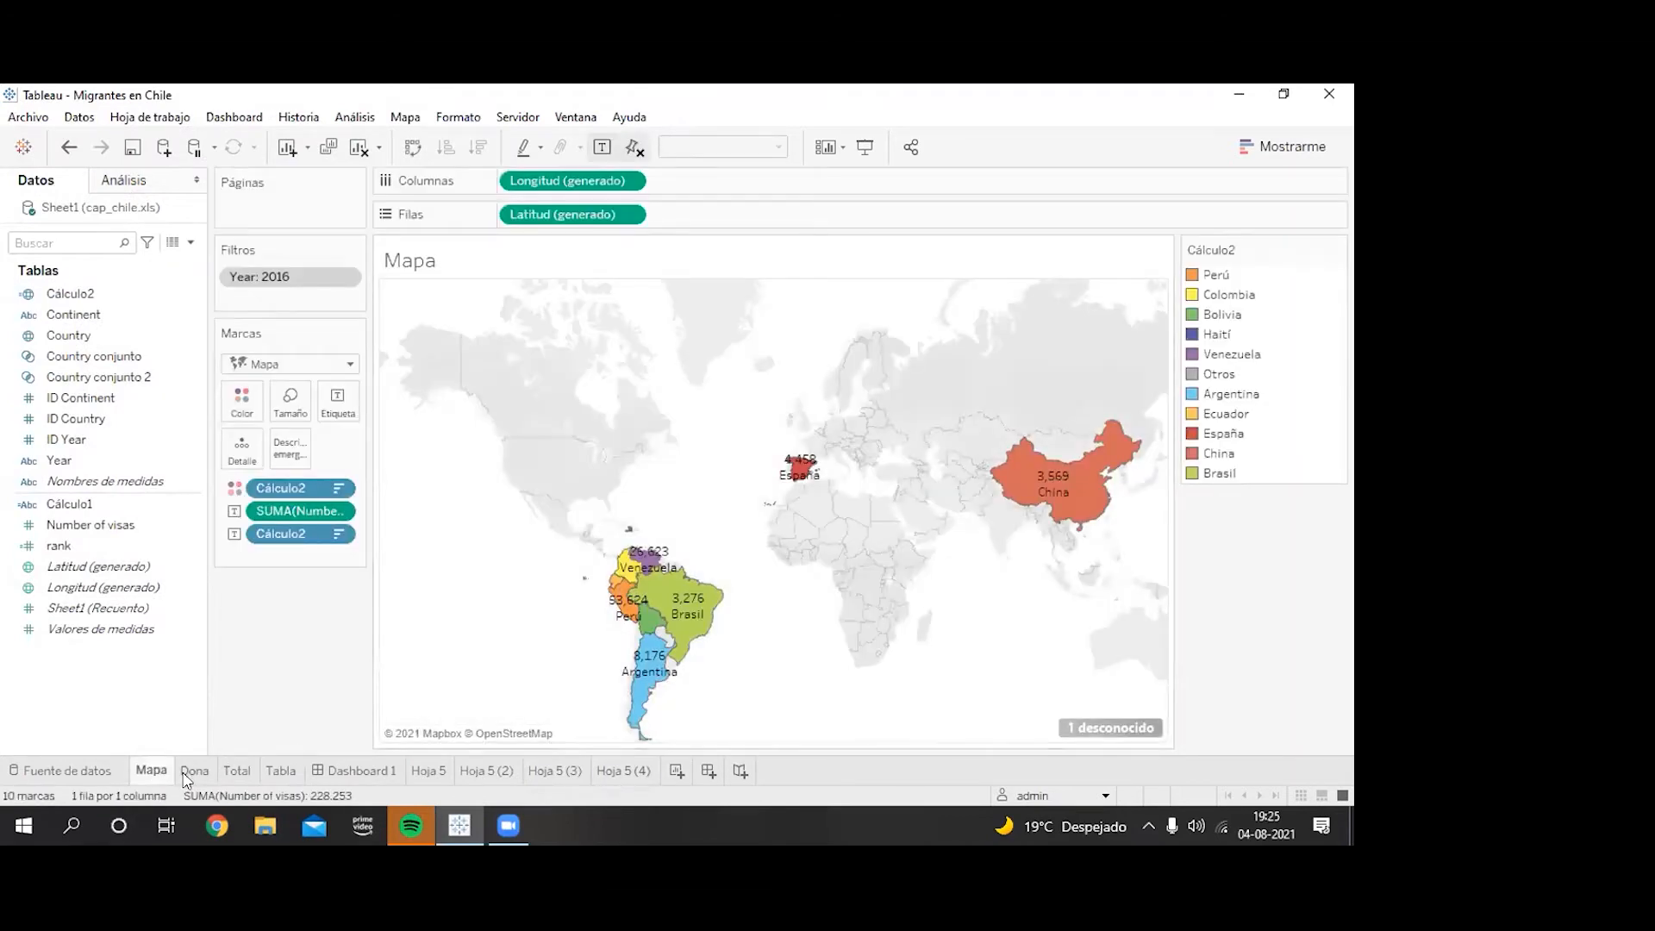
pyautogui.click(188, 772)
pyautogui.click(236, 770)
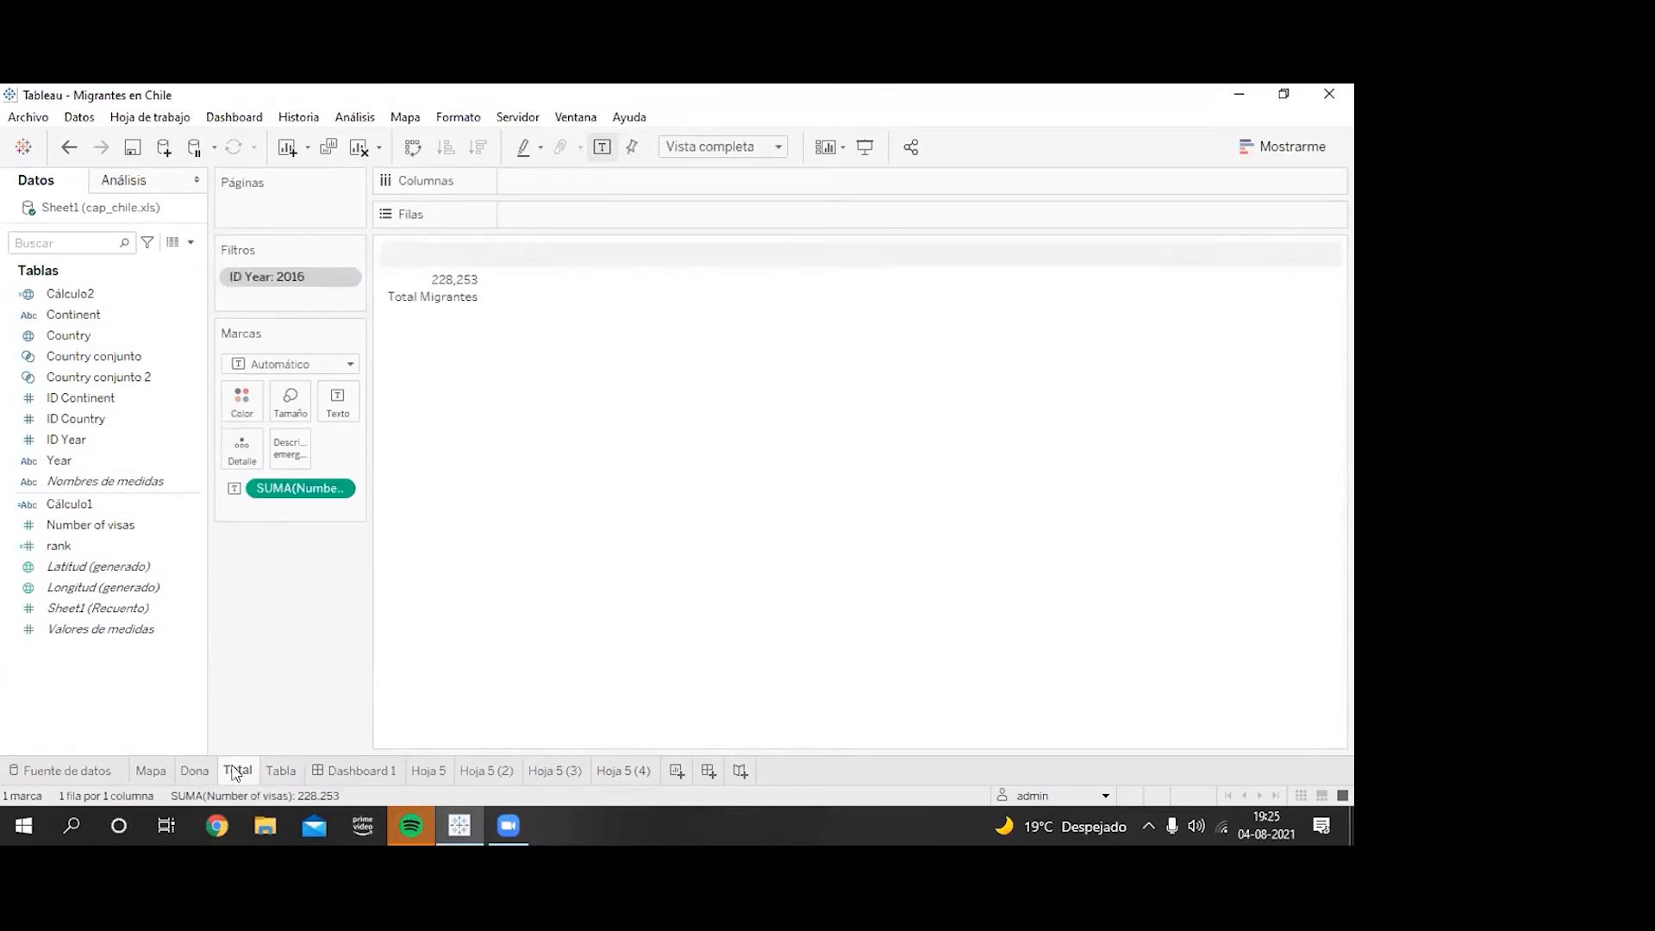
pyautogui.click(282, 771)
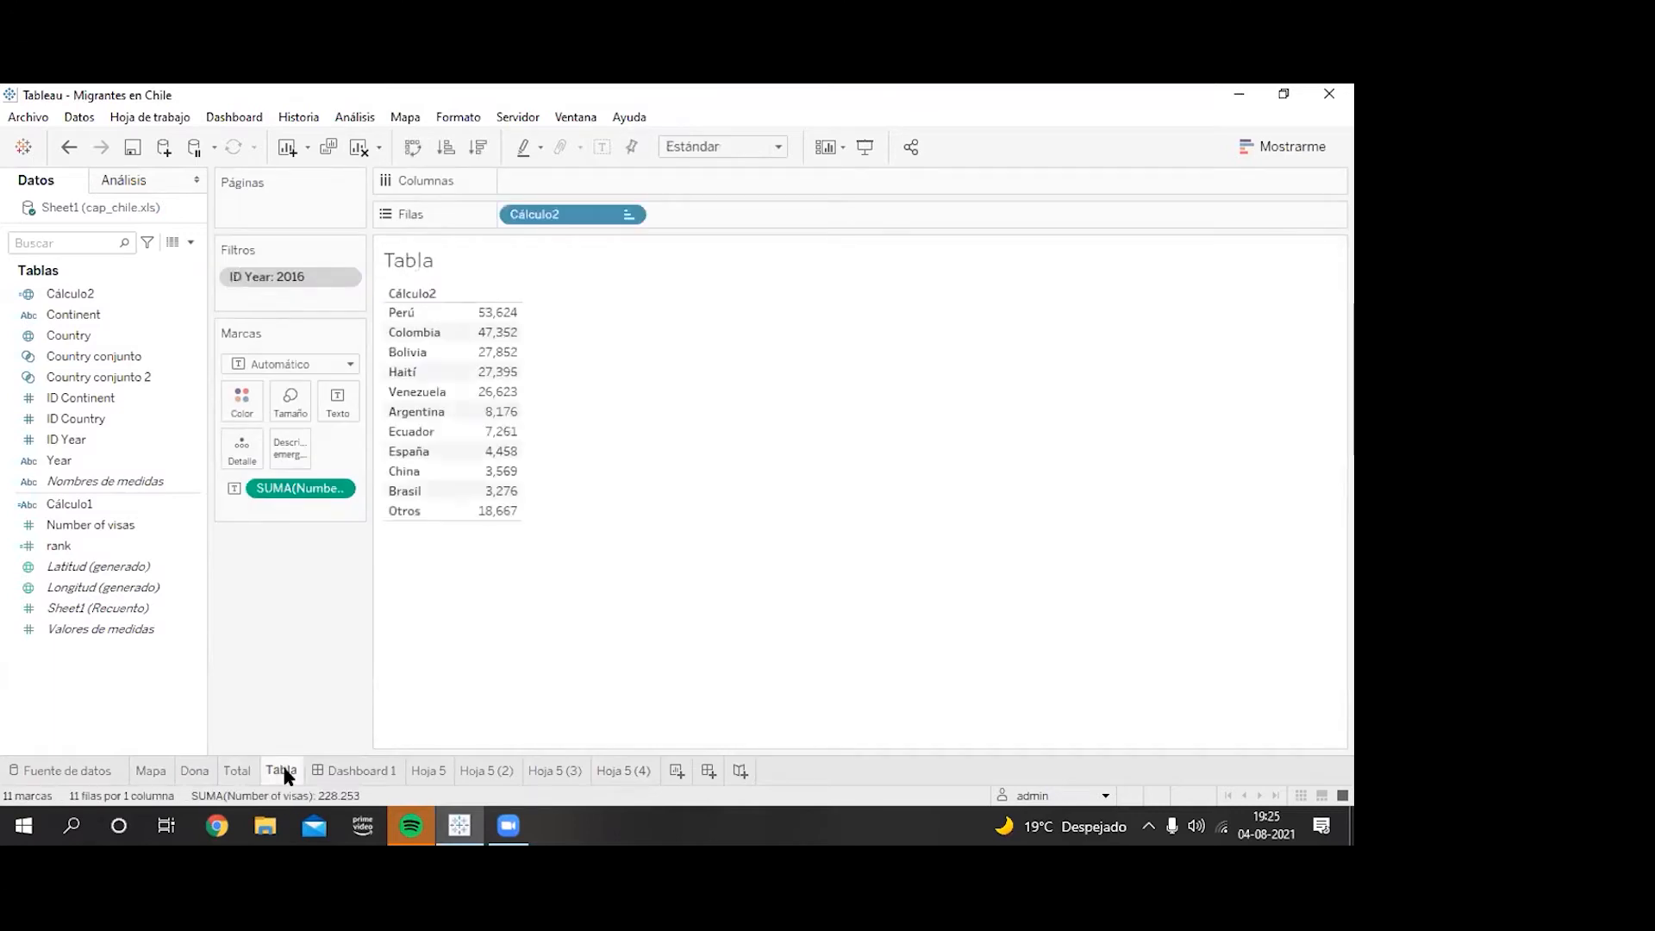
pyautogui.moveTo(406, 762)
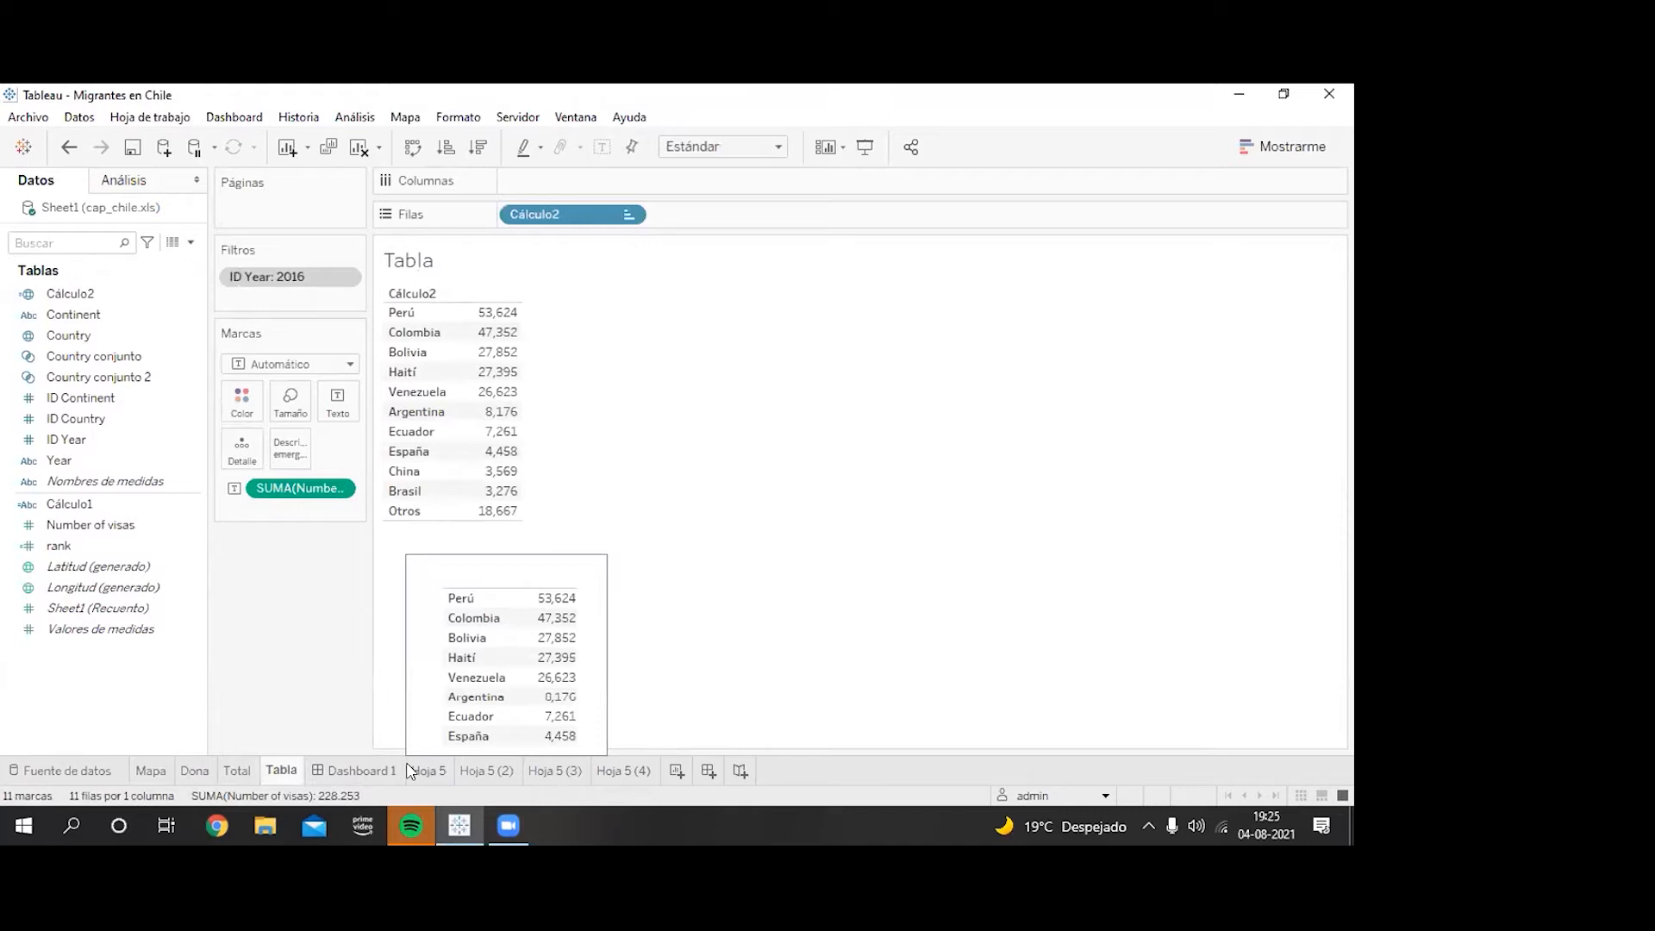
pyautogui.click(1100, 286)
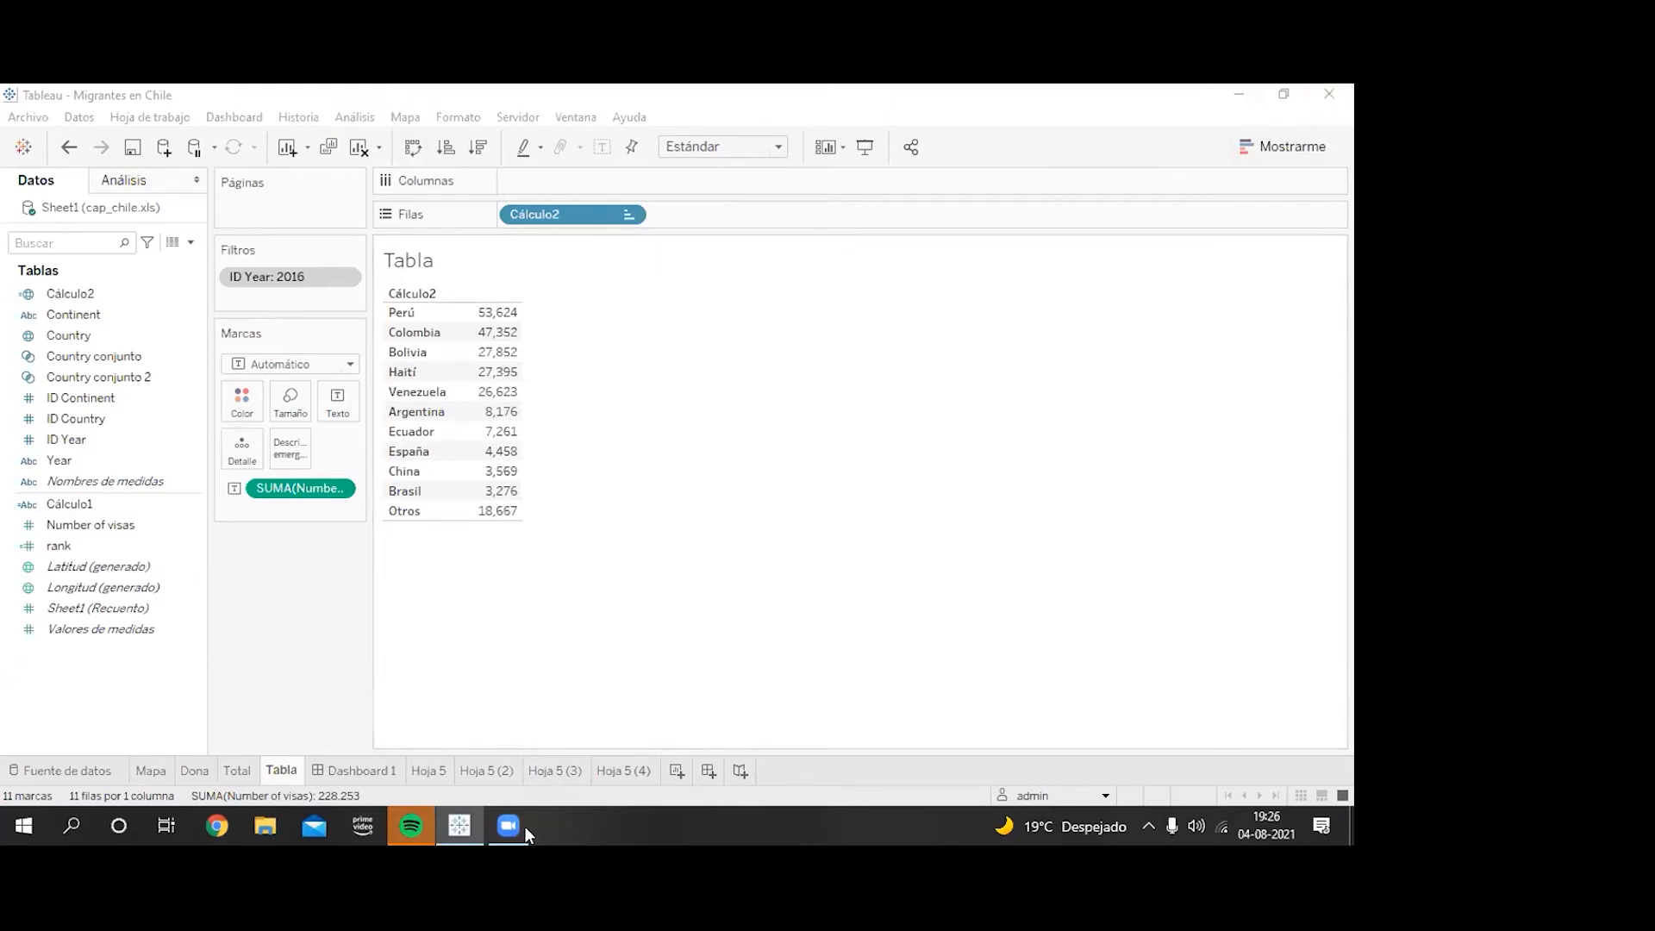
pyautogui.click(451, 835)
pyautogui.click(449, 829)
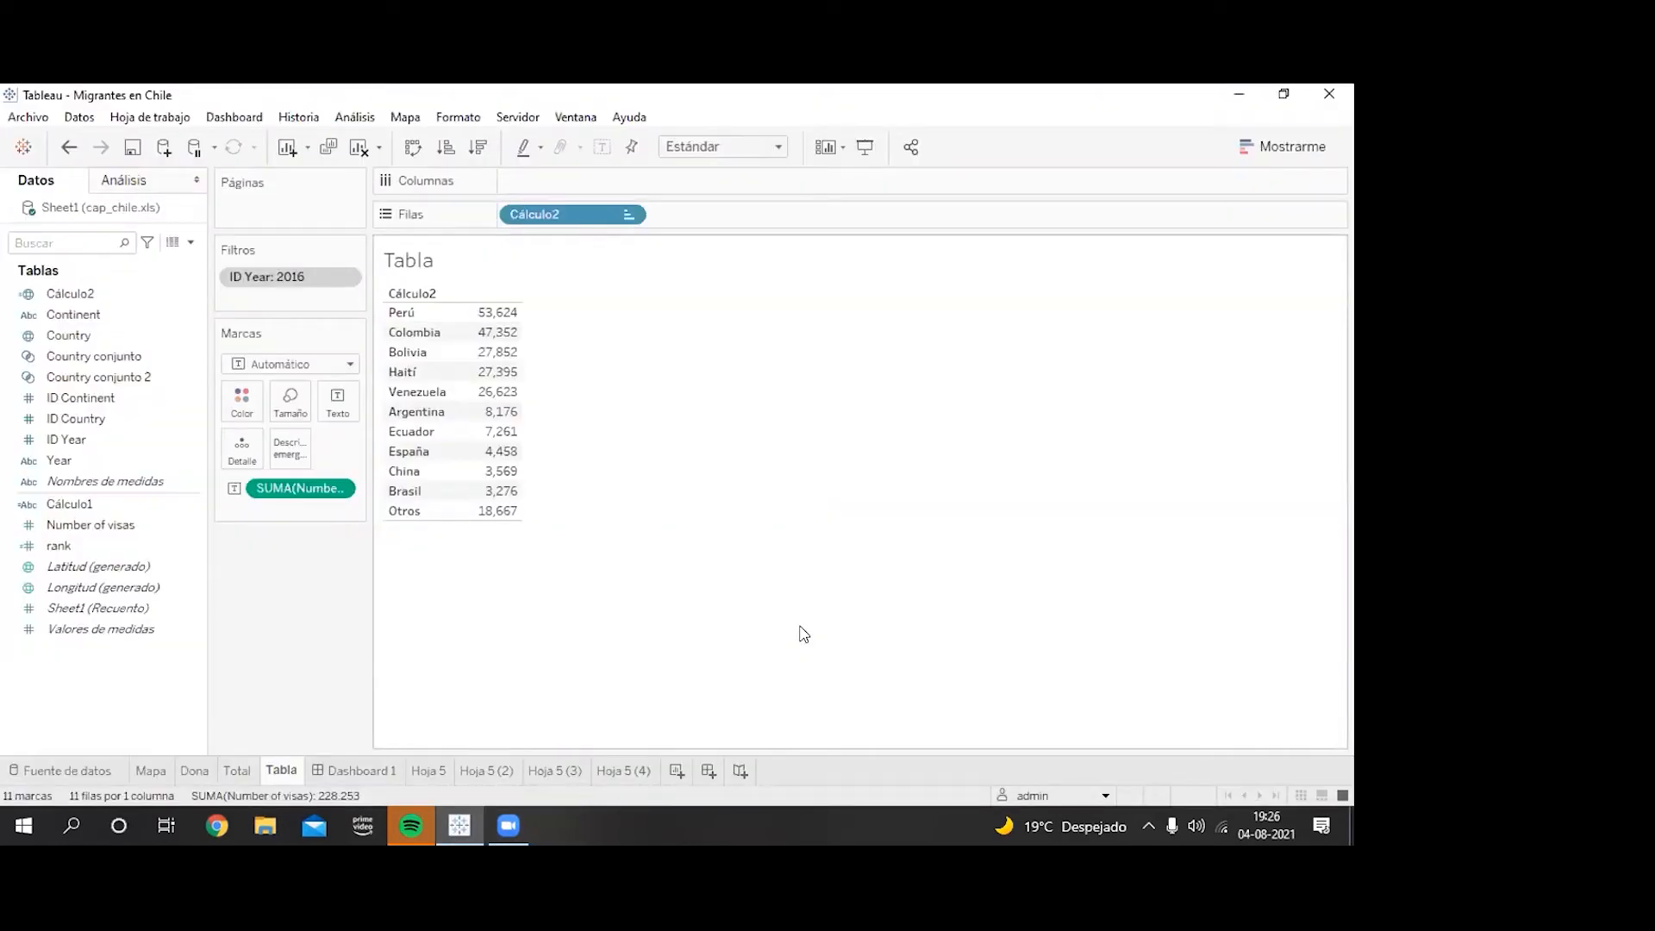
# Step: Examine the image export options and available image file types for the Mapa sheet, and close the export without saving
pyautogui.click(150, 772)
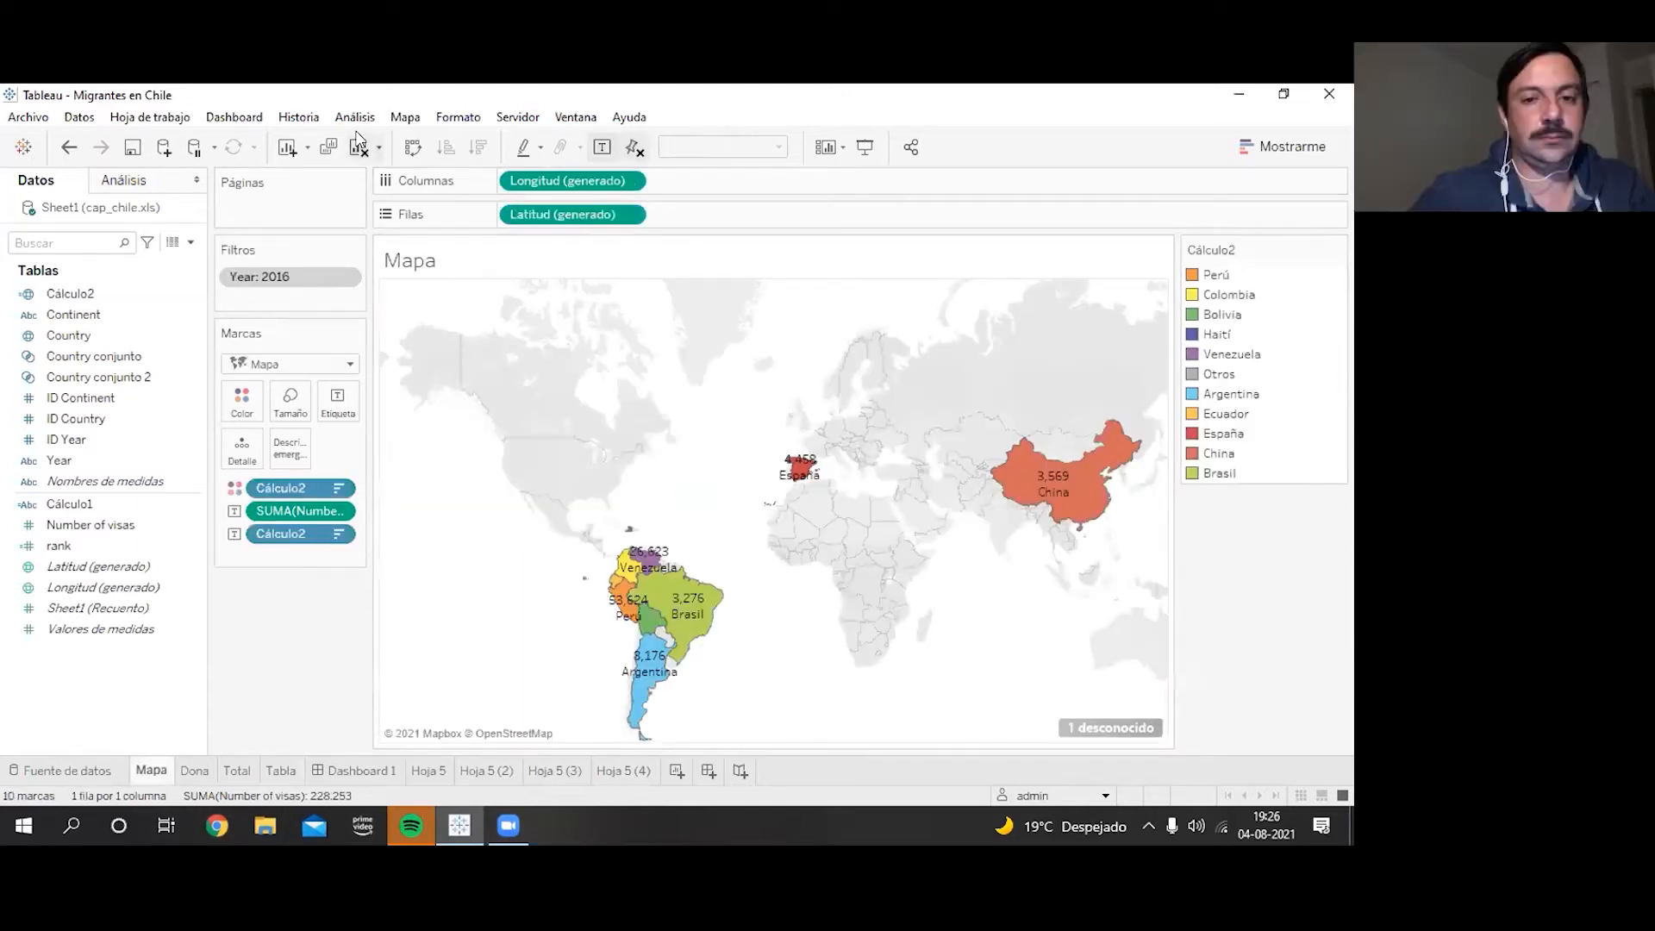
pyautogui.click(141, 116)
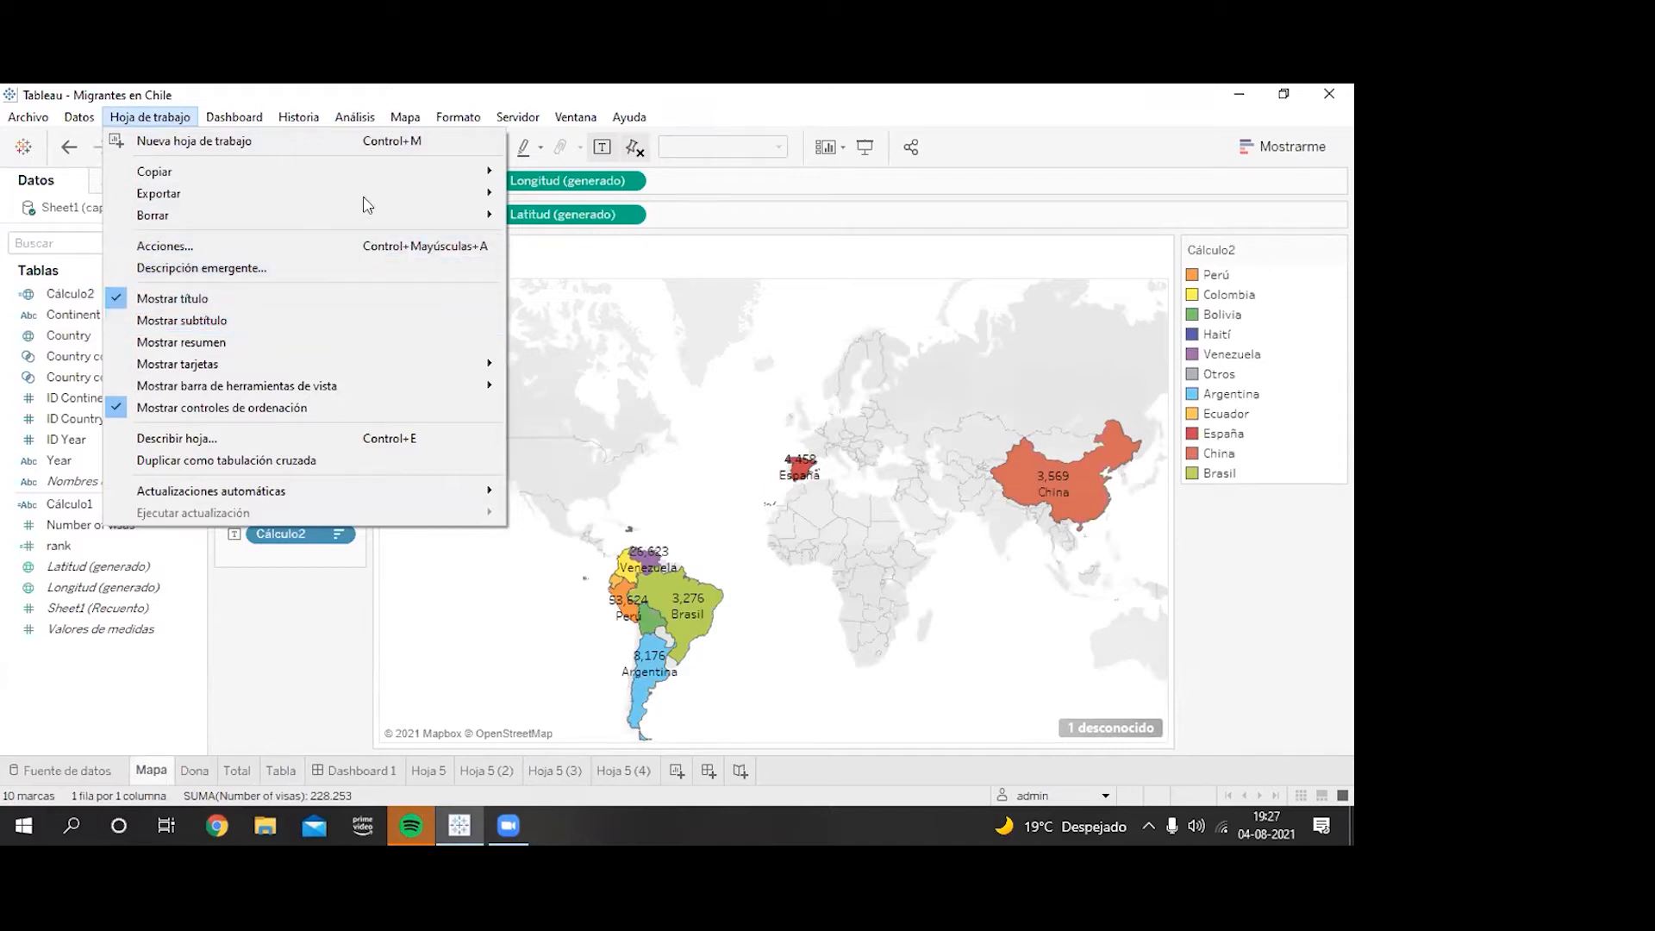
pyautogui.moveTo(379, 195)
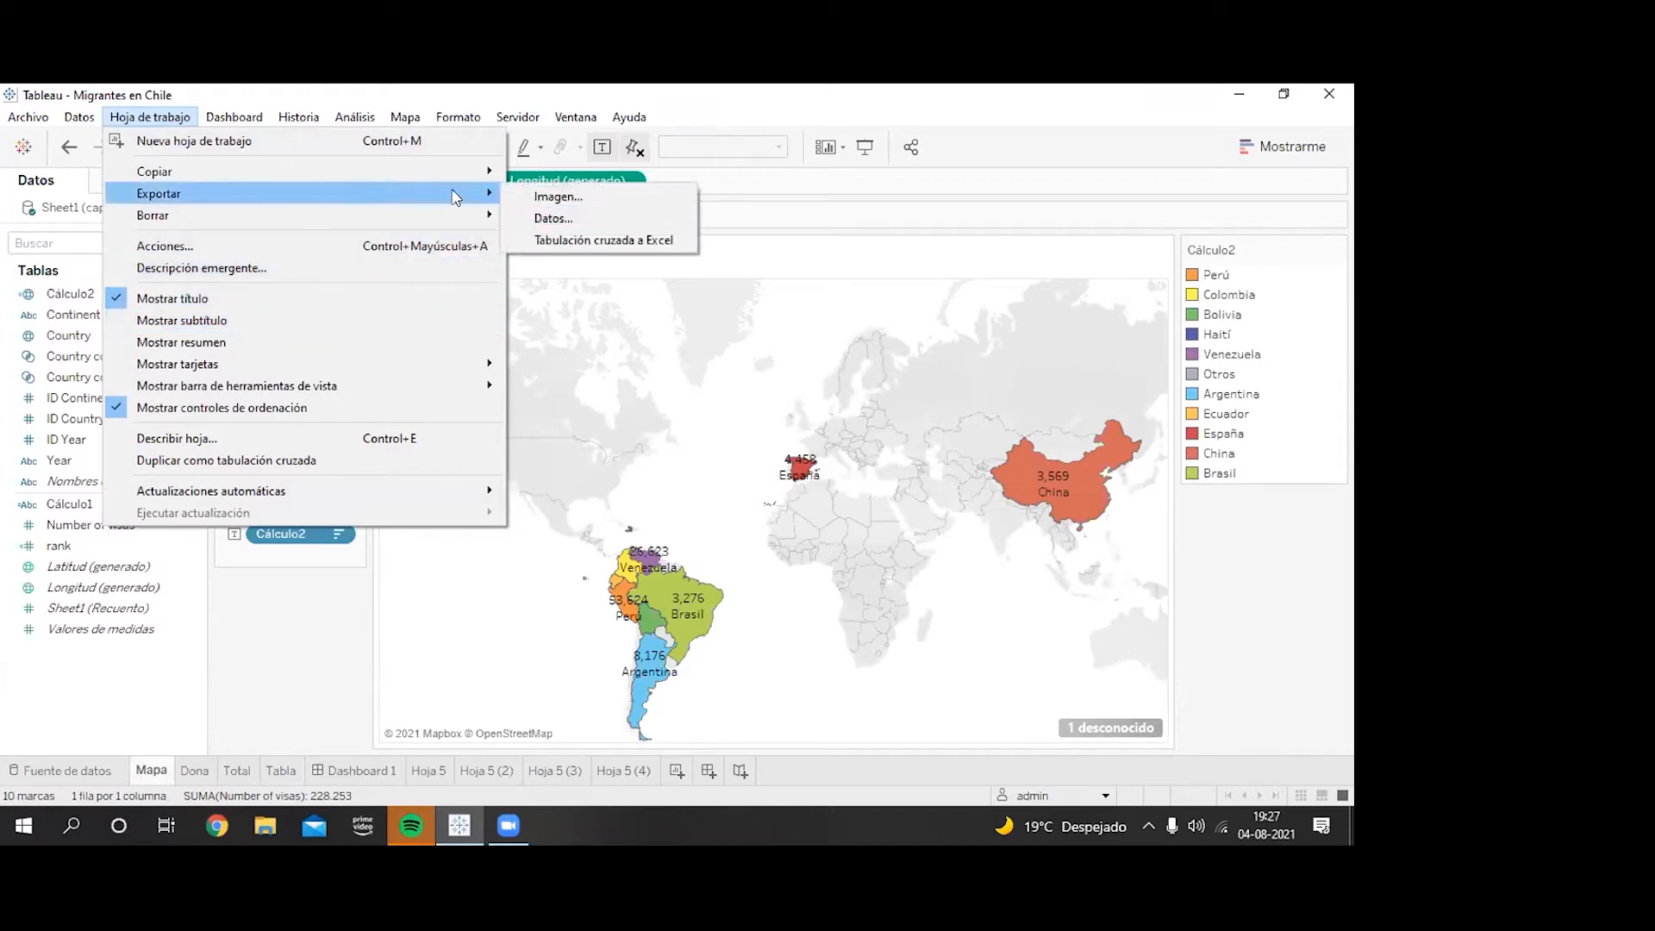
pyautogui.click(592, 198)
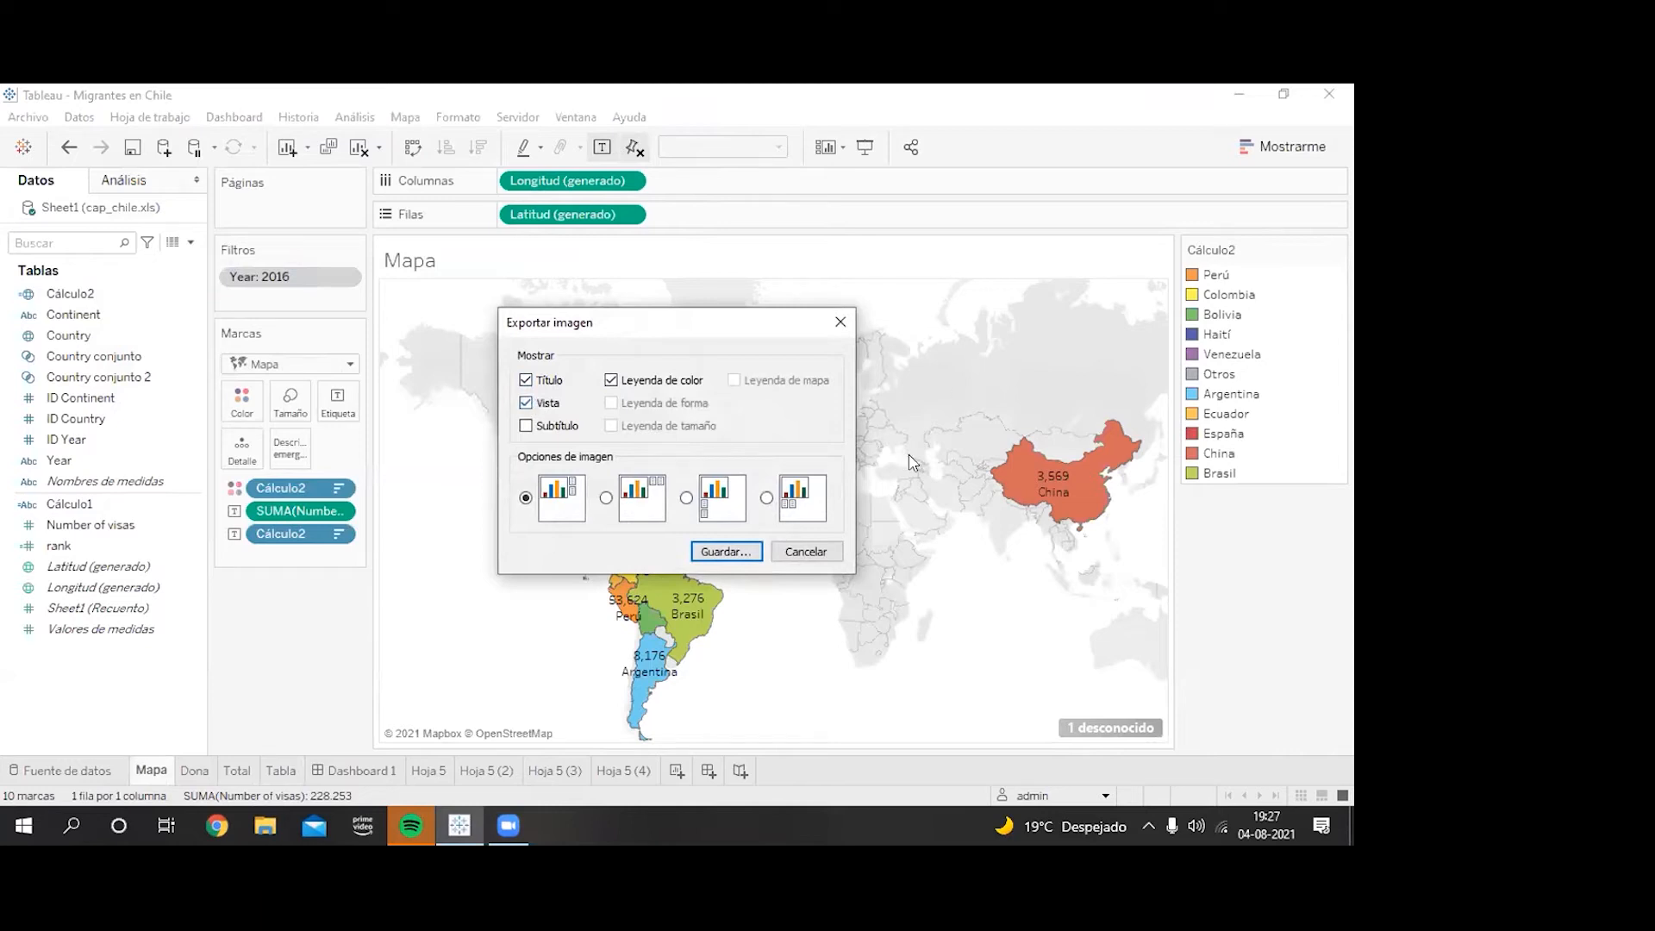
pyautogui.click(726, 552)
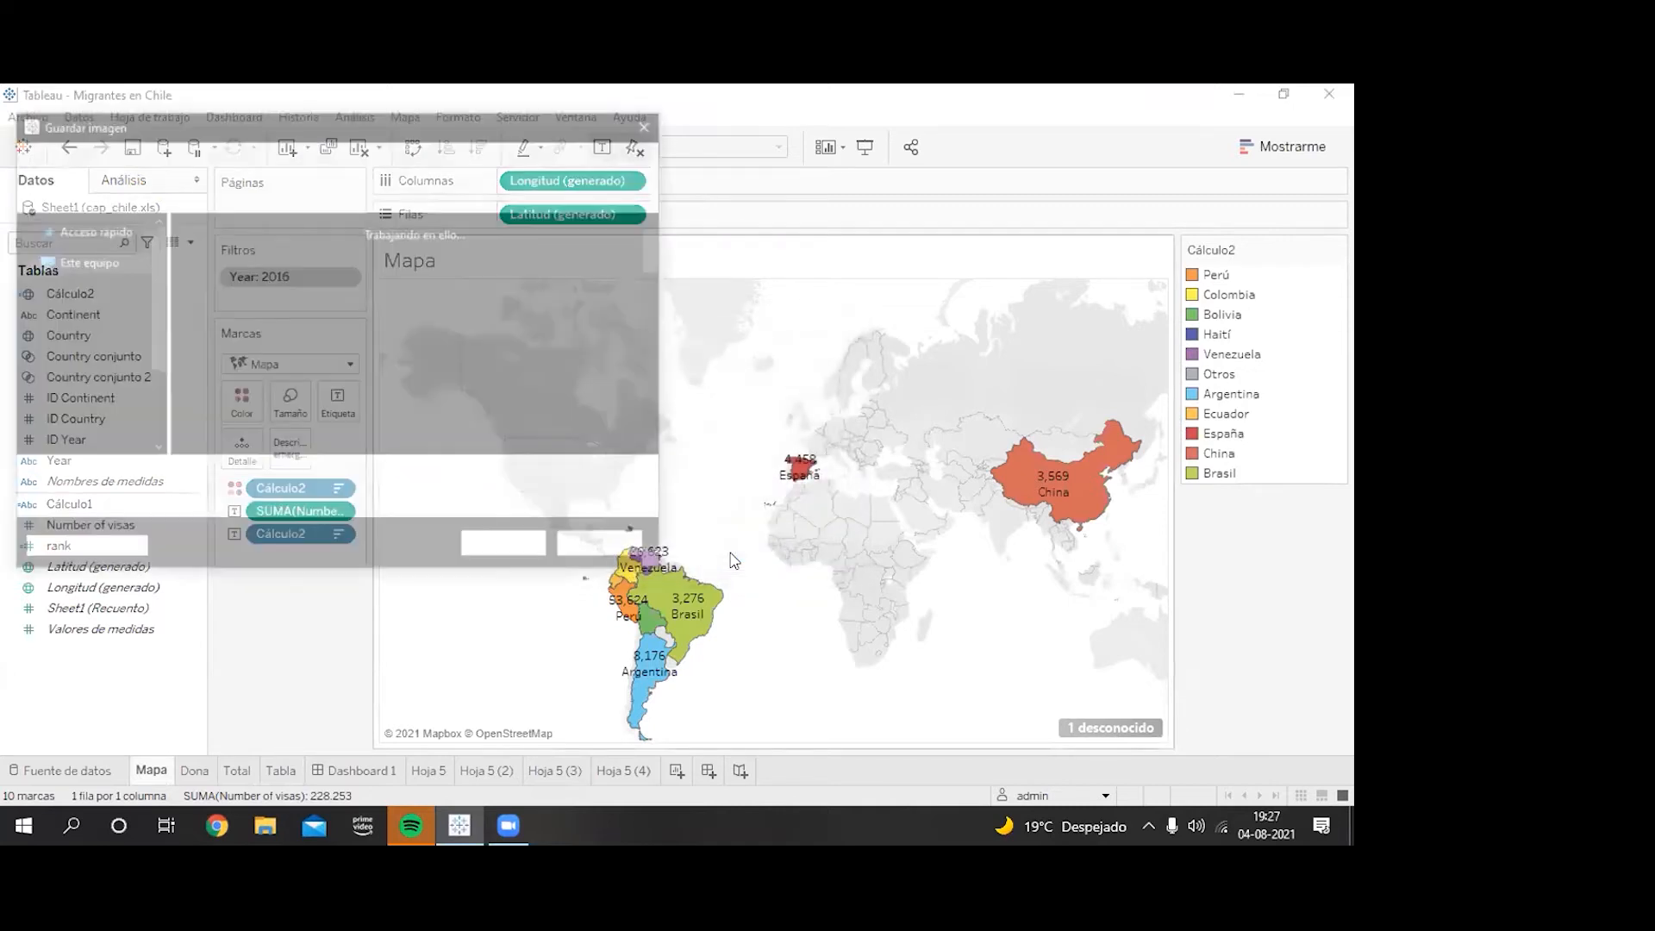
pyautogui.click(647, 506)
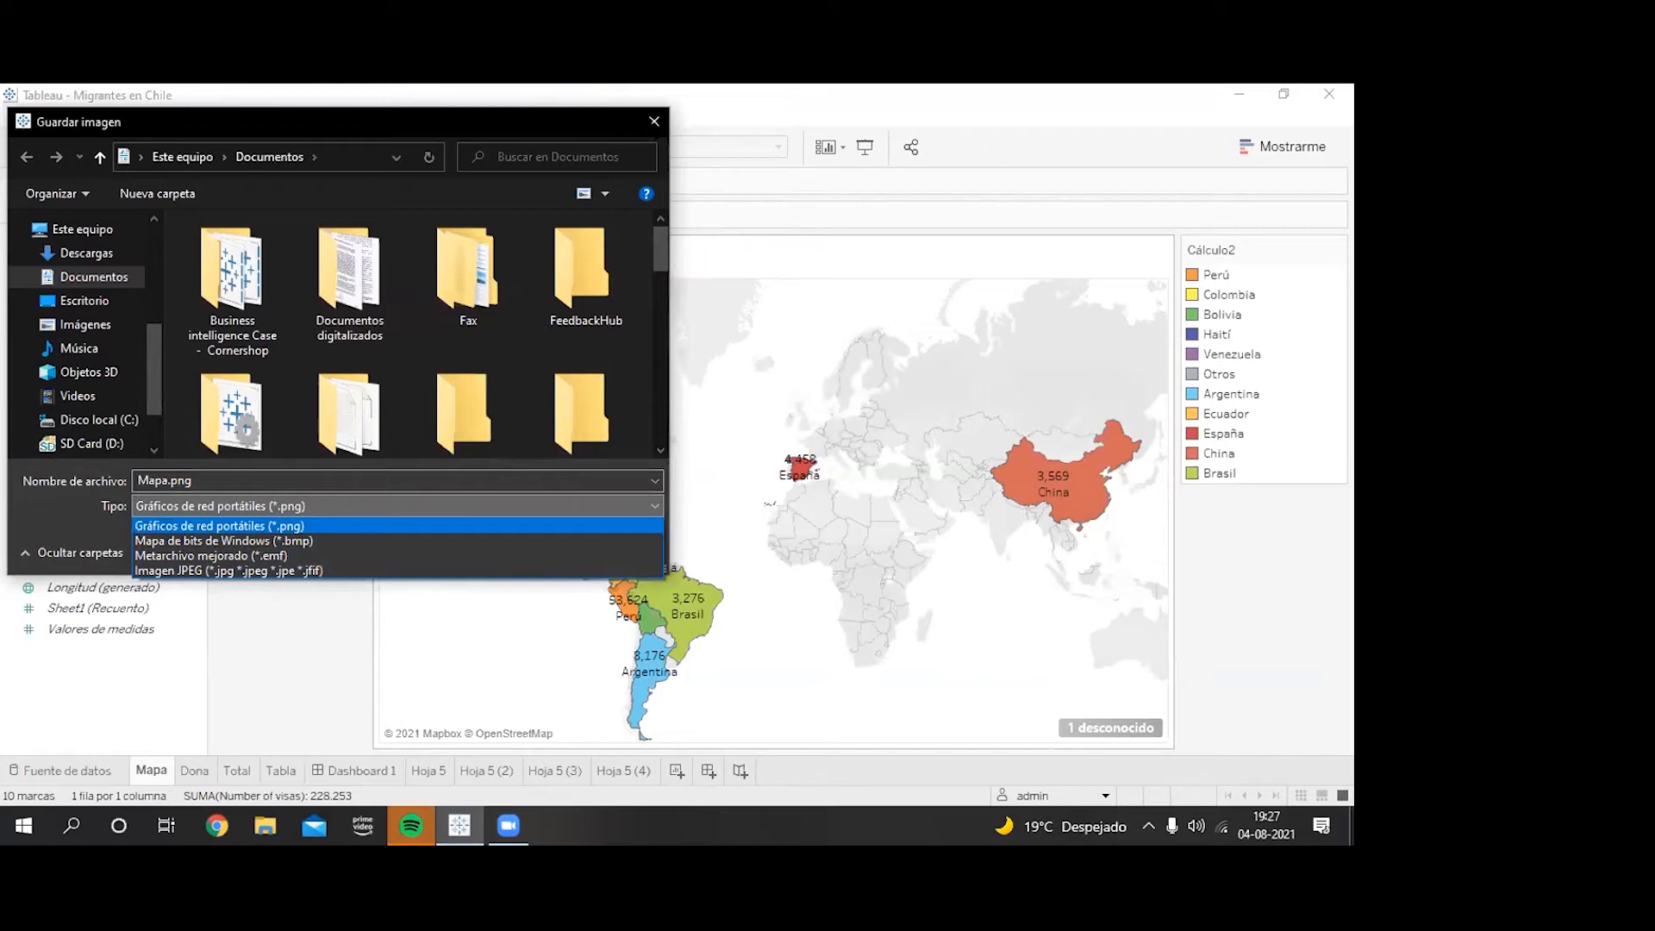
pyautogui.click(653, 126)
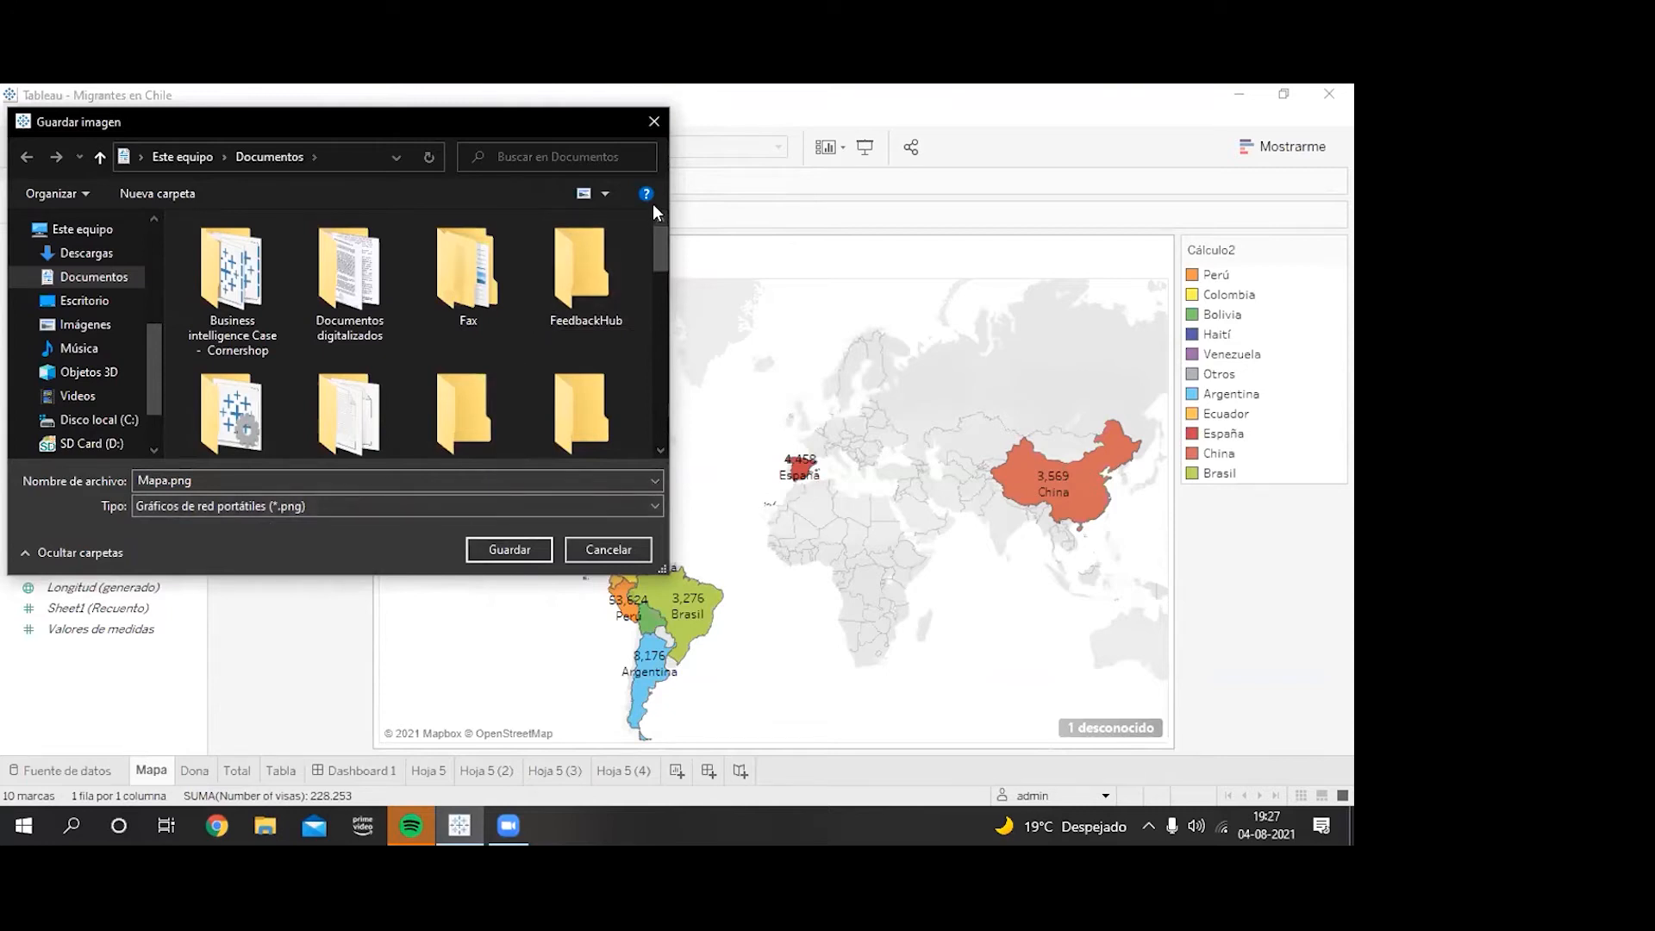
pyautogui.click(655, 123)
# Step: Print the whole workbook to PDF as Migrantes en Chile.pdf in the Documentos folder, replacing the existing file
pyautogui.click(28, 116)
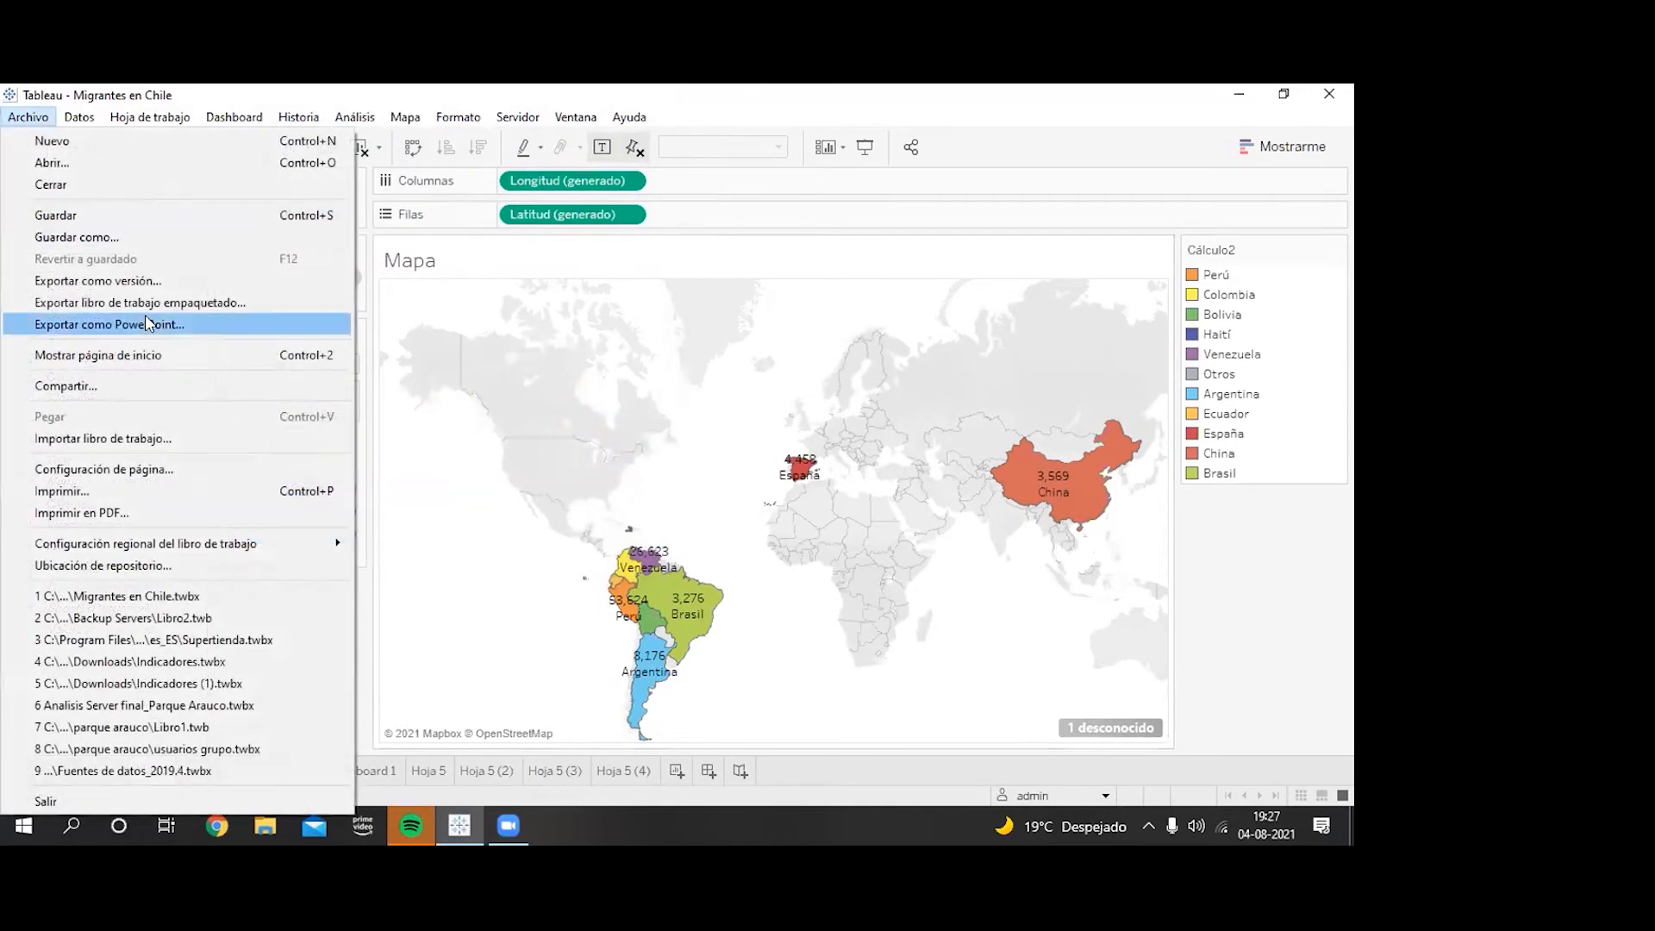
pyautogui.click(1017, 145)
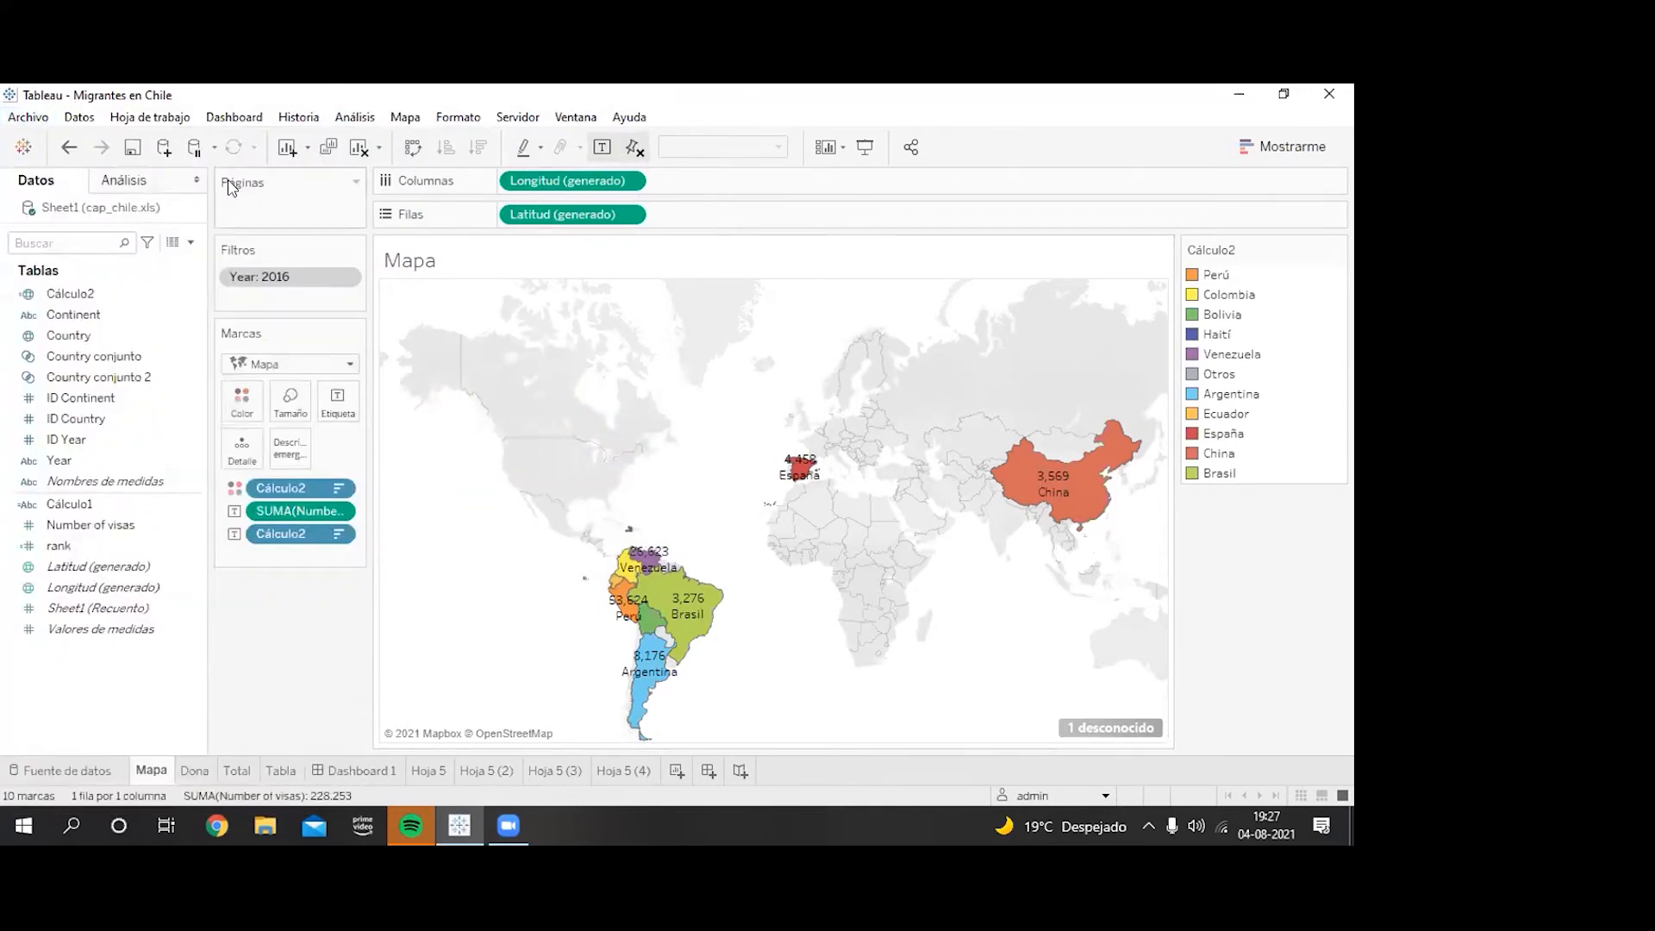
pyautogui.click(28, 117)
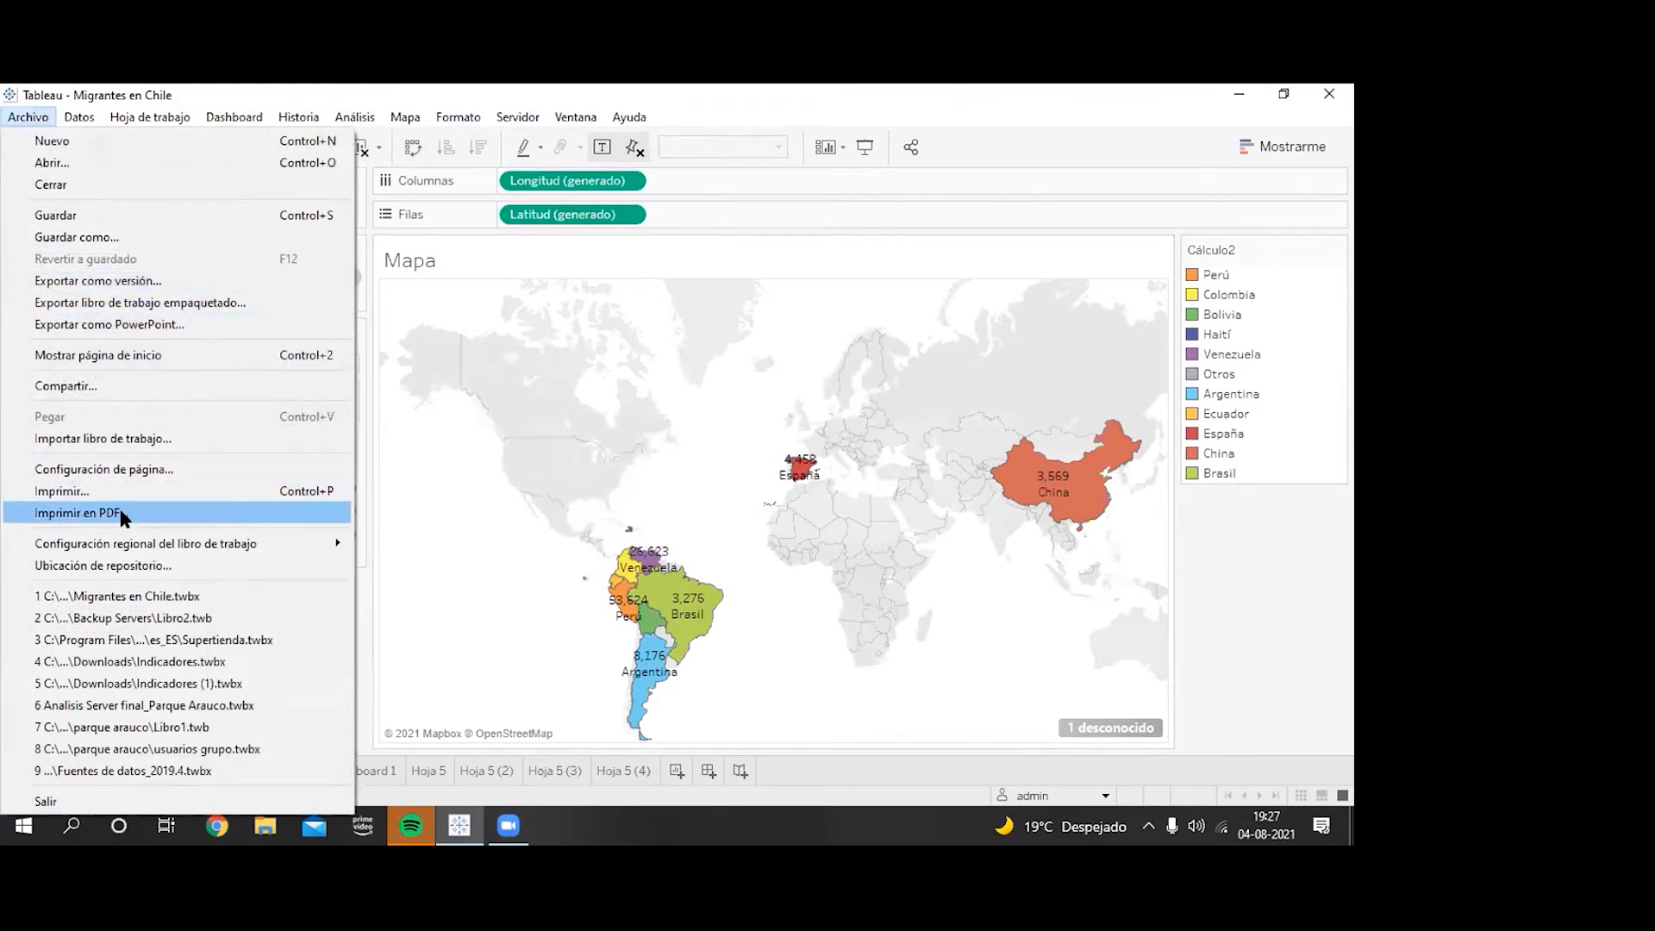
pyautogui.click(120, 515)
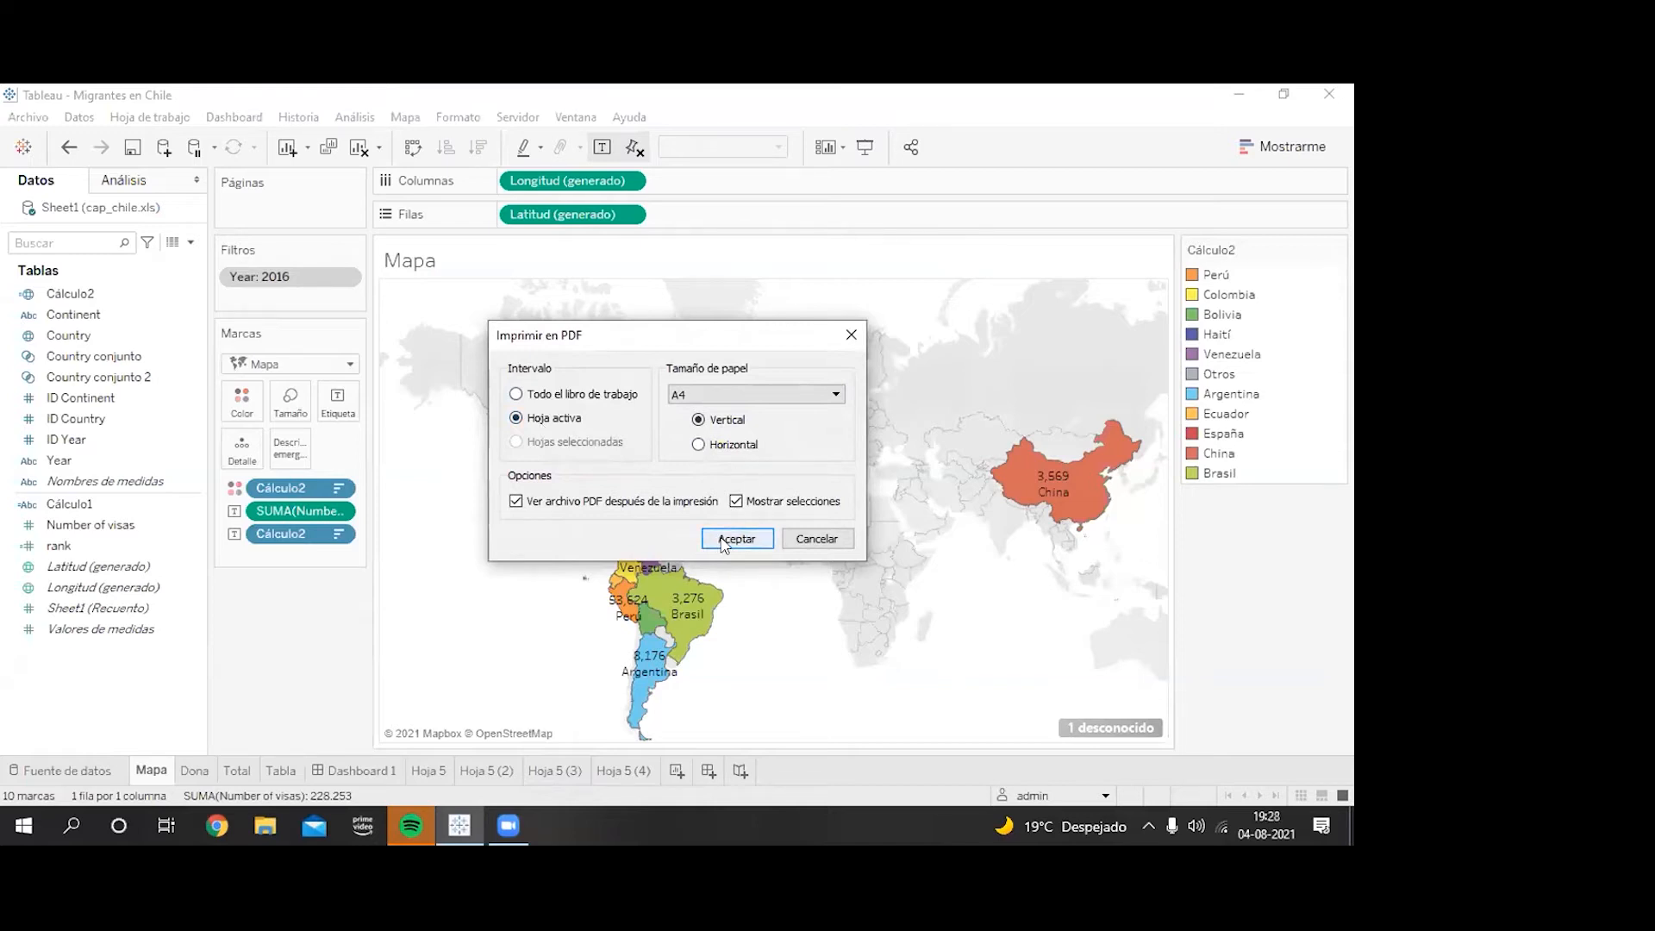
pyautogui.click(515, 394)
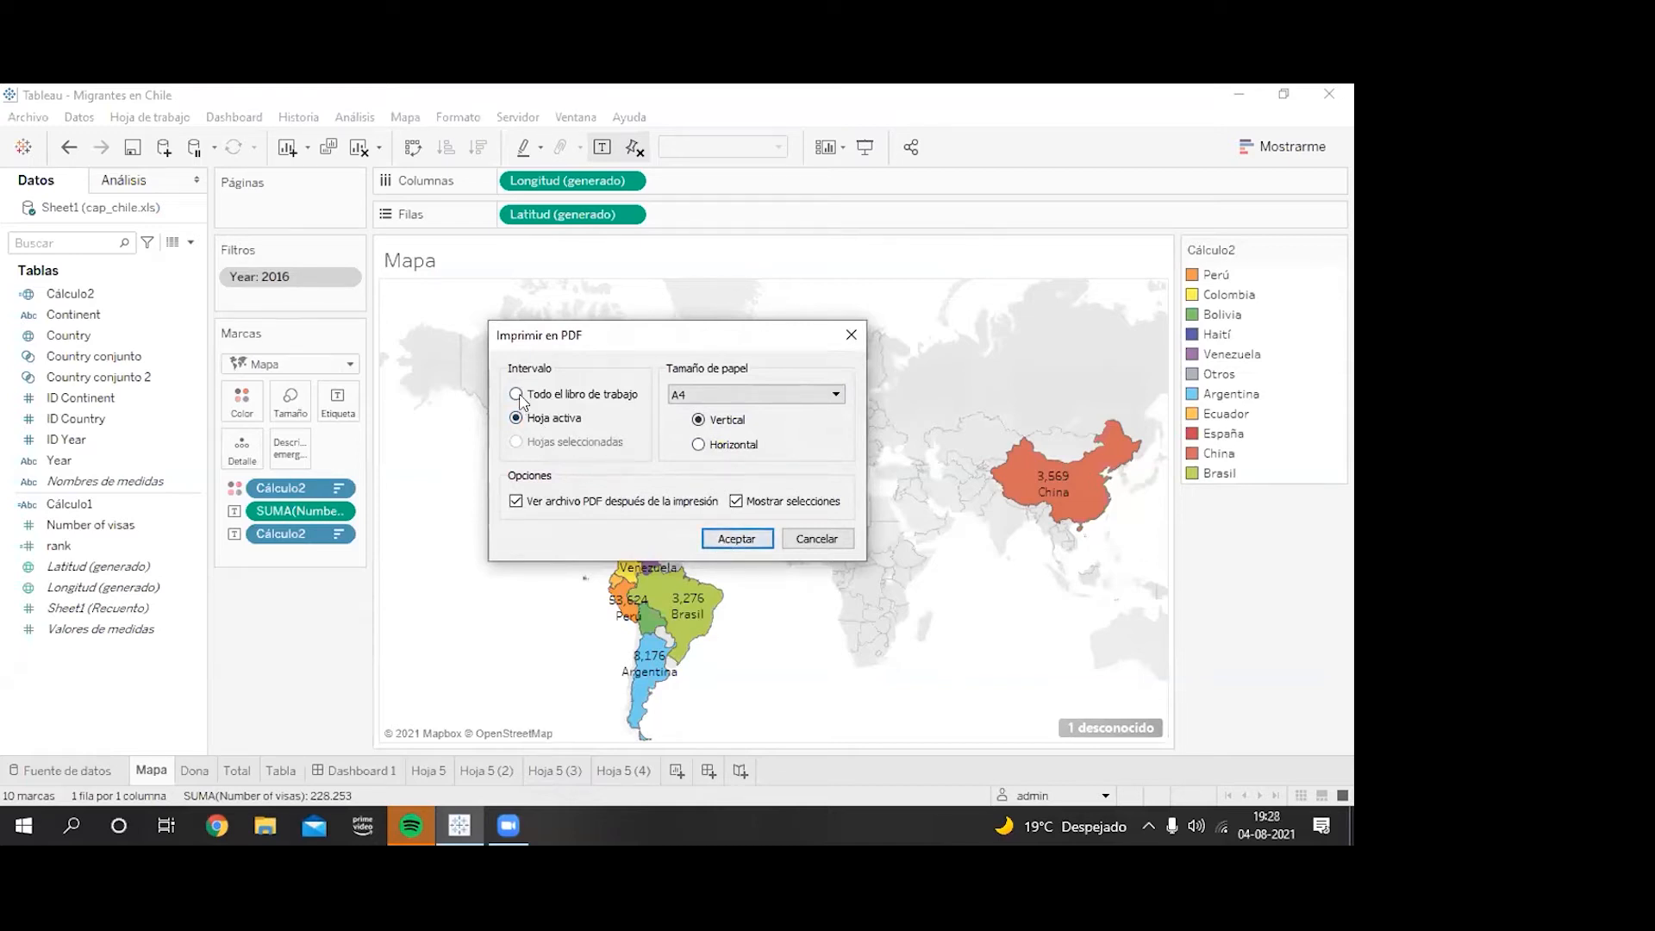
pyautogui.click(737, 539)
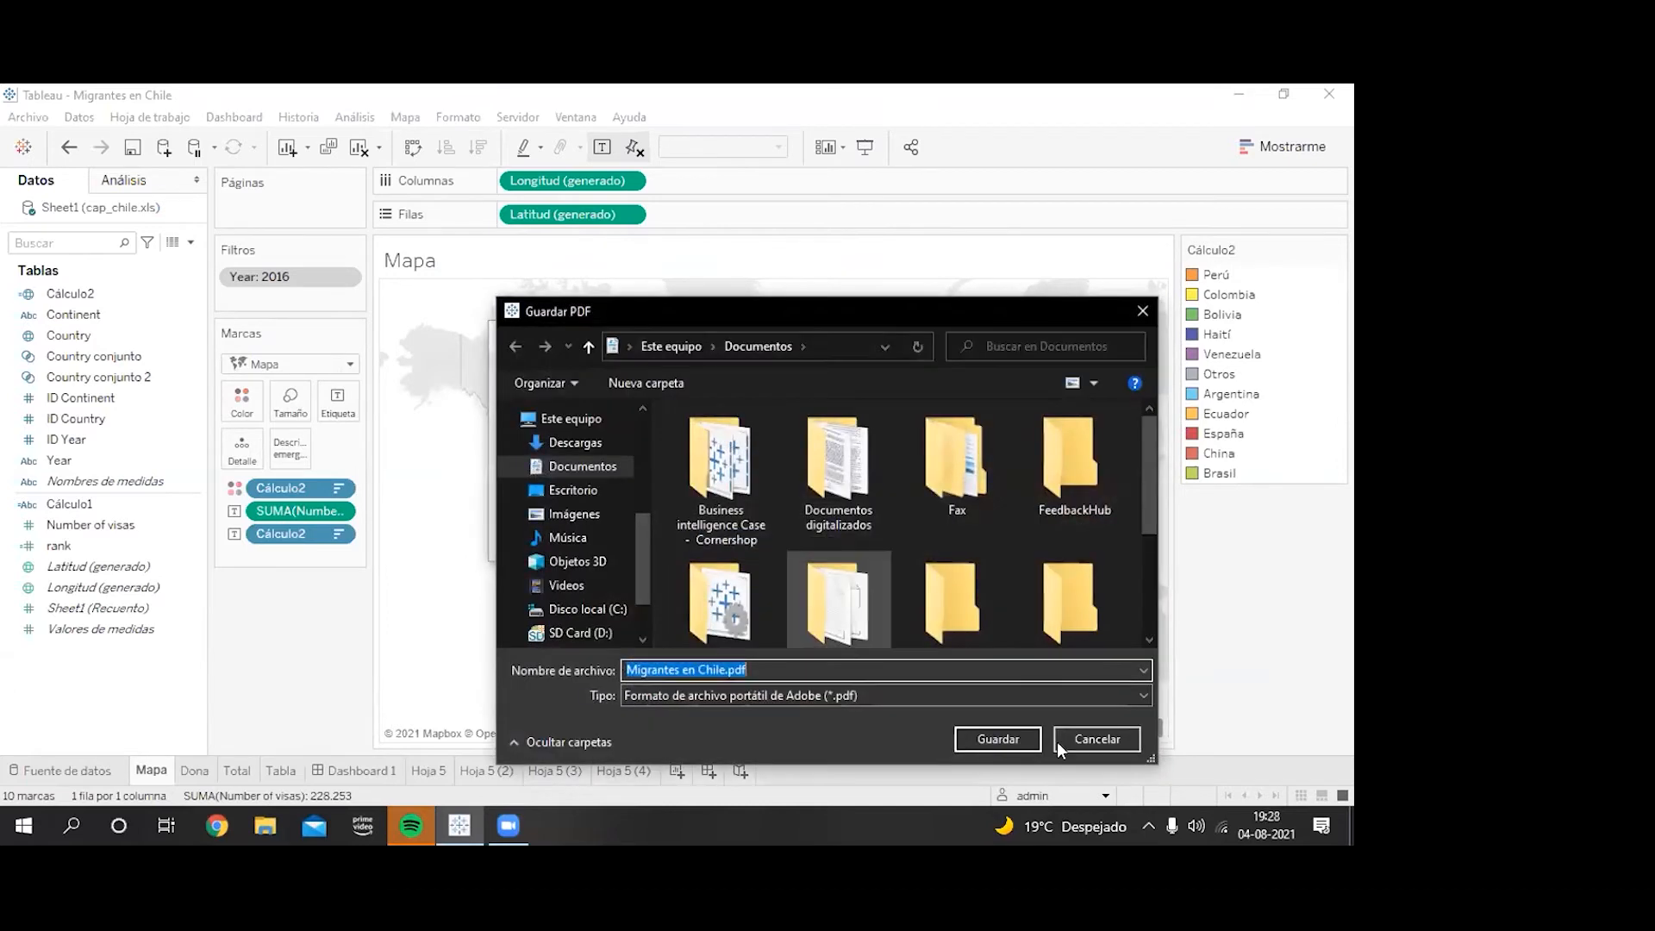
pyautogui.click(998, 739)
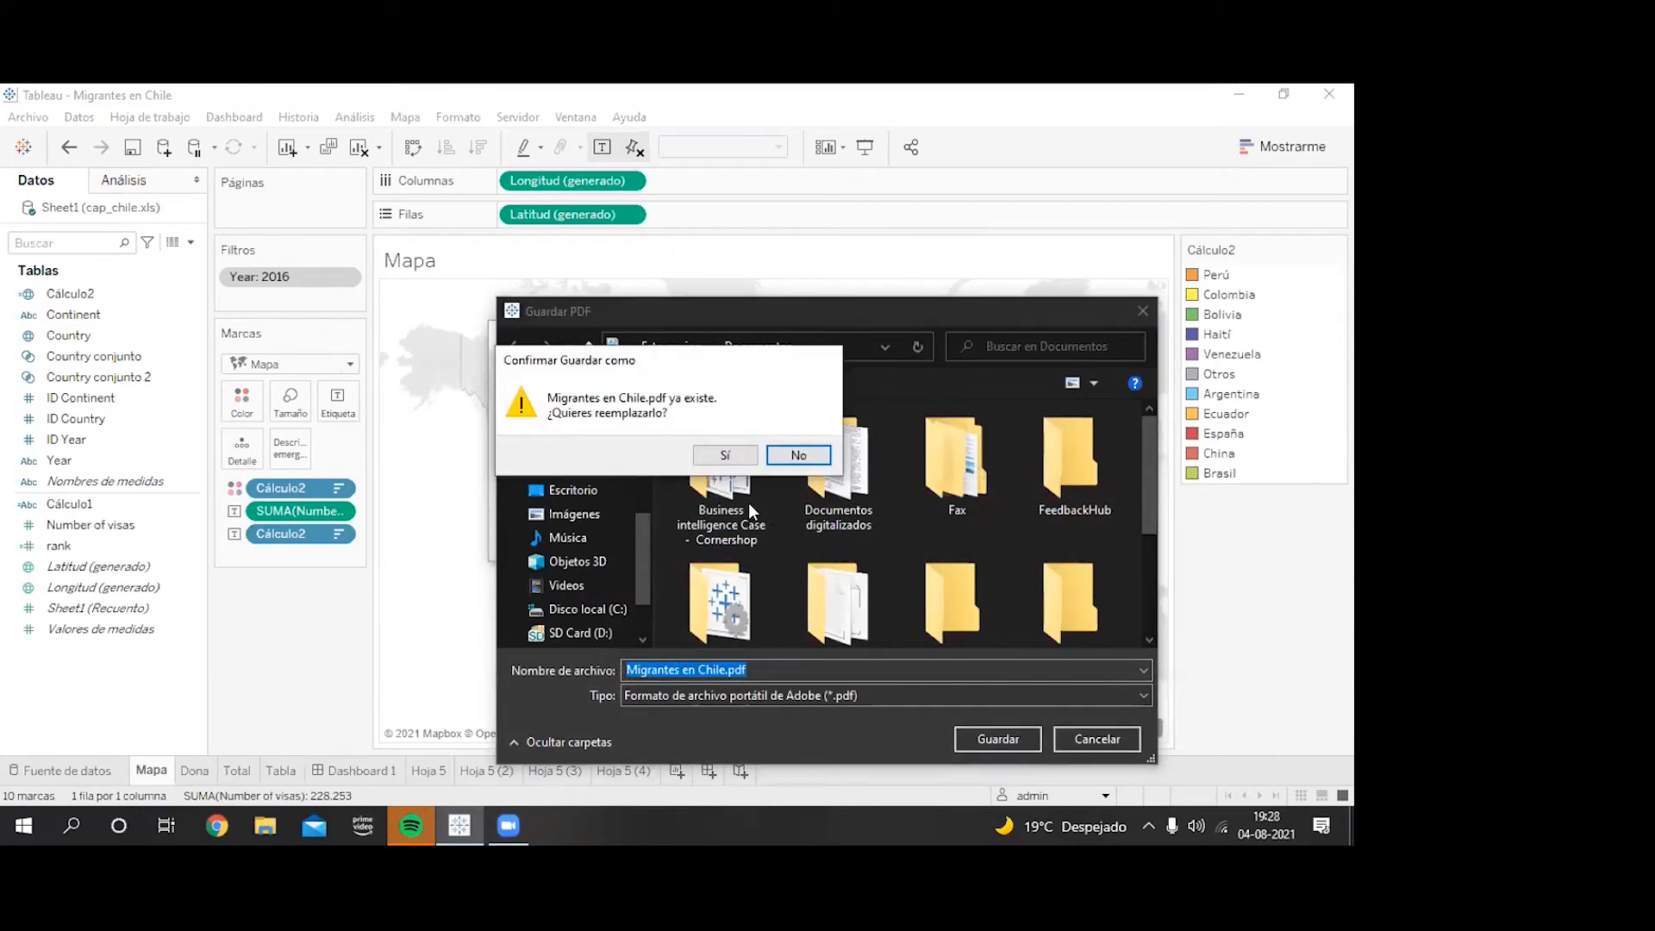
pyautogui.click(735, 455)
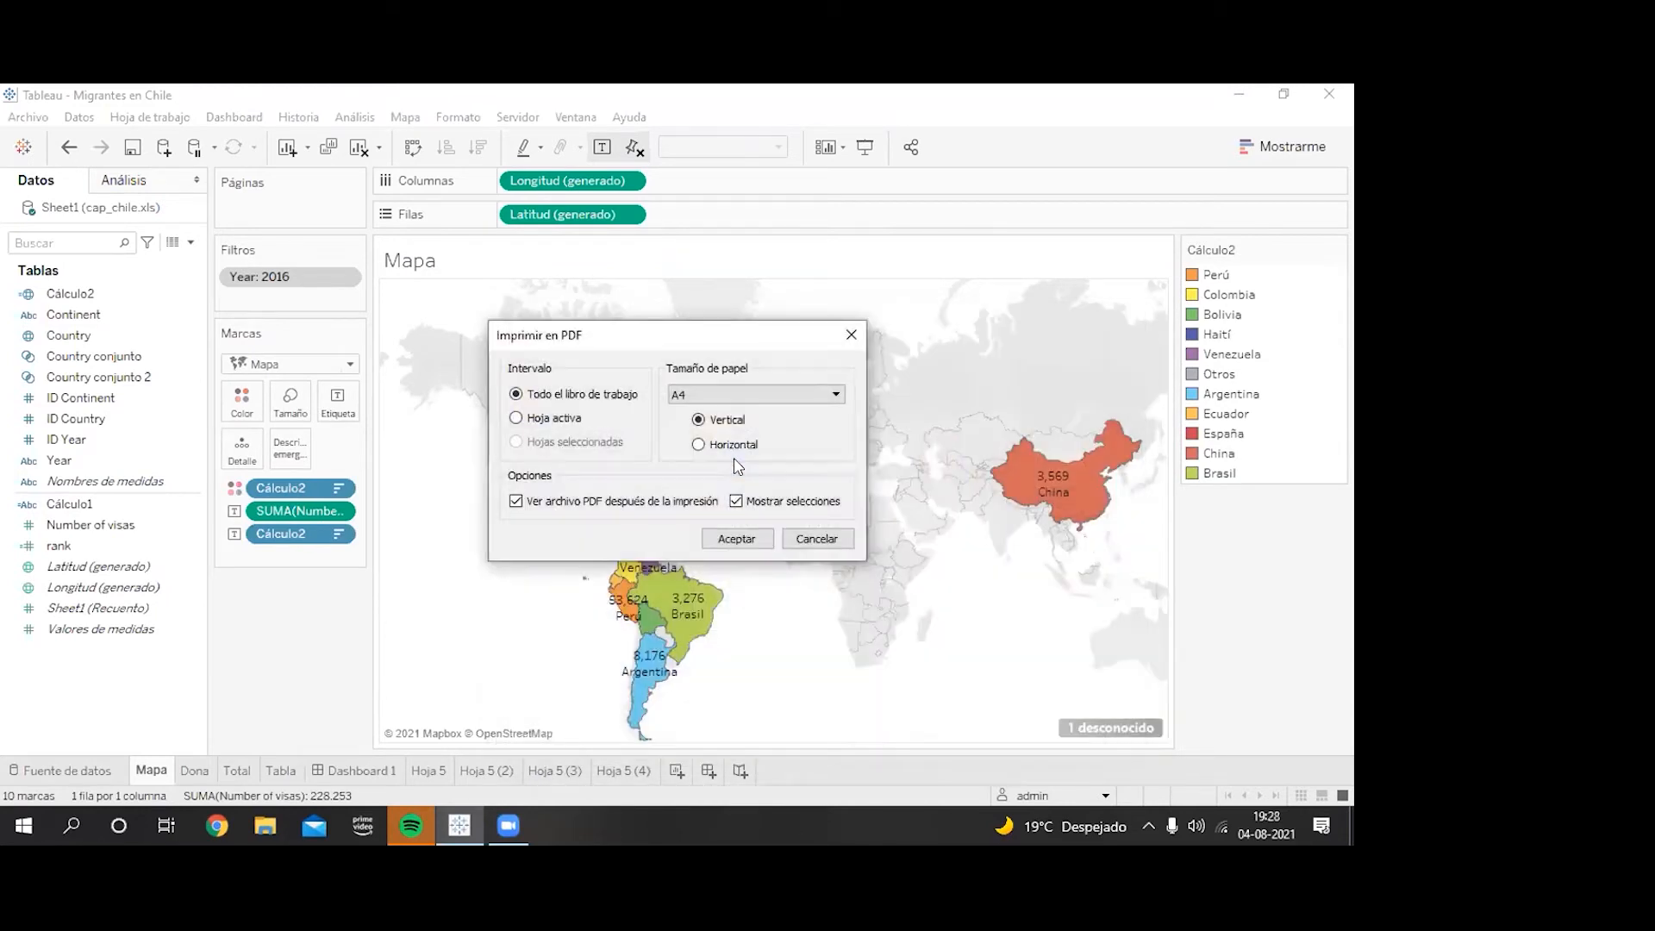
pyautogui.press('Return')
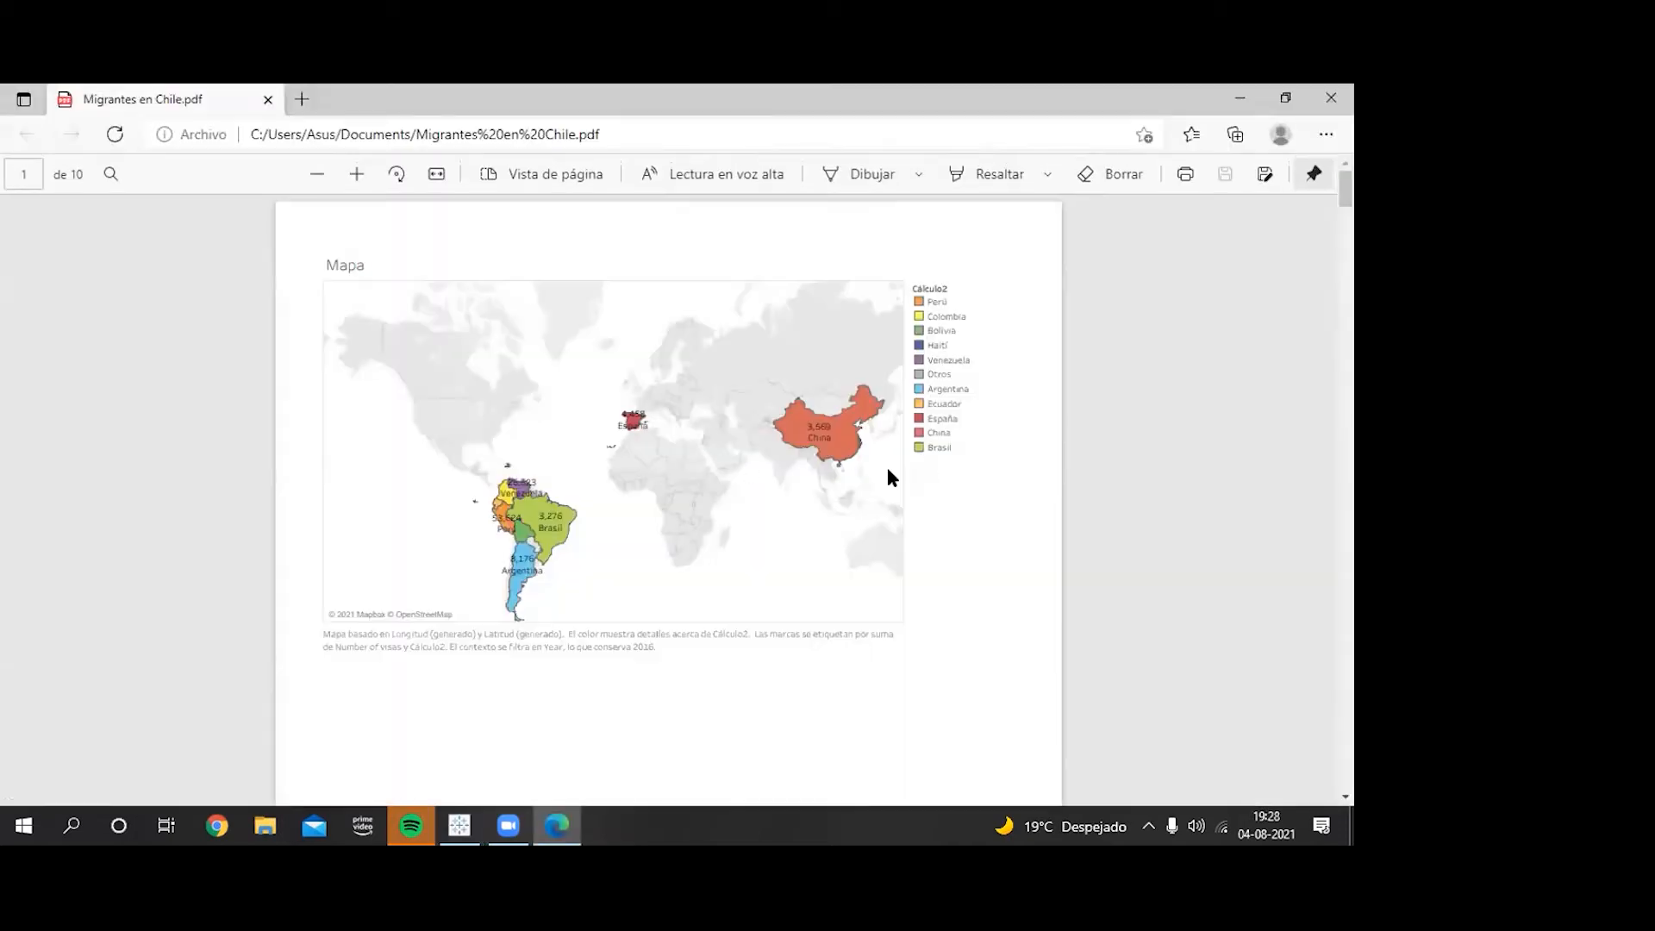
# Step: Review the pages of Migrantes en Chile.pdf, from Mapa, Dona, Total and Tabla to the rebuilt sheets, and return to Tableau
pyautogui.scroll(-2, 1084, 454)
pyautogui.scroll(-10, 1083, 453)
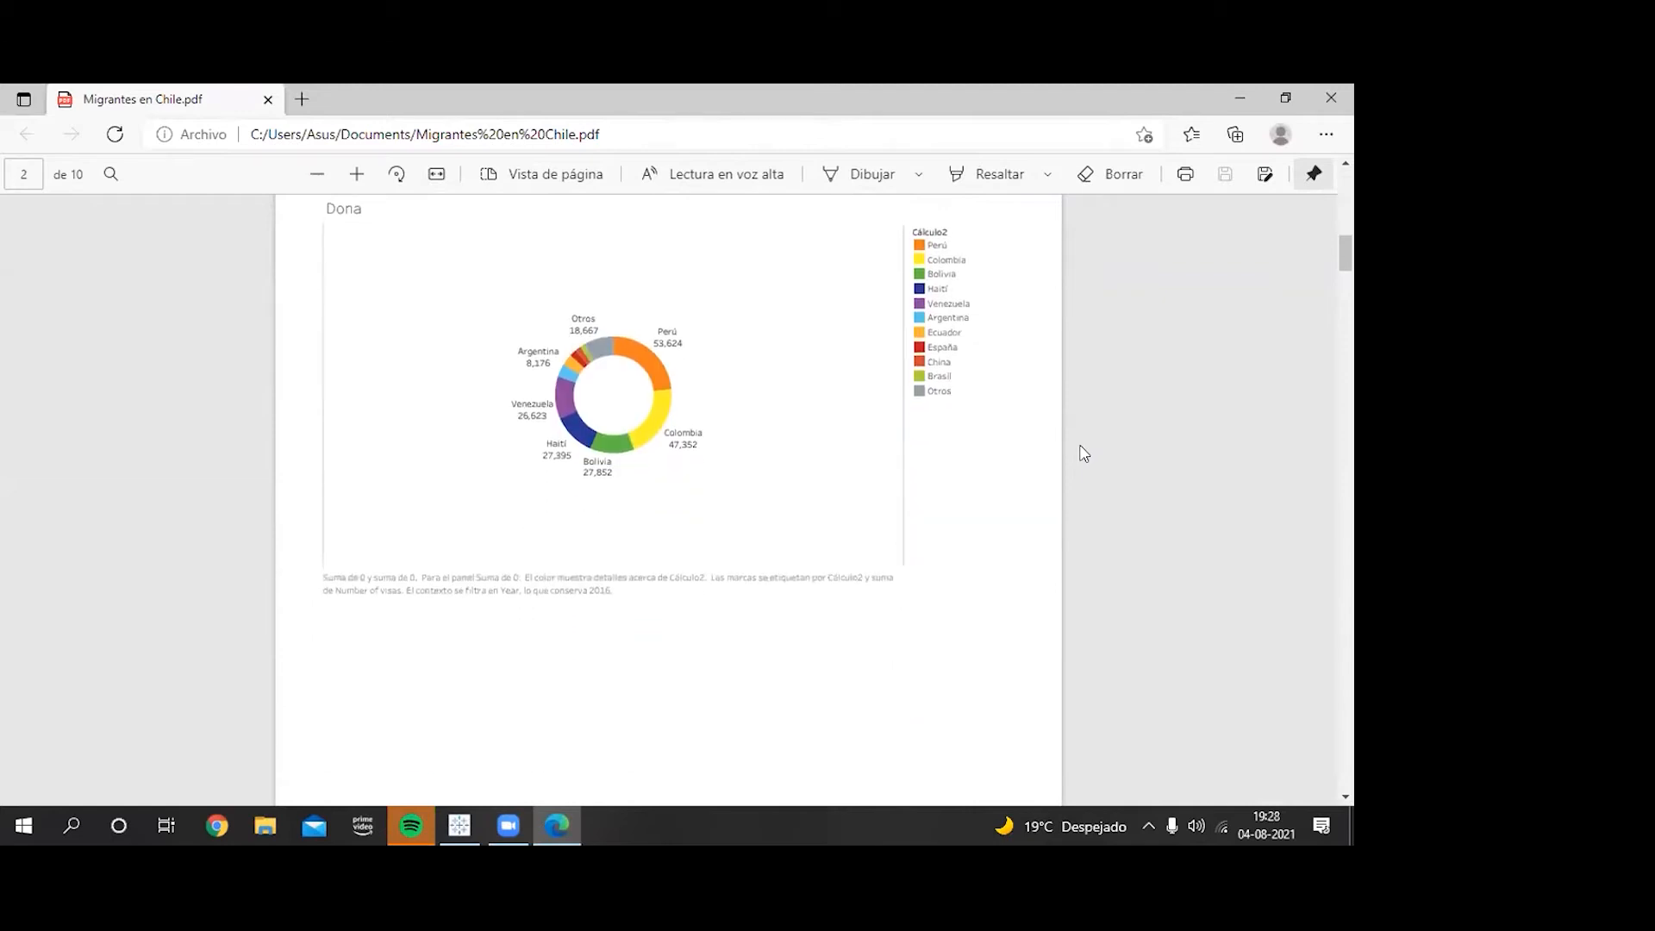
pyautogui.scroll(8, 1083, 453)
pyautogui.scroll(3, 1084, 453)
pyautogui.scroll(-10, 1084, 453)
pyautogui.scroll(-3, 1084, 454)
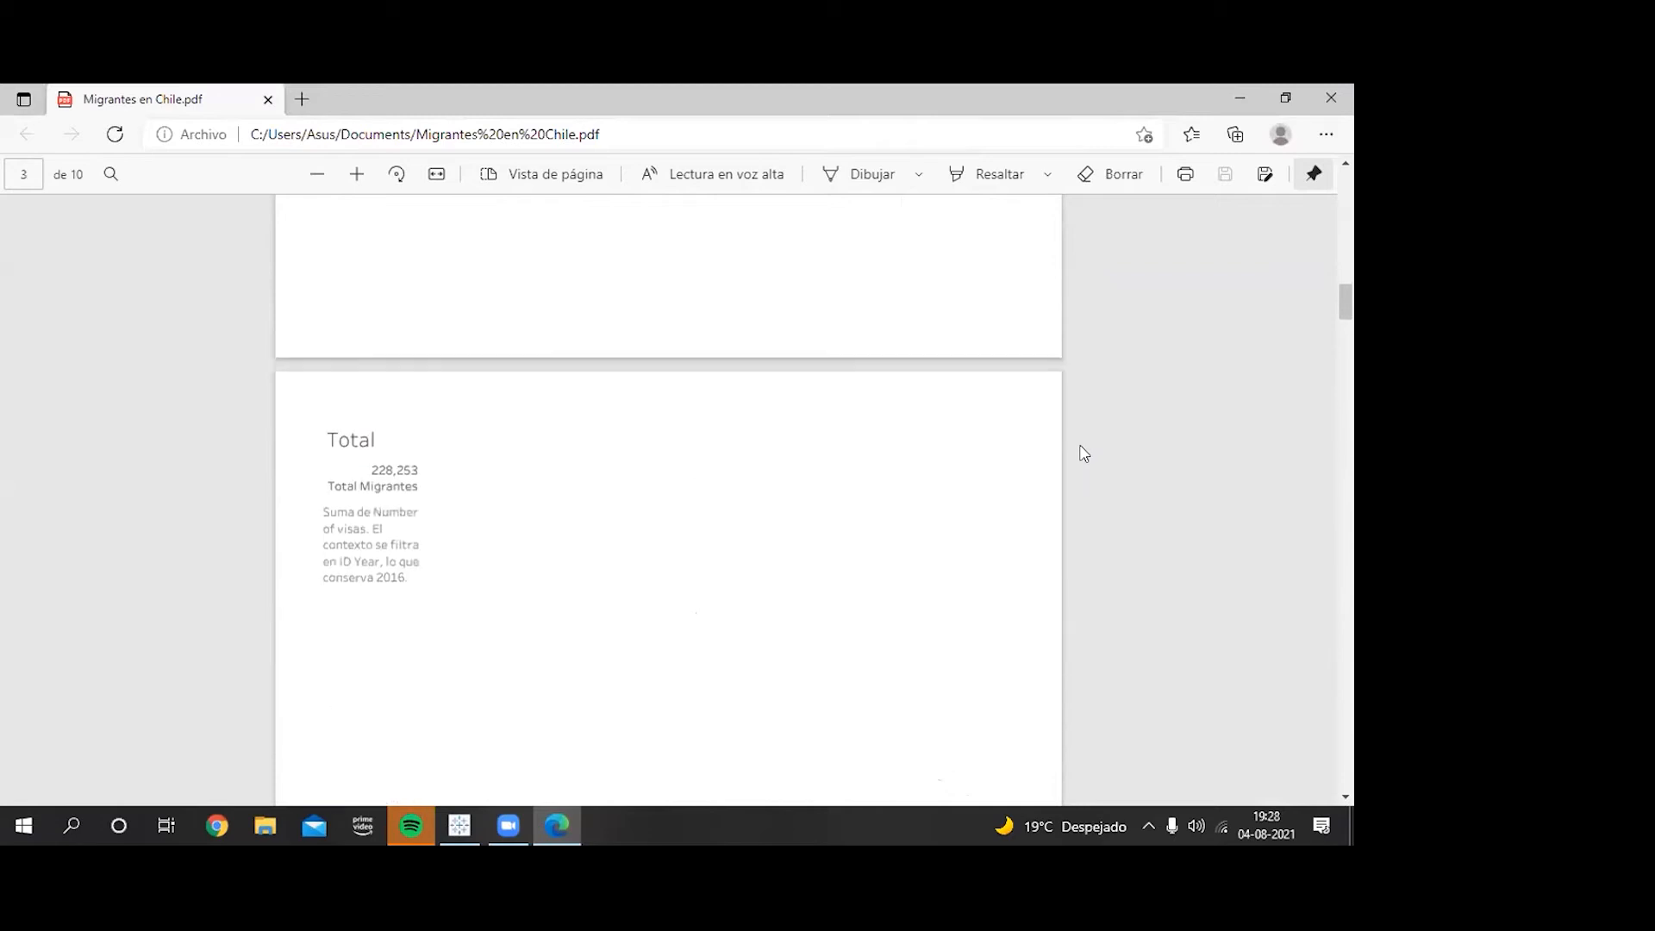
pyautogui.scroll(-10, 1084, 453)
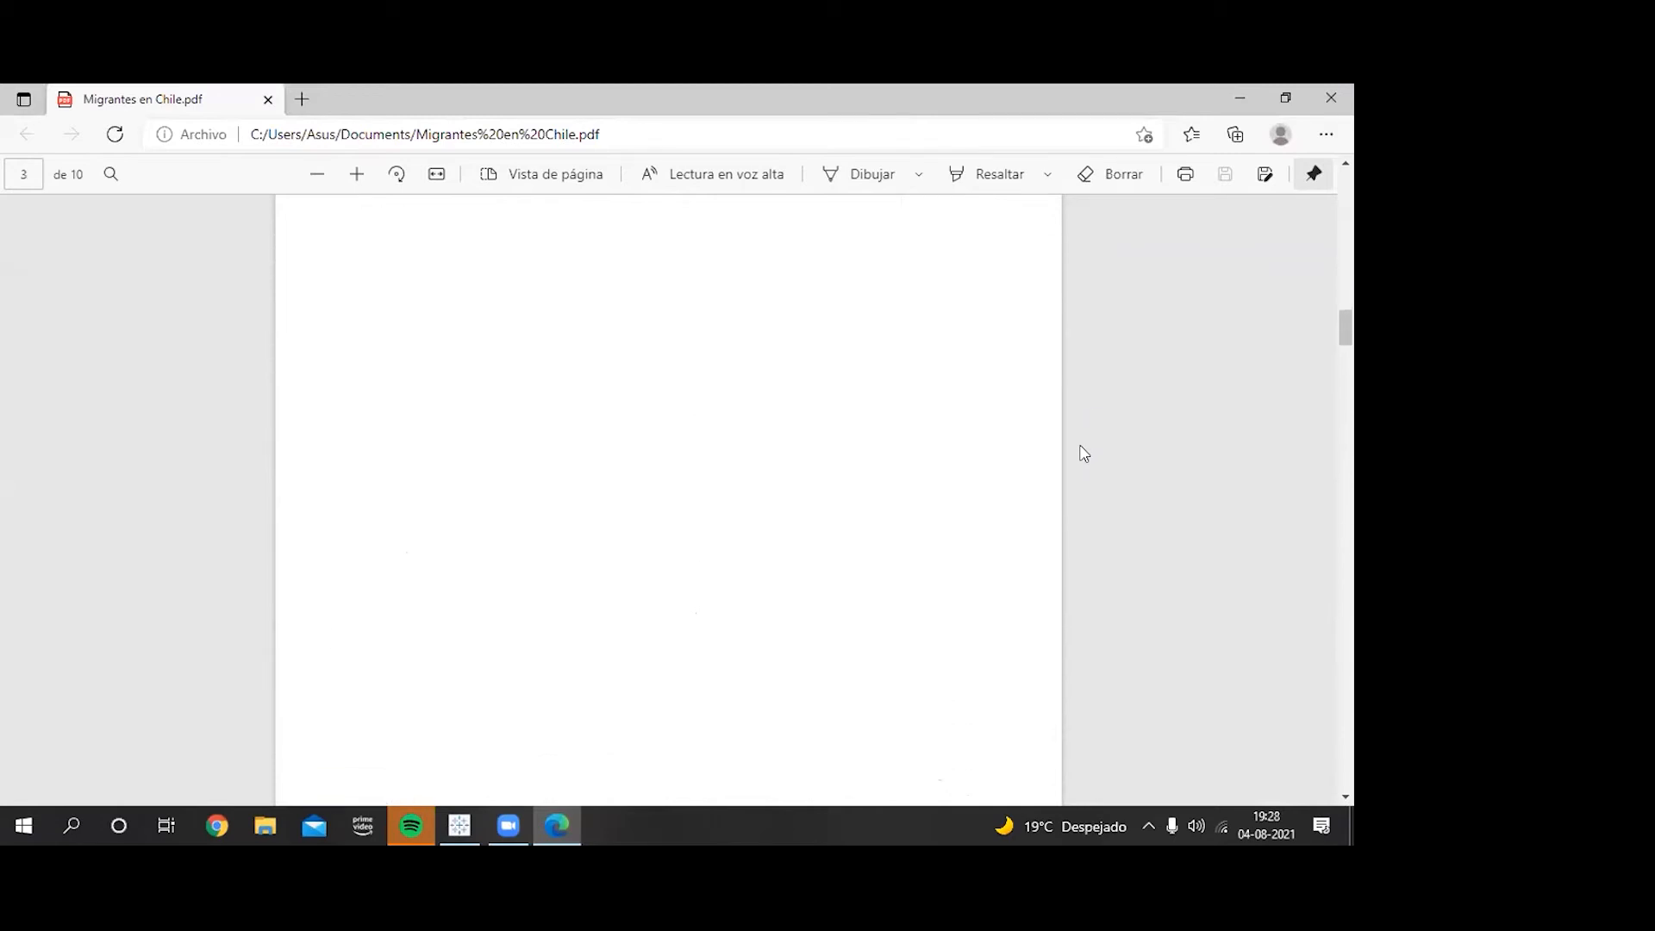
pyautogui.scroll(-10, 1083, 453)
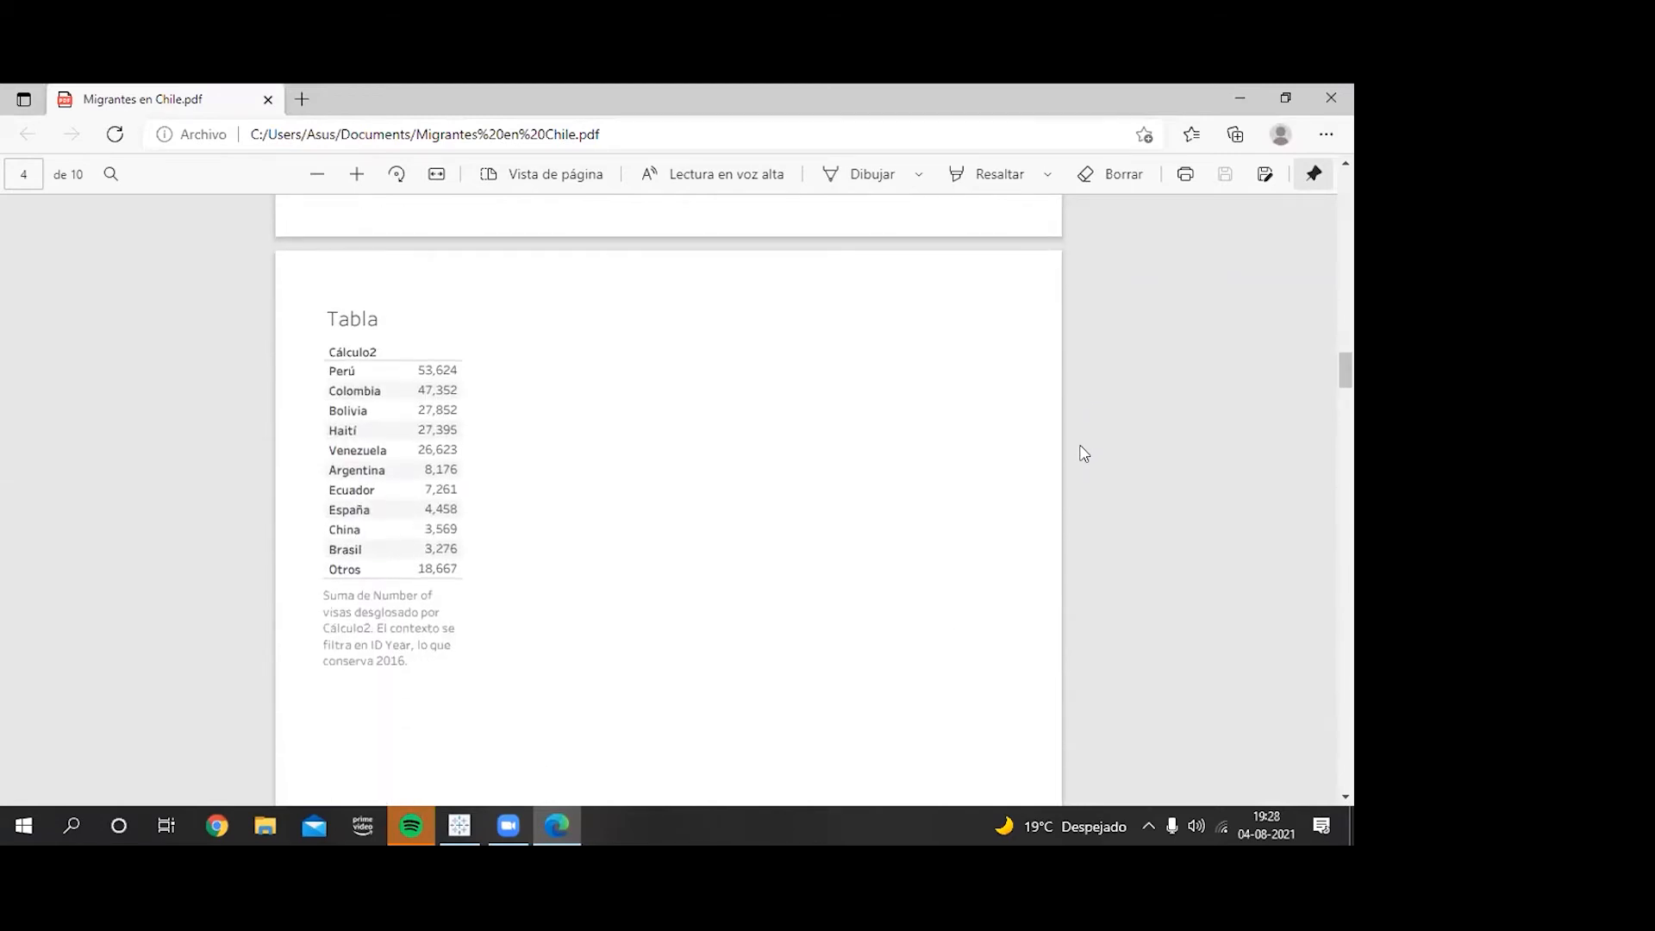
pyautogui.scroll(-5, 1083, 452)
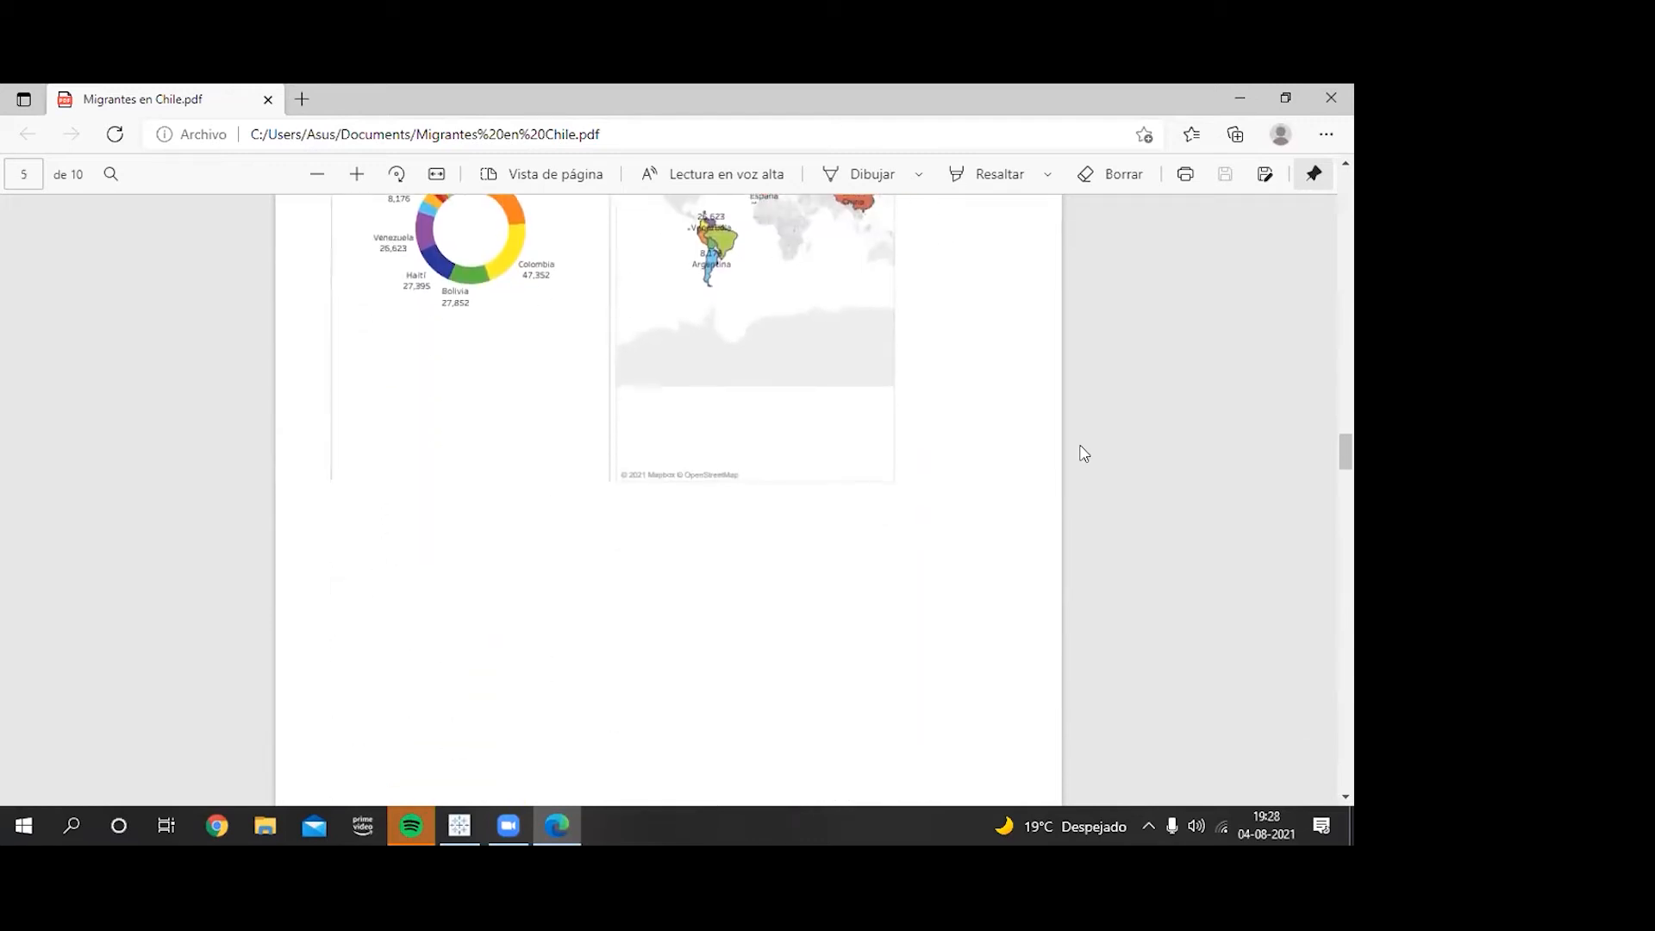
pyautogui.scroll(-10, 1084, 453)
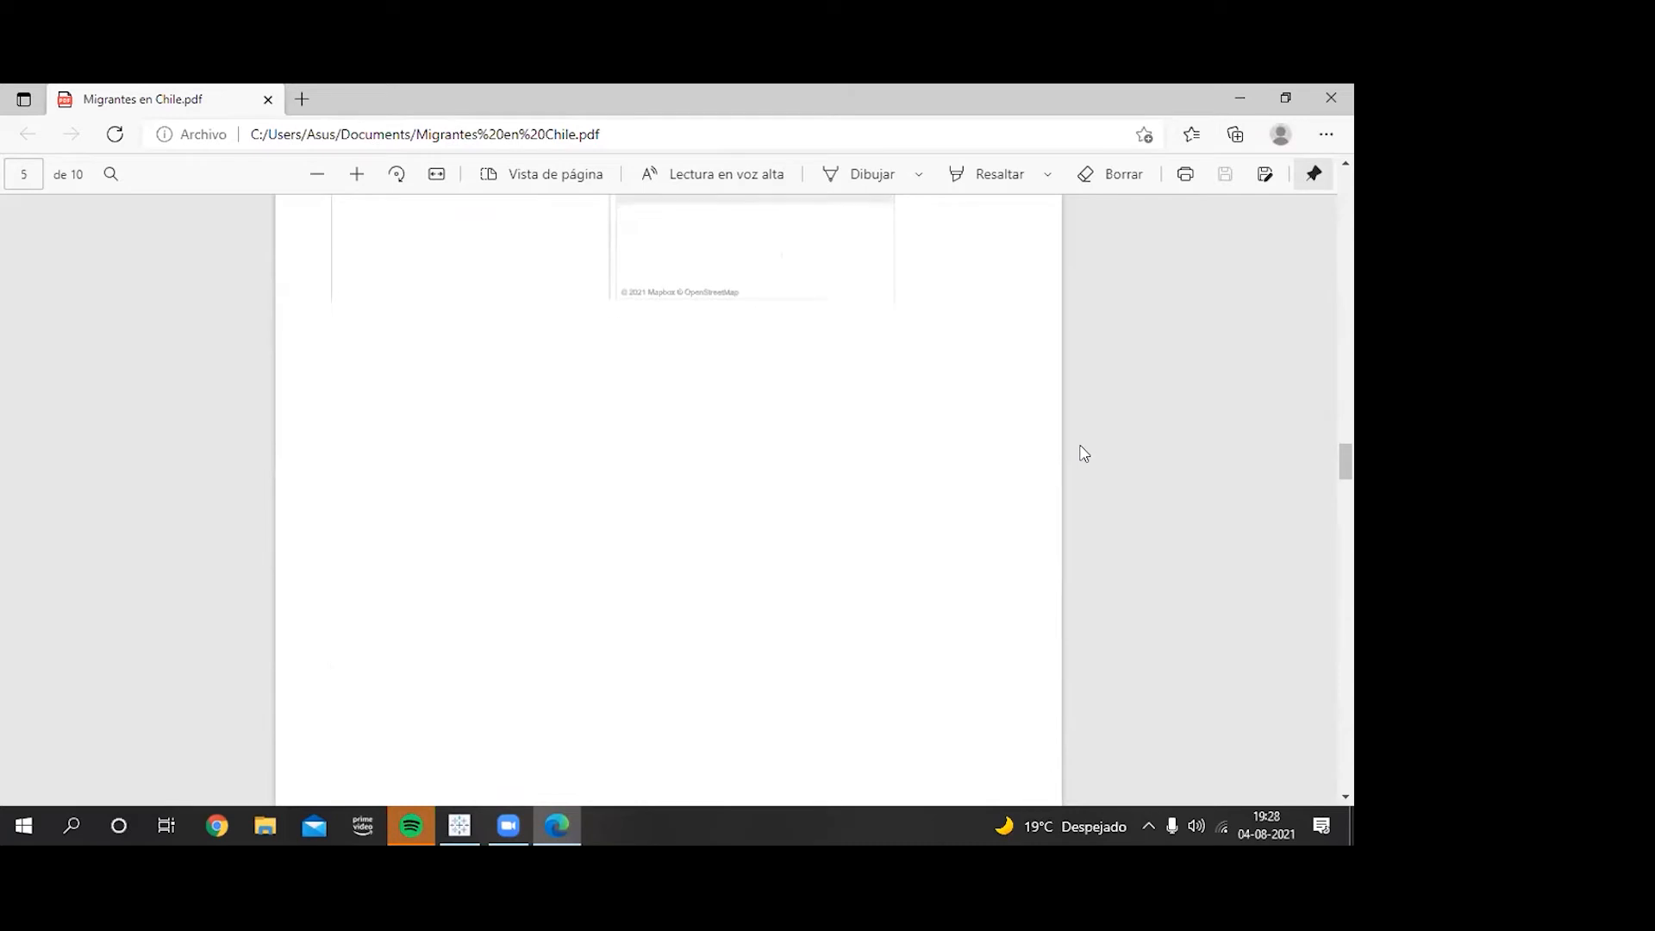
pyautogui.scroll(-10, 1084, 453)
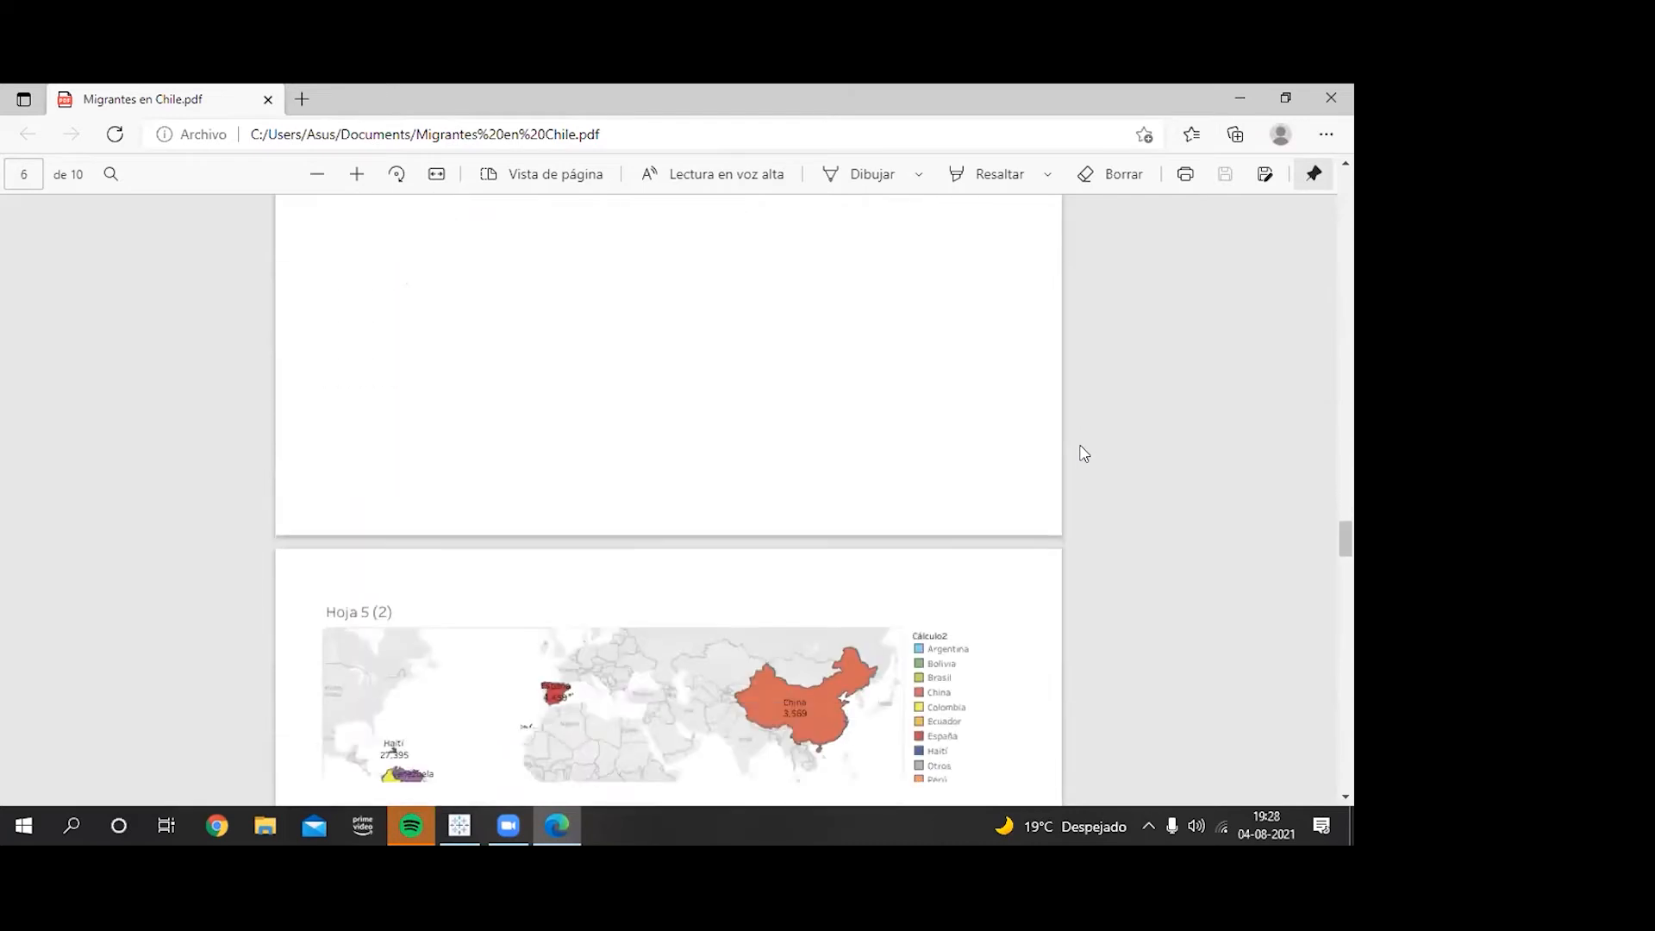
pyautogui.scroll(20, 1084, 453)
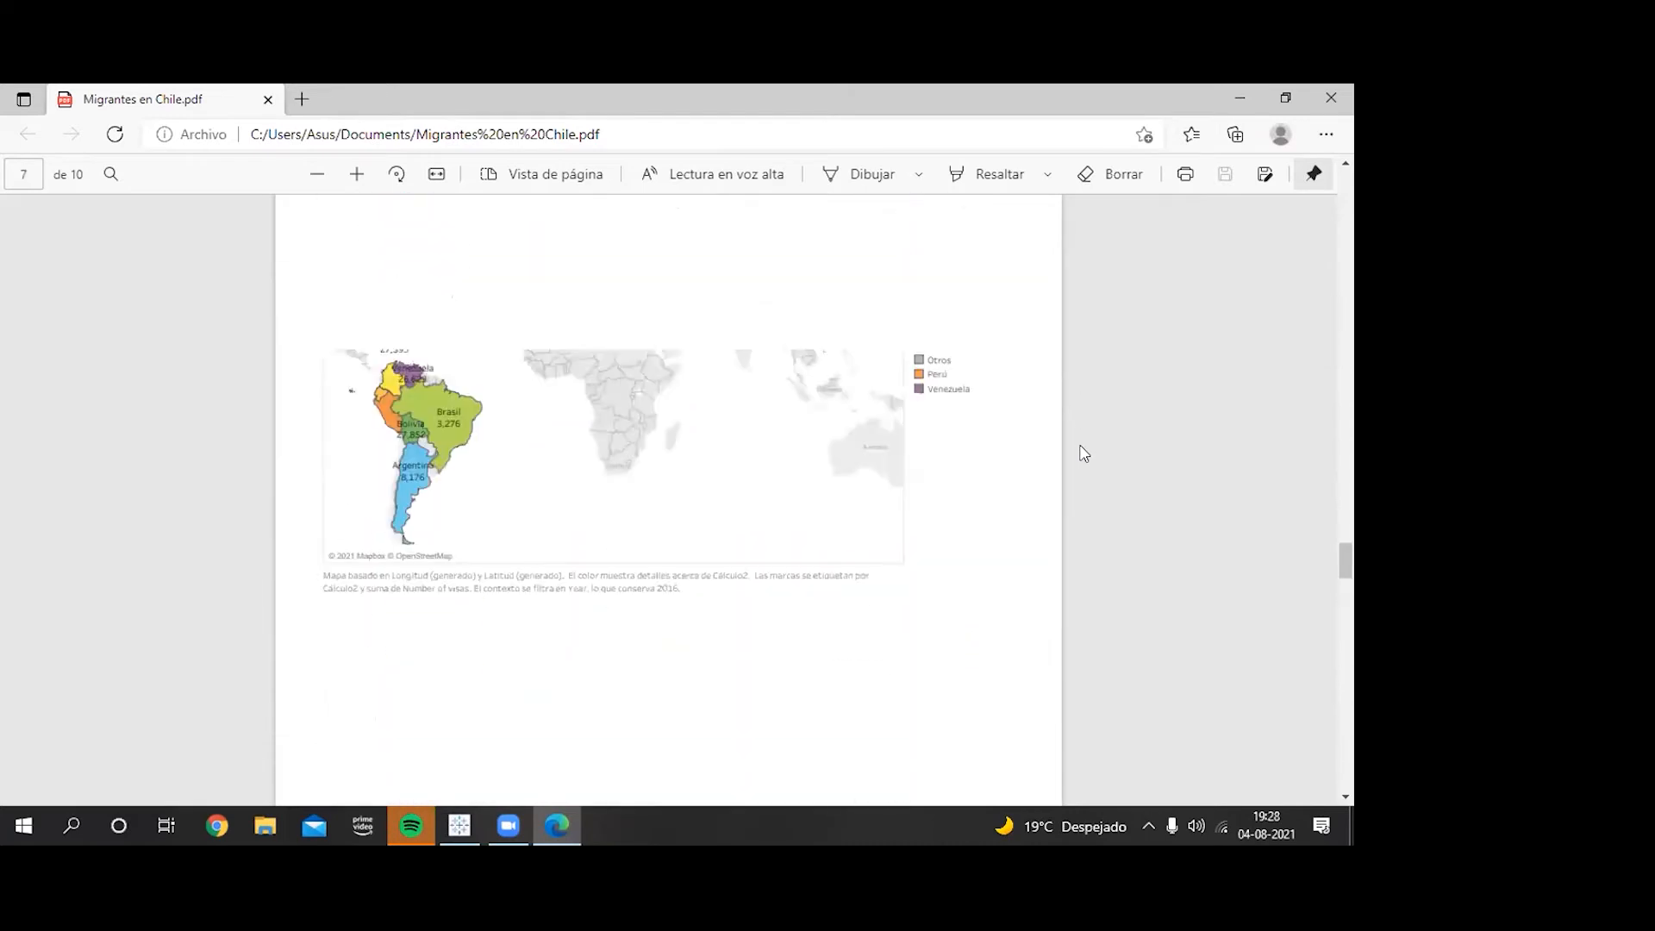
pyautogui.scroll(10, 1083, 453)
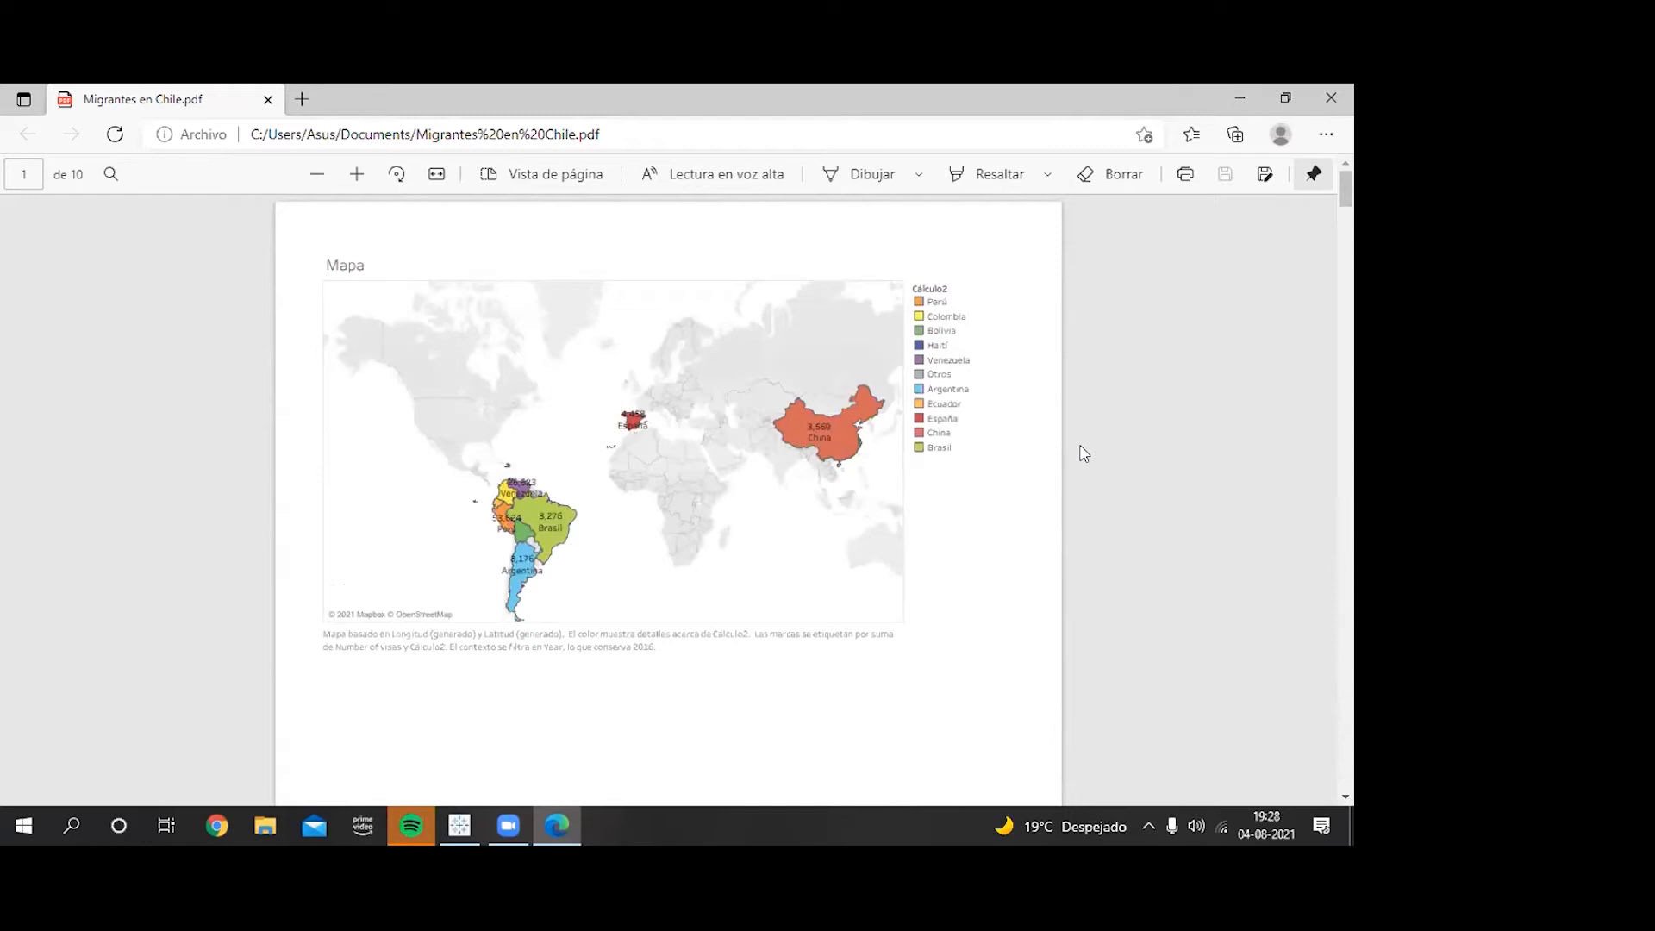
pyautogui.click(1234, 97)
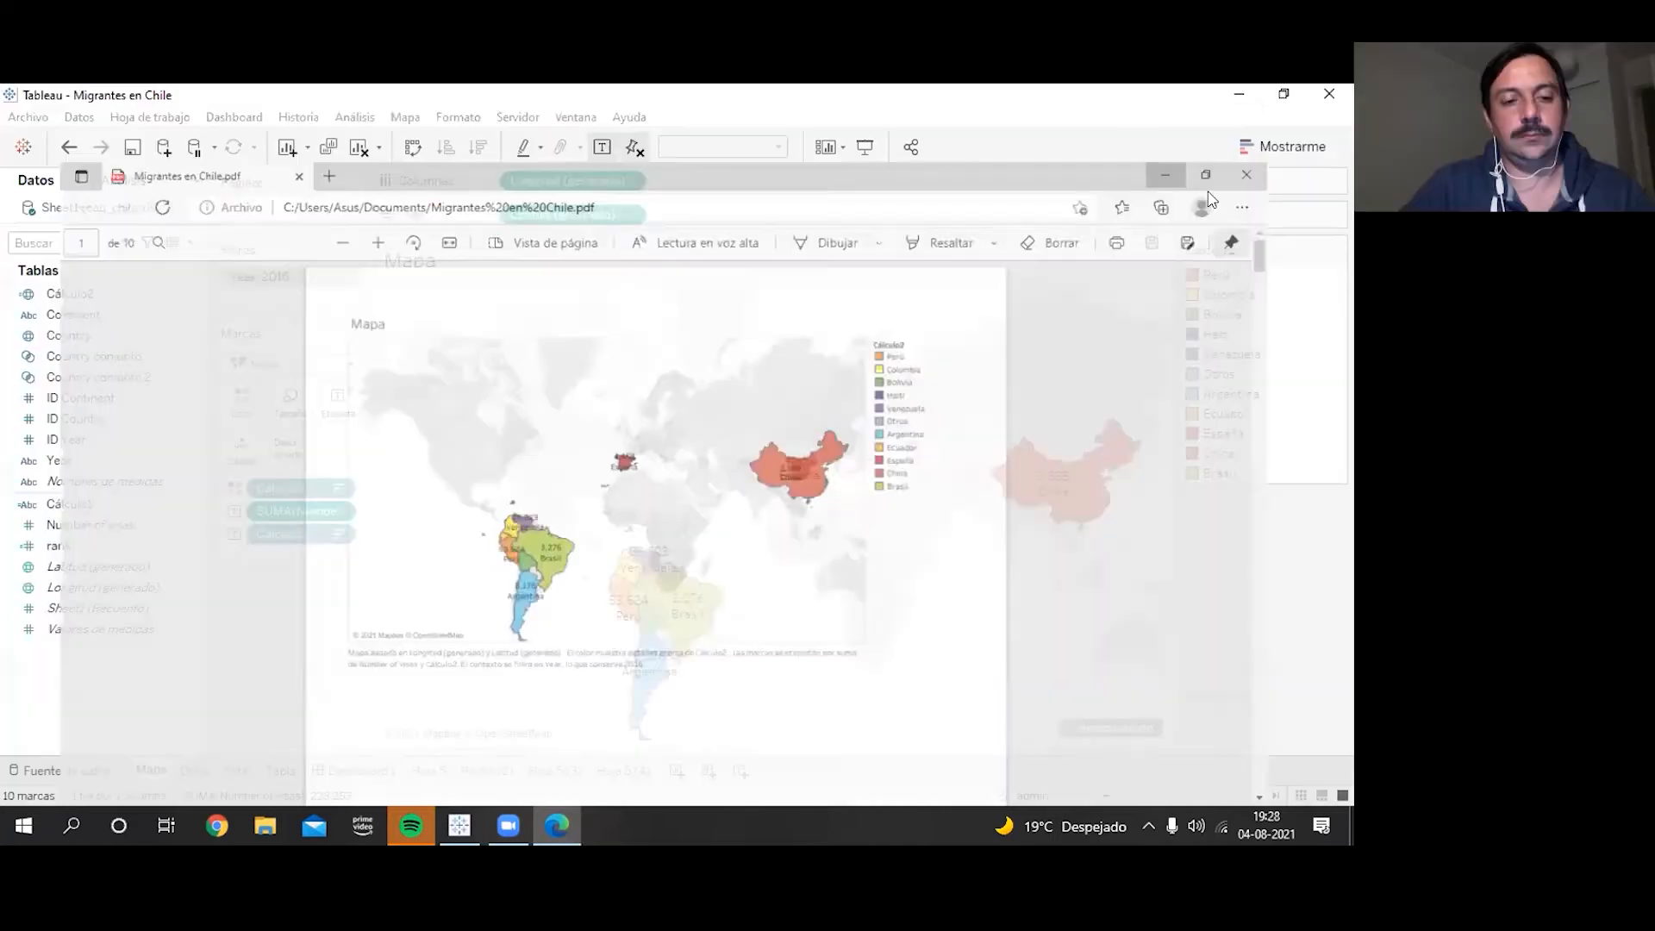
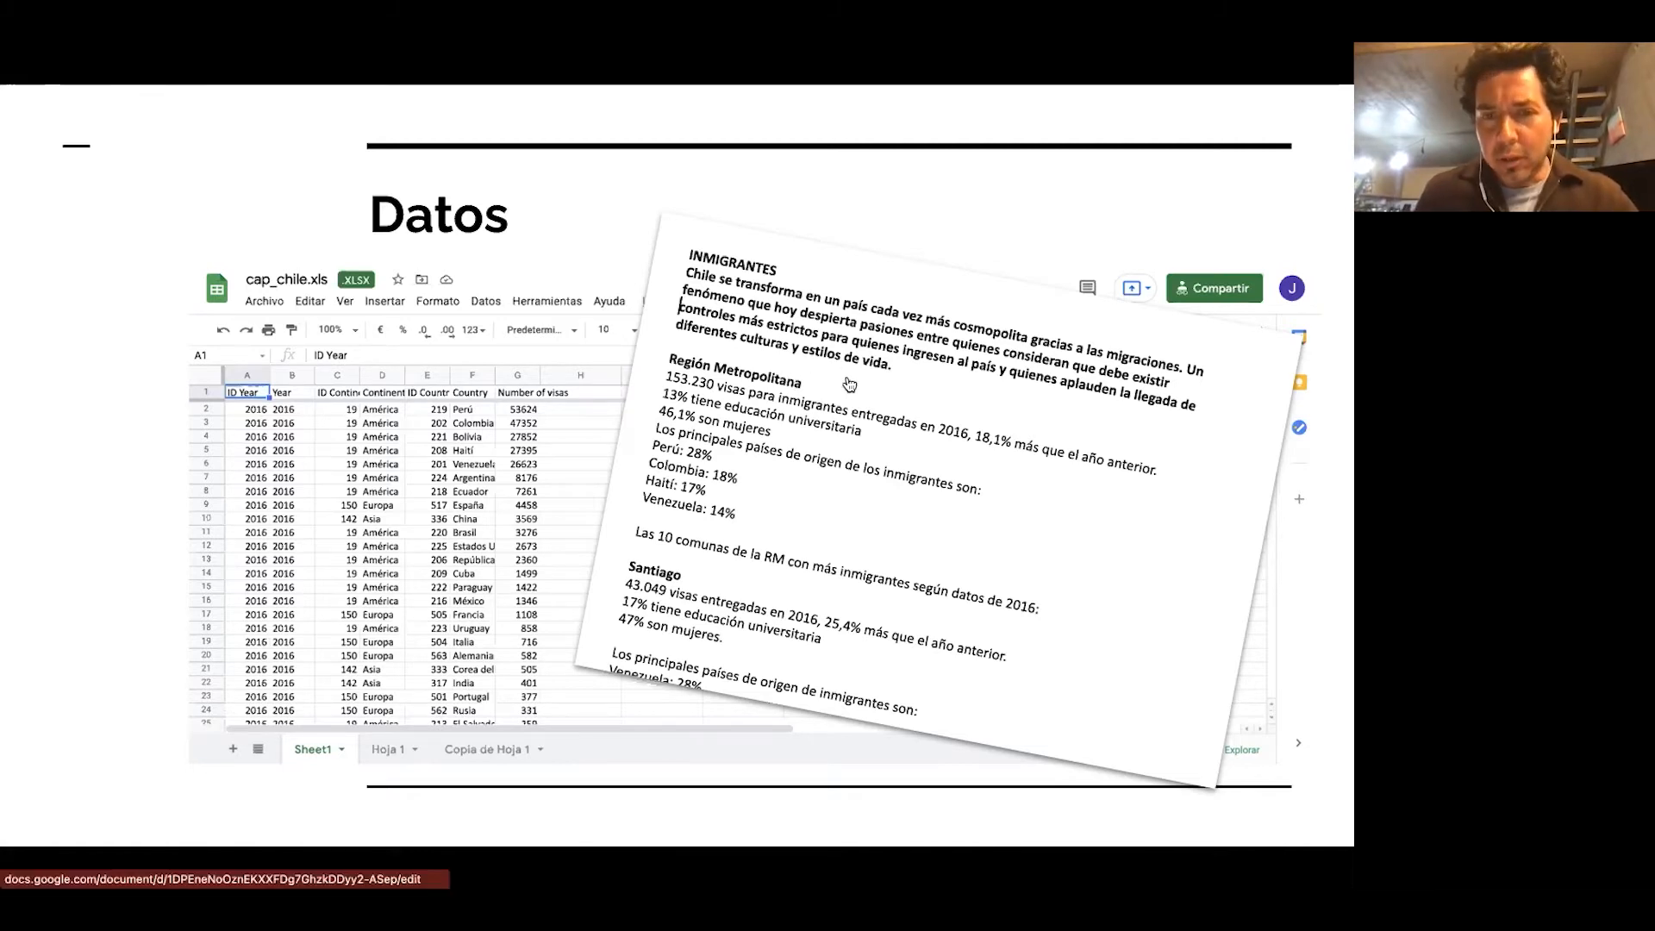
# Step: Leave the Datos slide for the linked INFO document in Google Docs and look over its Región Metropolitana section
pyautogui.press('Escape')
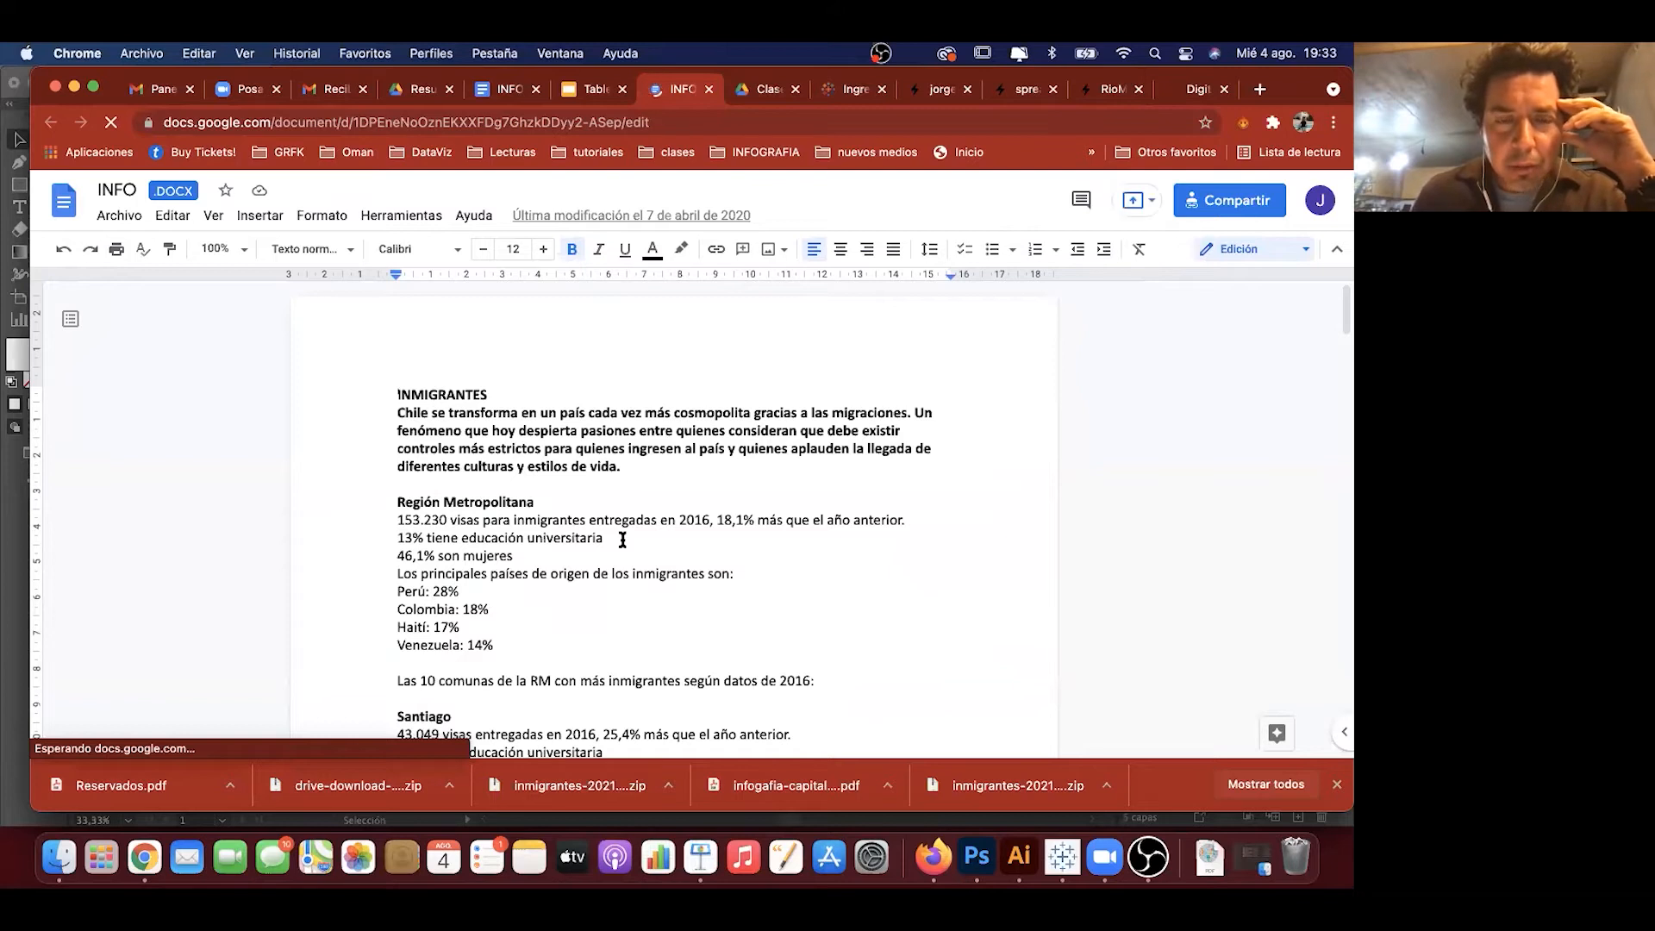
pyautogui.scroll(-3, 622, 540)
pyautogui.moveTo(399, 373); pyautogui.dragTo(528, 516)
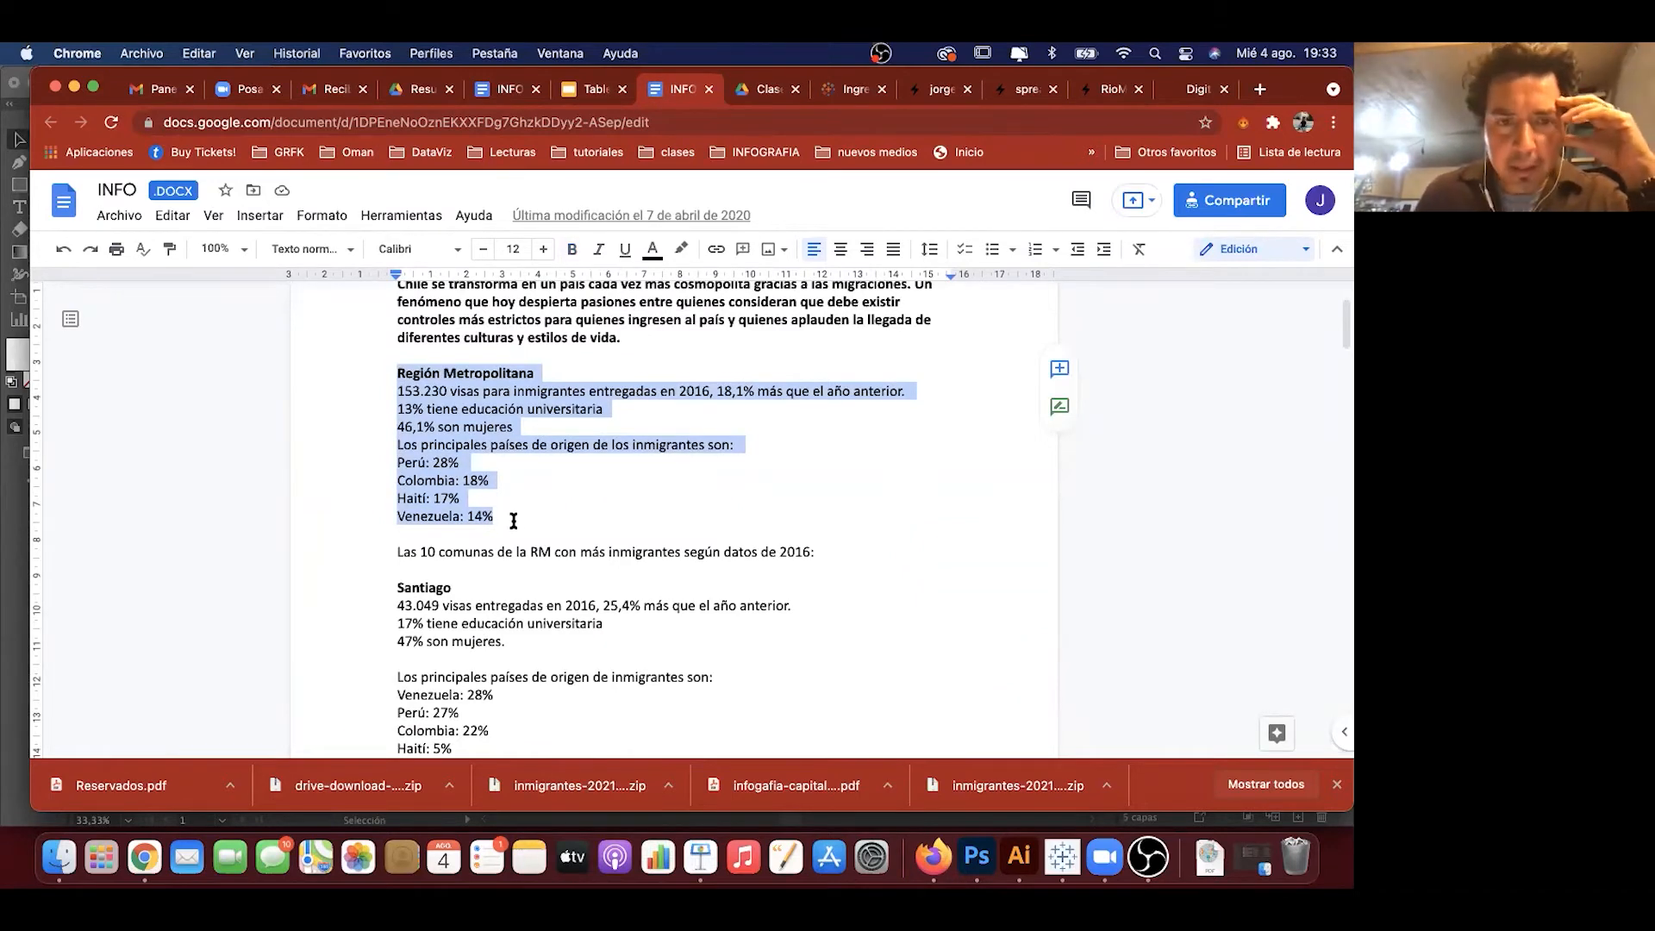
pyautogui.scroll(-1, 515, 517)
pyautogui.scroll(4, 513, 521)
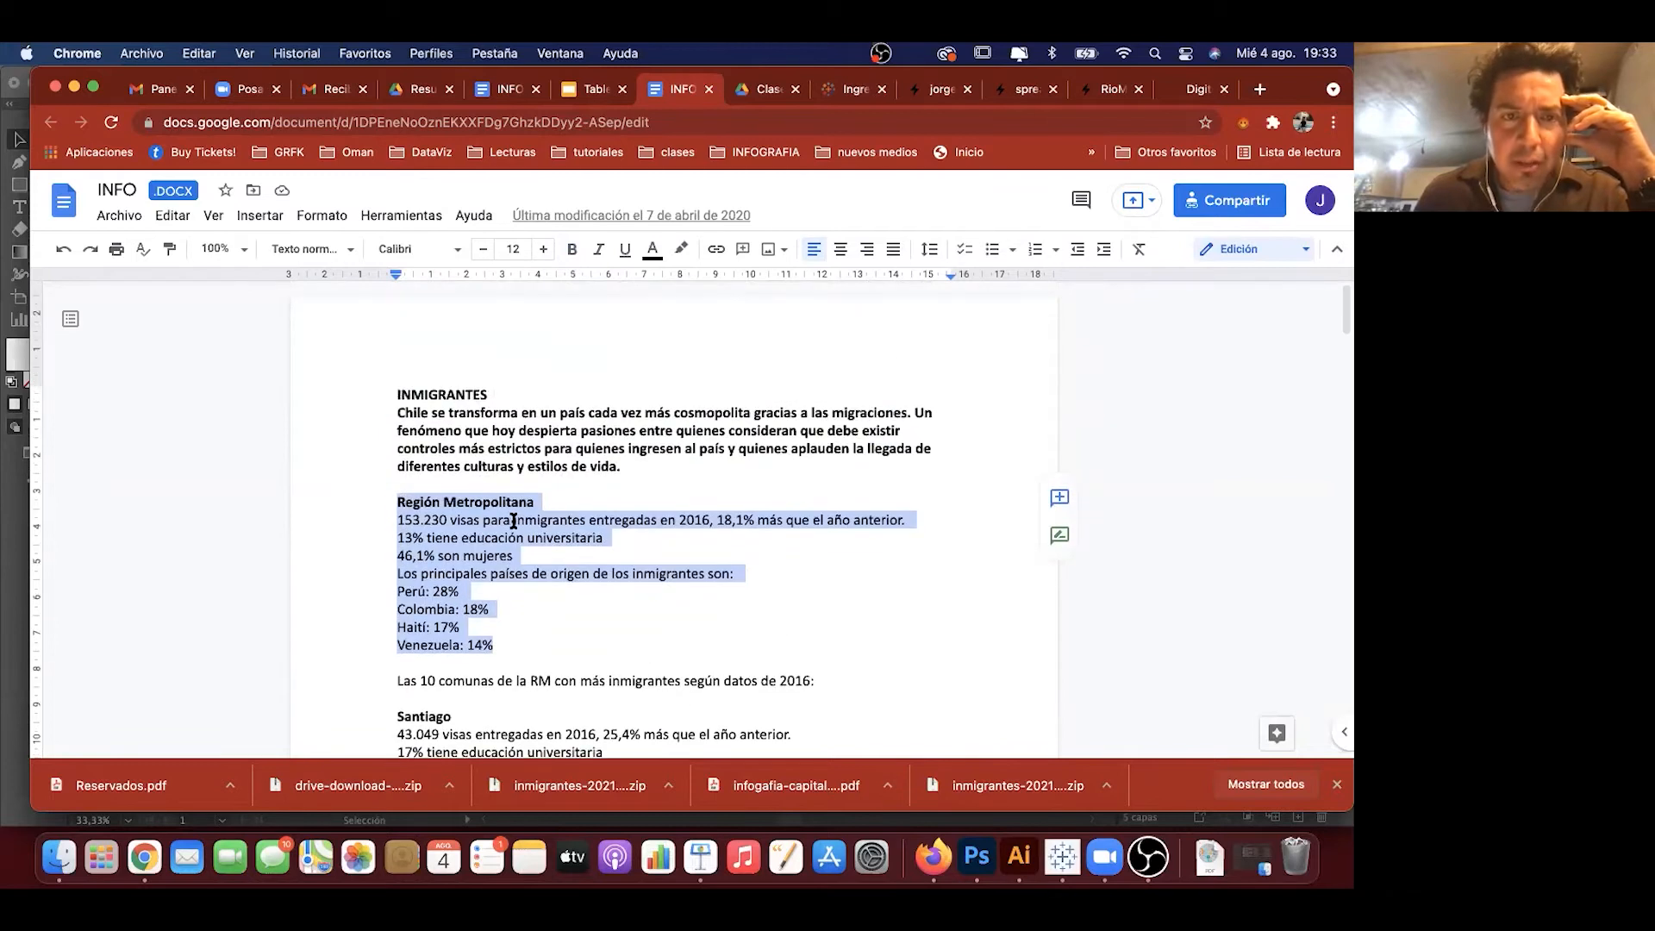
# Step: Examine the INMIGRANTES title and the bold introductory paragraph beneath it
pyautogui.click(517, 431)
pyautogui.doubleClick(463, 396)
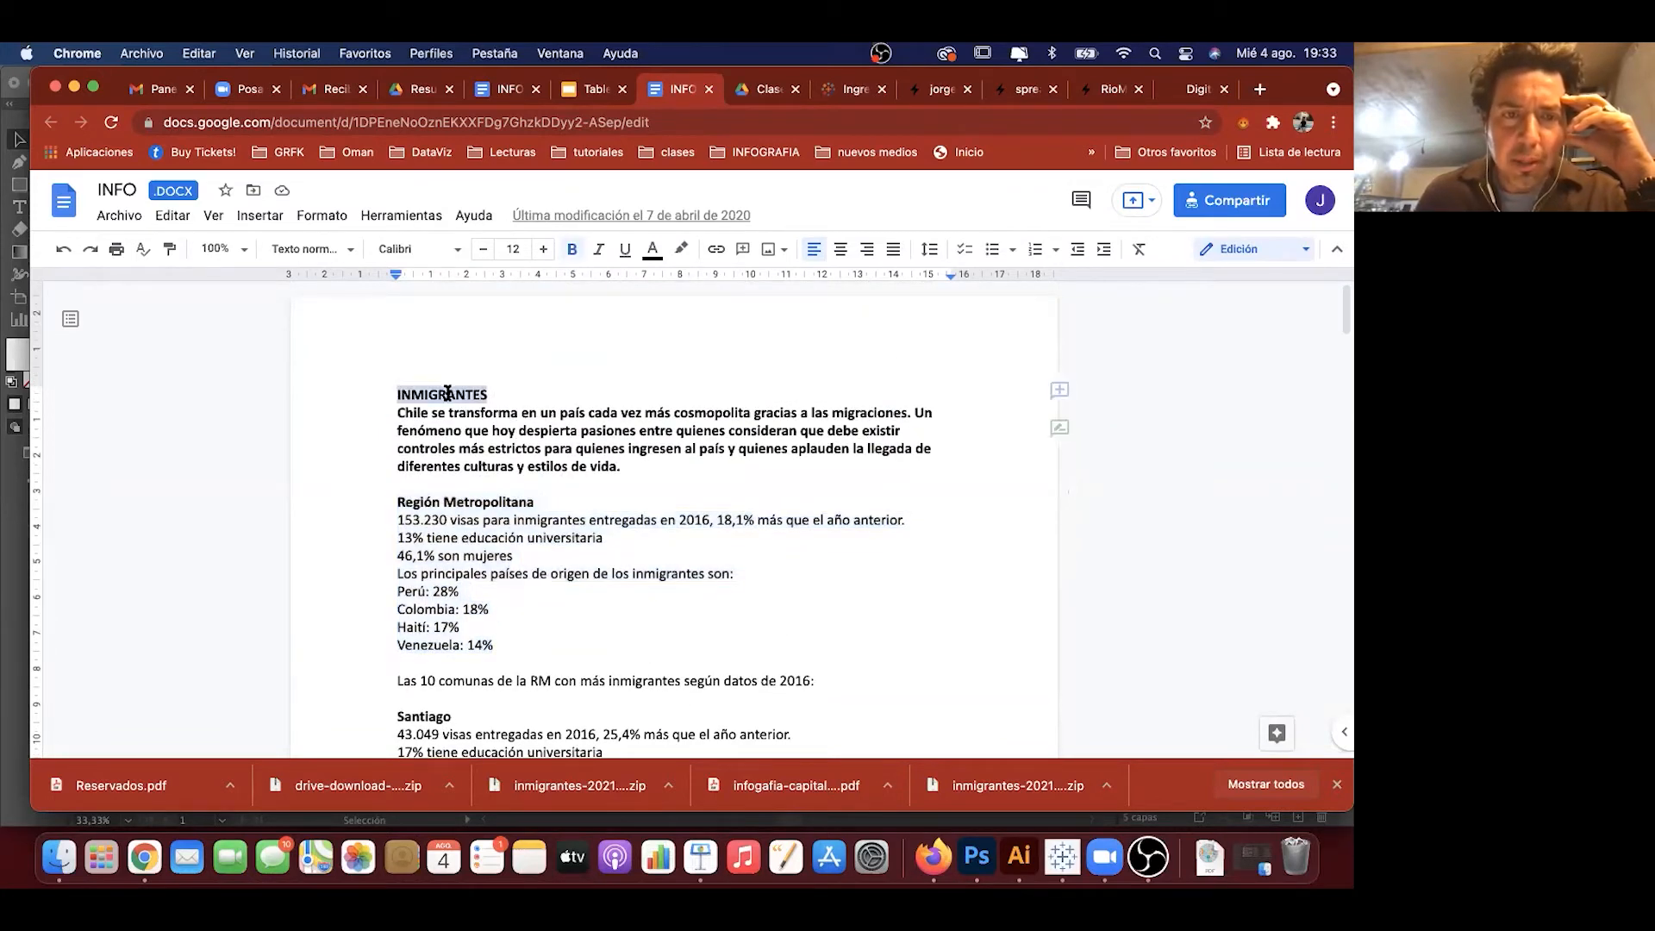
pyautogui.click(623, 465)
pyautogui.moveTo(623, 465); pyautogui.dragTo(397, 413)
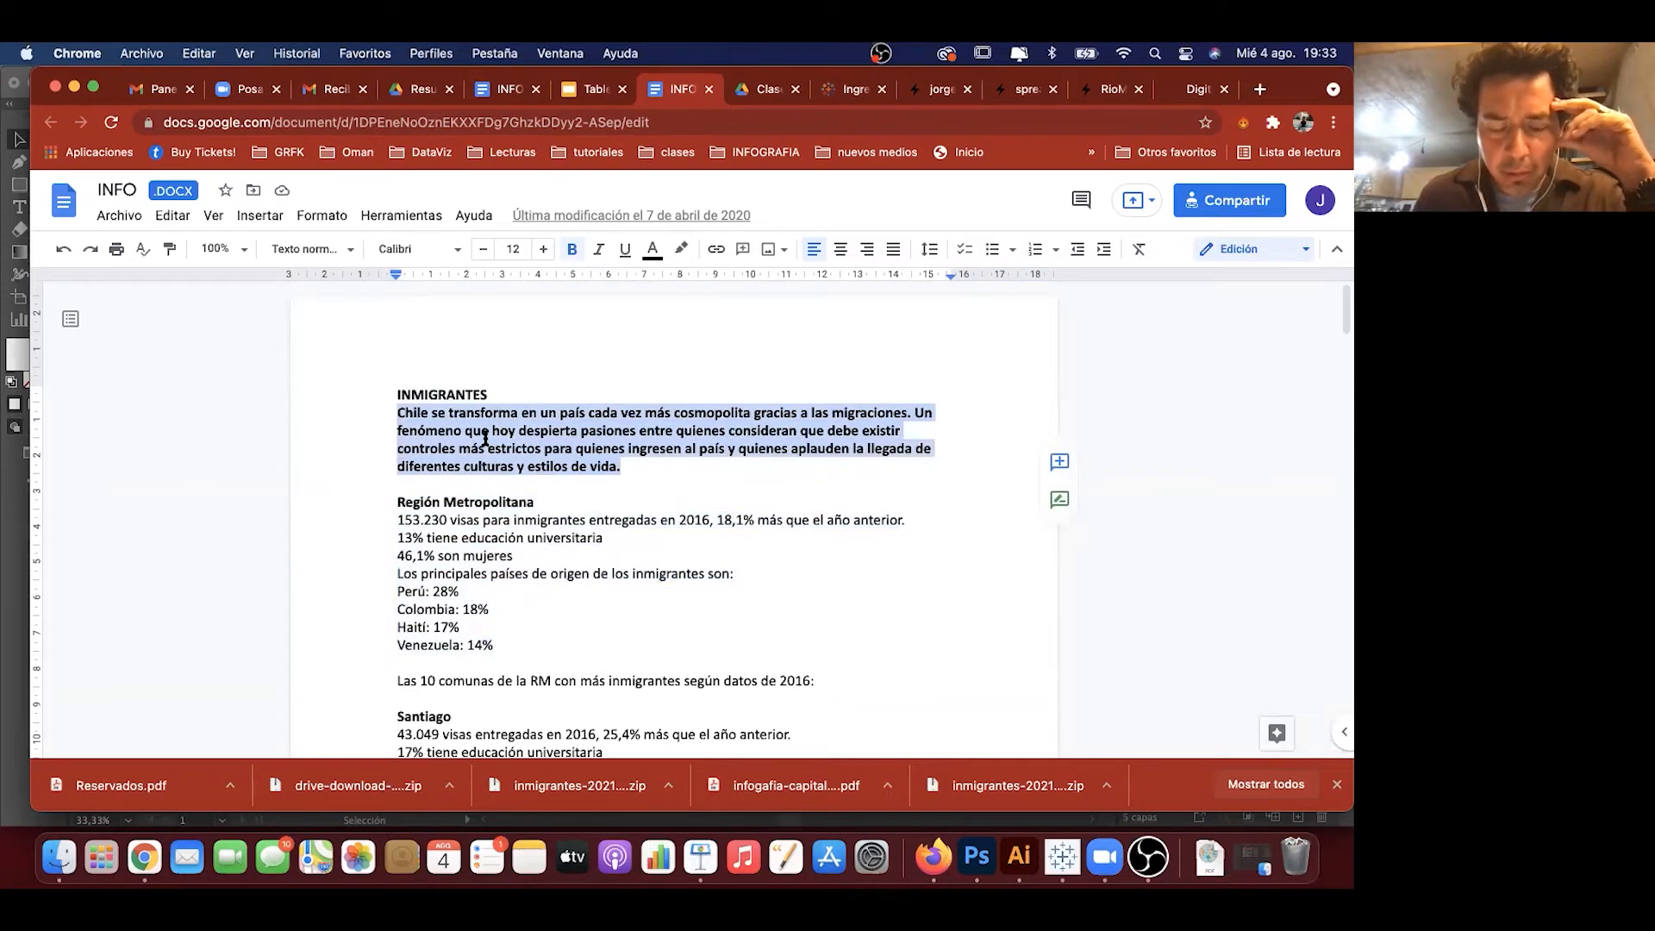
pyautogui.doubleClick(428, 395)
pyautogui.click(439, 435)
# Step: Examine the Región Metropolitana figures: visas granted, university education, share of women and main countries of origin
pyautogui.scroll(-2, 436, 431)
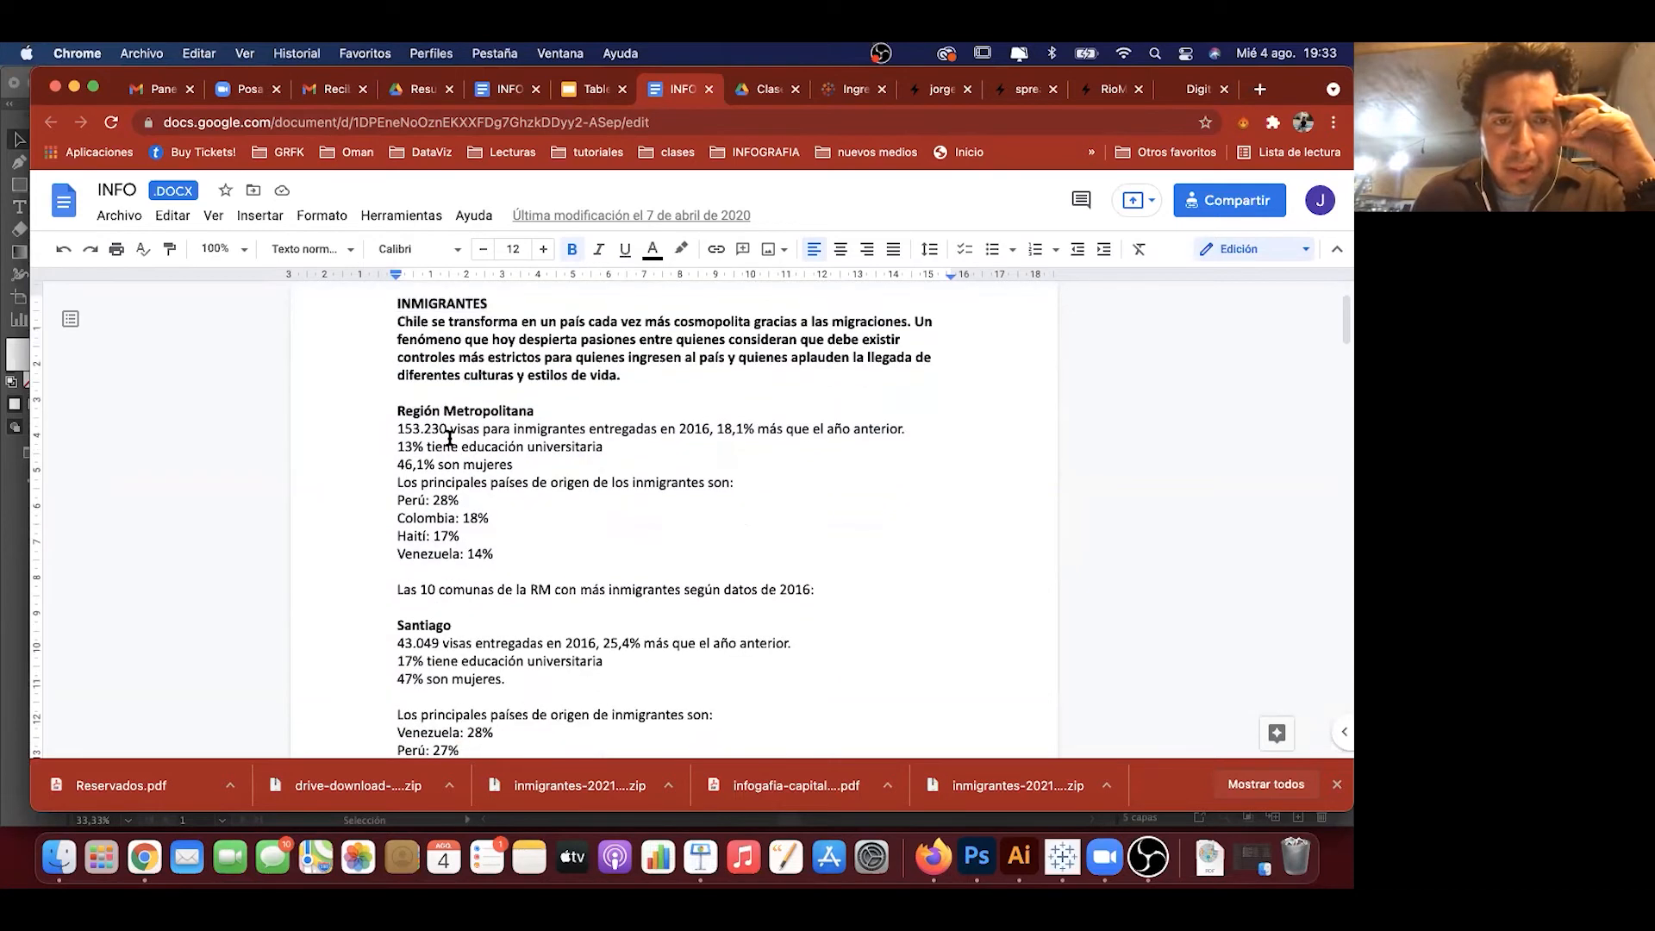
pyautogui.moveTo(402, 412); pyautogui.dragTo(483, 412)
pyautogui.click(487, 412)
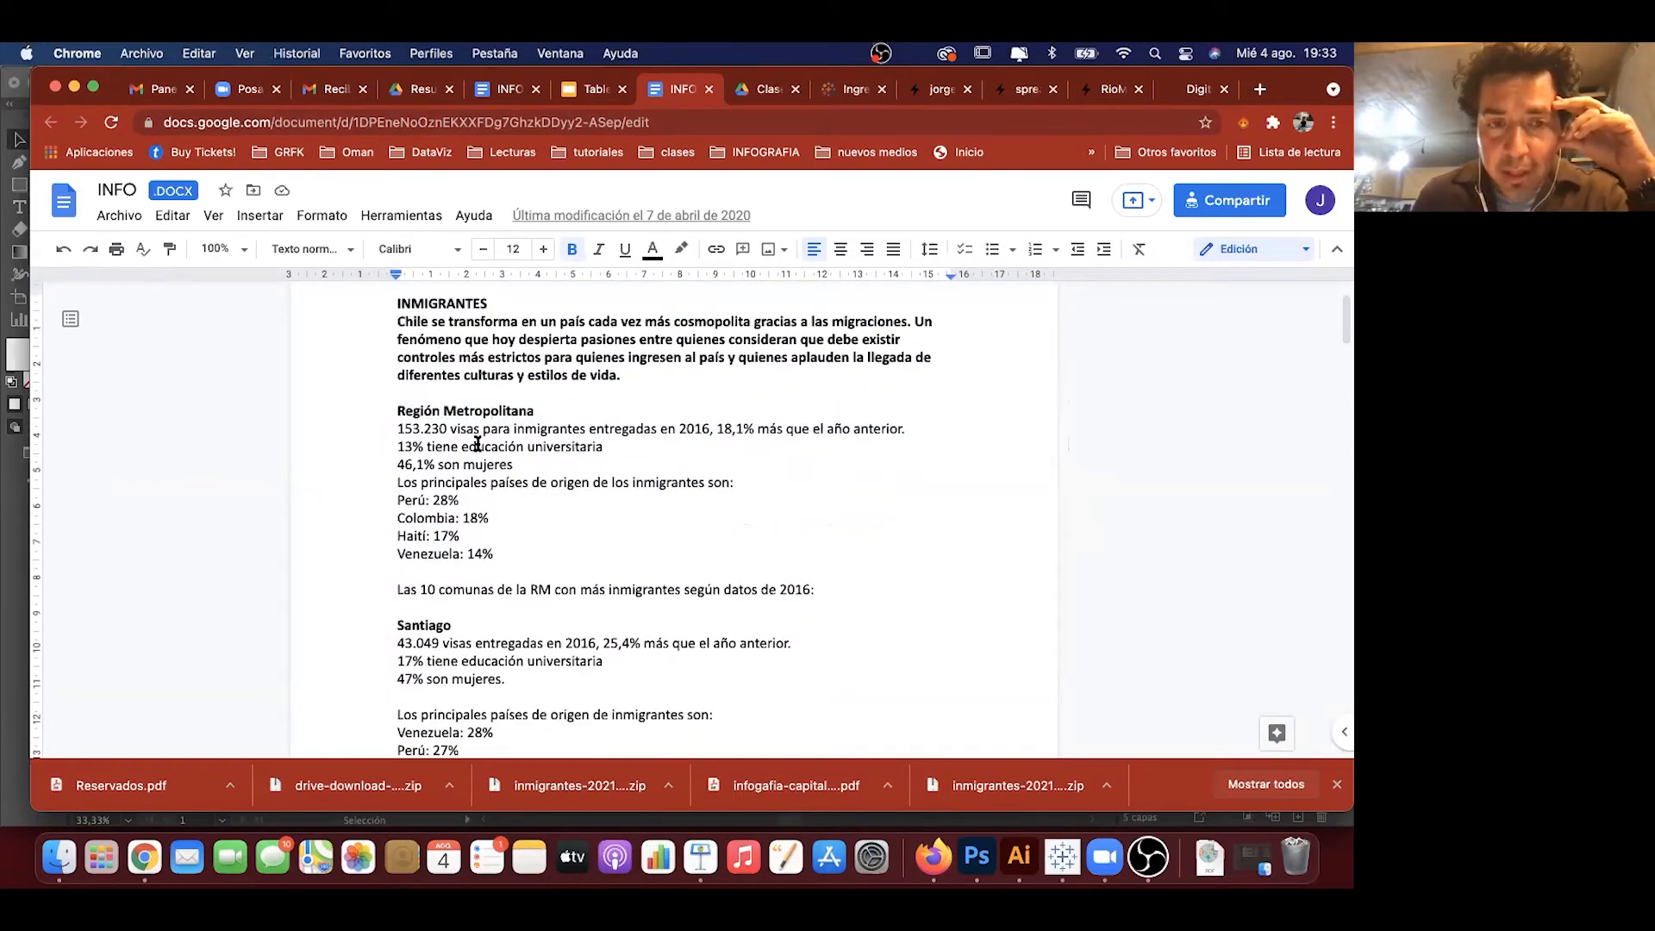
pyautogui.scroll(-1, 467, 457)
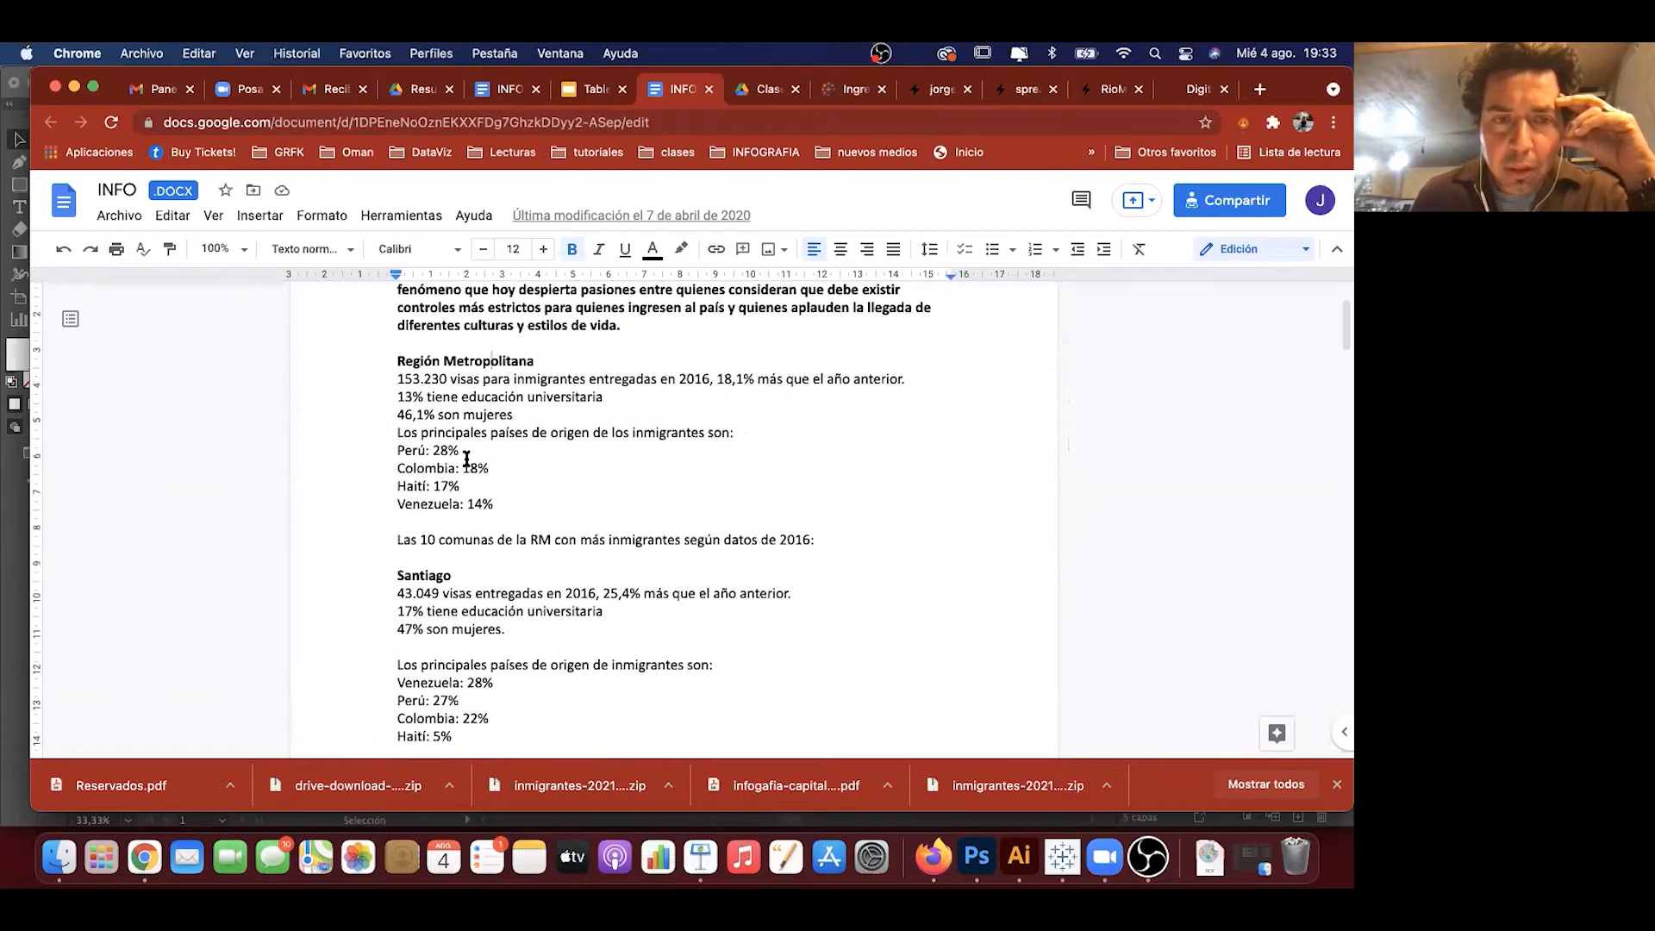
pyautogui.scroll(-1, 467, 459)
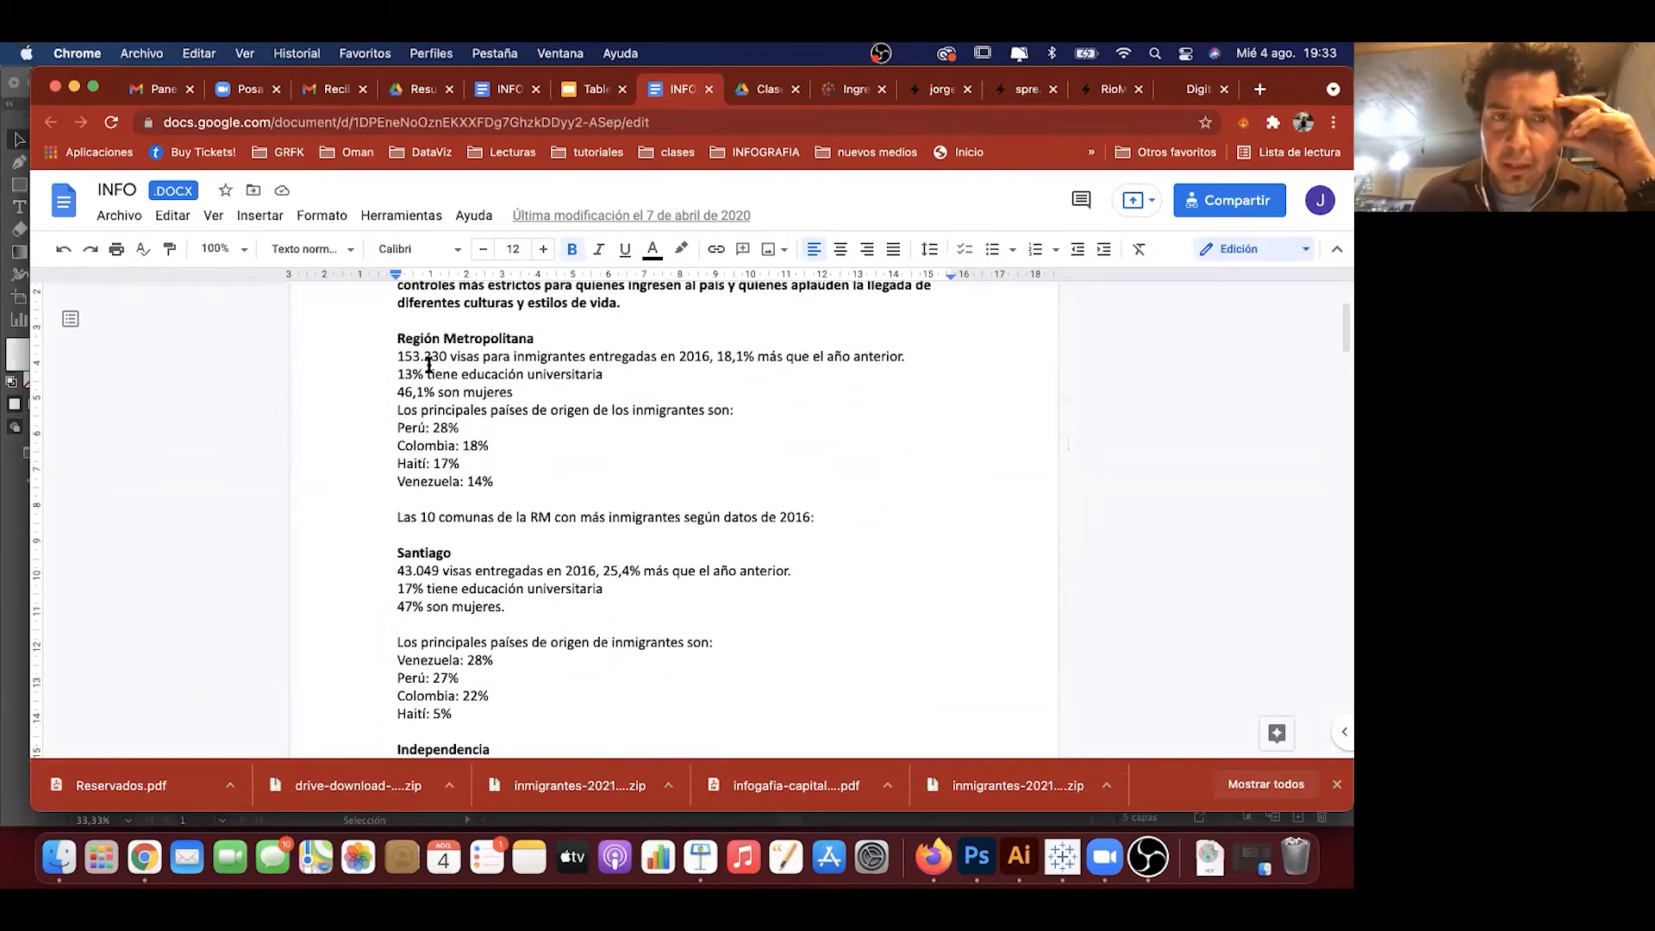
pyautogui.moveTo(399, 354); pyautogui.dragTo(446, 357)
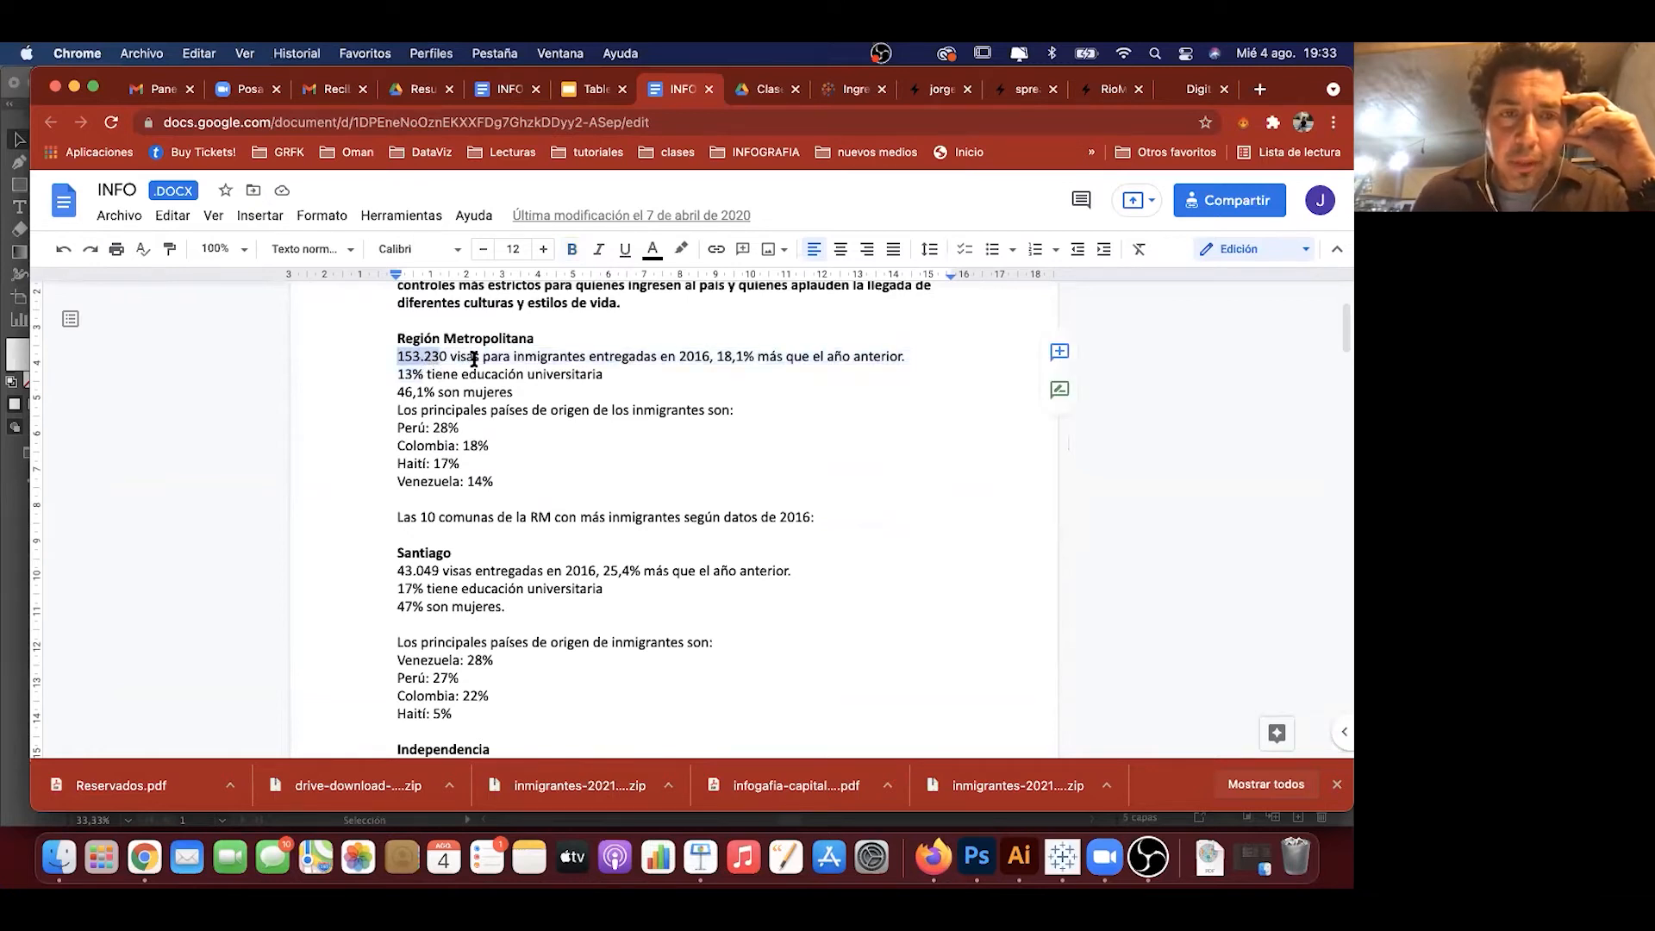
pyautogui.click(475, 356)
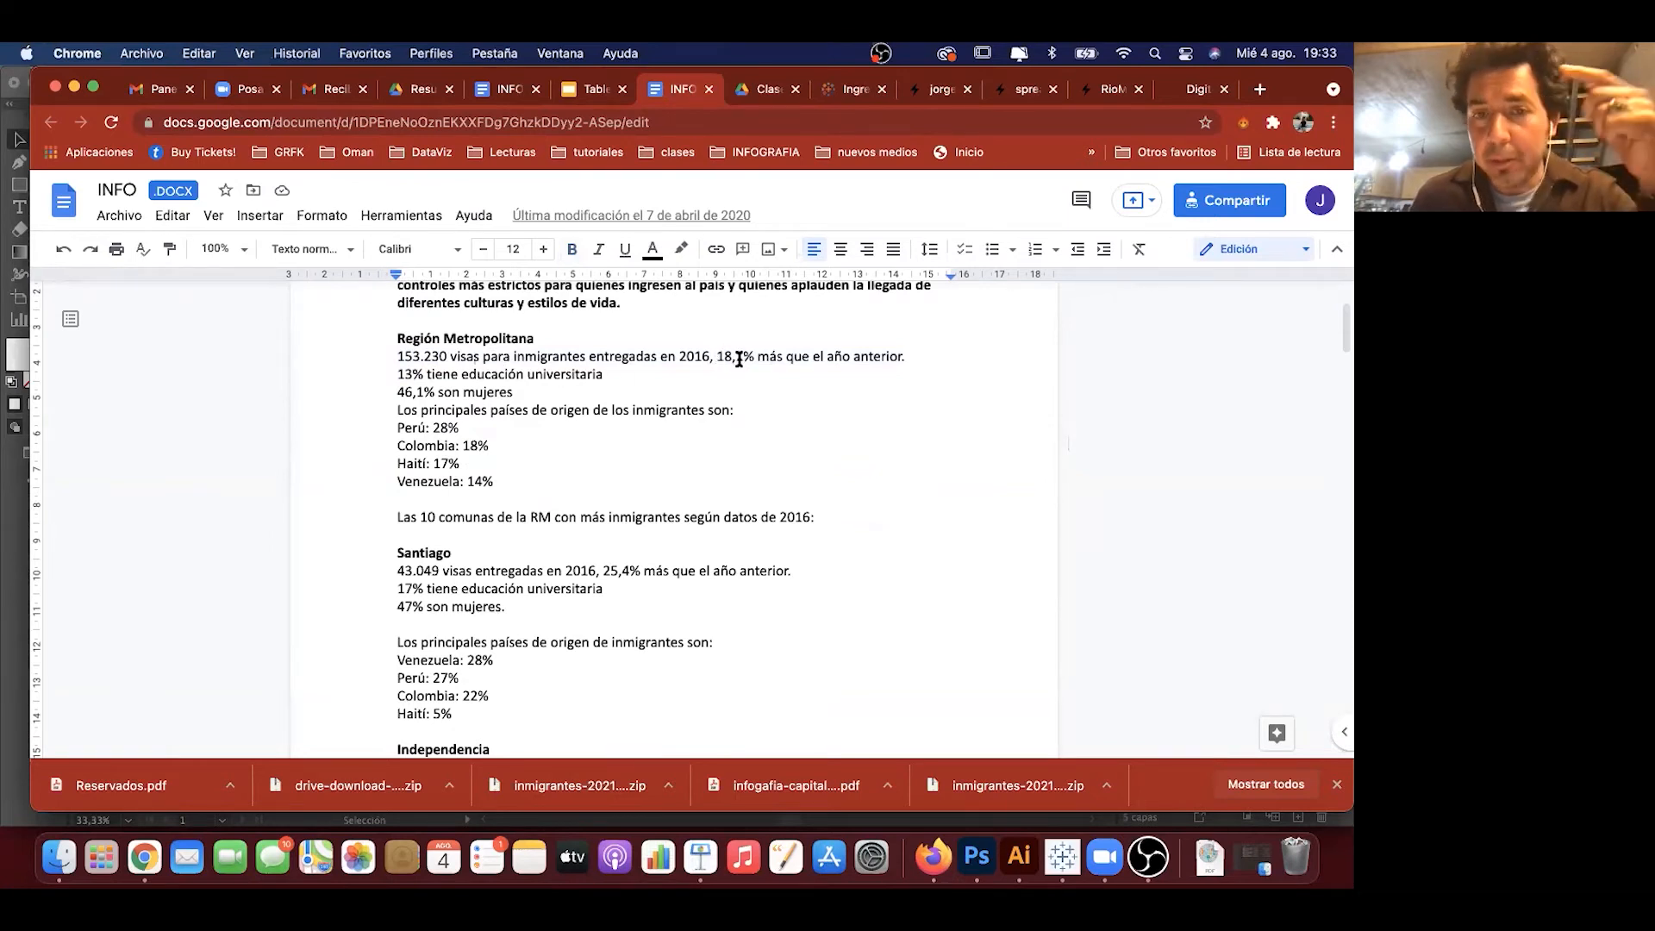
pyautogui.click(588, 375)
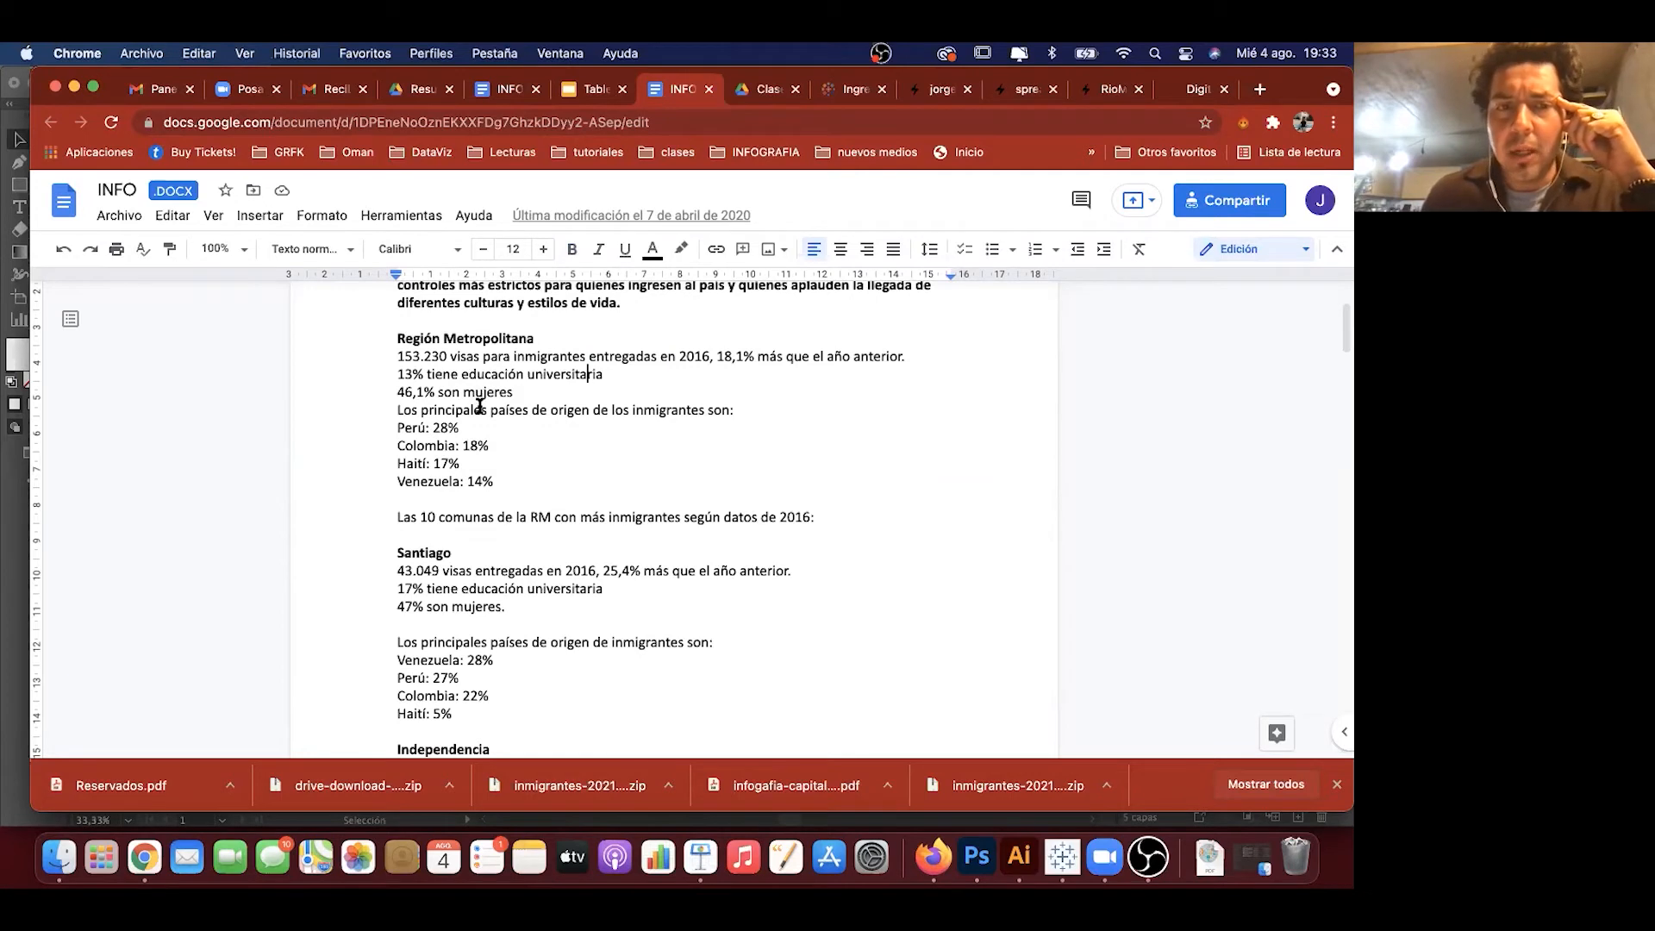
pyautogui.moveTo(397, 411); pyautogui.dragTo(485, 471)
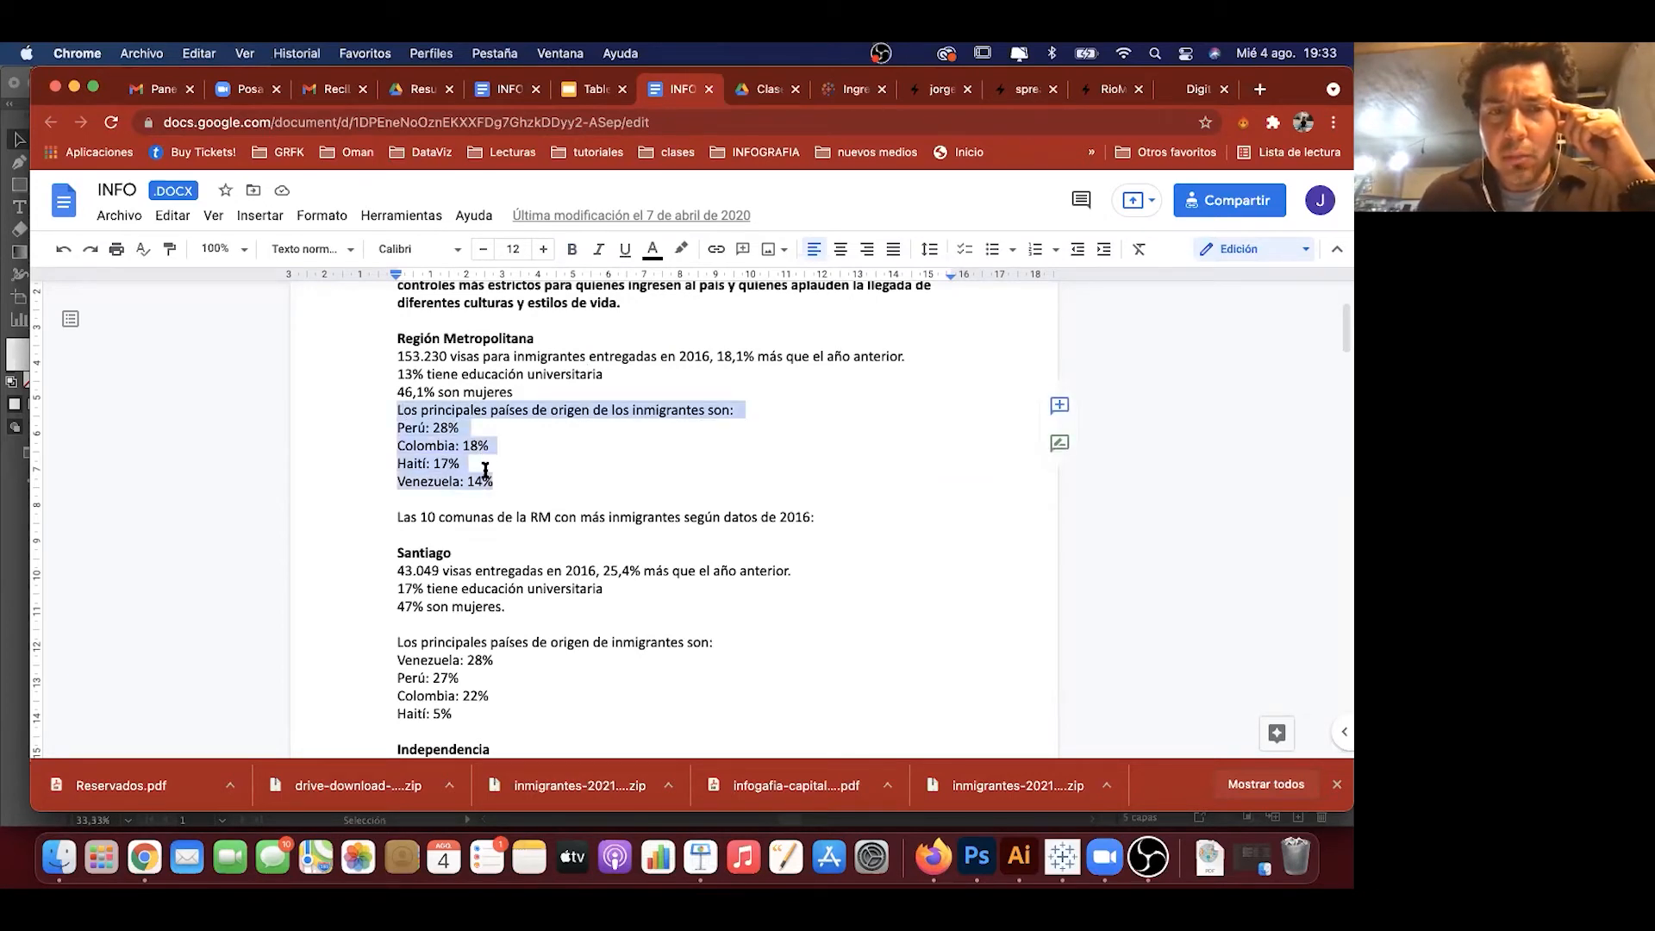
pyautogui.click(436, 438)
# Step: Examine the Santiago section under the list of the 10 comunas with the most immigrants
pyautogui.scroll(-4, 414, 414)
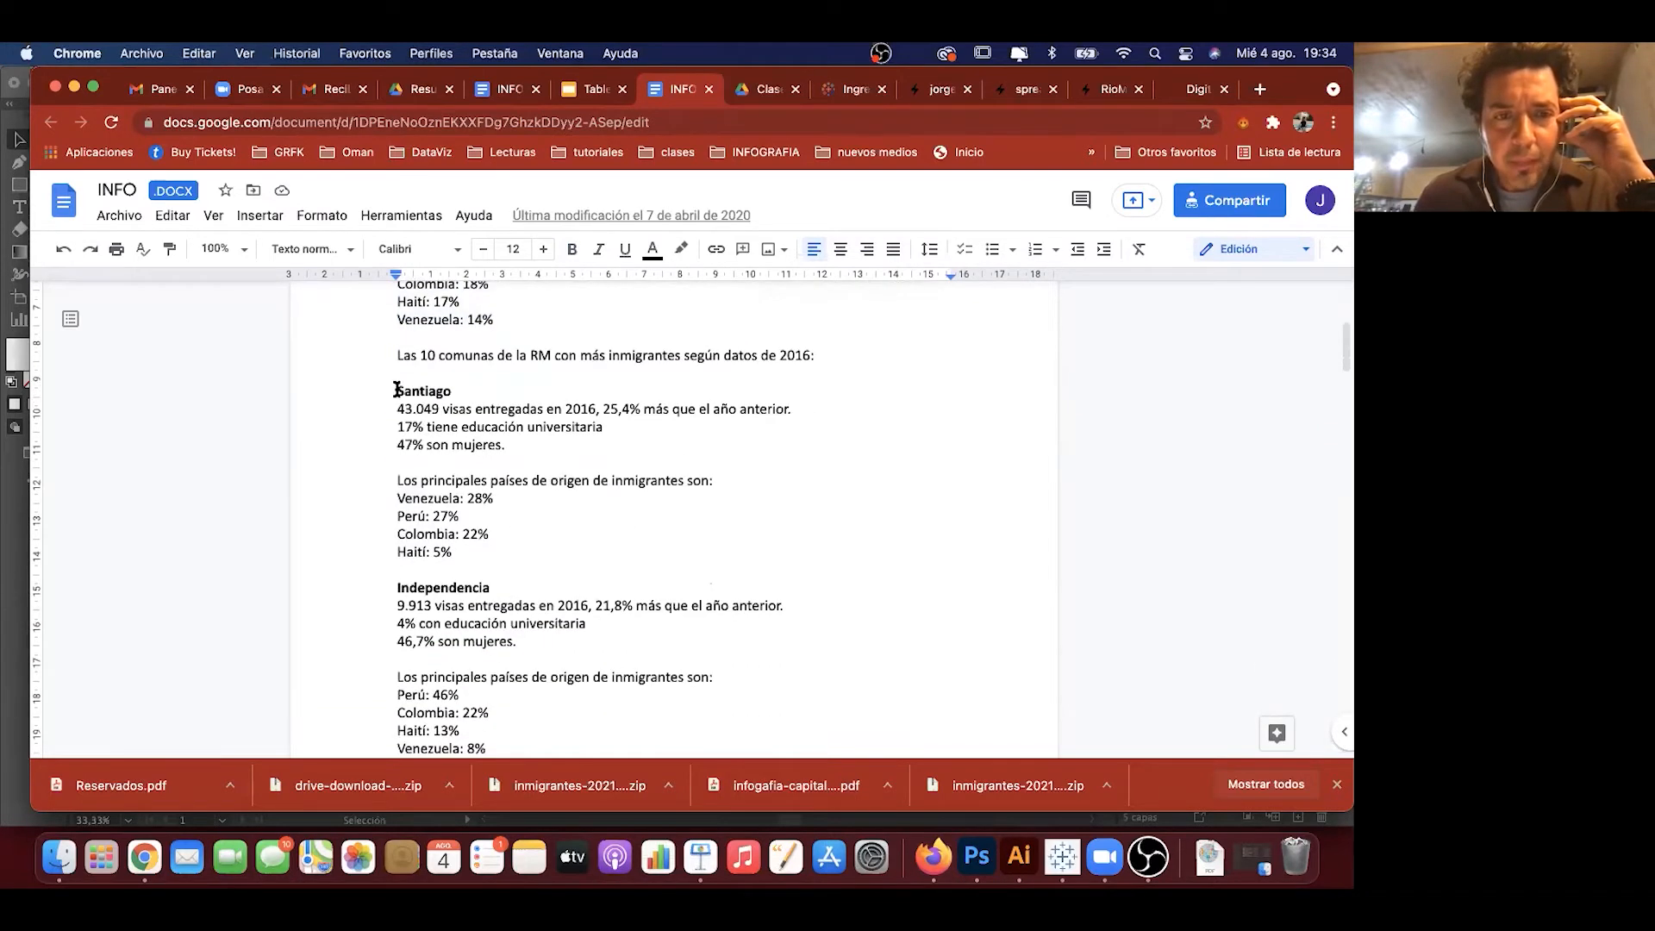
pyautogui.moveTo(397, 389); pyautogui.dragTo(448, 473)
pyautogui.click(452, 476)
pyautogui.scroll(-1, 460, 478)
pyautogui.scroll(6, 460, 479)
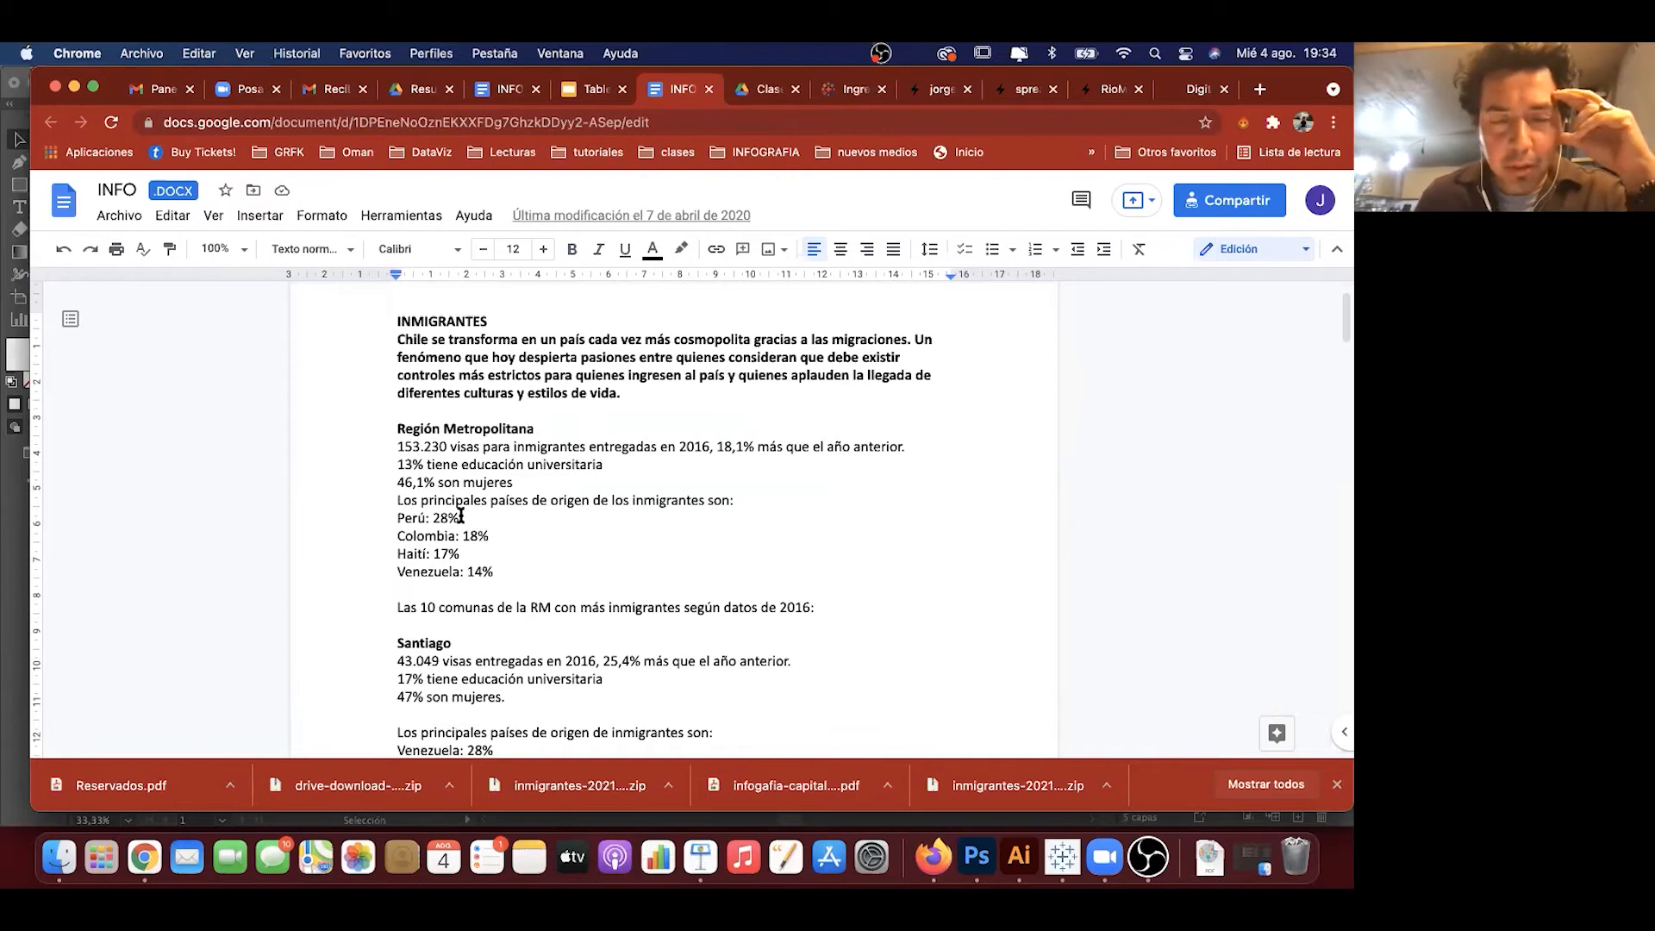
# Step: Look through the remaining comuna sections, from Independencia through Quilicura and San Bernardo to Quinta Normal
pyautogui.scroll(-2, 458, 515)
pyautogui.scroll(-8, 458, 514)
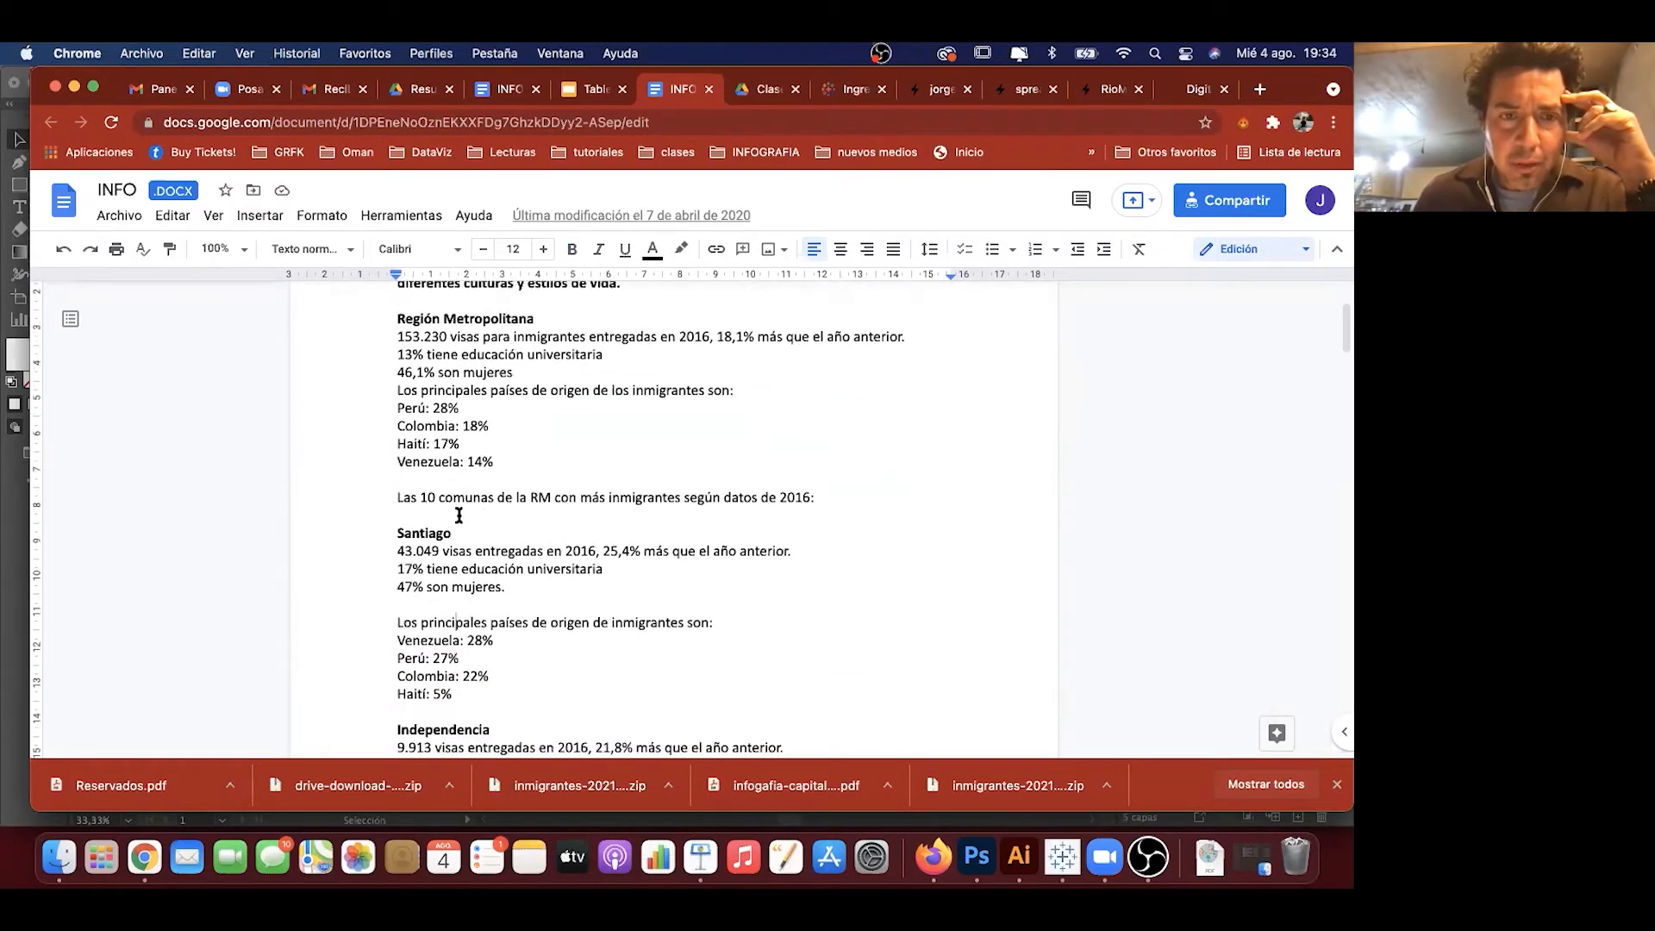
pyautogui.scroll(11, 459, 514)
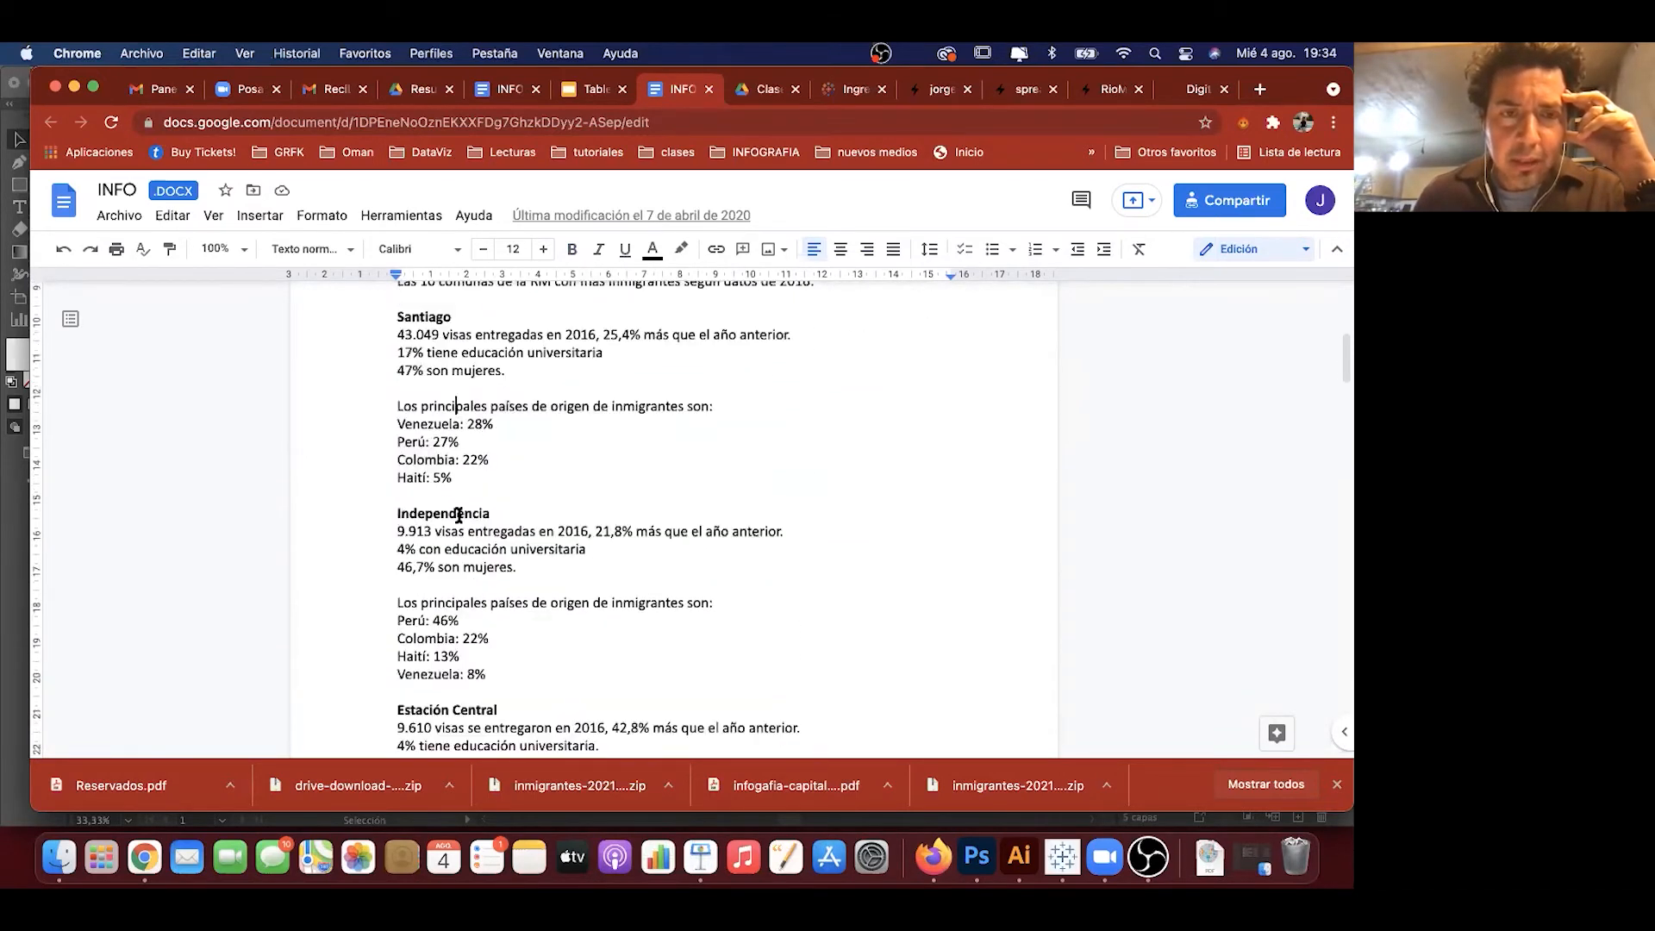
pyautogui.scroll(-6, 459, 515)
pyautogui.scroll(-20, 459, 515)
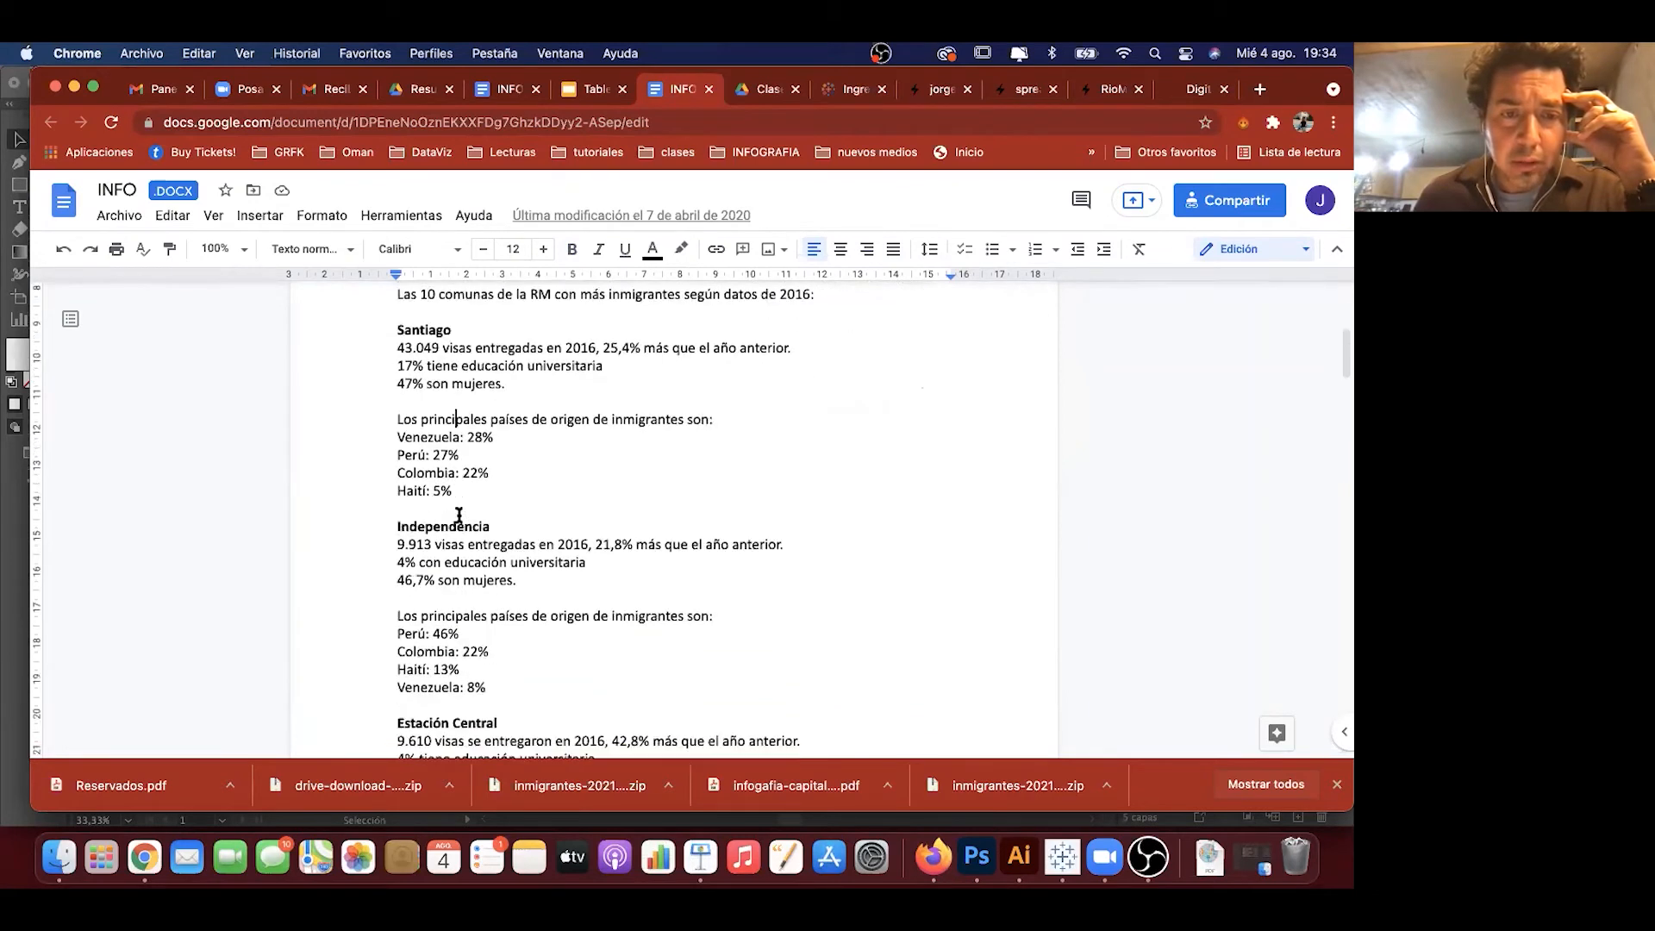
pyautogui.scroll(-18, 458, 514)
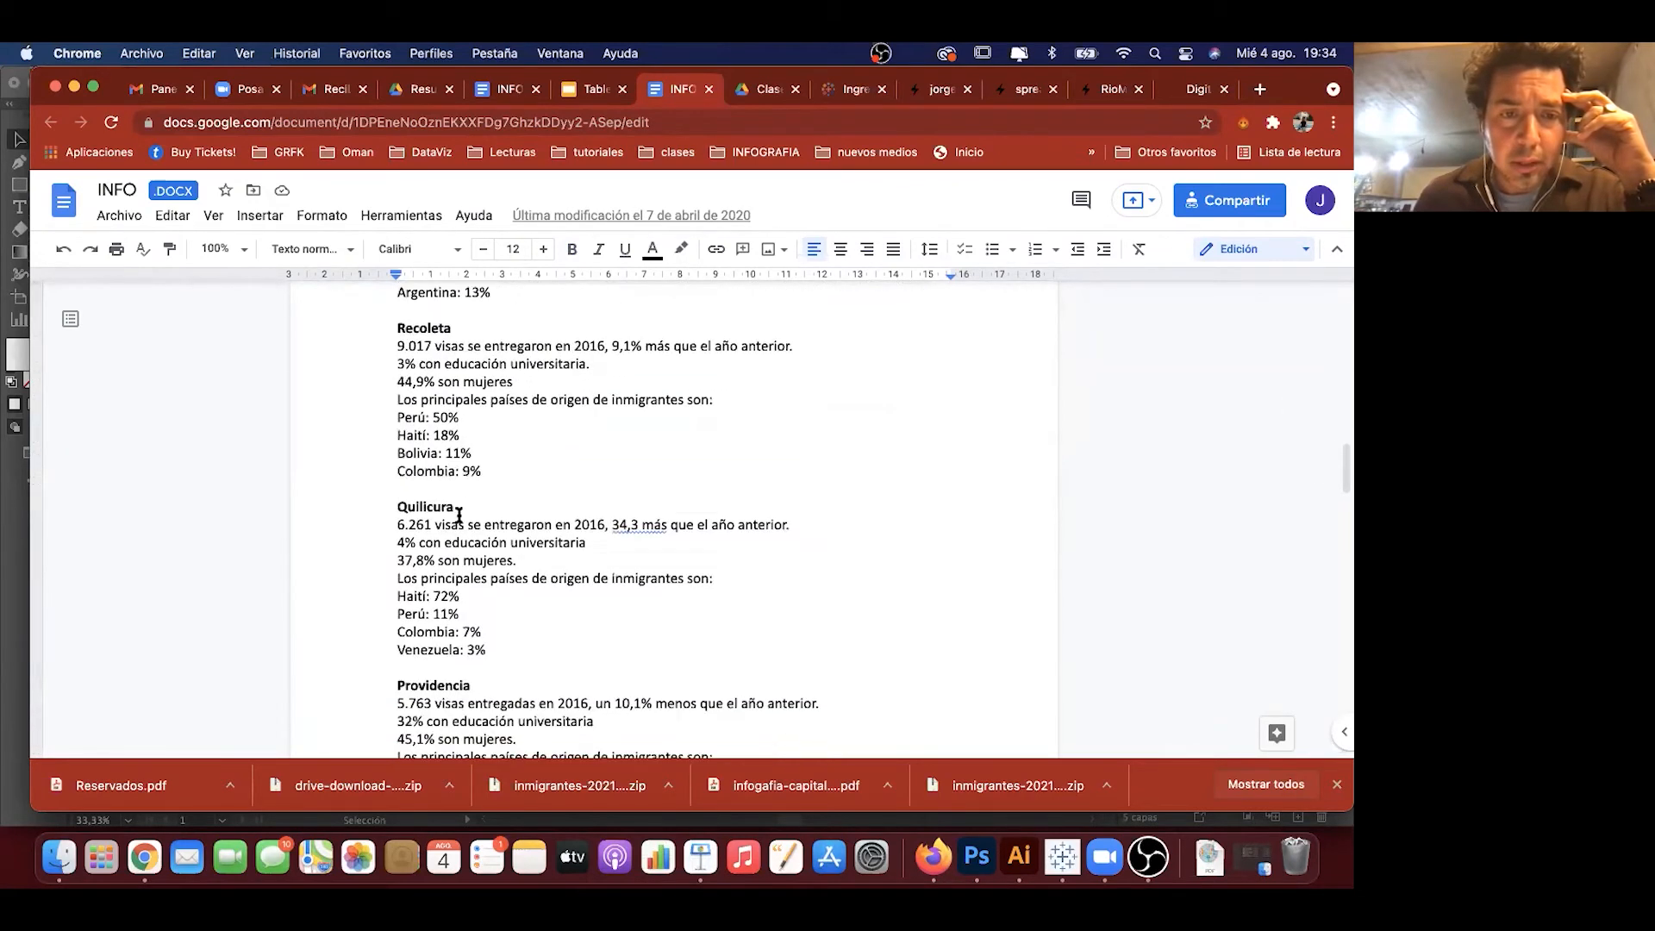
pyautogui.scroll(-8, 462, 514)
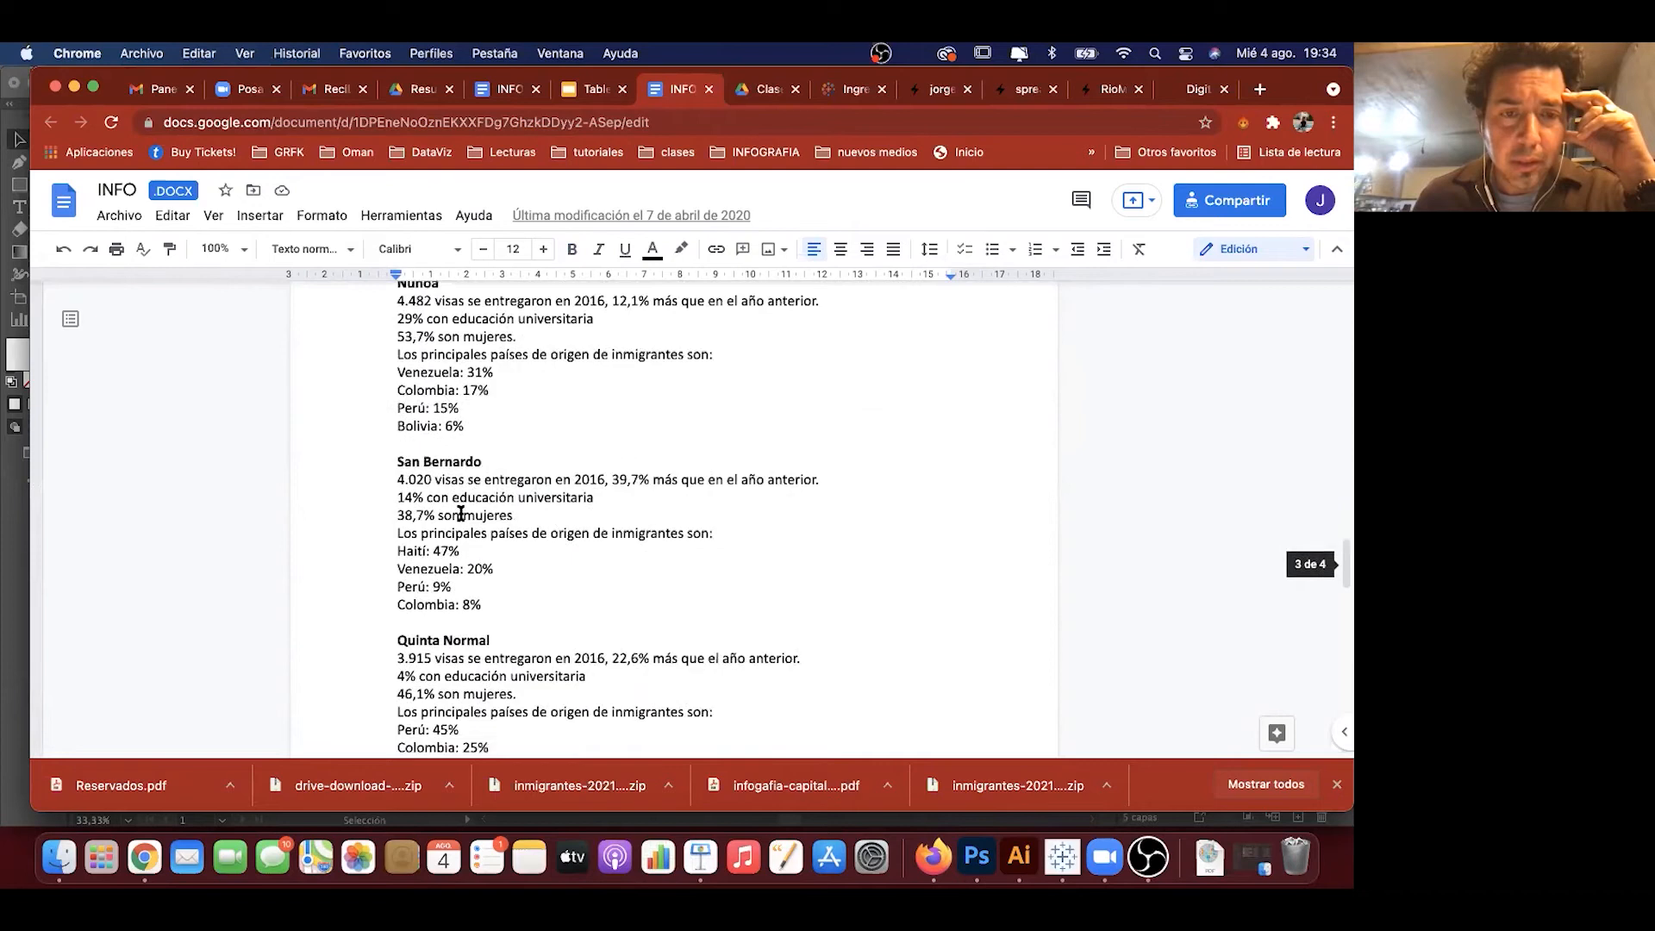
pyautogui.scroll(3, 461, 514)
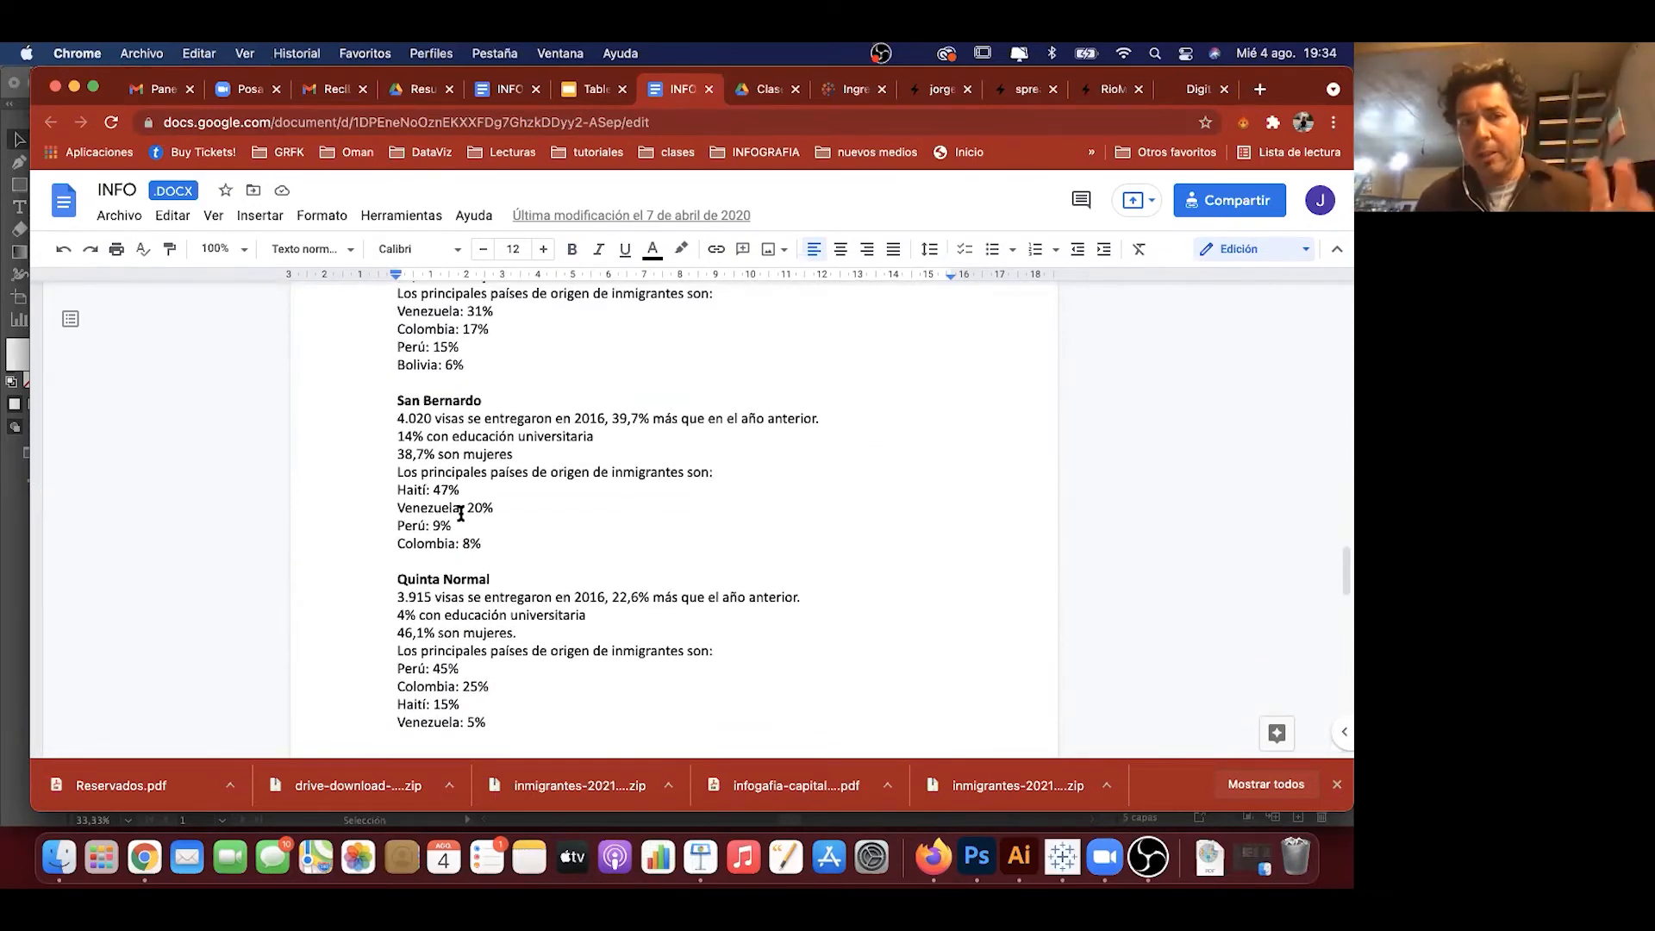
# Step: Go back to the beginning of the document and highlight the Región Metropolitana heading
pyautogui.scroll(20, 461, 531)
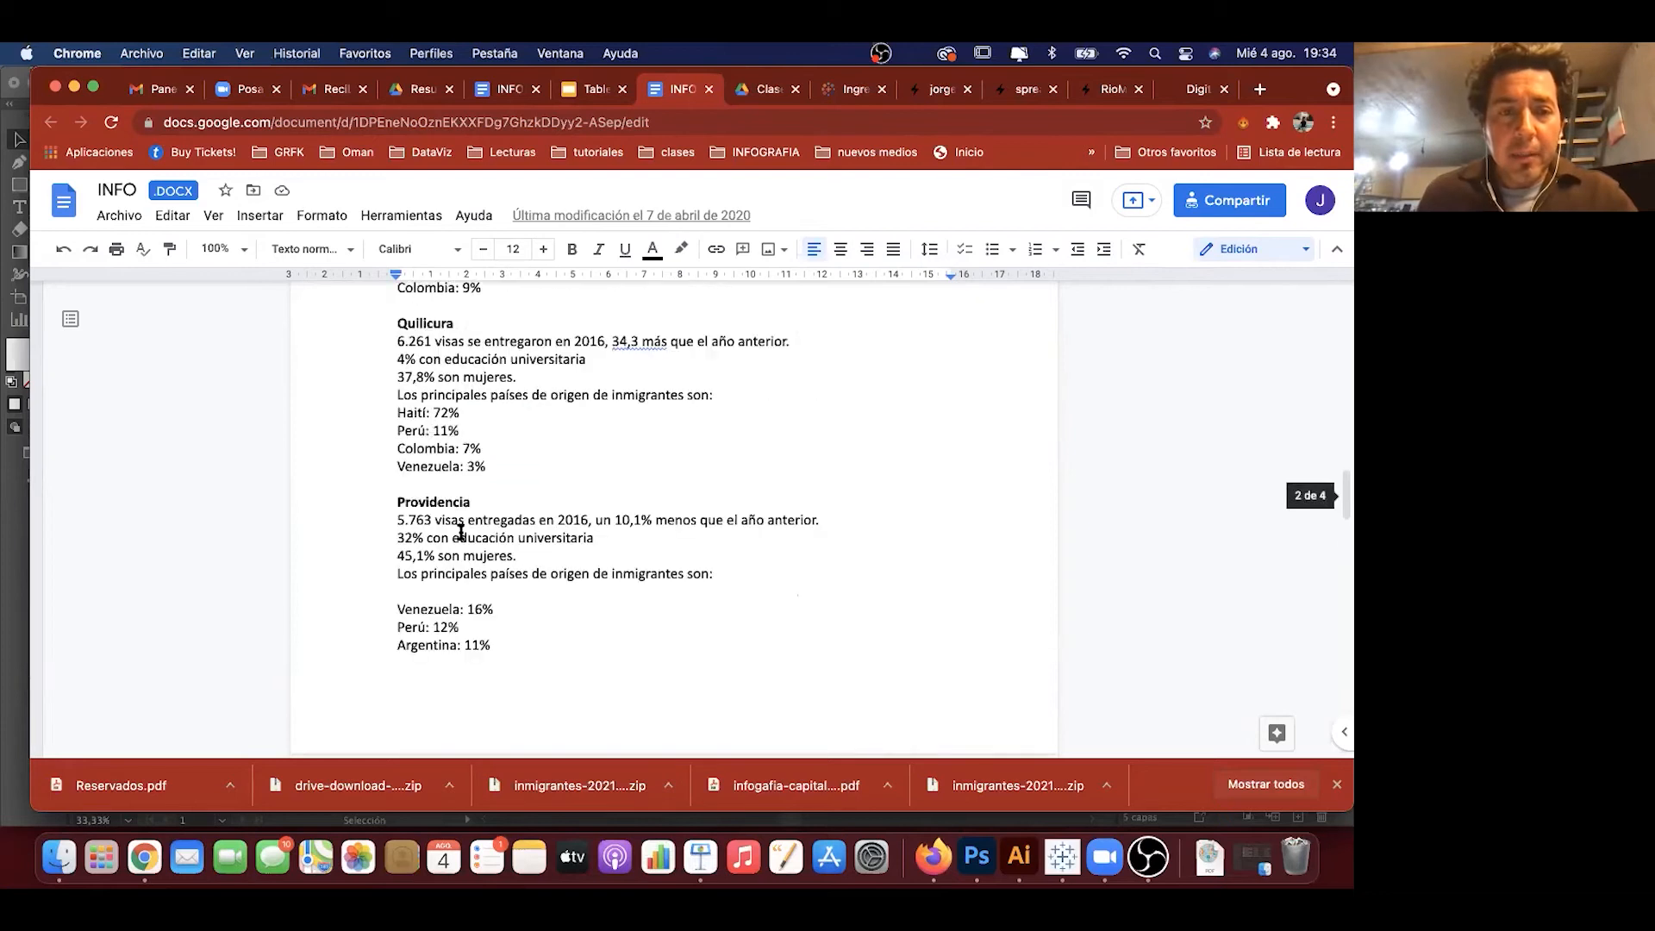
pyautogui.scroll(3, 461, 532)
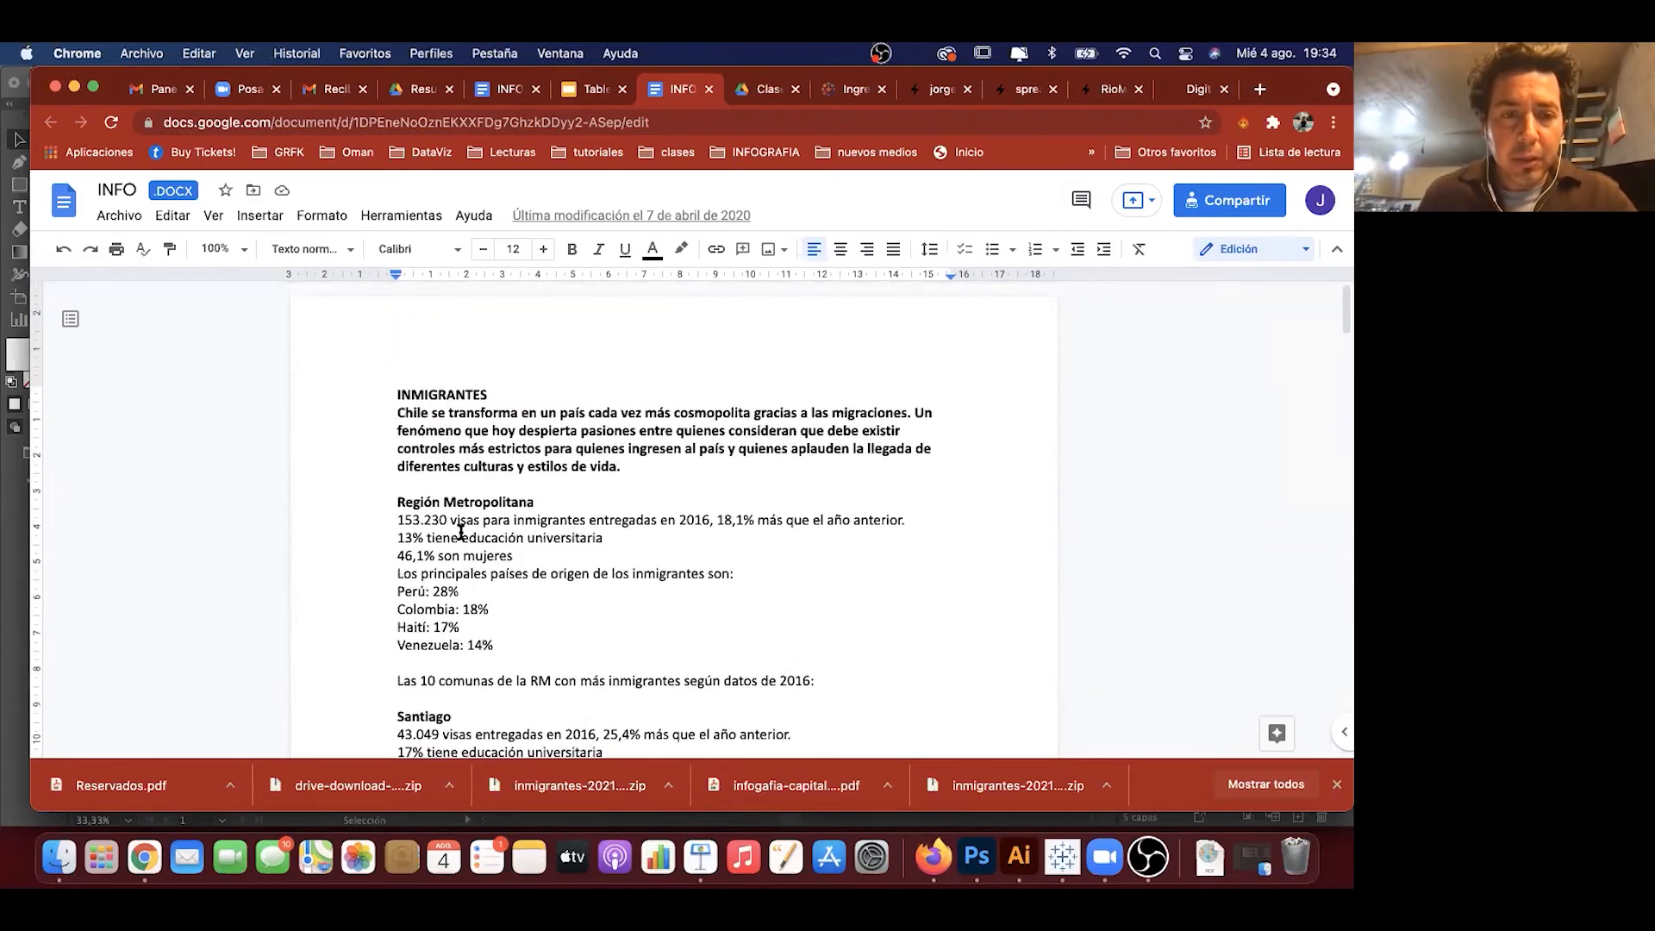
pyautogui.doubleClick(534, 502)
pyautogui.moveTo(436, 502); pyautogui.dragTo(422, 503)
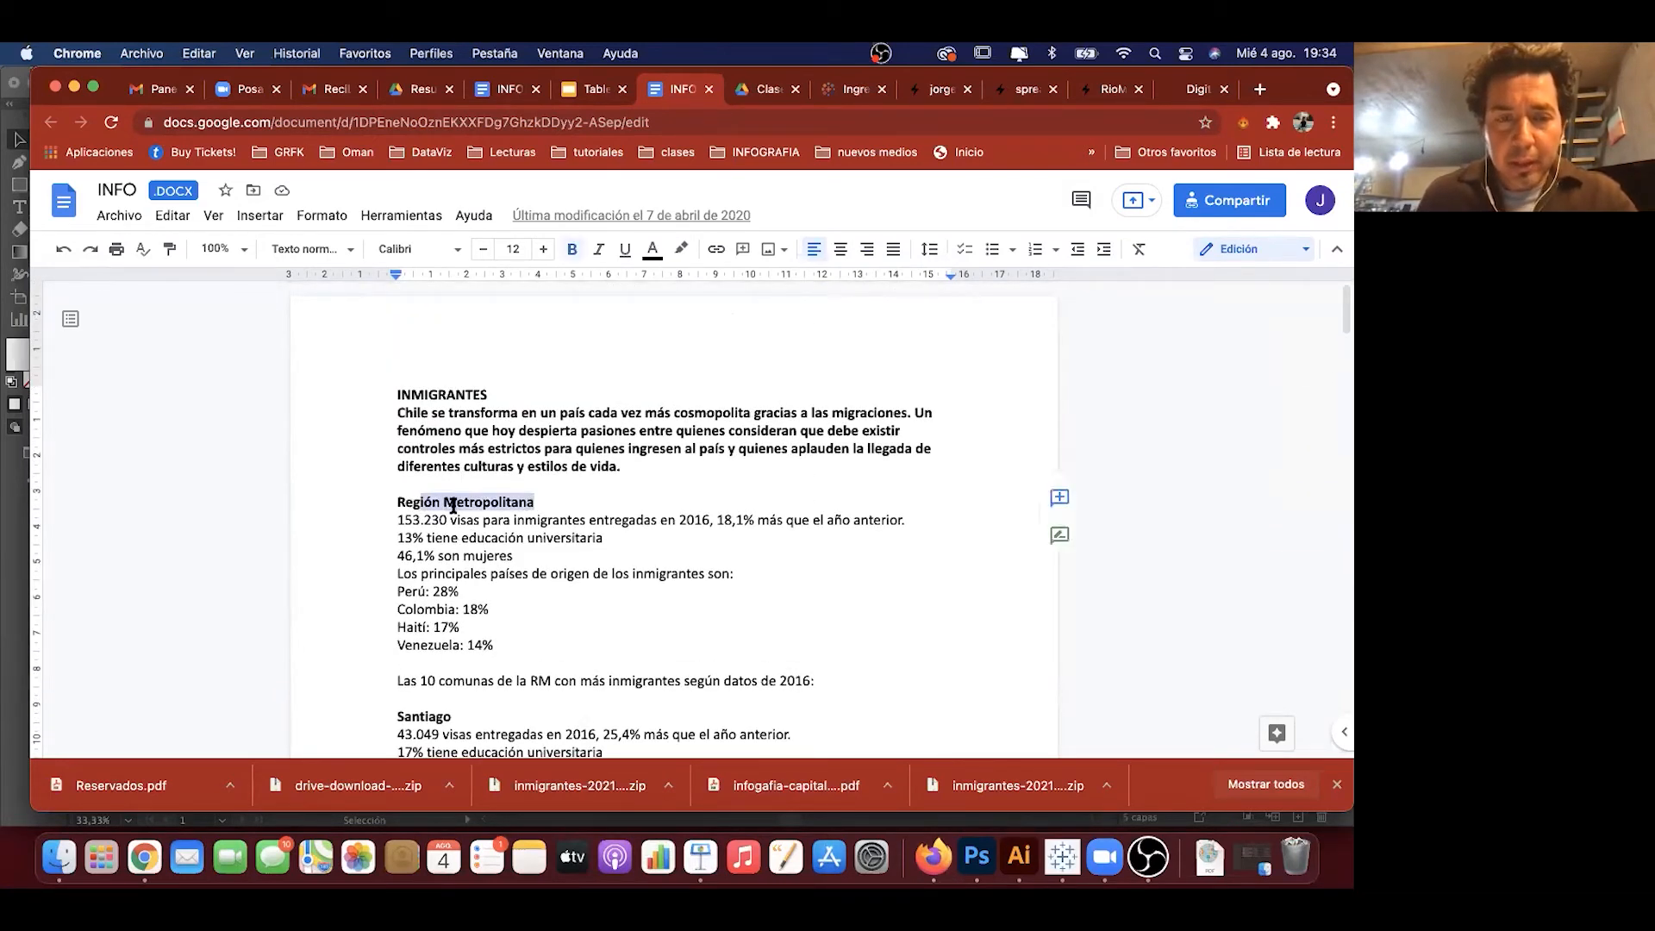
# Step: Open the cap_chile.xls spreadsheet linked from the Datos slide and review the visas per country in Sheet1 and Hoja 1
pyautogui.click(454, 504)
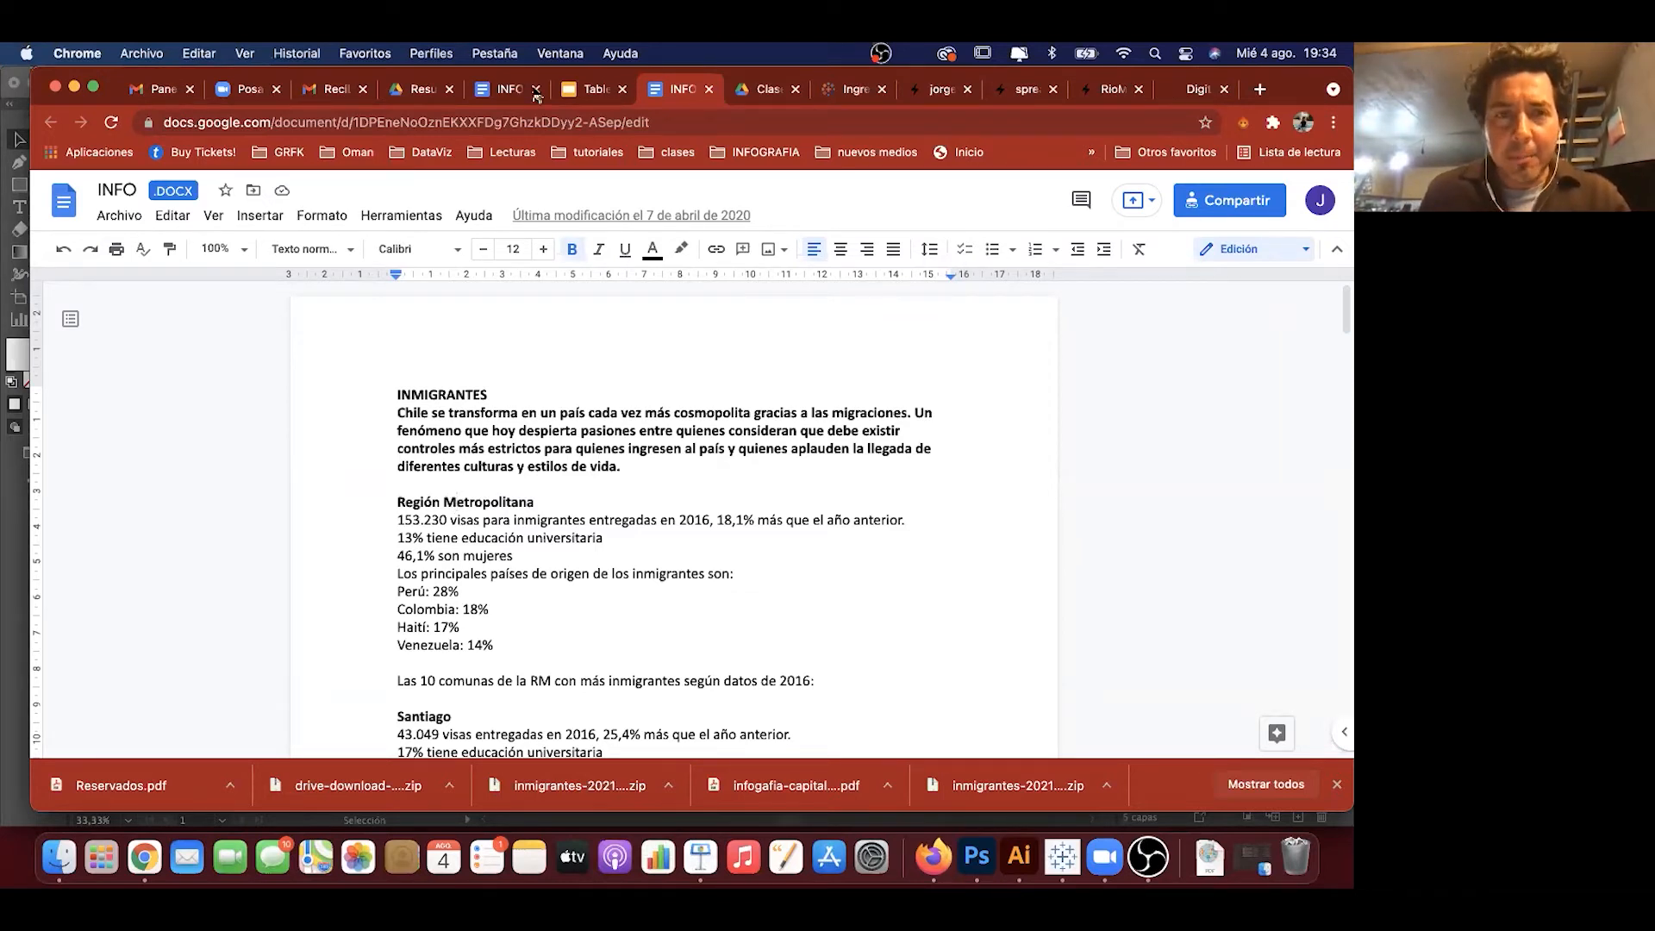
pyautogui.click(591, 92)
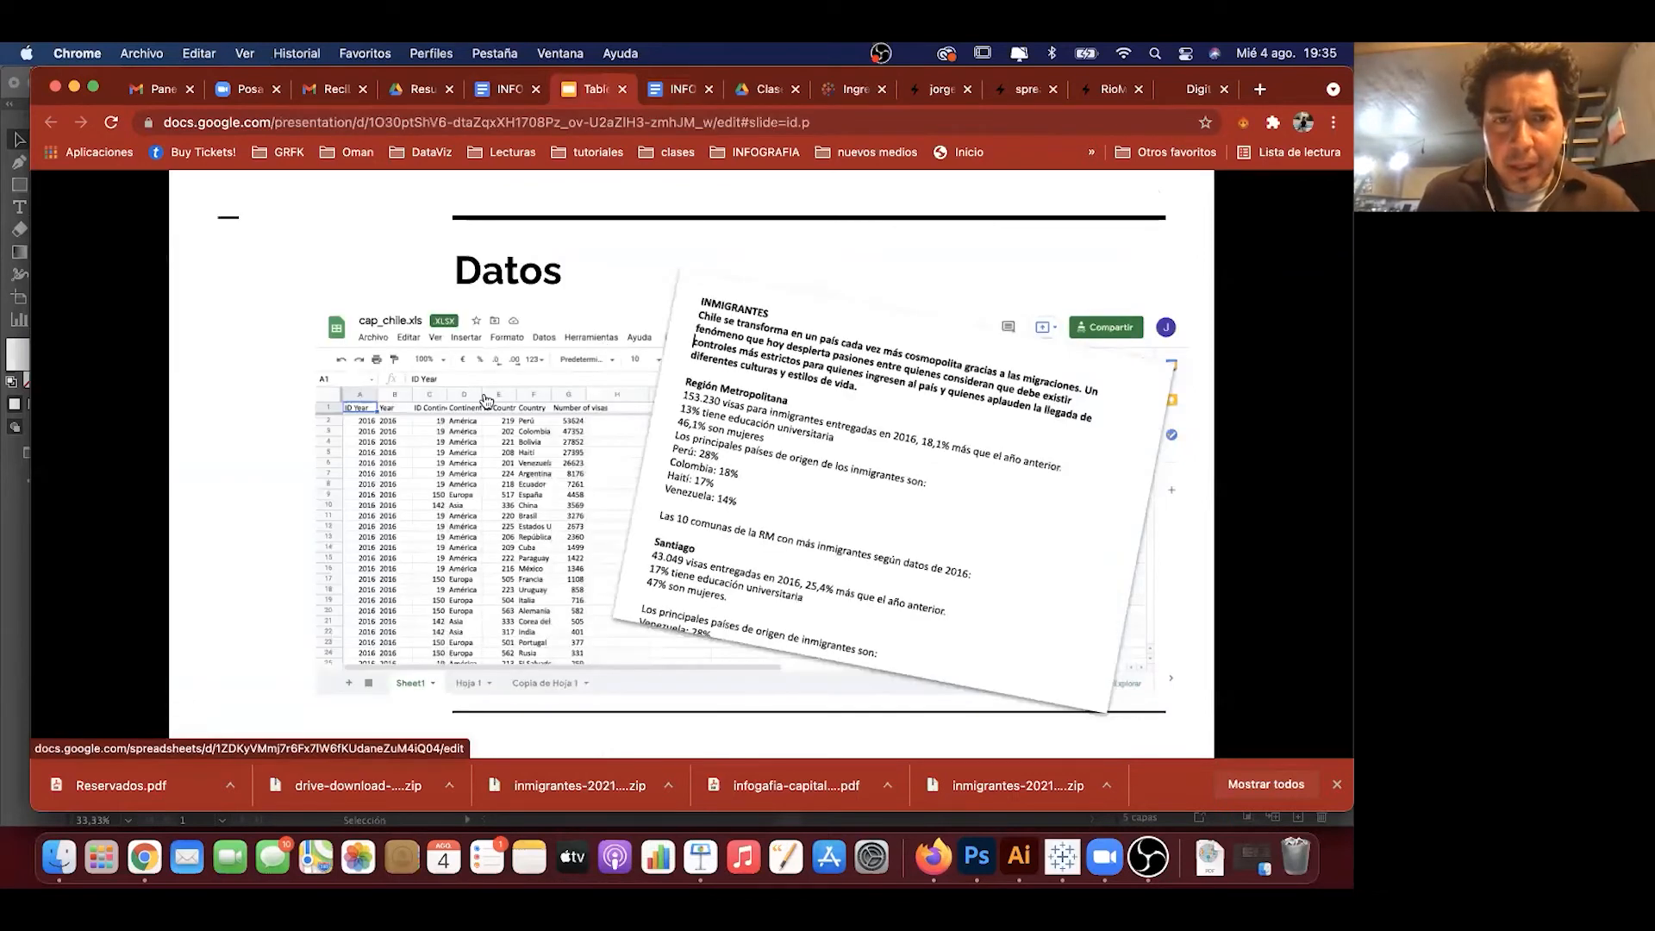
pyautogui.click(484, 397)
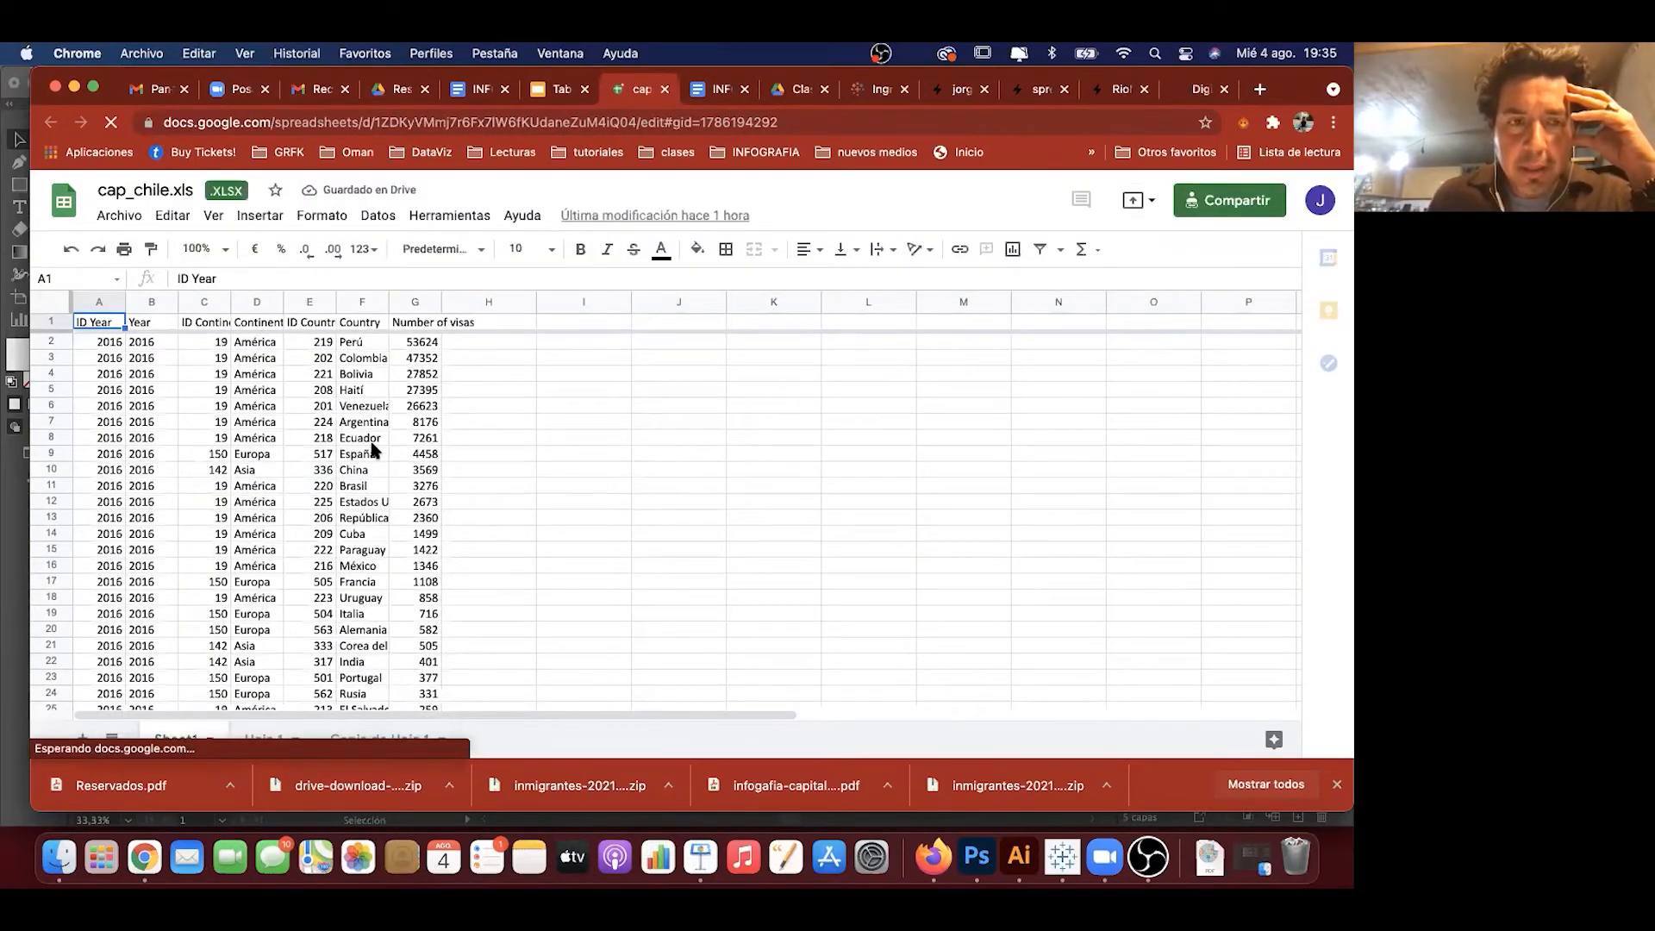
pyautogui.scroll(-2, 465, 472)
pyautogui.scroll(2, 499, 497)
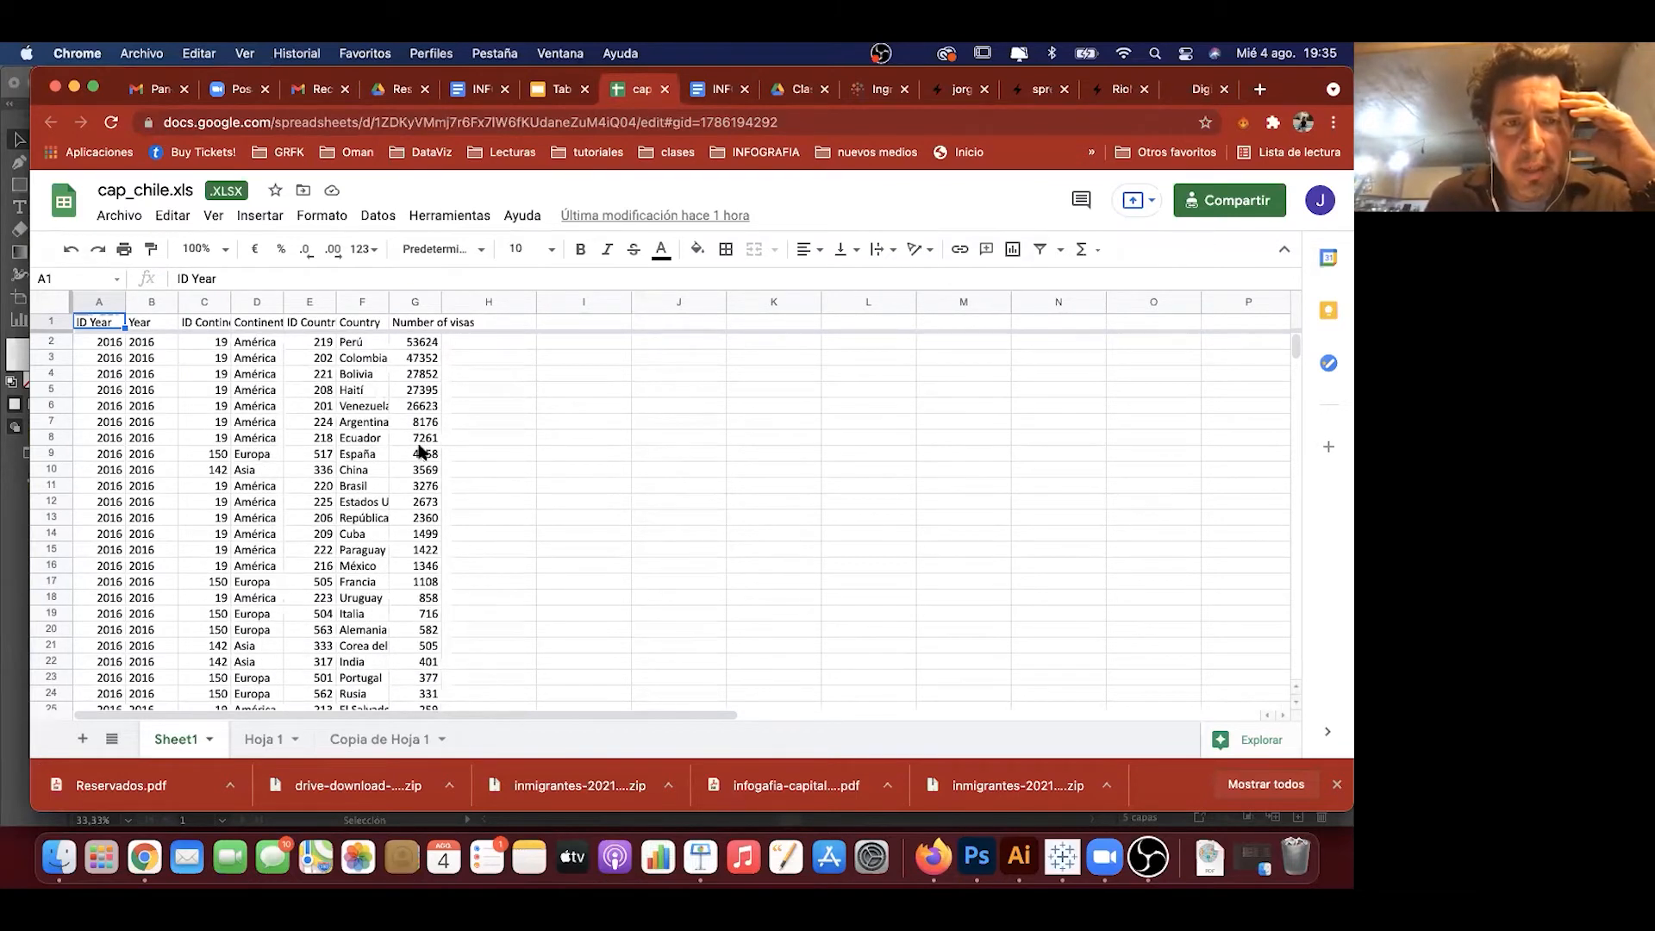
pyautogui.click(270, 737)
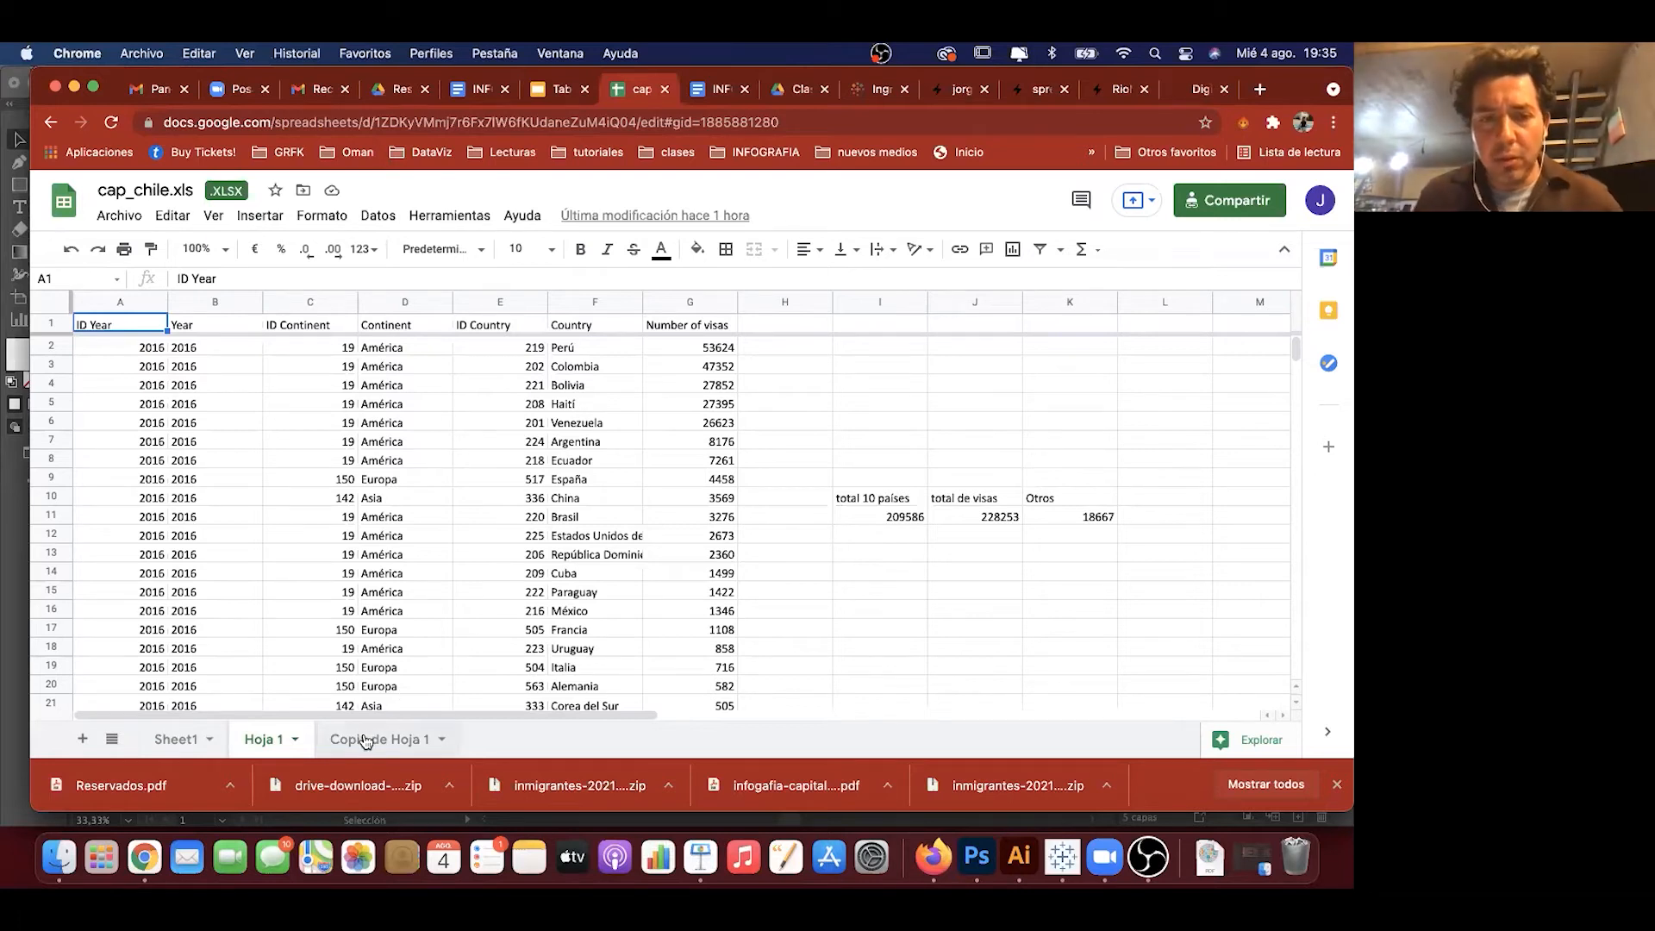
pyautogui.click(174, 739)
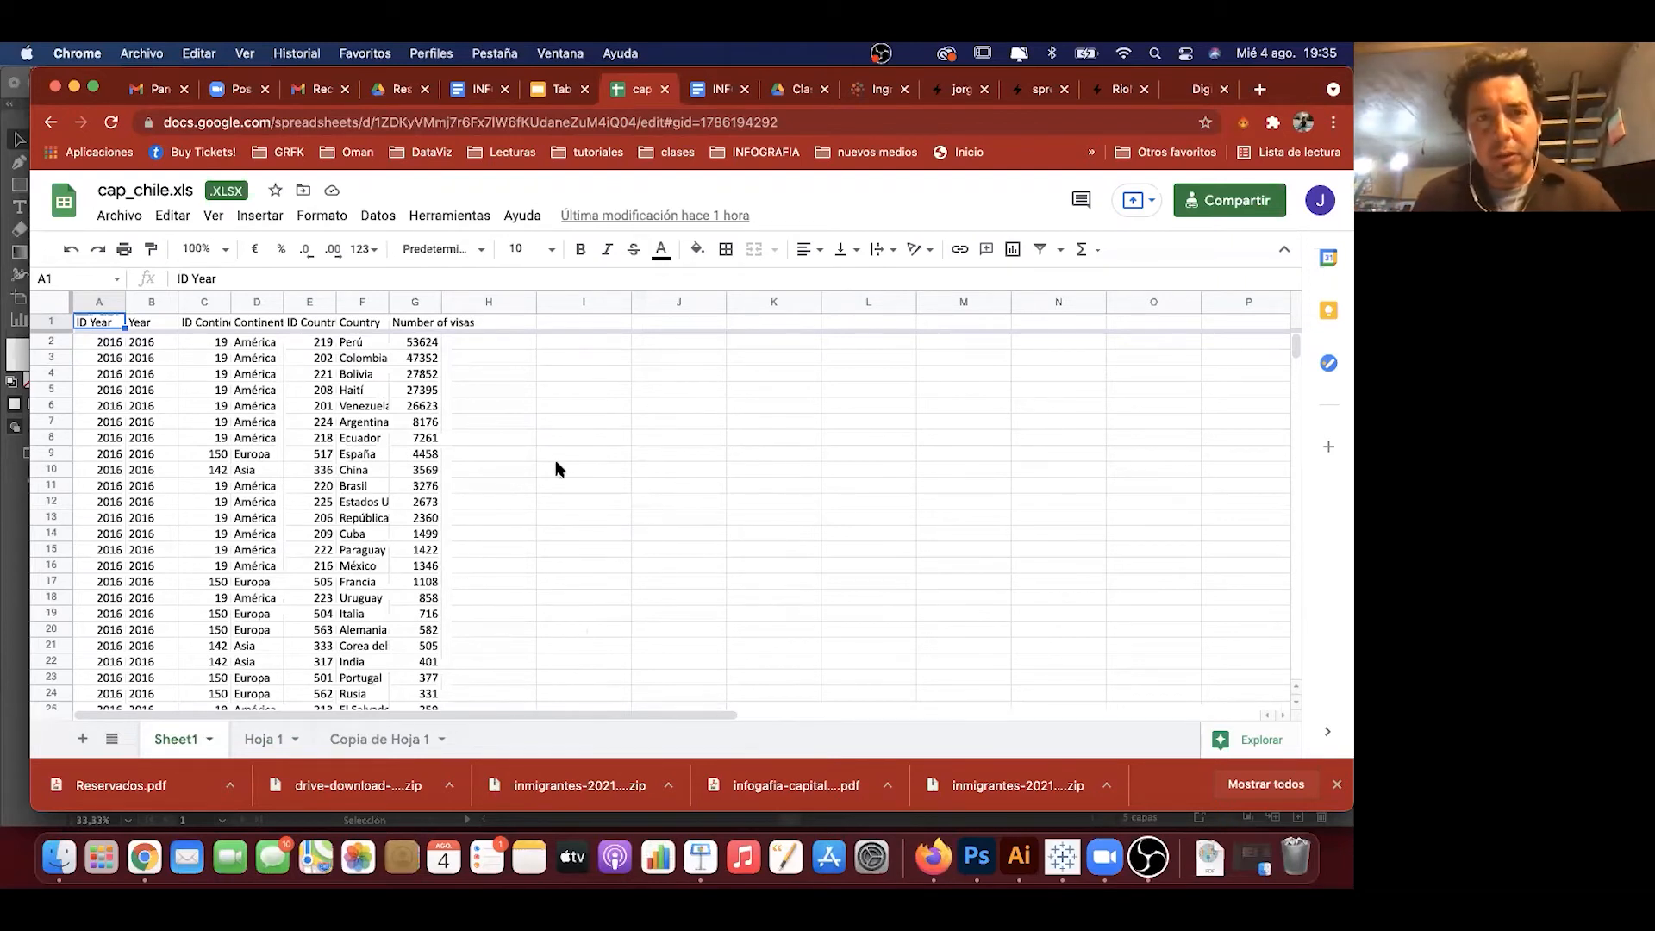
# Step: Return to the presentation and advance to the Paso 2 slide, Qué plataforma
pyautogui.click(541, 91)
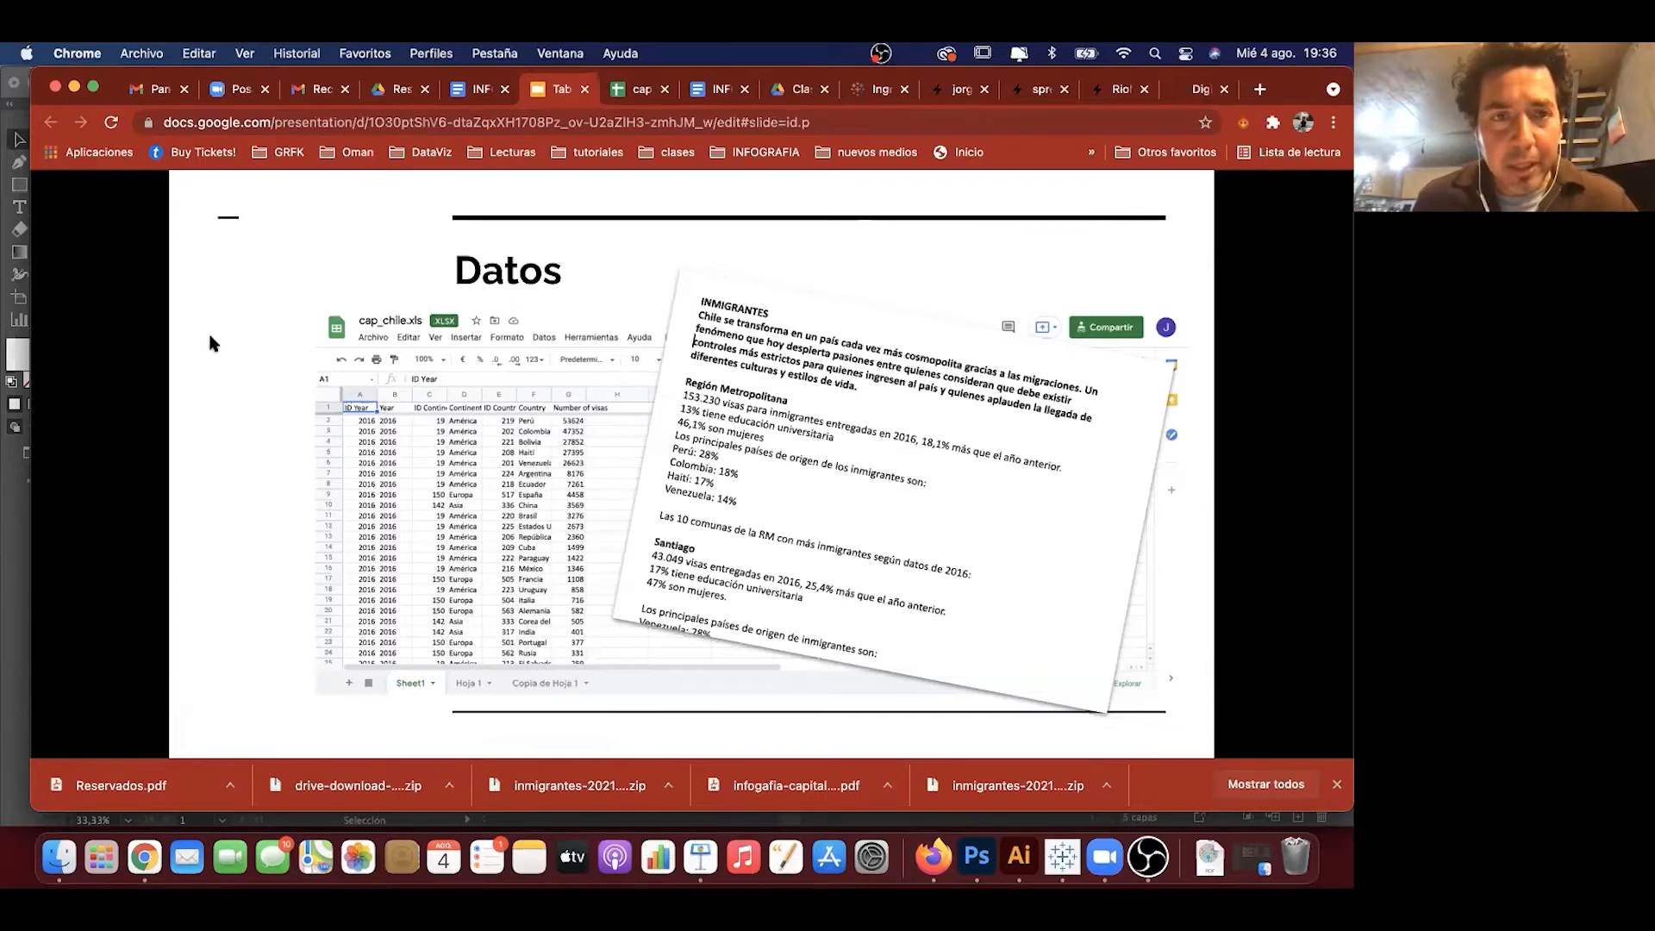
pyautogui.click(1174, 262)
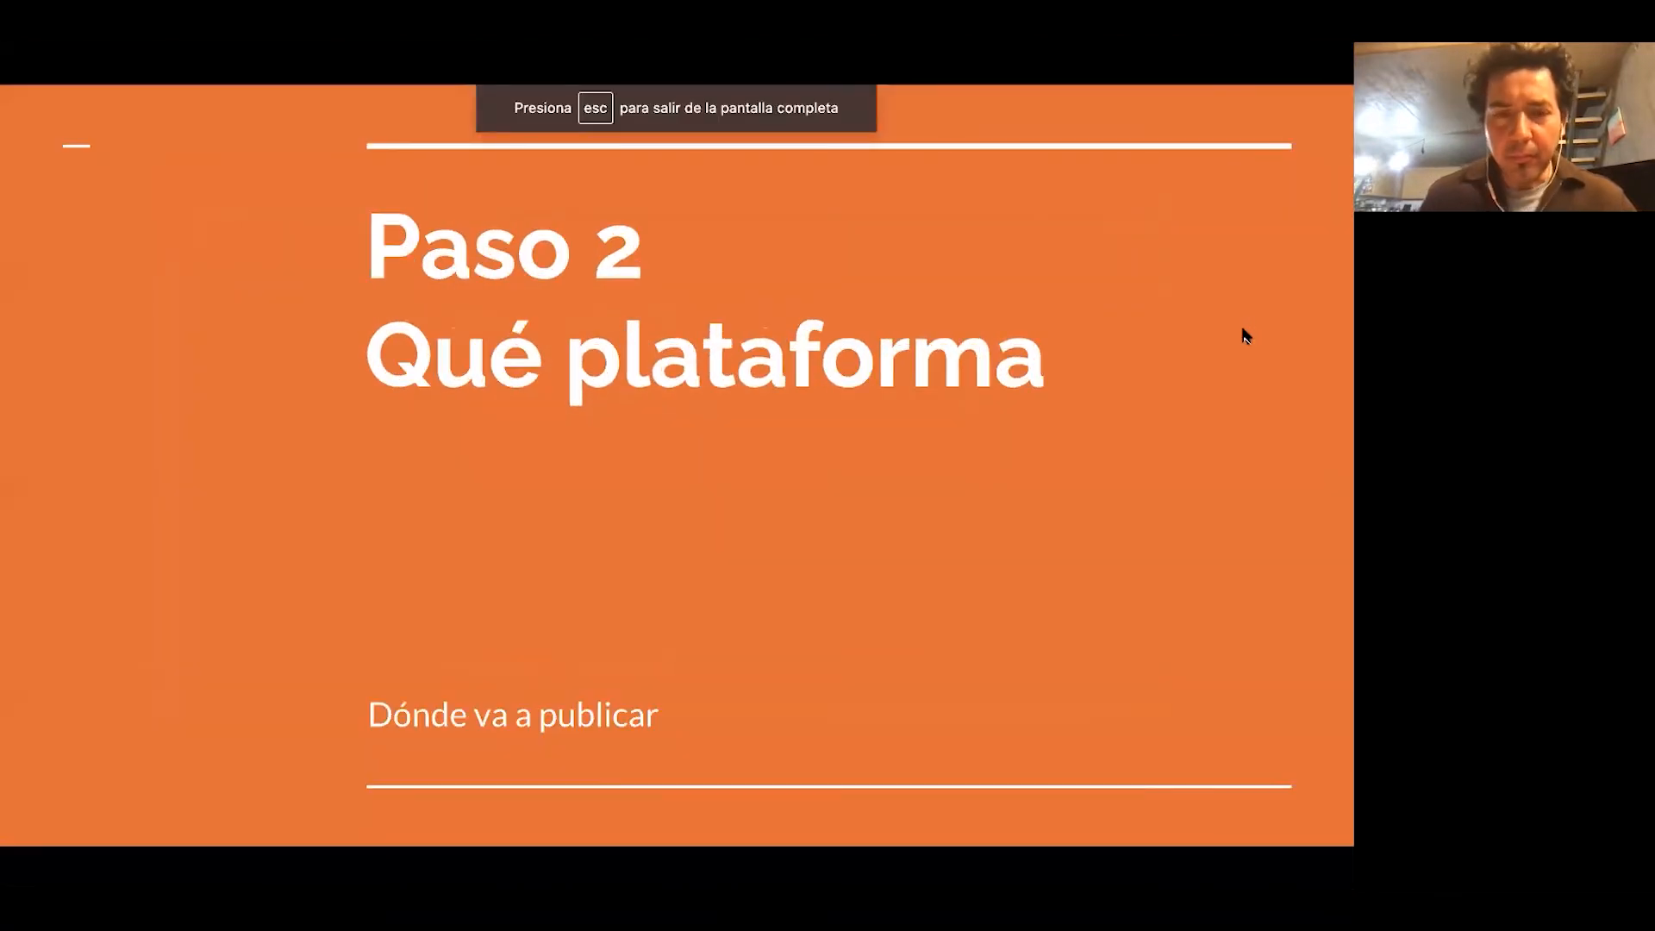
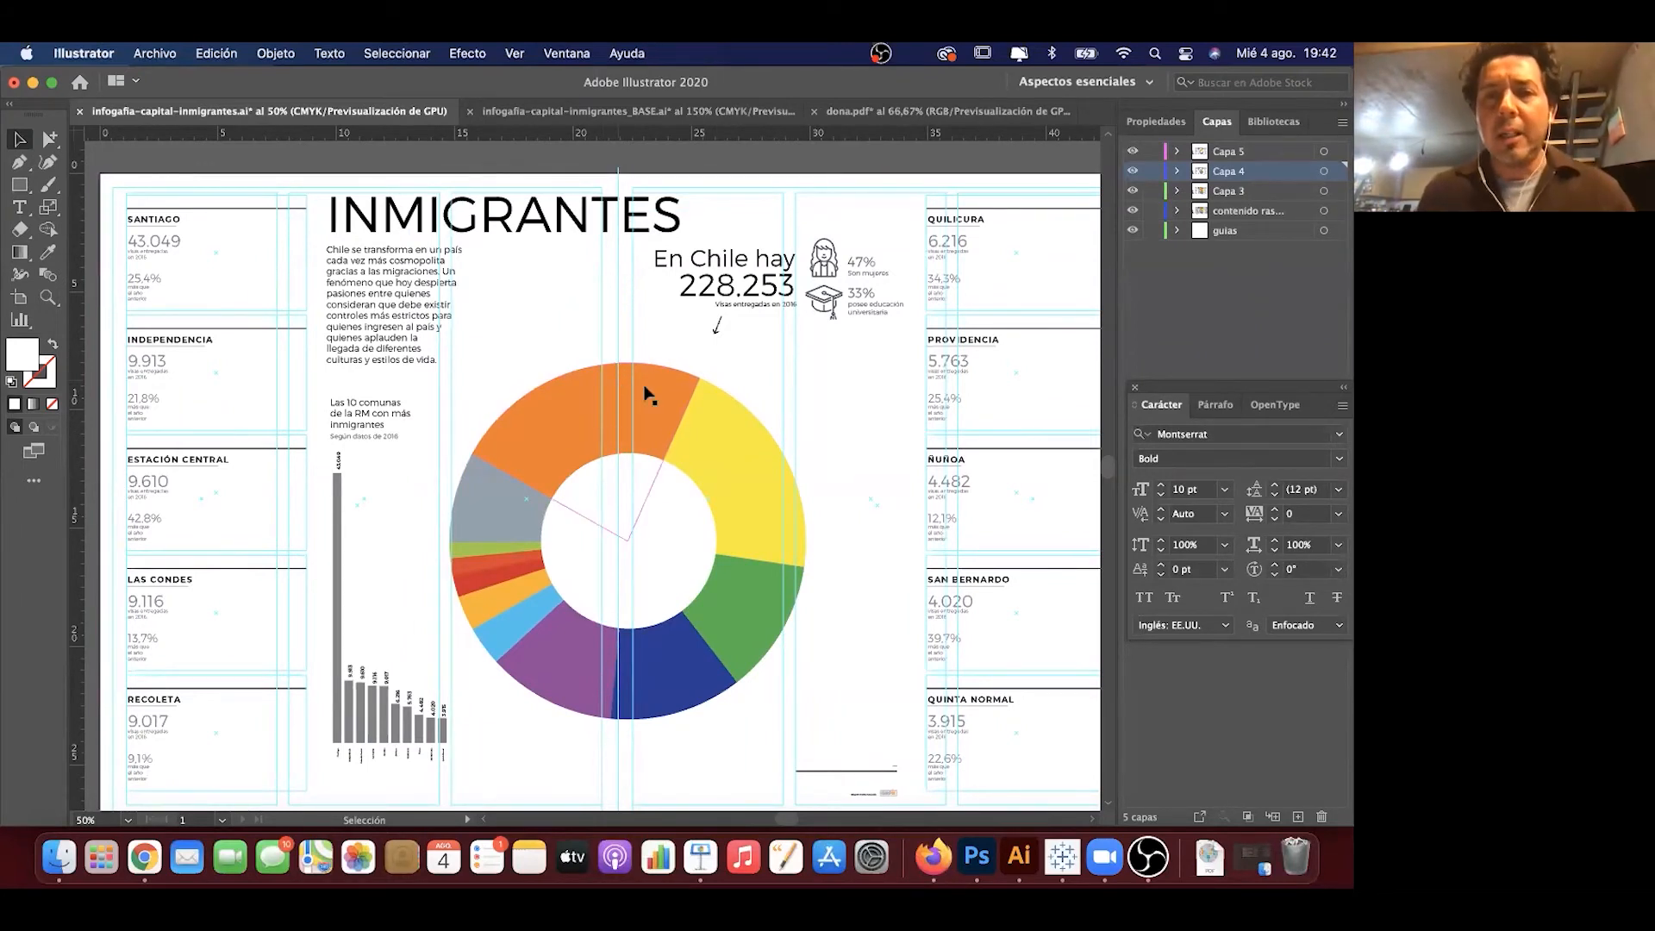
# Step: In Illustrator, look over the infografia-capital-inmigrantes.ai layout and hide its guides
pyautogui.moveTo(760, 373); pyautogui.dragTo(636, 388)
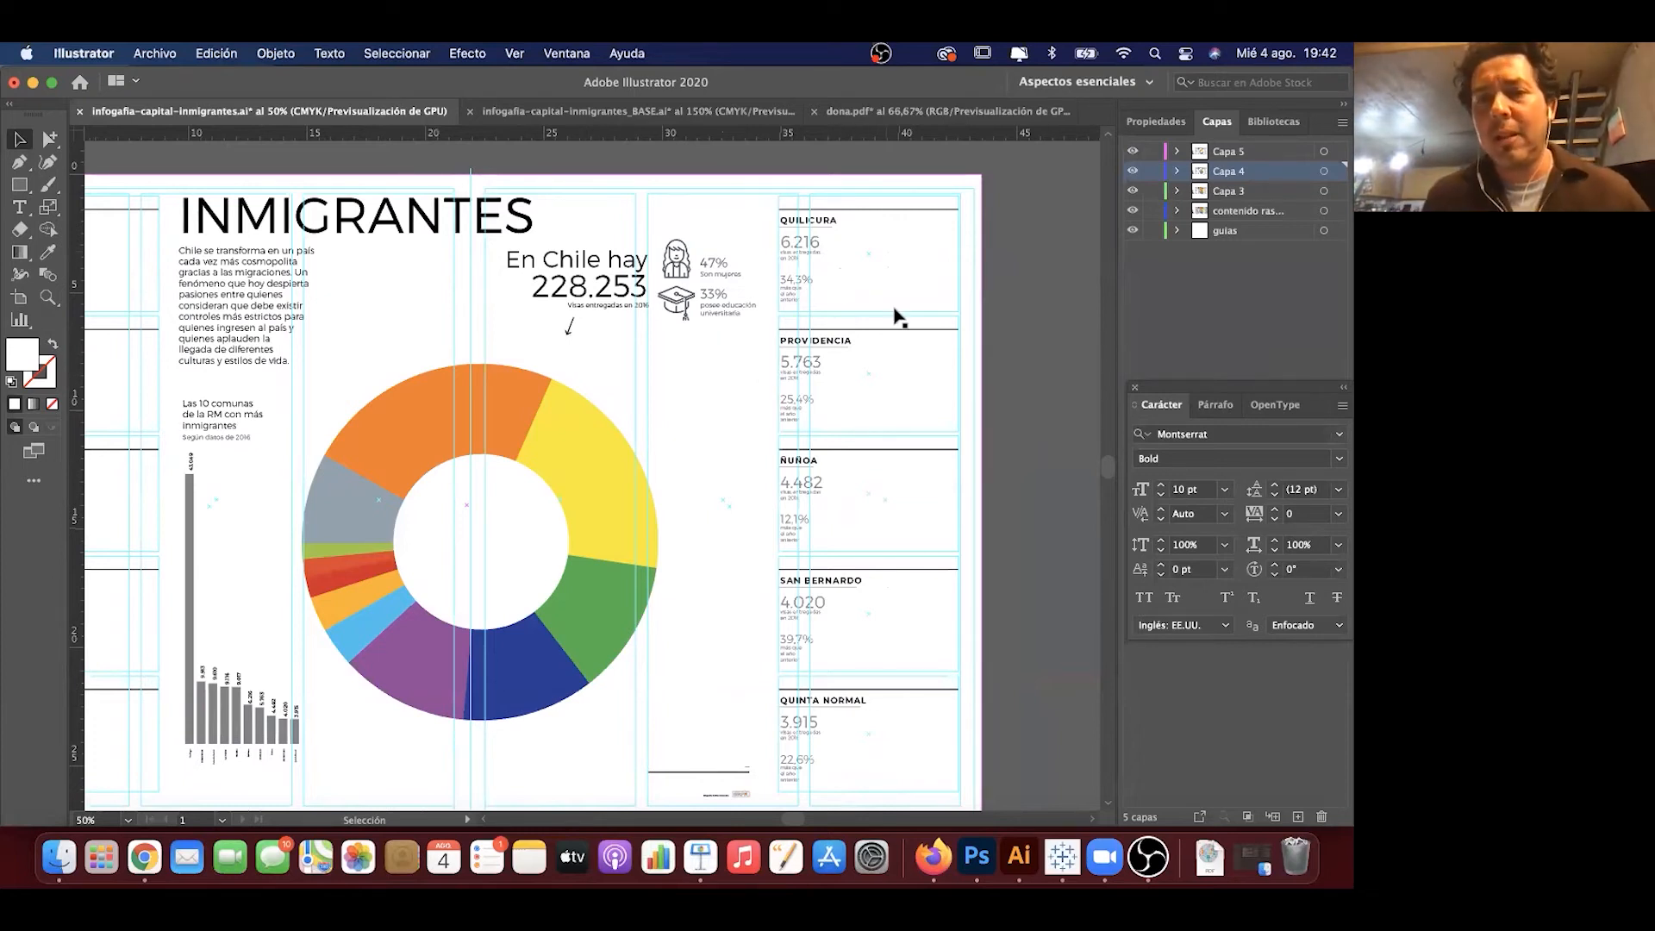
pyautogui.moveTo(784, 441); pyautogui.dragTo(931, 330)
pyautogui.moveTo(798, 371); pyautogui.dragTo(859, 412)
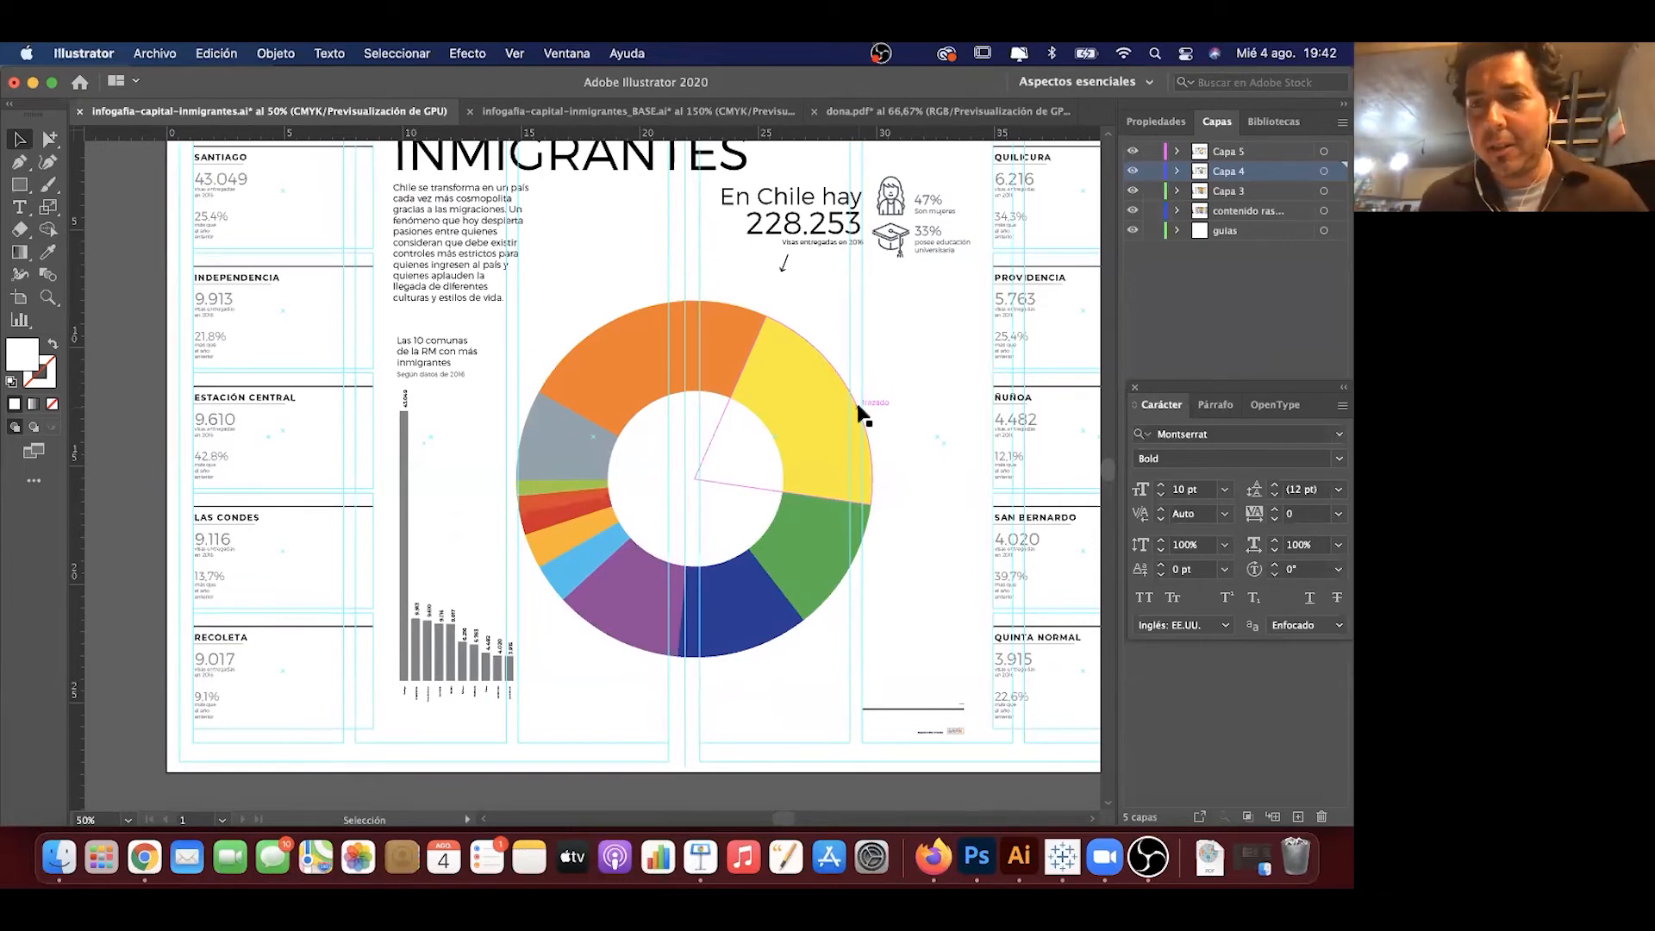
pyautogui.moveTo(751, 280); pyautogui.dragTo(647, 329)
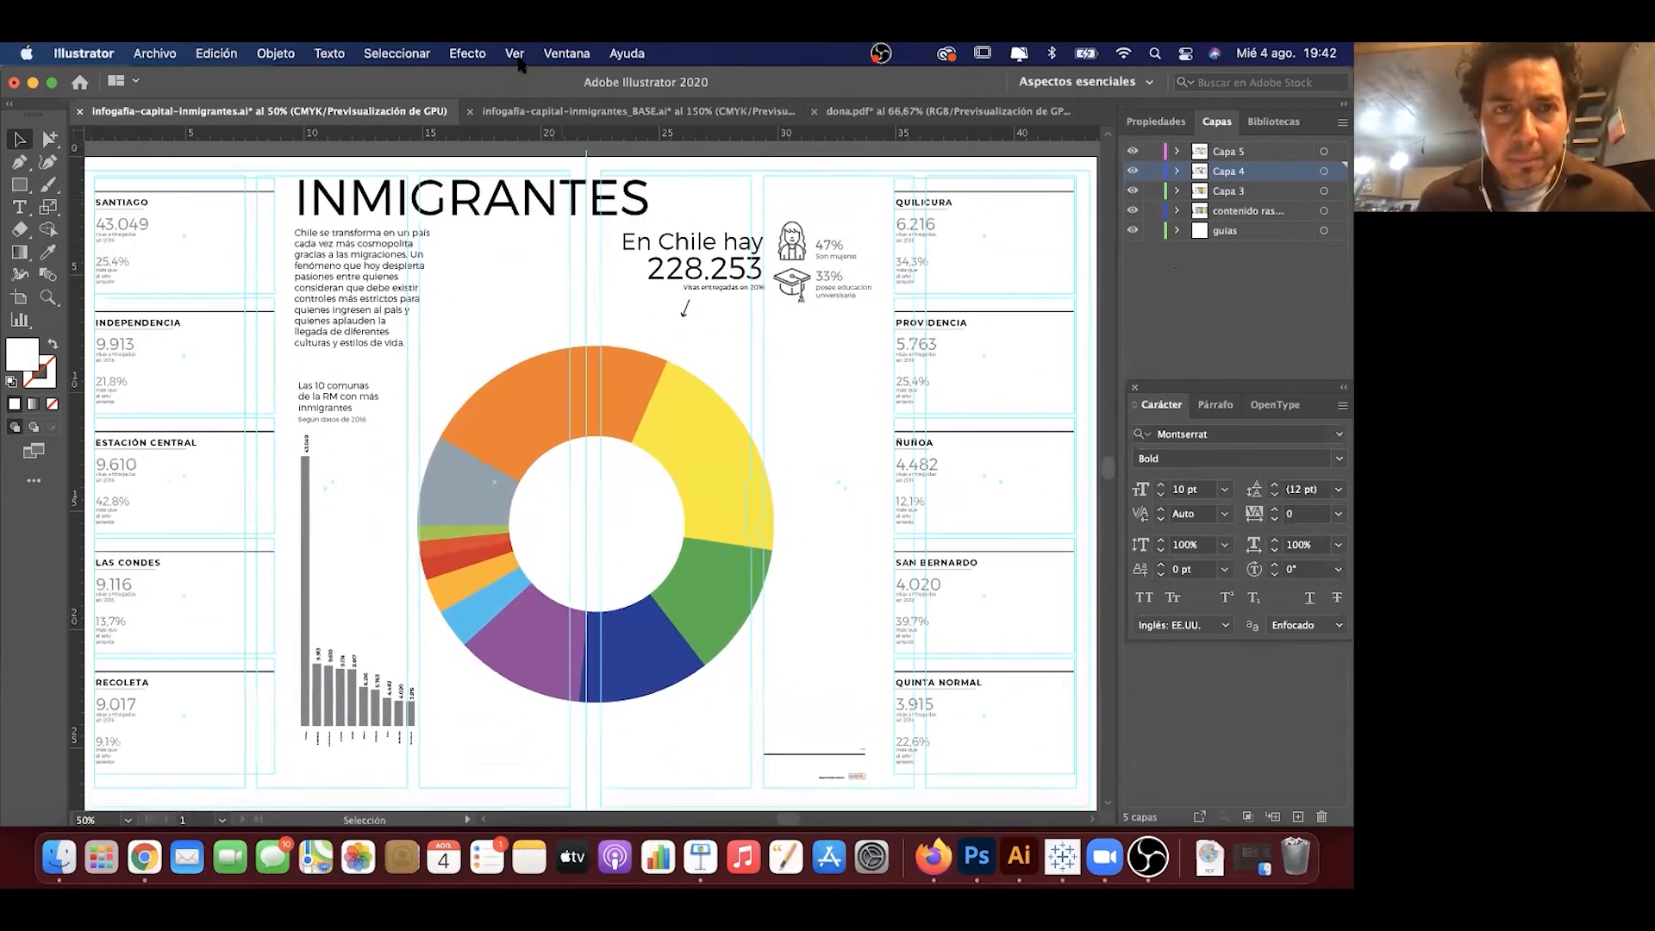
pyautogui.click(516, 54)
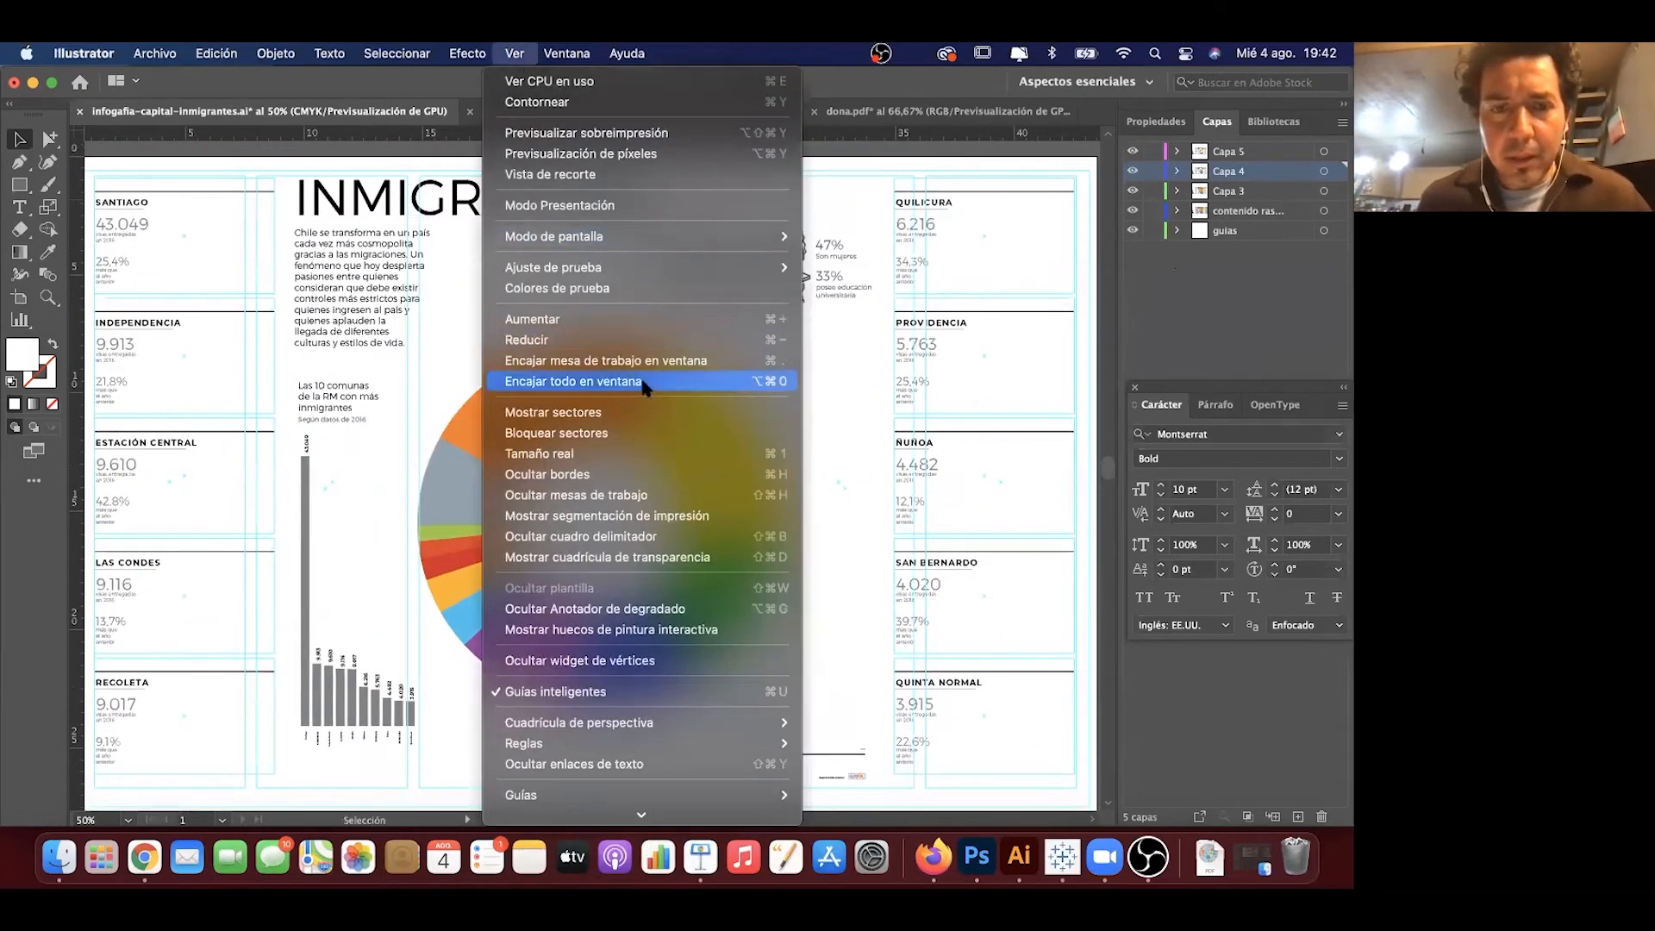
pyautogui.moveTo(628, 795)
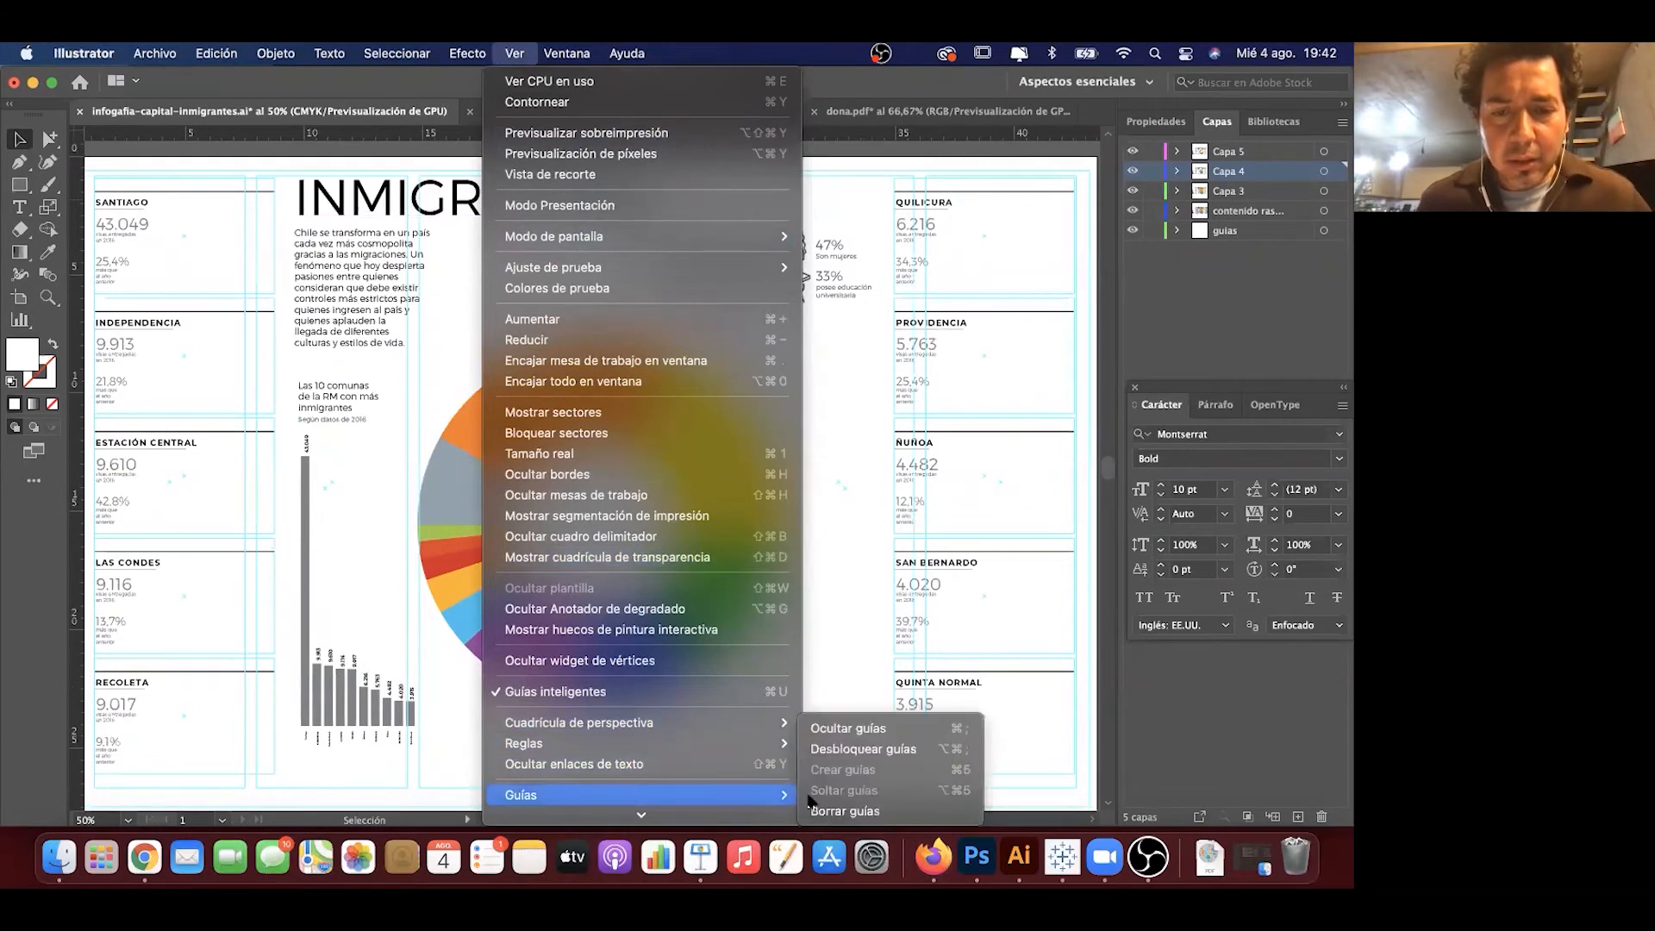
pyautogui.click(867, 730)
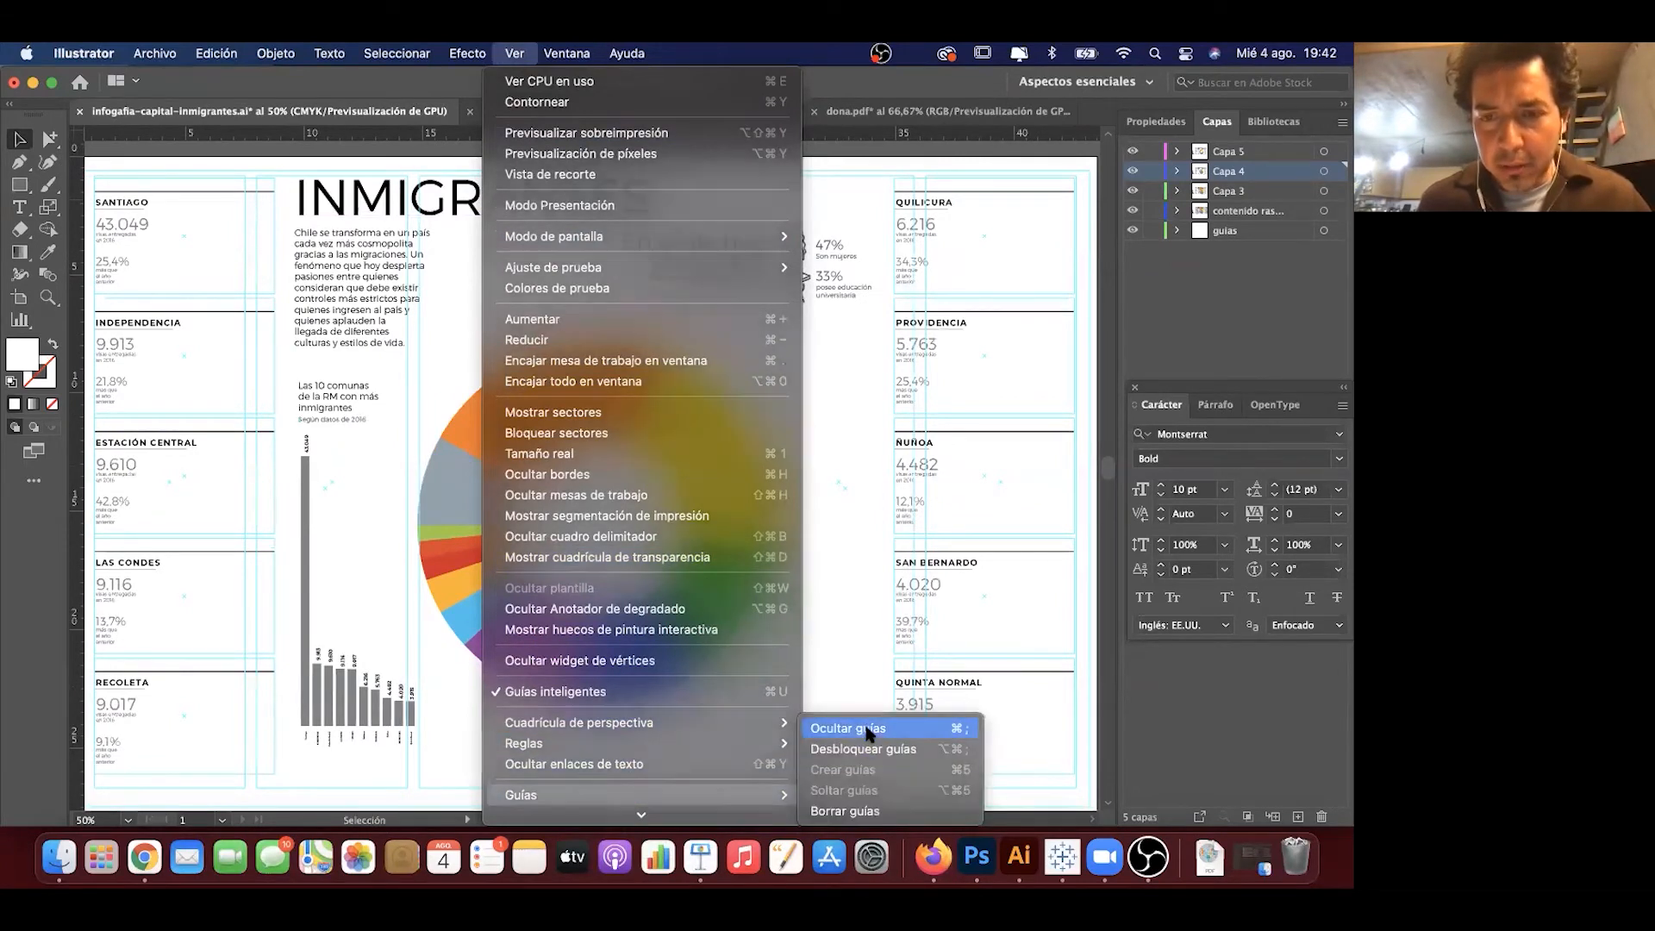
pyautogui.moveTo(794, 422)
pyautogui.mouseDown()
pyautogui.moveTo(849, 394)
pyautogui.moveTo(779, 428)
pyautogui.mouseUp()
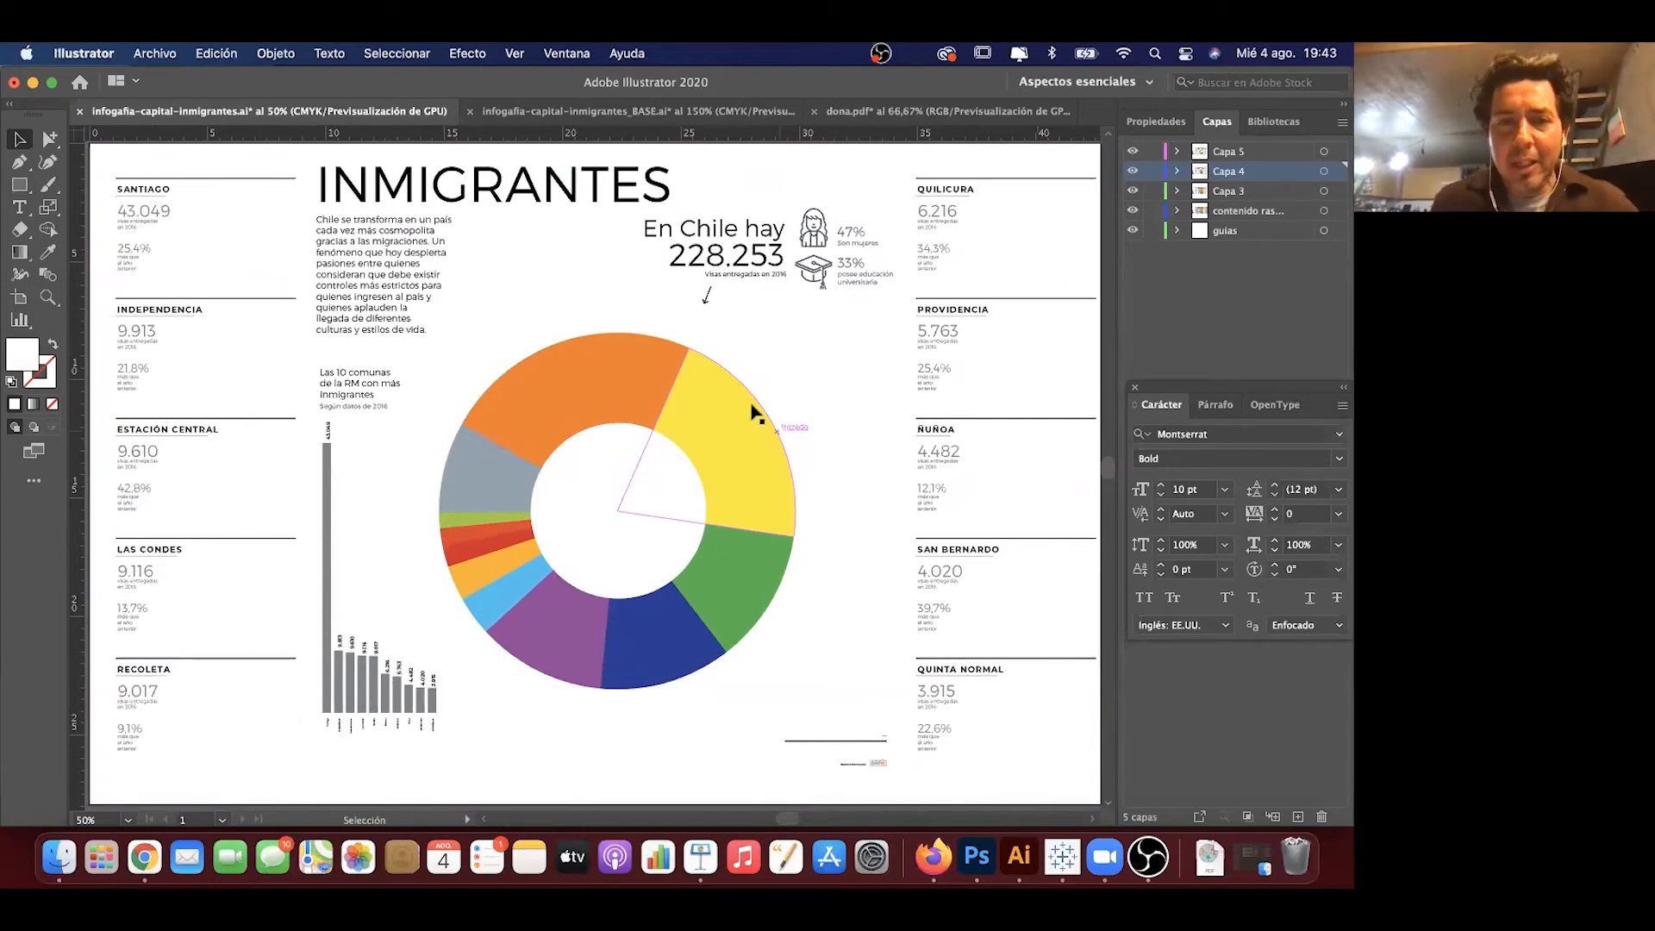
# Step: Try reshaping the yellow donut slice by moving its upper outer anchor point outward with Direct Selection, and undo the change
pyautogui.keyDown('alt'); pyautogui.click(48, 139); pyautogui.keyUp('alt')
pyautogui.keyDown('alt'); pyautogui.click(48, 139); pyautogui.keyUp('alt')
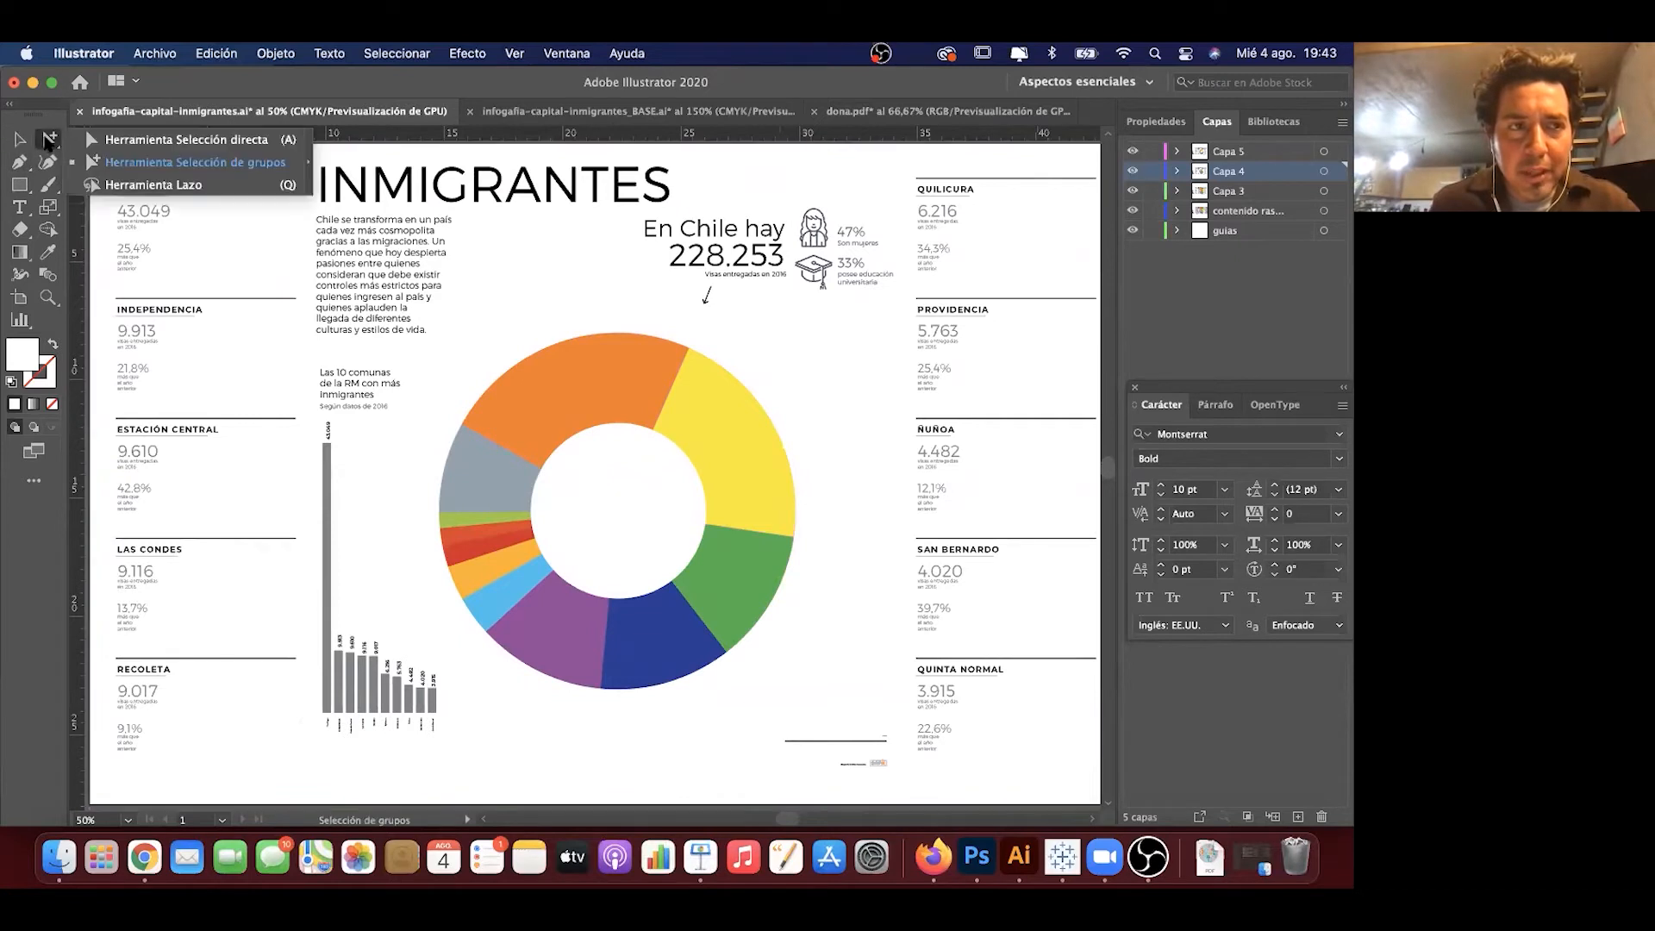
pyautogui.click(755, 382)
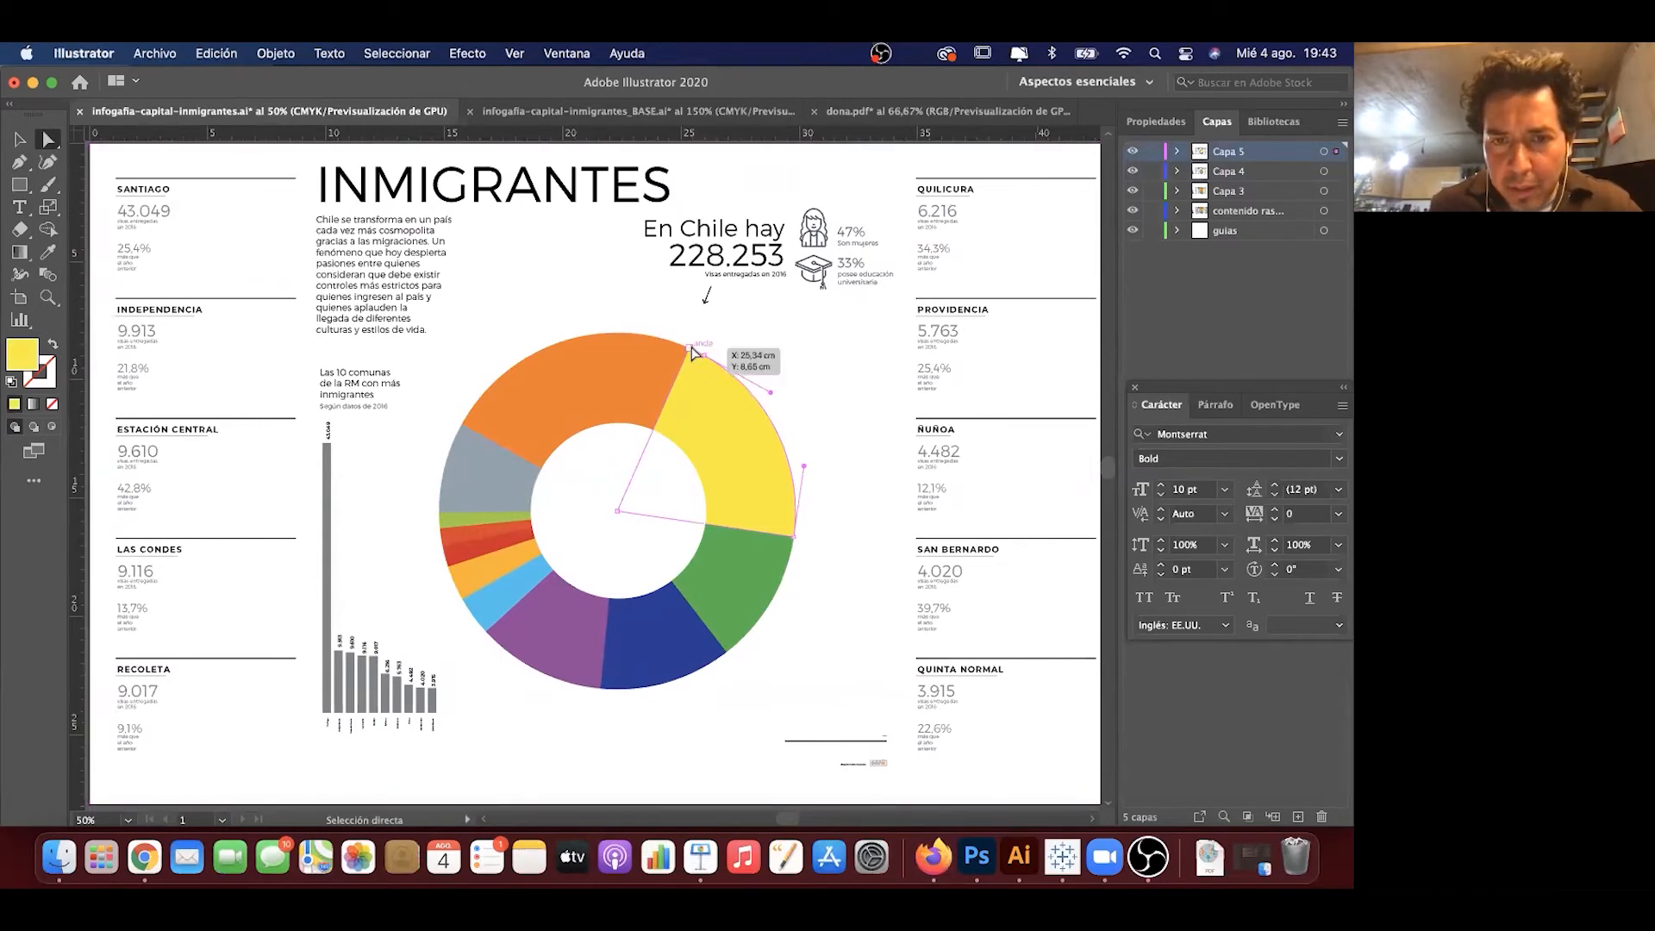
pyautogui.moveTo(694, 354); pyautogui.dragTo(683, 299)
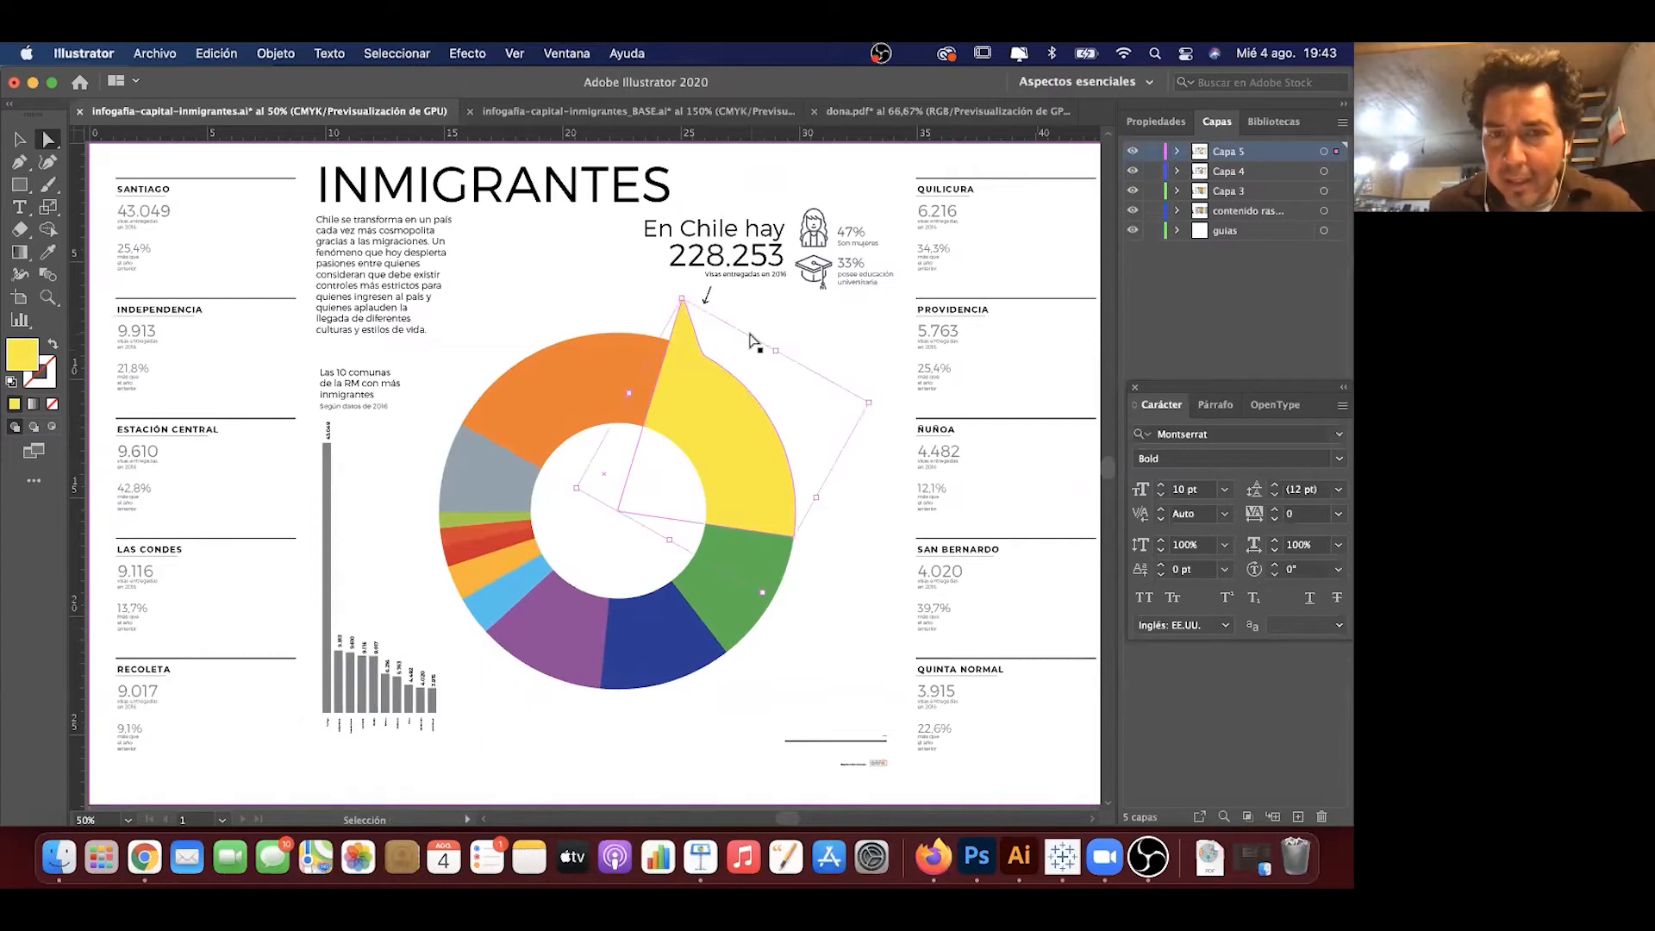
pyautogui.press('super+z')
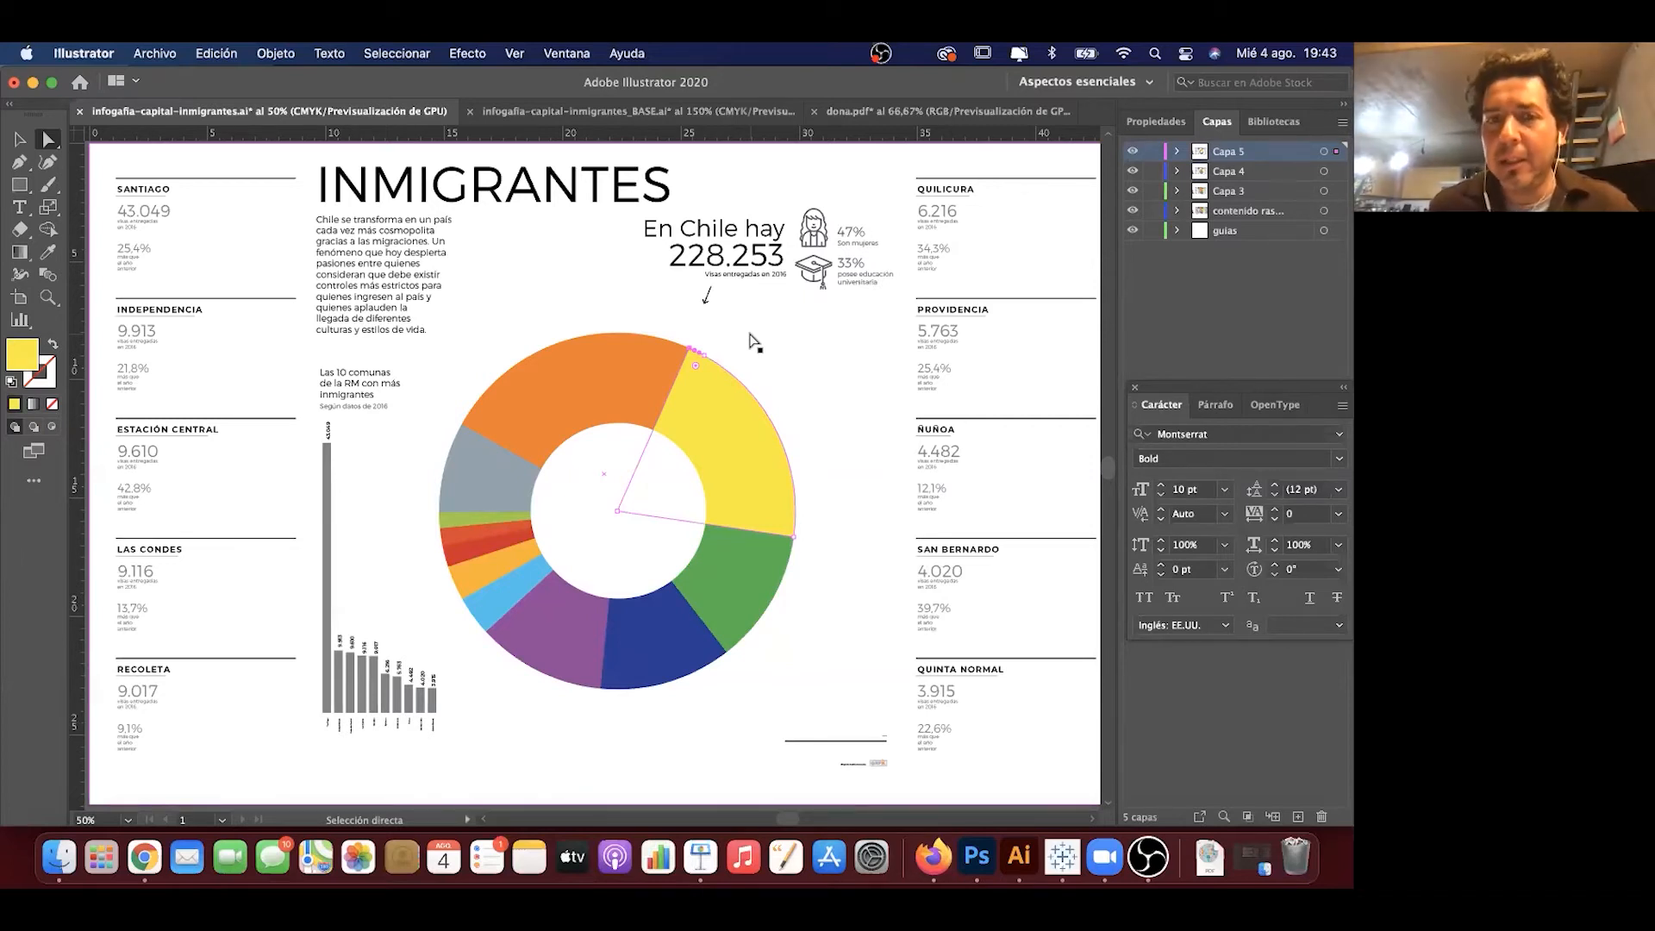
pyautogui.click(756, 346)
pyautogui.moveTo(786, 362)
pyautogui.mouseDown()
pyautogui.moveTo(741, 359)
pyautogui.moveTo(798, 362)
pyautogui.mouseUp()
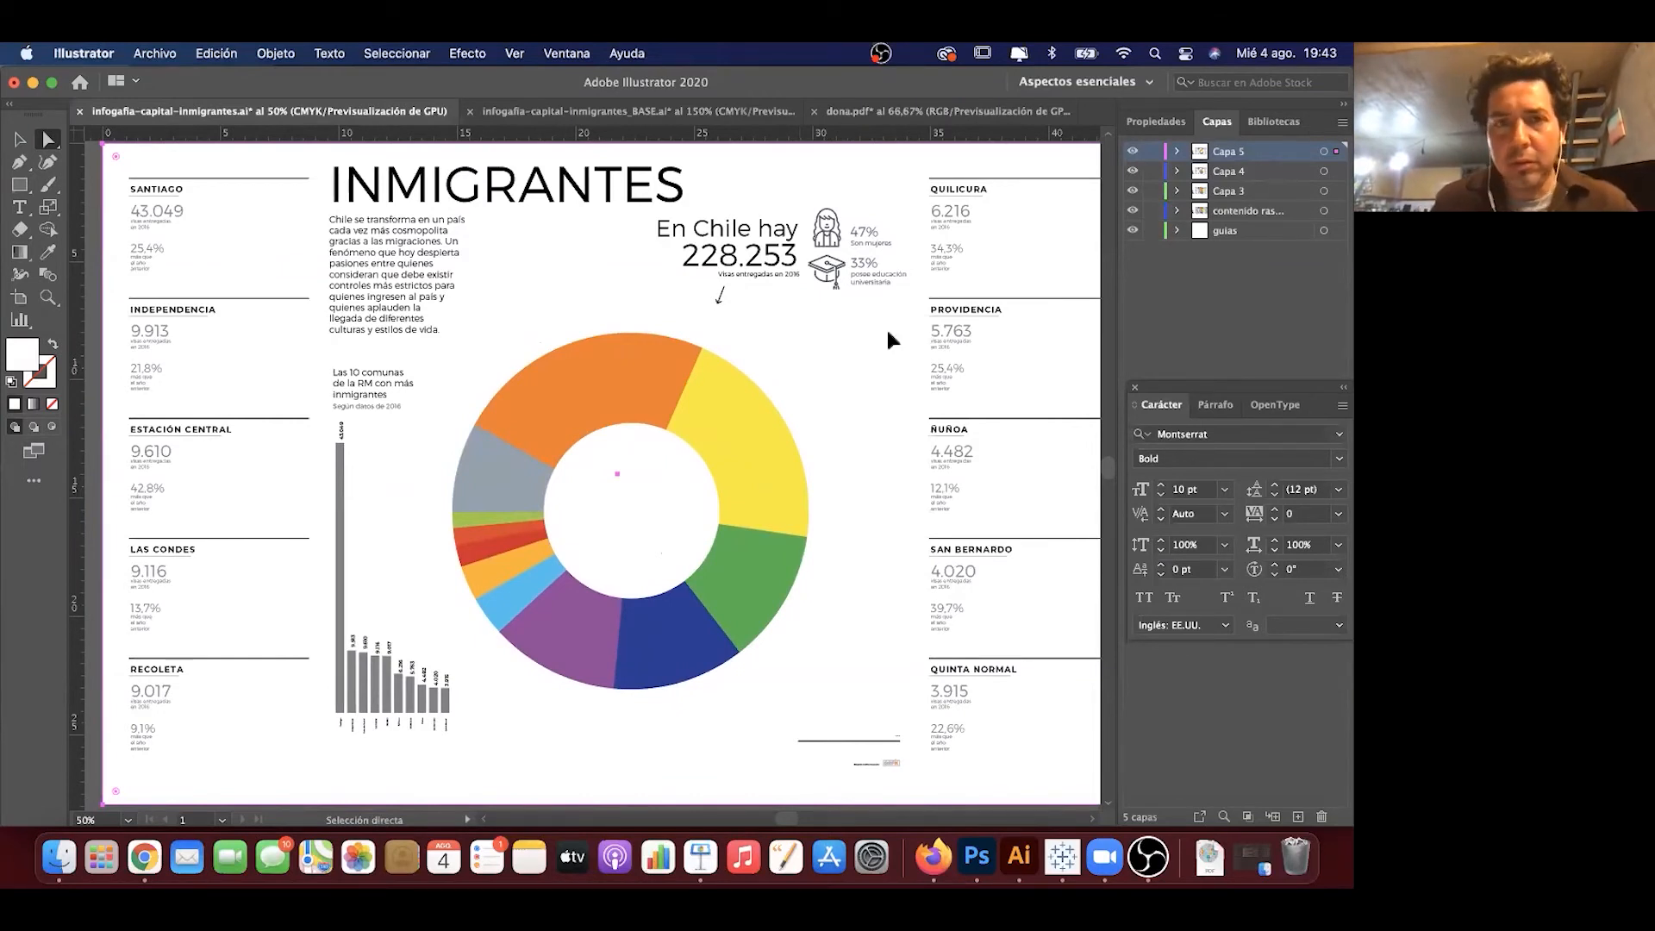
# Step: Close the dona.pdf document containing the world map without saving its changes
pyautogui.click(944, 111)
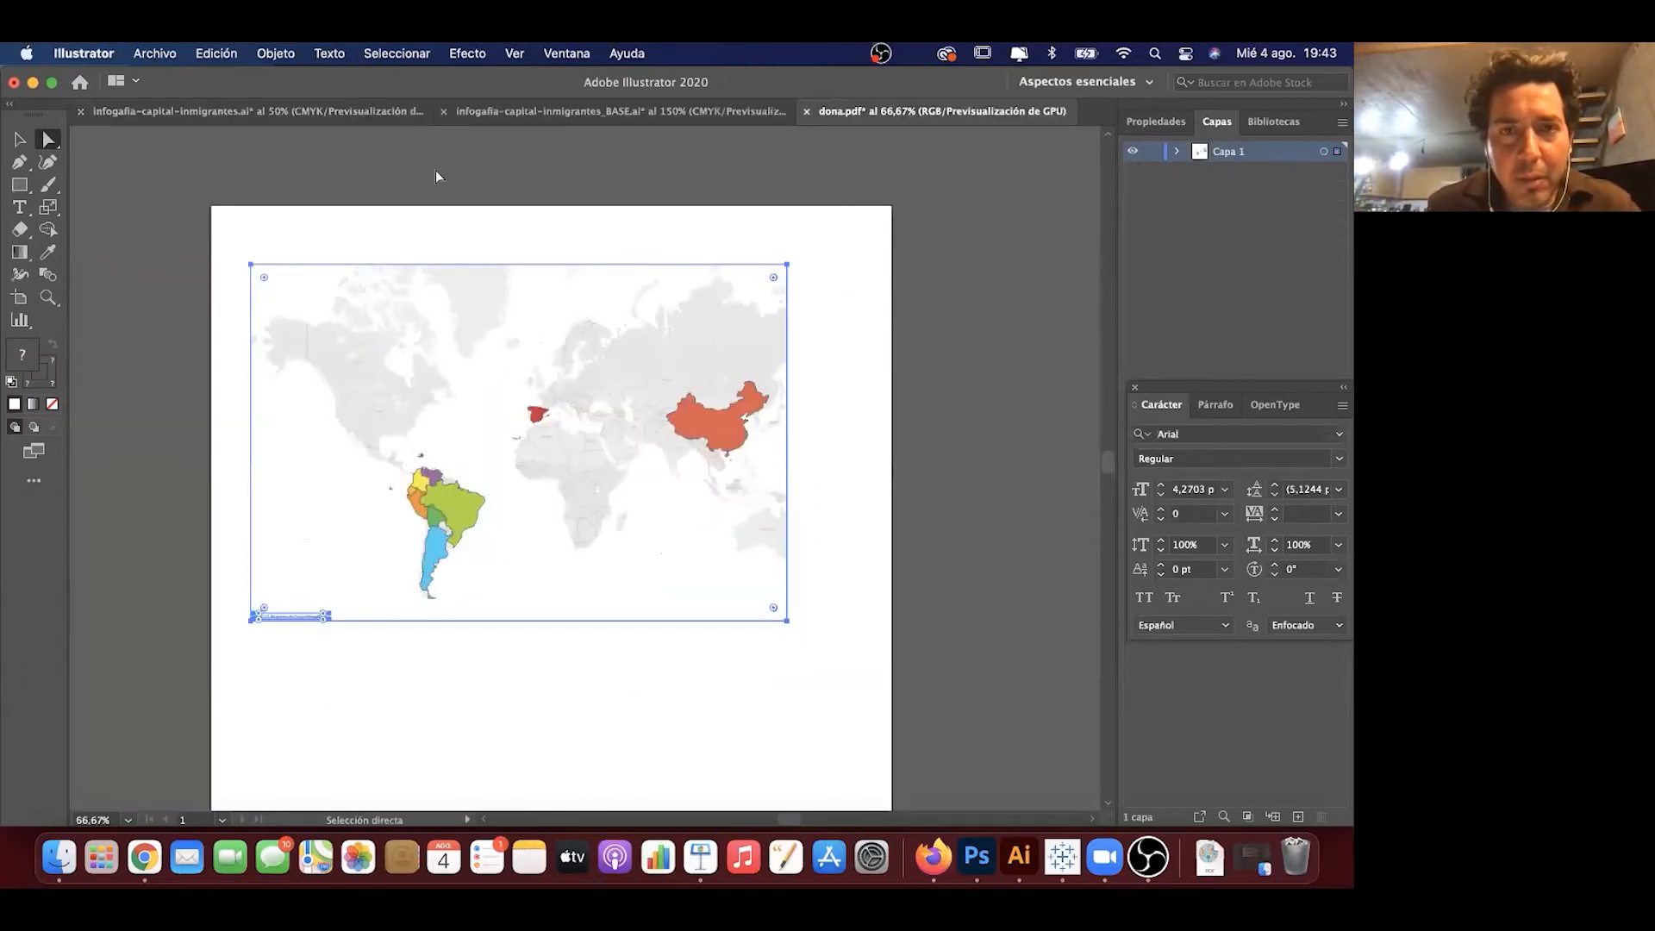
pyautogui.click(807, 112)
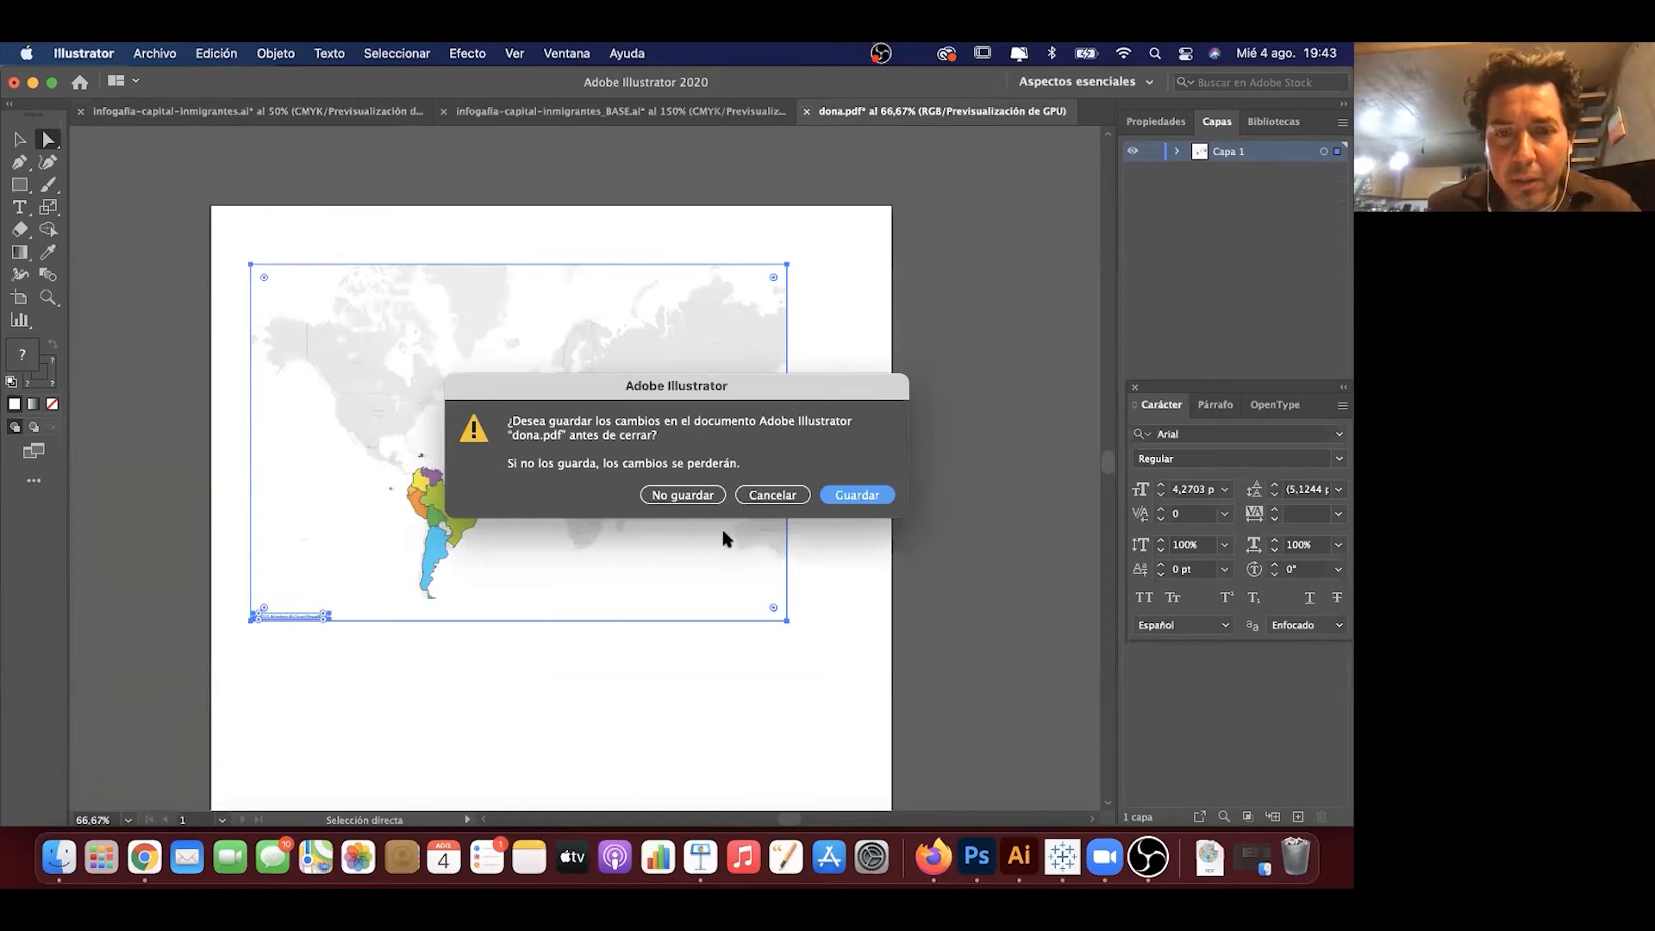
pyautogui.click(682, 495)
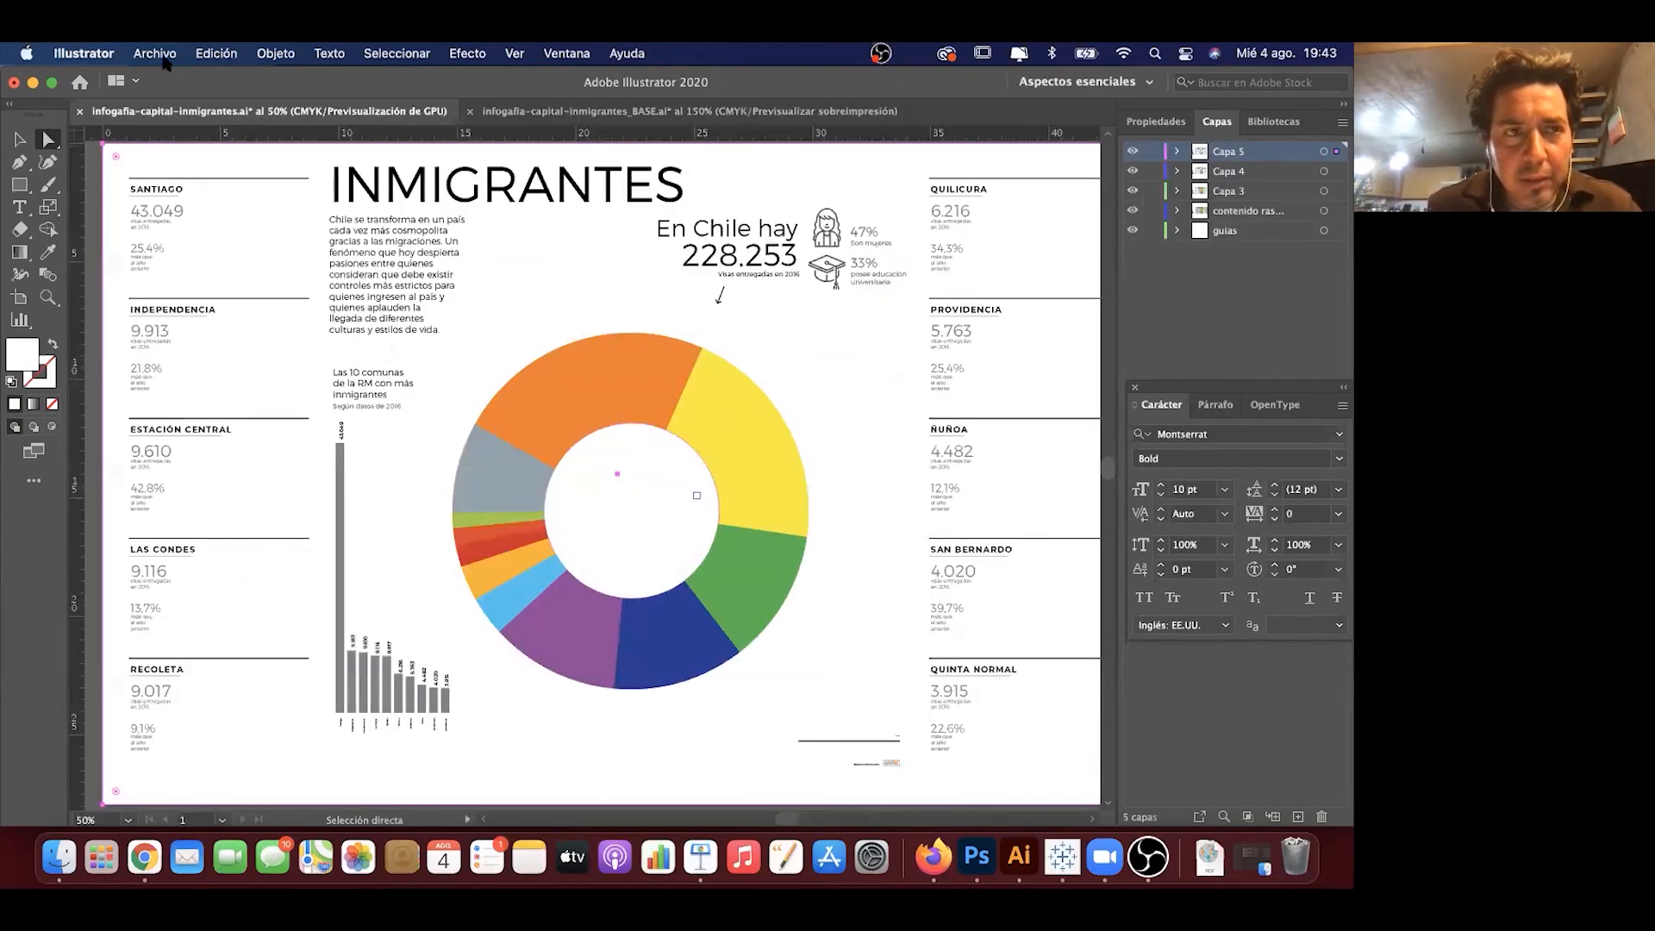
# Step: Reopen dona.pdf importing only page 2, the donut chart, and dismiss the missing fonts notice
pyautogui.click(155, 53)
pyautogui.moveTo(220, 148)
pyautogui.click(487, 143)
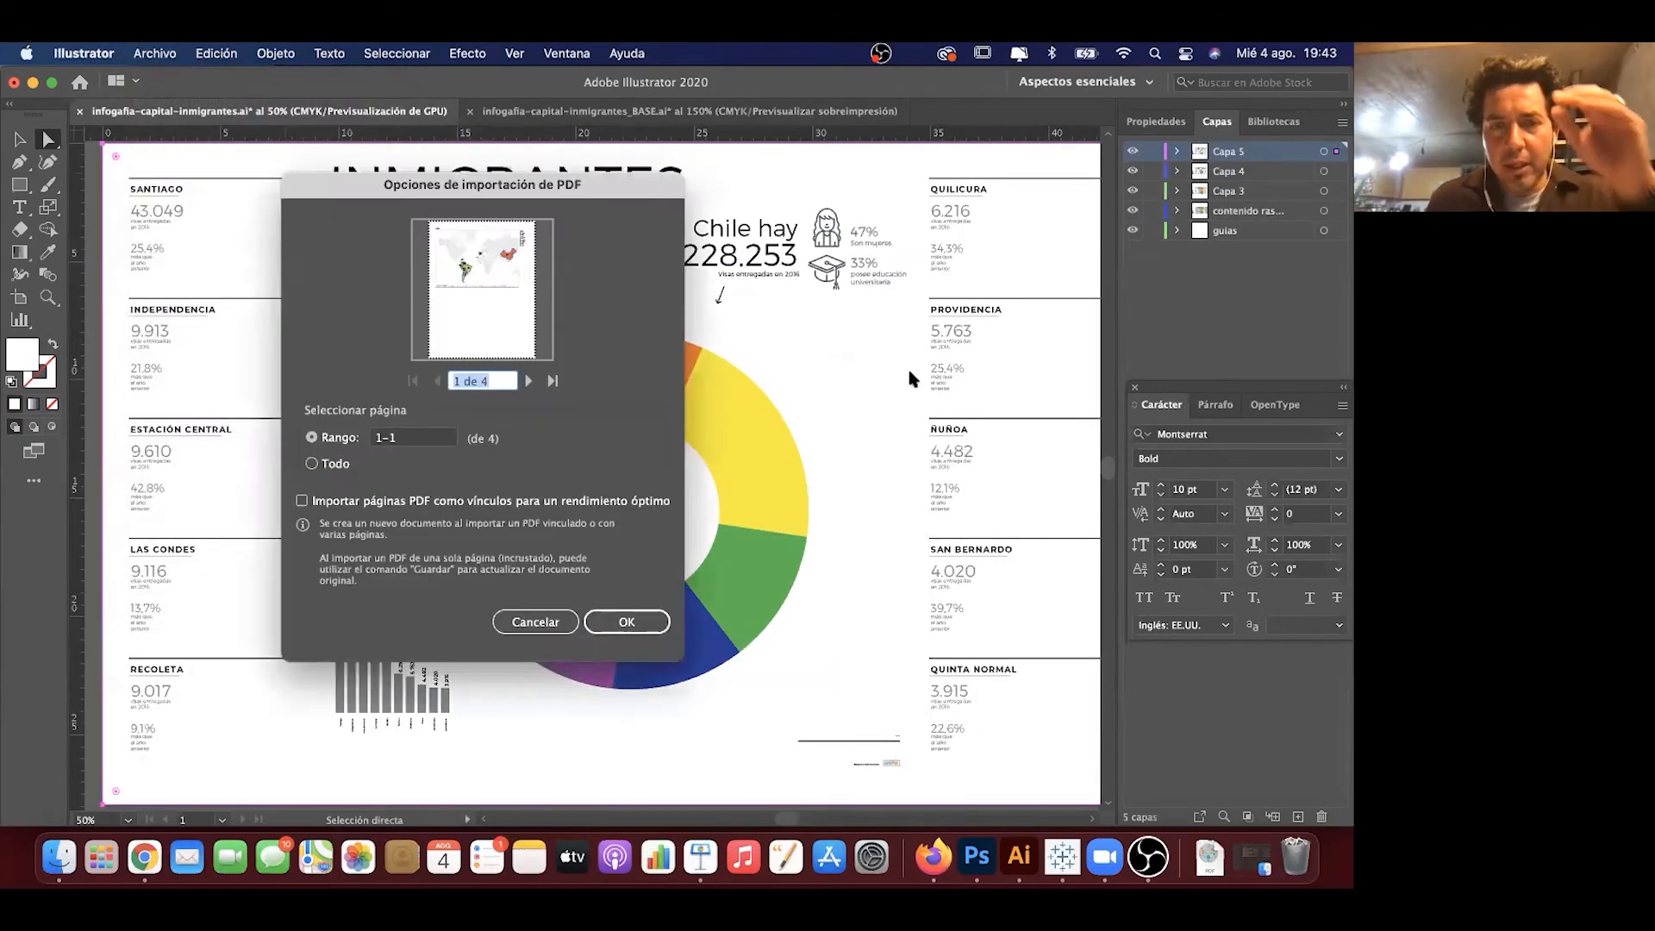
pyautogui.click(529, 380)
pyautogui.click(529, 380)
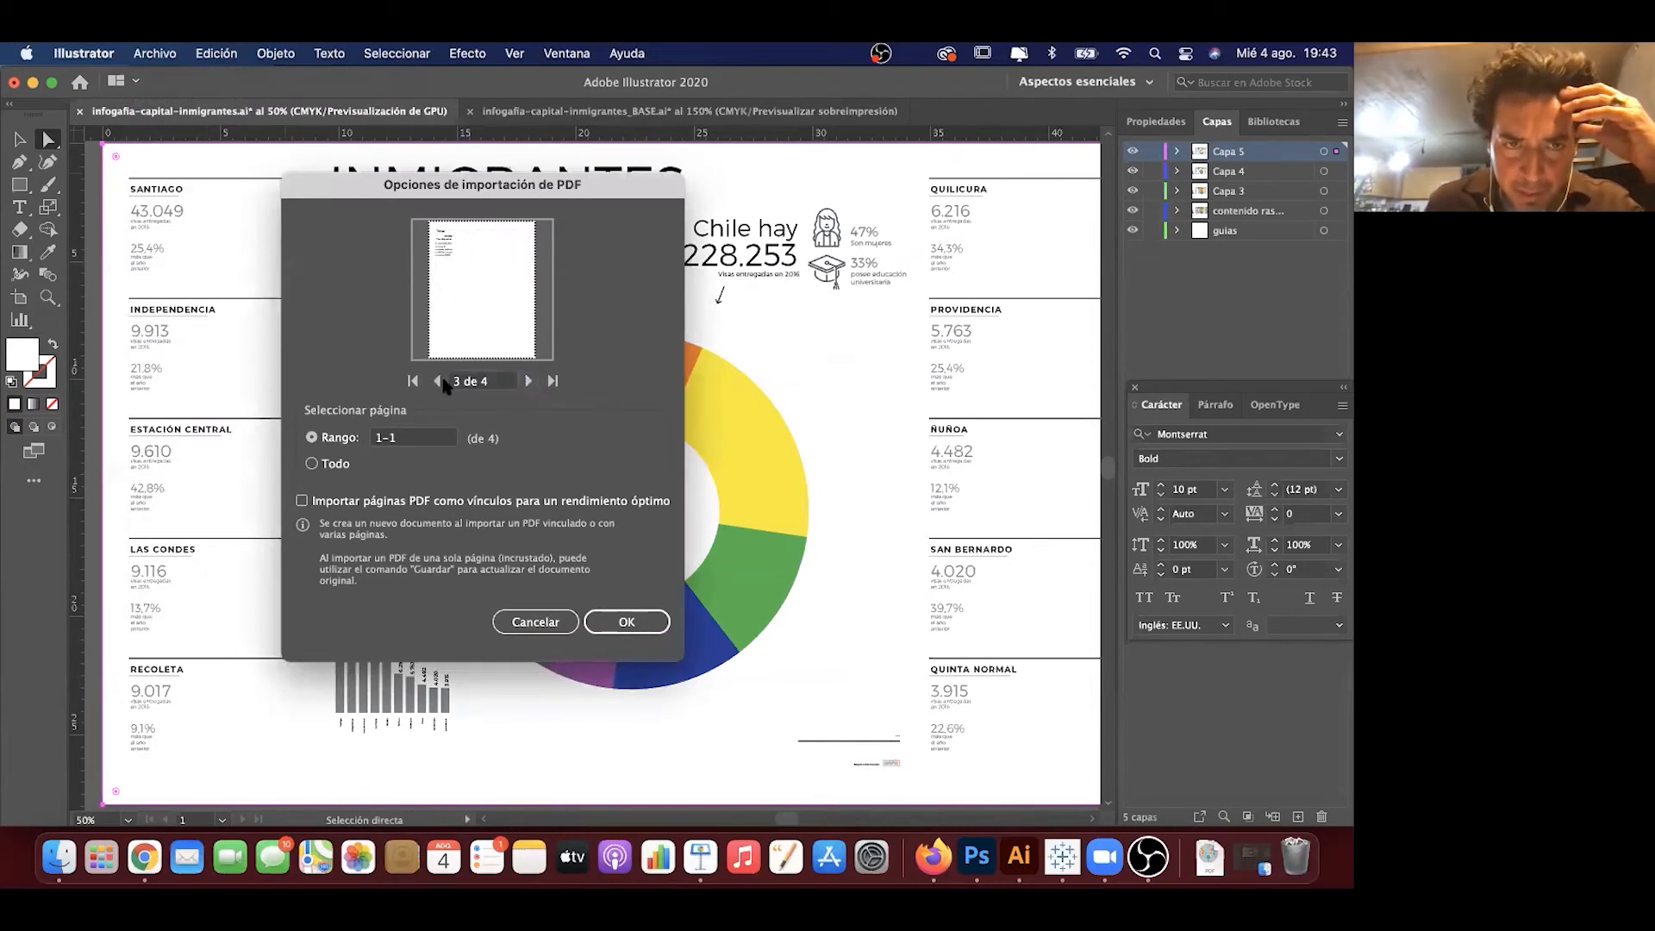
pyautogui.click(442, 381)
pyautogui.click(420, 438)
pyautogui.write('2')
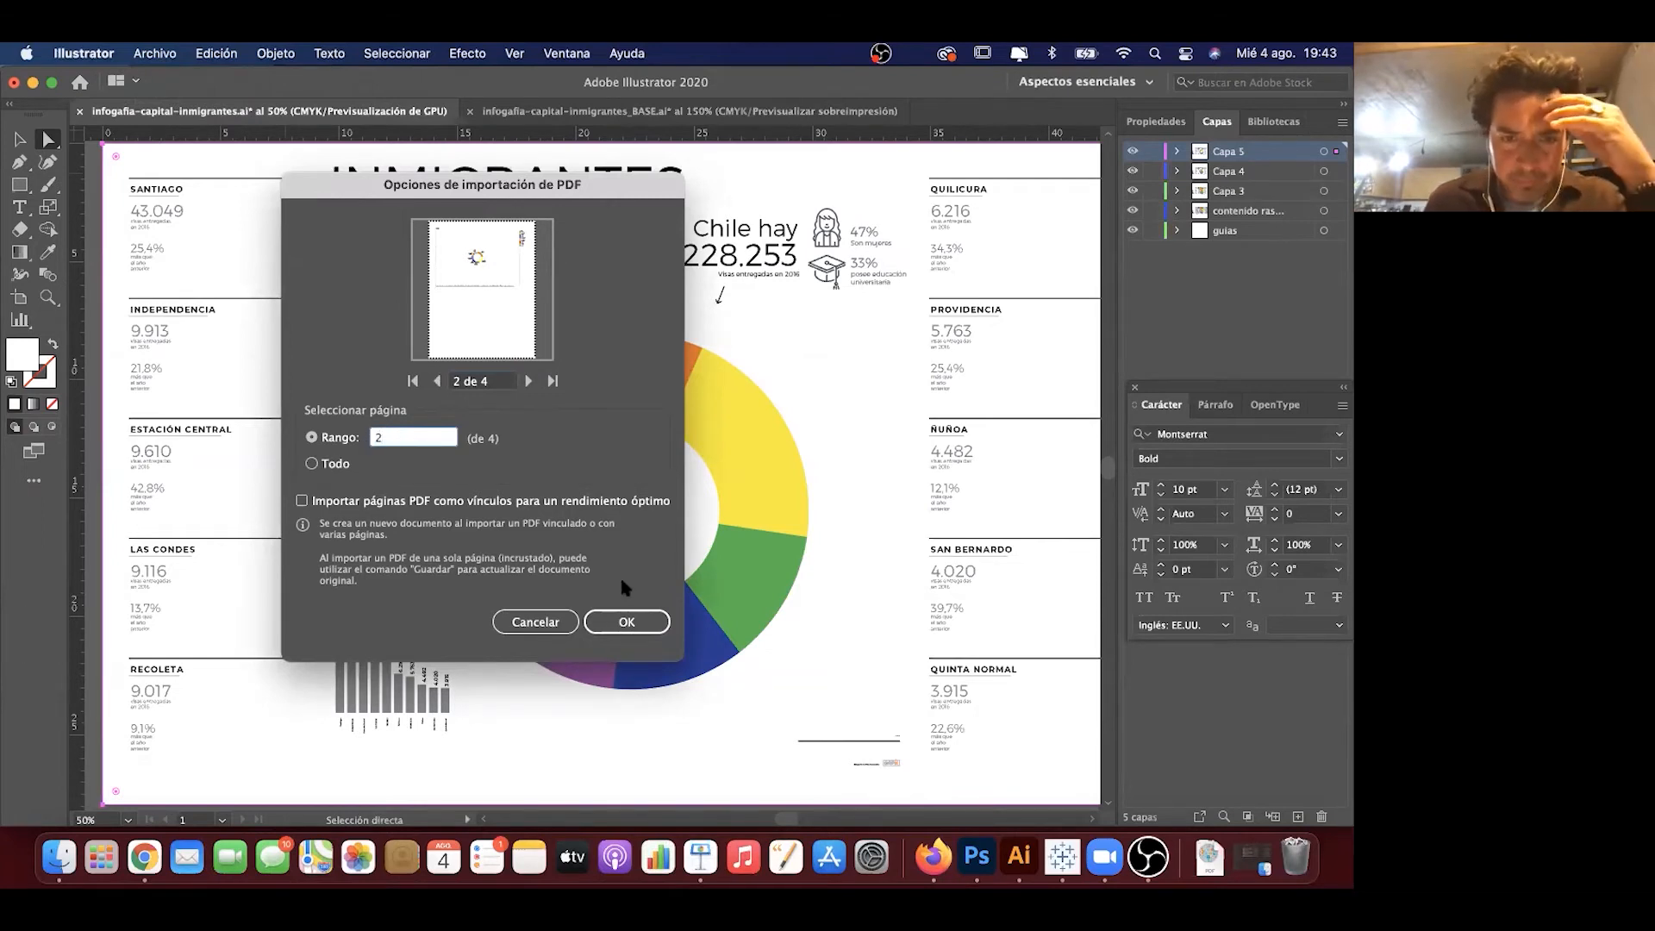
pyautogui.click(629, 622)
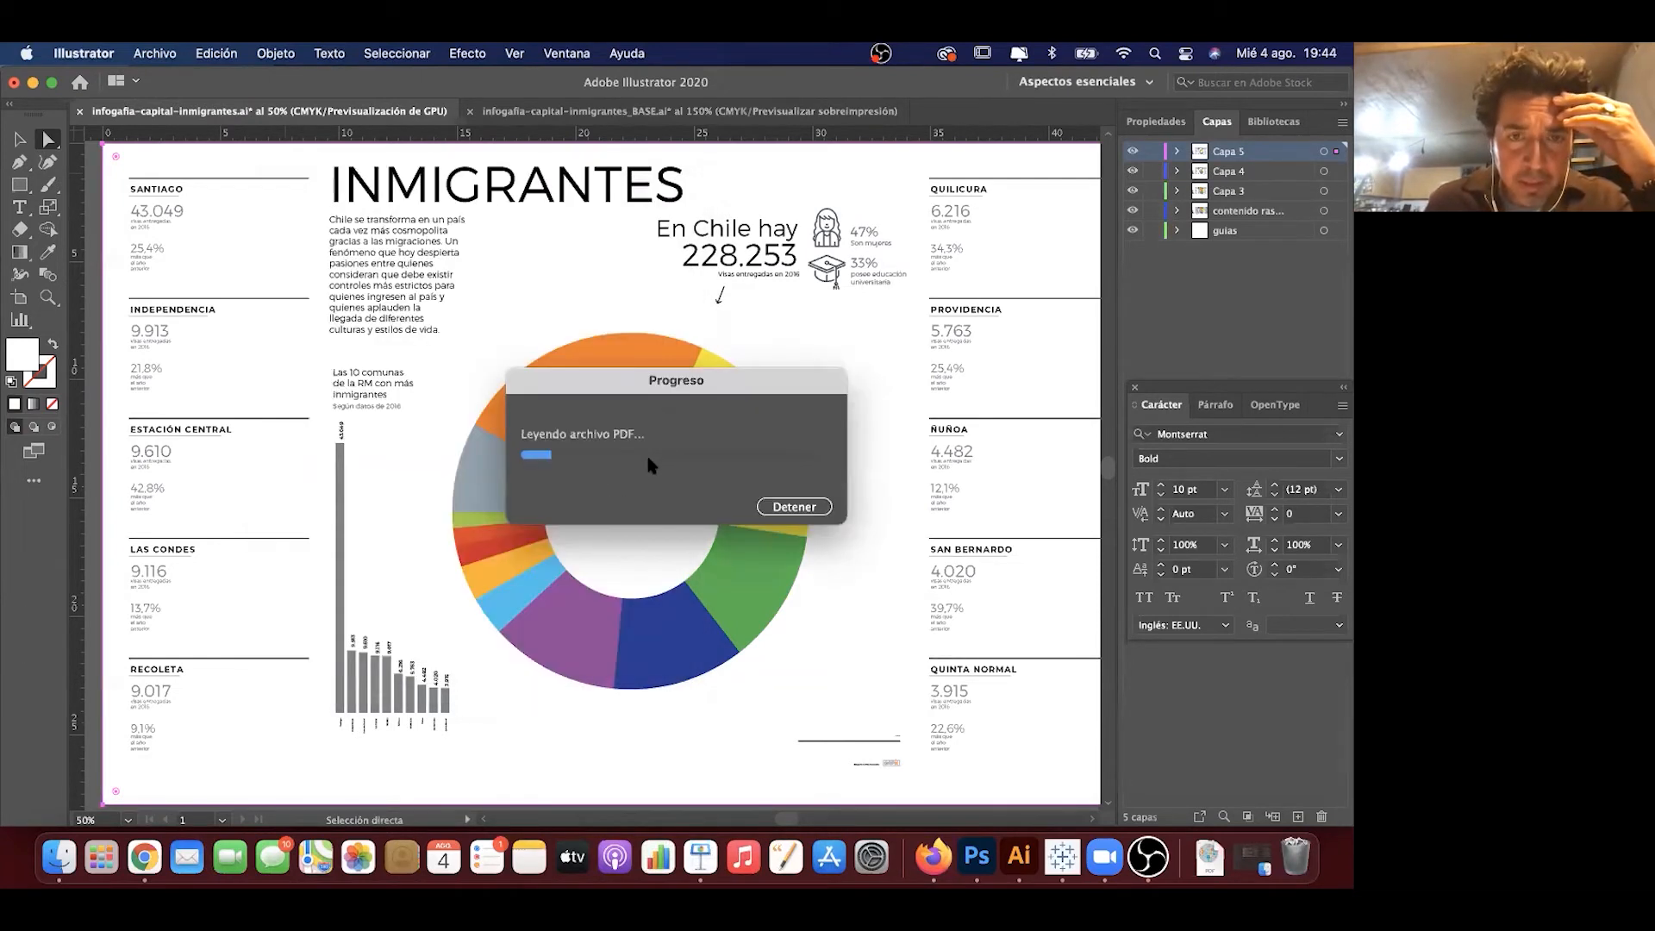
pyautogui.click(475, 575)
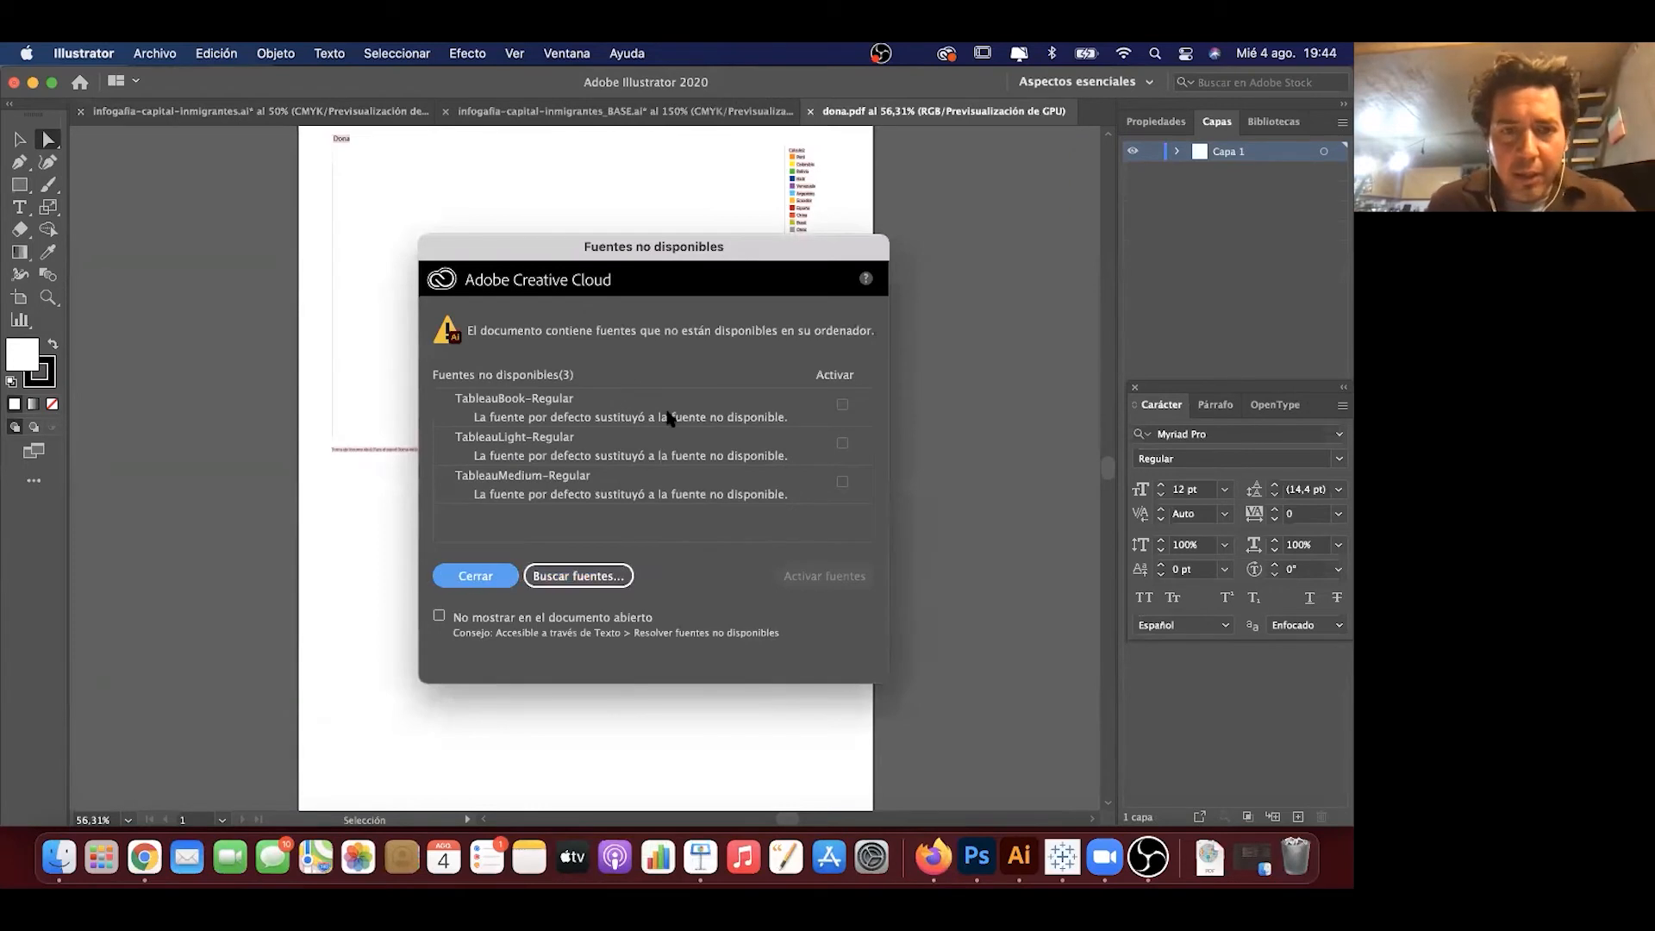
# Step: Inspect how the donut chart and its country labels are built, comparing outline and preview views at 200%
pyautogui.press('super+1')
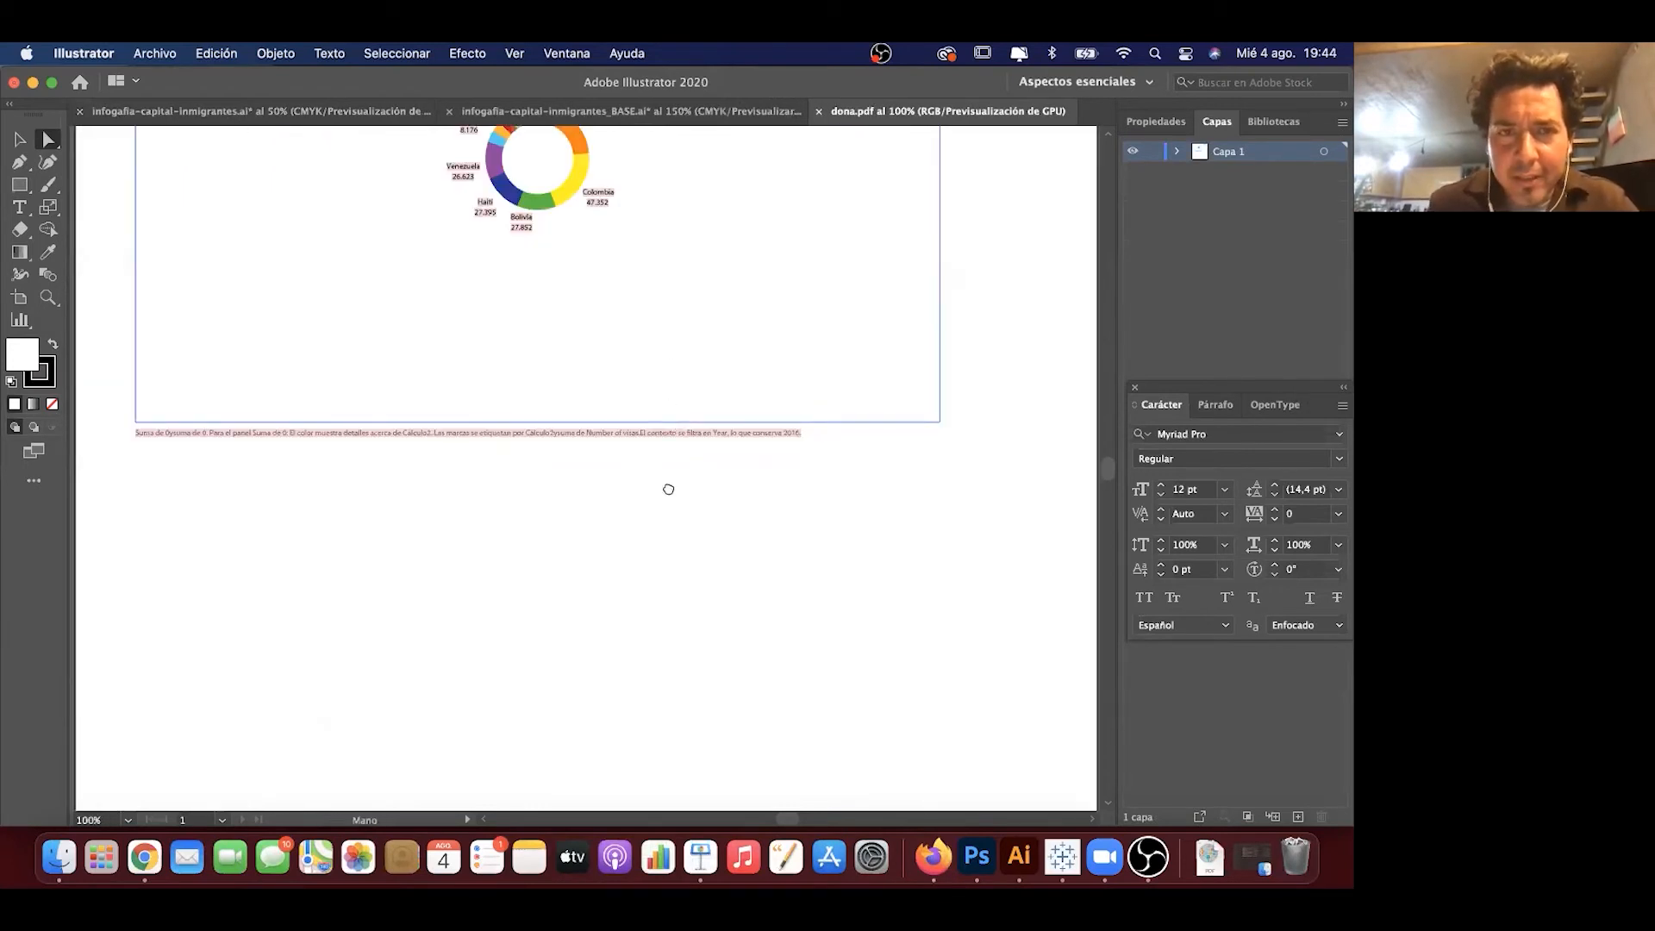
pyautogui.scroll(5, 690, 487)
pyautogui.press('super+a')
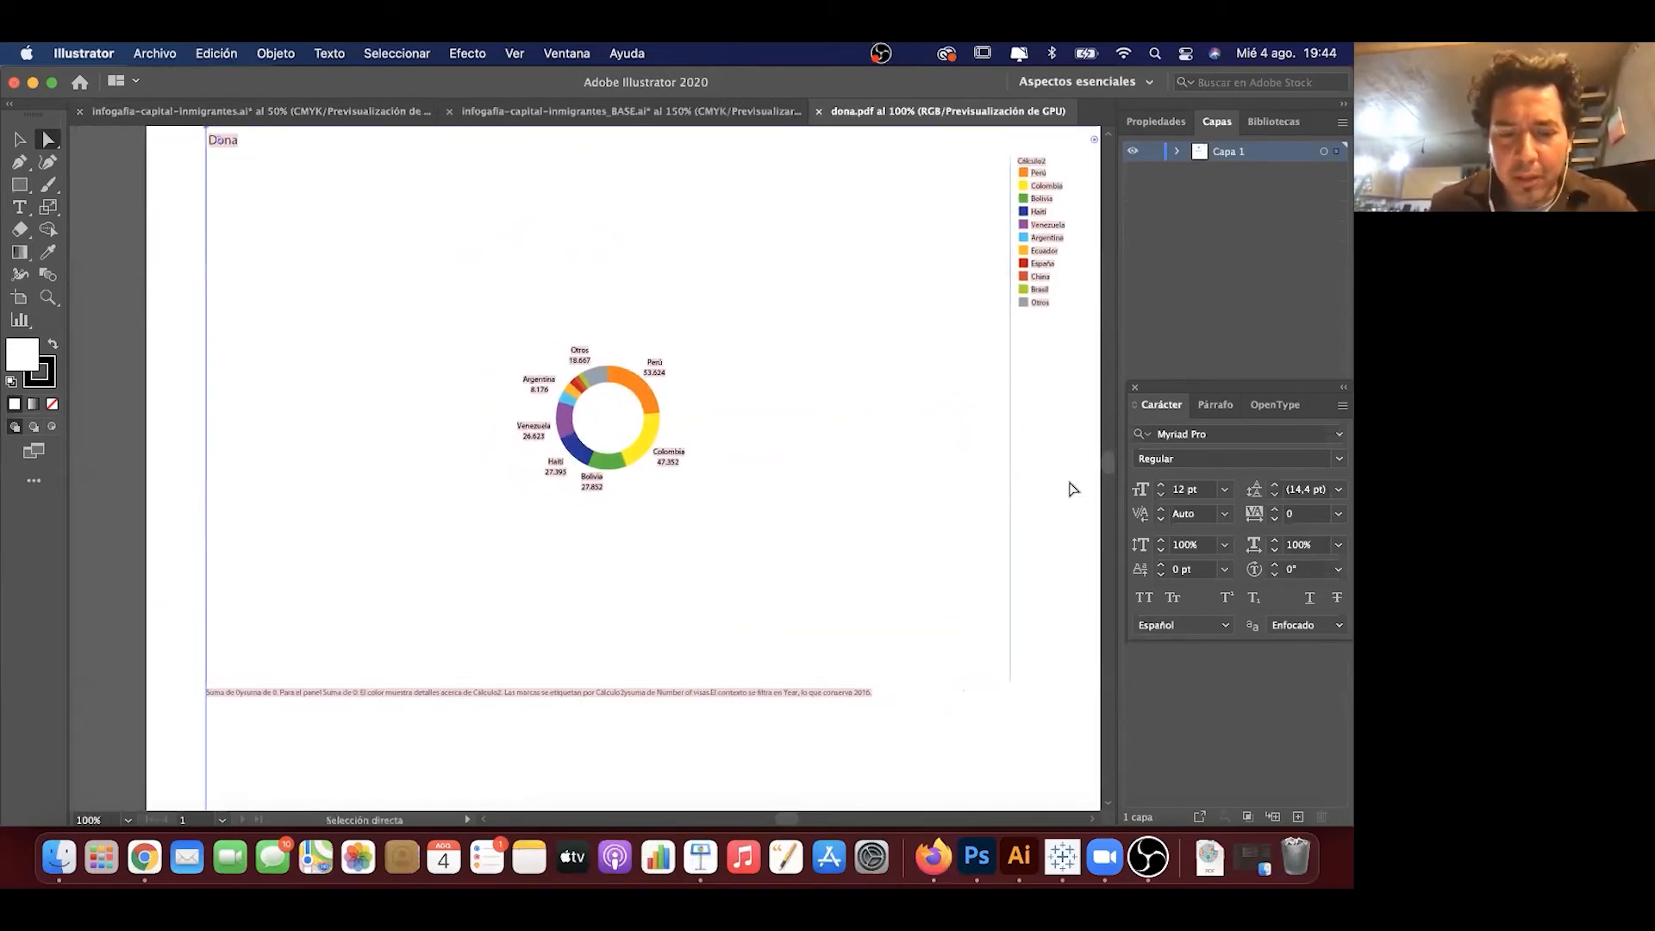
pyautogui.press('super+y')
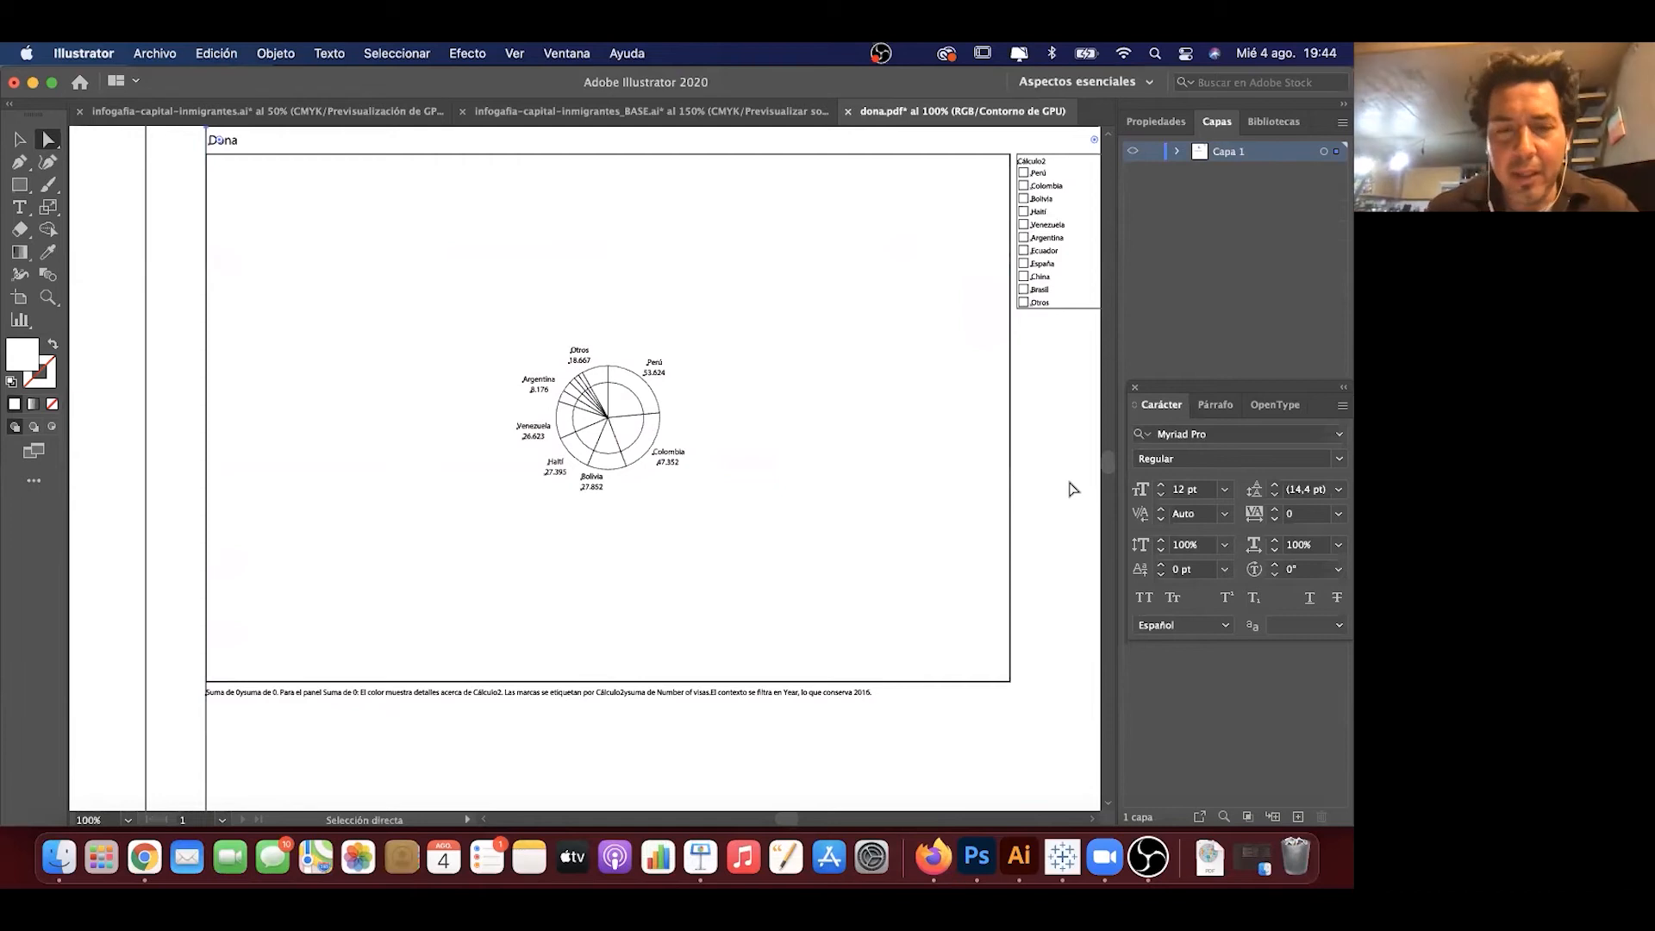
pyautogui.press('super+equal')
pyautogui.press('super+equal')
pyautogui.scroll(10, 956, 467)
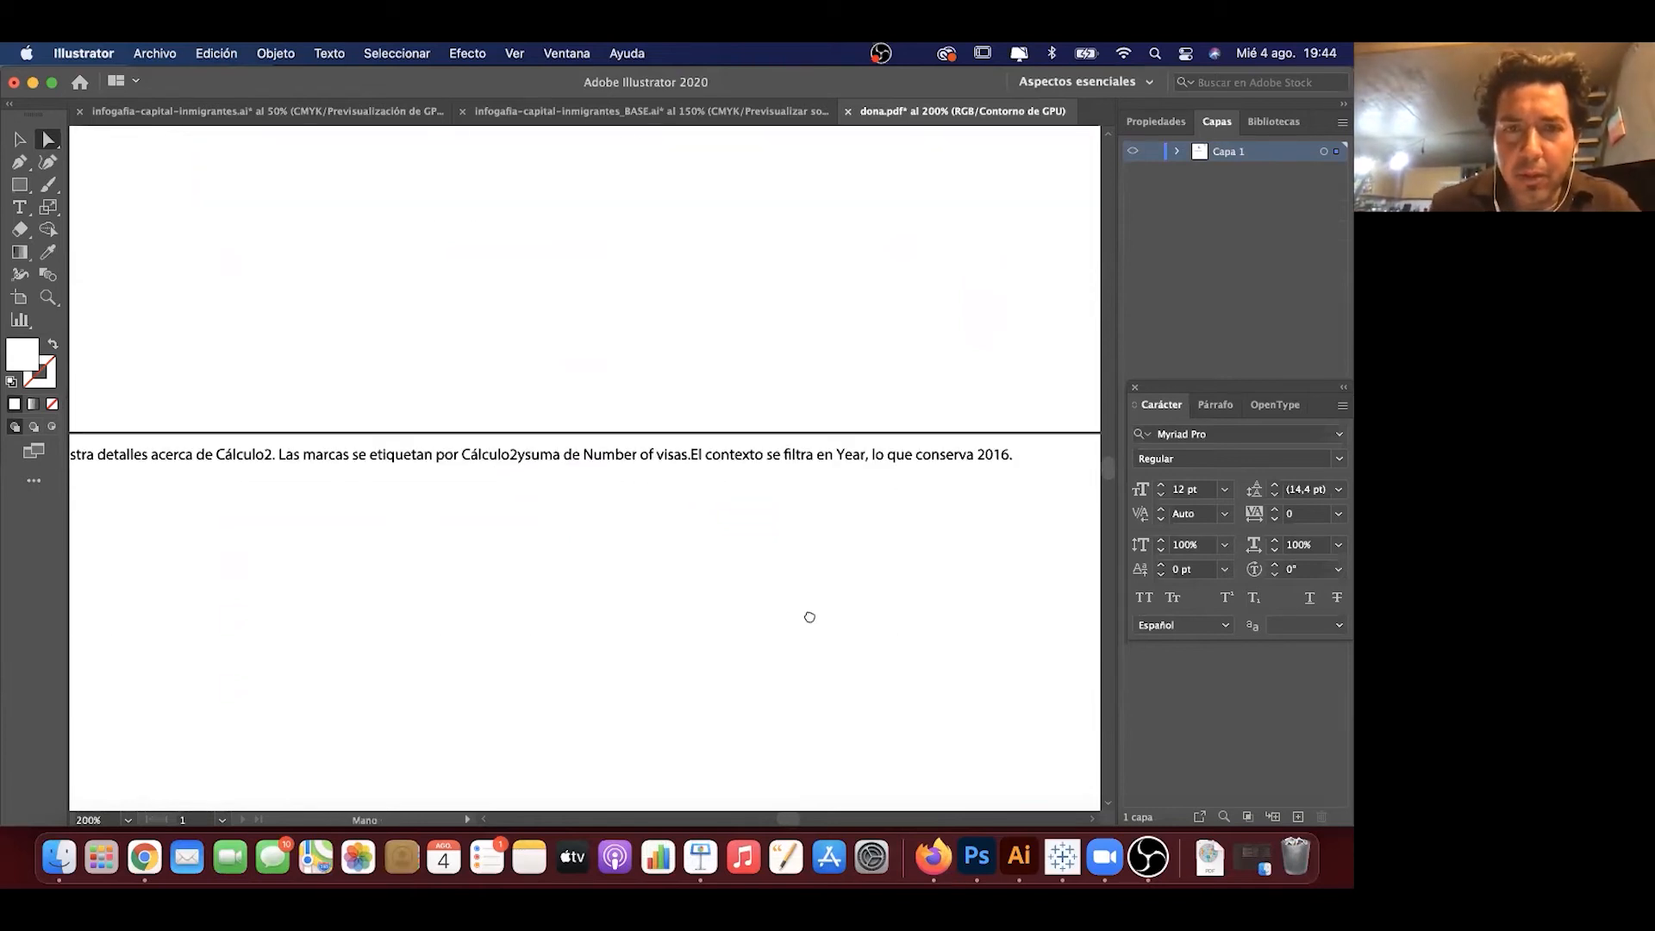
pyautogui.press('super+y')
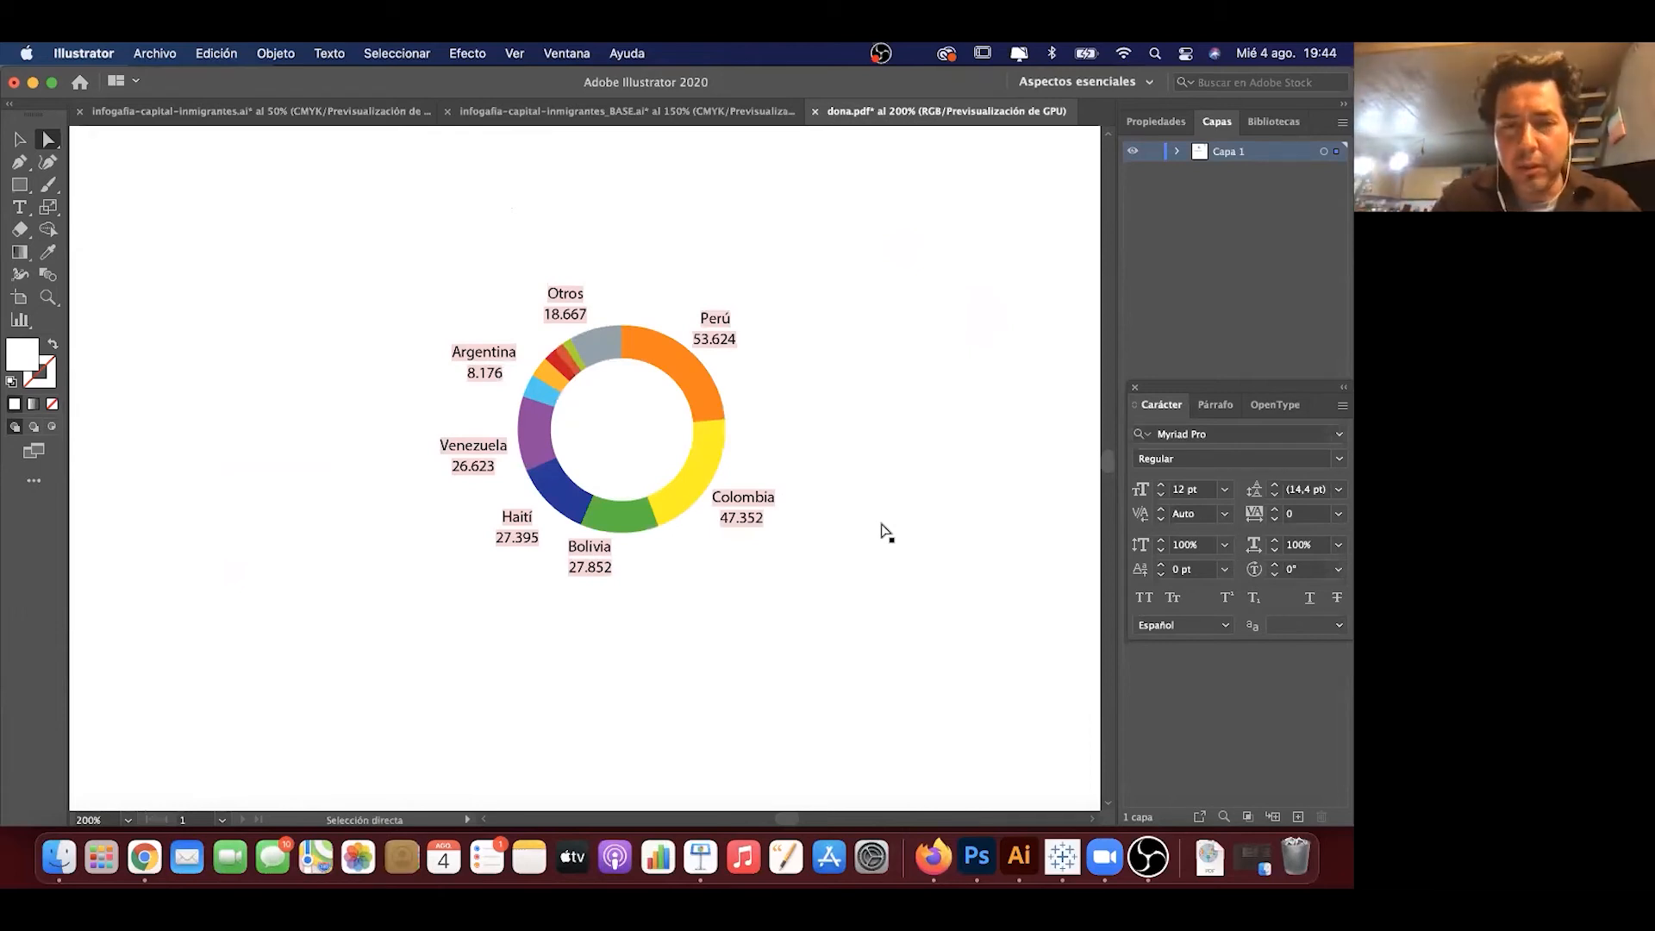
pyautogui.press('super+y')
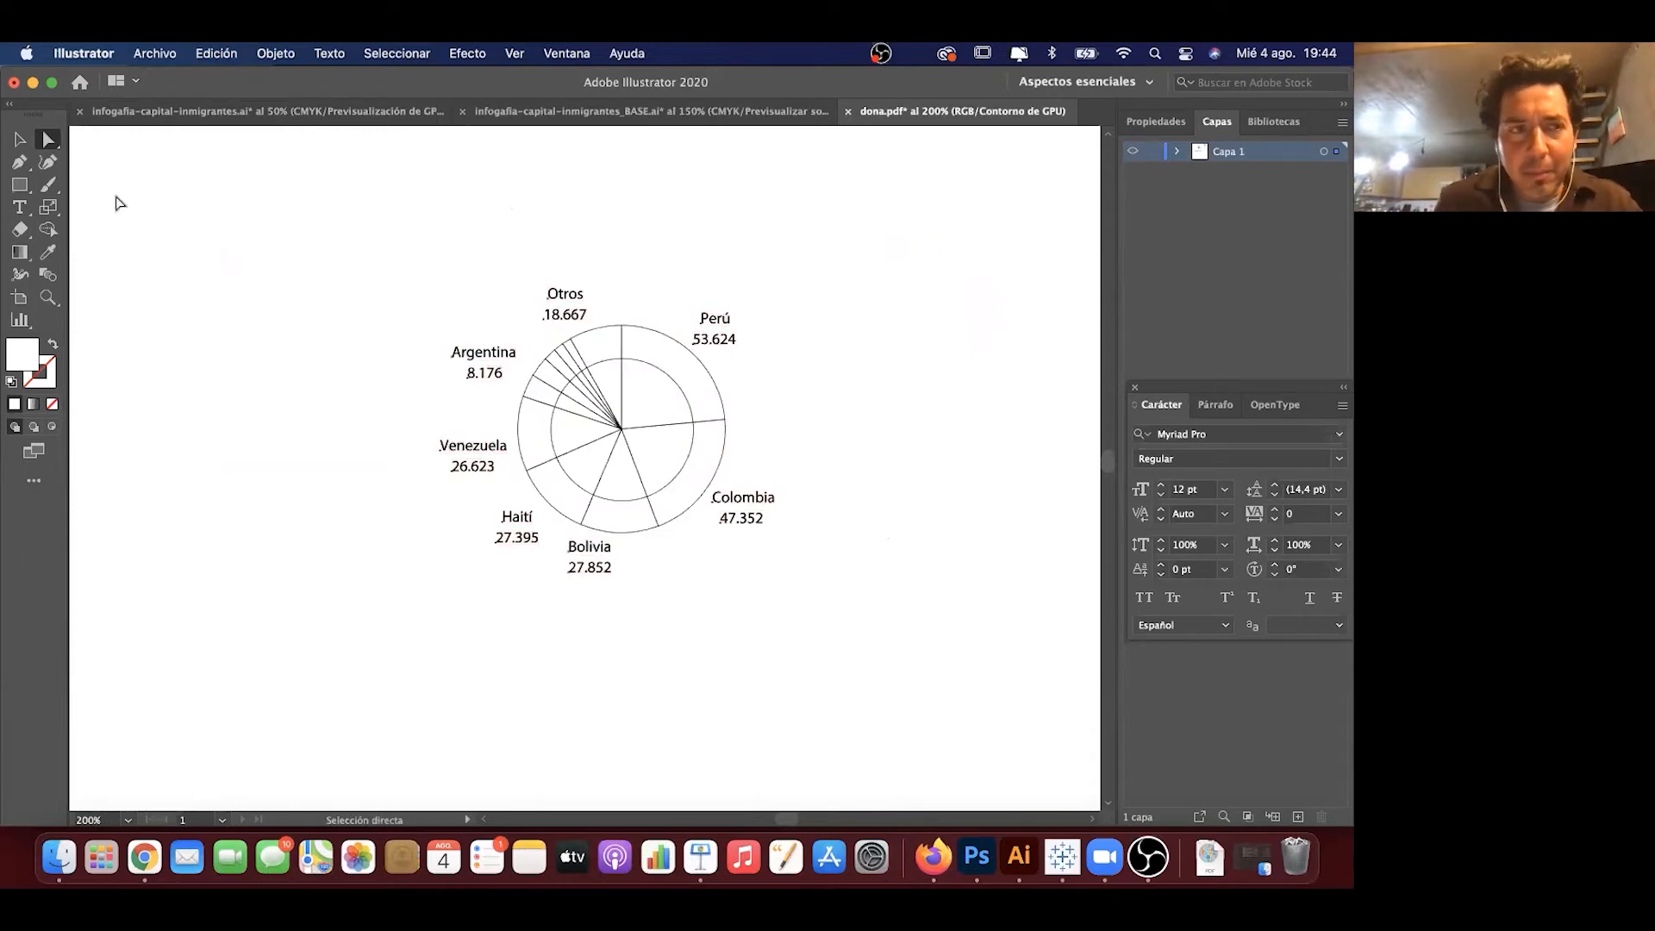
# Step: Select all the donut chart's slices in dona.pdf without the country labels, return to preview mode, and copy them
pyautogui.click(48, 139)
pyautogui.click(196, 163)
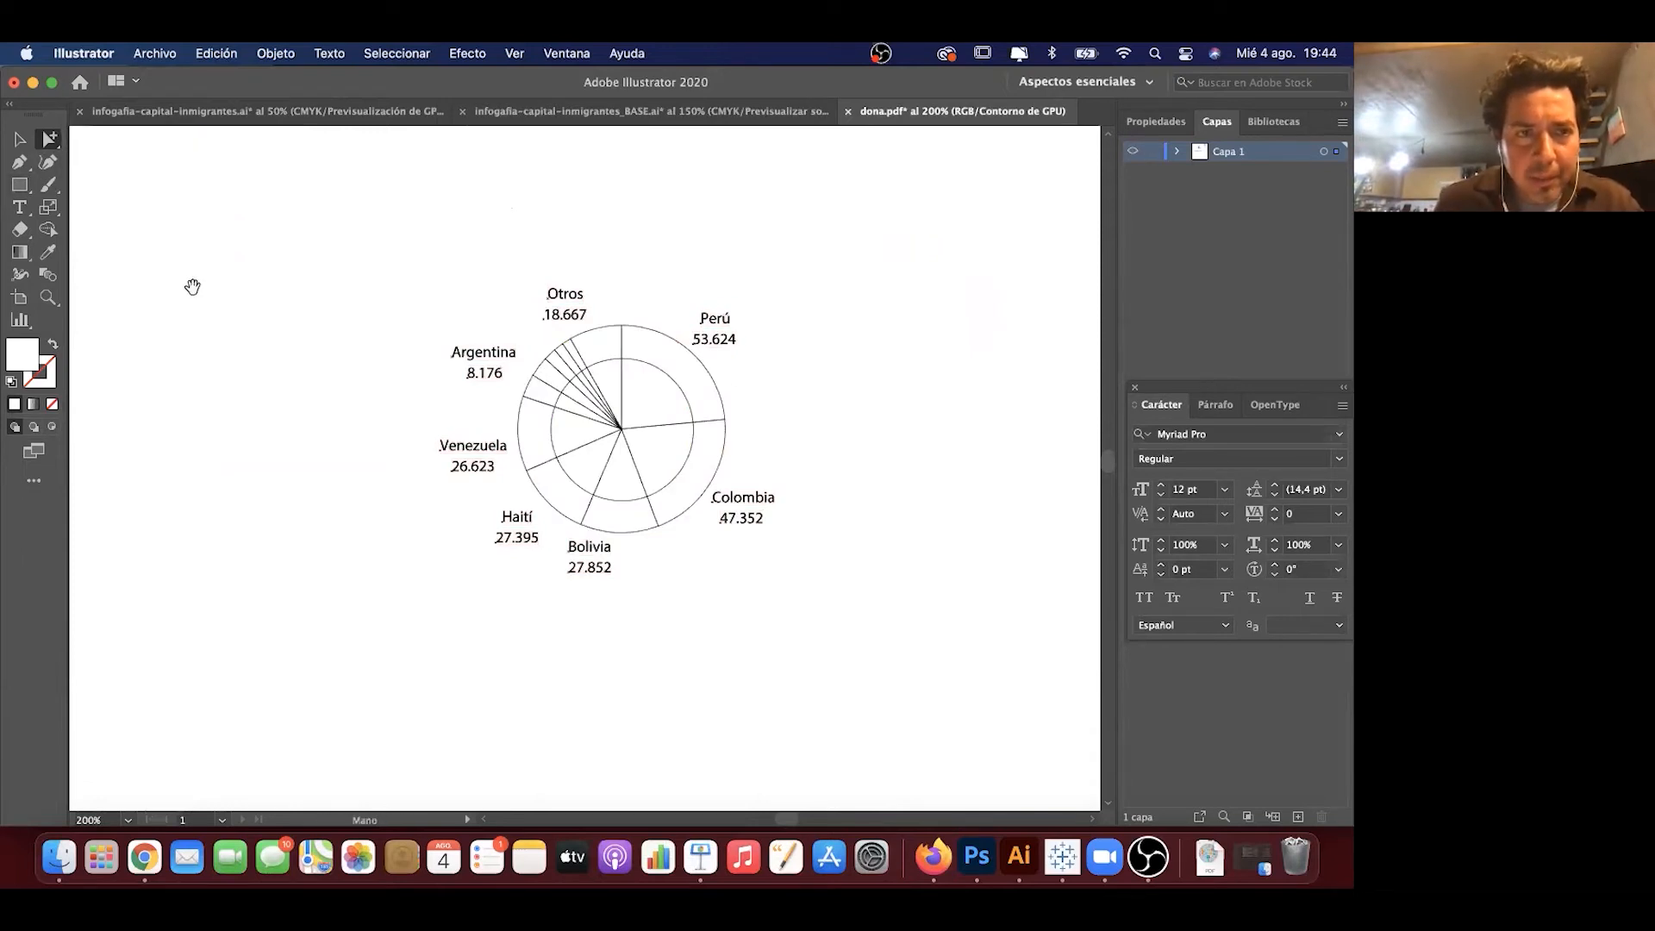
pyautogui.hscroll(-10, 216, 345)
pyautogui.moveTo(123, 373); pyautogui.dragTo(519, 444)
pyautogui.press('Delete')
pyautogui.press('space')
pyautogui.hscroll(10, 516, 456)
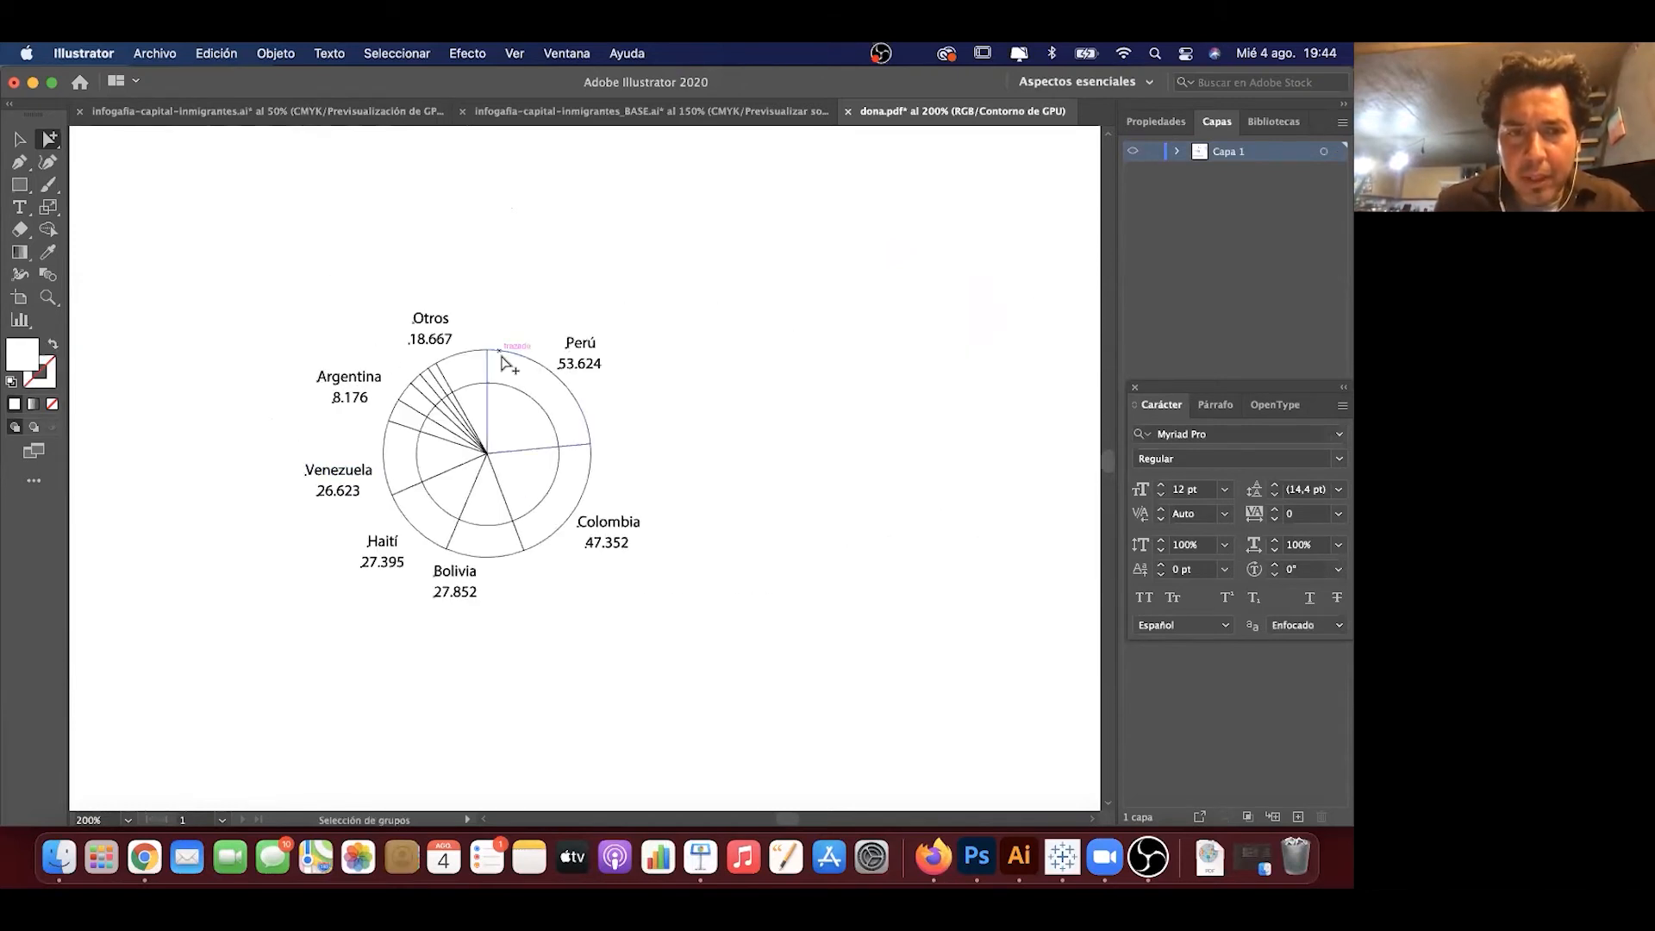
pyautogui.press('super+a')
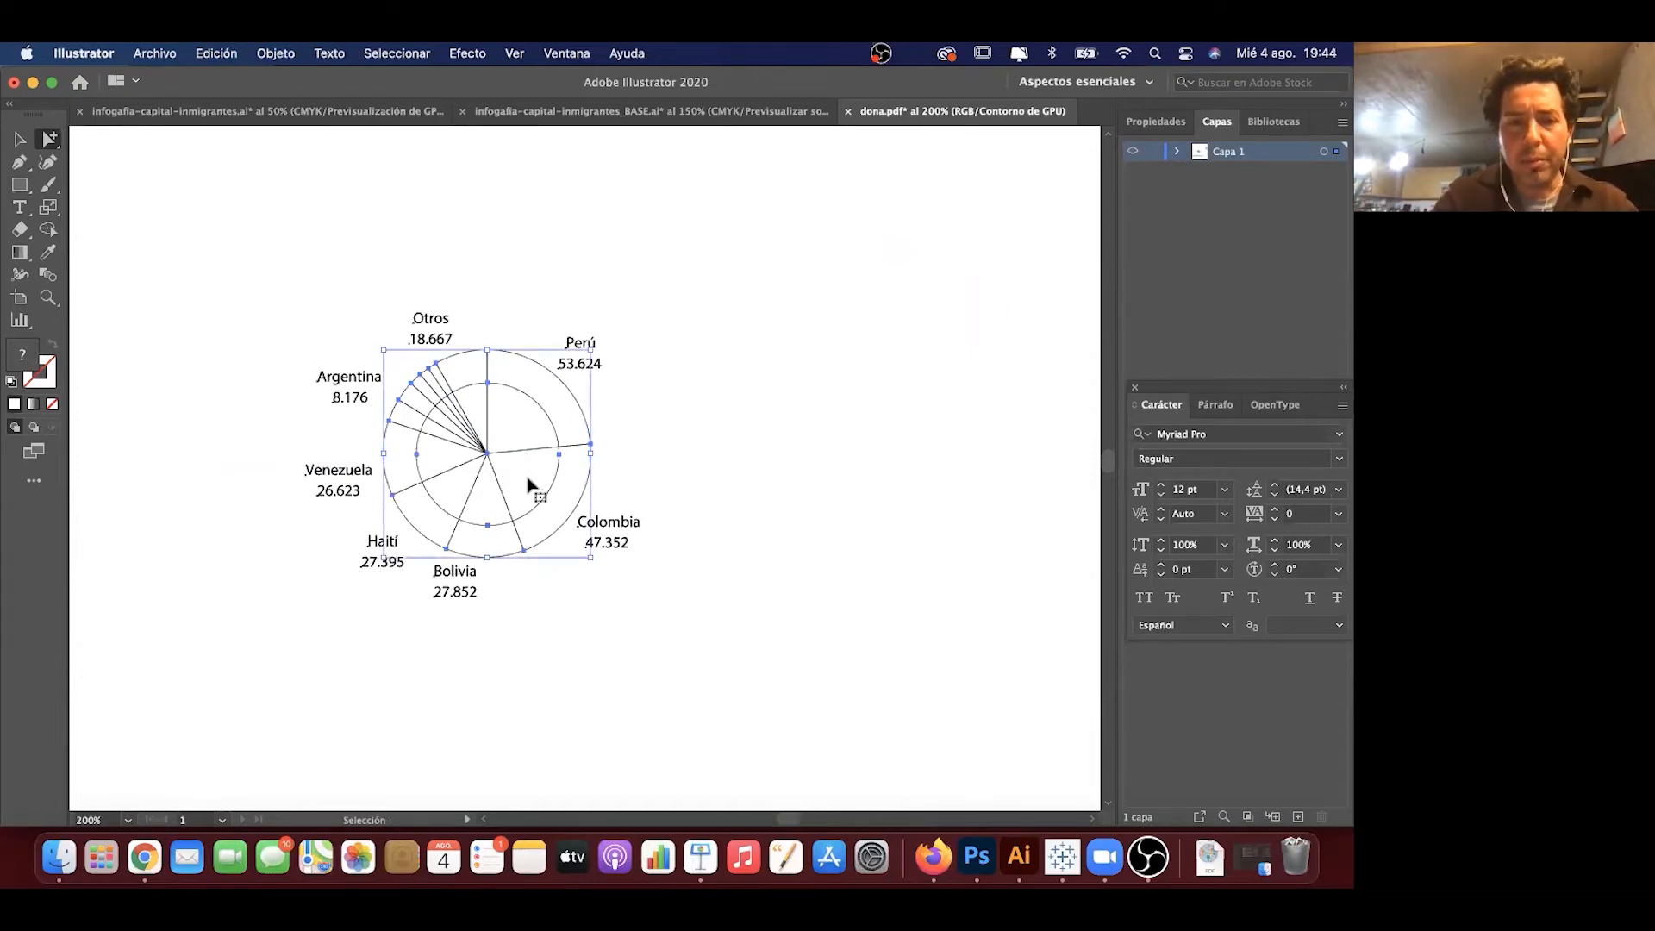
pyautogui.press('super+y')
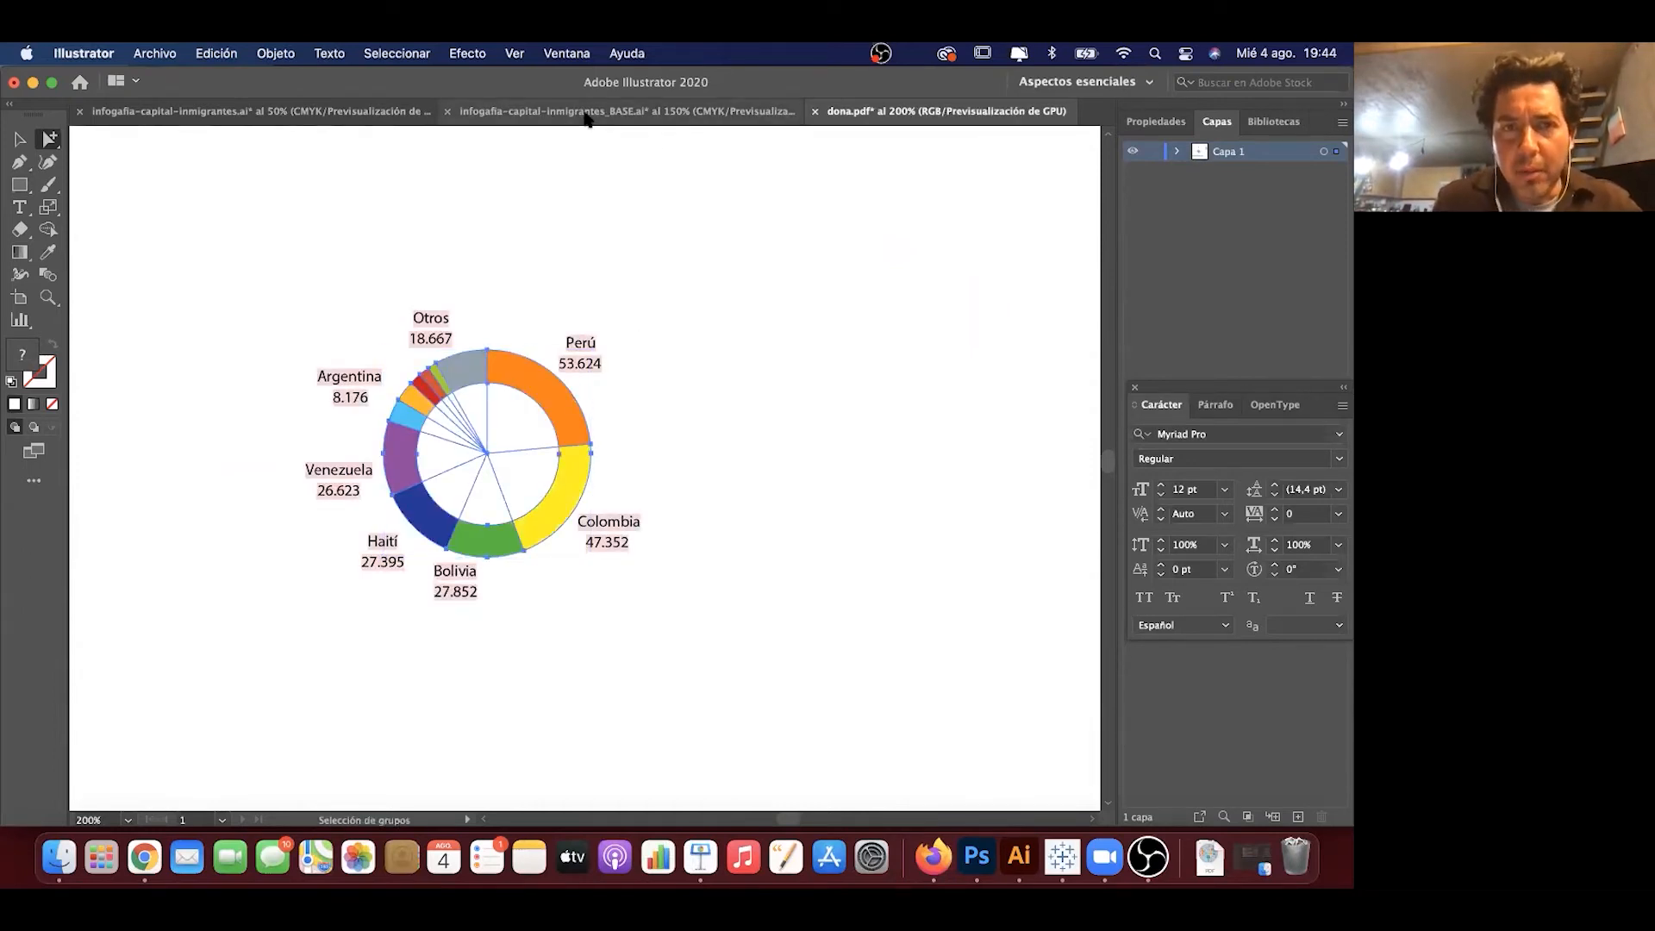
# Step: Paste the donut chart into the infogafia-capital-inmigrantes.ai document, accepting the conversion of its colours to the CMYK profile
pyautogui.click(272, 118)
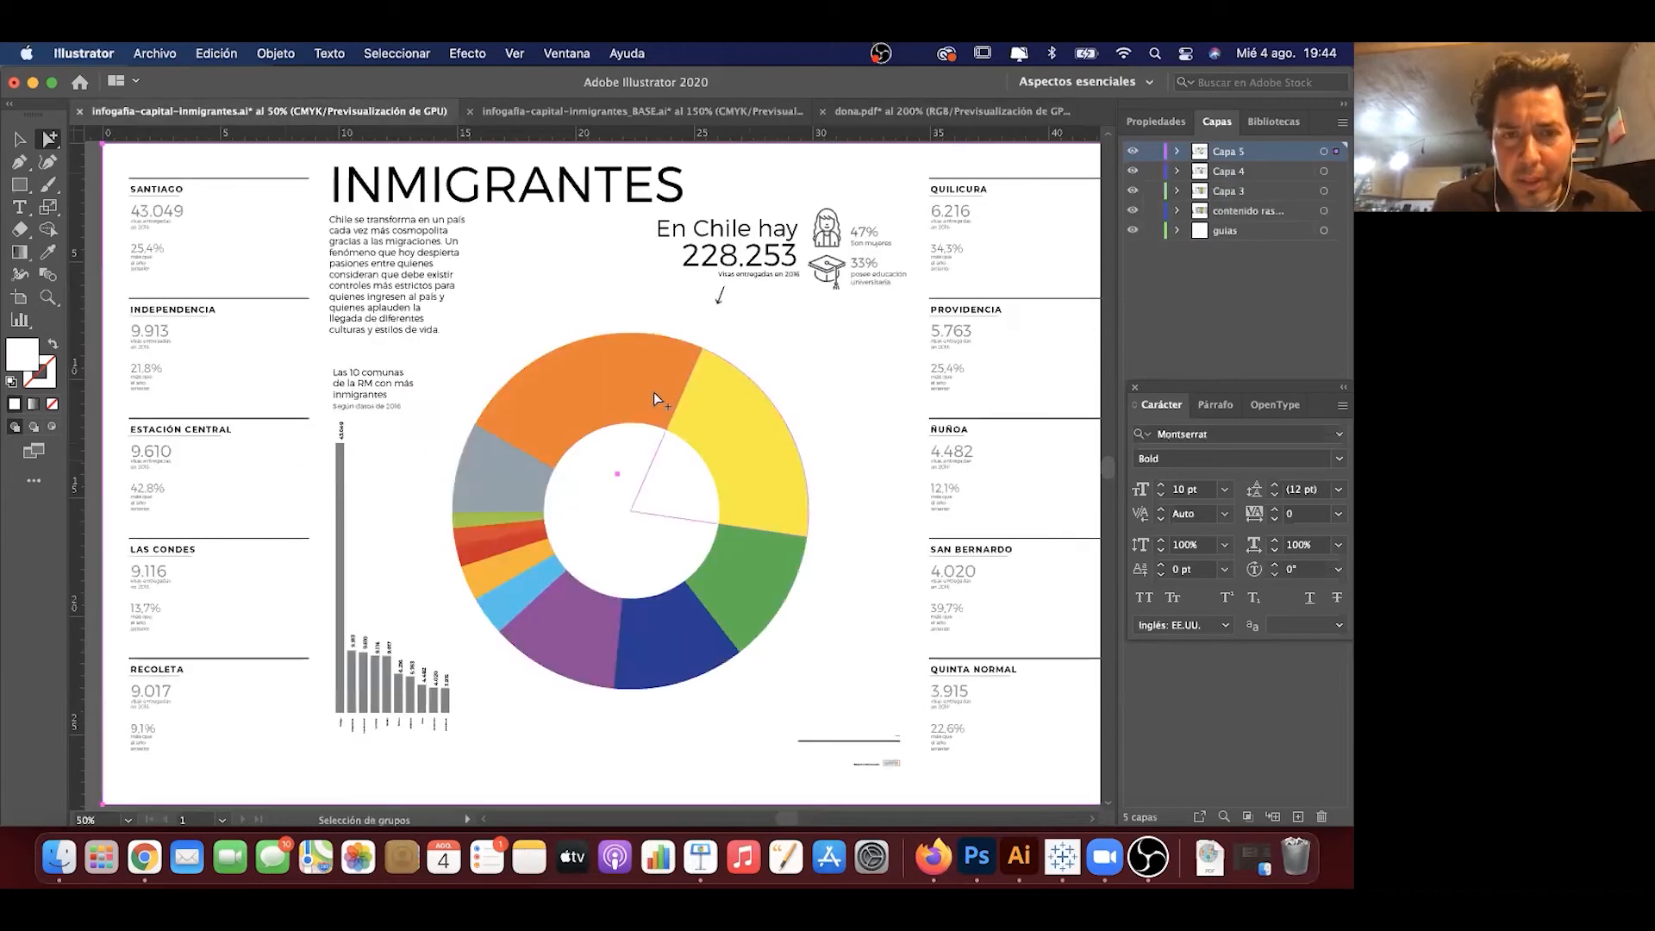
pyautogui.click(581, 324)
pyautogui.press('super+v')
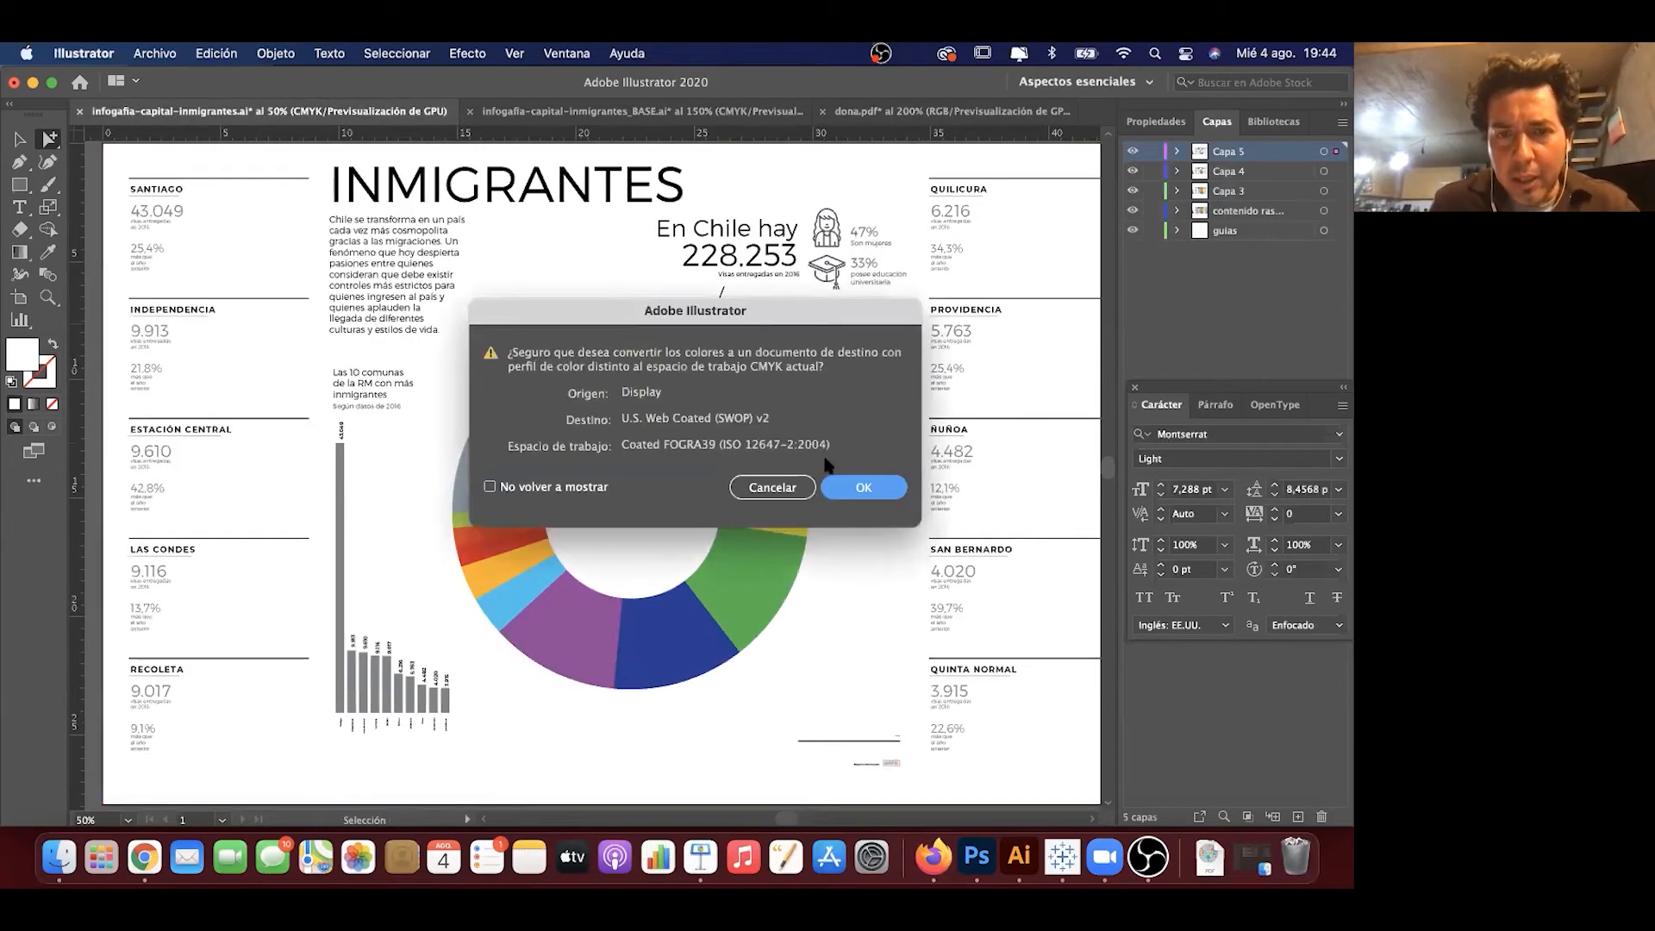
pyautogui.click(788, 489)
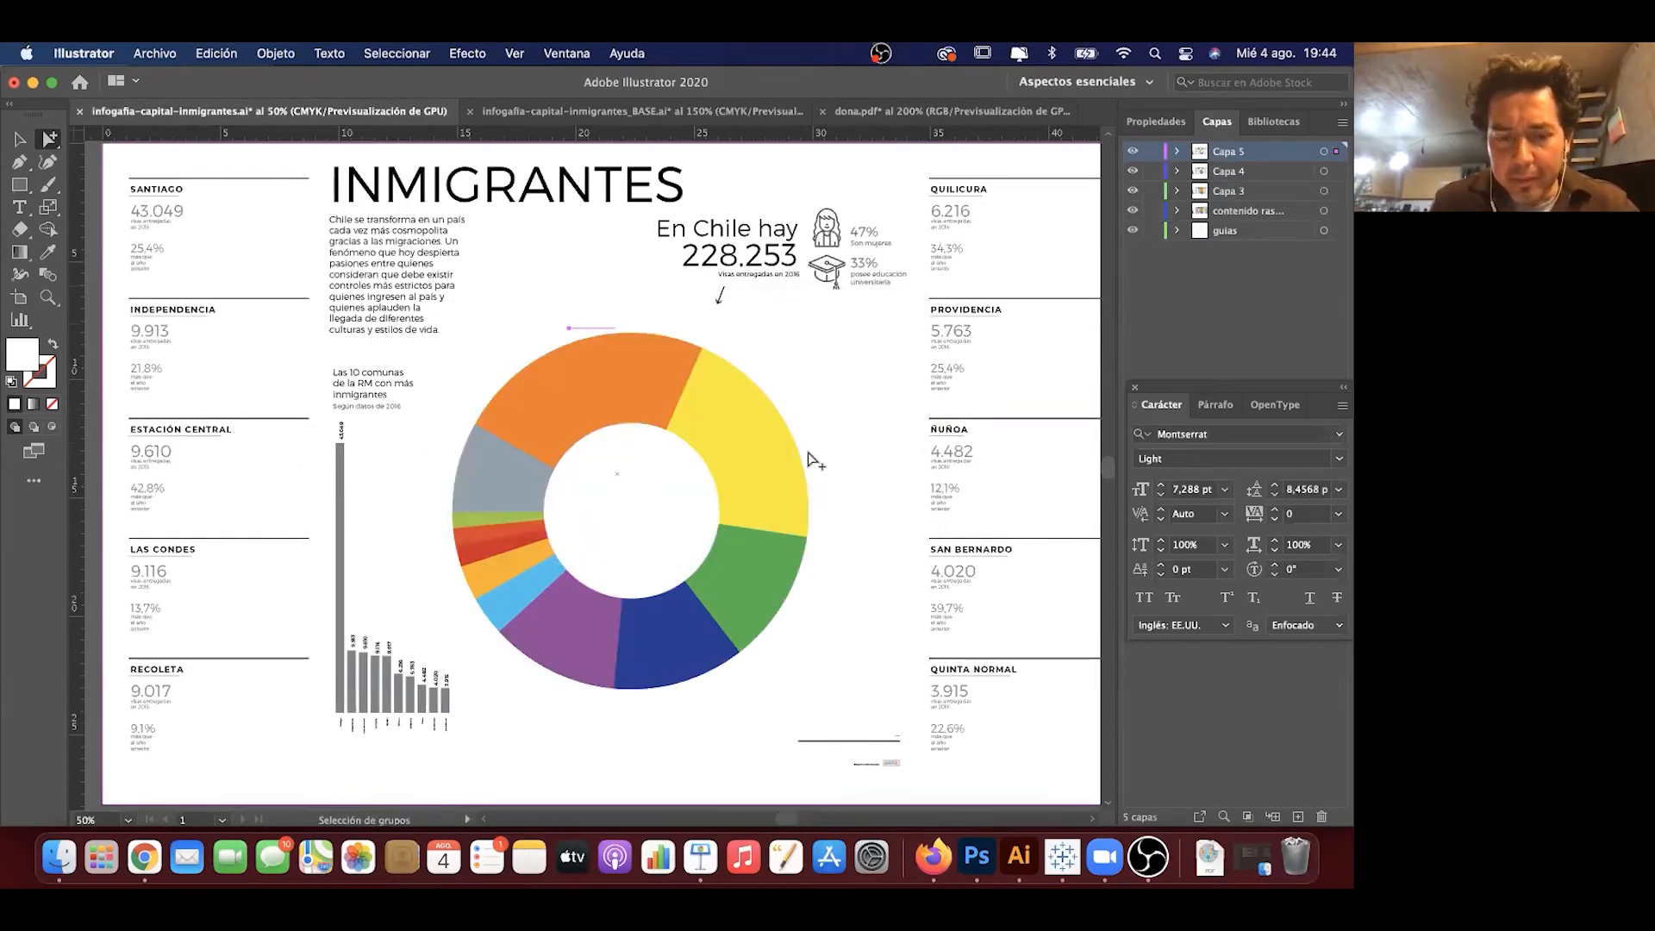
pyautogui.press('super+v')
pyautogui.click(863, 488)
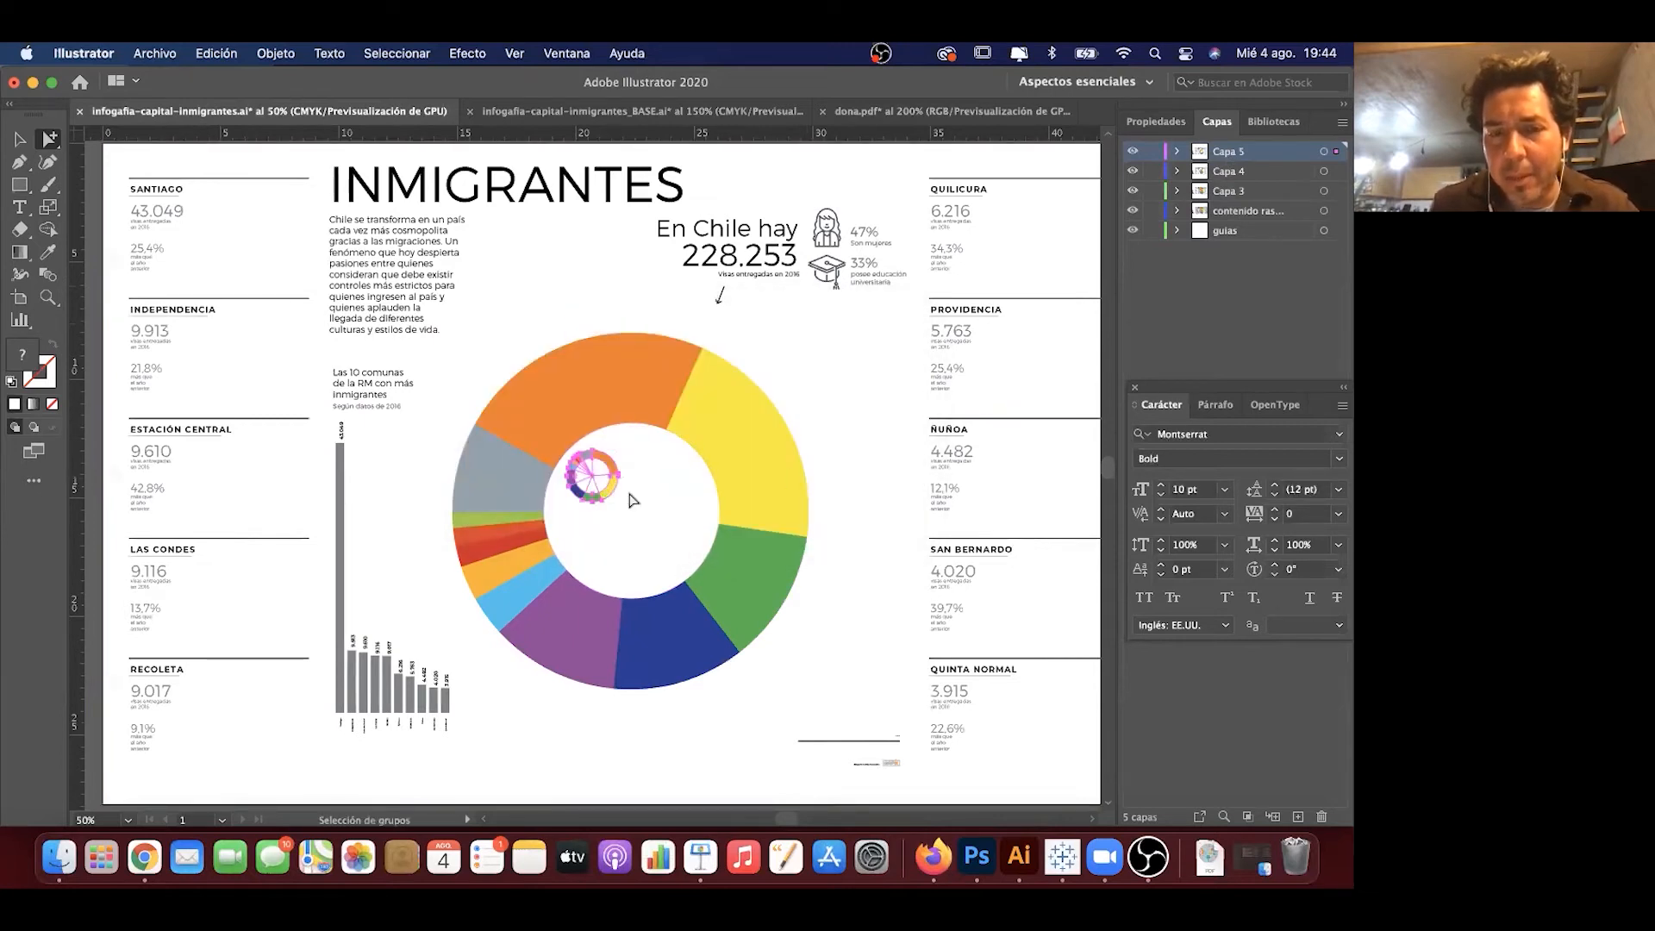
# Step: Try centring the pasted donut and scaling it up over the infographic's large donut, and delete the pasted copy
pyautogui.moveTo(600, 482); pyautogui.dragTo(634, 515)
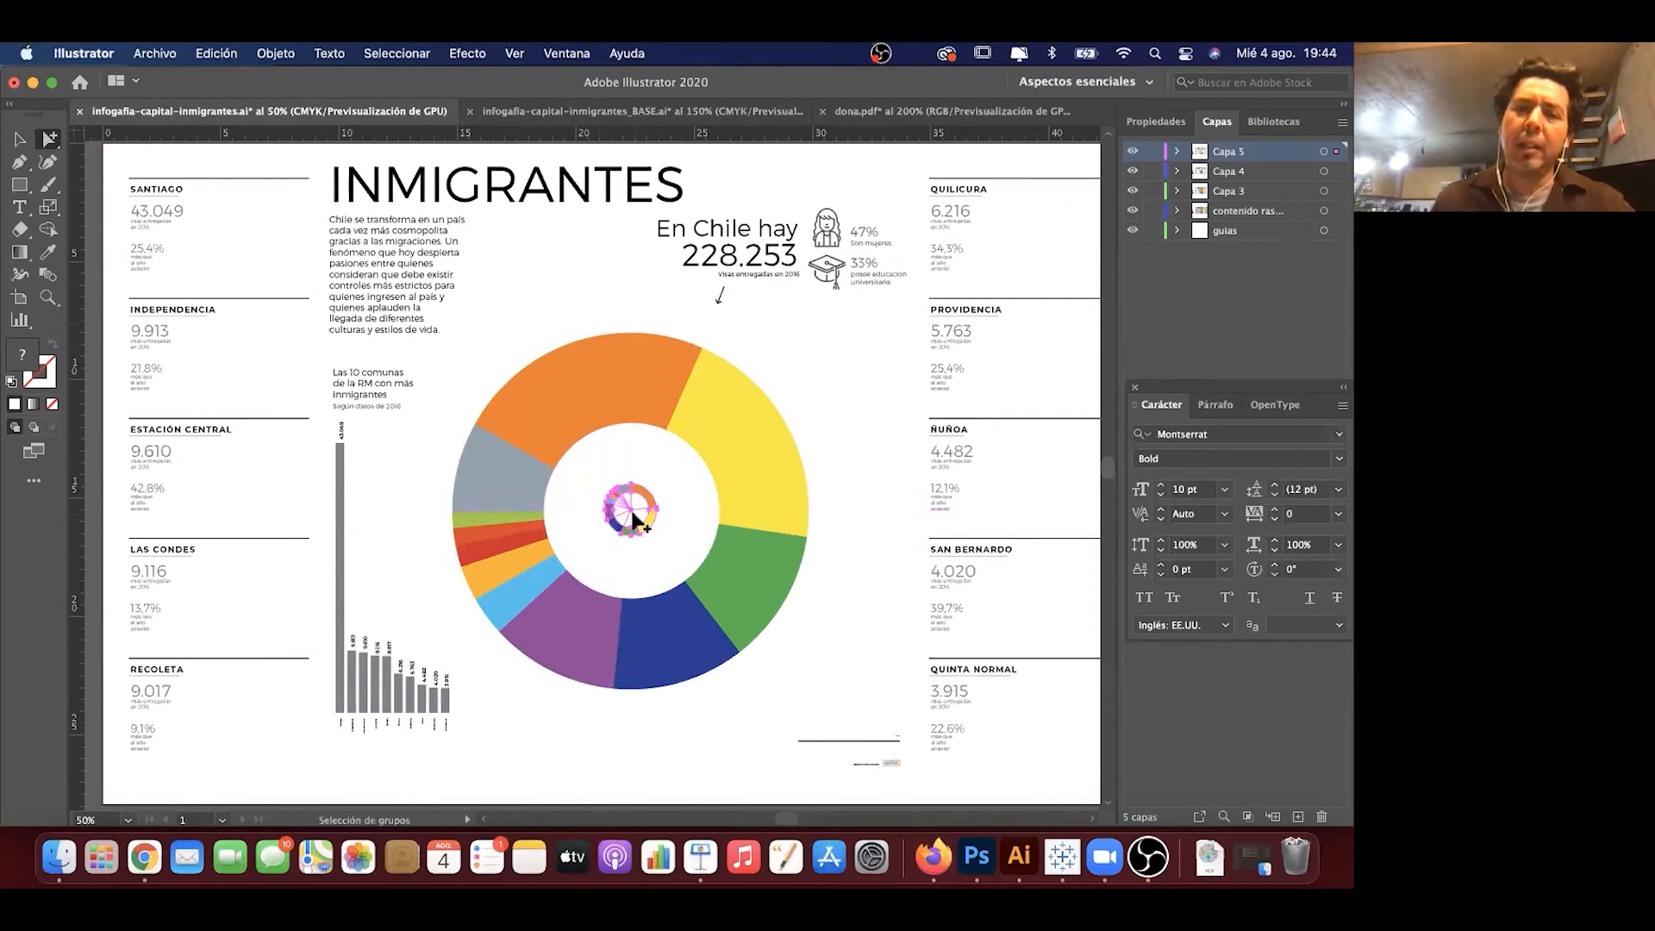
pyautogui.click(49, 207)
pyautogui.moveTo(743, 488); pyautogui.dragTo(919, 352)
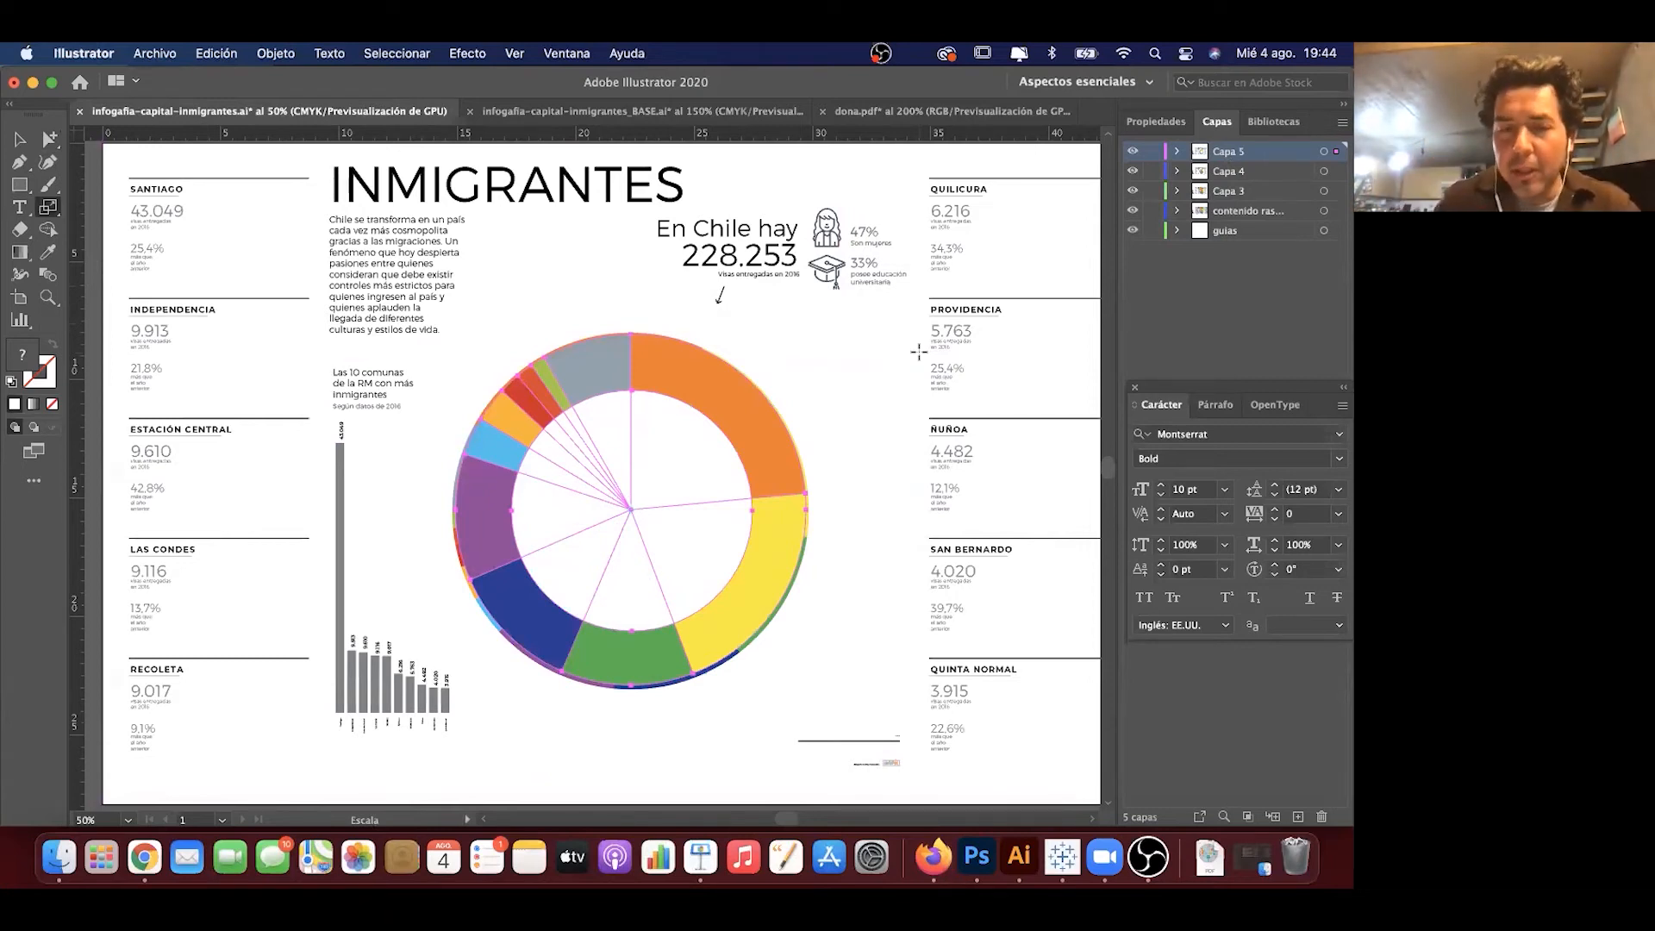
pyautogui.press('Delete')
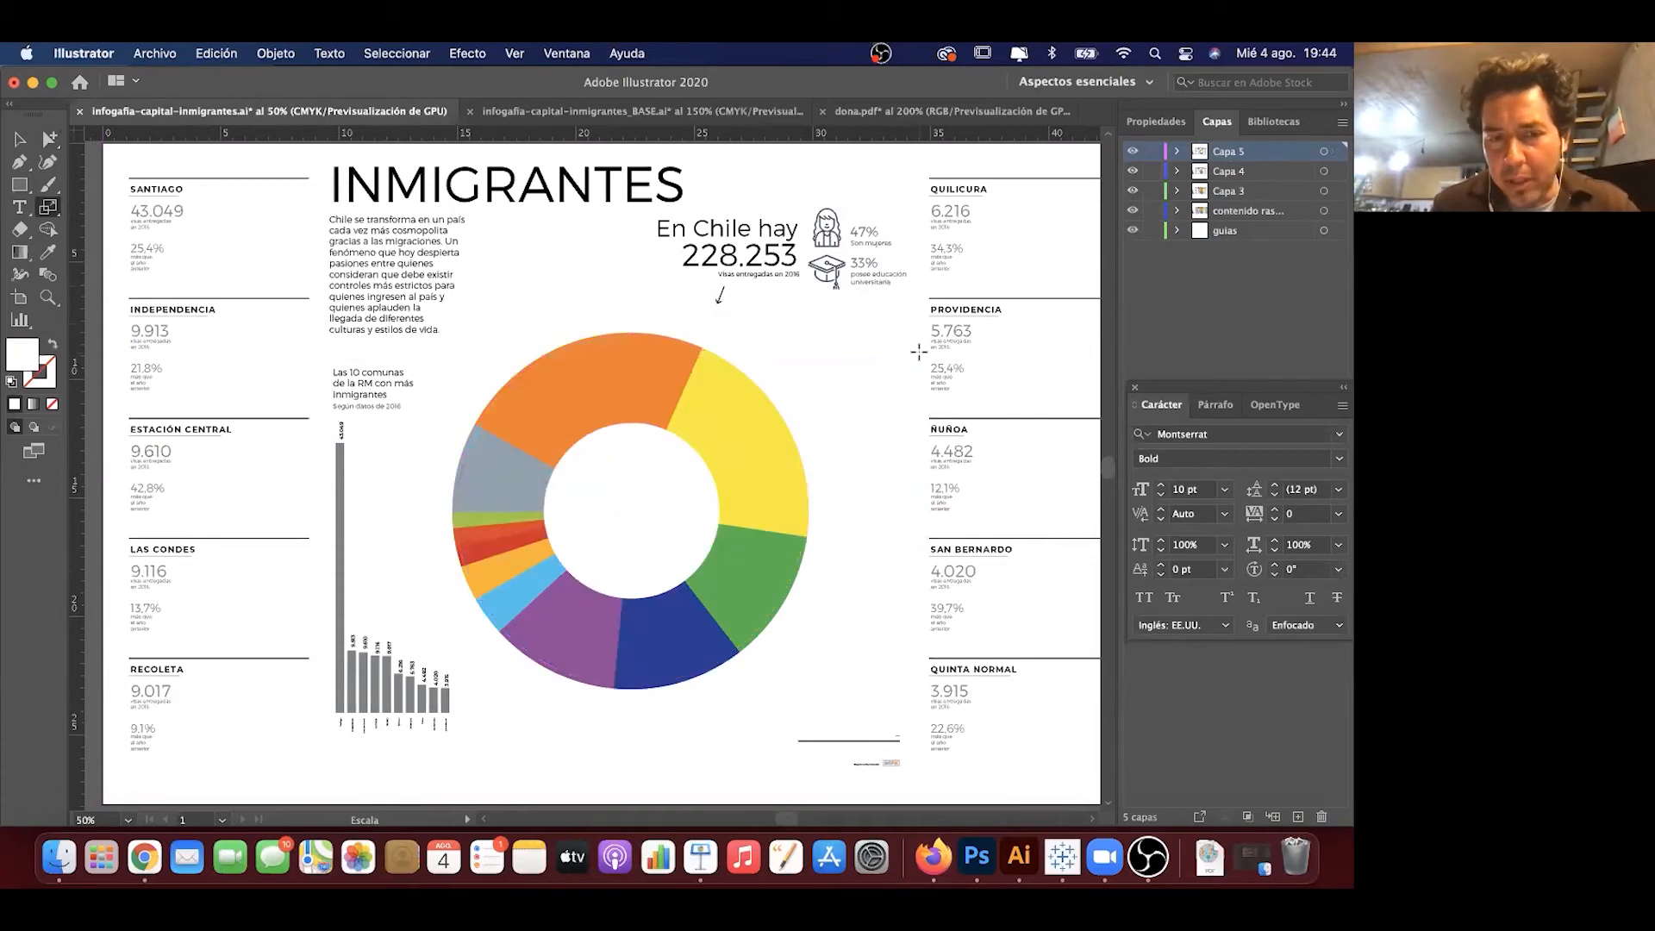
# Step: Hide layer Capa 5 so the world map and ring inside the infographic's donut are uncovered
pyautogui.hscroll(-1, 634, 173)
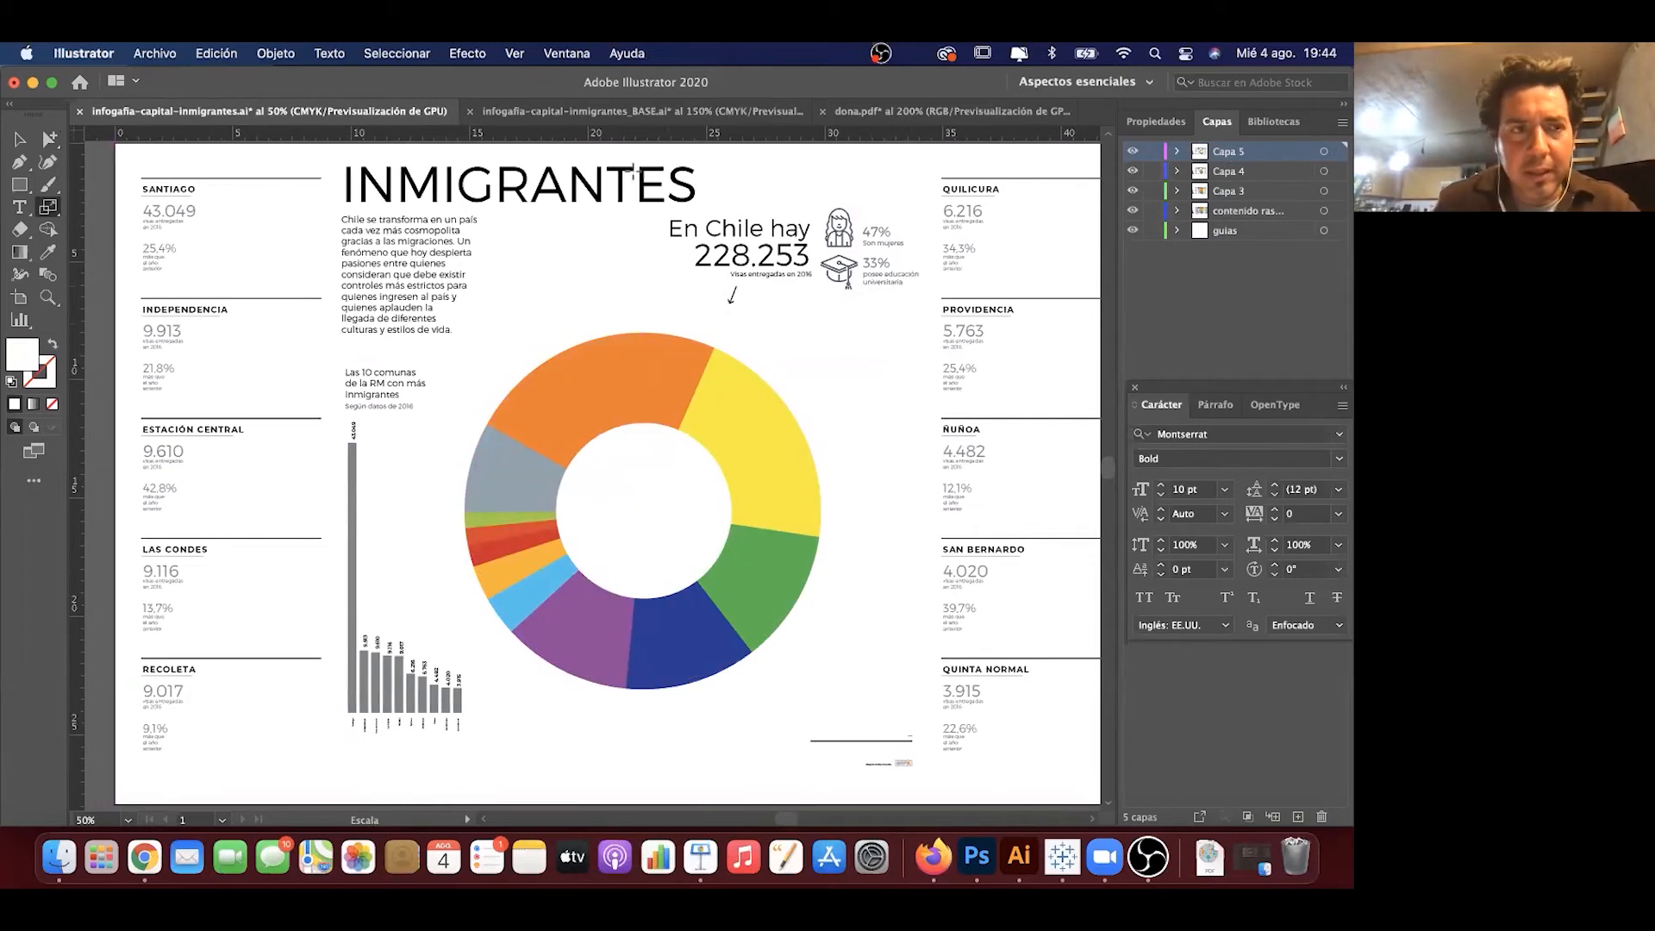
pyautogui.click(50, 138)
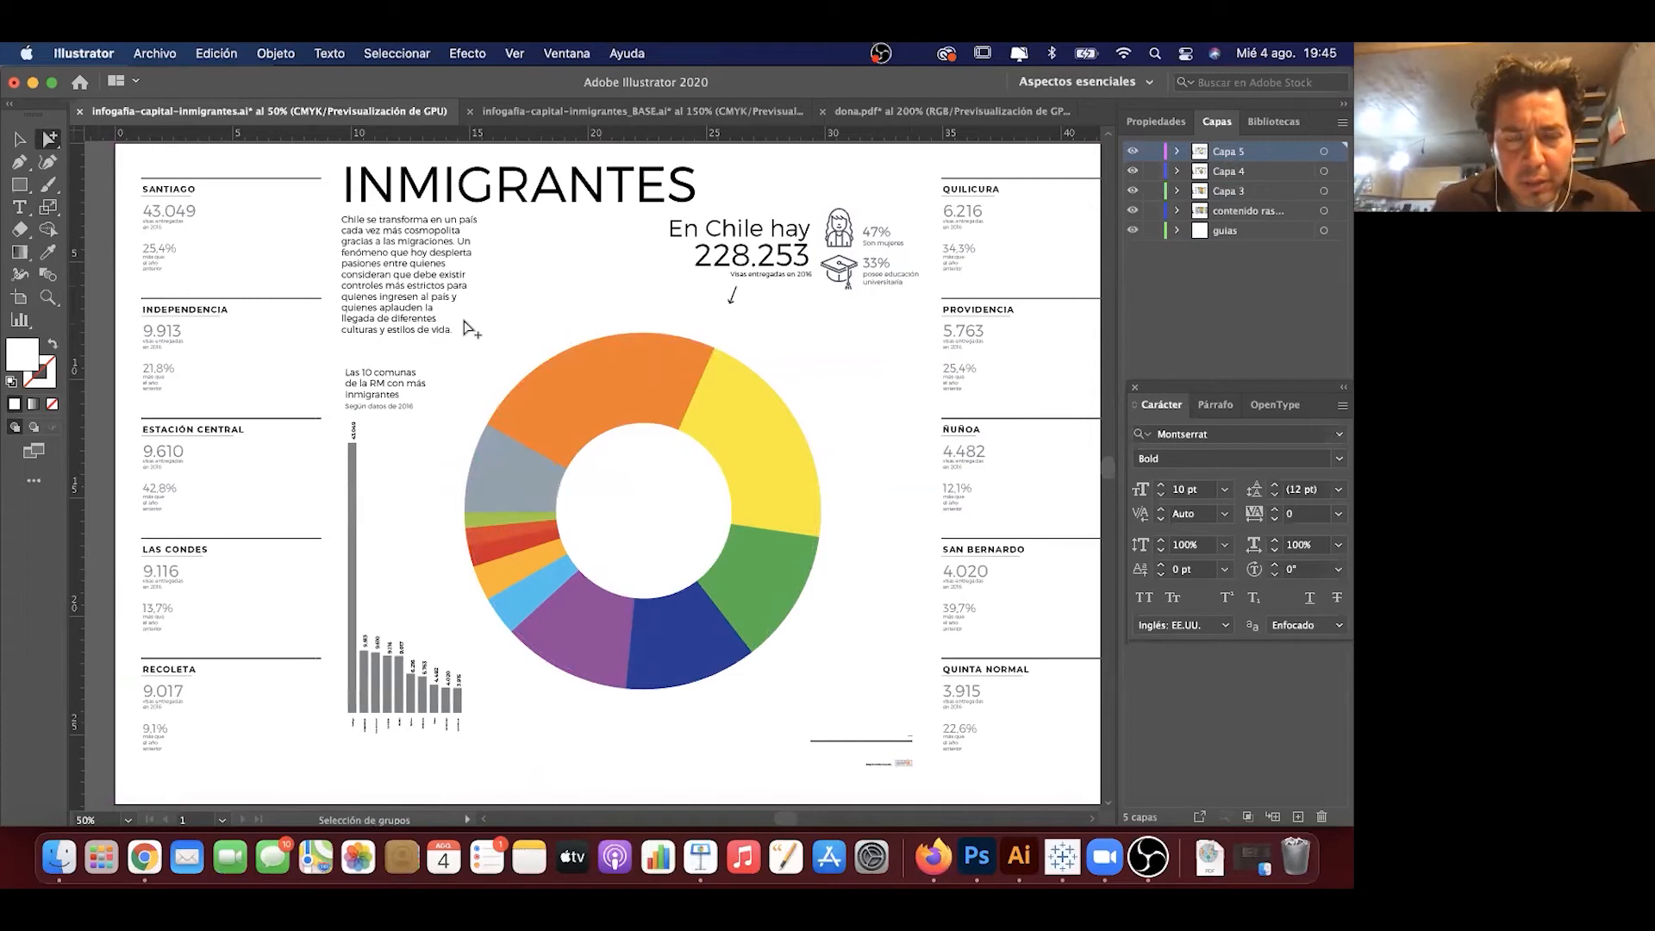
pyautogui.moveTo(613, 362)
pyautogui.mouseDown()
pyautogui.moveTo(585, 372)
pyautogui.moveTo(604, 360)
pyautogui.mouseUp()
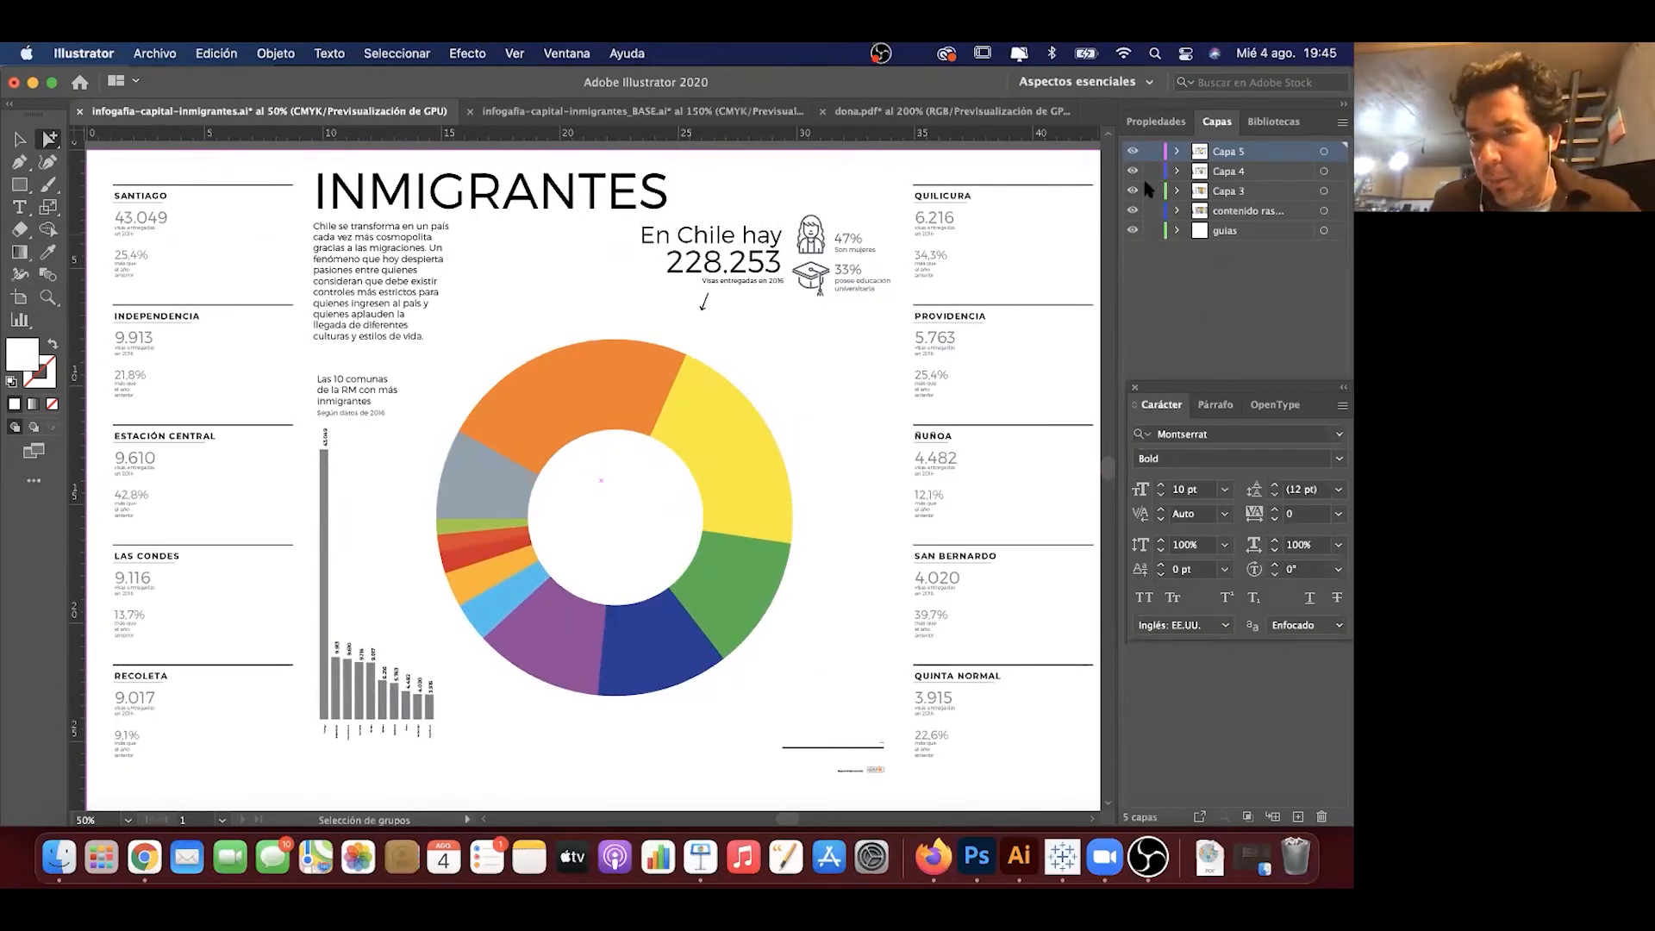
pyautogui.click(1134, 153)
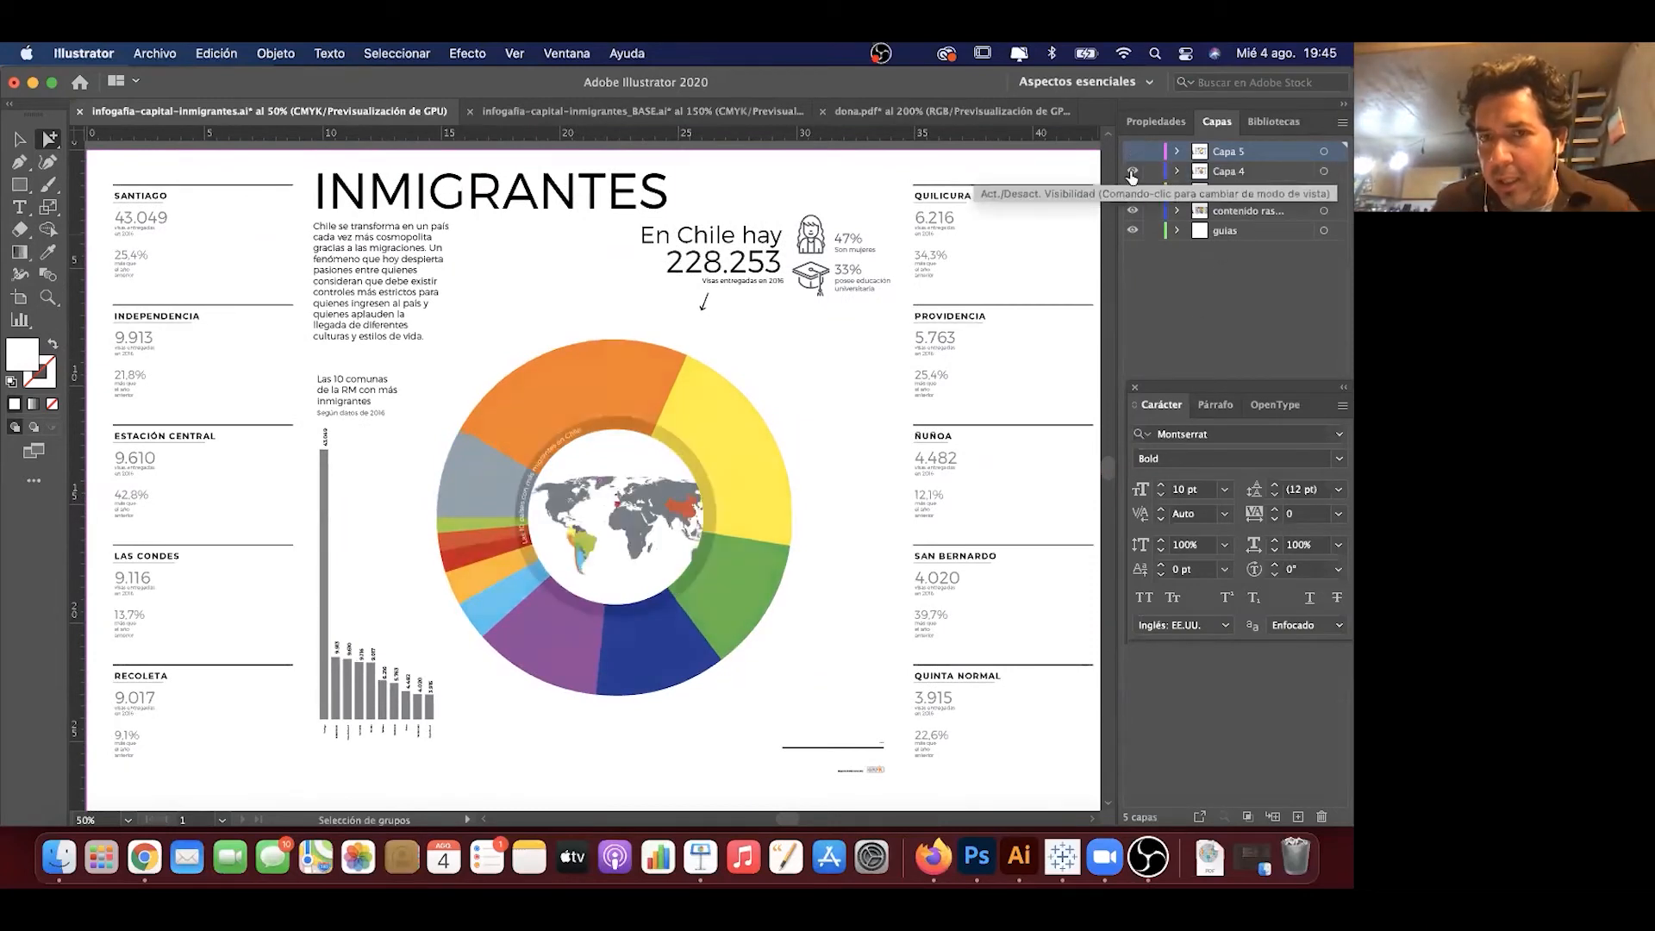
pyautogui.press('space')
pyautogui.moveTo(910, 359); pyautogui.dragTo(883, 374)
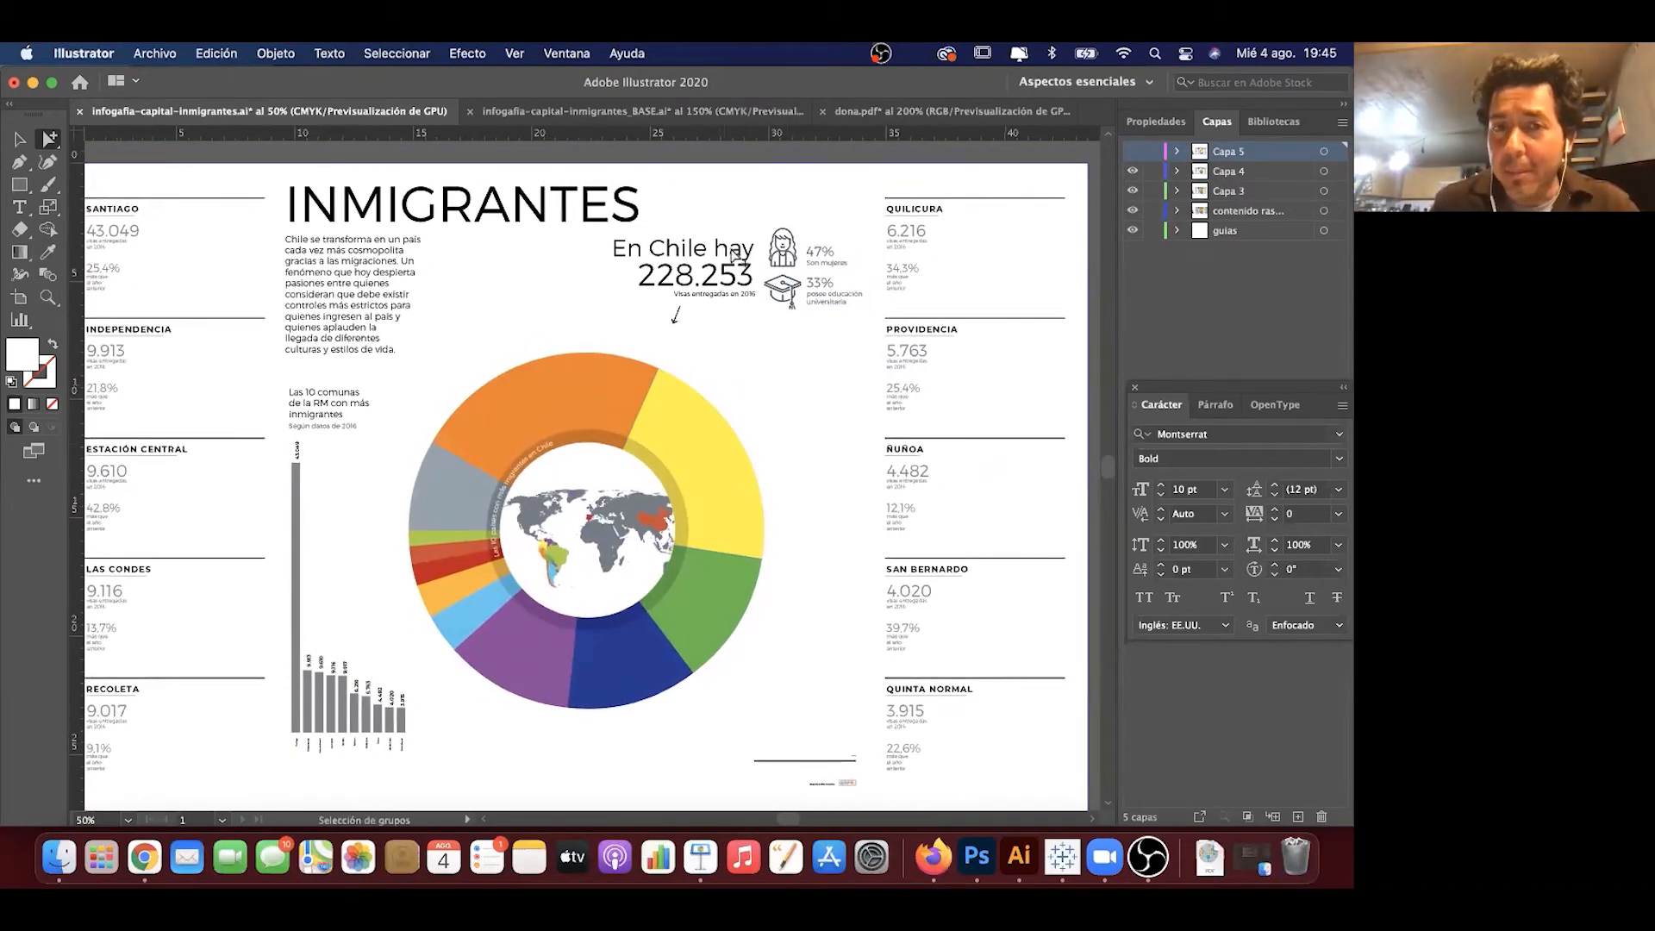
pyautogui.click(859, 112)
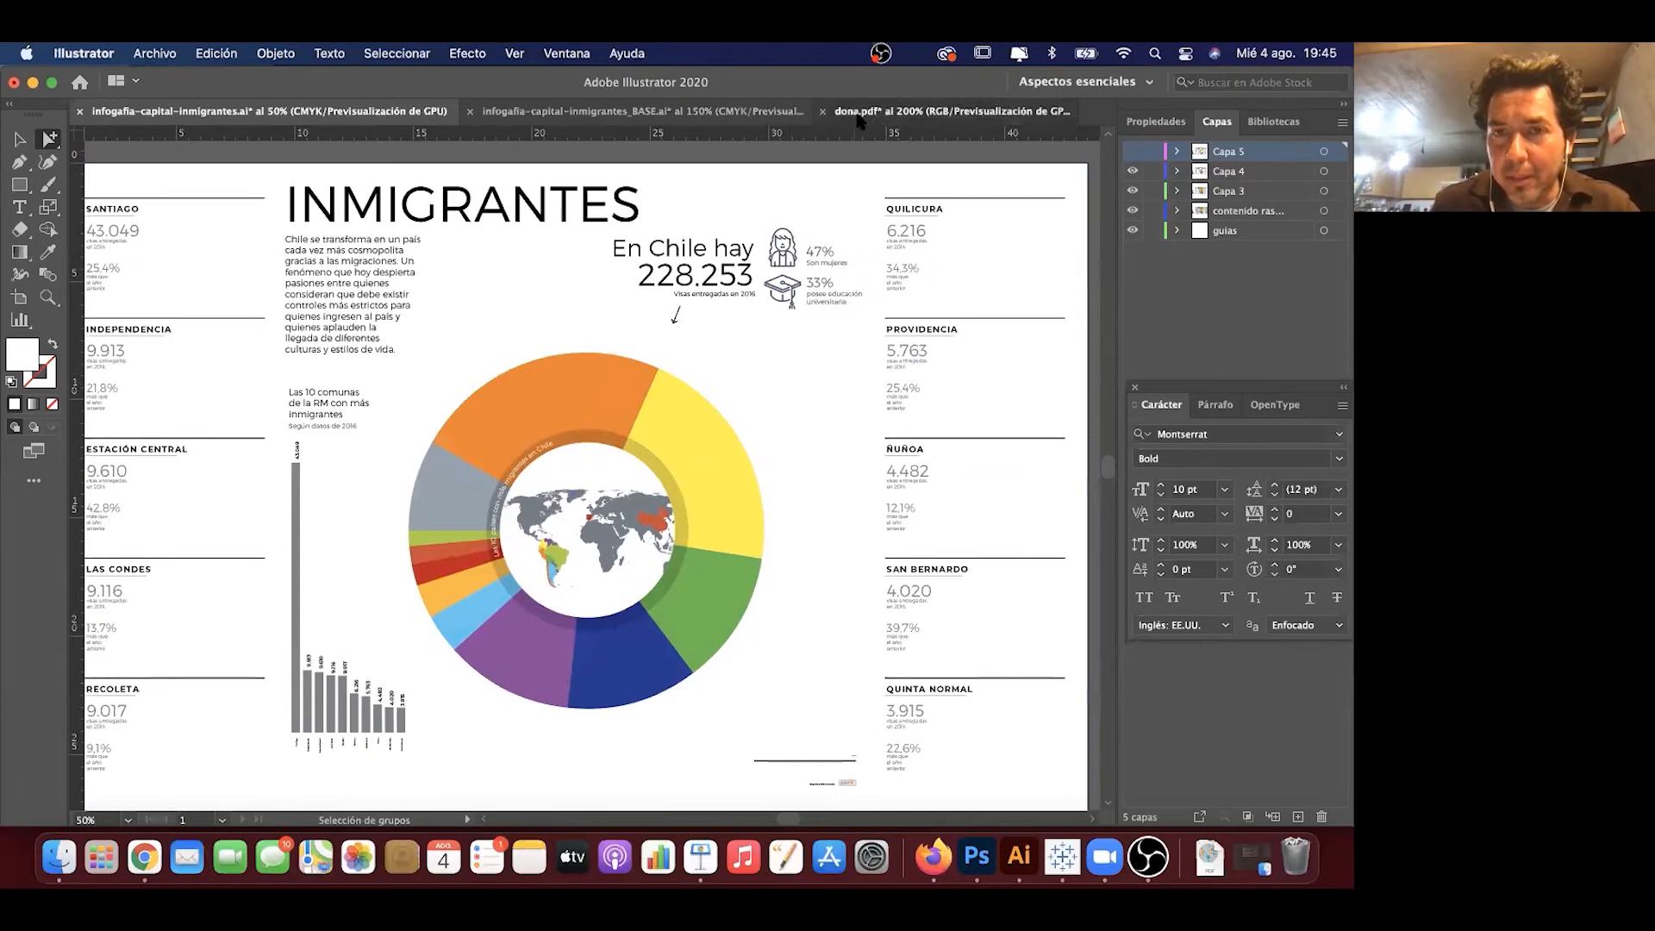
pyautogui.click(362, 114)
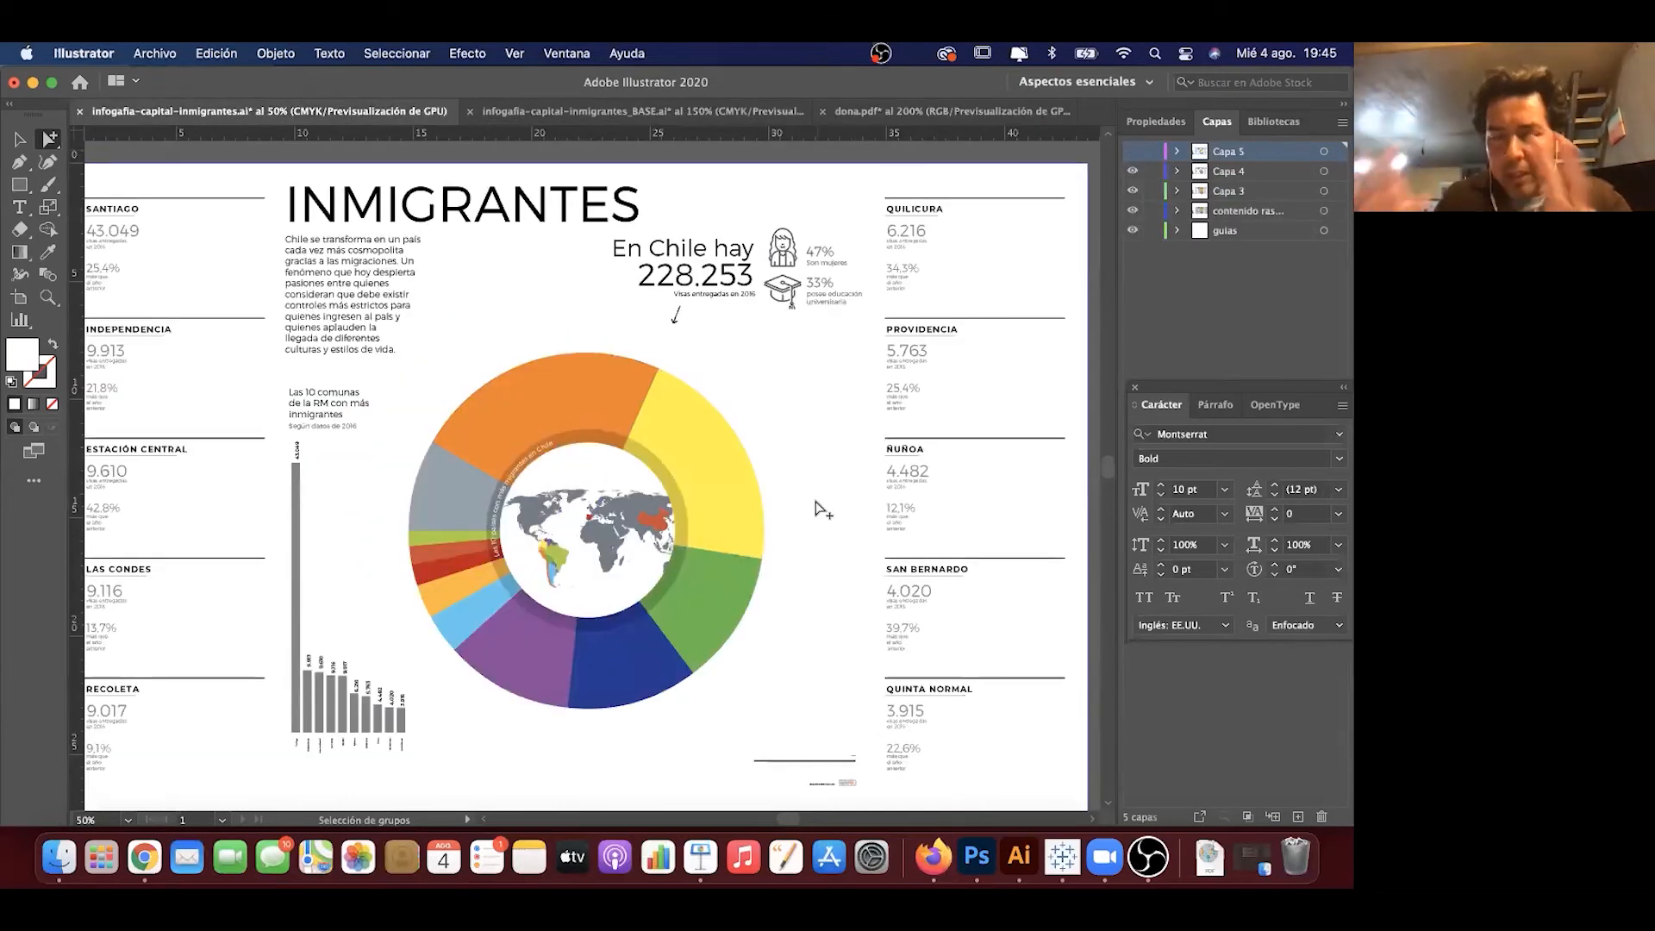
# Step: Examine at 100% how the colours of the donut slices correspond to the countries on the central world map
pyautogui.press('super')
pyautogui.press('super+plus')
pyautogui.press('super+plus')
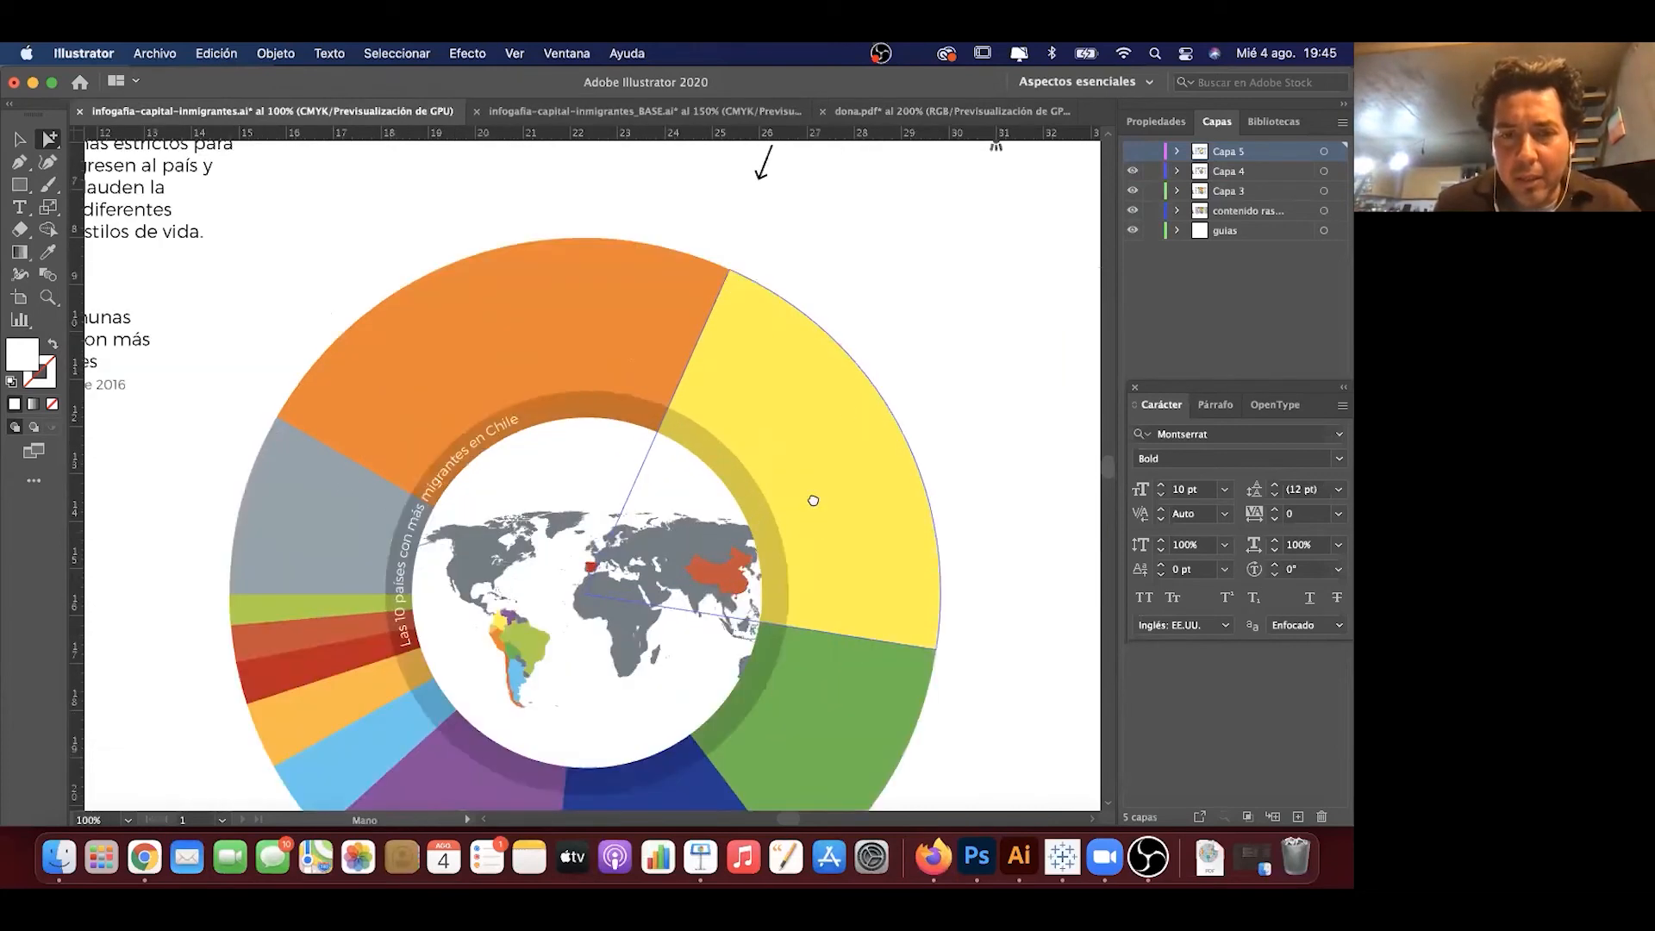
pyautogui.moveTo(813, 503); pyautogui.dragTo(851, 407)
pyautogui.click(854, 411)
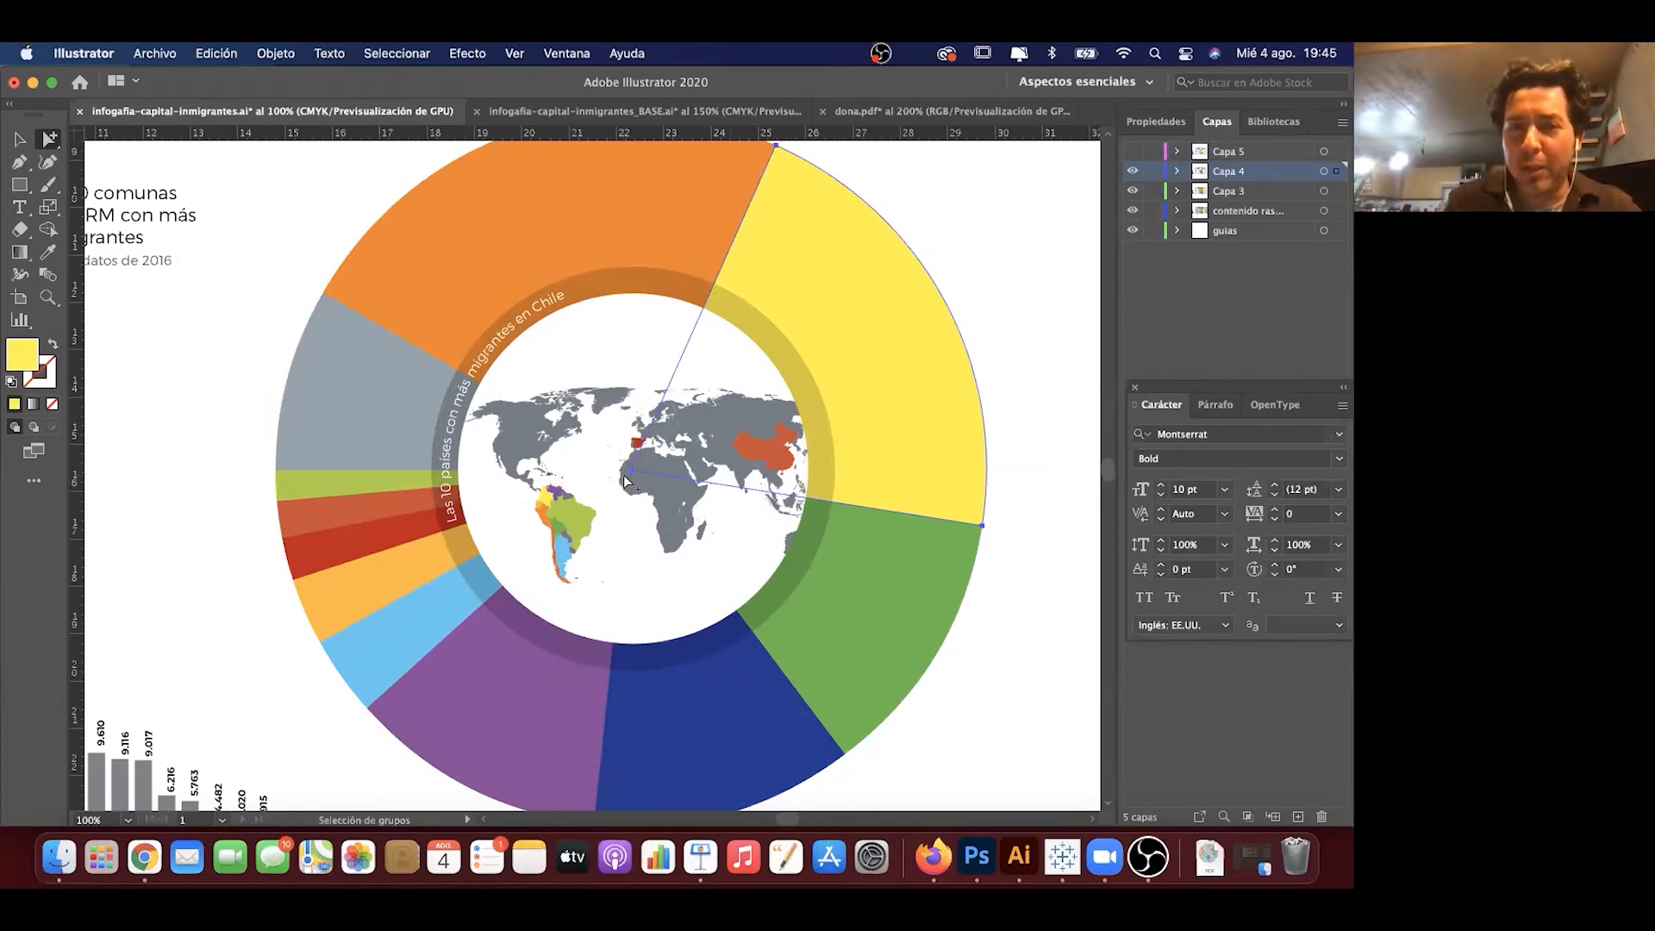
pyautogui.click(250, 517)
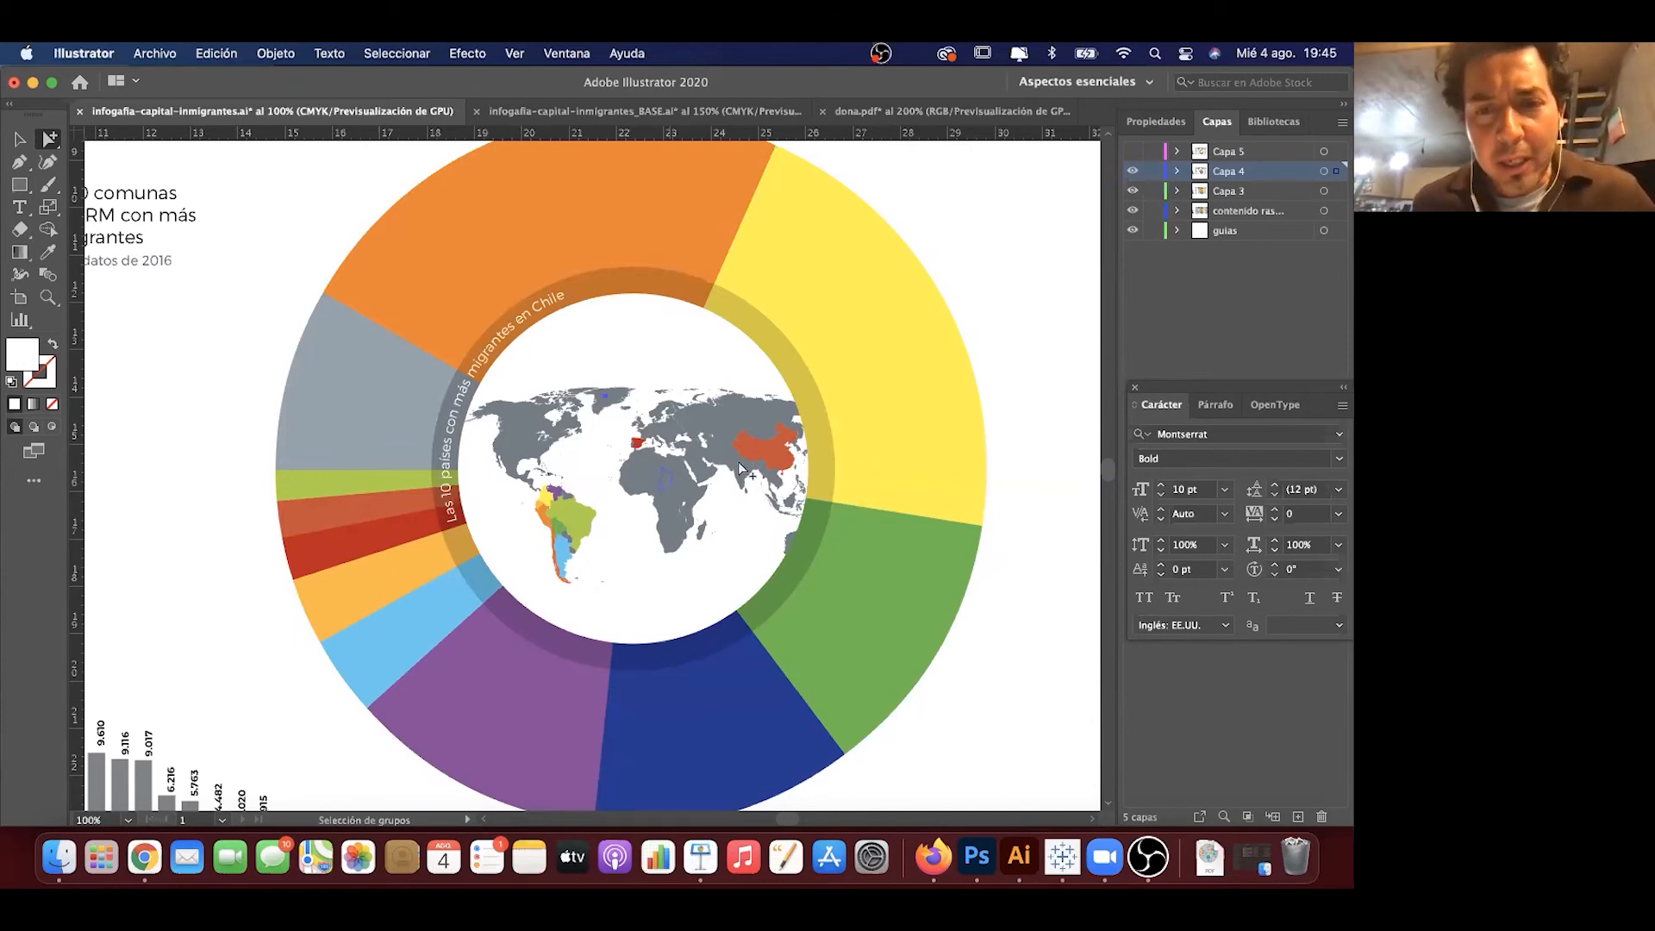
pyautogui.click(866, 350)
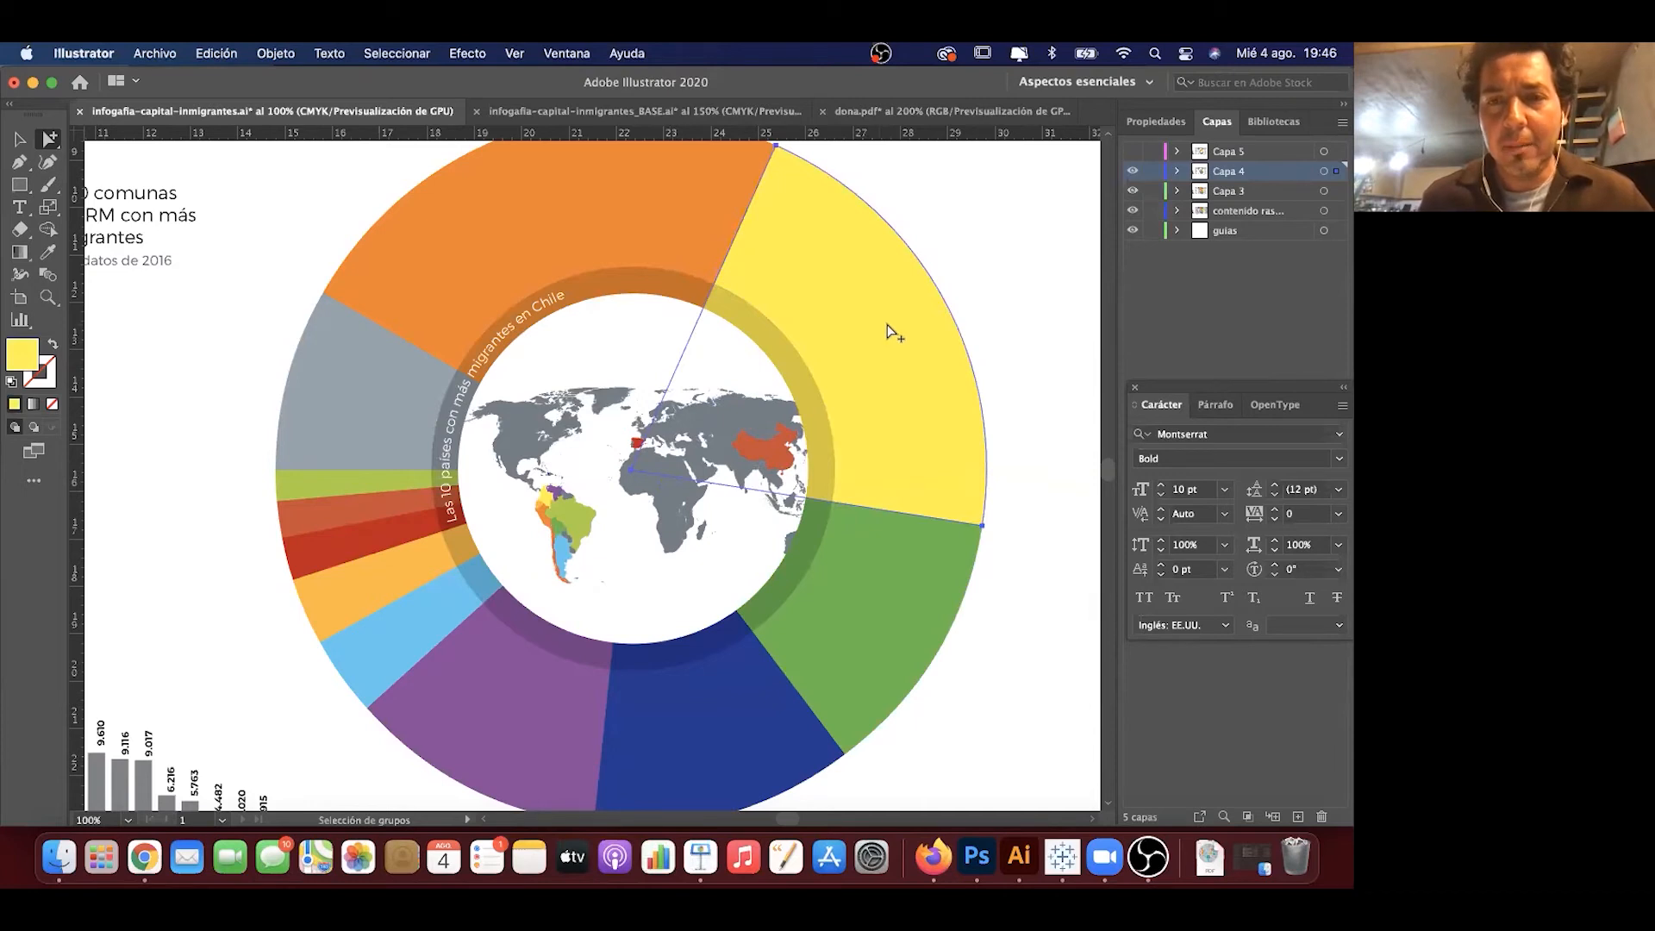
pyautogui.click(552, 505)
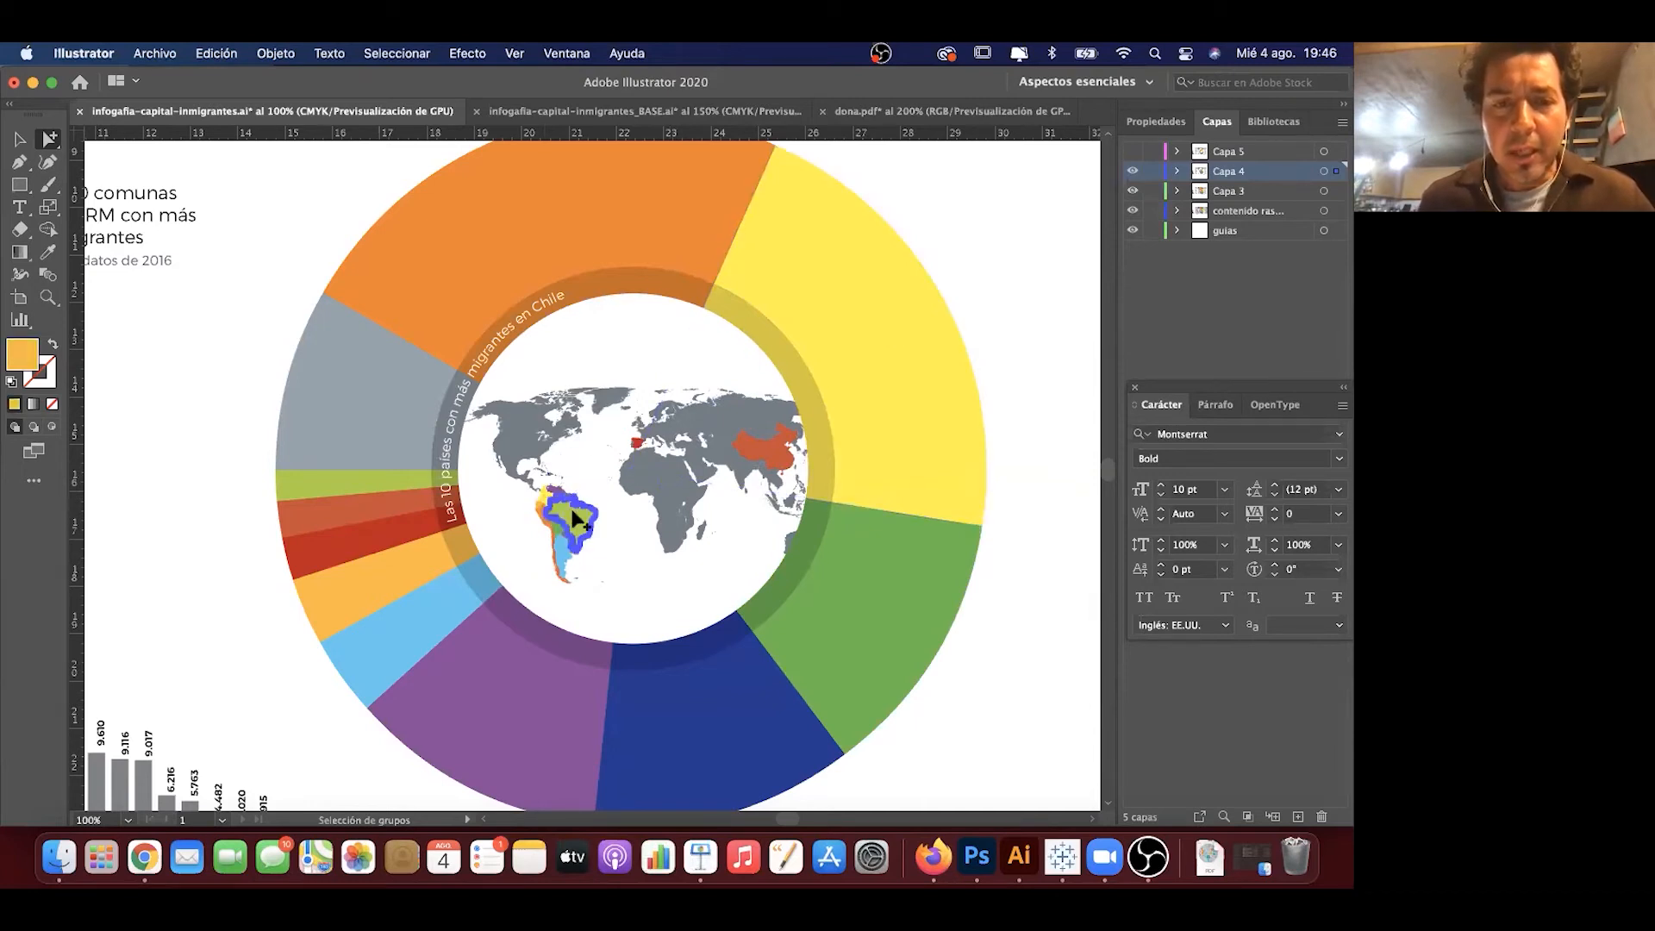
pyautogui.click(867, 587)
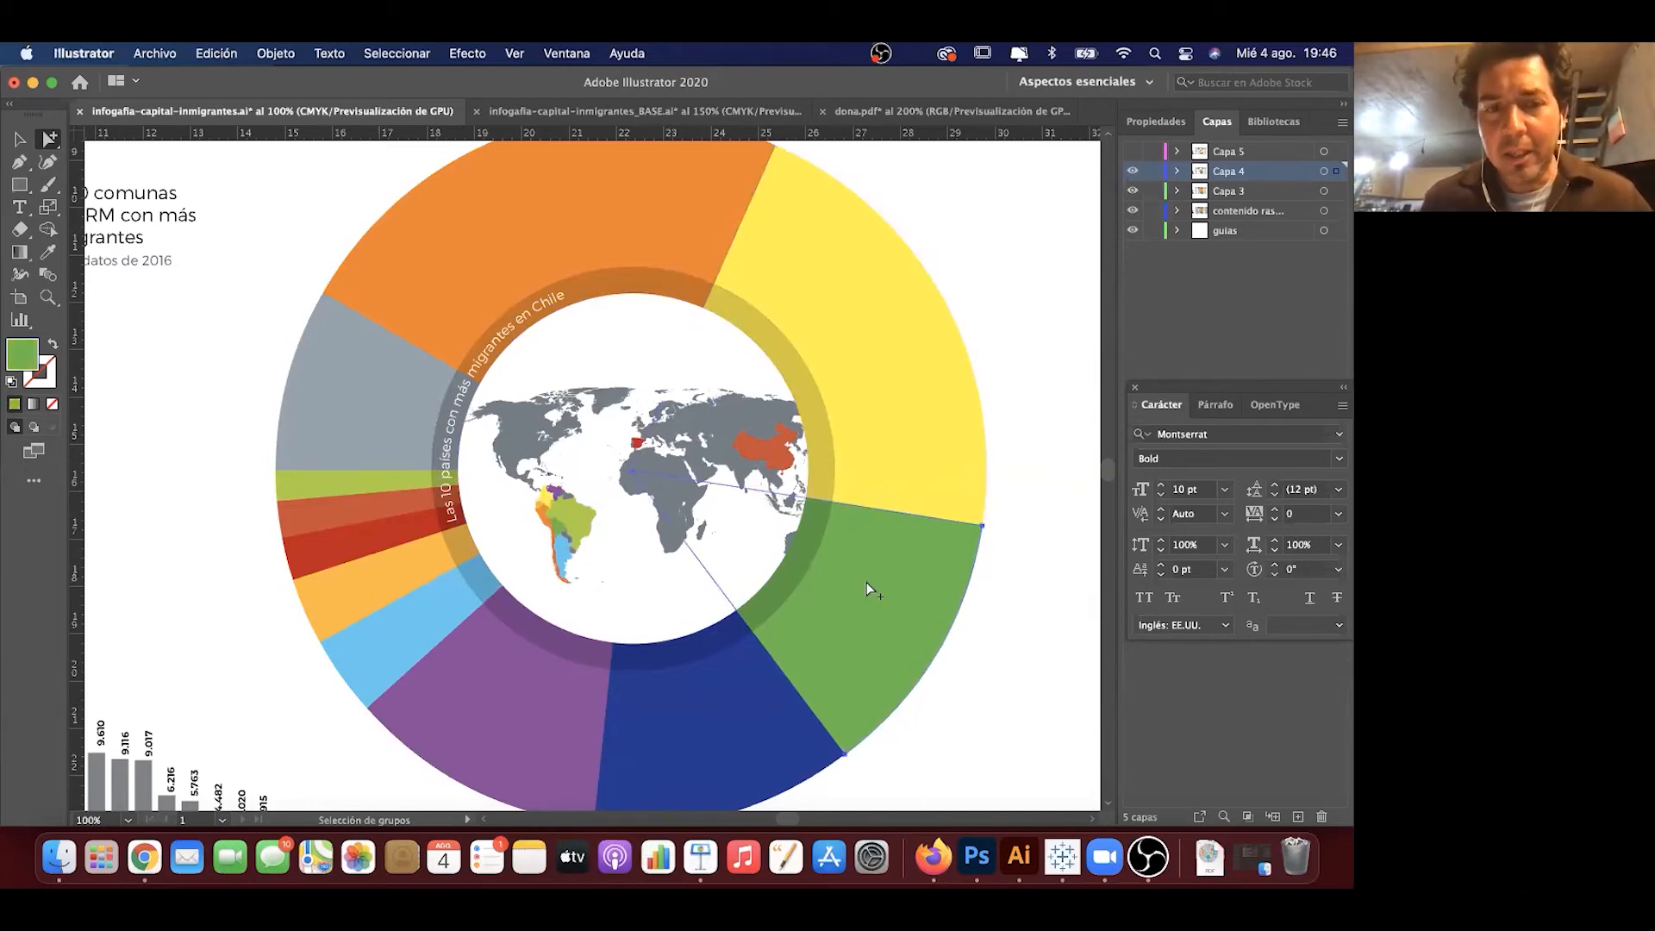
pyautogui.click(312, 478)
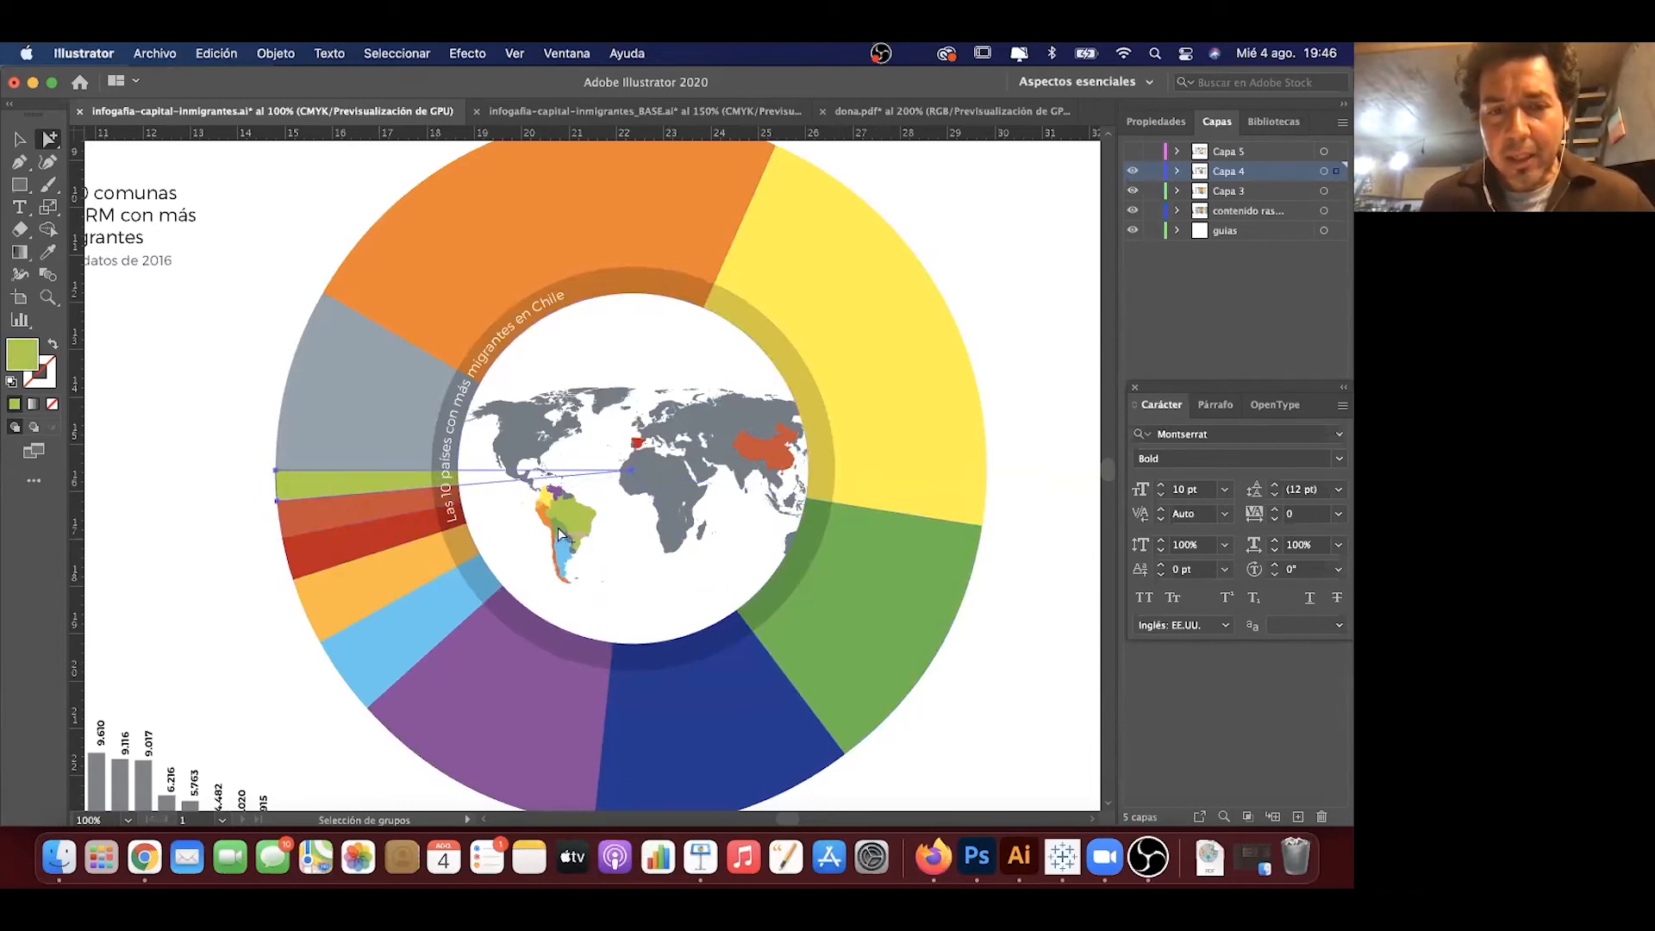
pyautogui.click(869, 578)
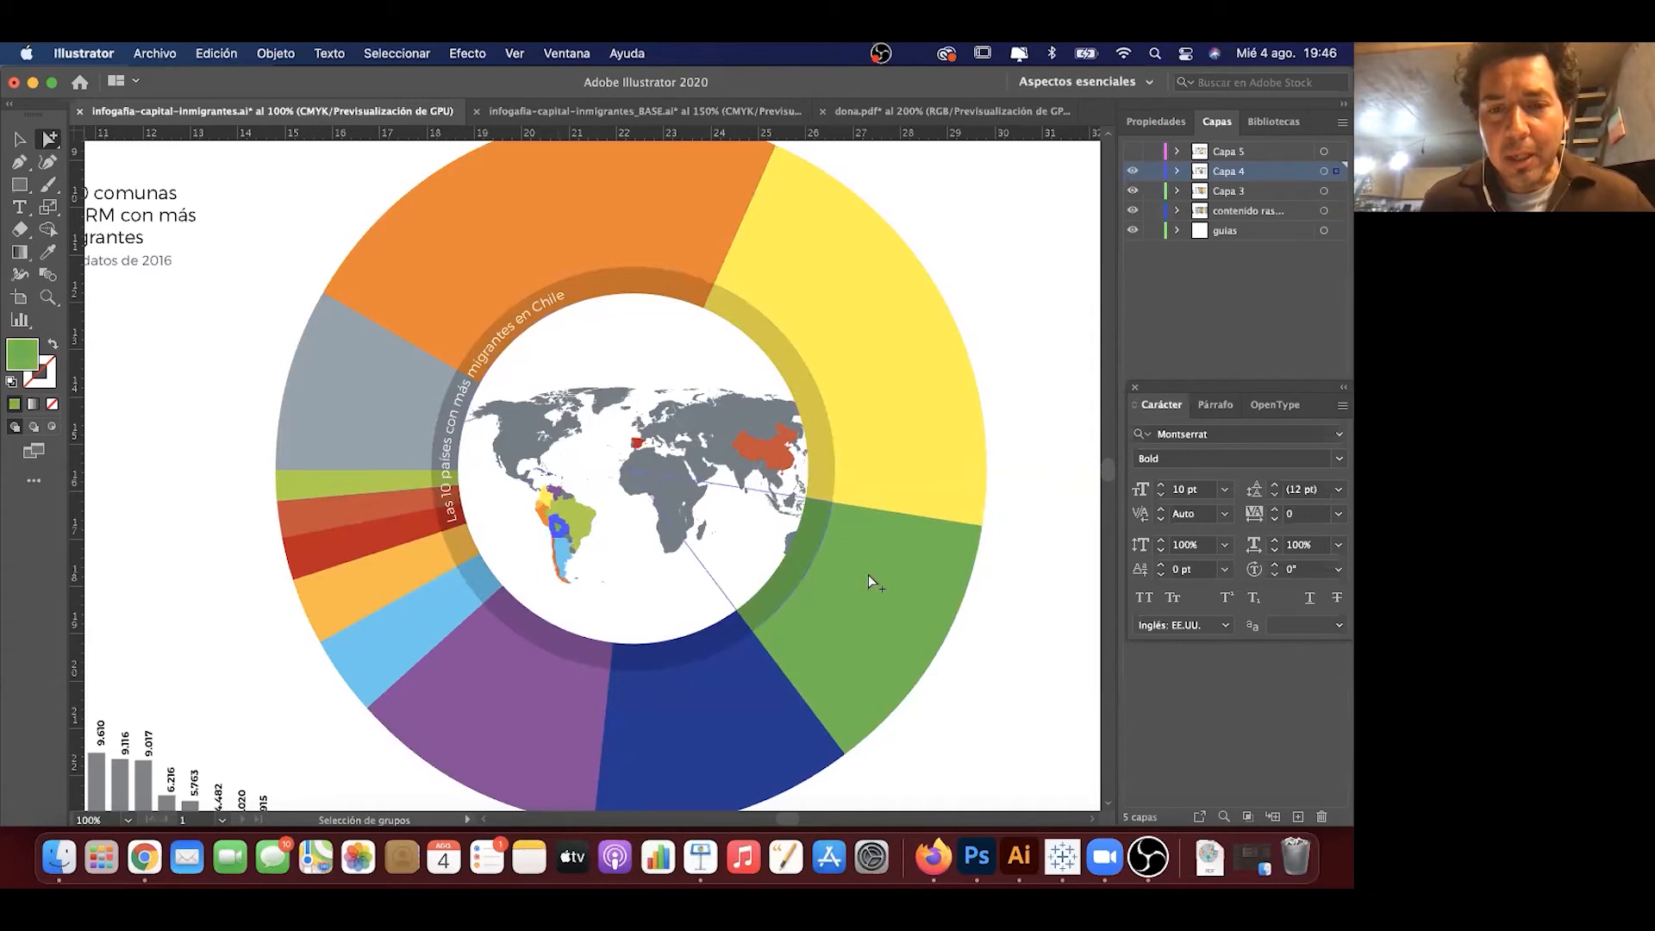
pyautogui.click(571, 571)
pyautogui.click(1024, 608)
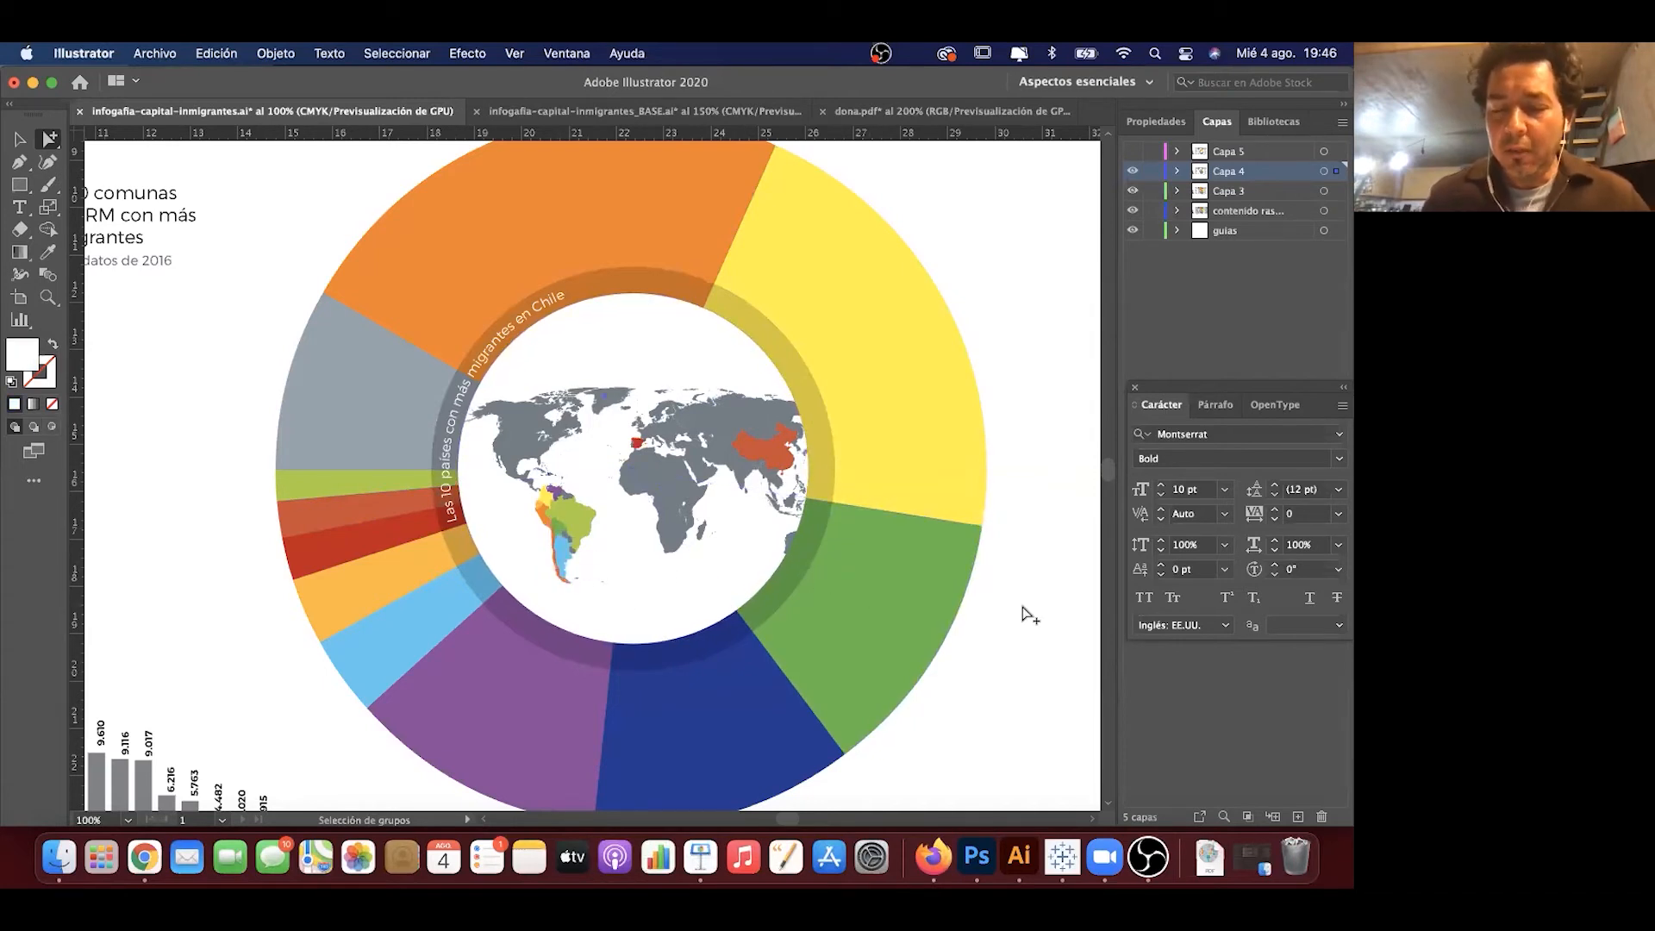
# Step: Check the dark red slice against its country on the map and review the infographic's whole layout at 50%
pyautogui.press('super+minus')
pyautogui.press('super+minus')
pyautogui.press('super+minus')
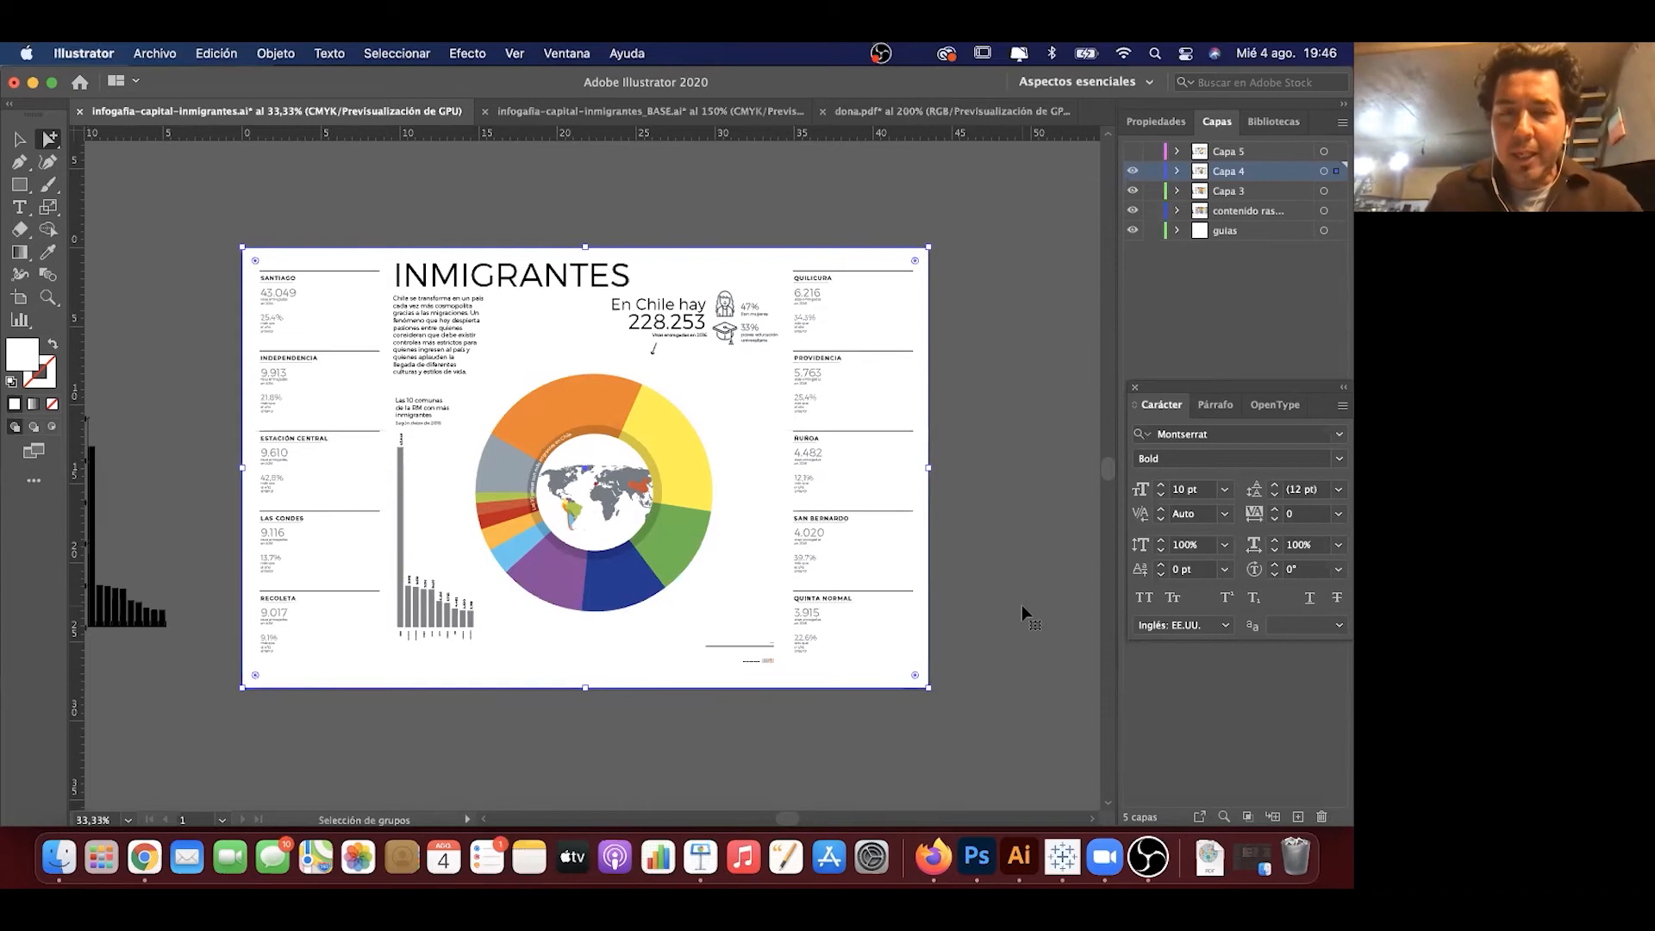
pyautogui.press('super+1')
pyautogui.scroll(-5, 875, 510)
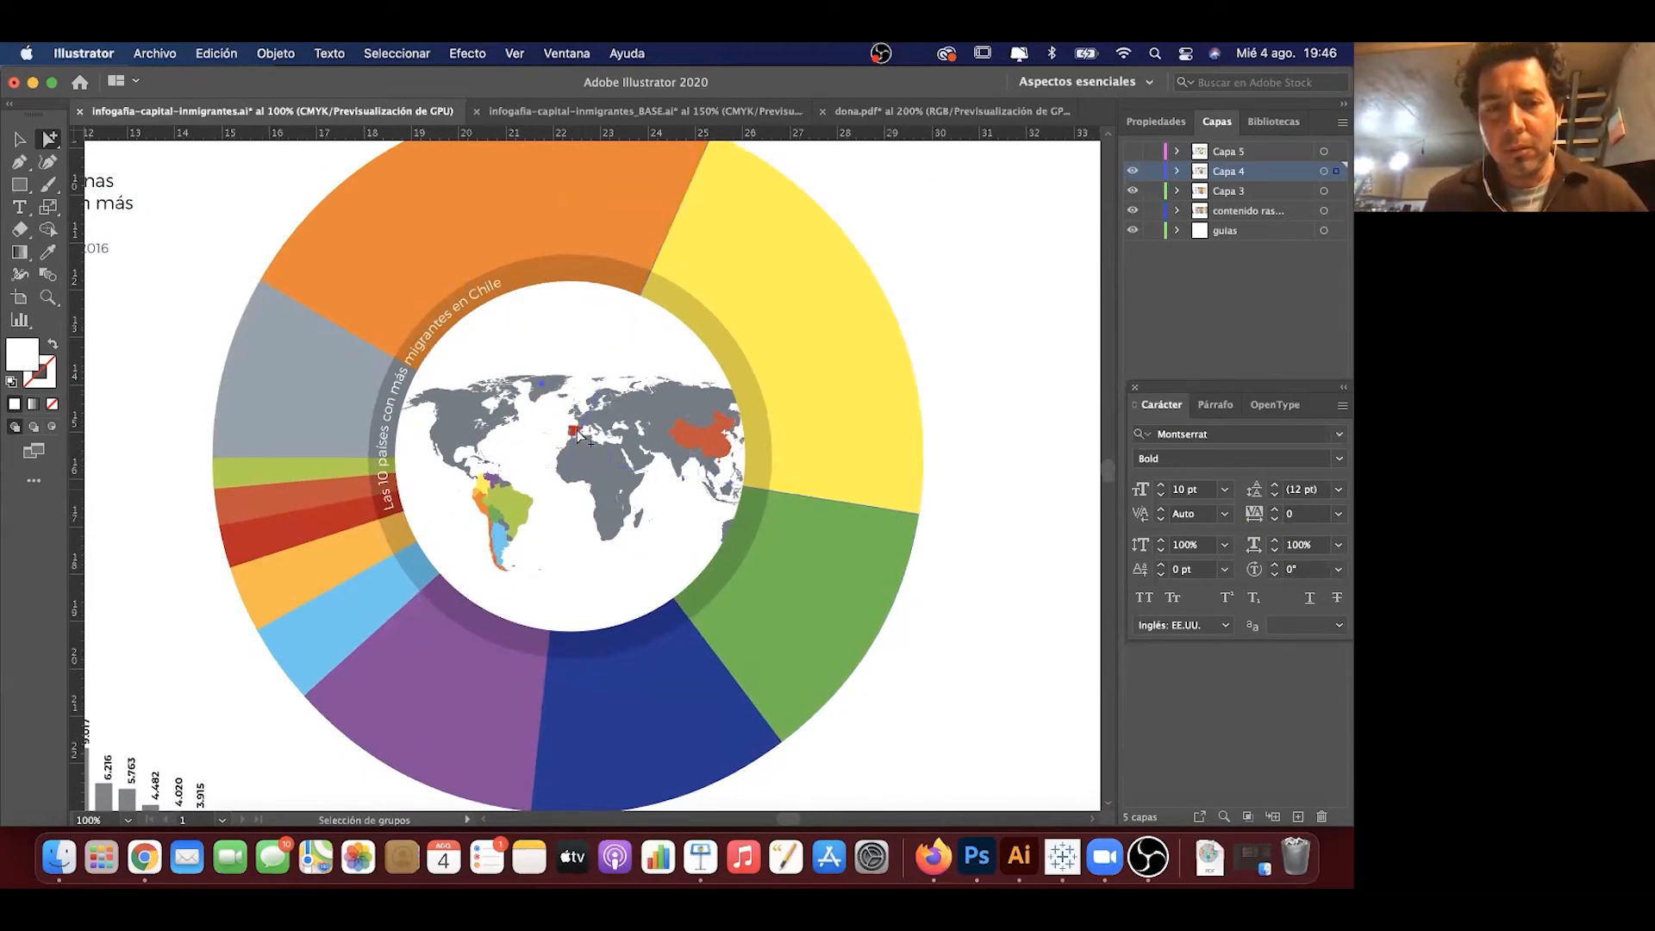
pyautogui.click(309, 521)
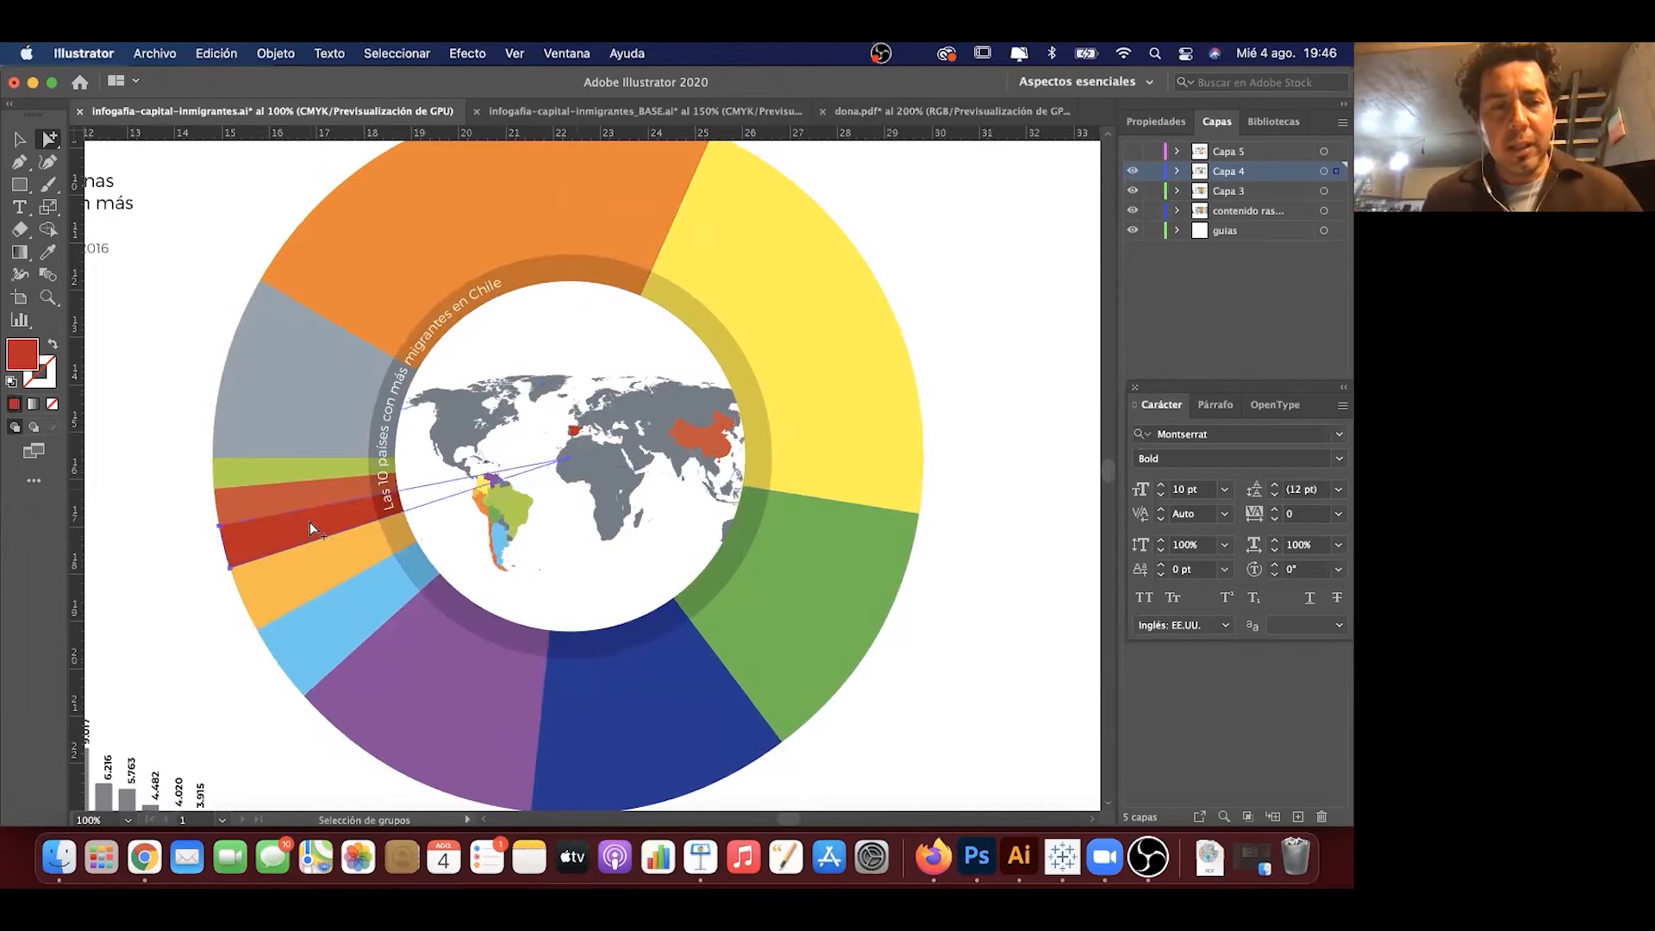
pyautogui.press('super+minus')
pyautogui.press('super+minus')
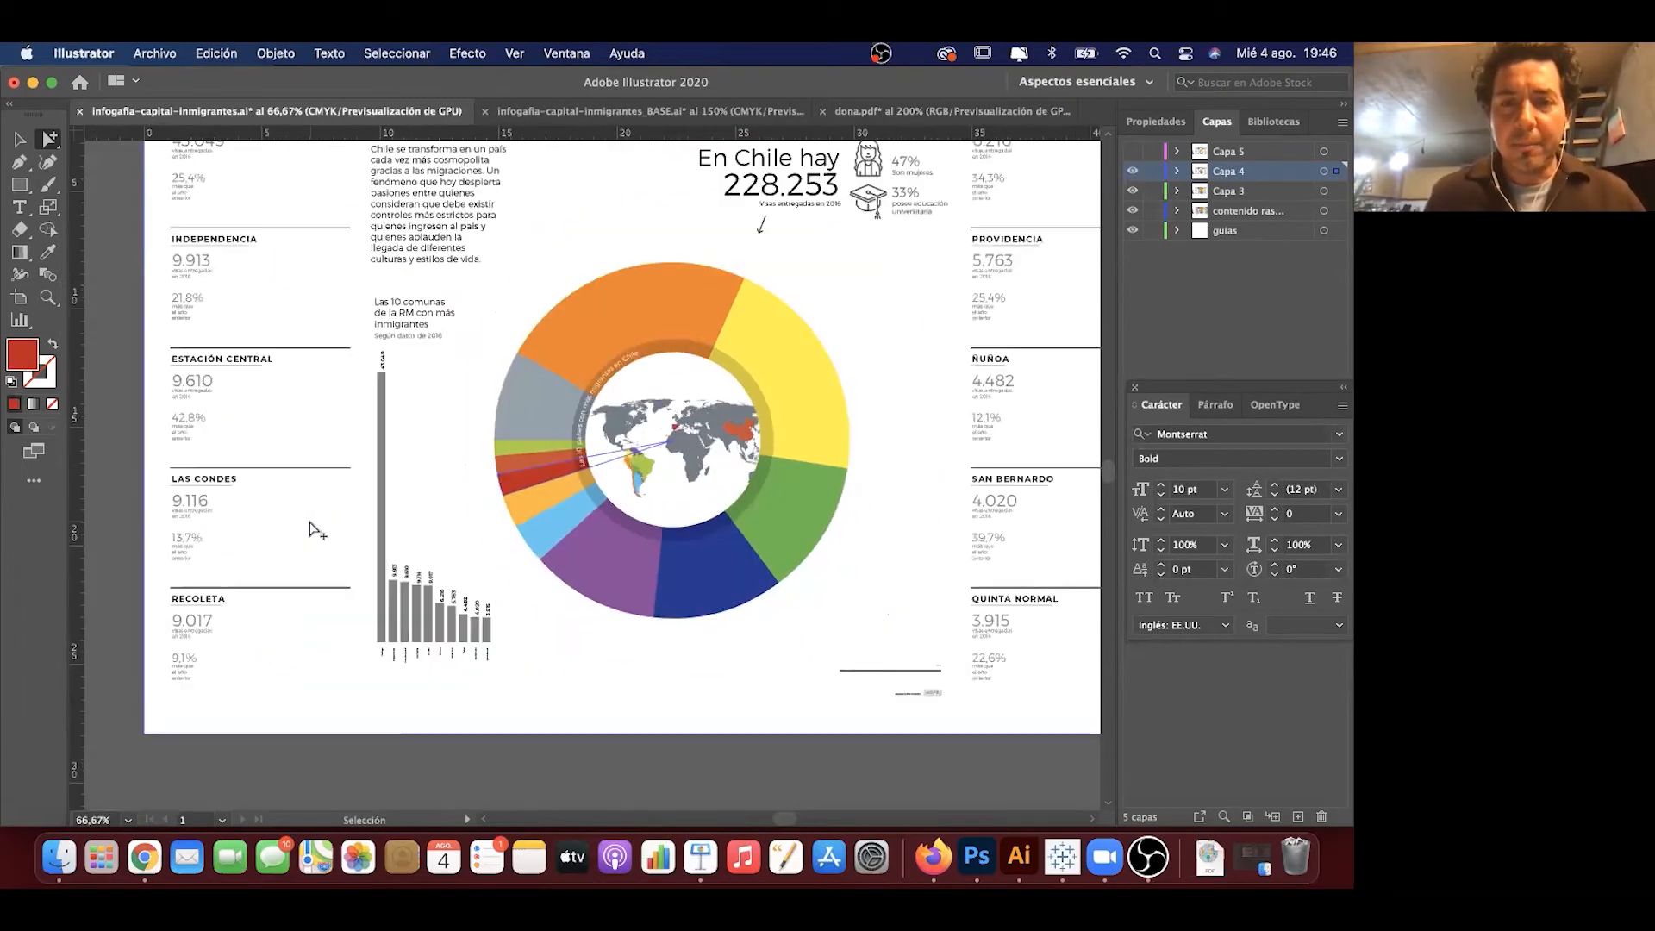
pyautogui.scroll(3, 647, 508)
pyautogui.hscroll(3, 647, 508)
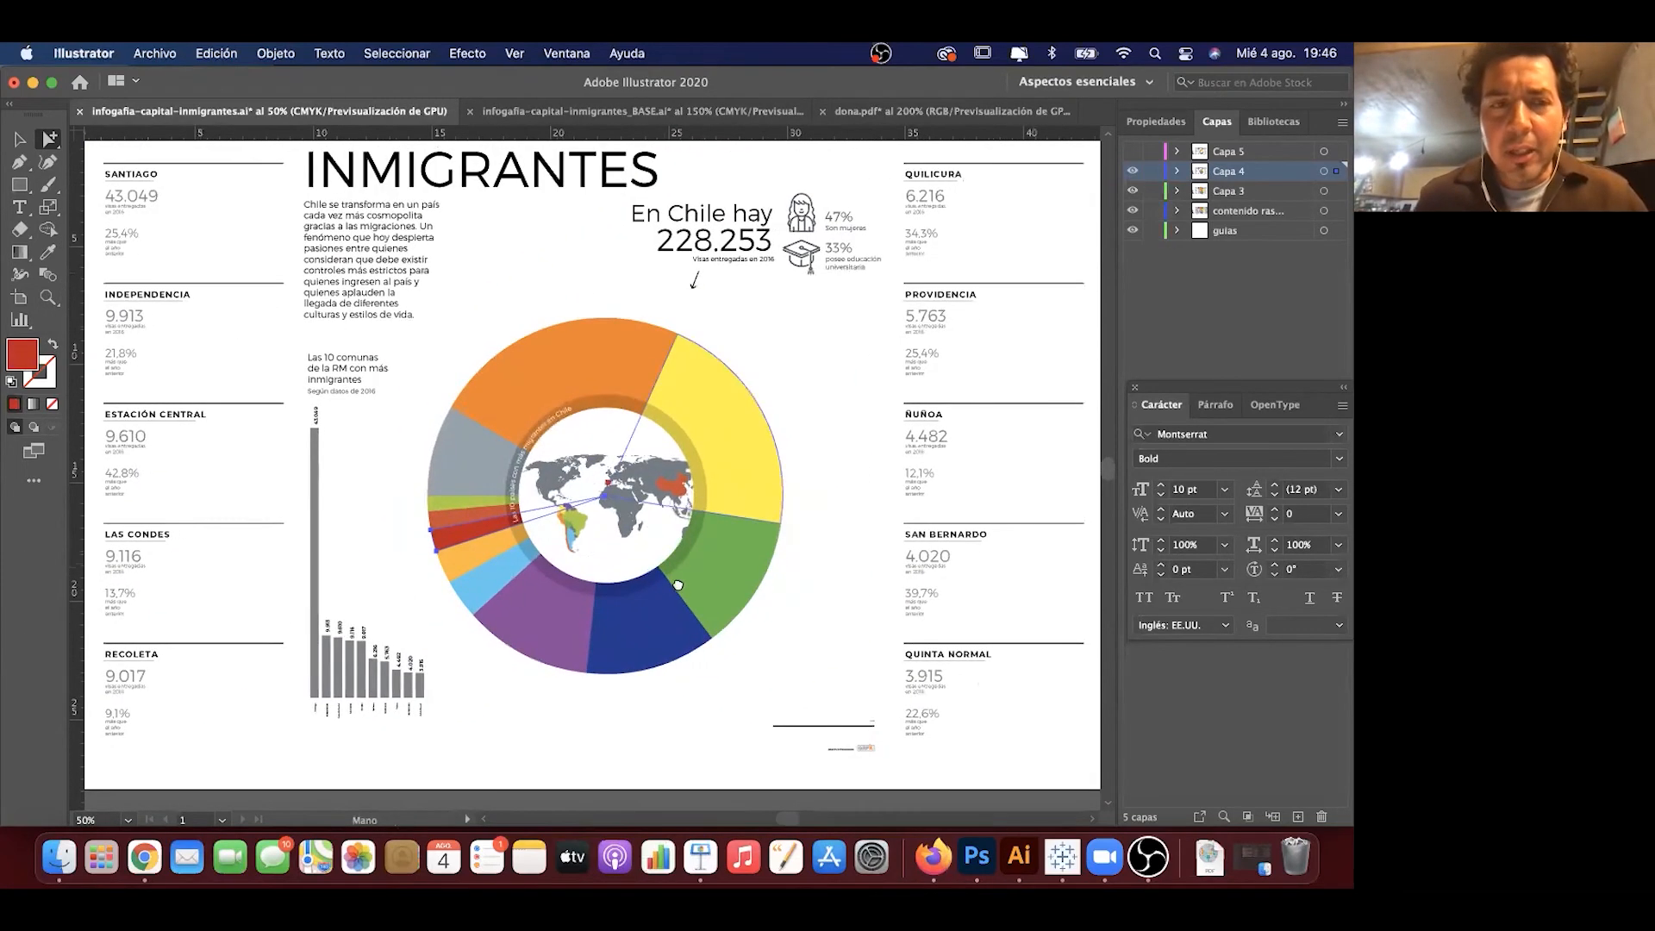
pyautogui.click(425, 773)
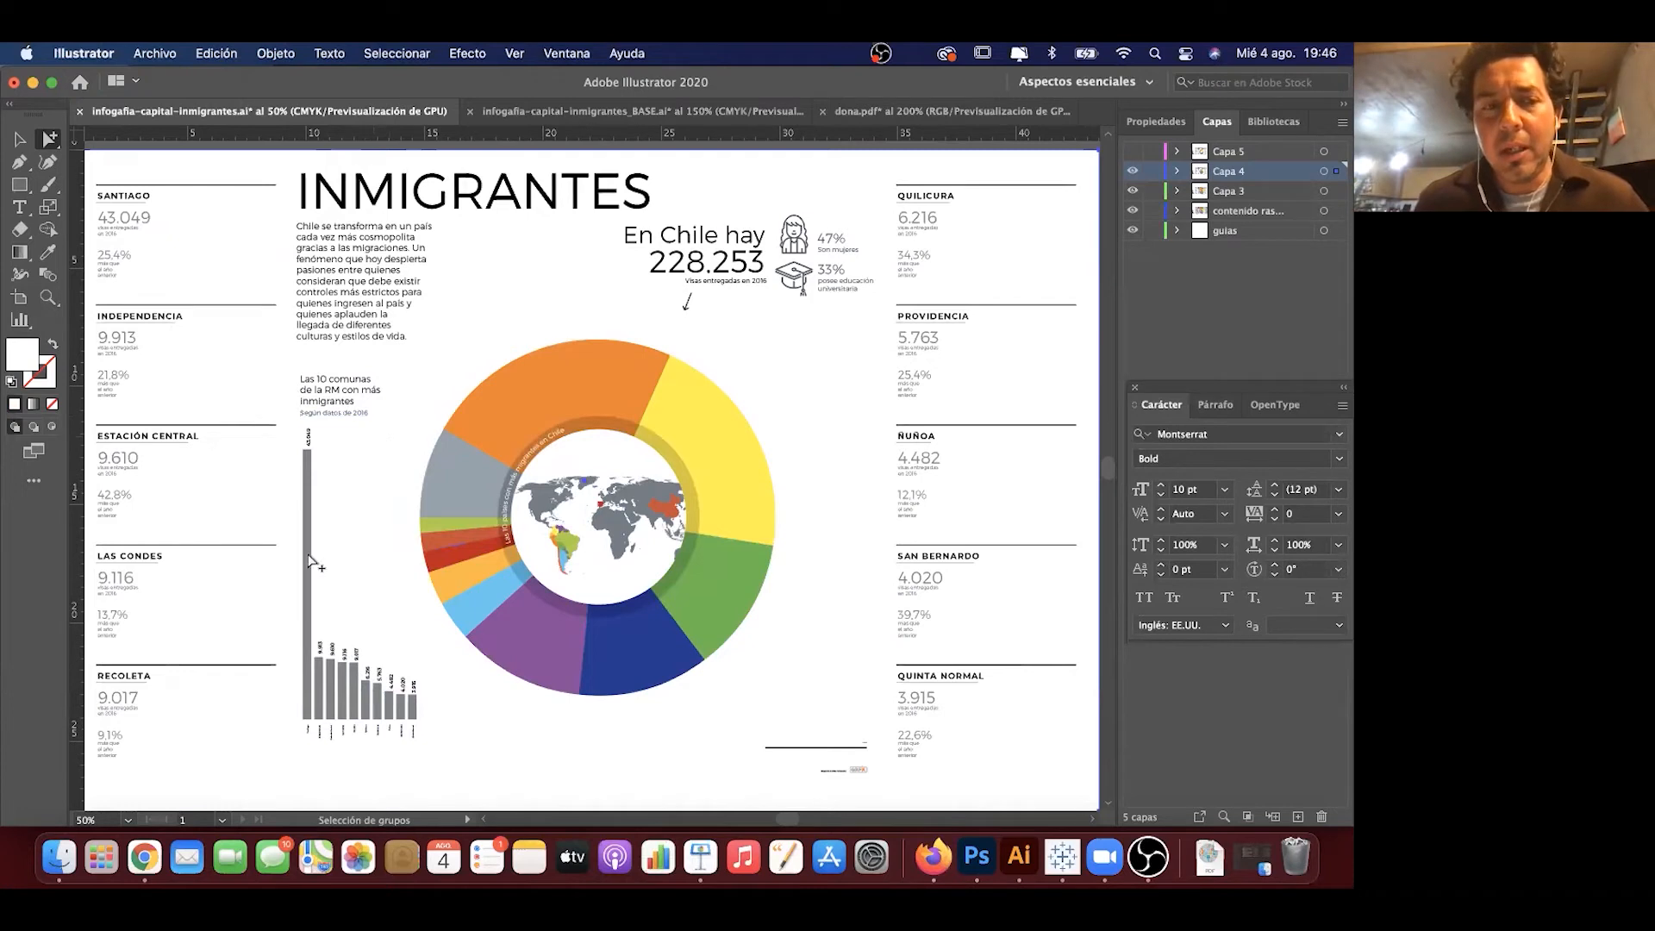
pyautogui.click(22, 321)
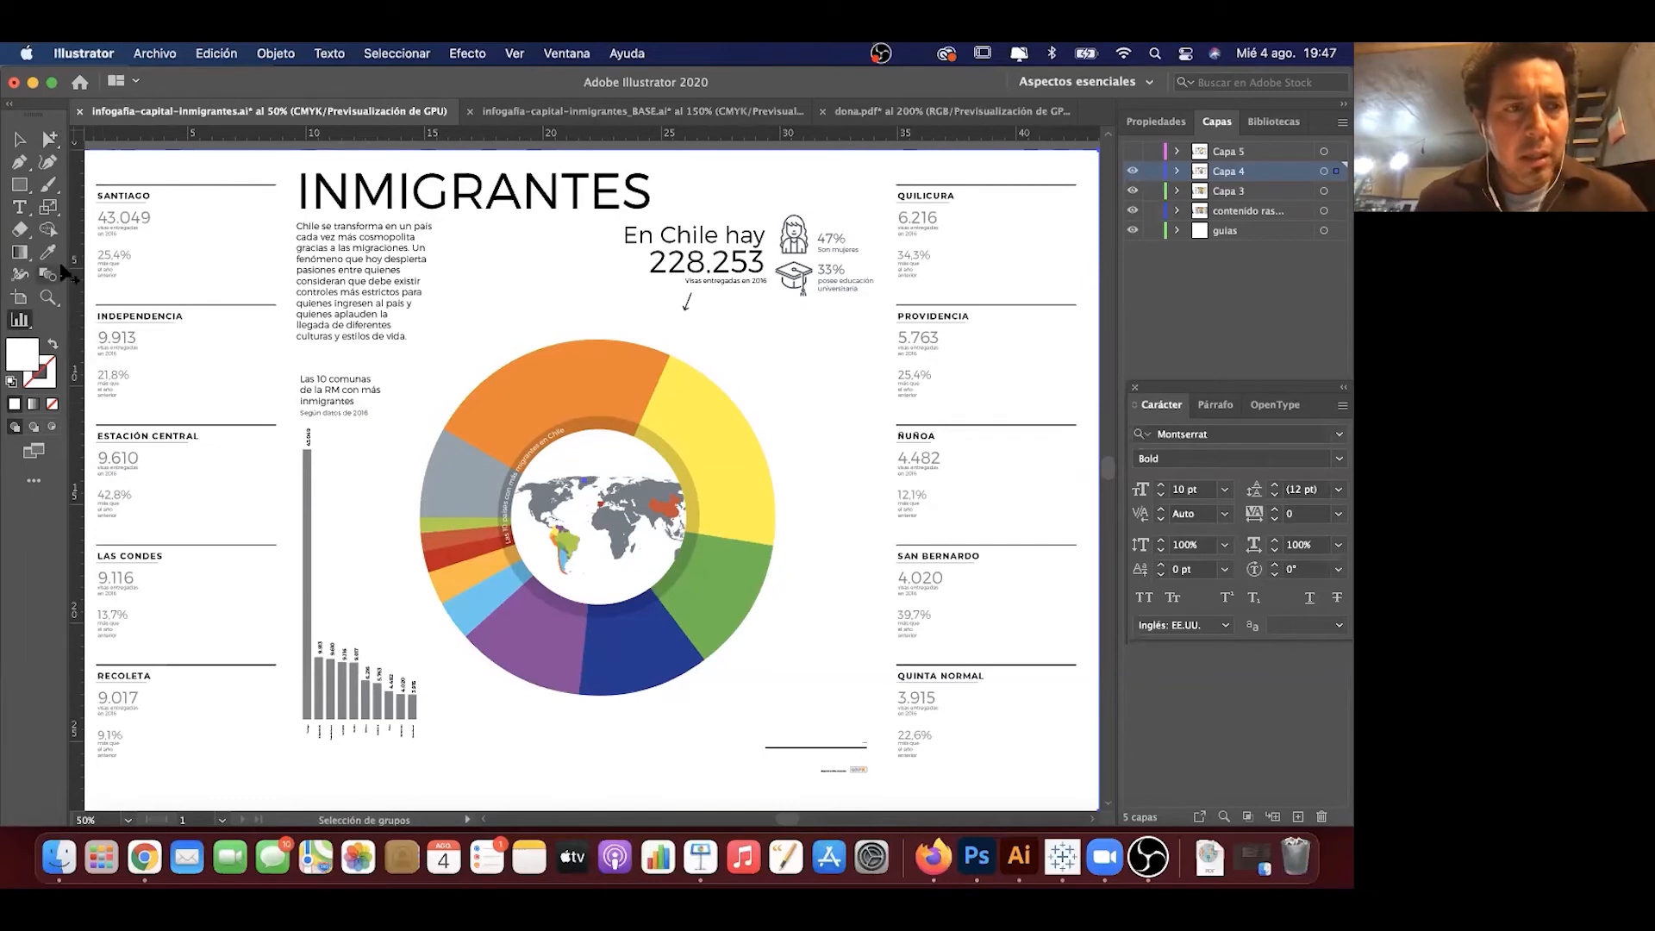
pyautogui.click(50, 139)
pyautogui.click(20, 320)
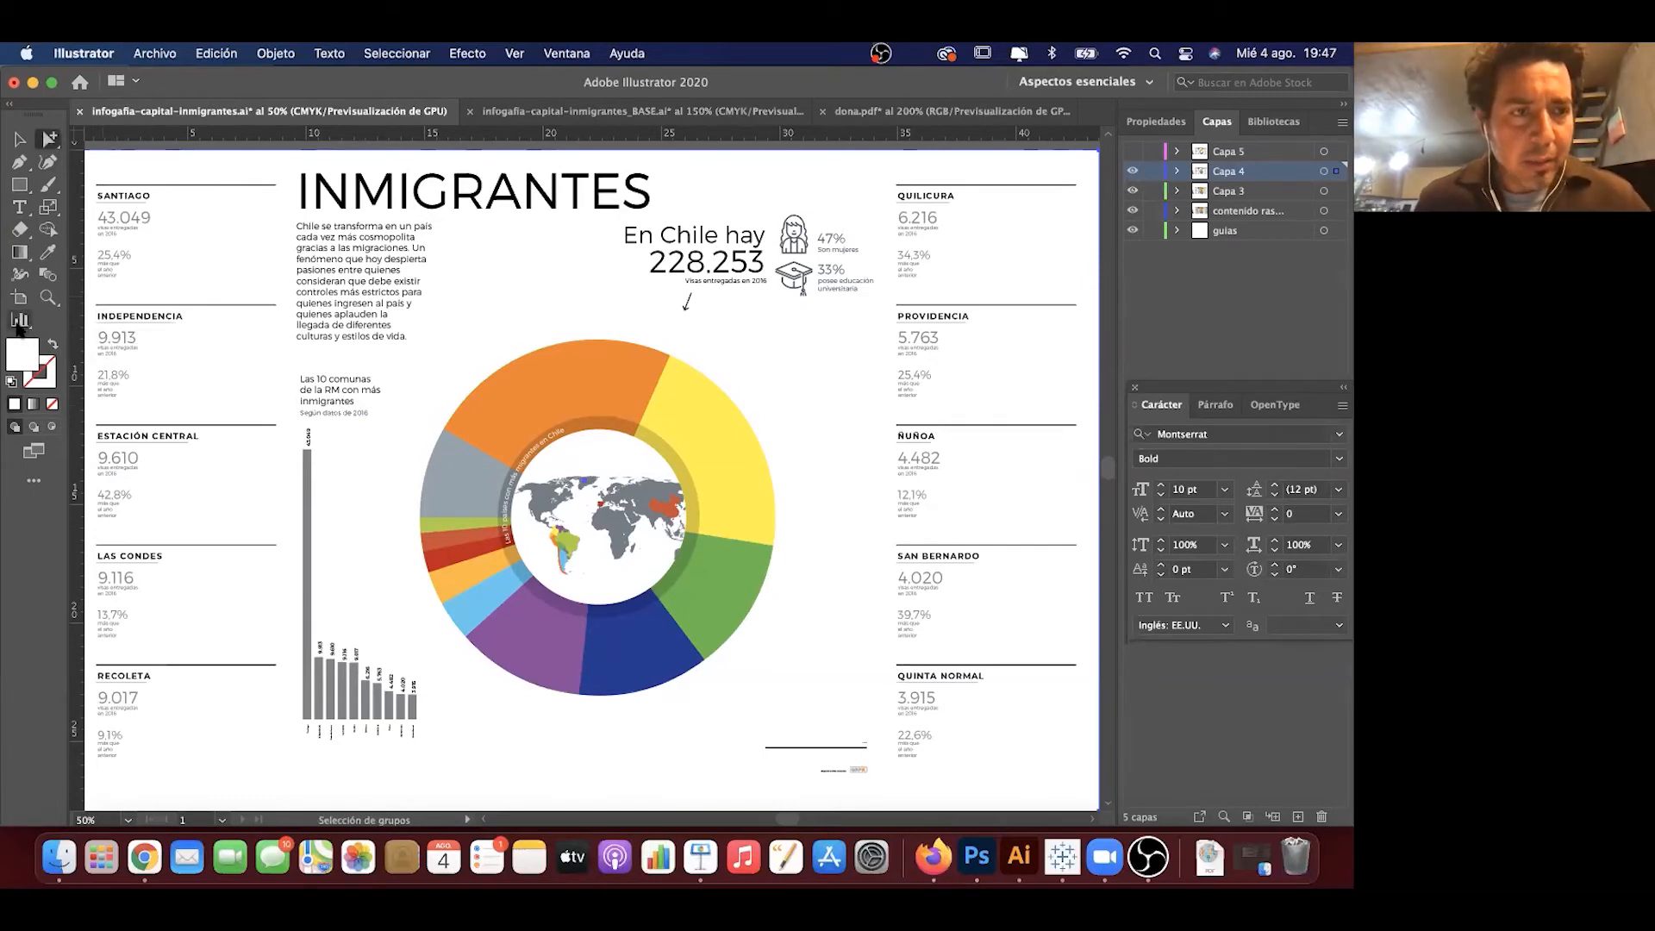
pyautogui.click(240, 354)
pyautogui.click(638, 488)
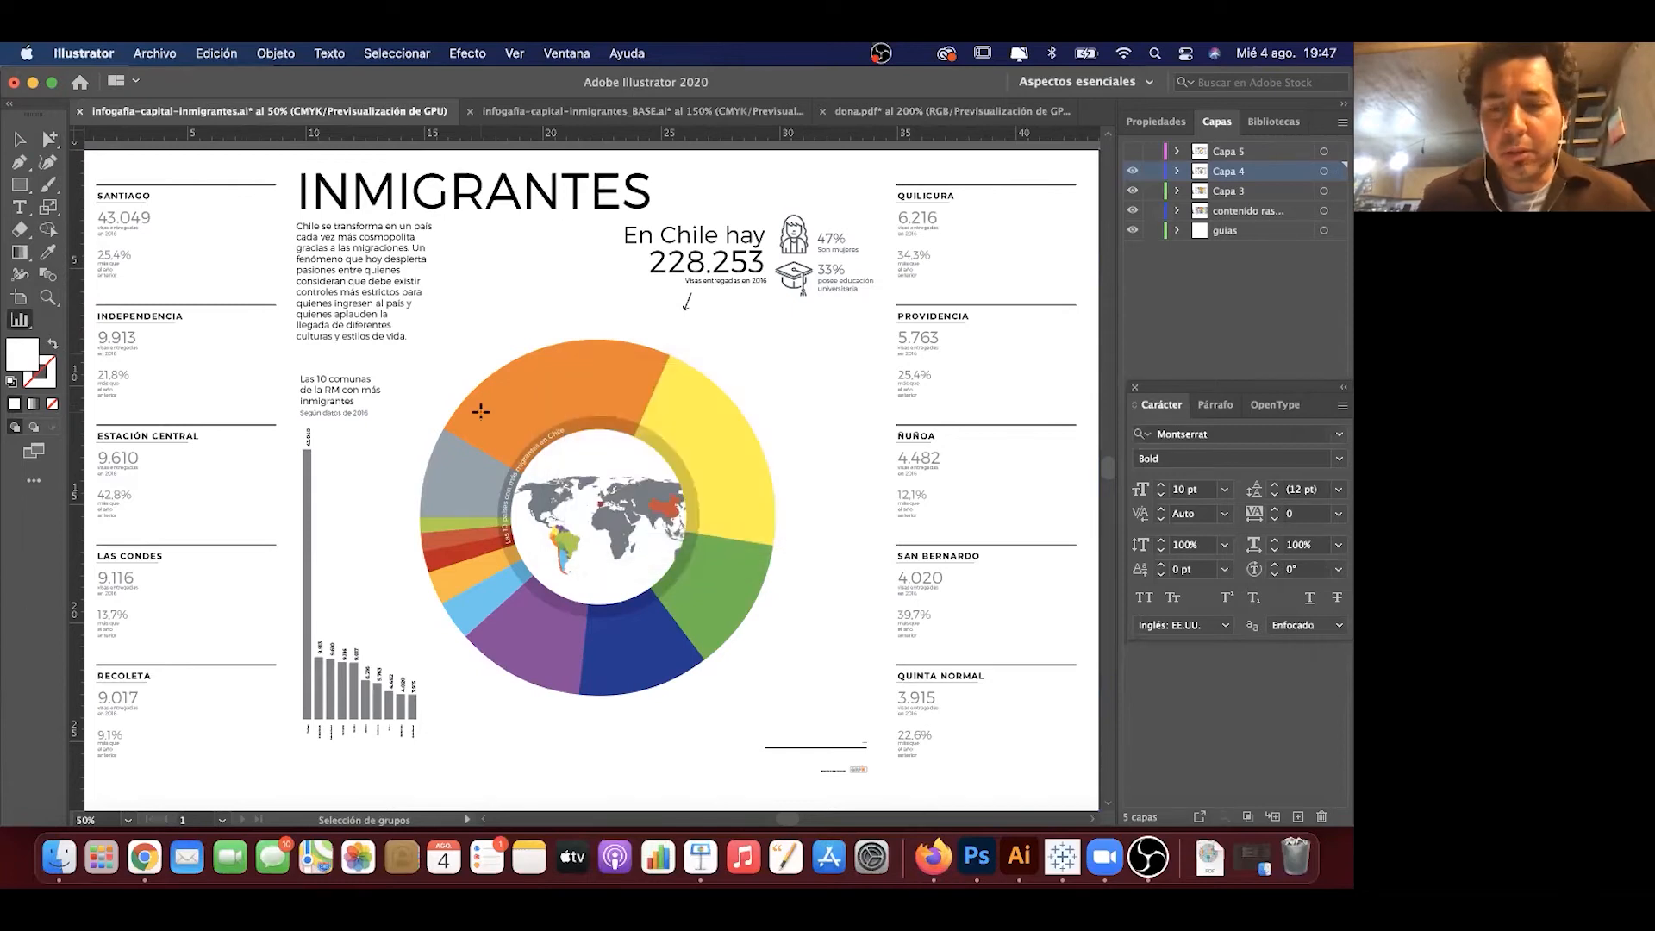
# Step: Hide layer Capa 4 to compare the plain donut with the finished petal chart, and show the layer again
pyautogui.click(45, 141)
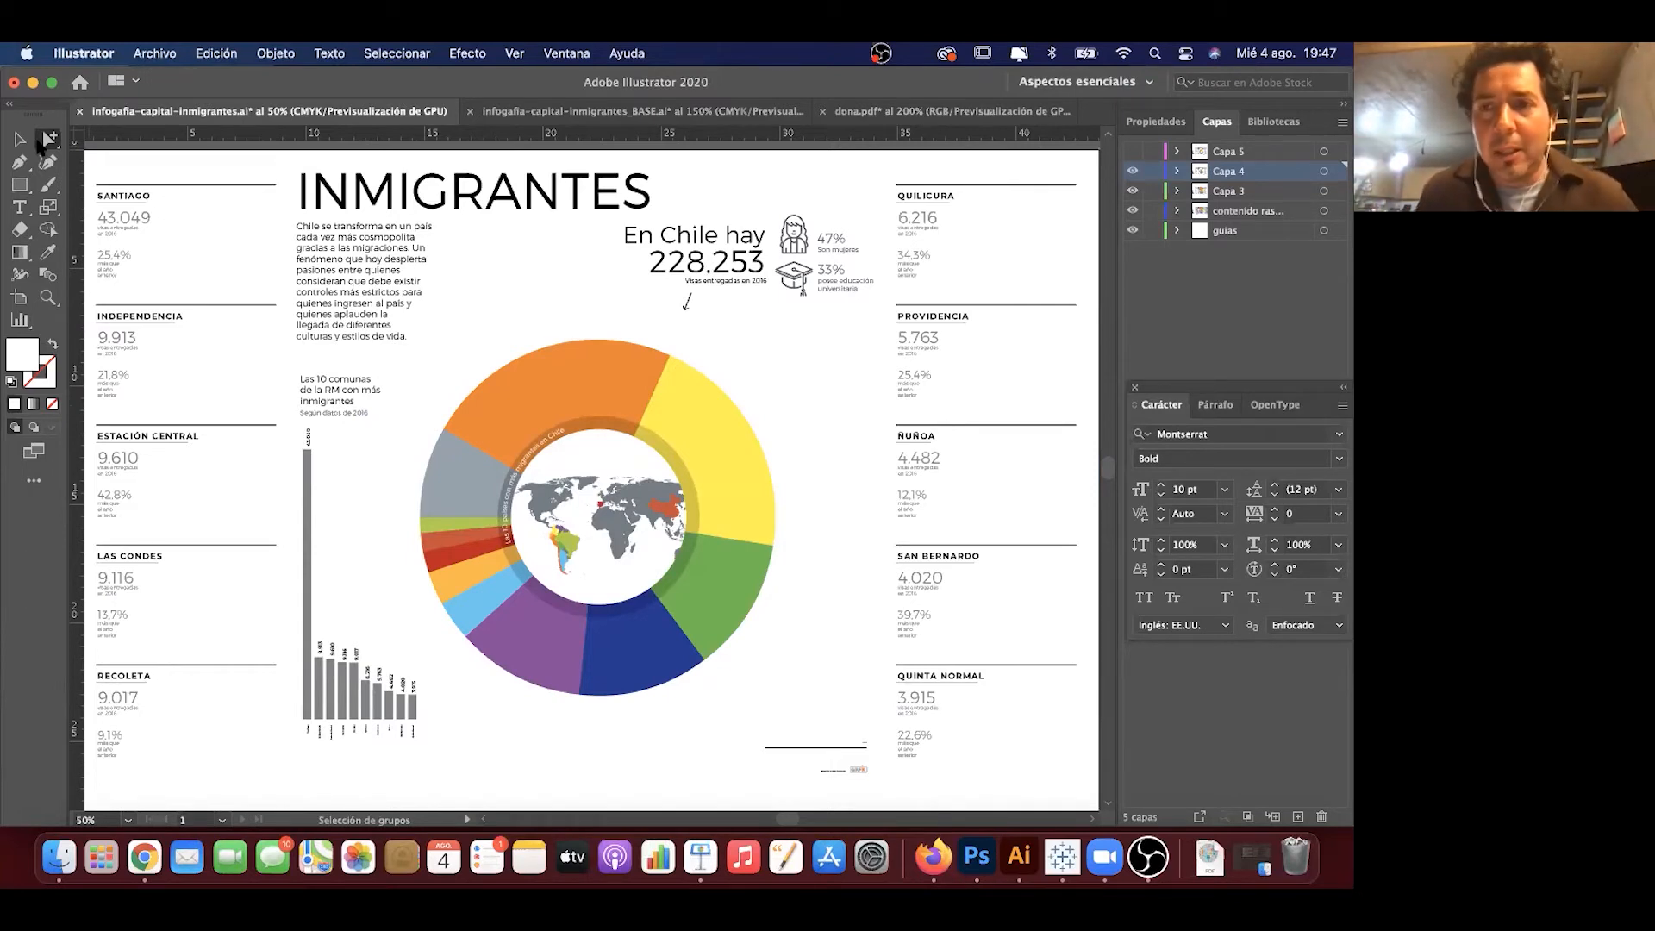
pyautogui.click(1134, 173)
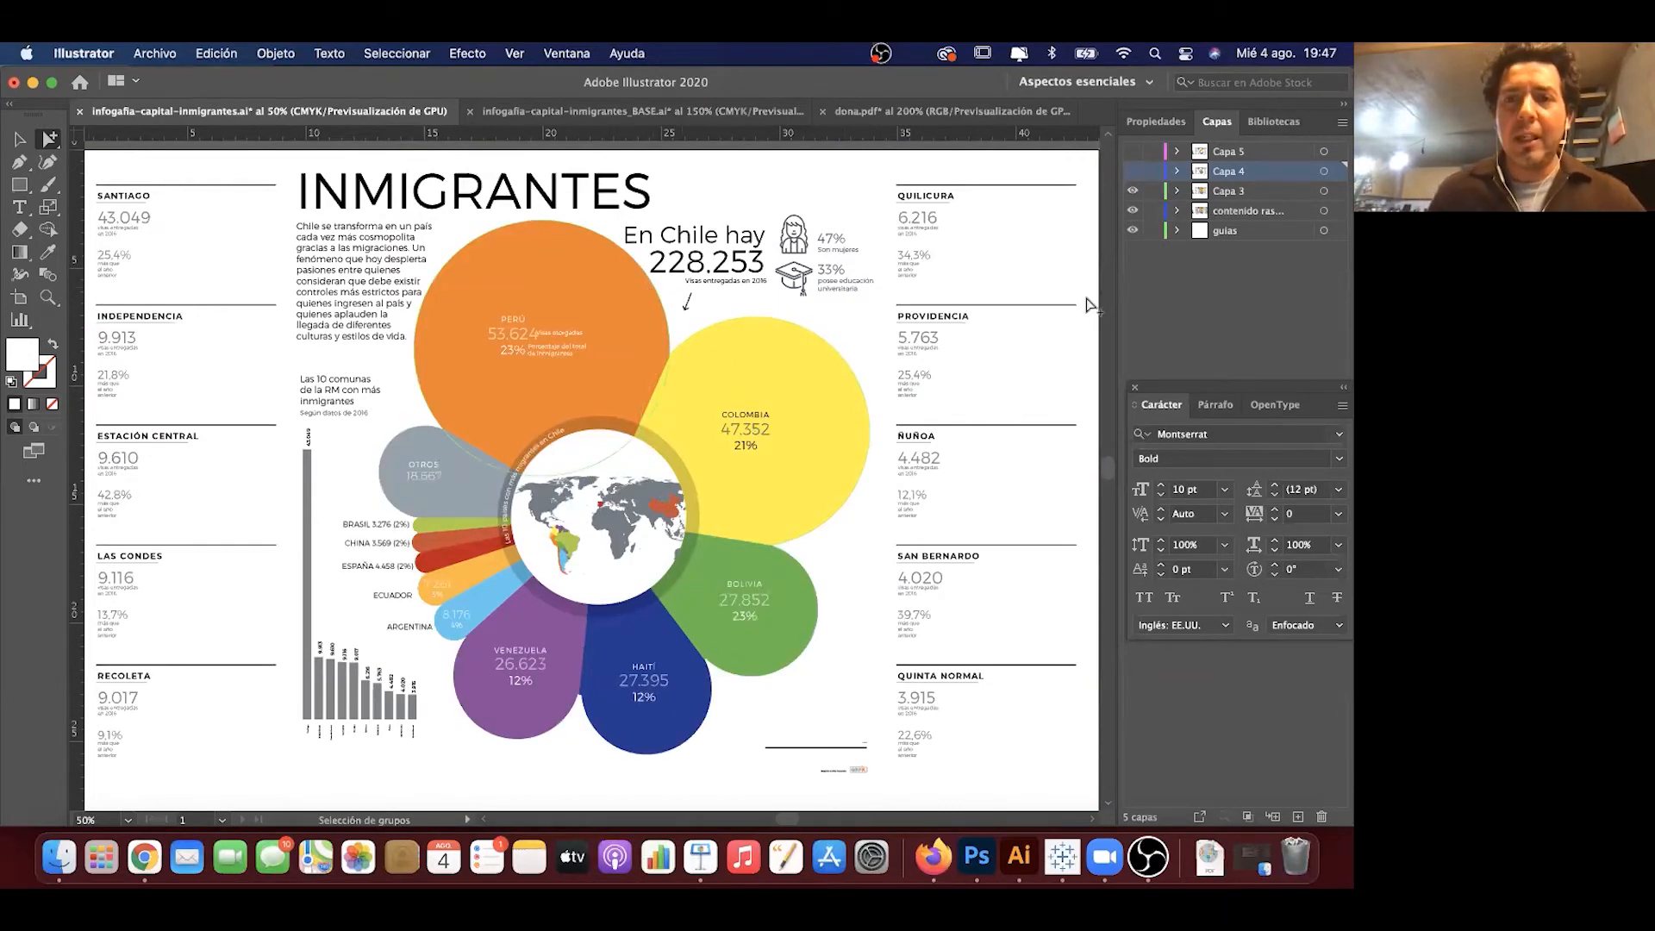
pyautogui.click(1132, 177)
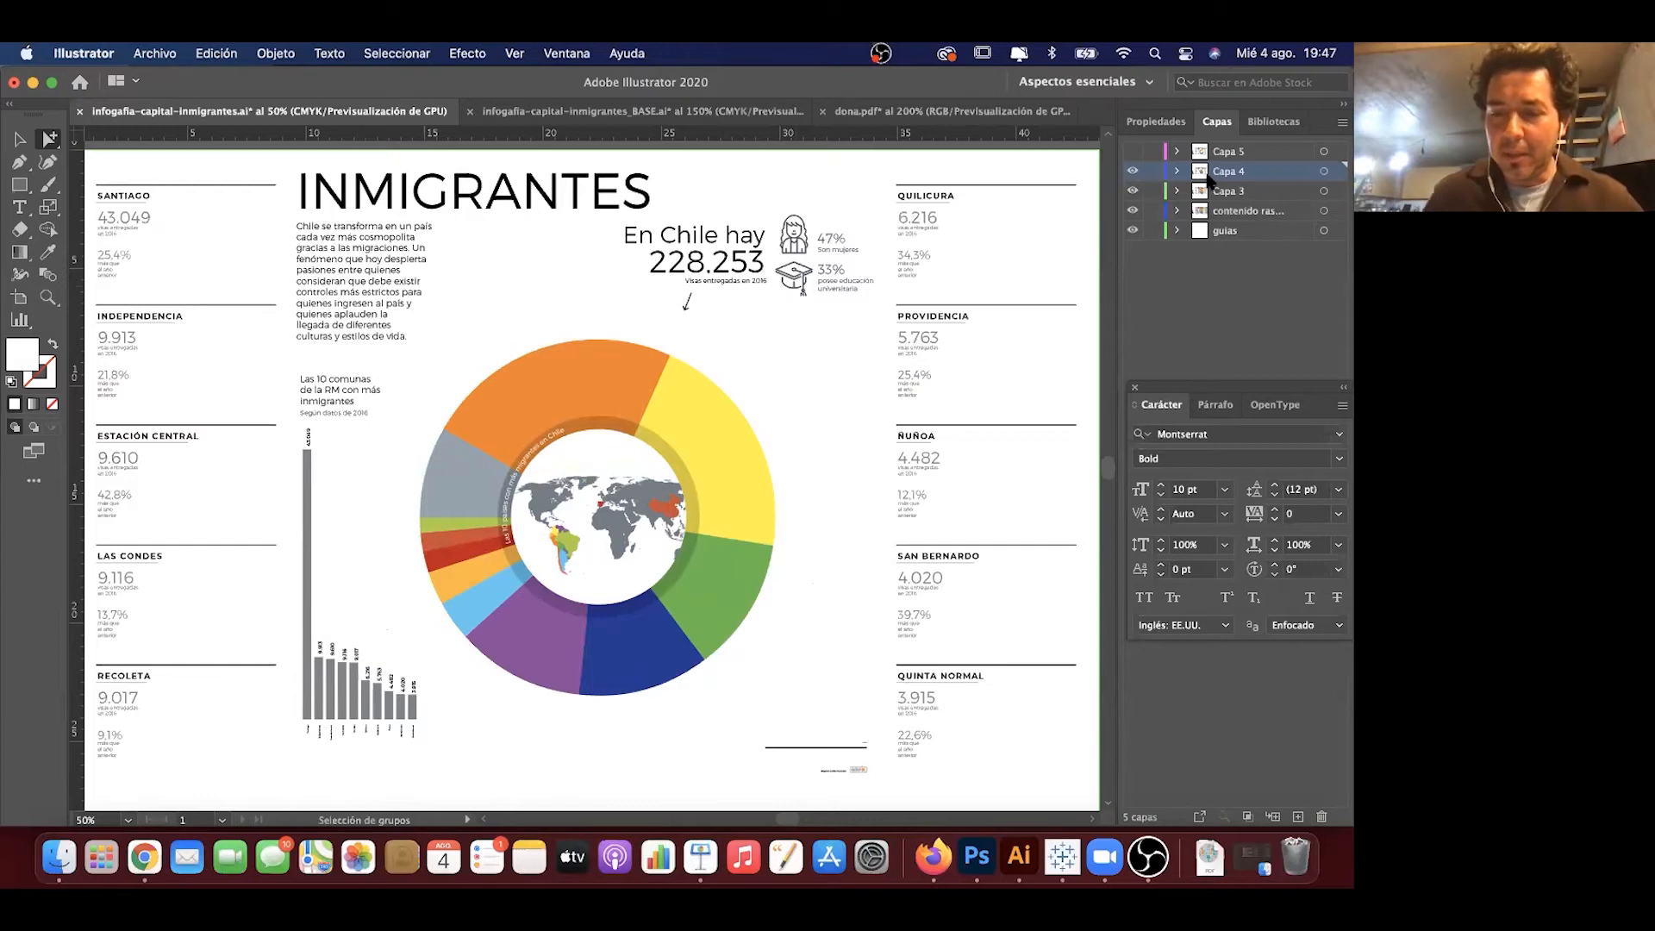
# Step: Draw a large circle with the Ellipse tool over the orange slice, centred on the slice's outer edge
pyautogui.press('super+equal')
pyautogui.press('super+equal')
pyautogui.press('super+equal')
pyautogui.moveTo(694, 303); pyautogui.dragTo(936, 692)
pyautogui.click(22, 186)
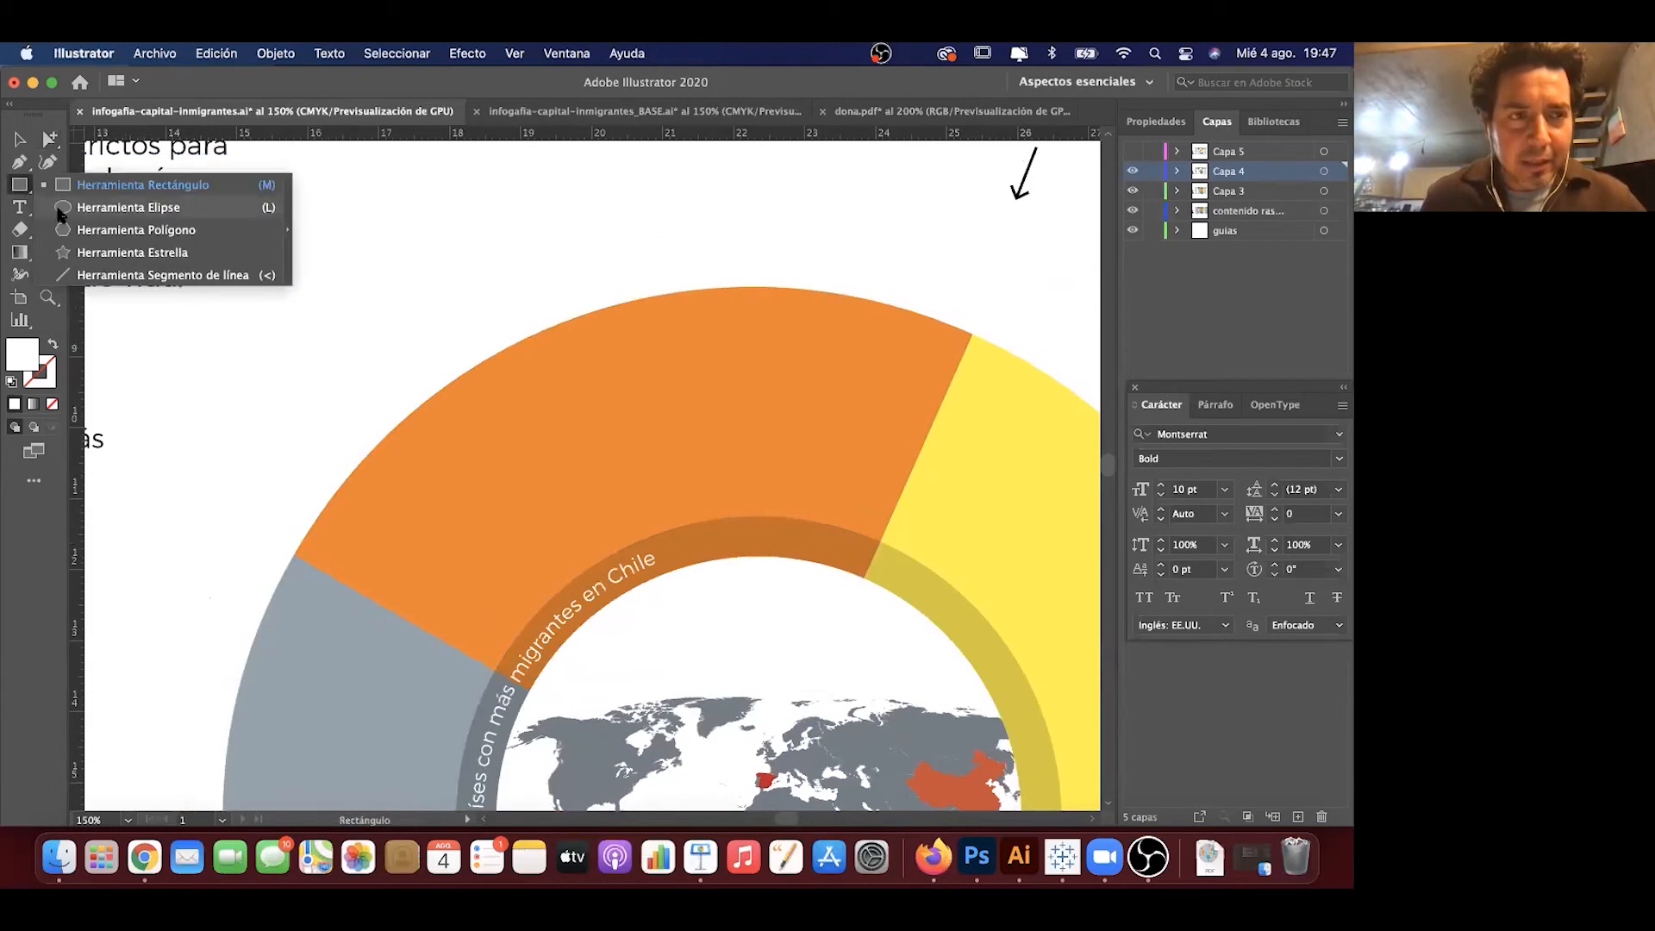
pyautogui.click(60, 209)
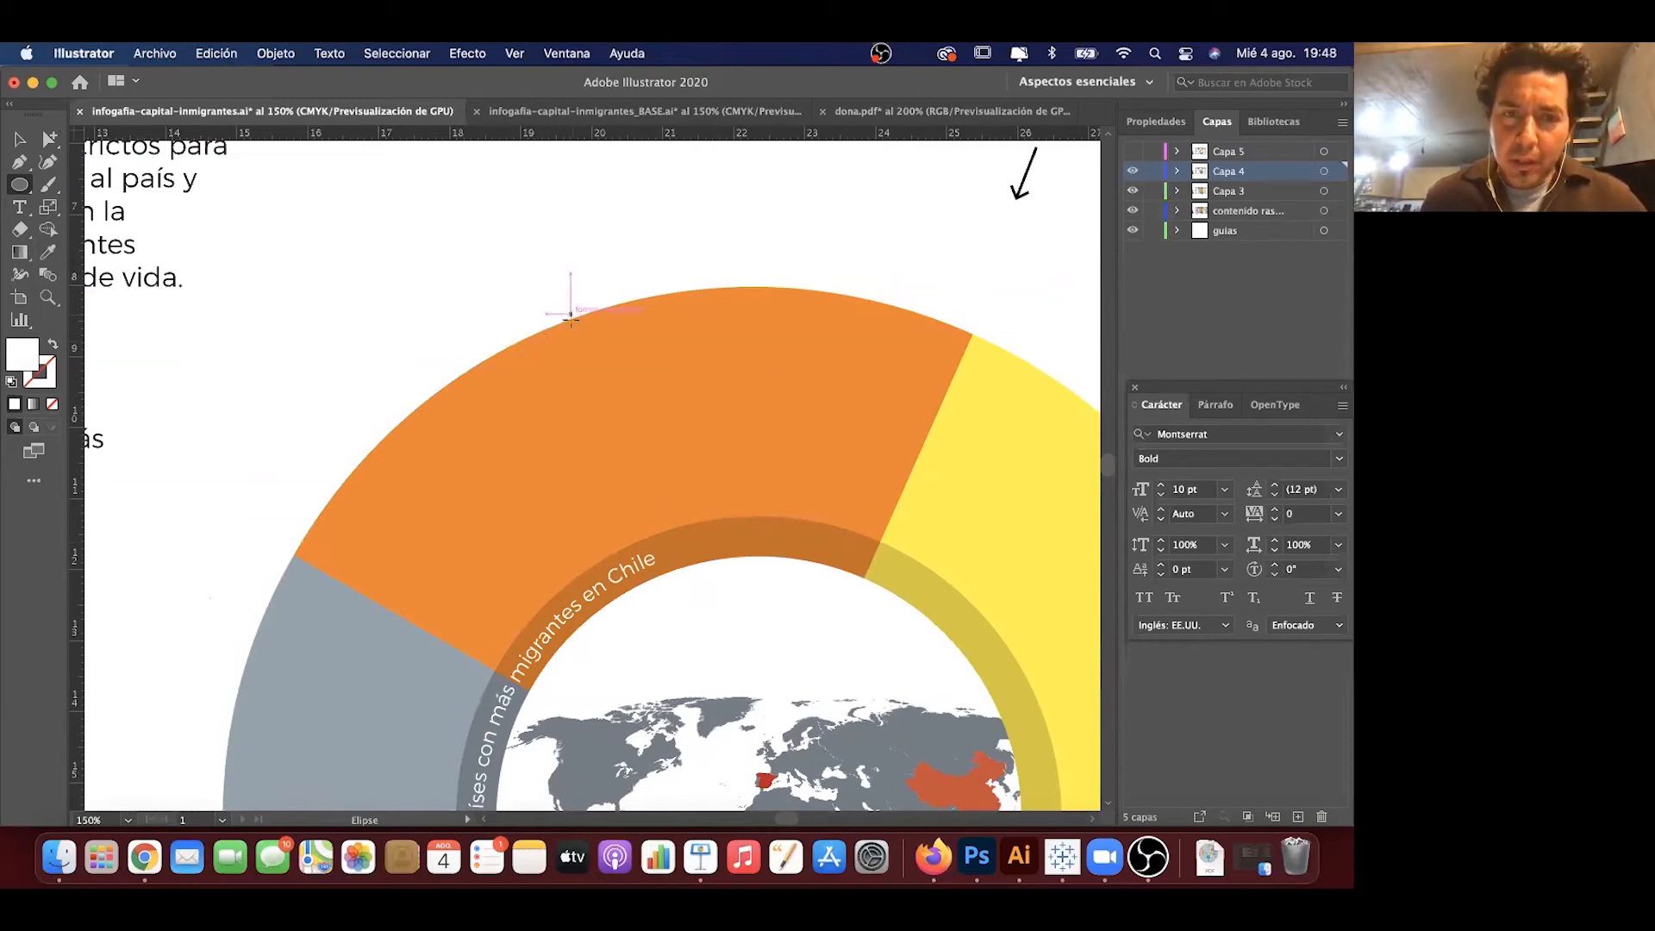
pyautogui.moveTo(568, 320); pyautogui.dragTo(955, 639)
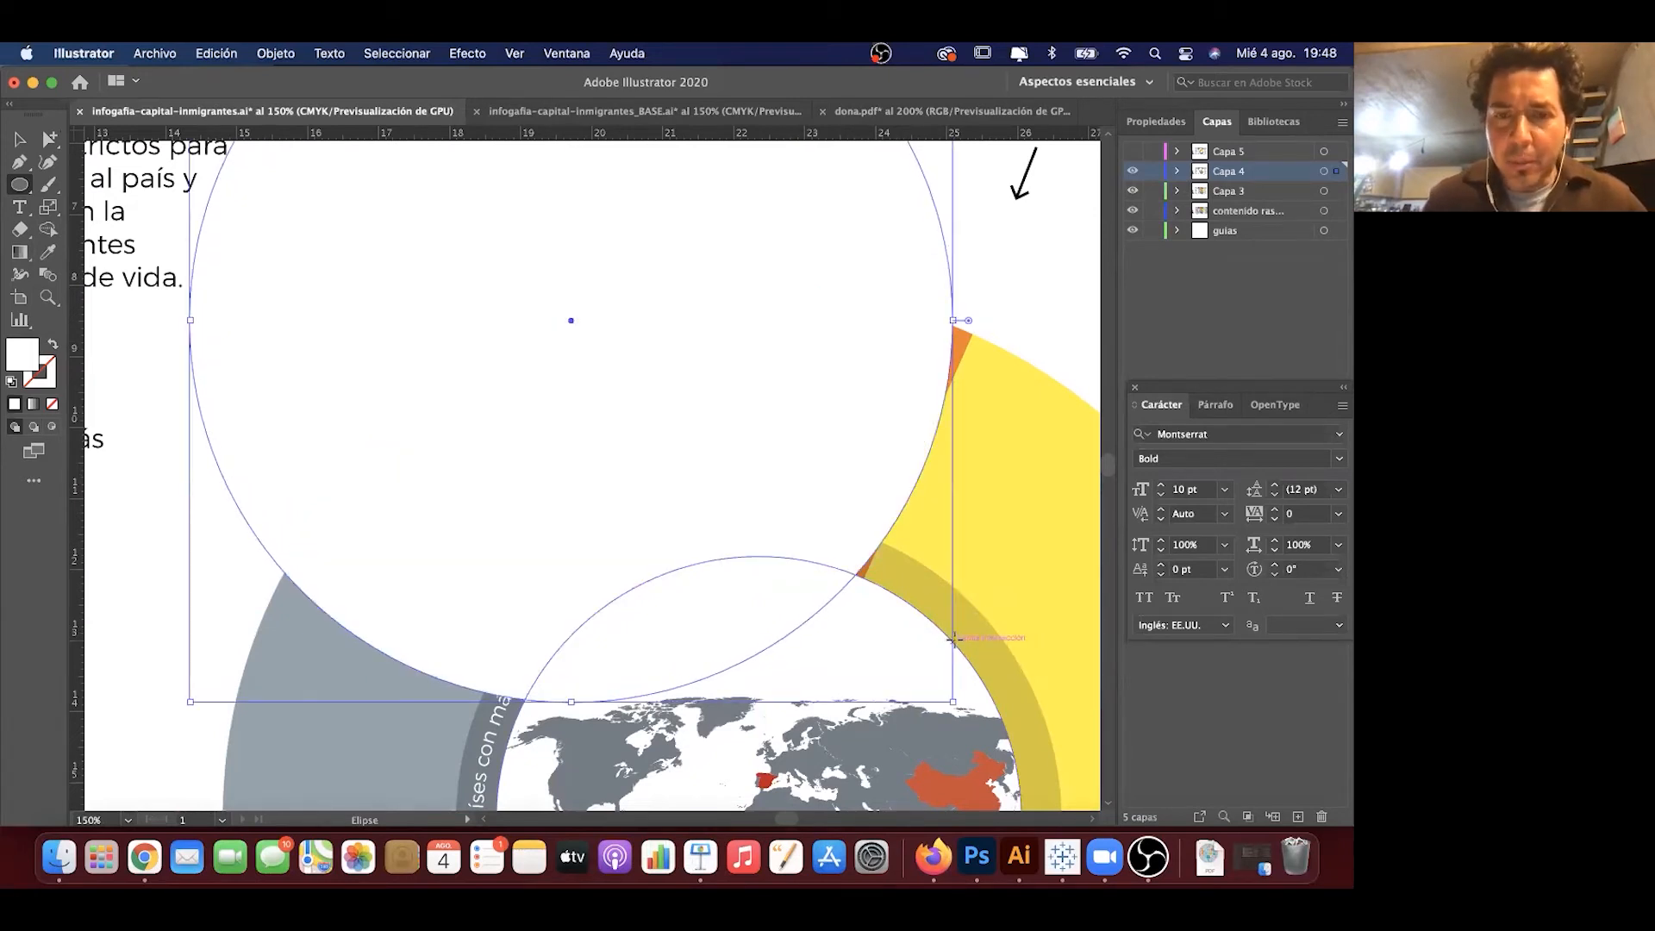
# Step: Nudge the circle in outline view so its edge meets the orange slice's two outer corners, and return to preview
pyautogui.press('super+y')
pyautogui.hotkey('shift', 'Right')
pyautogui.press('Left')
pyautogui.press('Left')
pyautogui.press('Left')
pyautogui.press('Up')
pyautogui.press('Up')
pyautogui.press('Right')
pyautogui.press('Up')
pyautogui.press('Down')
pyautogui.press('Left')
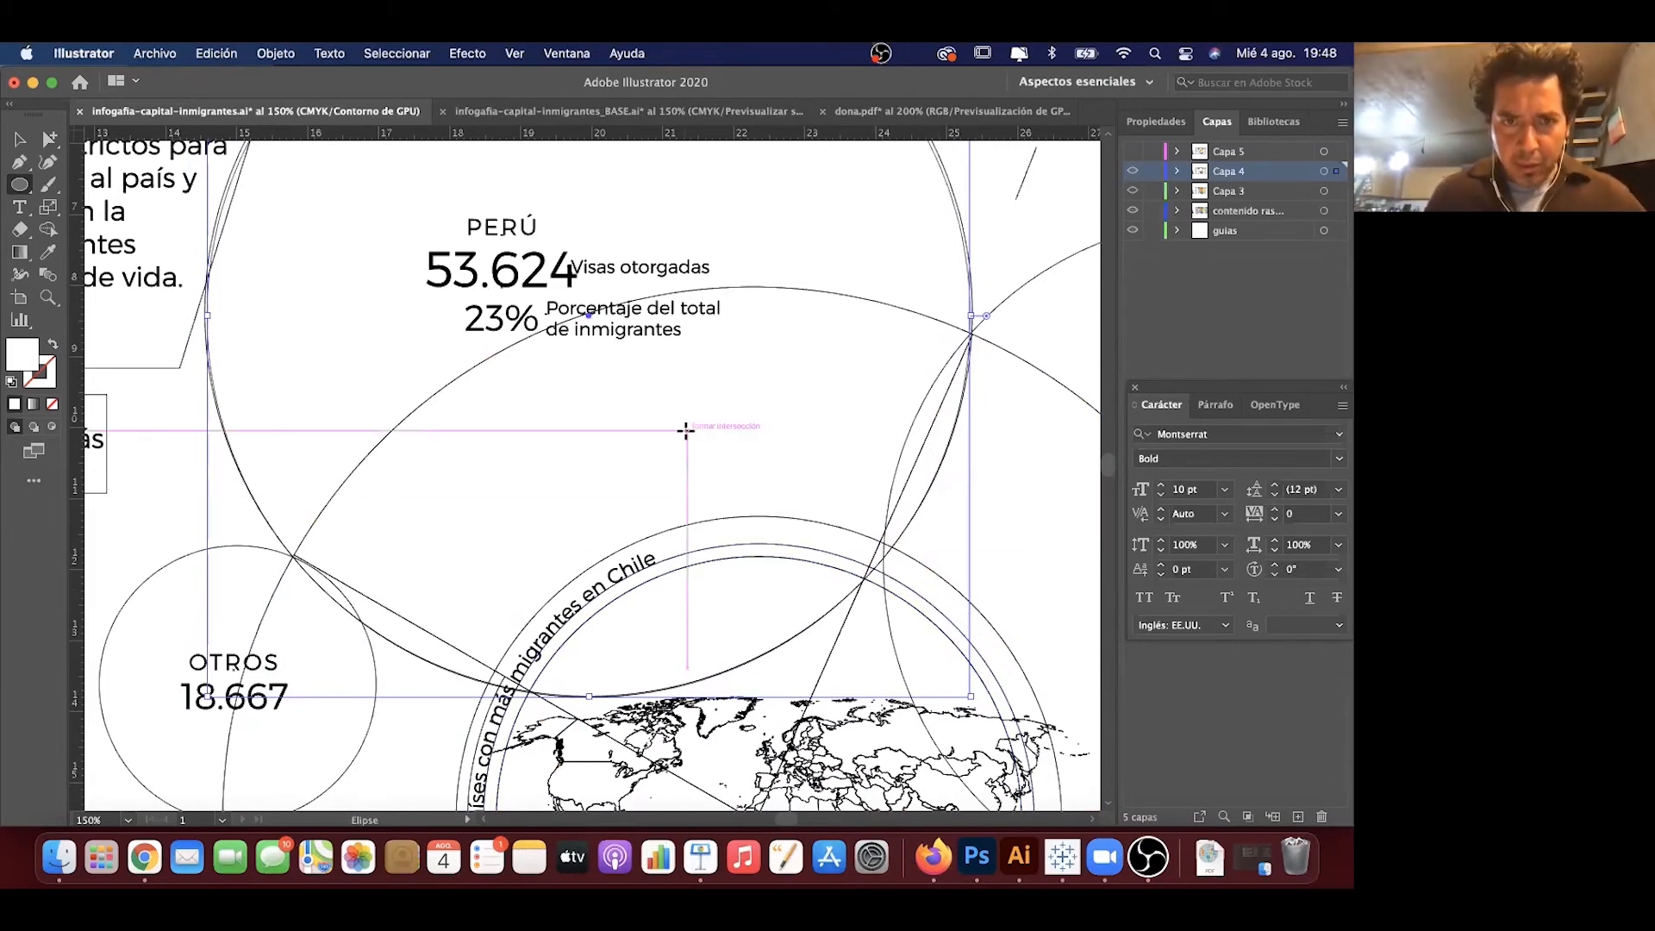
pyautogui.moveTo(700, 419); pyautogui.dragTo(682, 438)
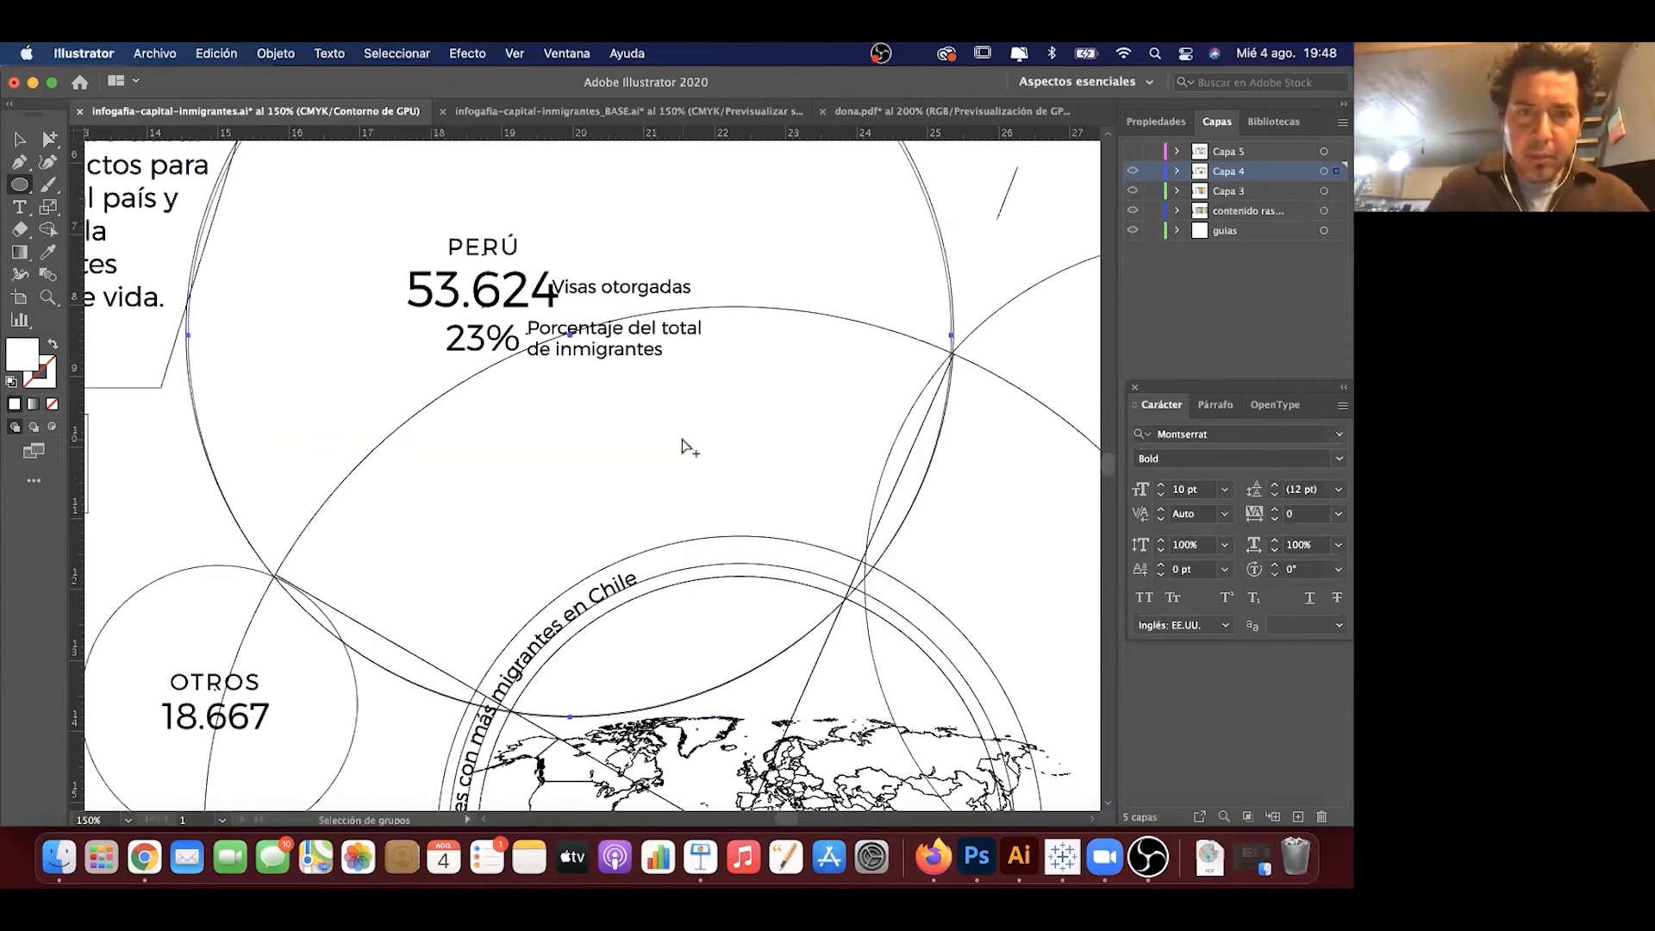
pyautogui.press('super+y')
# Step: Place the circle behind the donut's orange slice
pyautogui.press('super+z')
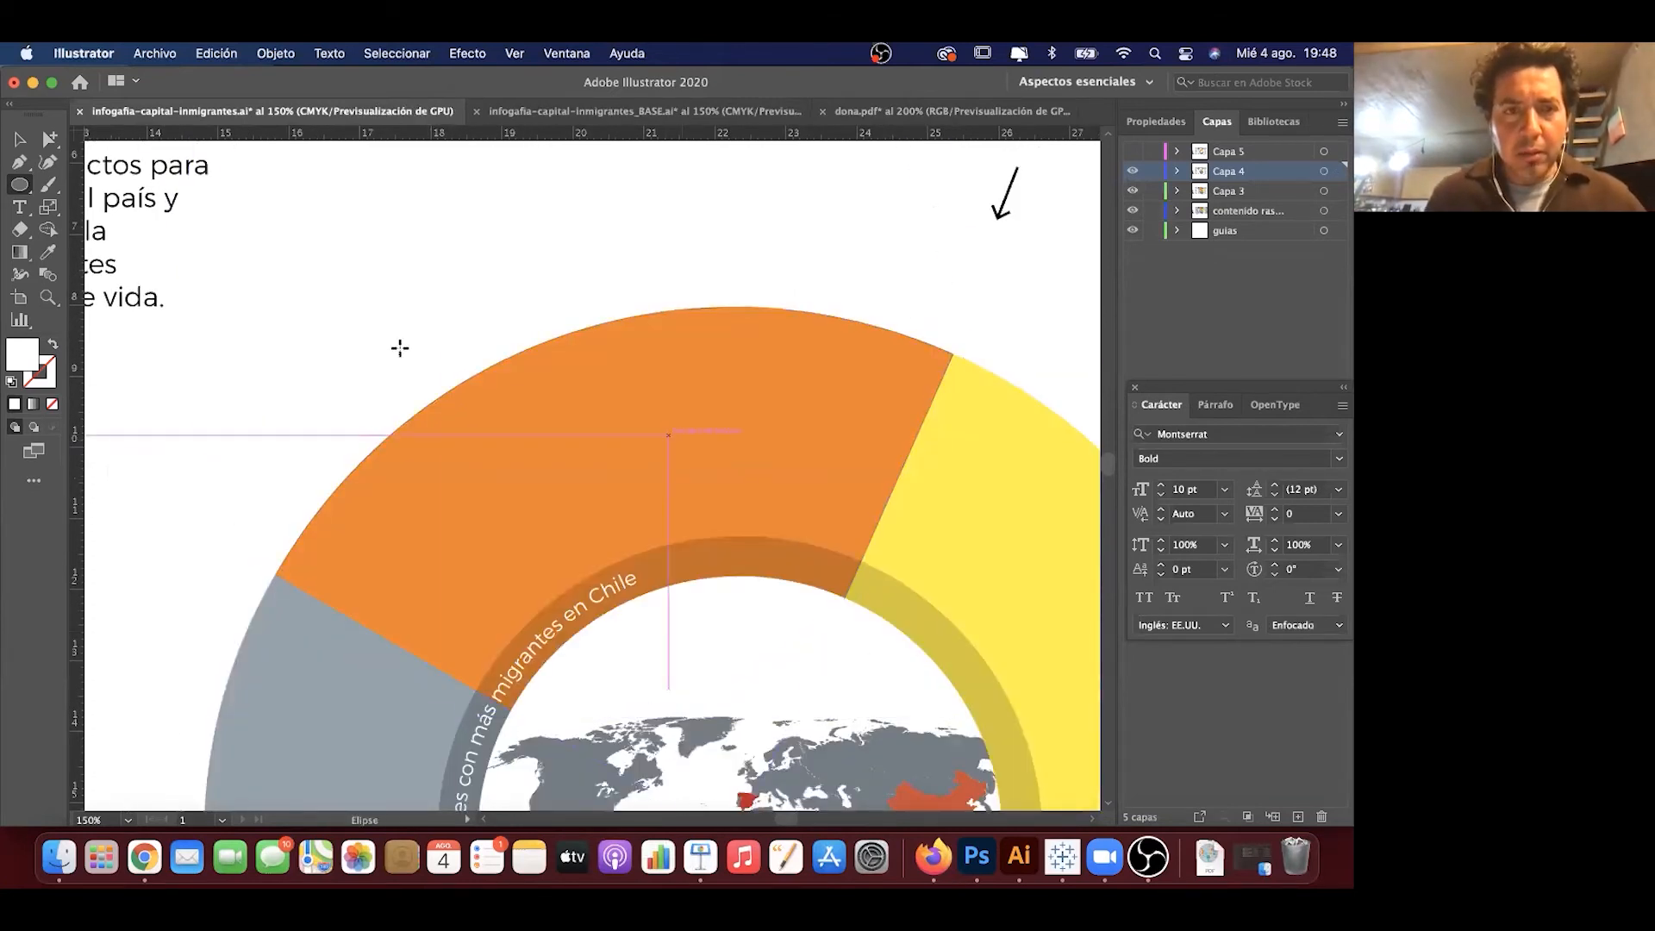
pyautogui.click(269, 53)
pyautogui.click(215, 52)
pyautogui.click(216, 53)
pyautogui.click(276, 217)
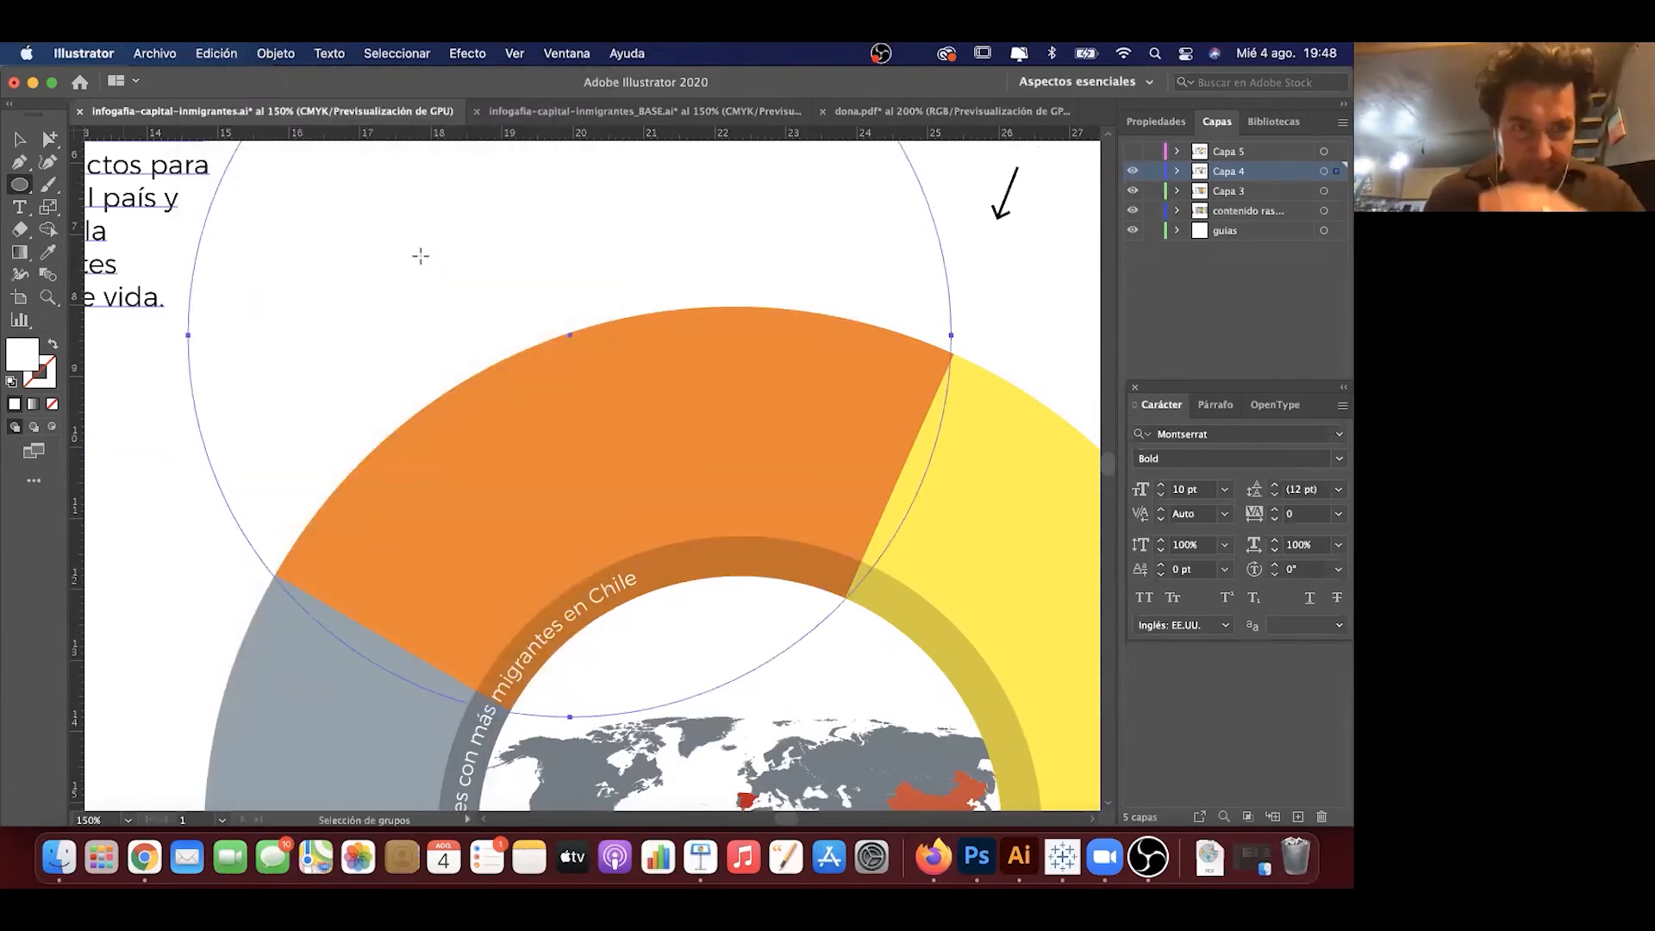
# Step: Fill the circle with the orange sampled from the slice so both shapes form one petal
pyautogui.click(48, 252)
pyautogui.click(546, 414)
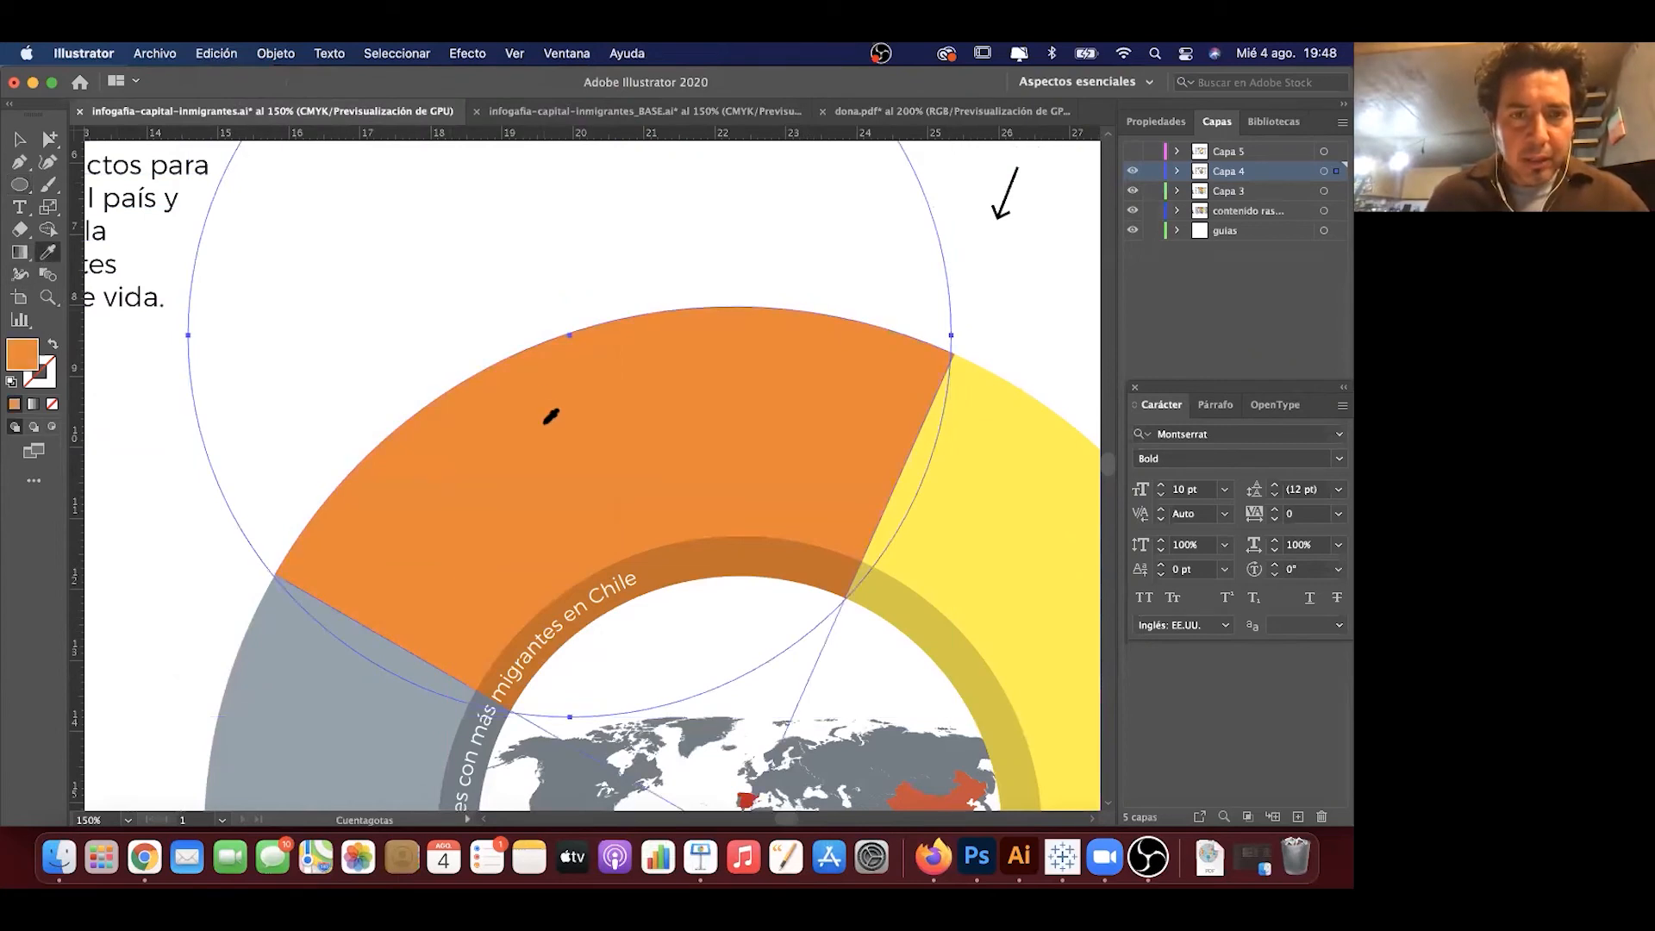
pyautogui.click(49, 139)
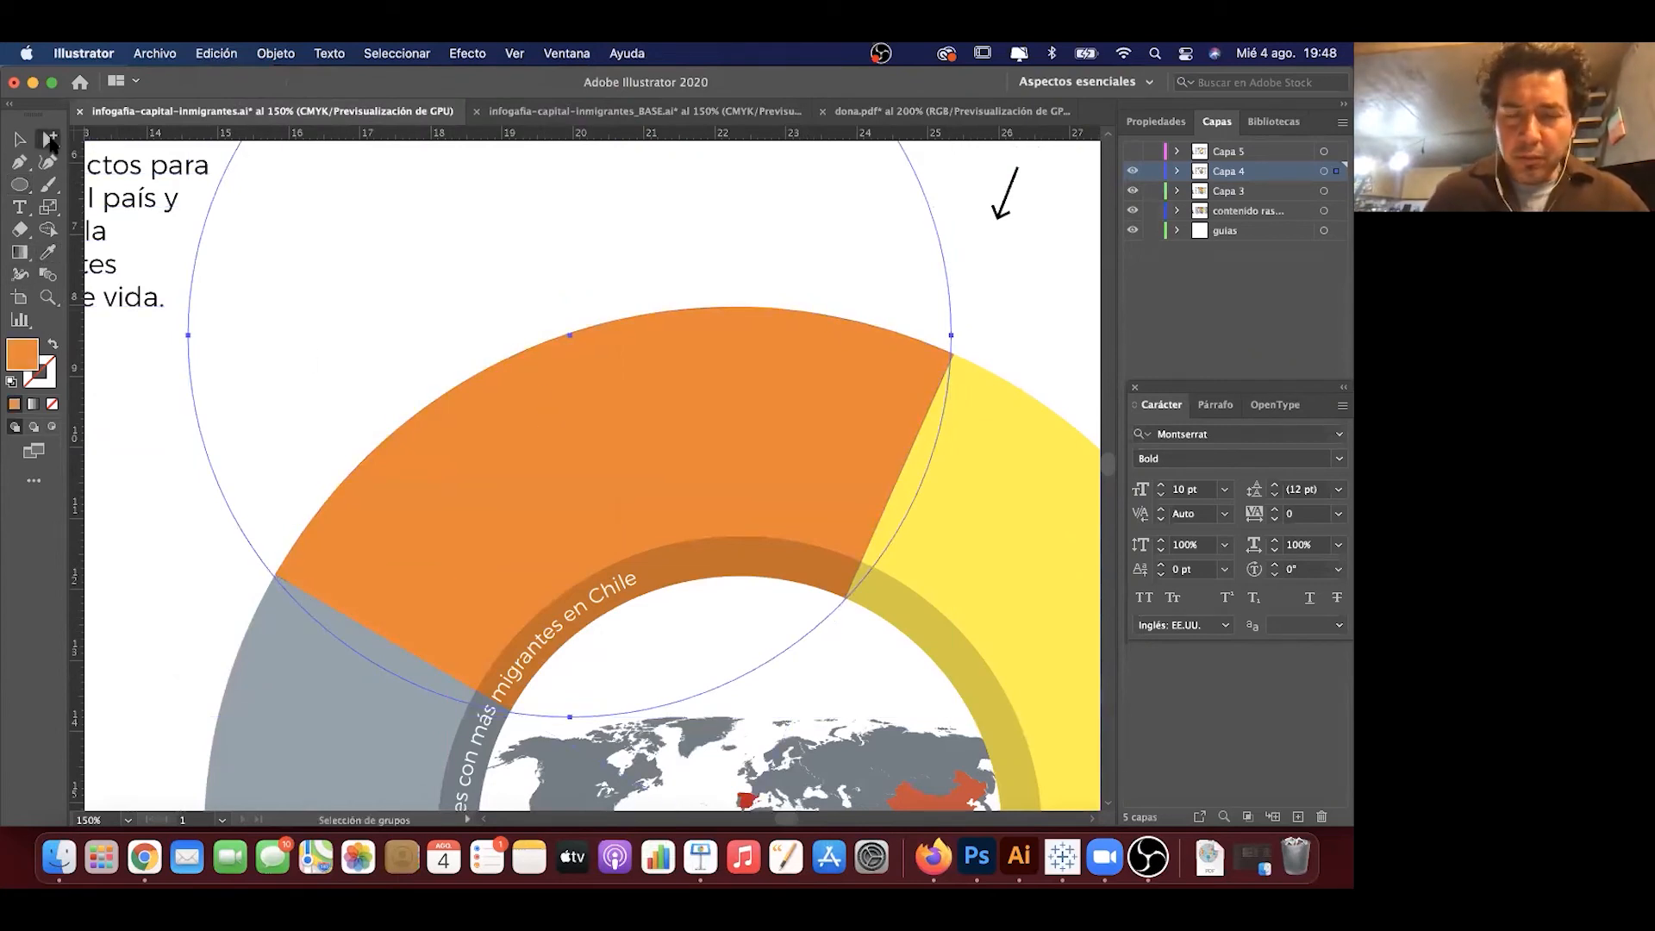
pyautogui.press('super+minus')
pyautogui.press('super+minus')
pyautogui.click(301, 289)
pyautogui.click(307, 211)
pyautogui.press('super+bracketleft')
pyautogui.press('super+bracketleft')
pyautogui.press('super+z')
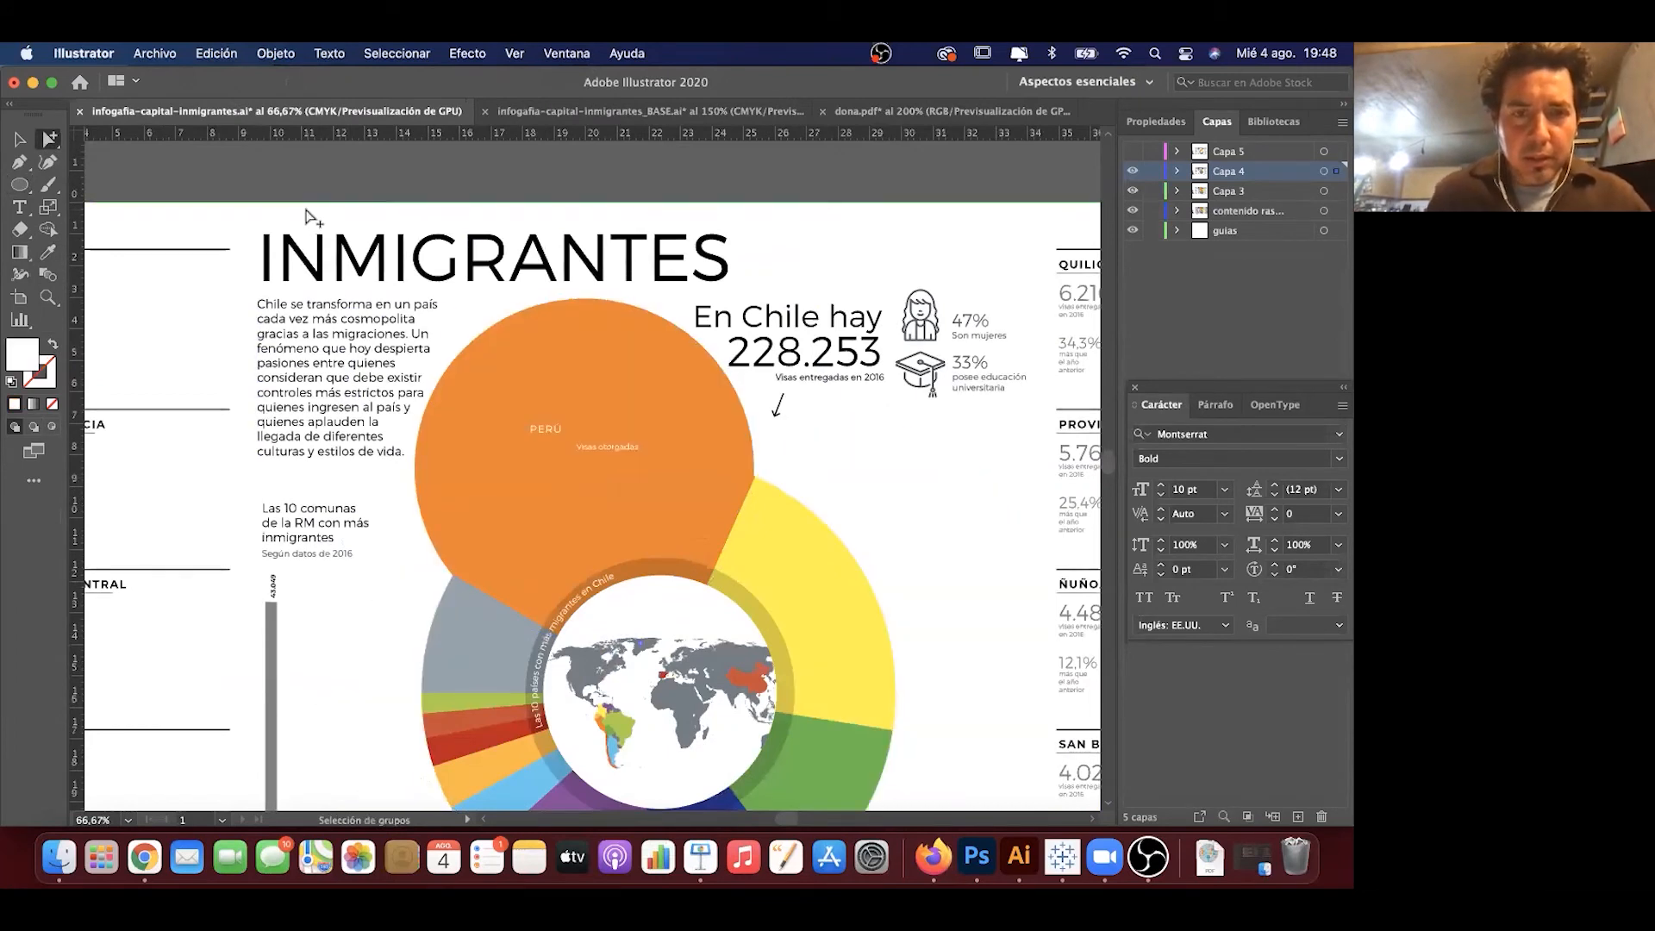
pyautogui.click(319, 184)
# Step: Examine how the orange circle joins its slice and how the yellow and remaining donut slices could be extended likewise
pyautogui.click(646, 415)
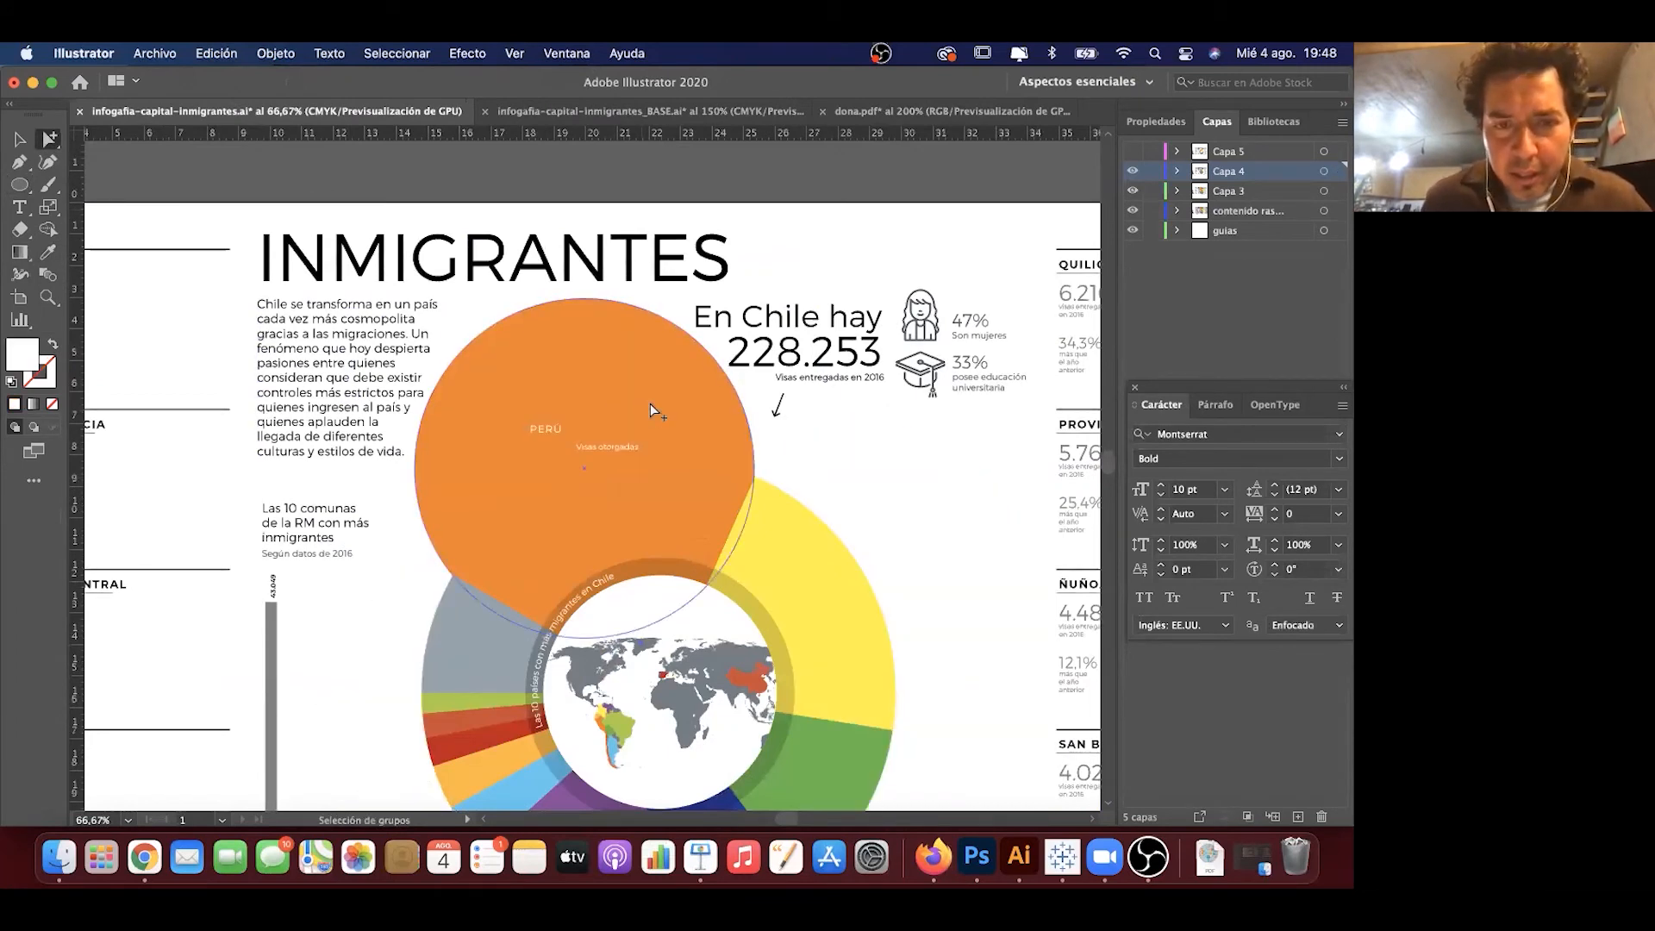
pyautogui.click(724, 489)
pyautogui.hscroll(2, 668, 461)
pyautogui.scroll(-1, 668, 461)
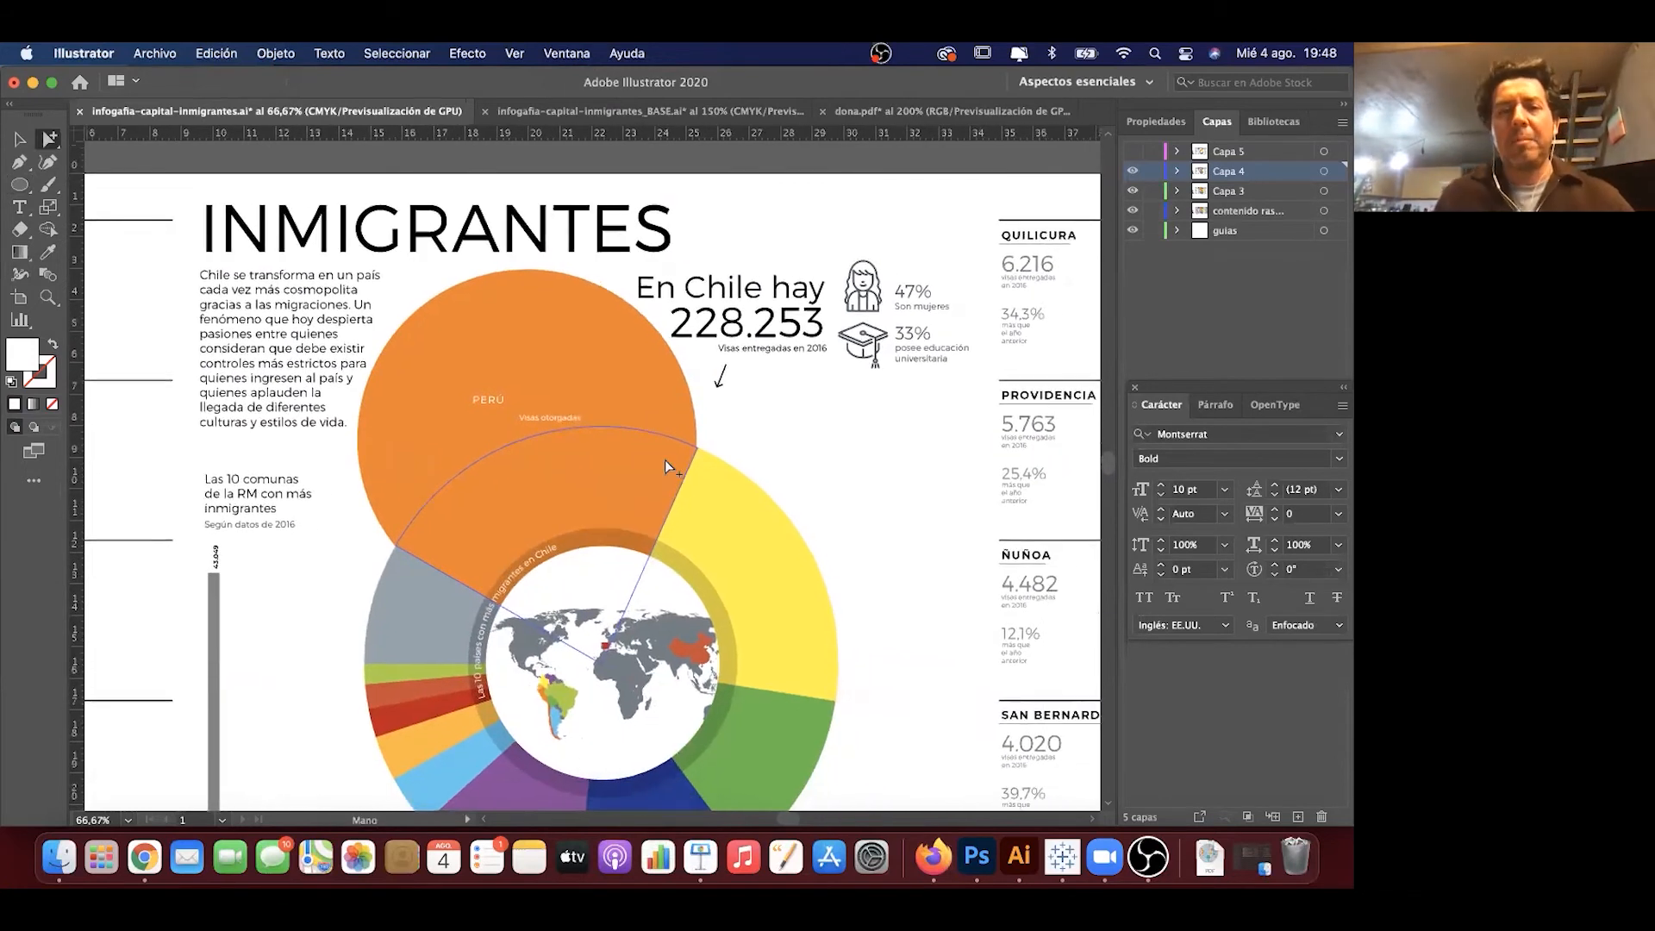
pyautogui.click(665, 459)
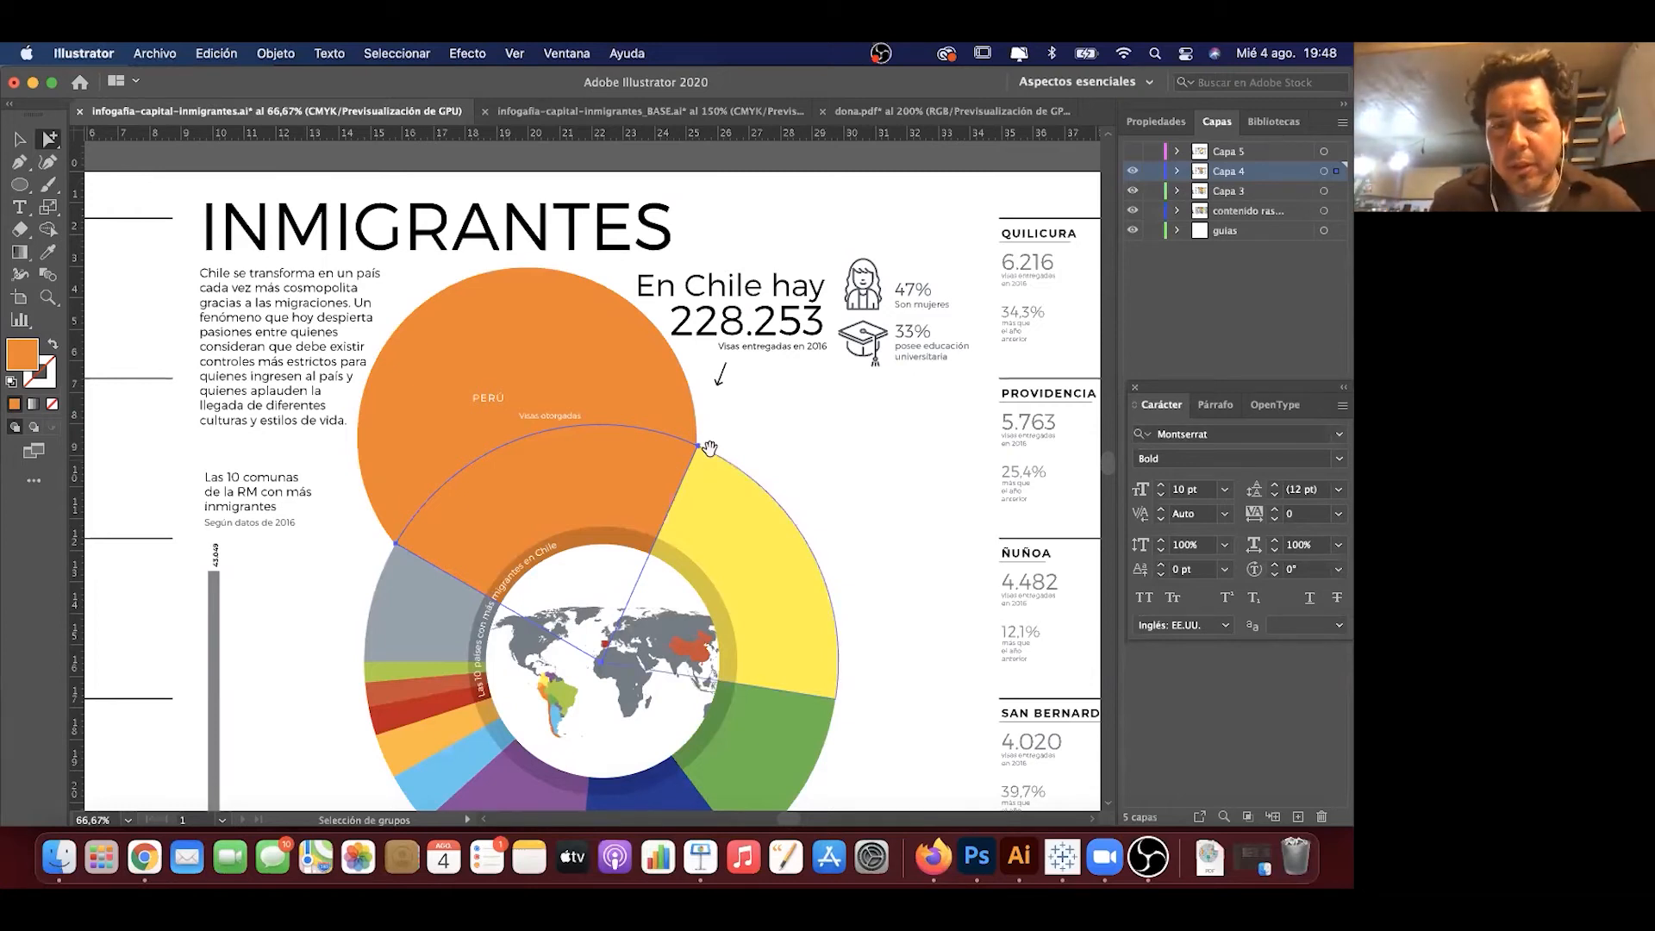
pyautogui.scroll(-3, 647, 380)
pyautogui.hscroll(2, 646, 380)
pyautogui.click(648, 386)
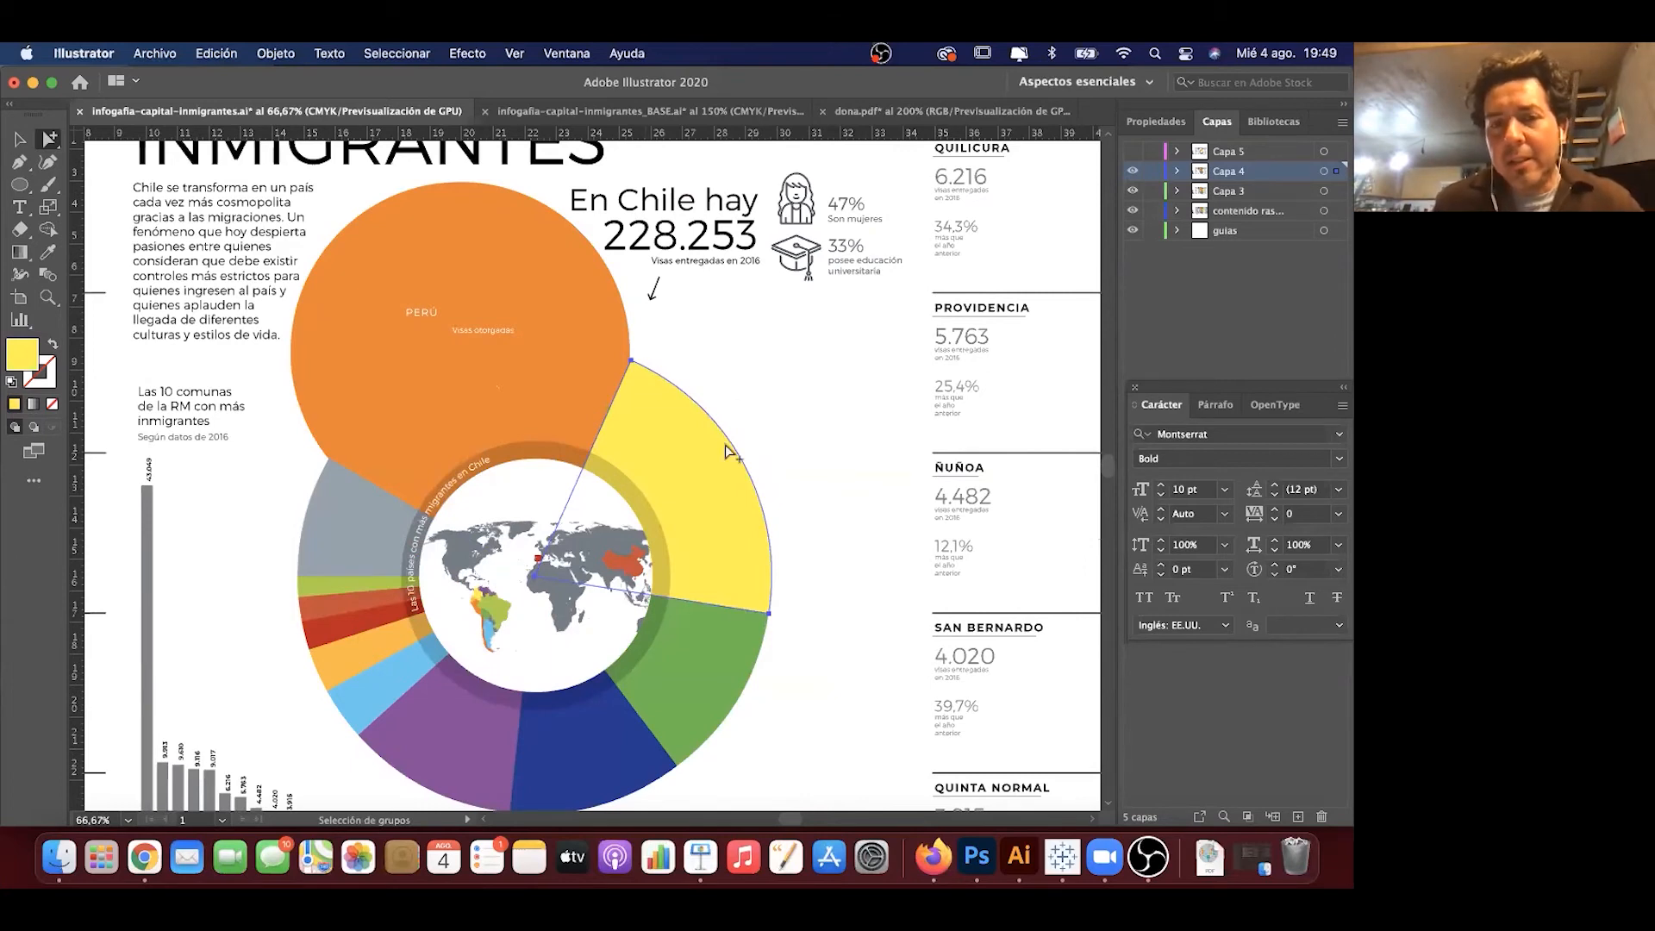
pyautogui.scroll(-2, 731, 506)
pyautogui.click(724, 413)
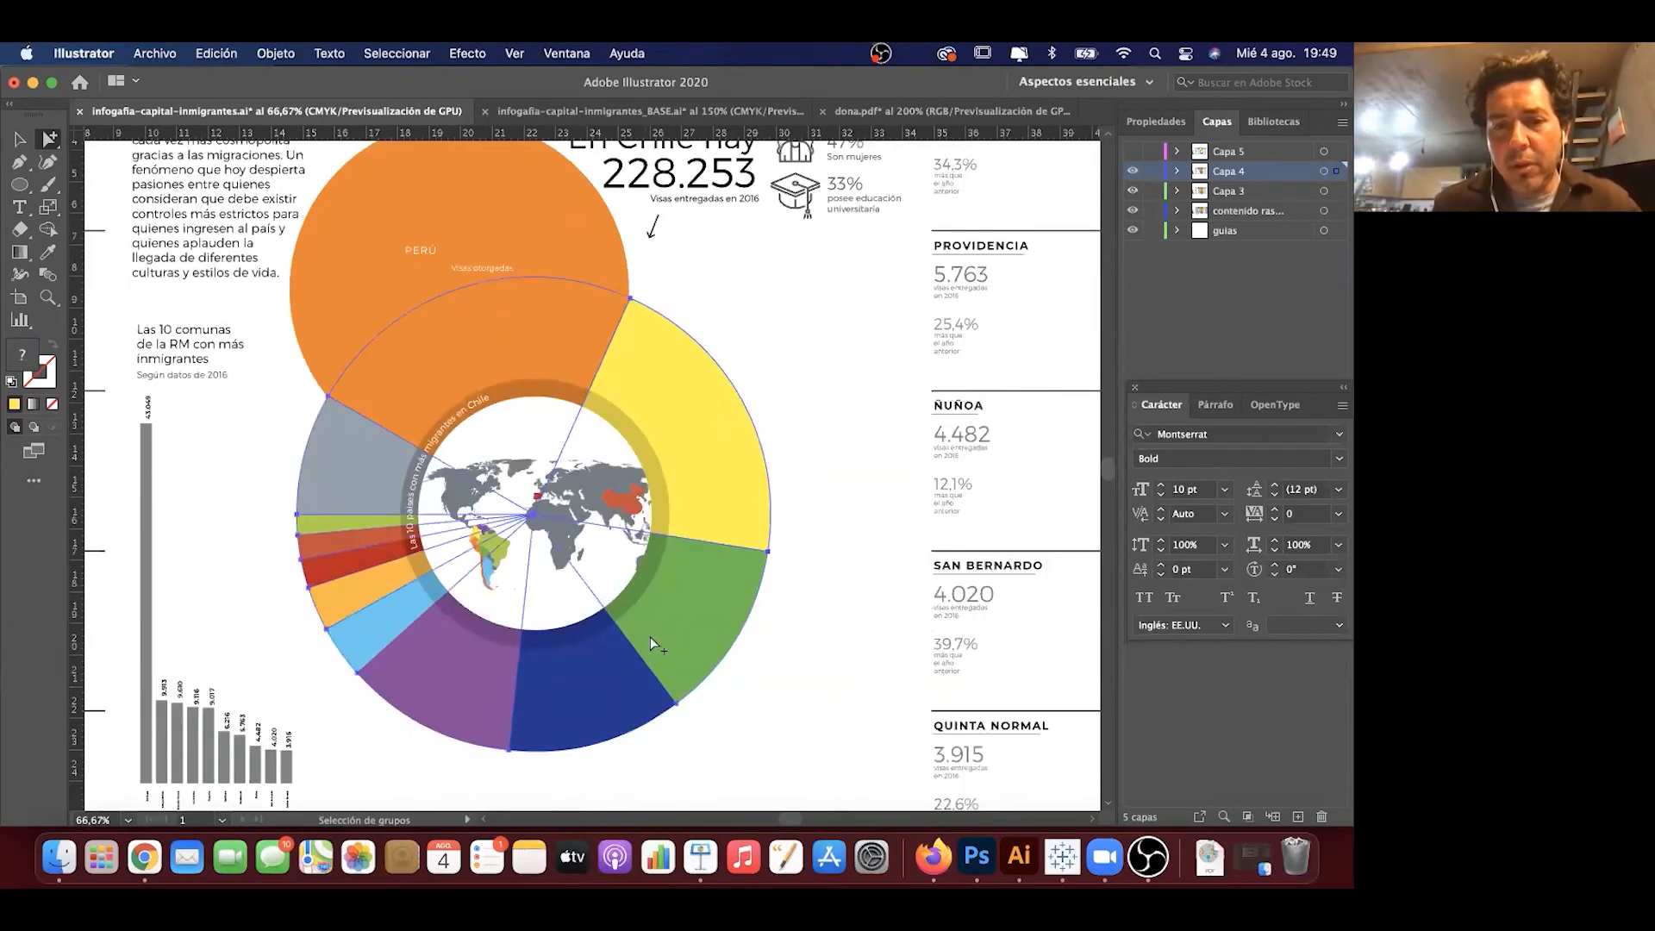
pyautogui.click(781, 312)
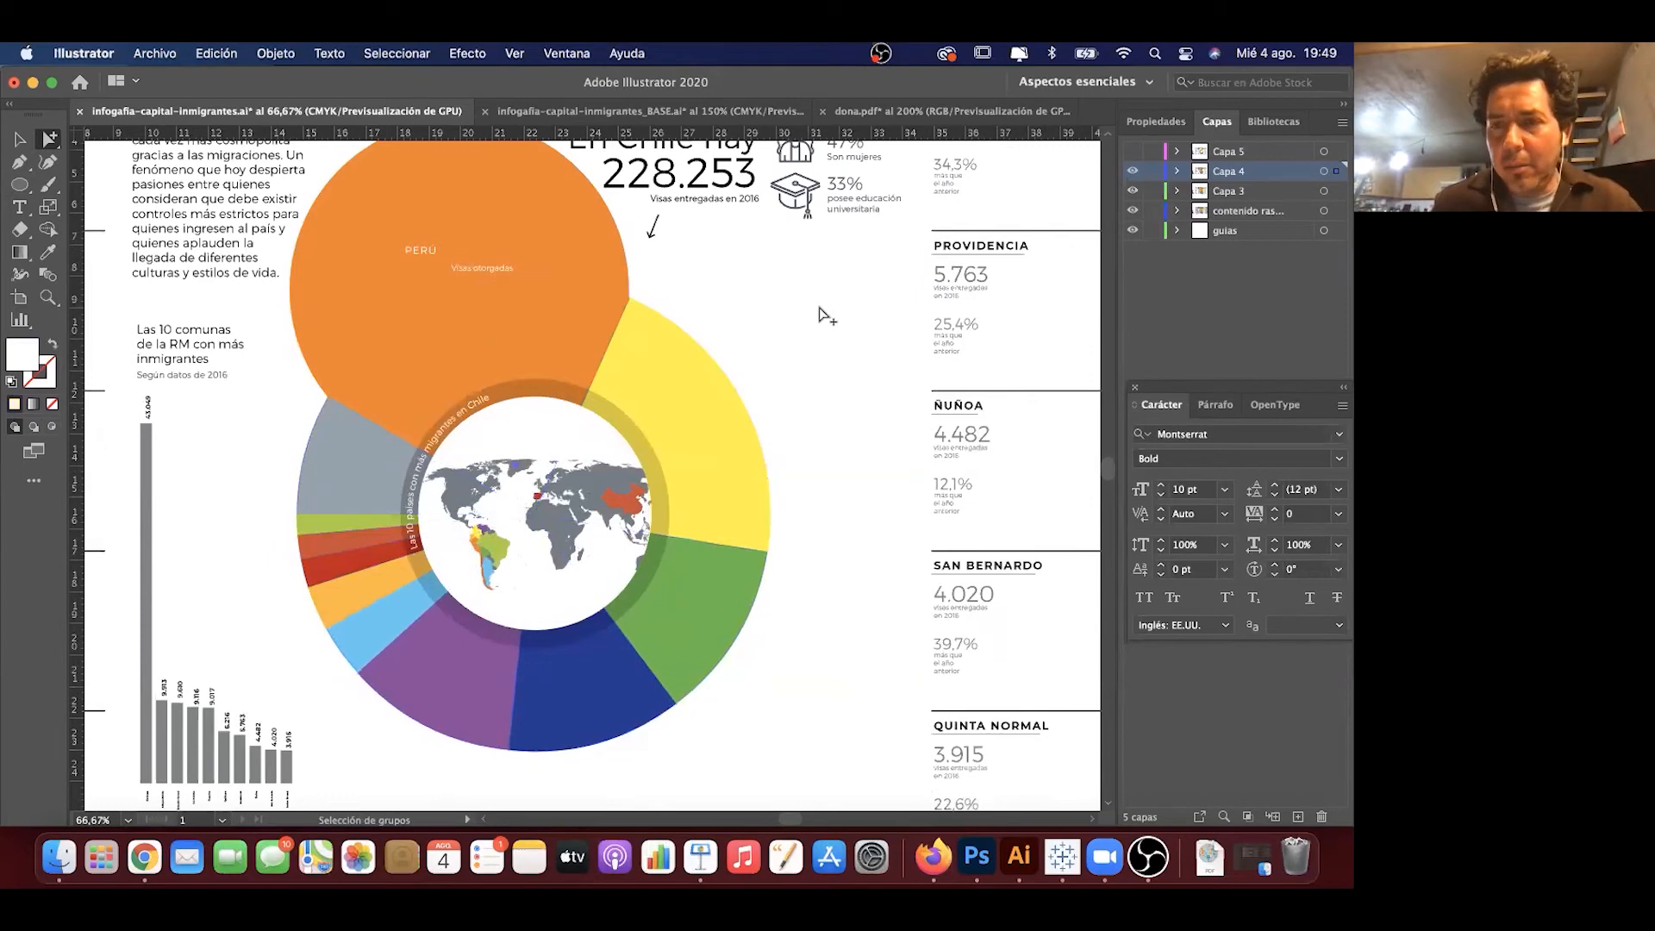
# Step: Hide layer Capa 4 to uncover the finished petal chart and review the infographic at 50%
pyautogui.click(1132, 173)
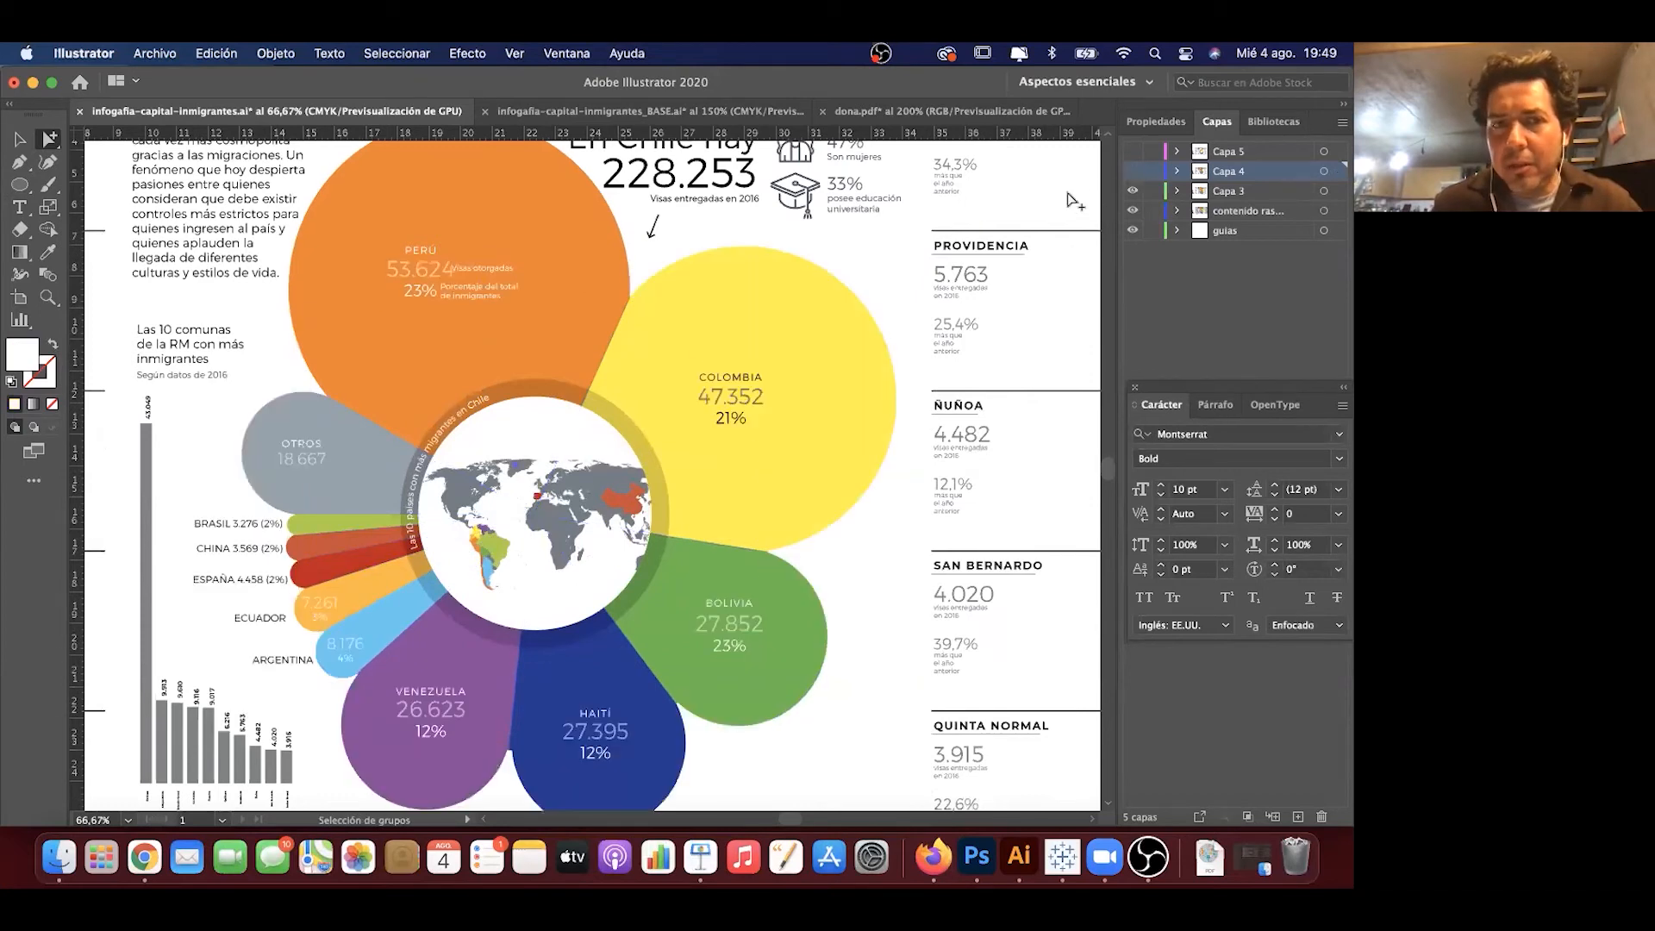
pyautogui.press('super+minus')
pyautogui.moveTo(809, 443)
pyautogui.mouseDown()
pyautogui.moveTo(839, 423)
pyautogui.moveTo(832, 457)
pyautogui.mouseUp()
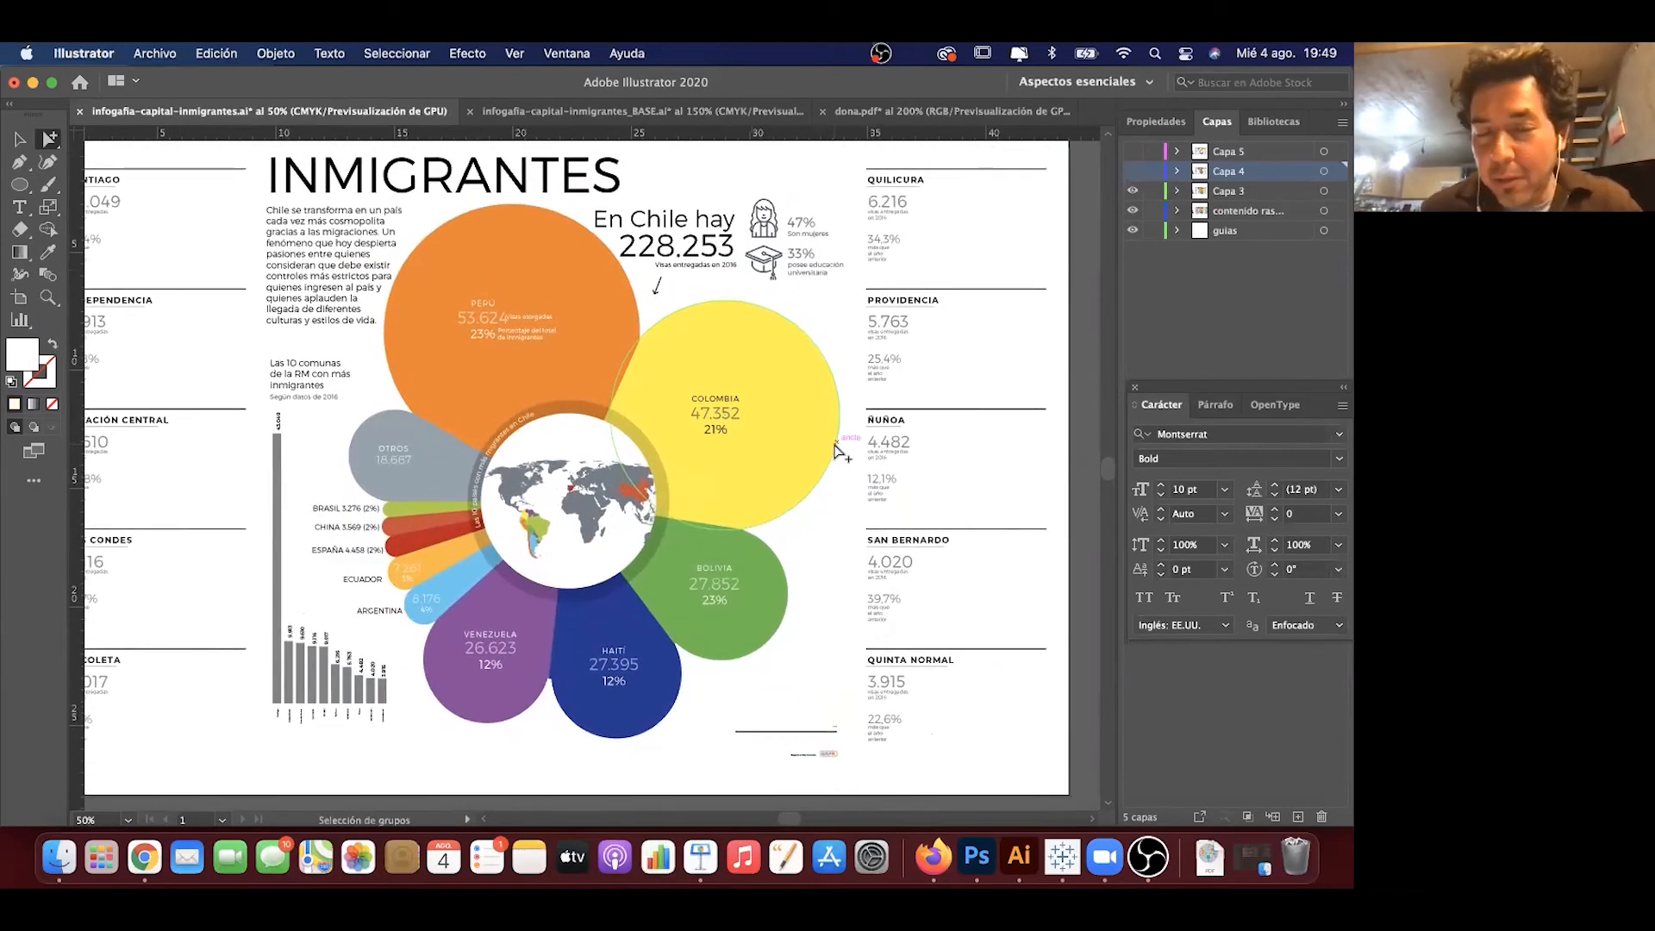
pyautogui.click(818, 317)
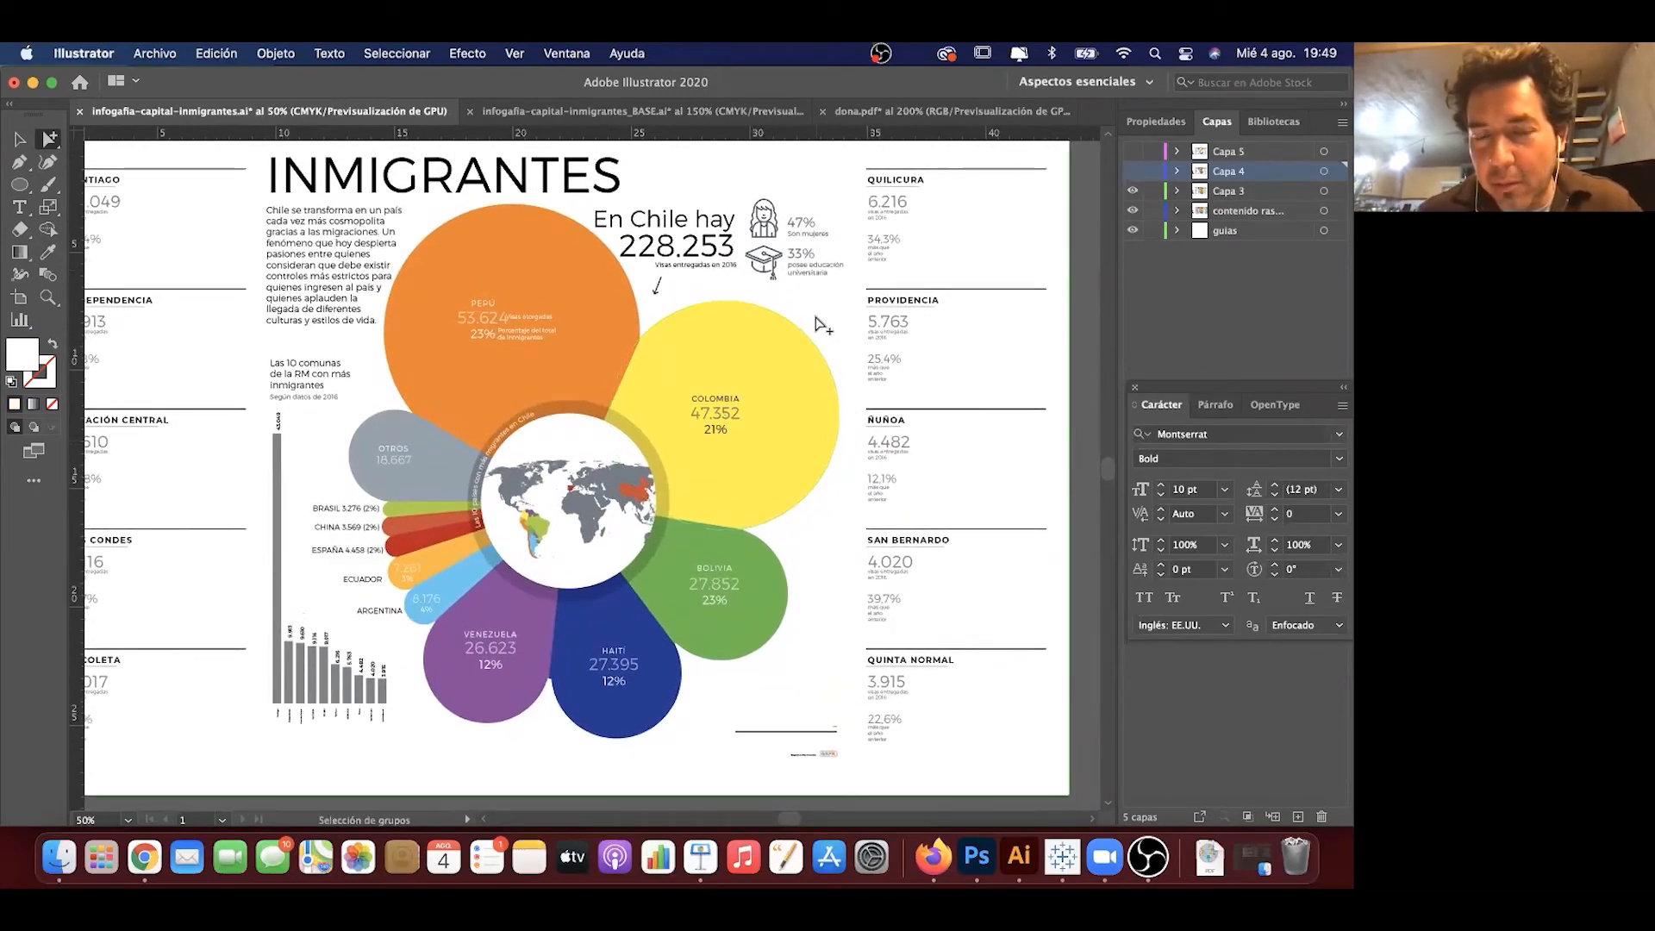
pyautogui.scroll(1, 862, 242)
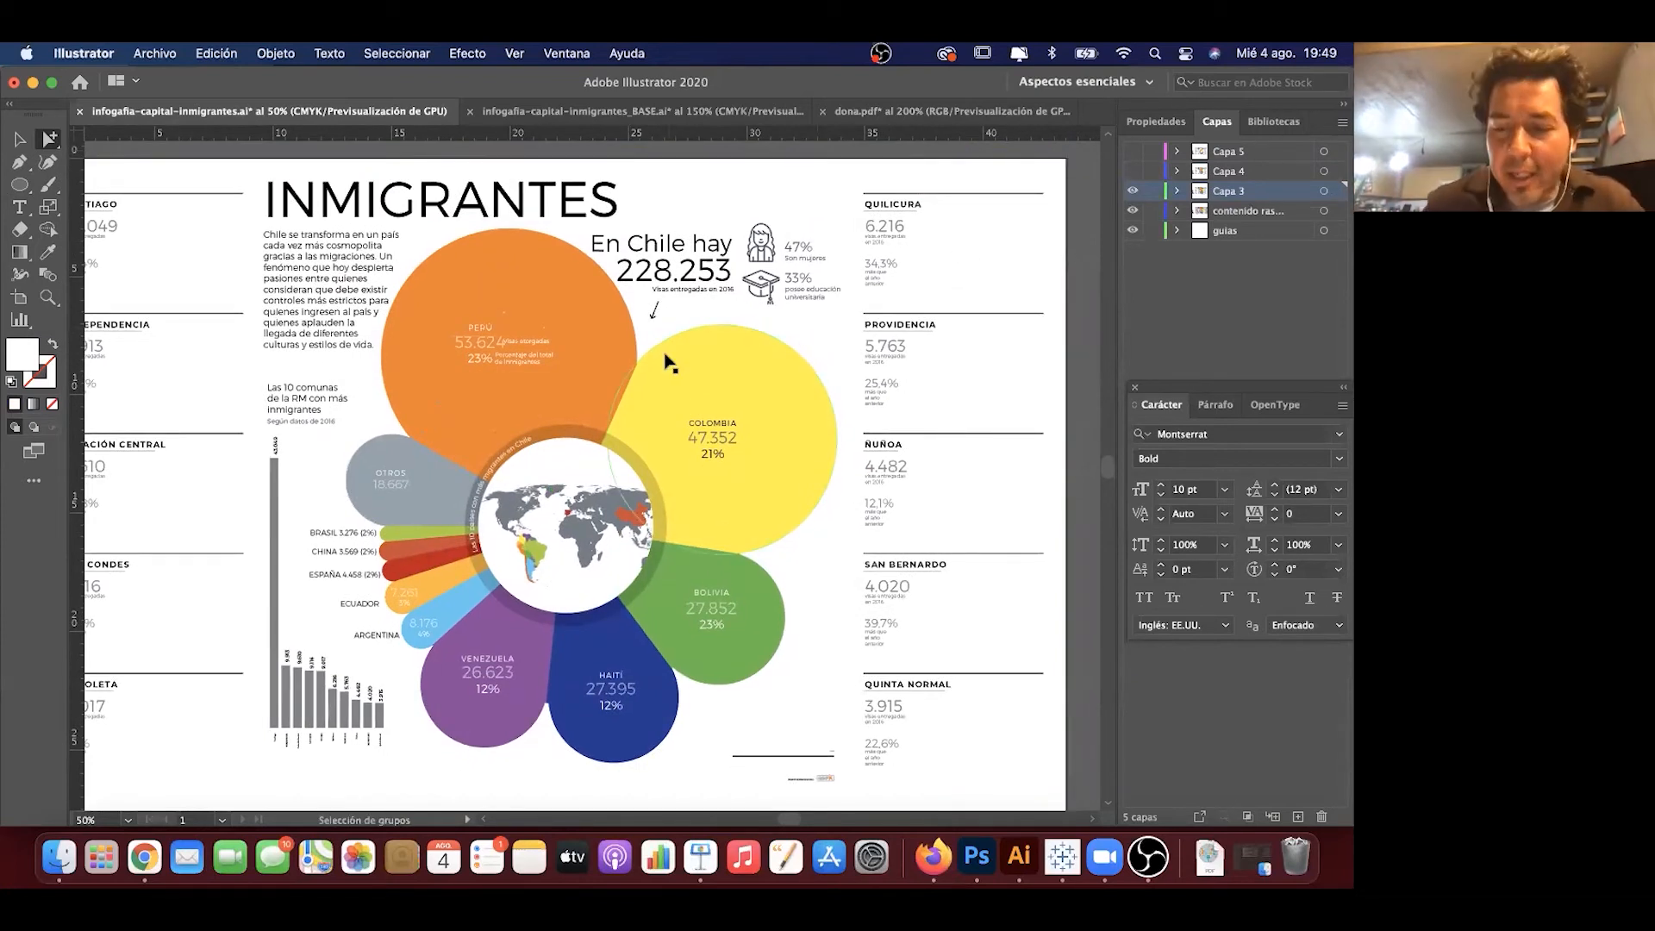
# Step: Examine at 100% the country names, visa figures and percentages placed on the Perú, Colombia and Bolivia petals
pyautogui.press('super+plus')
pyautogui.press('super+plus')
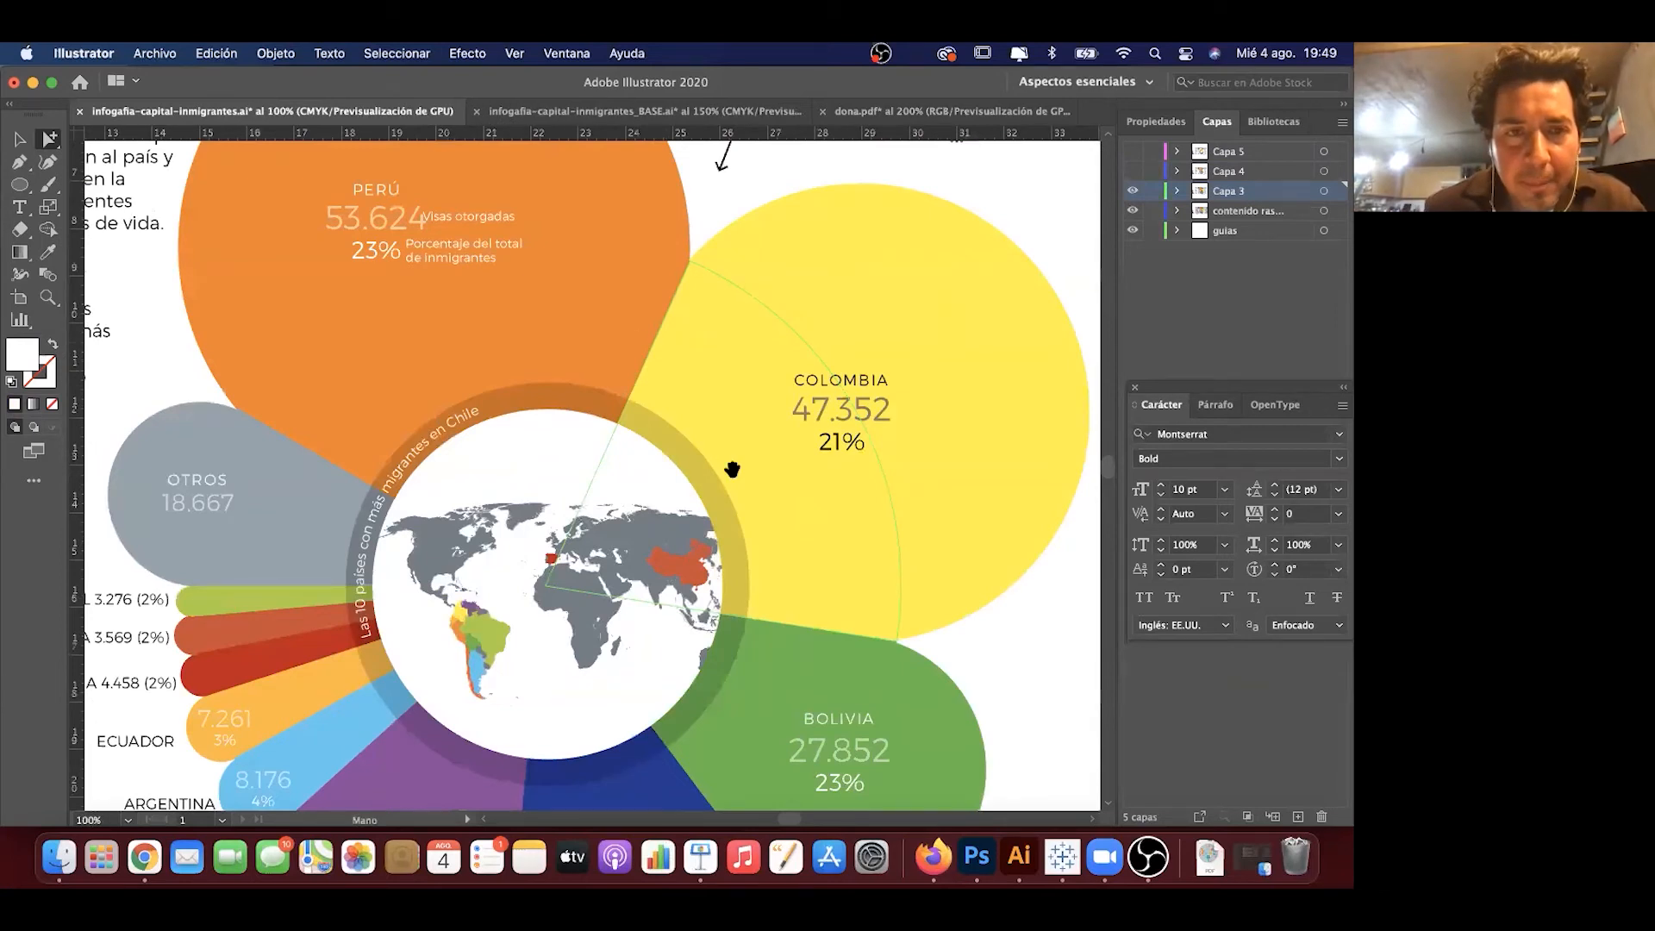
pyautogui.moveTo(732, 469); pyautogui.dragTo(822, 593)
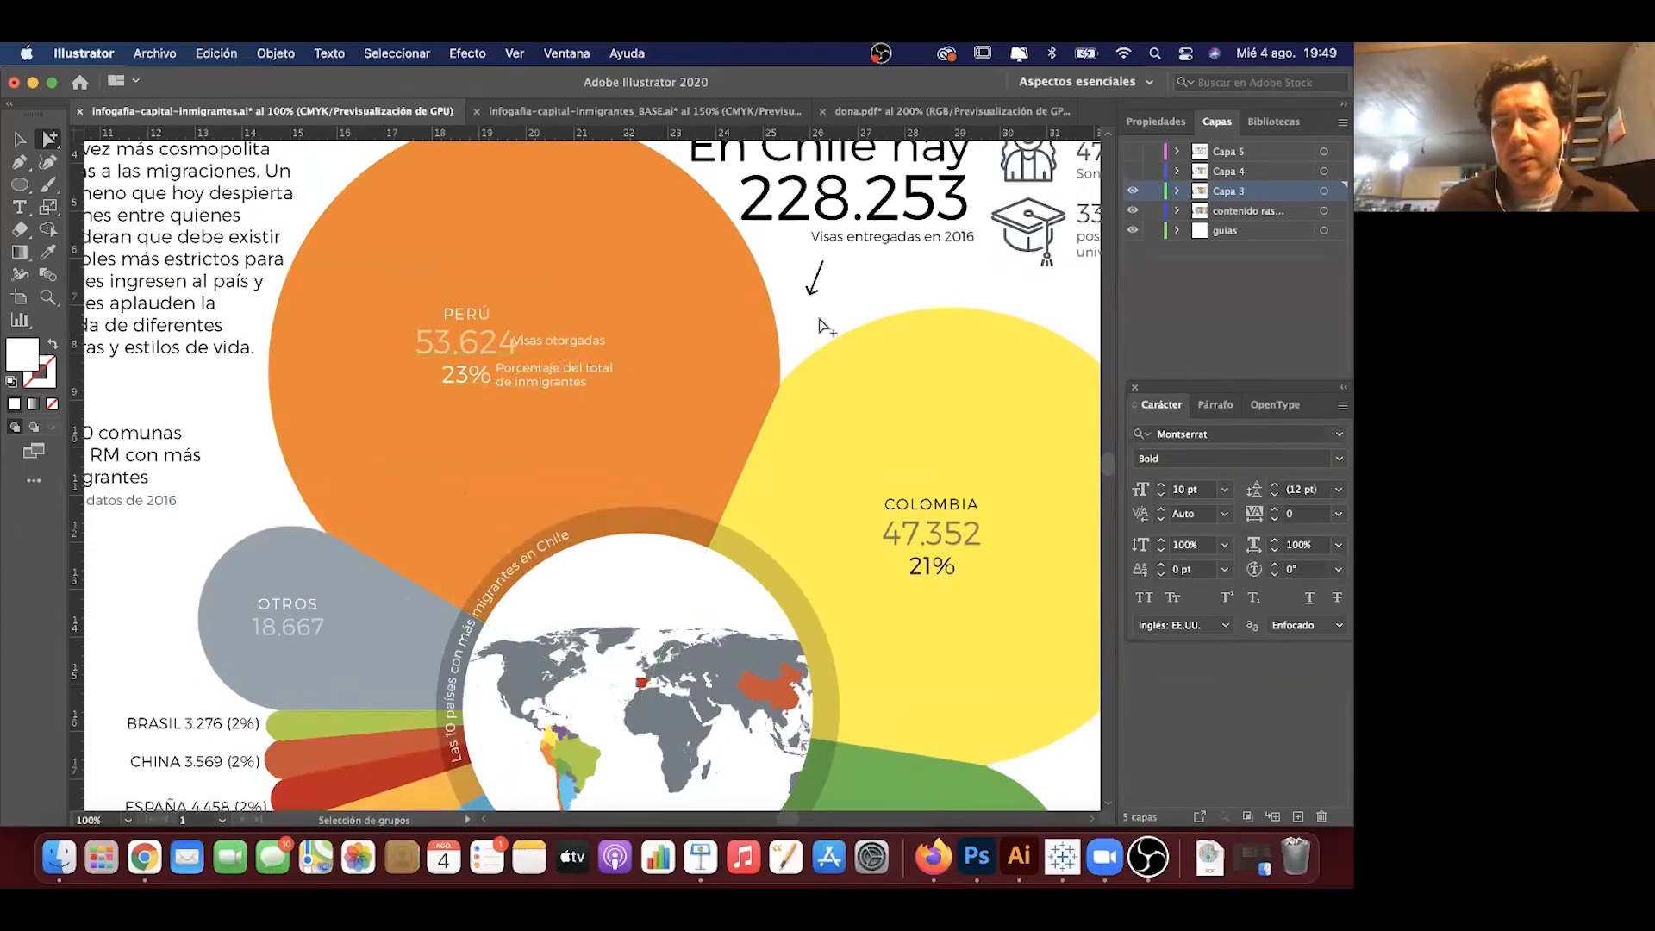
pyautogui.click(676, 345)
pyautogui.moveTo(588, 388)
pyautogui.mouseDown()
pyautogui.moveTo(515, 416)
pyautogui.moveTo(480, 386)
pyautogui.mouseUp()
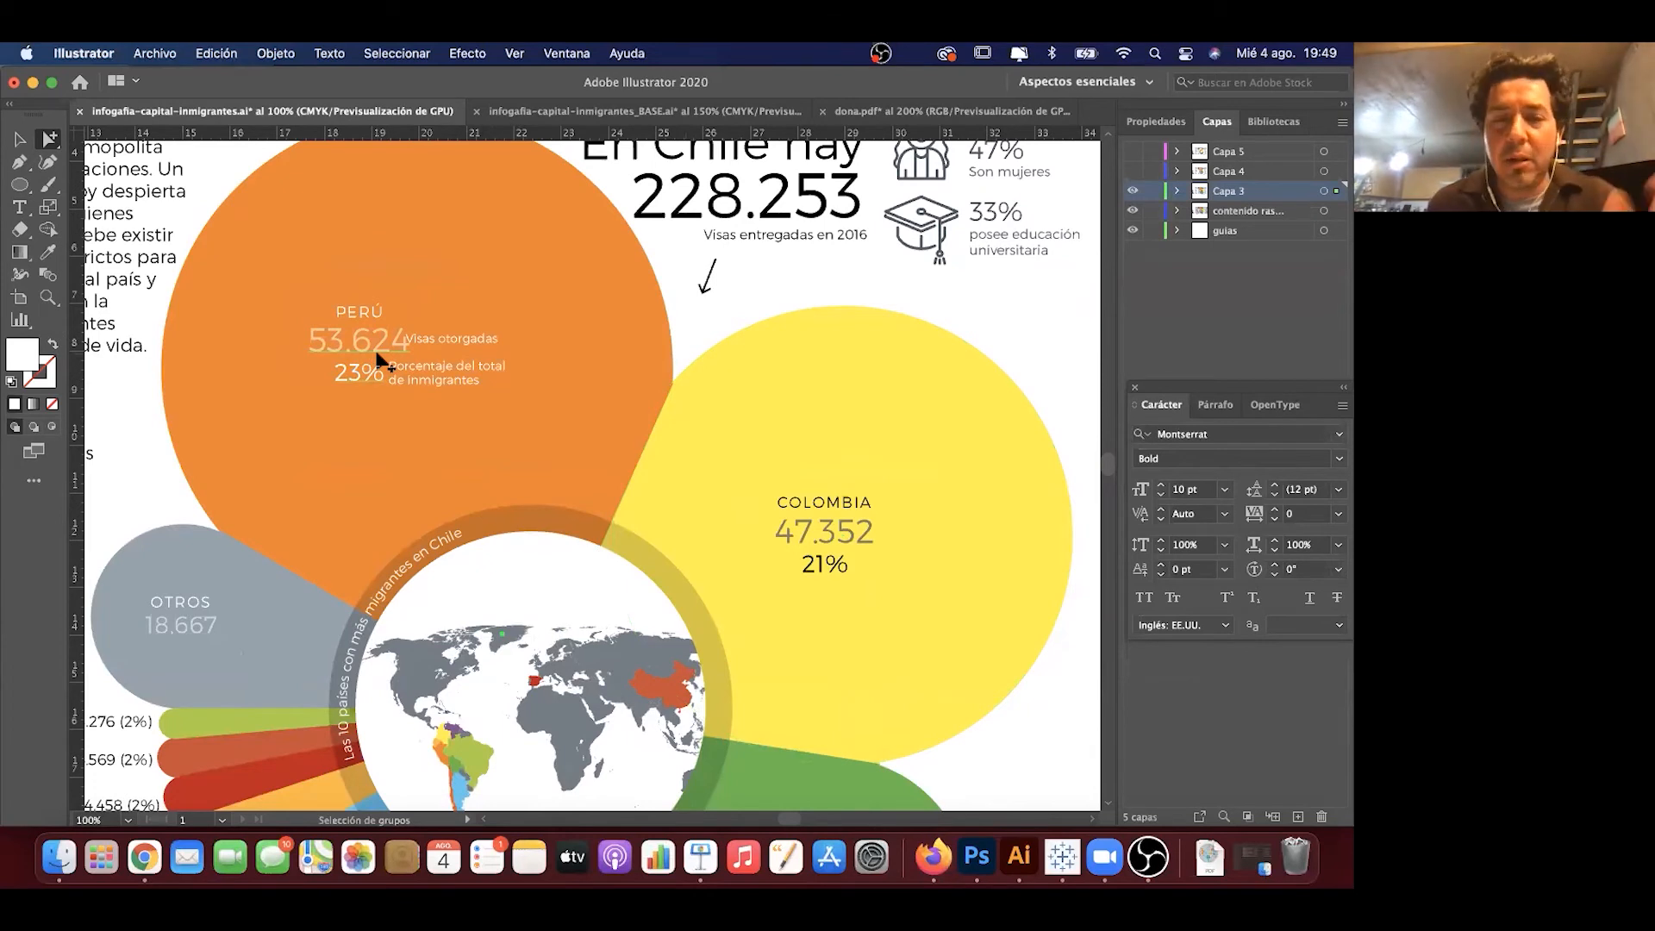
pyautogui.scroll(-5, 876, 344)
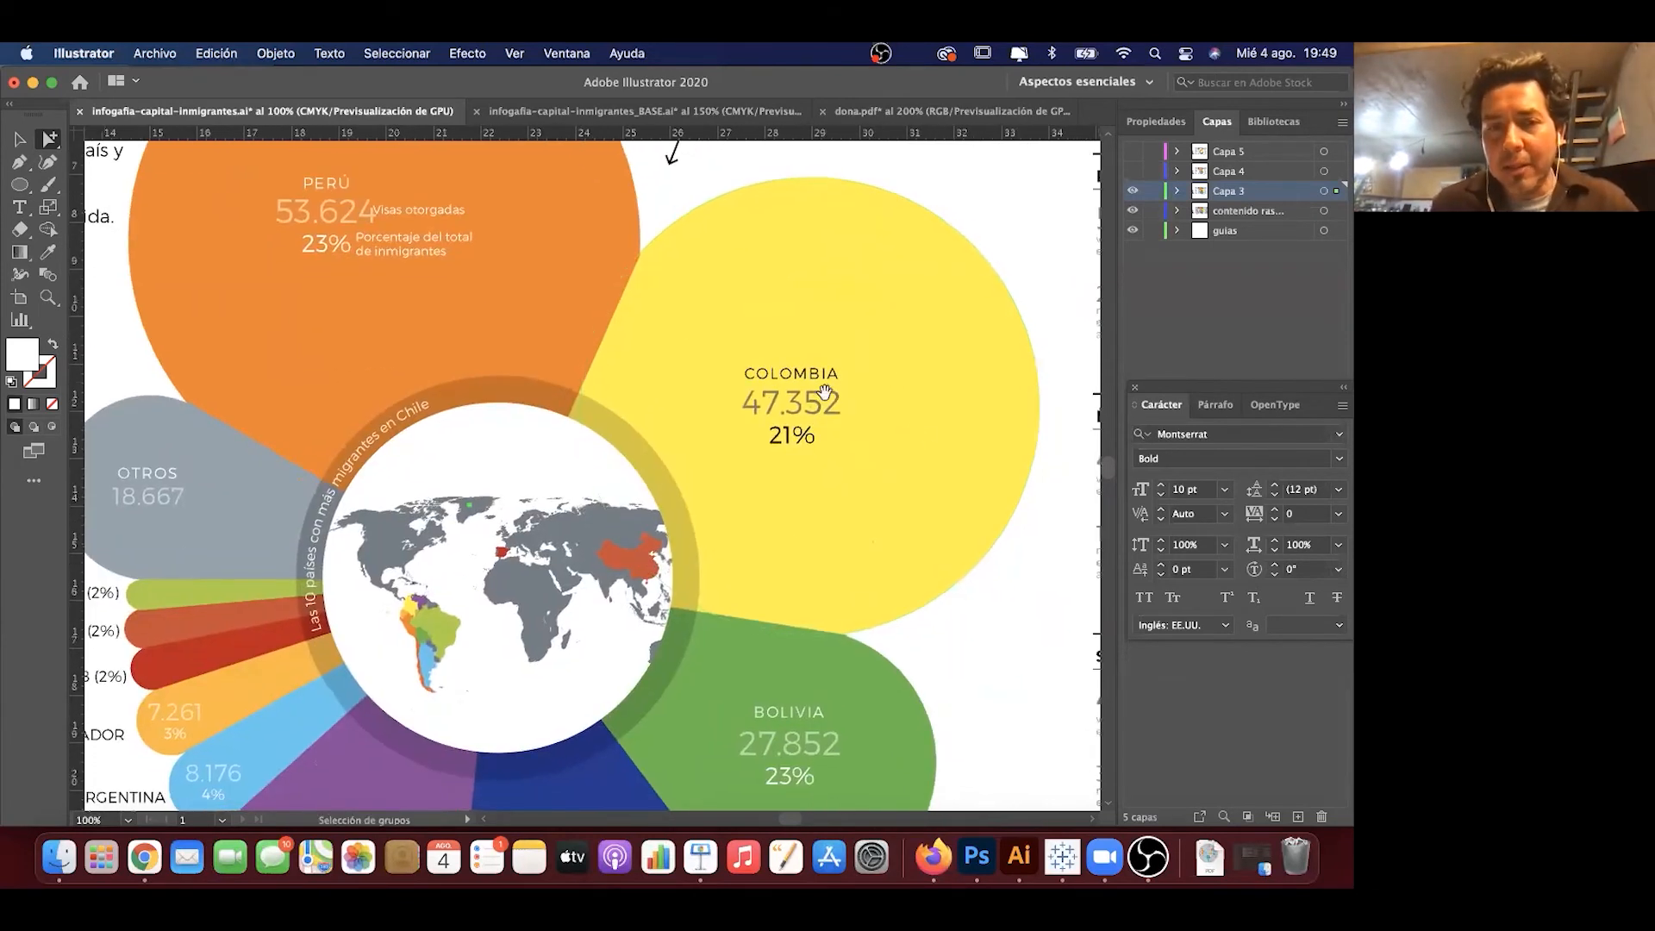
pyautogui.scroll(-3, 814, 313)
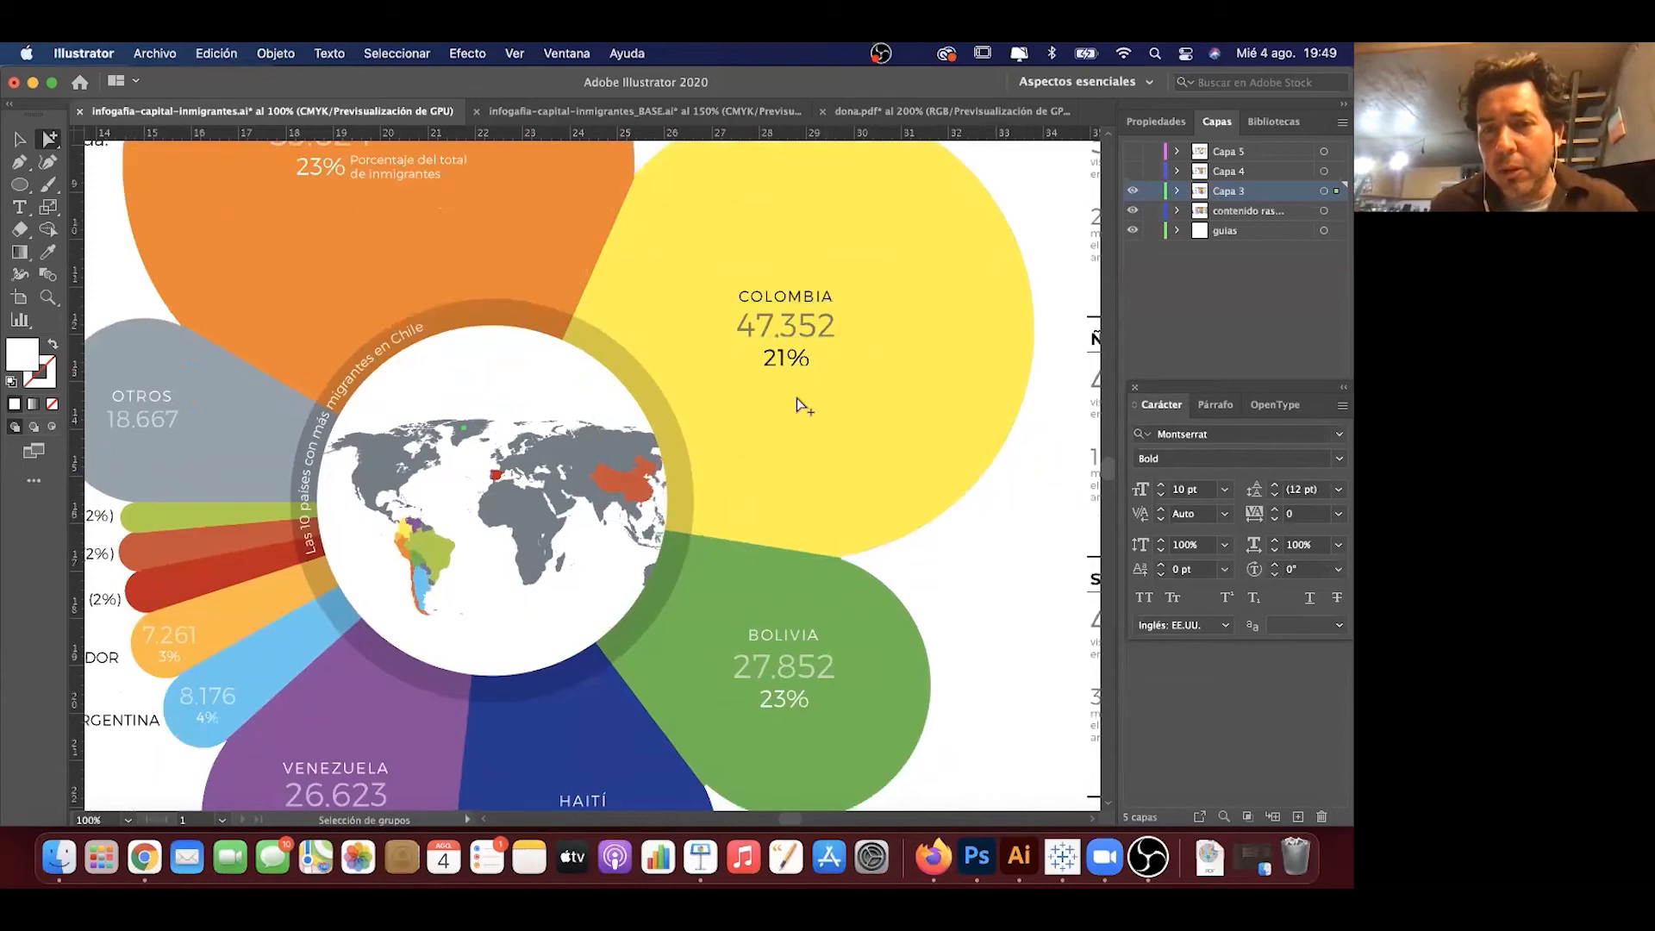
pyautogui.click(818, 336)
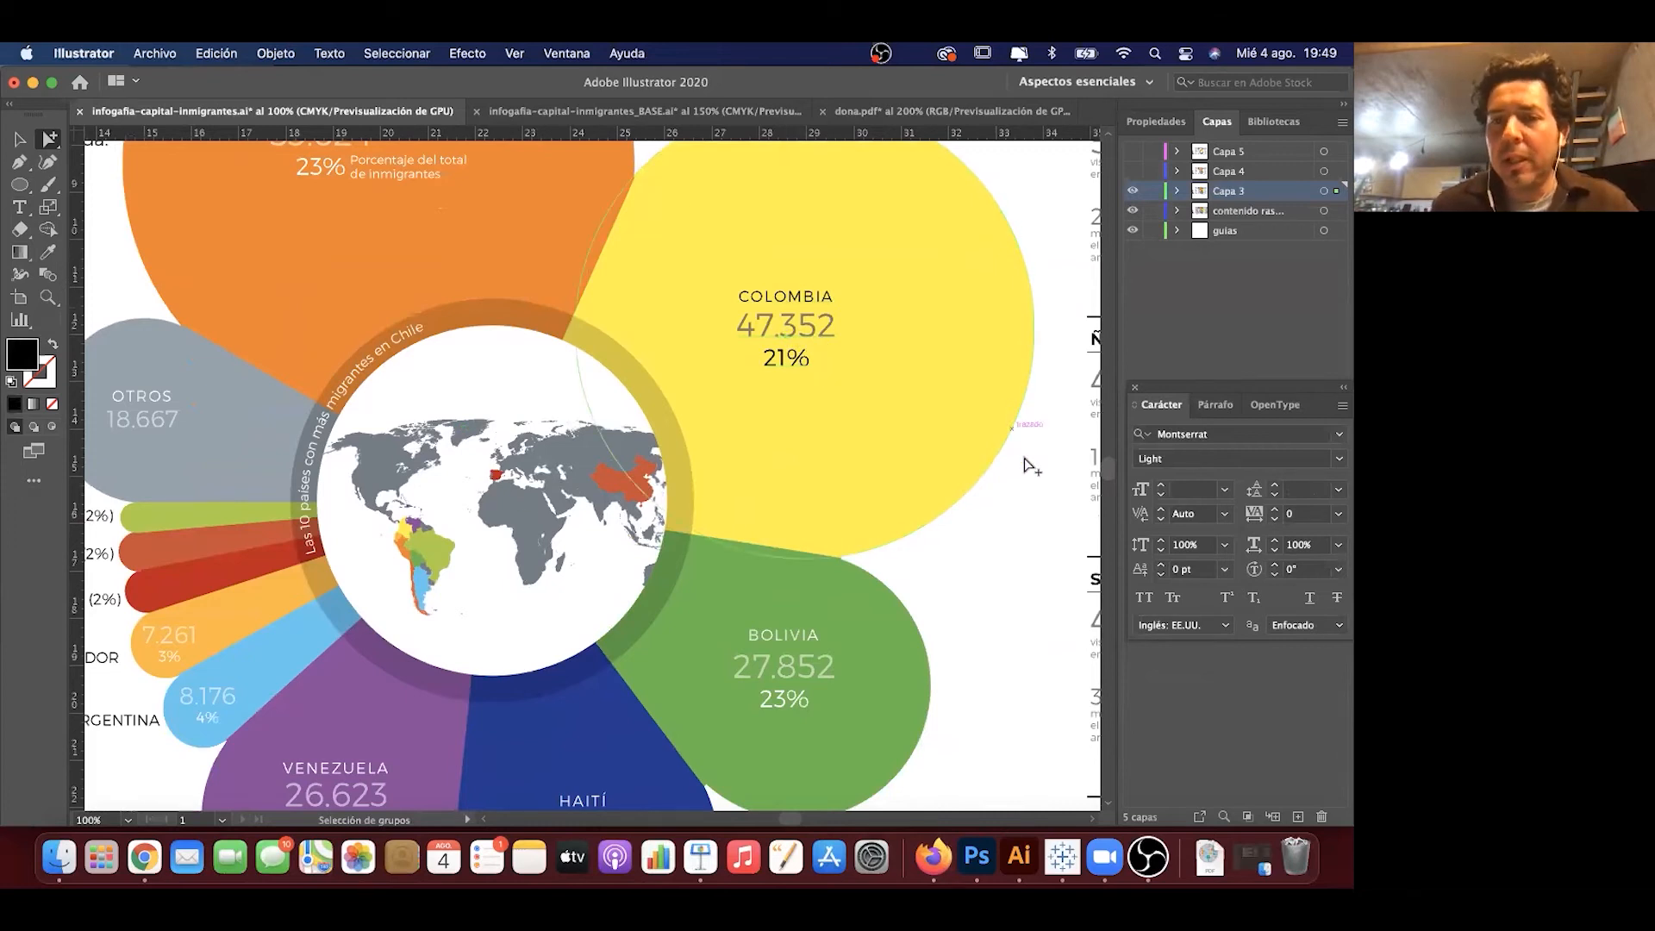
pyautogui.moveTo(794, 514); pyautogui.dragTo(915, 380)
pyautogui.press('super+0')
pyautogui.moveTo(916, 300); pyautogui.dragTo(903, 312)
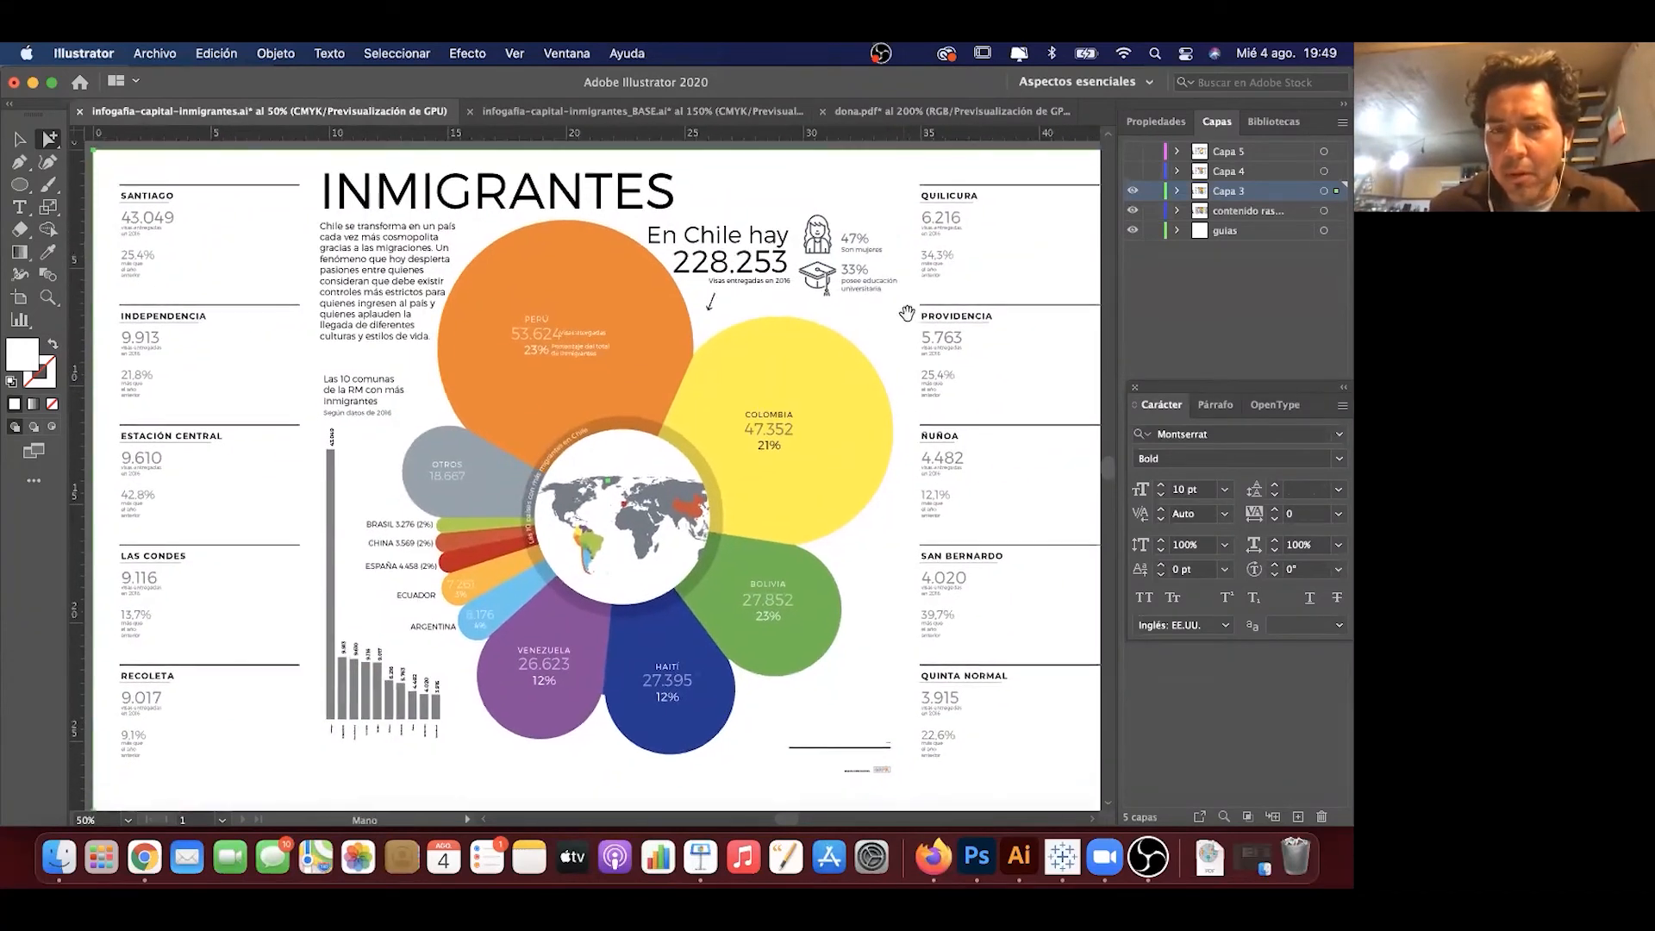
# Step: Hide layer Capa 3 to uncover the small donut charts and icons beside each comuna
pyautogui.click(1133, 190)
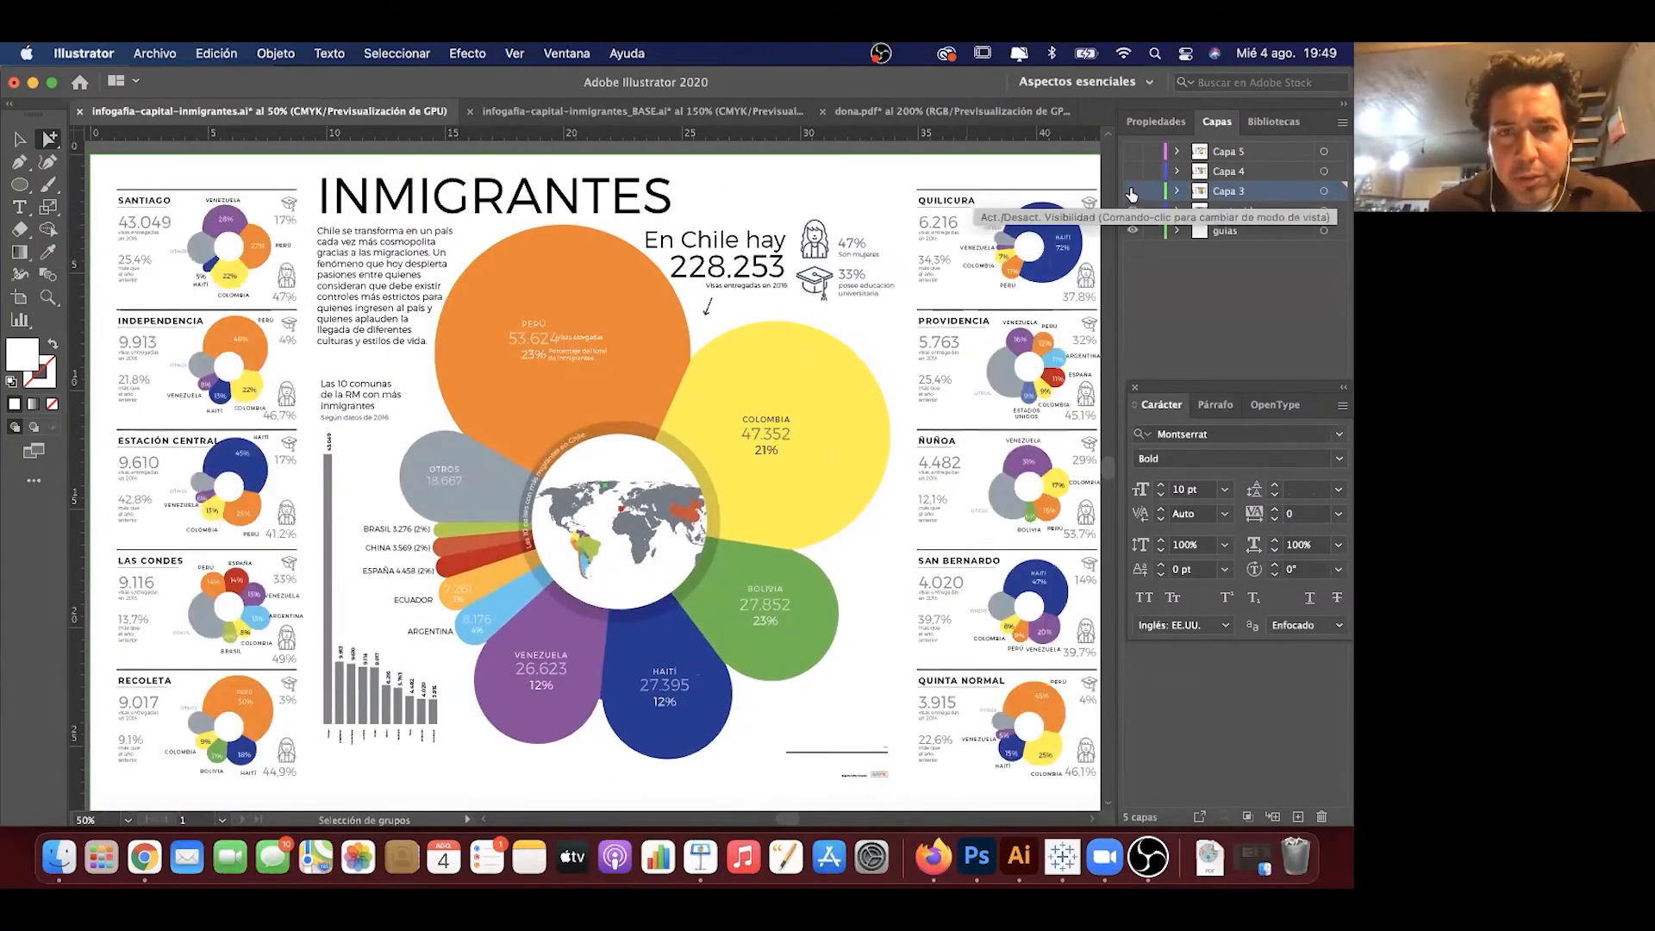
pyautogui.click(326, 402)
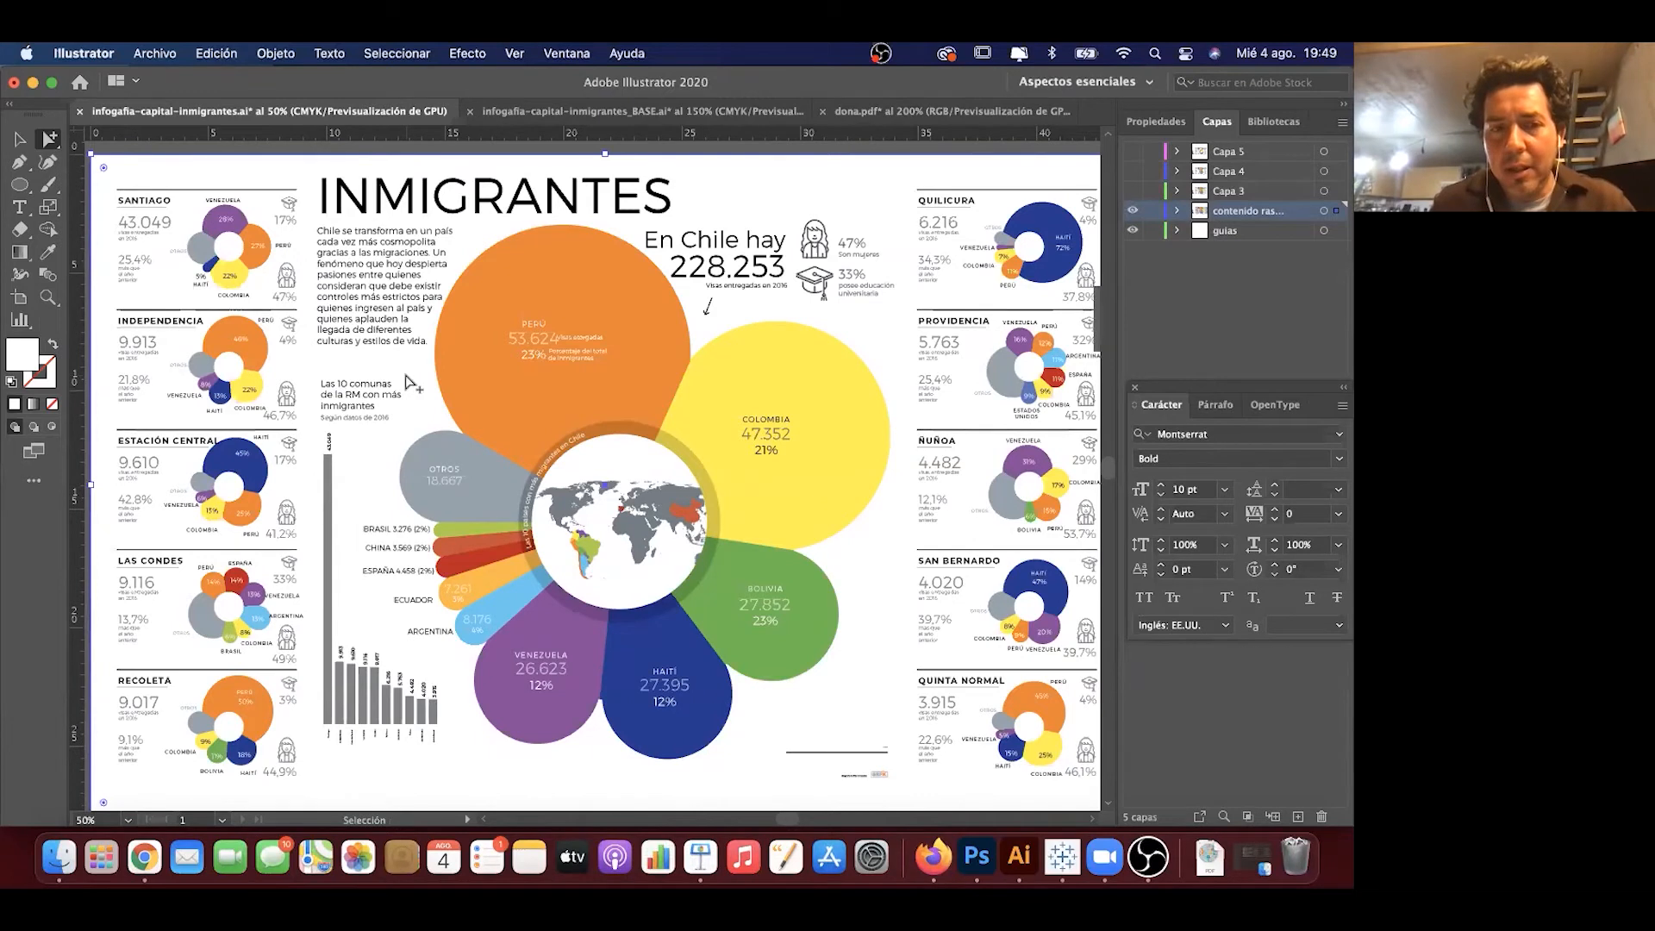
pyautogui.press('super+minus')
pyautogui.press('super+plus')
pyautogui.moveTo(445, 381)
pyautogui.mouseDown()
pyautogui.moveTo(485, 407)
pyautogui.moveTo(445, 388)
pyautogui.mouseUp()
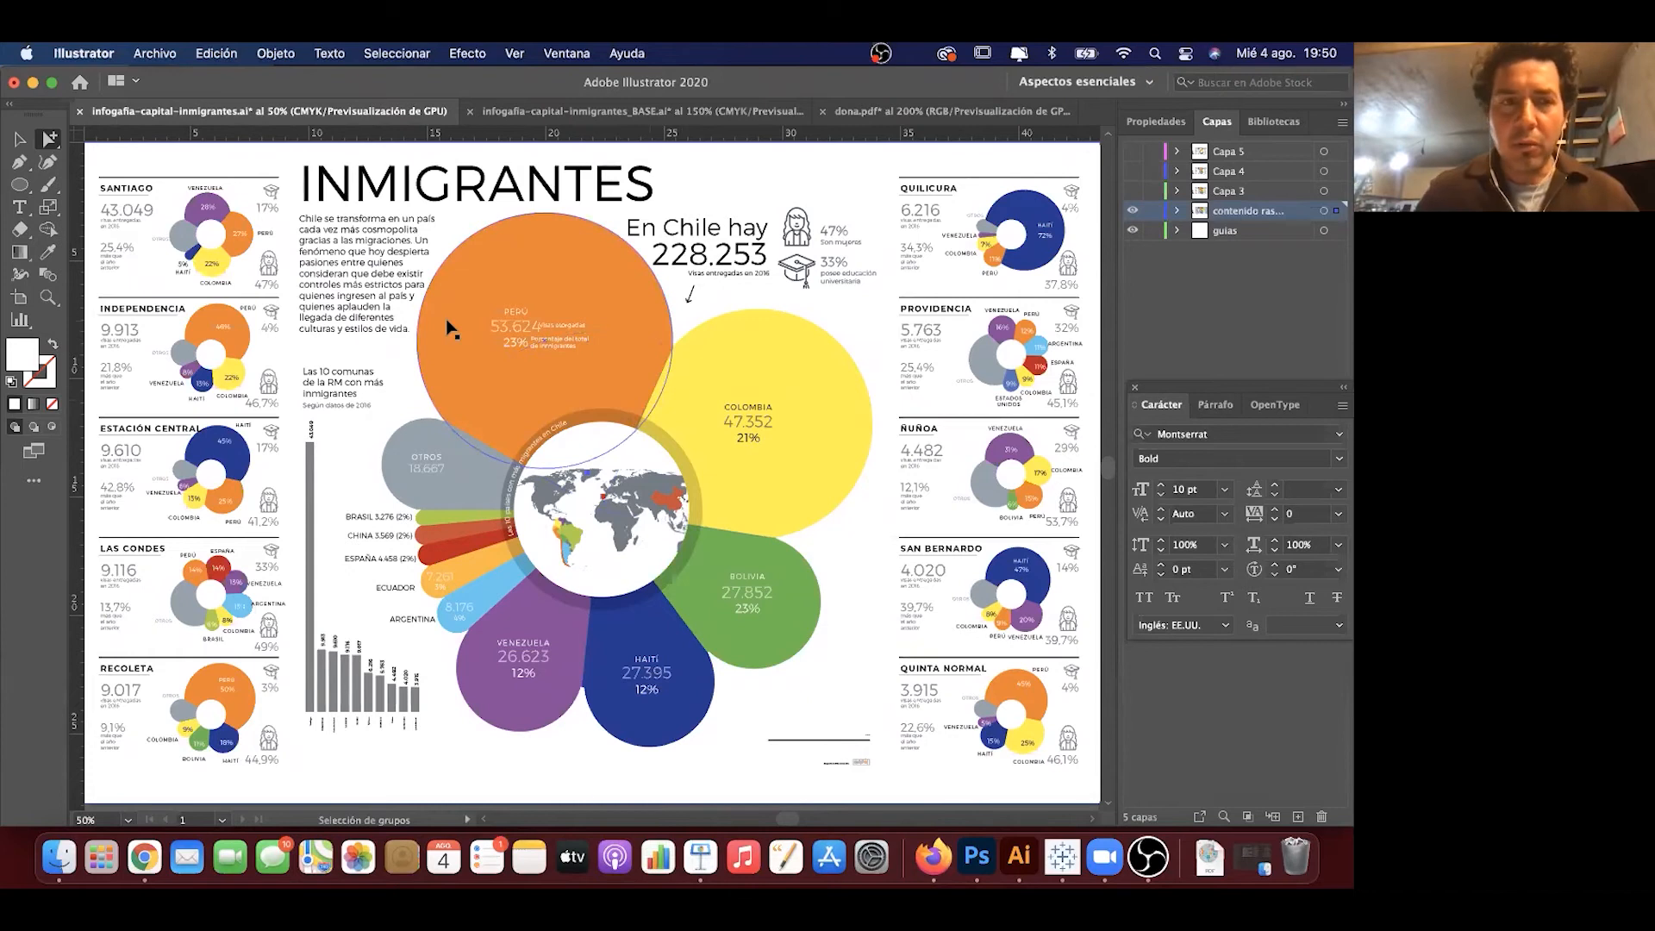
# Step: Examine at 66.67% the small donut charts for Santiago, Independencia, Estación Central and Las Condes
pyautogui.press('super+plus')
pyautogui.moveTo(635, 378); pyautogui.dragTo(662, 415)
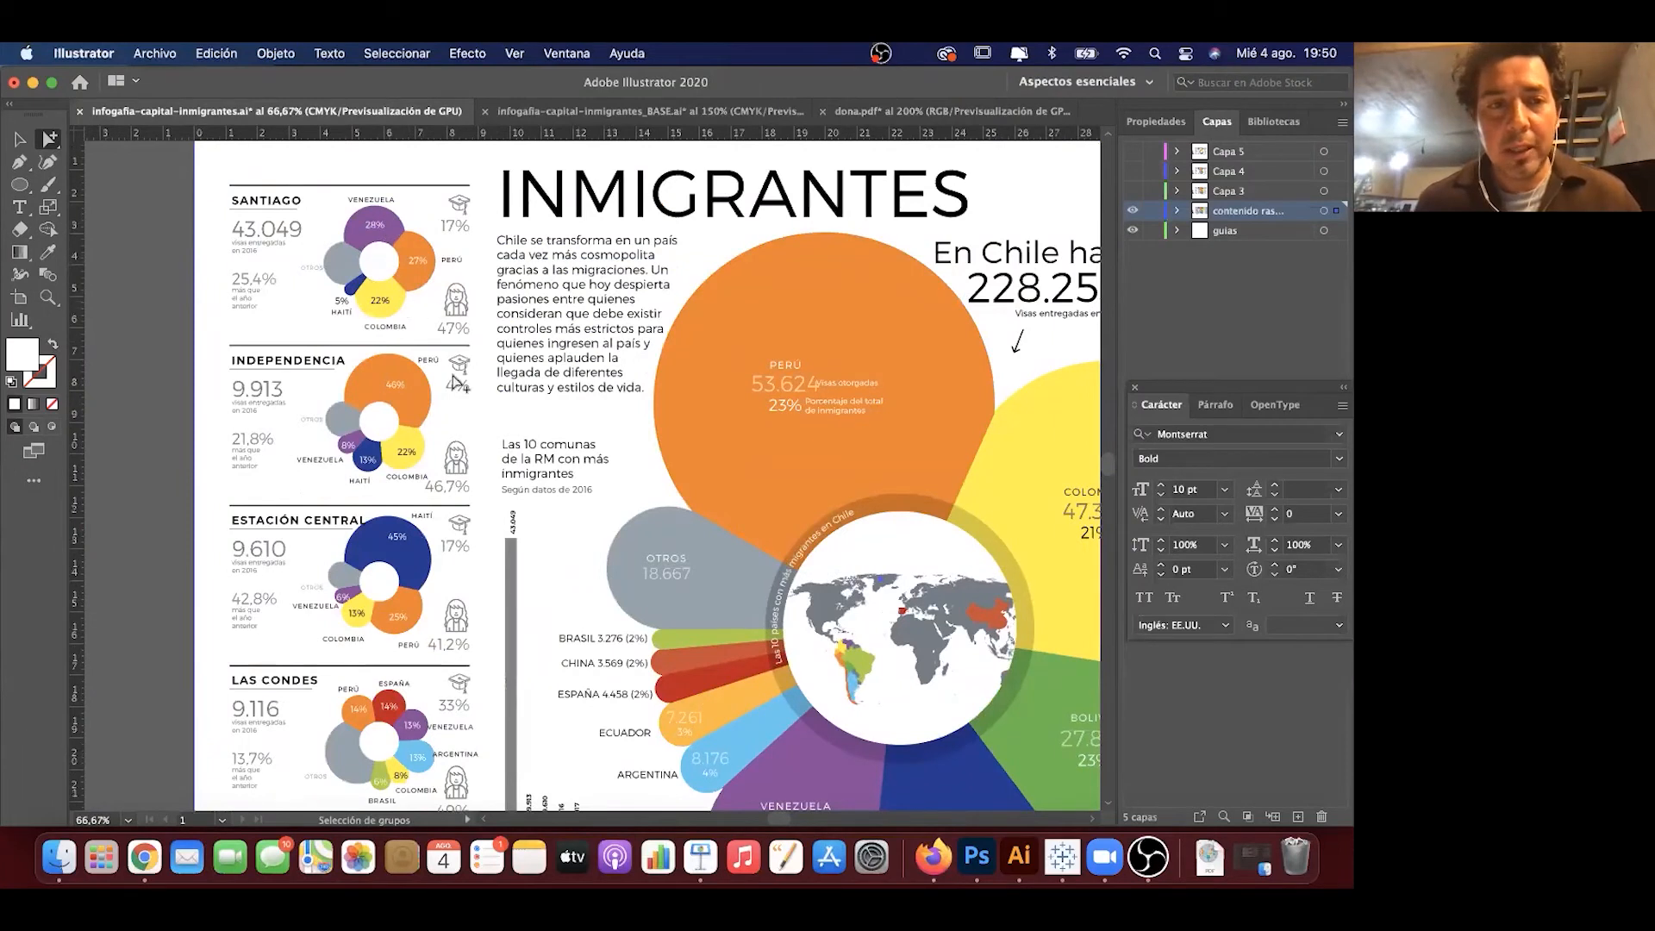
pyautogui.press('space')
pyautogui.moveTo(445, 433); pyautogui.dragTo(431, 357)
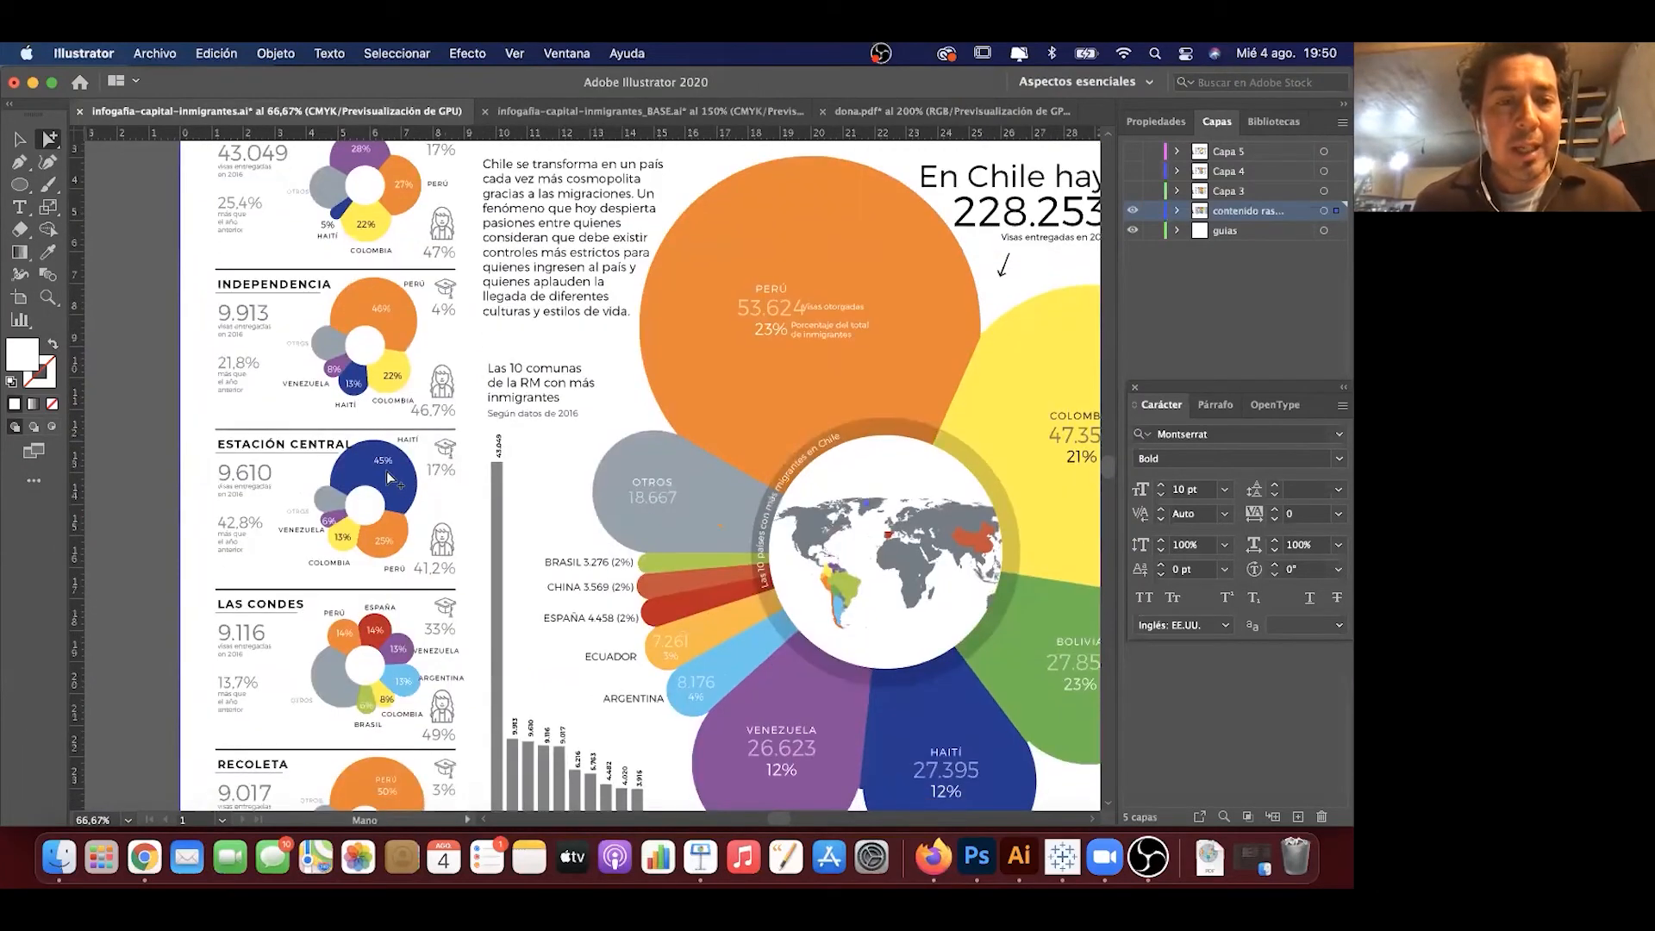